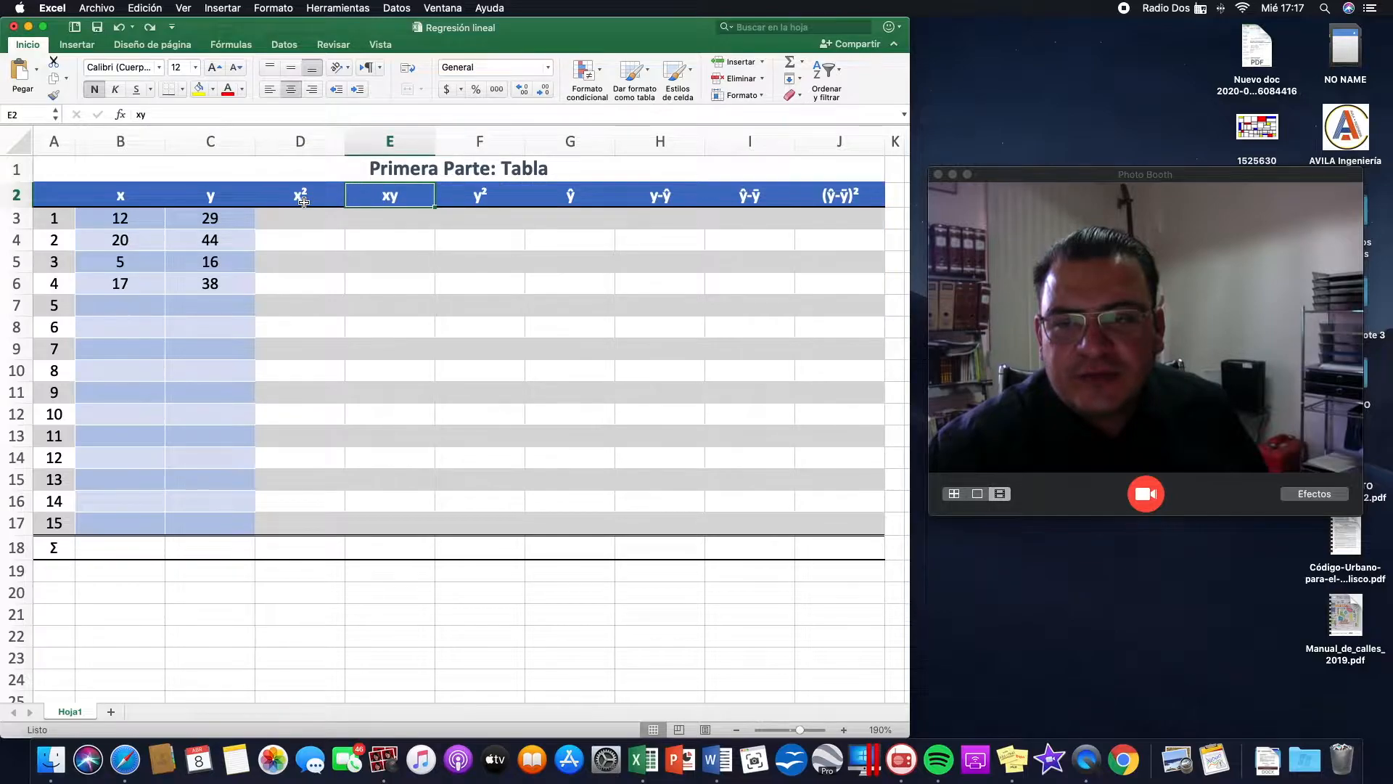
Examine the headings and first data cells of the x², xy and y² columns.
click(379, 198)
click(303, 199)
click(377, 198)
click(312, 199)
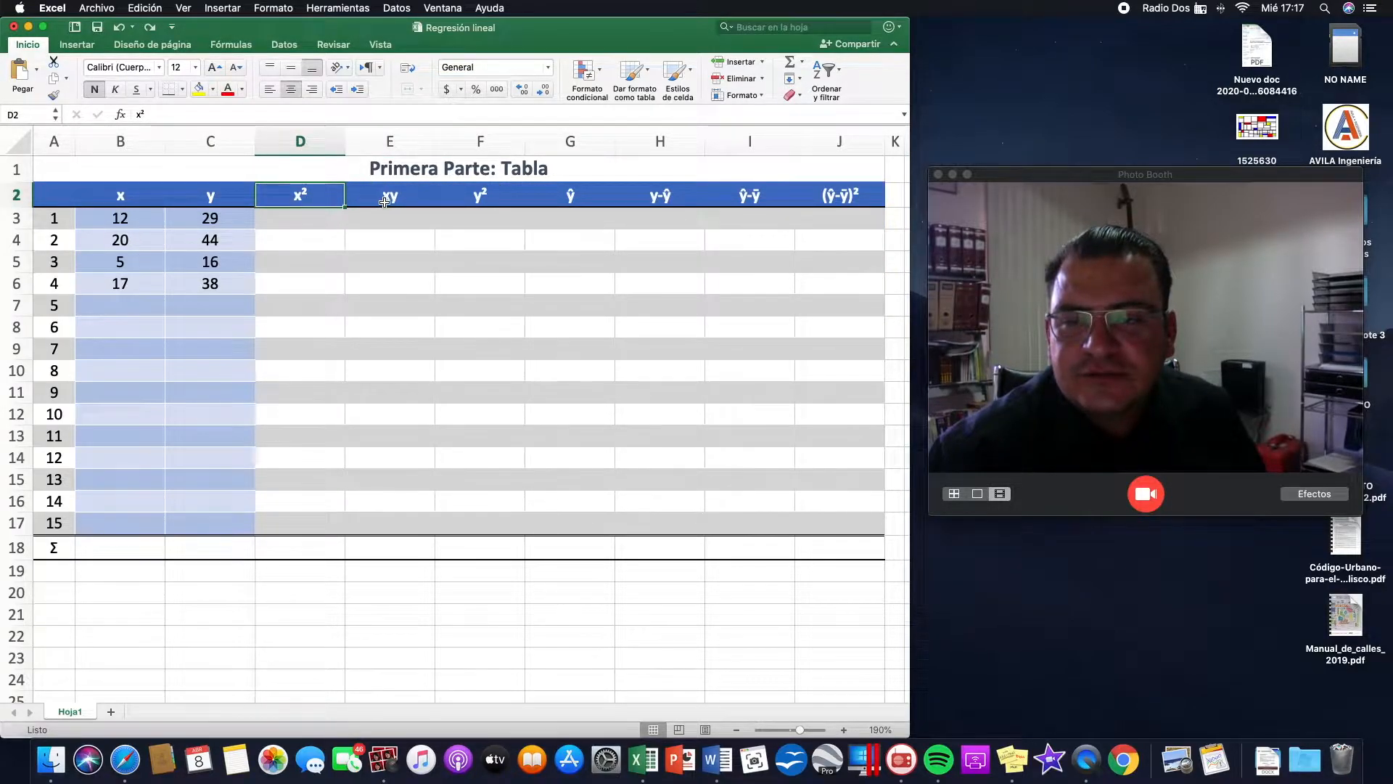
click(392, 196)
click(514, 193)
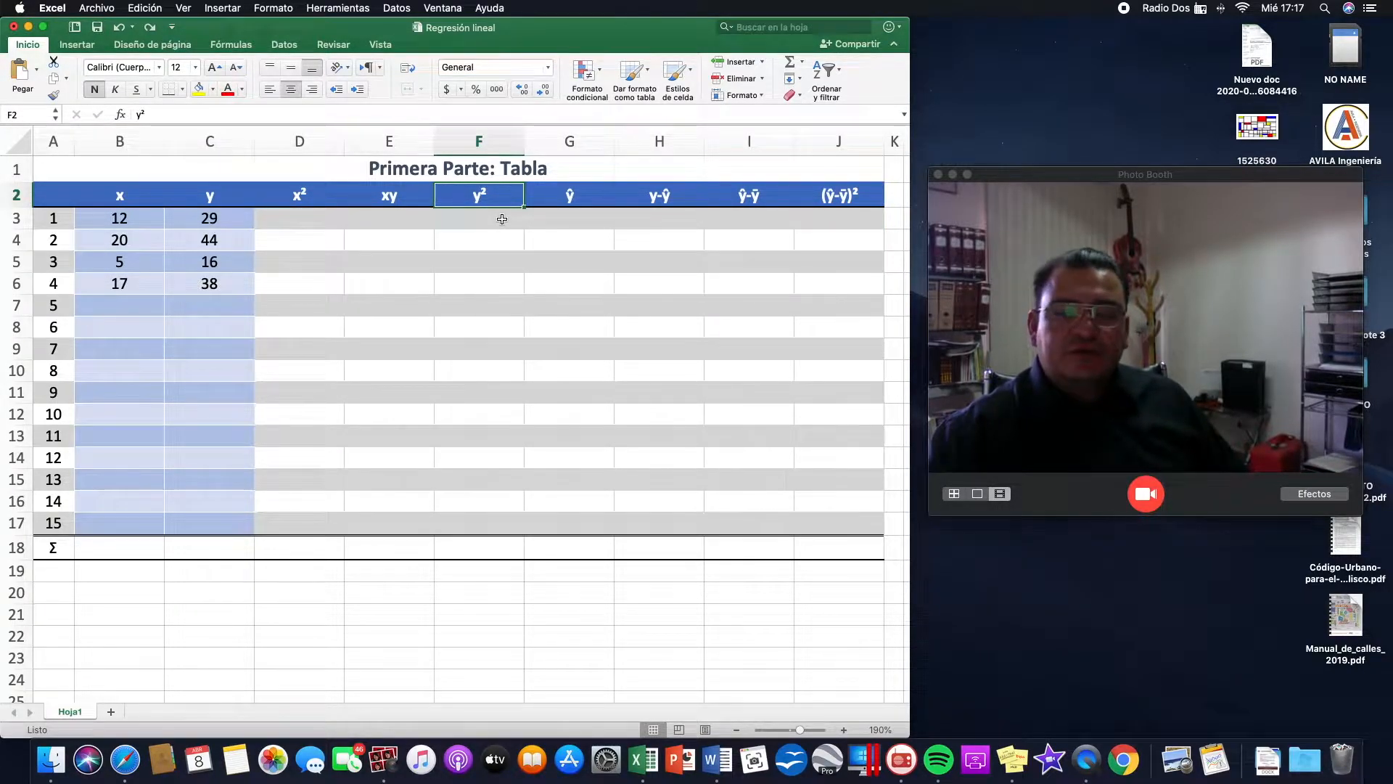
click(394, 219)
click(305, 220)
click(408, 222)
Enter the formula =B3^2 in cell D3 to square the first x value.
click(294, 224)
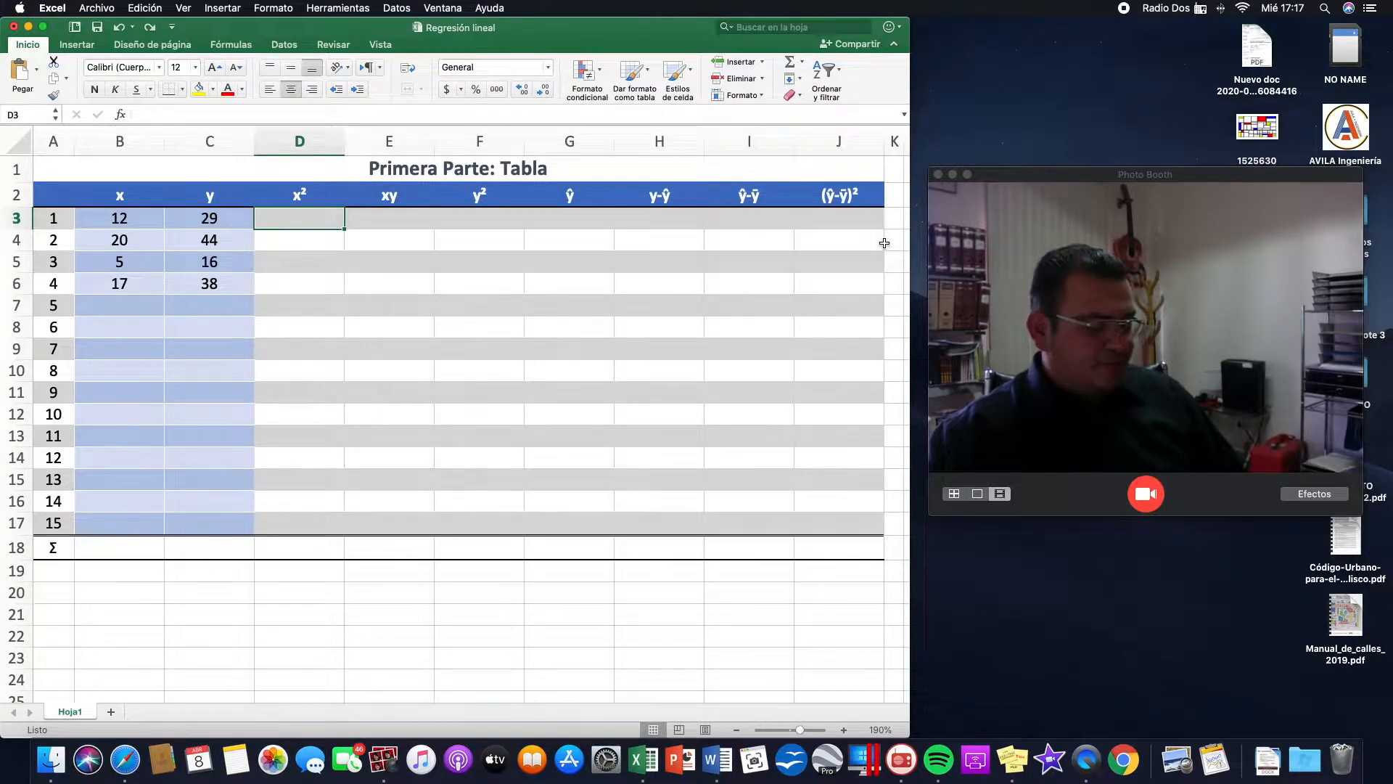
text(=)
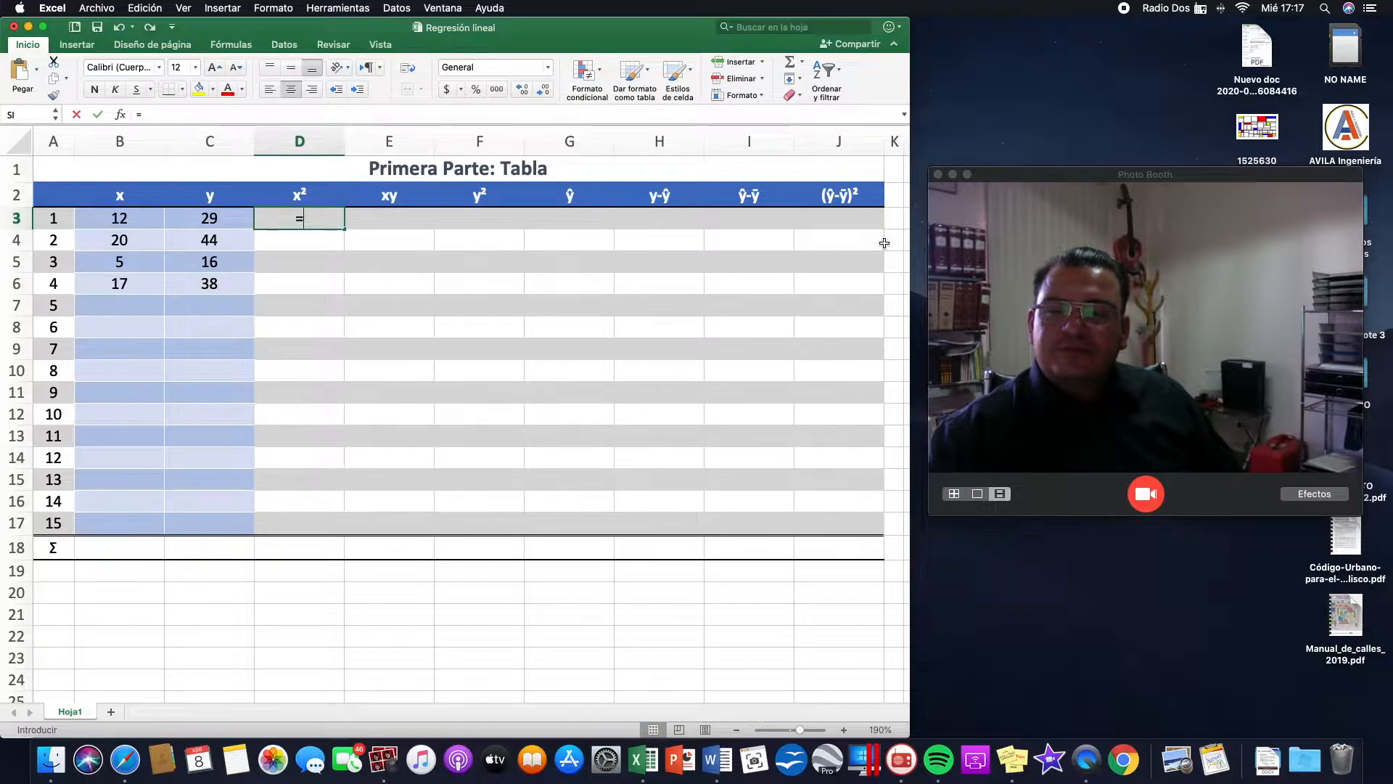
click(123, 218)
text(^2)
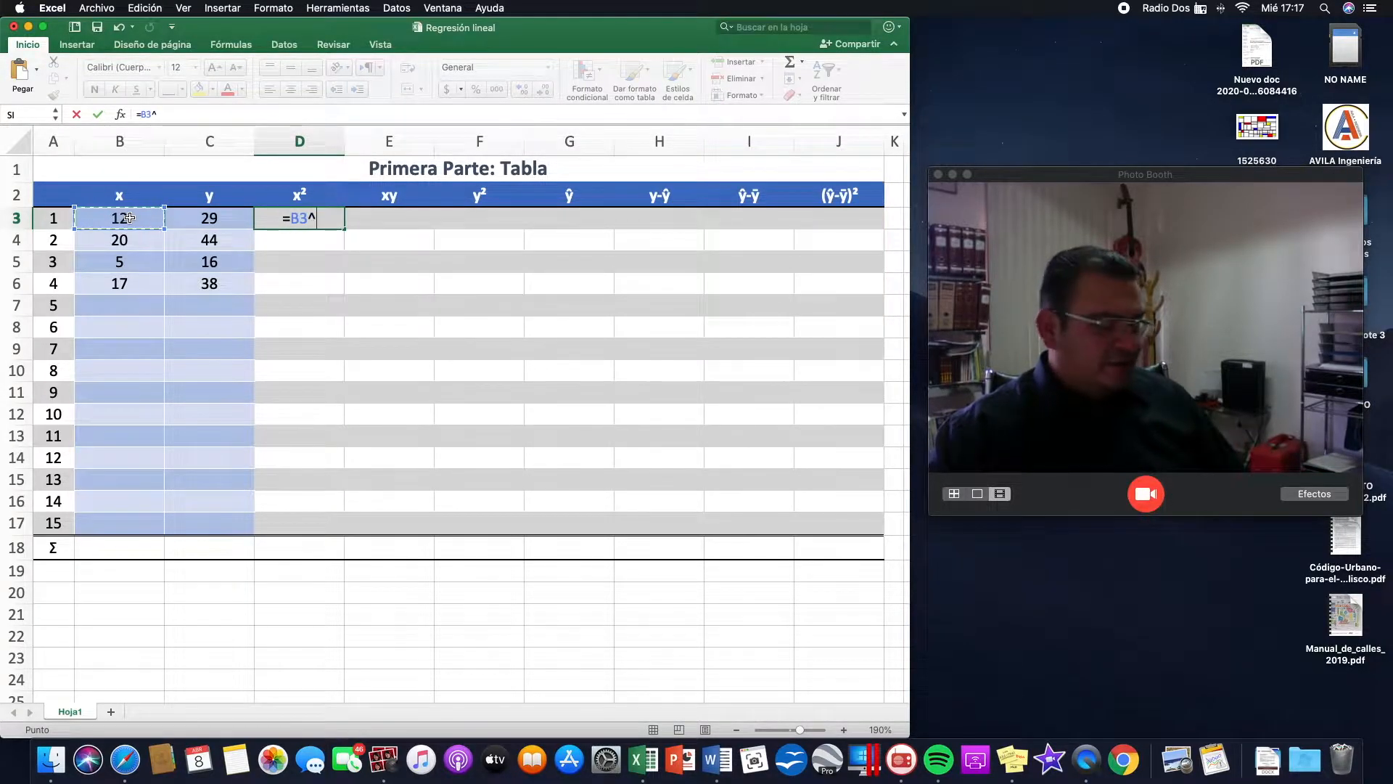
key(Return)
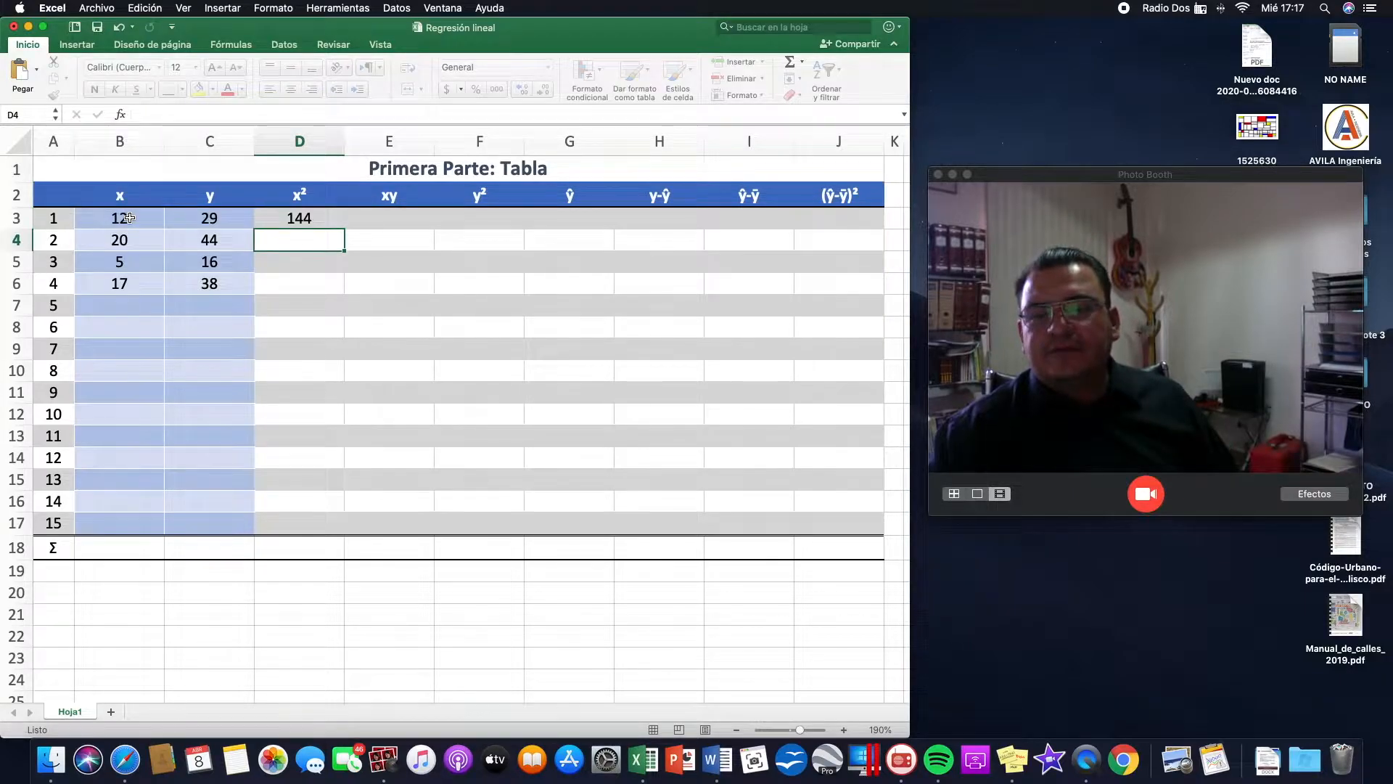
Try filling the D3 formula down to D17 with its formatting, and undo the fill.
key(Up)
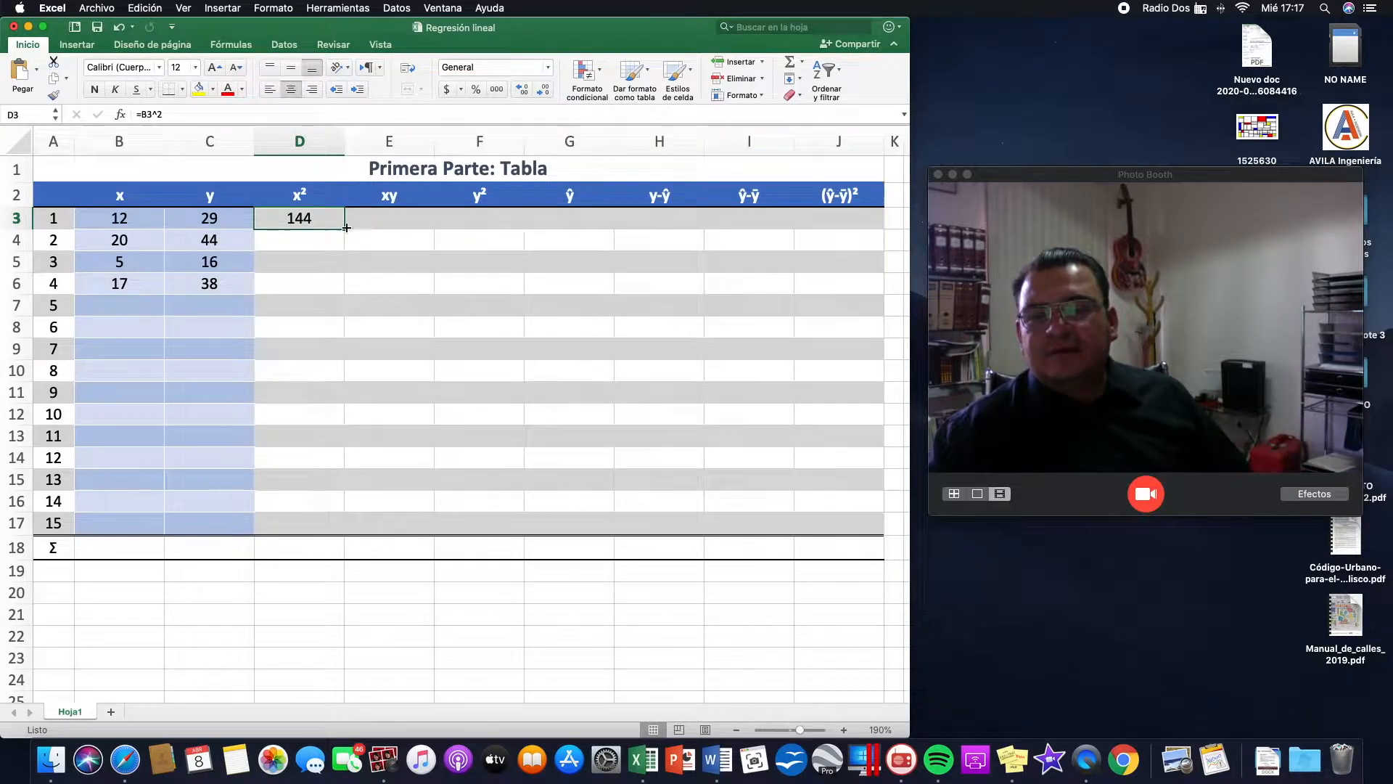
drag(346, 229, 364, 527)
click(465, 394)
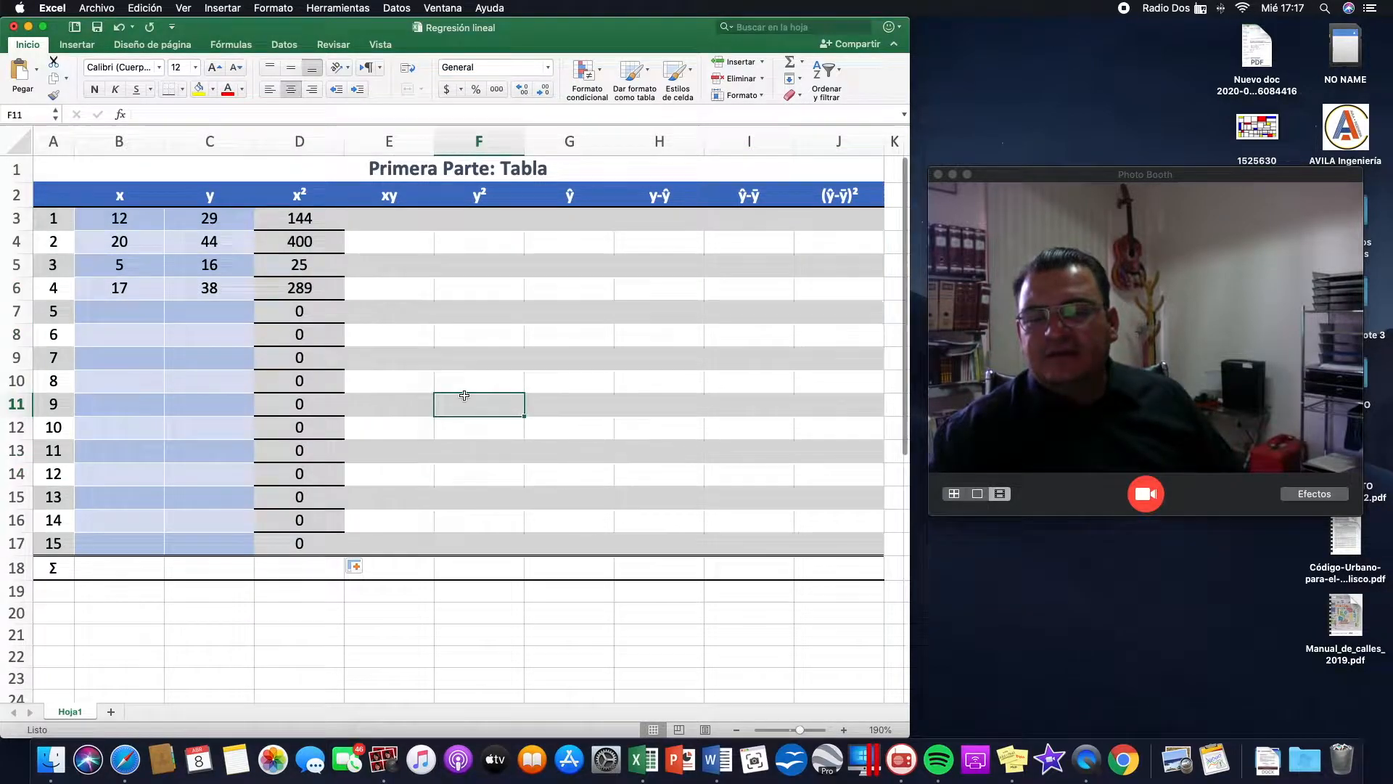
key(super+z)
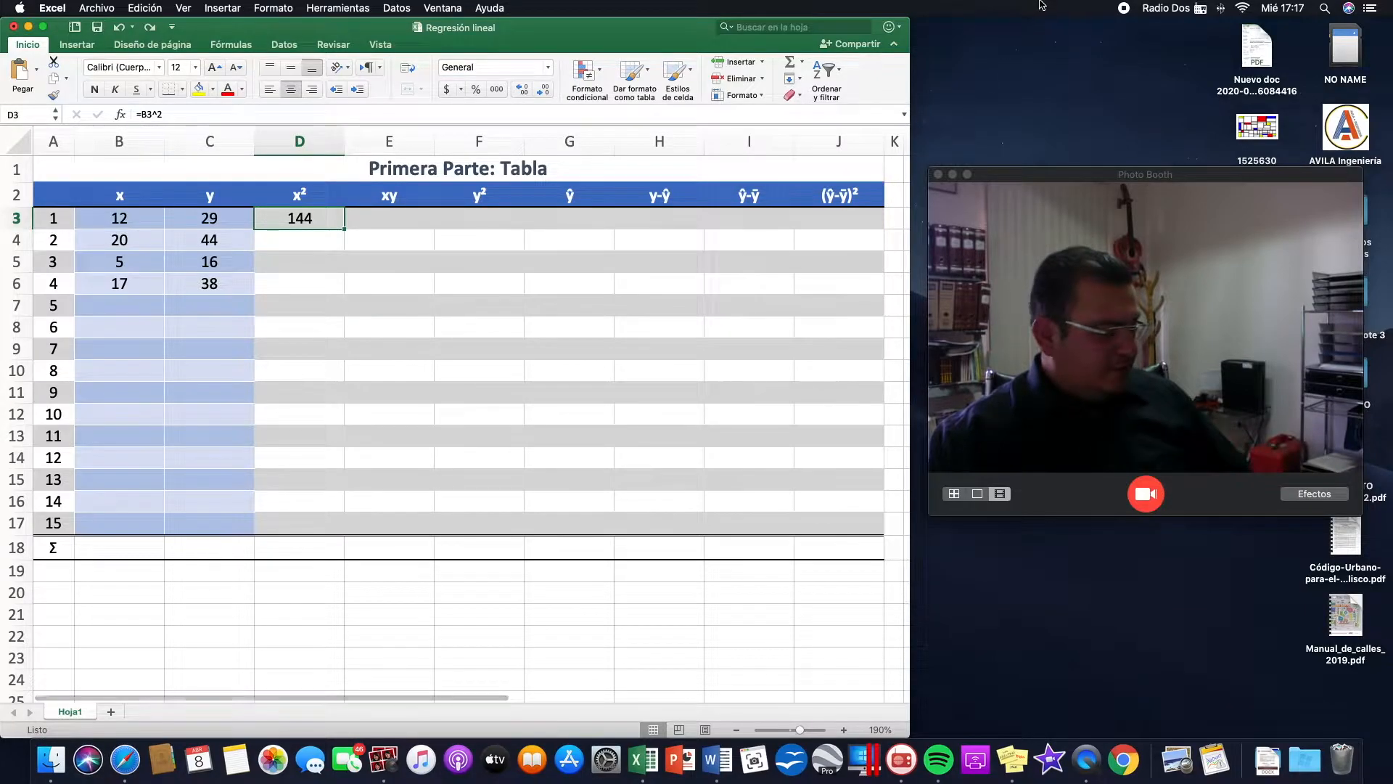
Fill the D3 formula down through D17 without formatting, keeping the table's banding.
right_click(343, 231)
click(308, 283)
click(308, 283)
click(334, 220)
drag(345, 230, 354, 528)
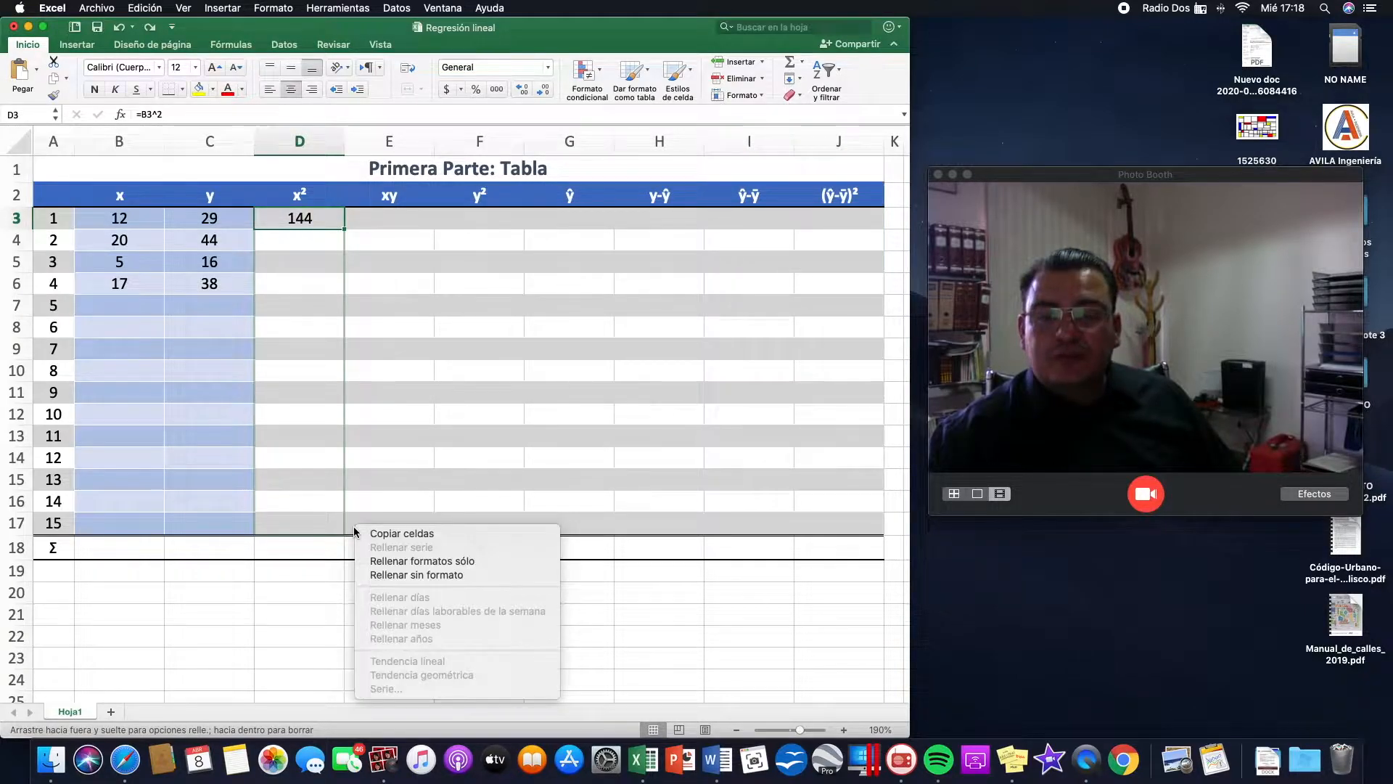
click(434, 575)
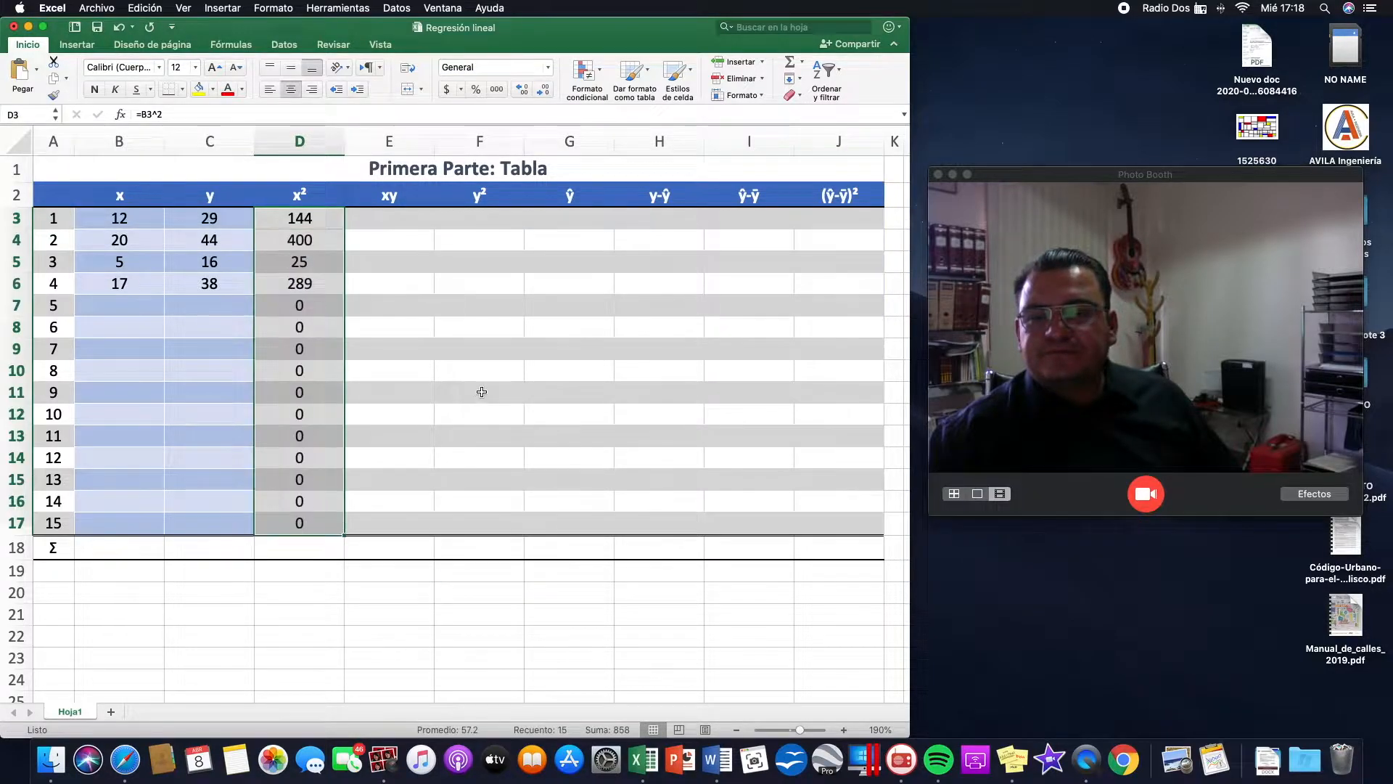
Check the x² results for the rows without data in D7:D17 and undo the fill.
click(480, 392)
click(324, 303)
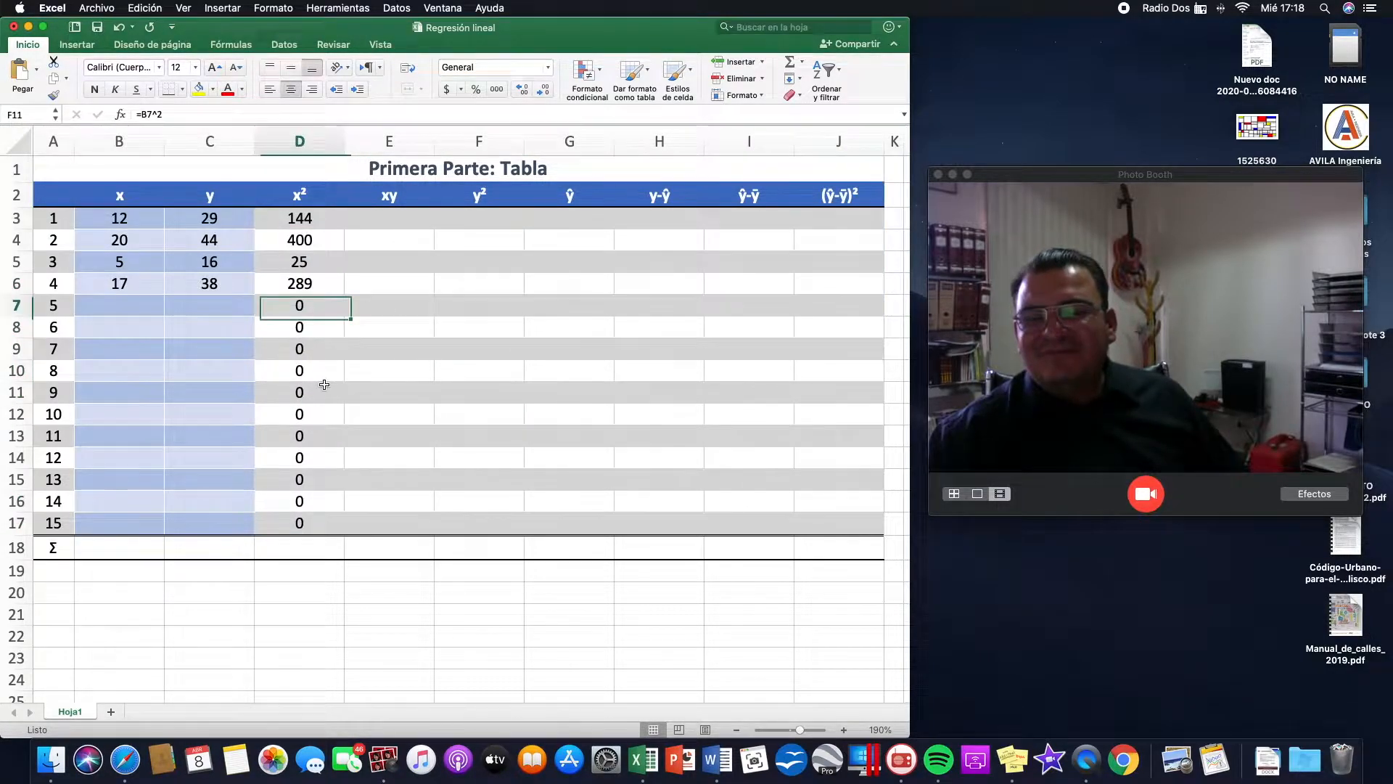
key(super+shift+Down)
click(458, 305)
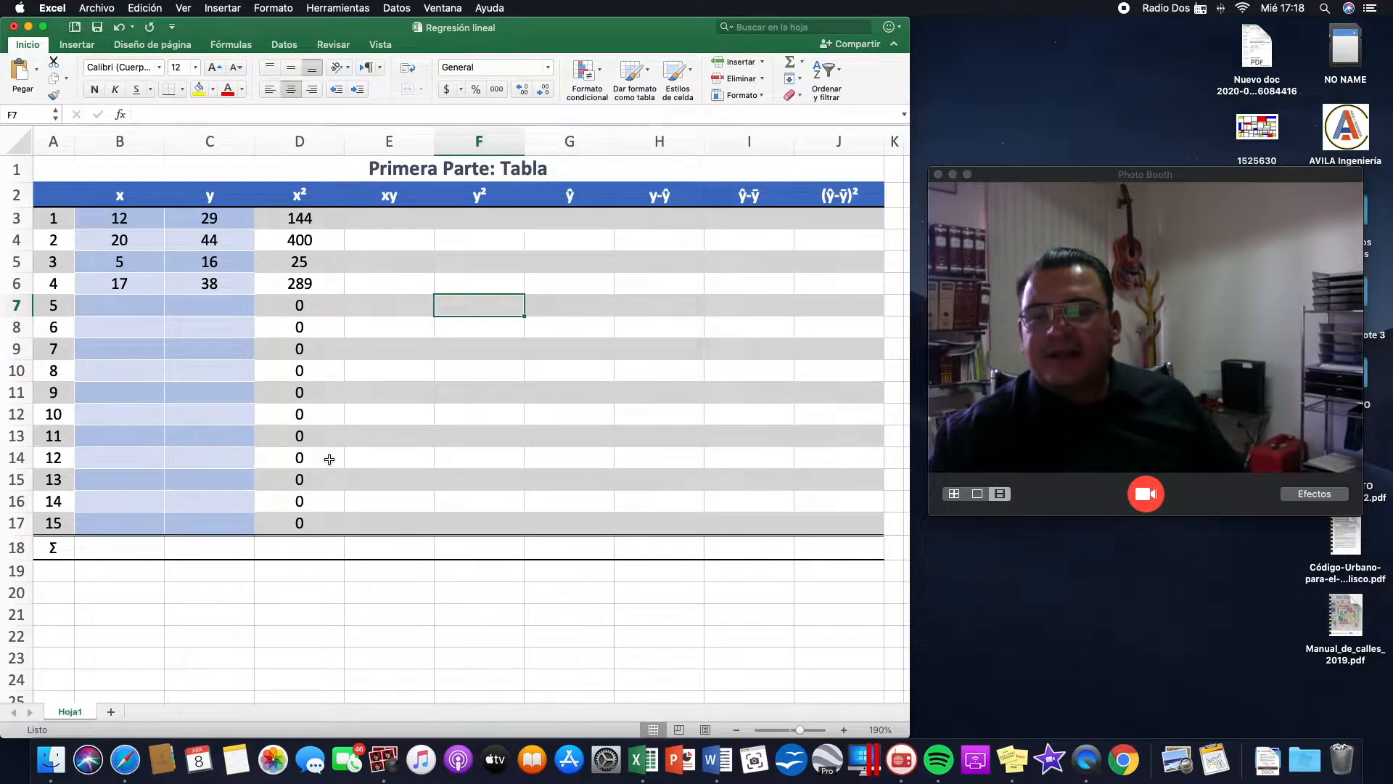
click(118, 218)
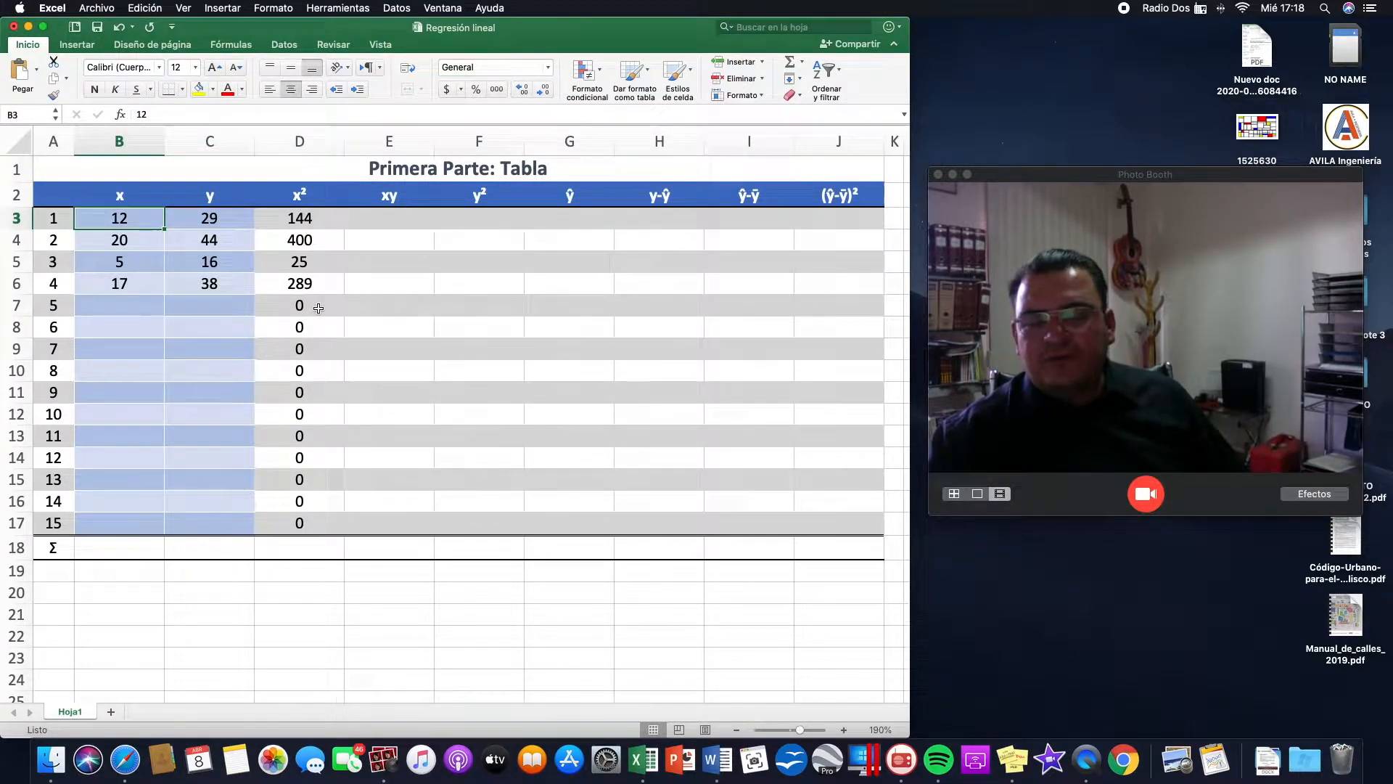
key(super+z)
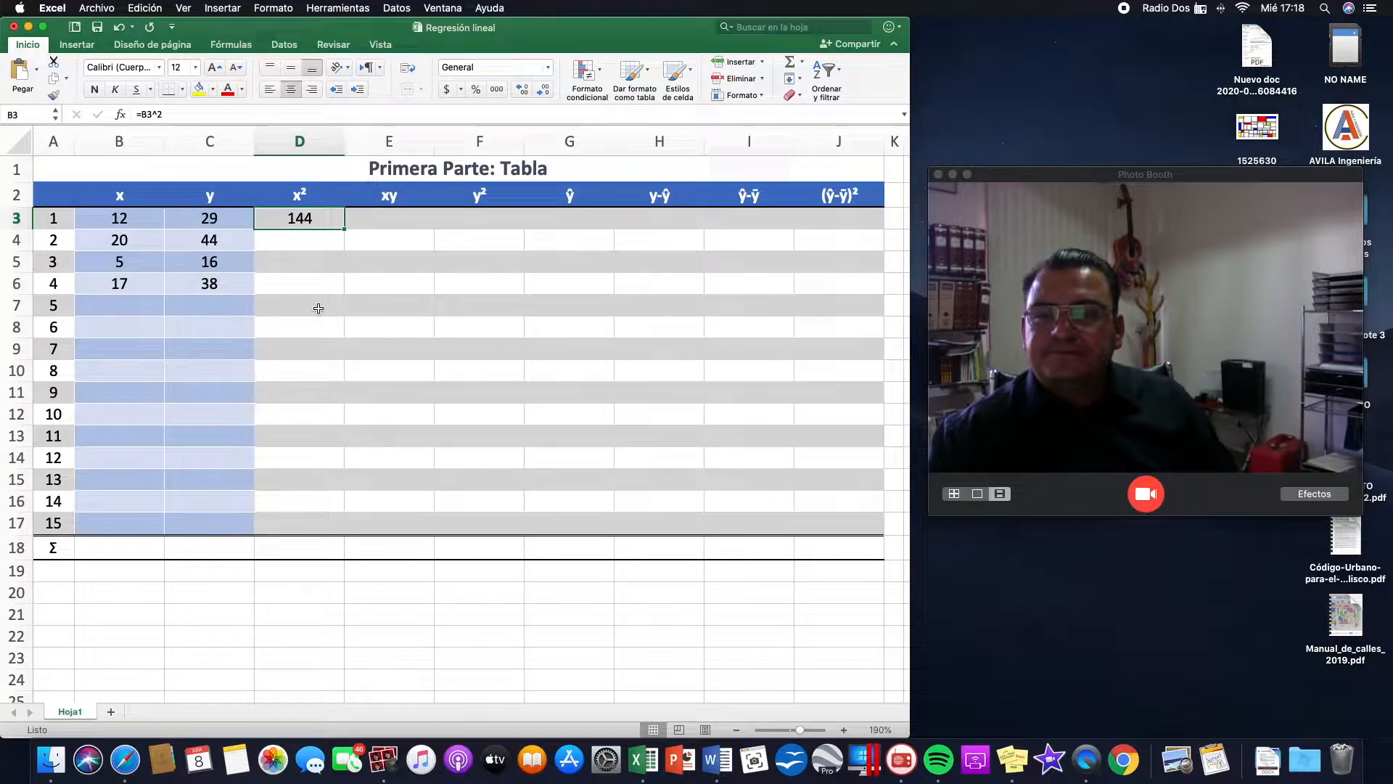
Replace the formula in D3 with the start of an SI function testing whether B3 is empty: =si(B3="".
click(143, 110)
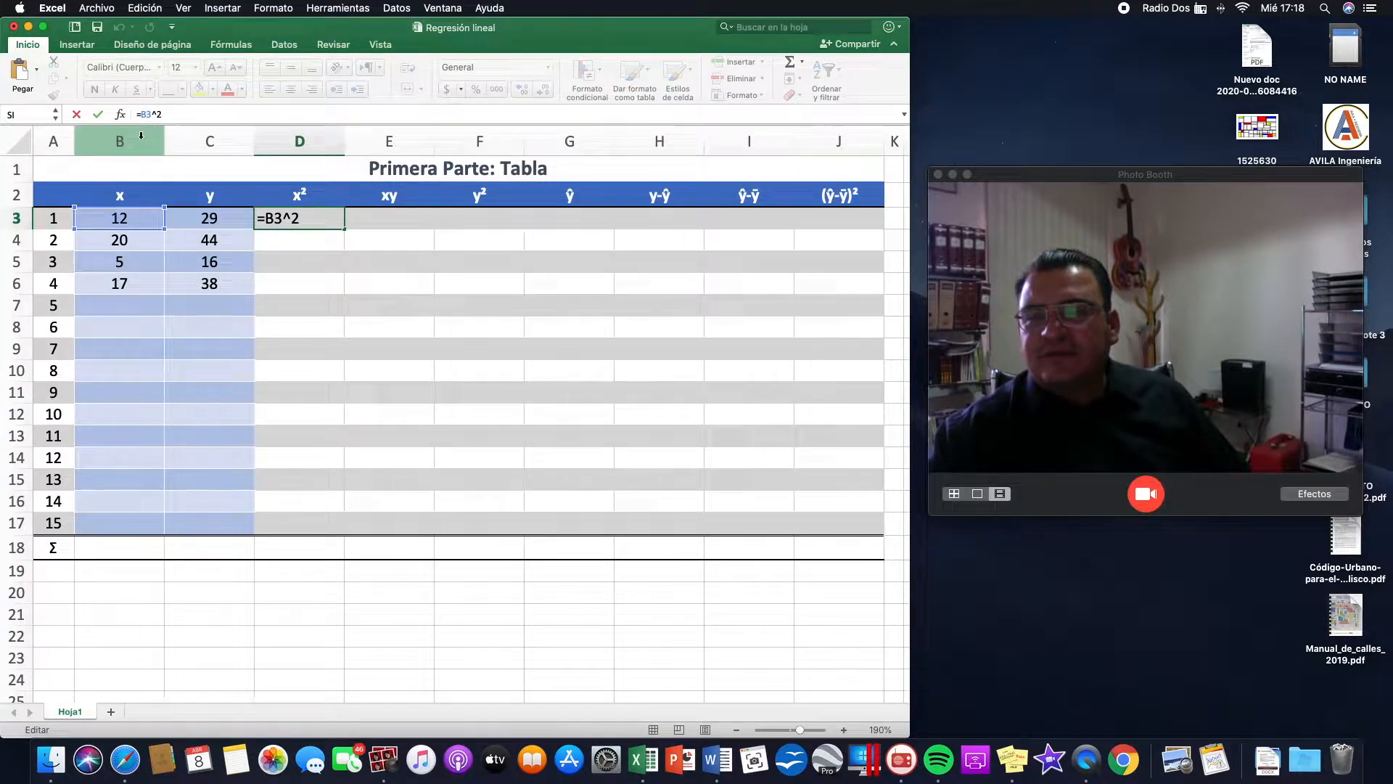
drag(142, 114, 215, 118)
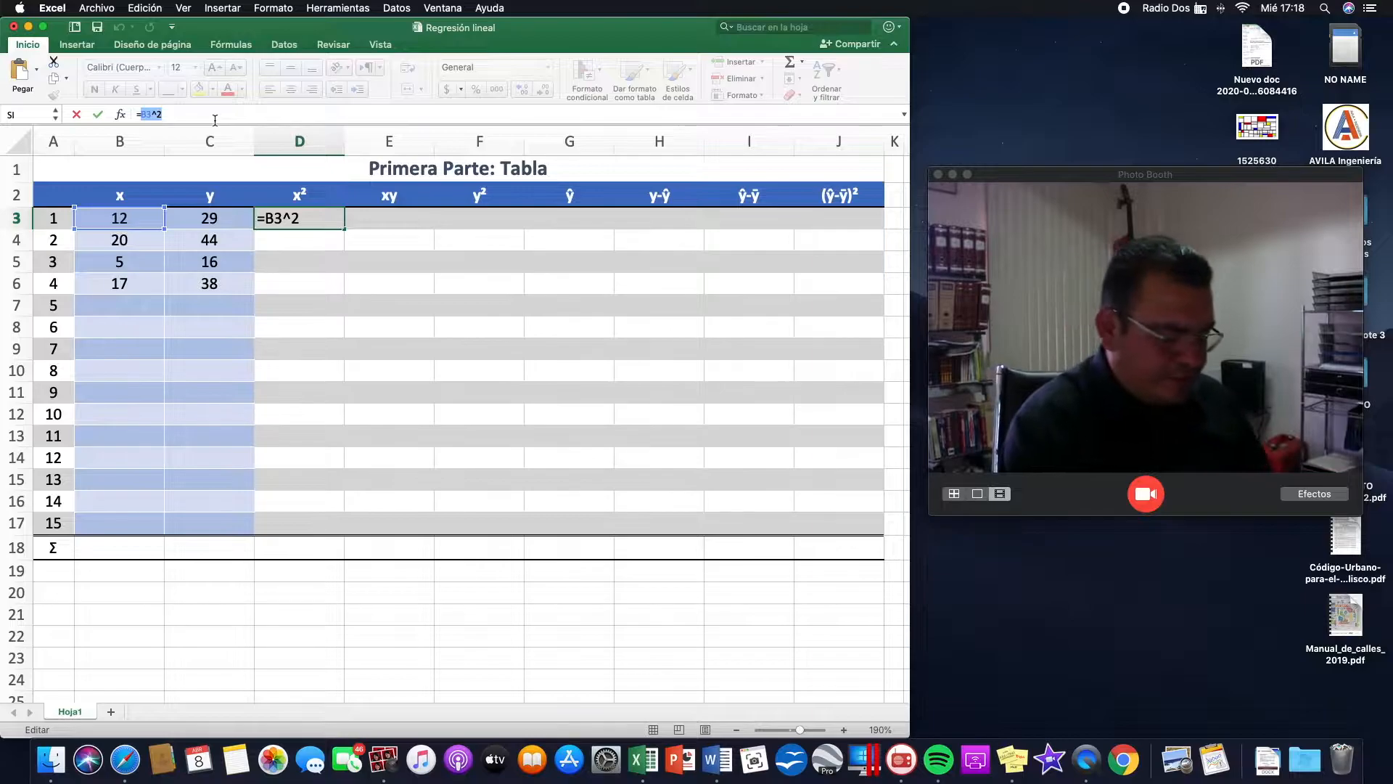
key(BackSpace)
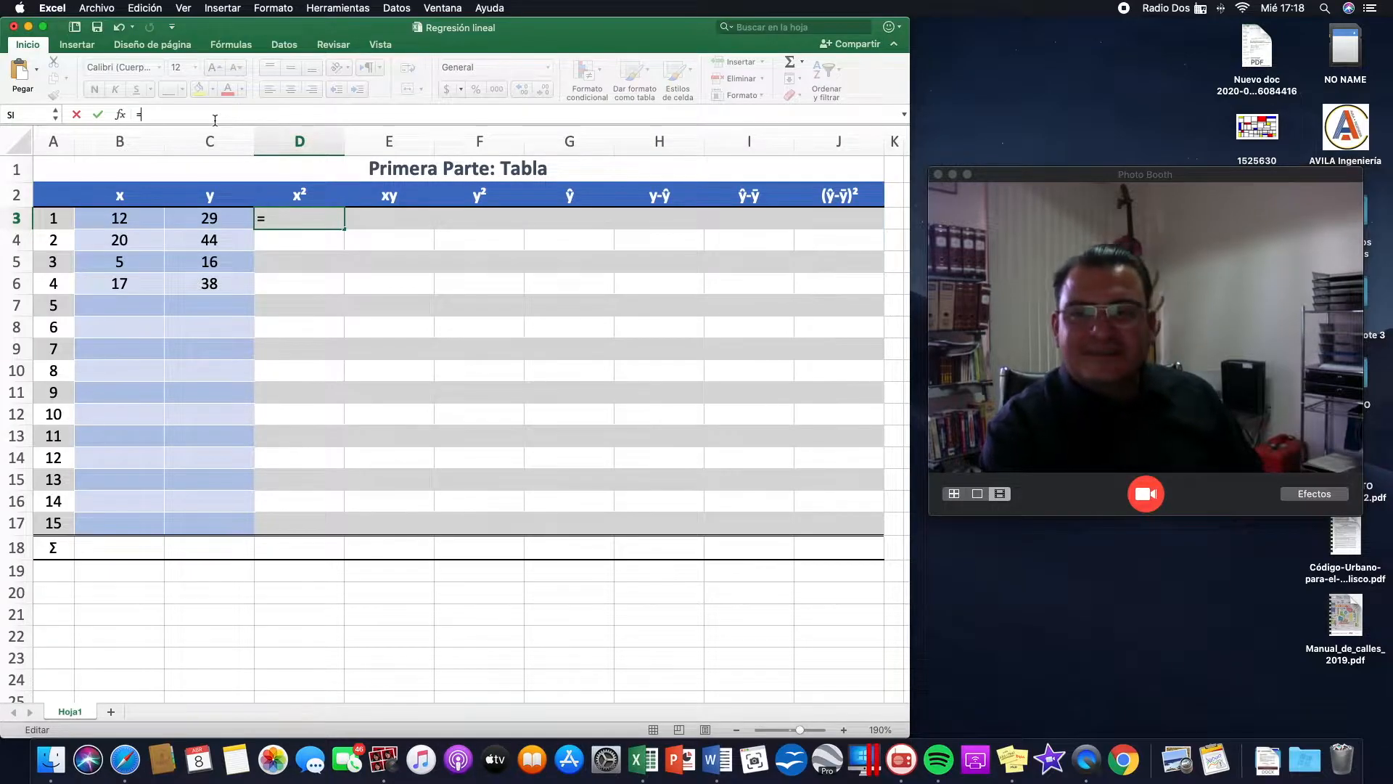
text(si()
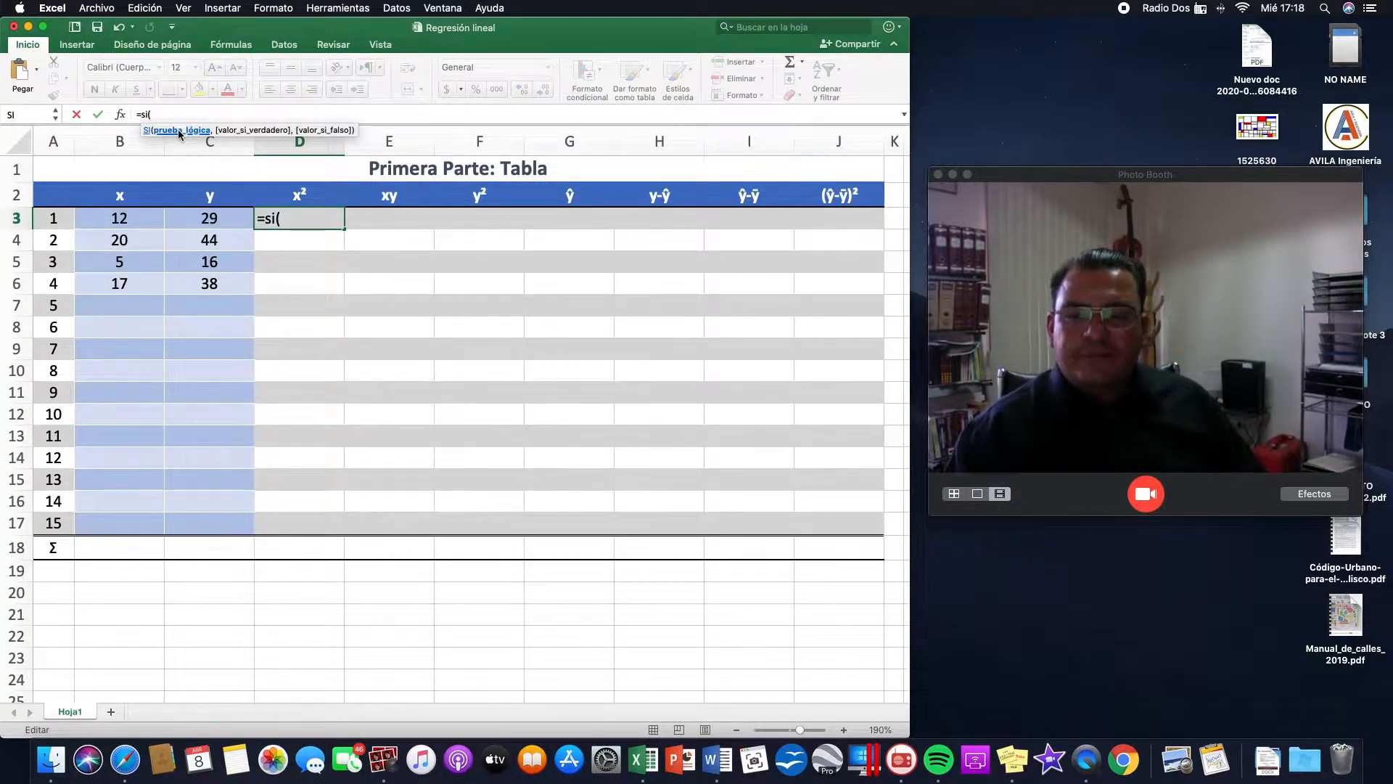
click(108, 221)
text(=)
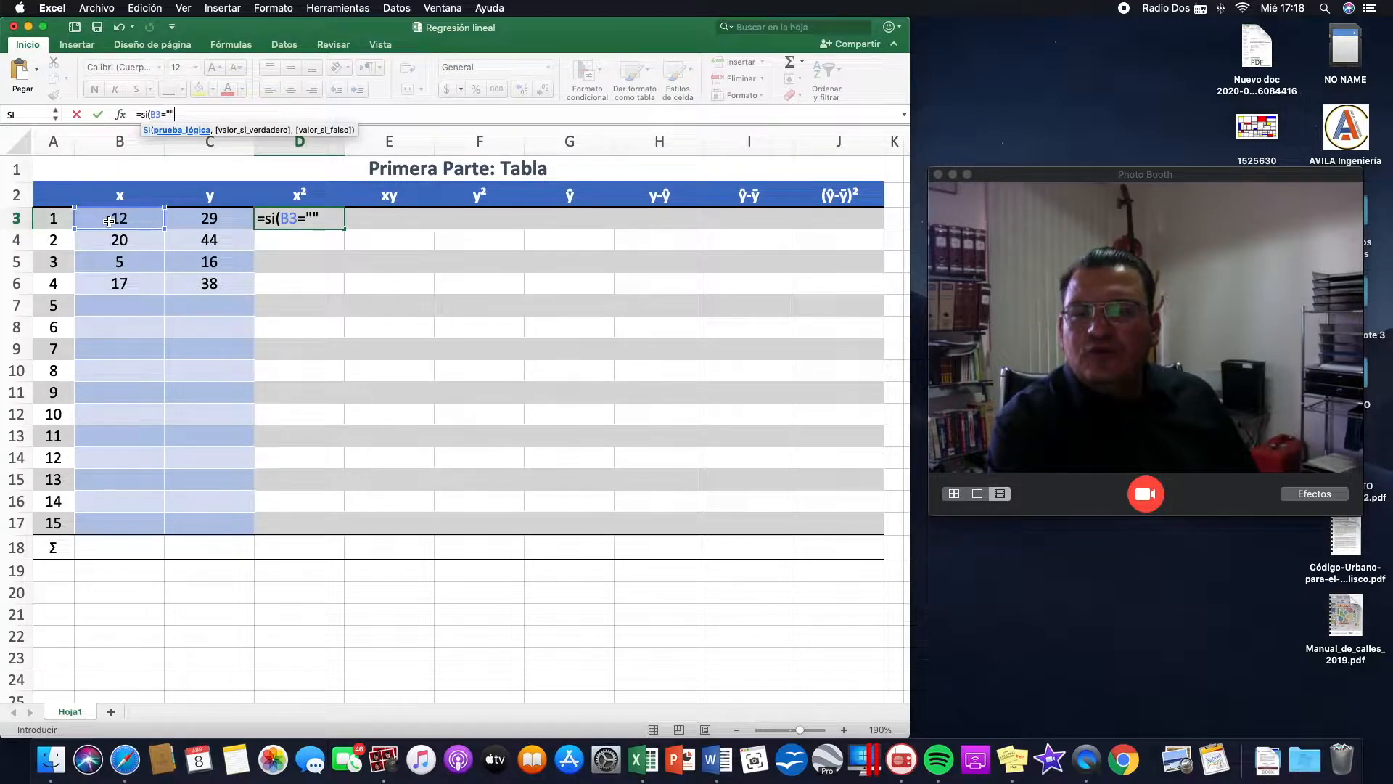
text("")
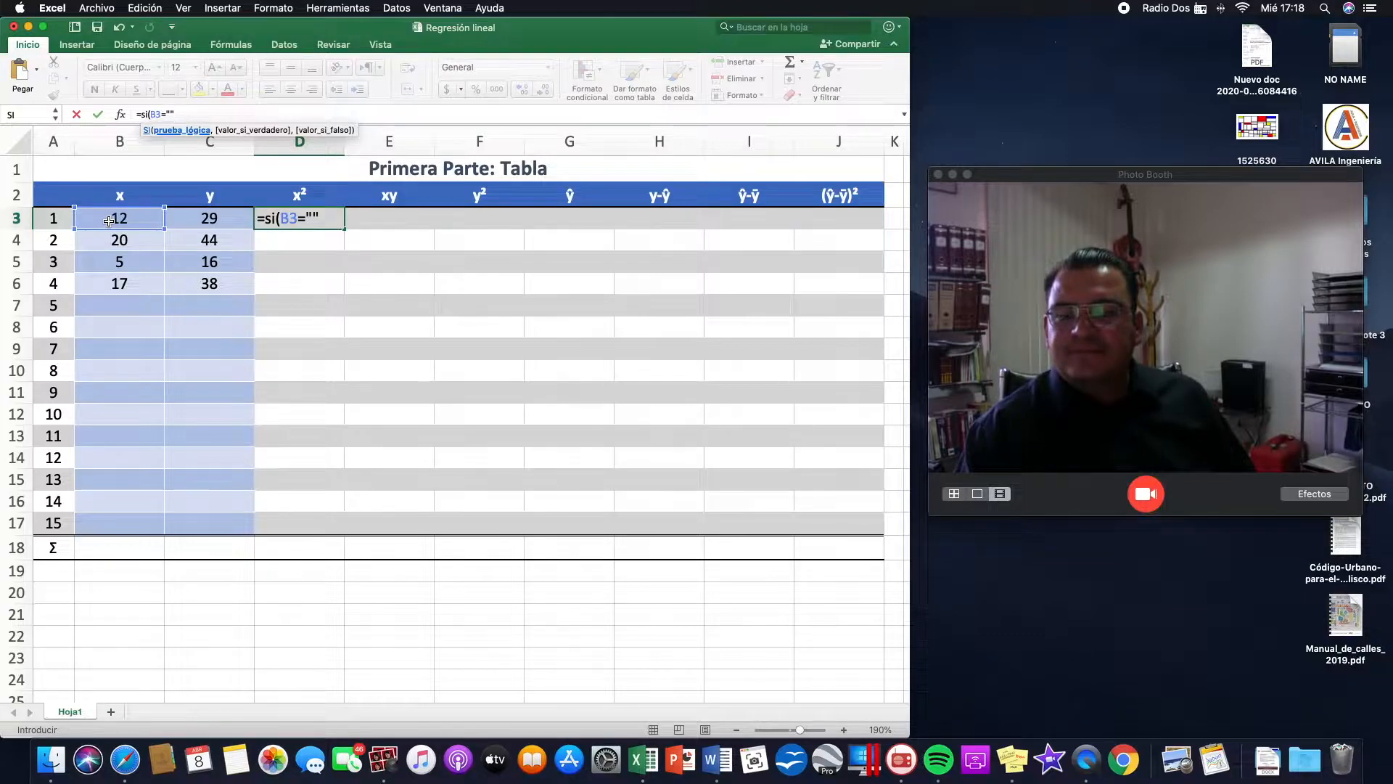
Complete the D3 formula as =SI(B3="","",B3^2), returning blank text when true and the squared x value otherwise.
text(,)
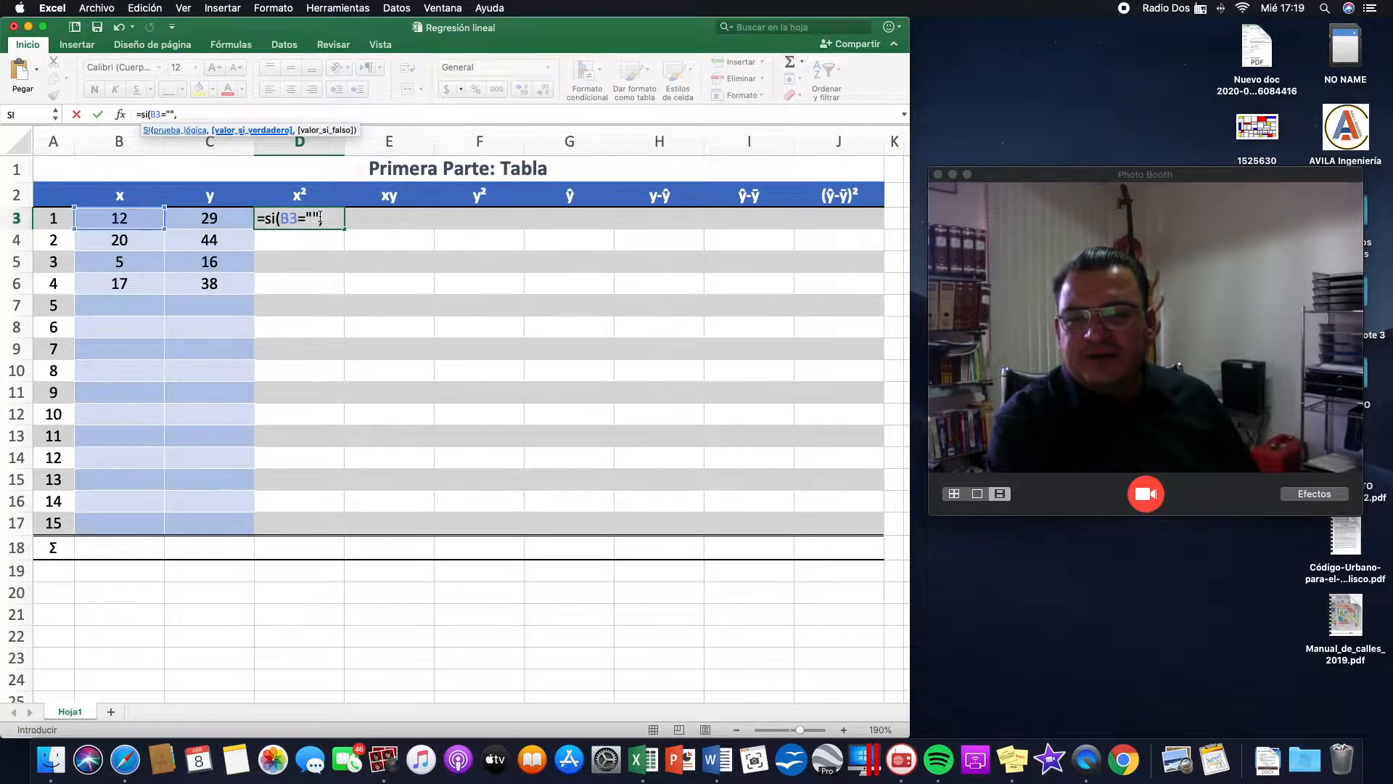
text("")
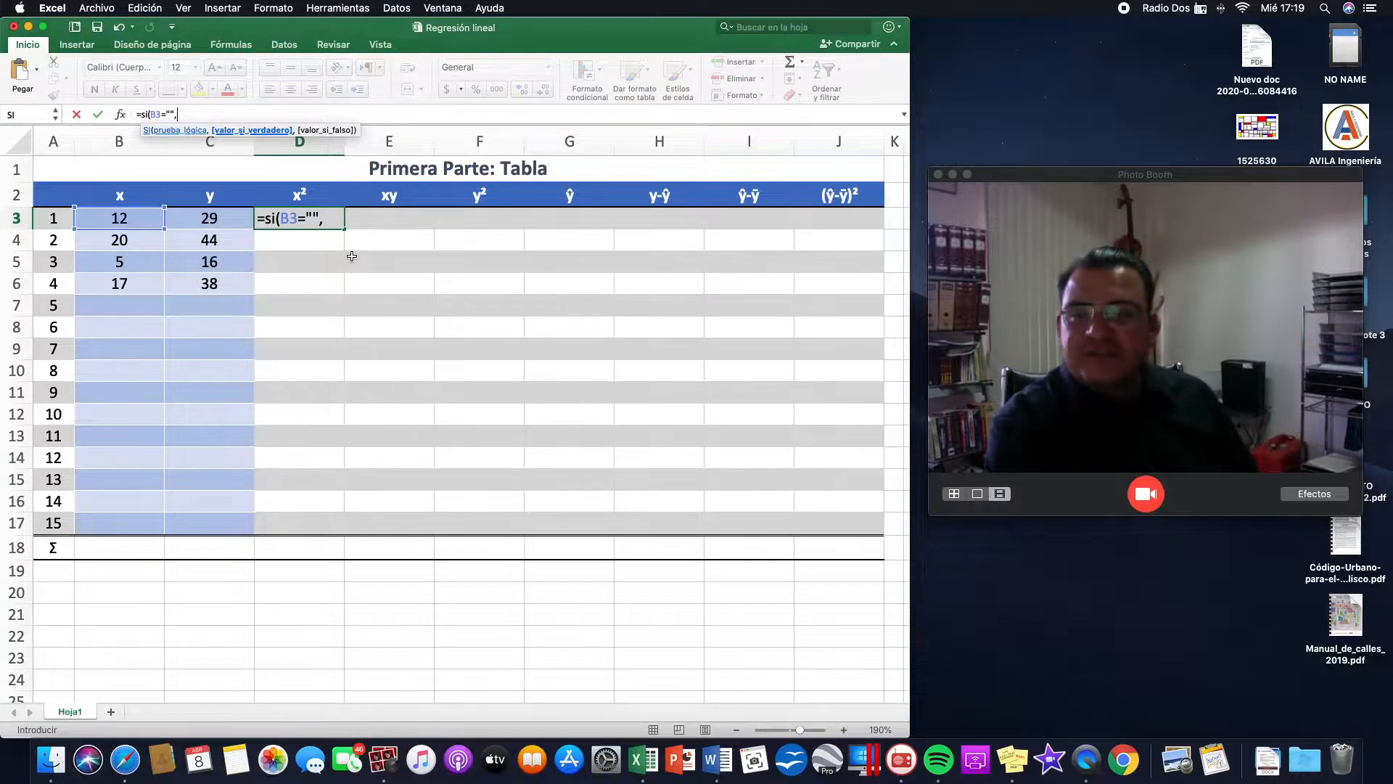
text(,)
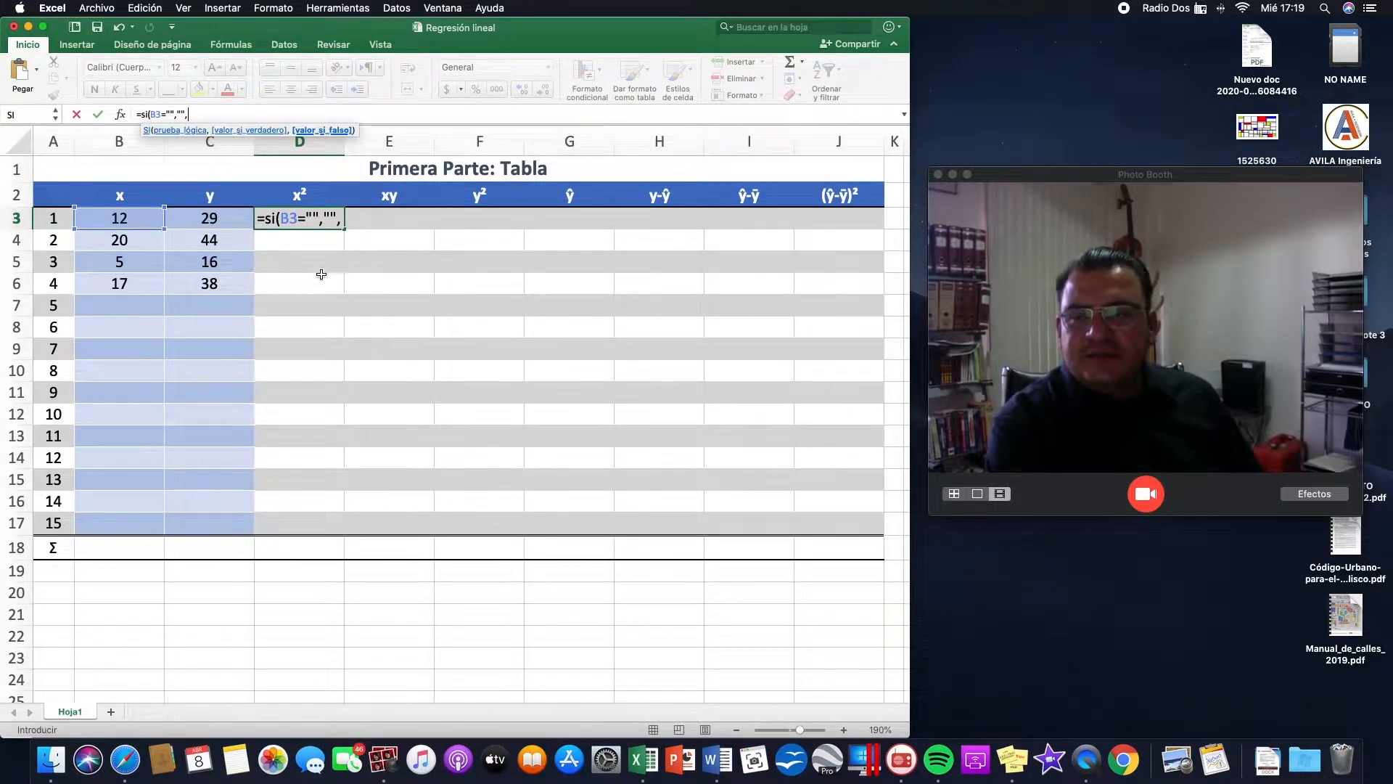
click(127, 219)
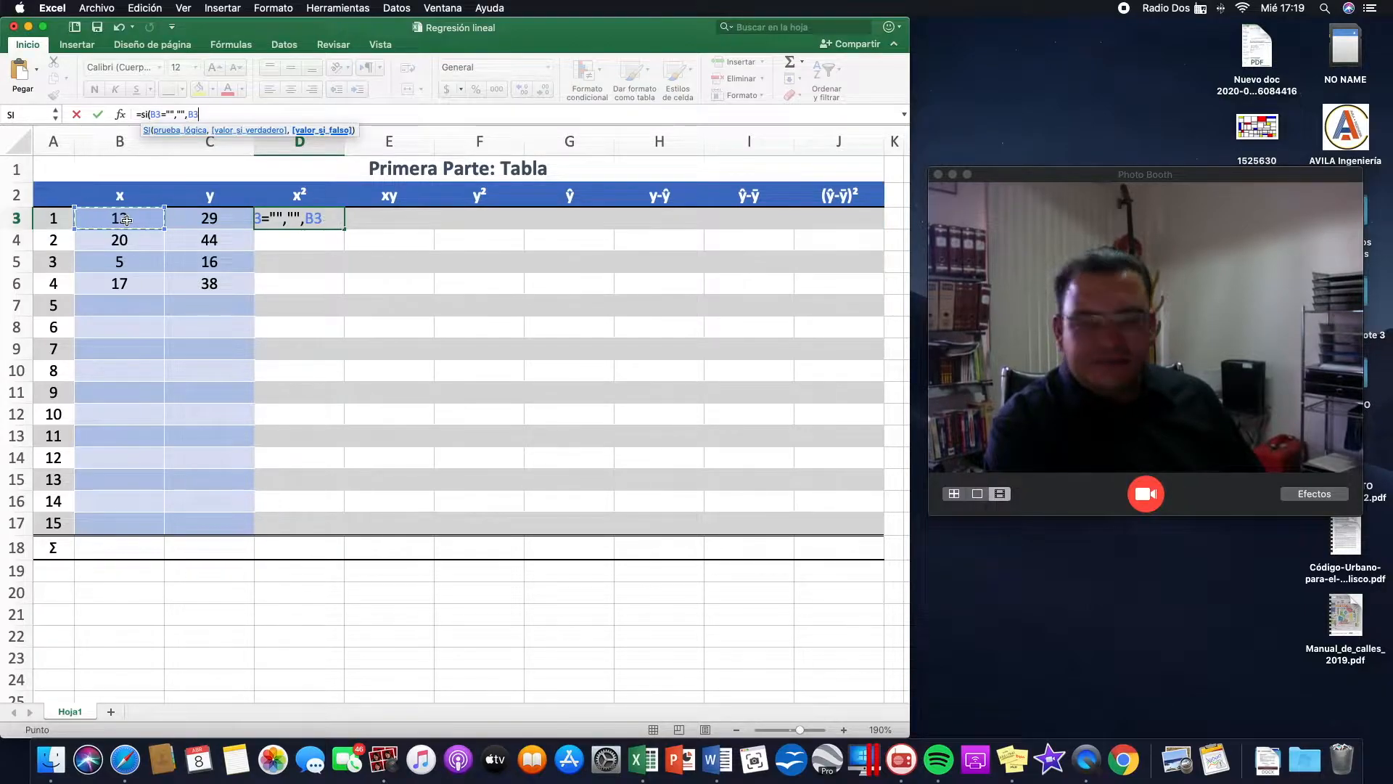
text(^2)
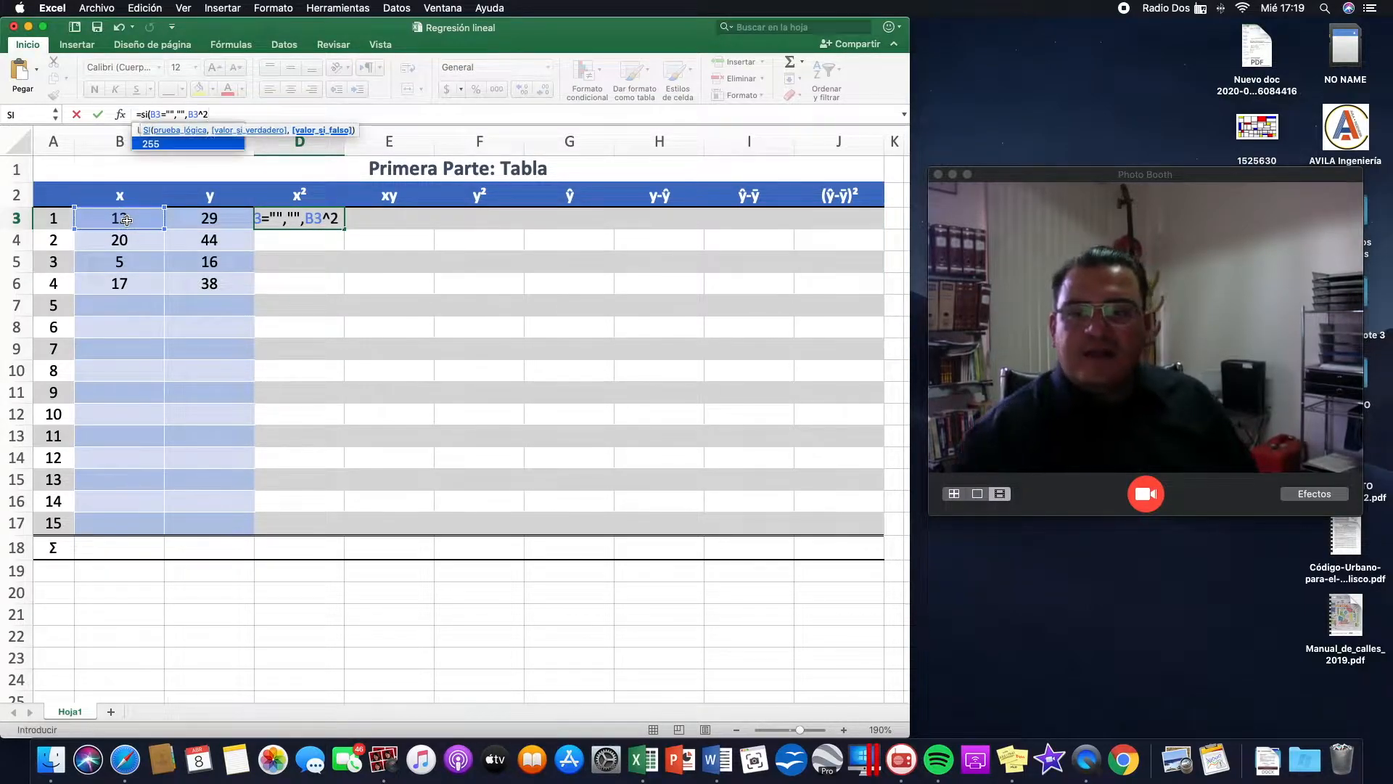
text())
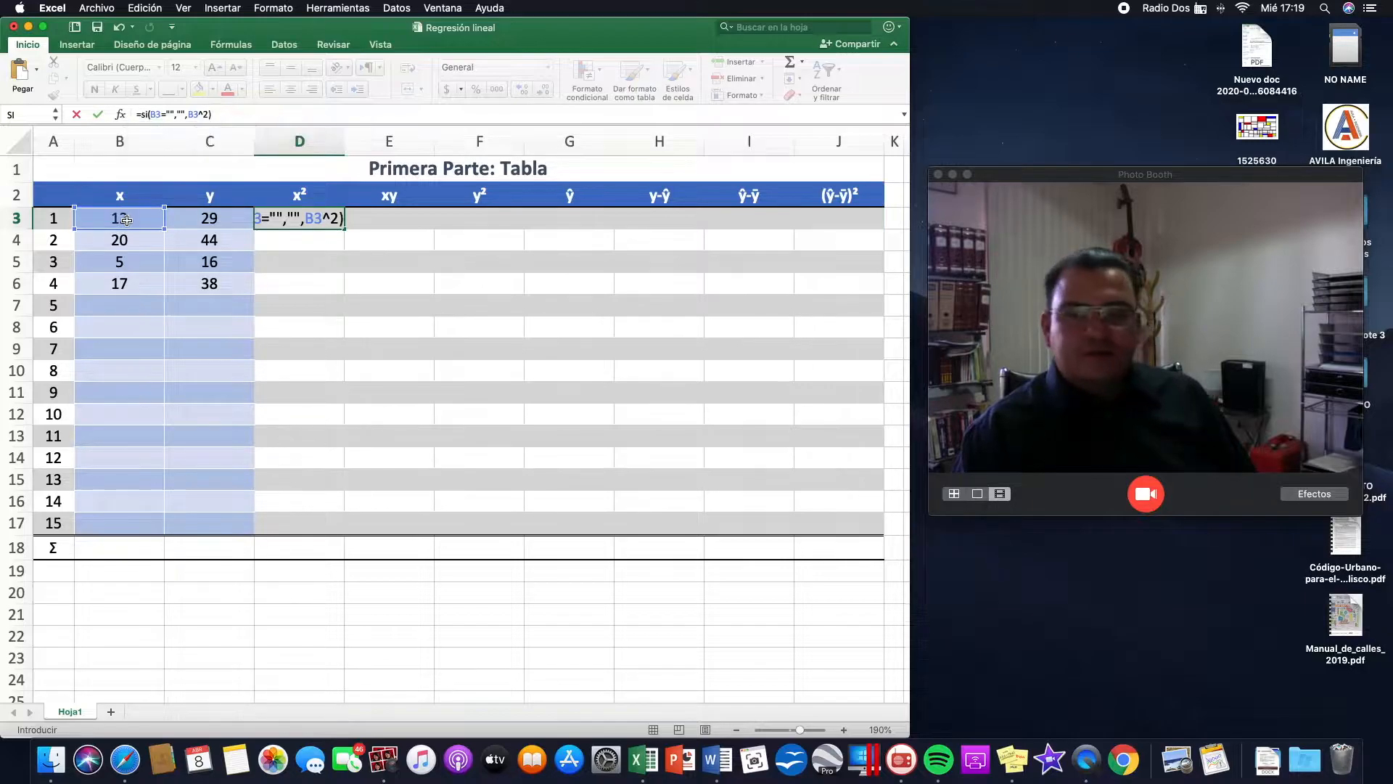
key(Return)
Fill the conditional x² formula from D3 down through D17 without formatting and check the copy in D7.
key(Up)
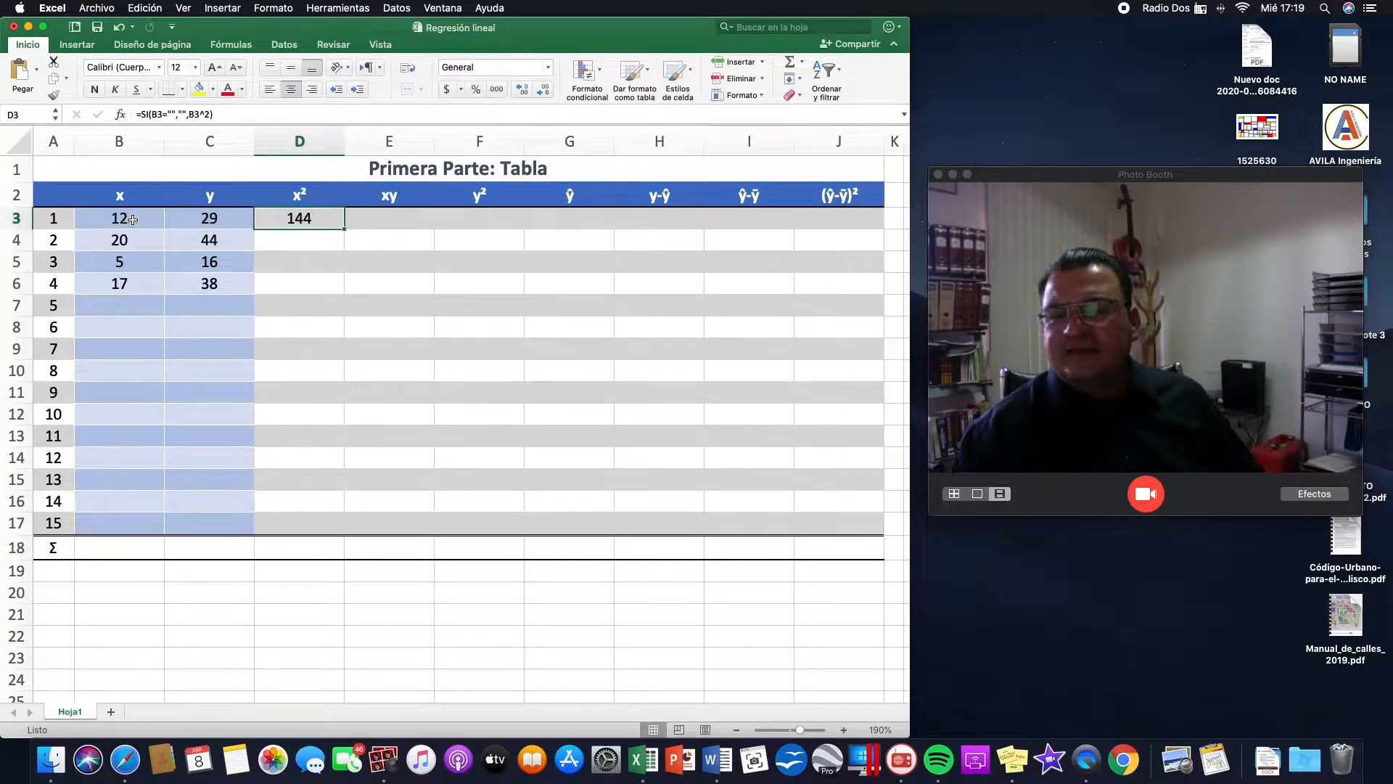
drag(343, 230, 345, 536)
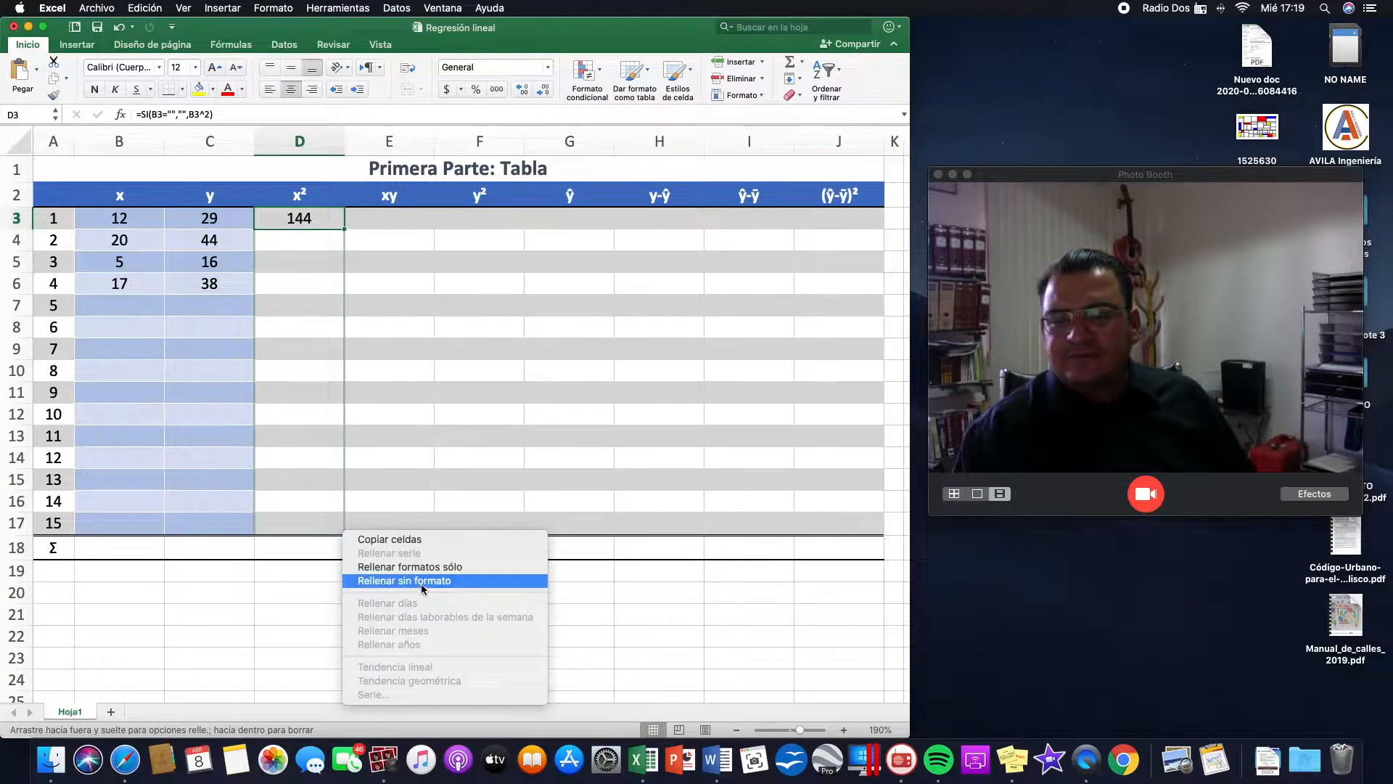
click(420, 582)
click(355, 328)
click(303, 308)
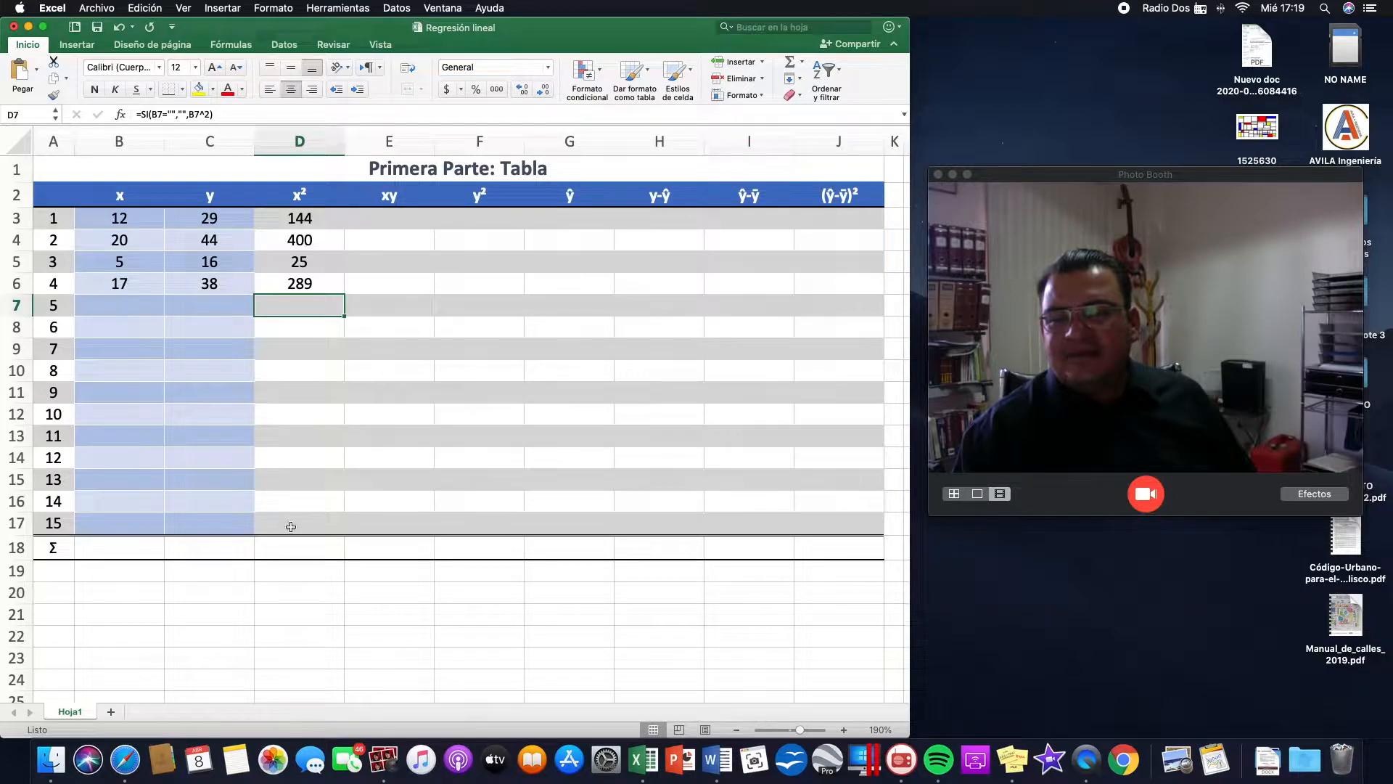
Test the x² formula by entering 10 as the fifth x value in B7, and undo the entry.
click(161, 301)
click(119, 334)
click(160, 305)
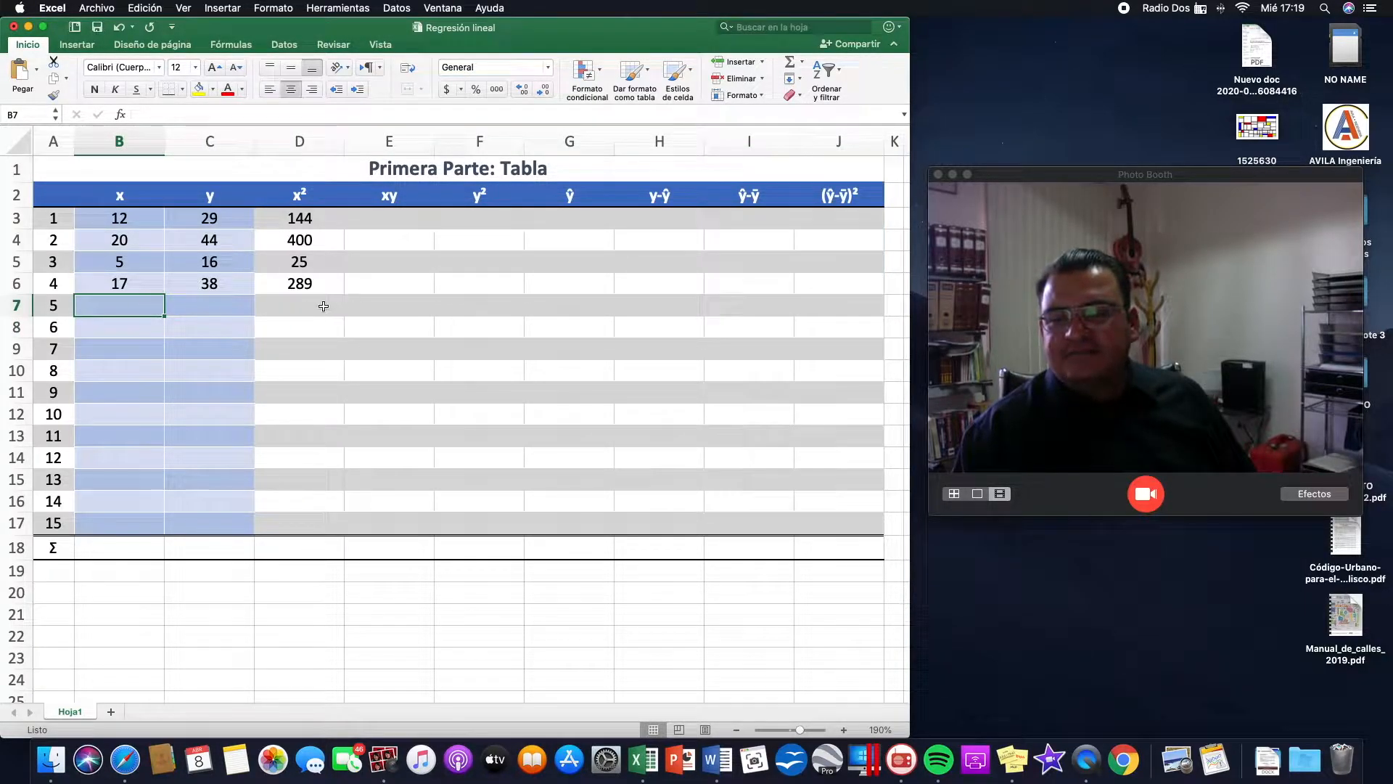
click(125, 331)
click(128, 306)
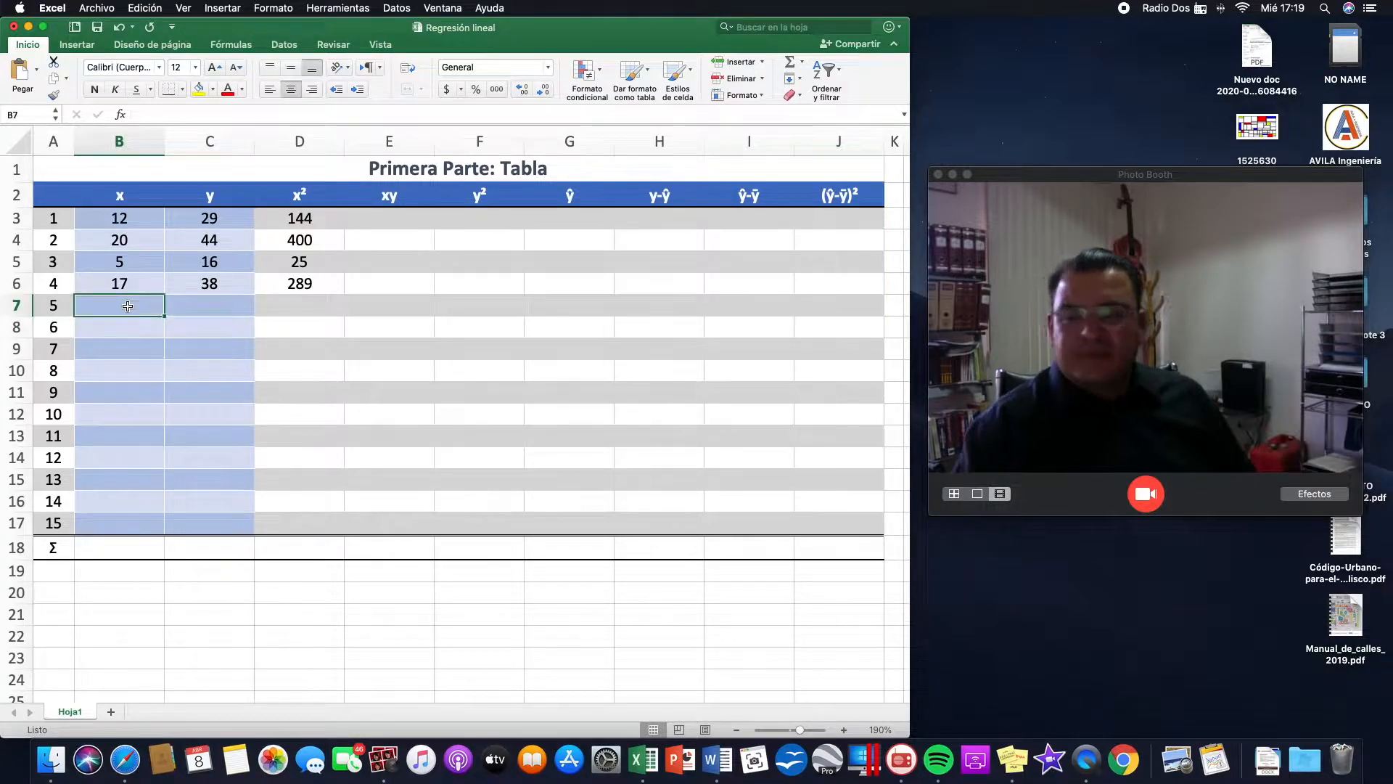
text(10)
key(Return)
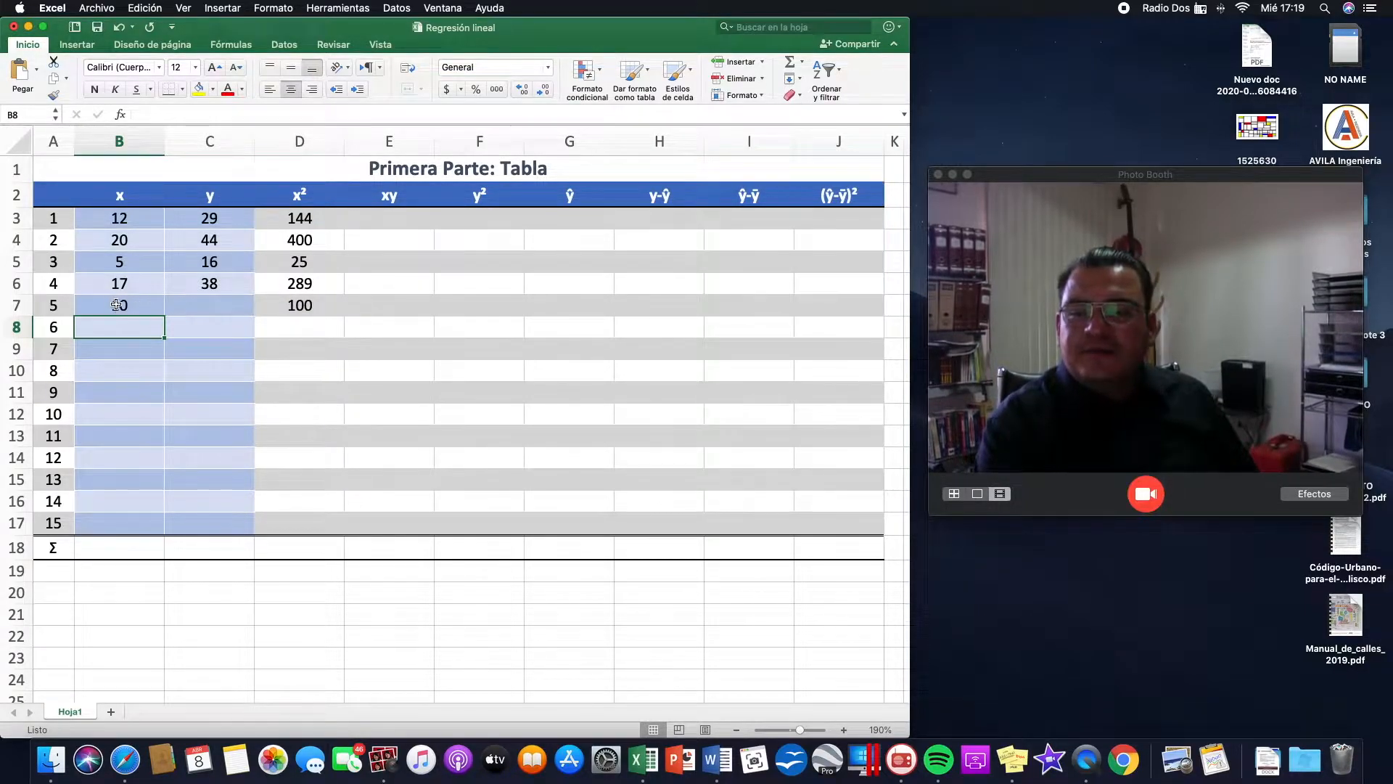
key(super+z)
Enter the xy formula =SI(B3="","",B3*C3) in E3, returning blank text when the x value is missing.
click(381, 217)
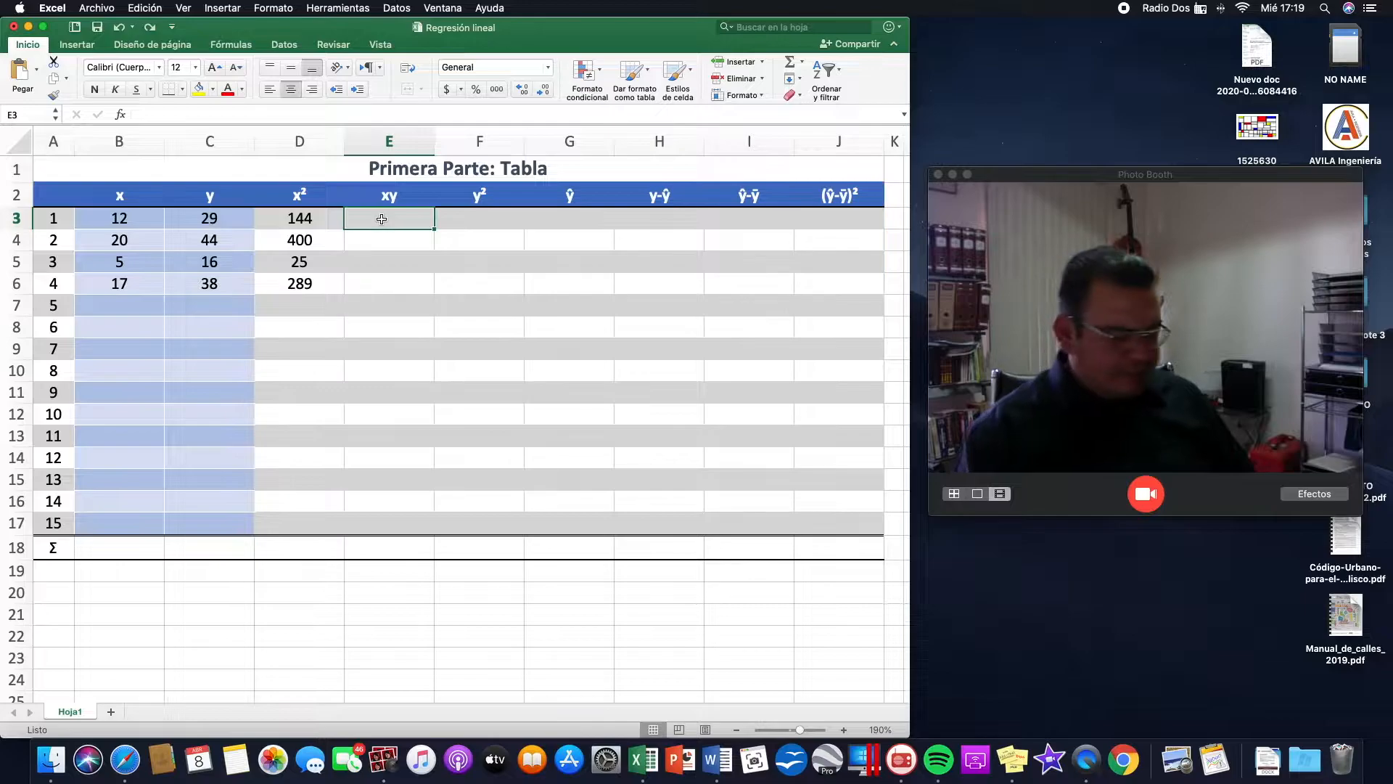
text(=si)
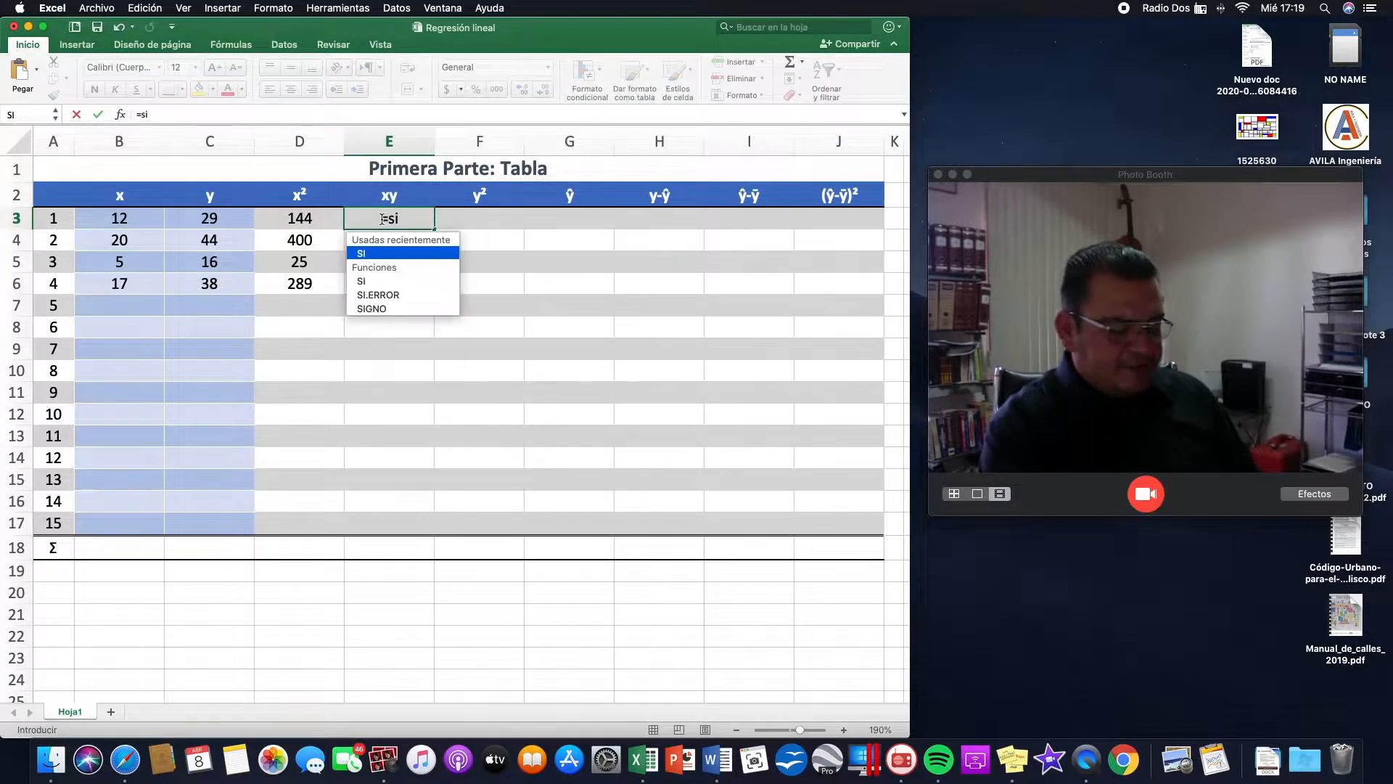
text(()
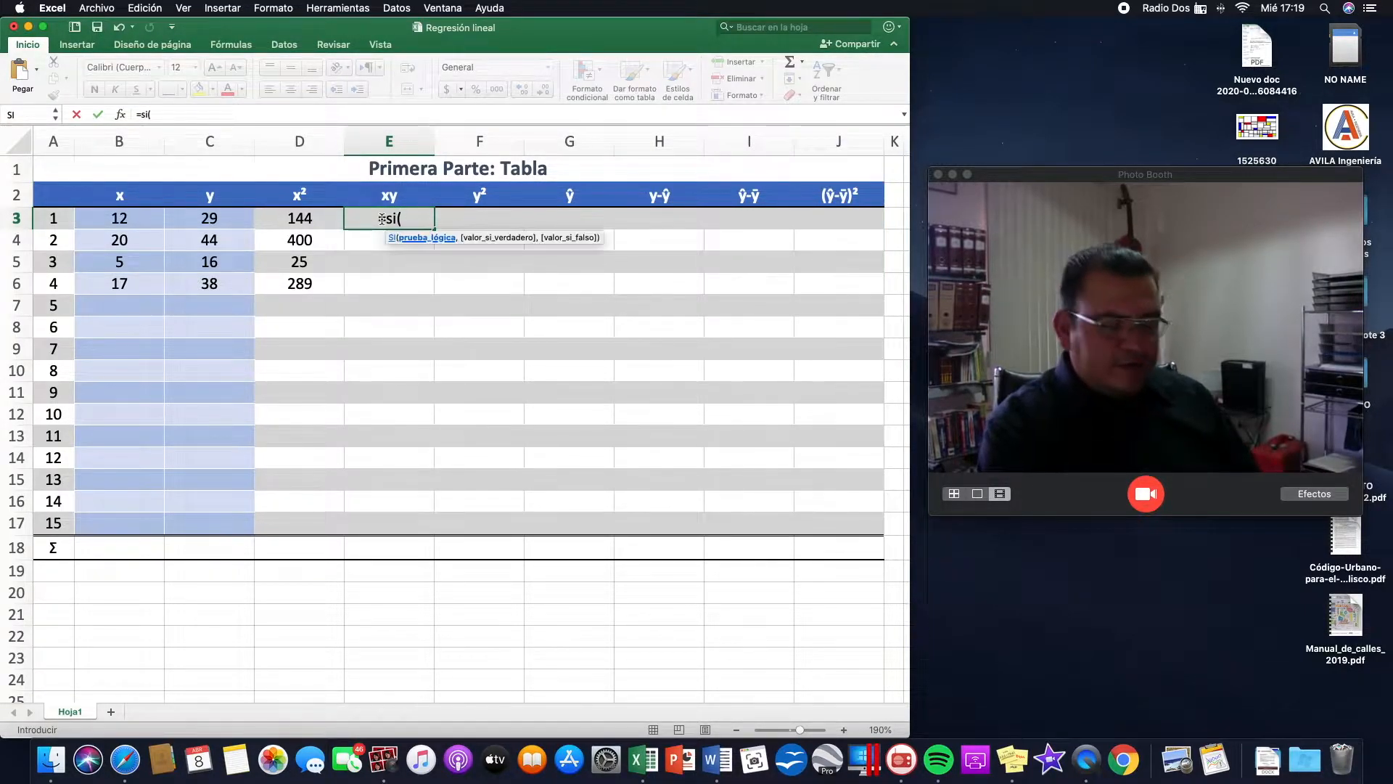
click(124, 219)
text(="","")
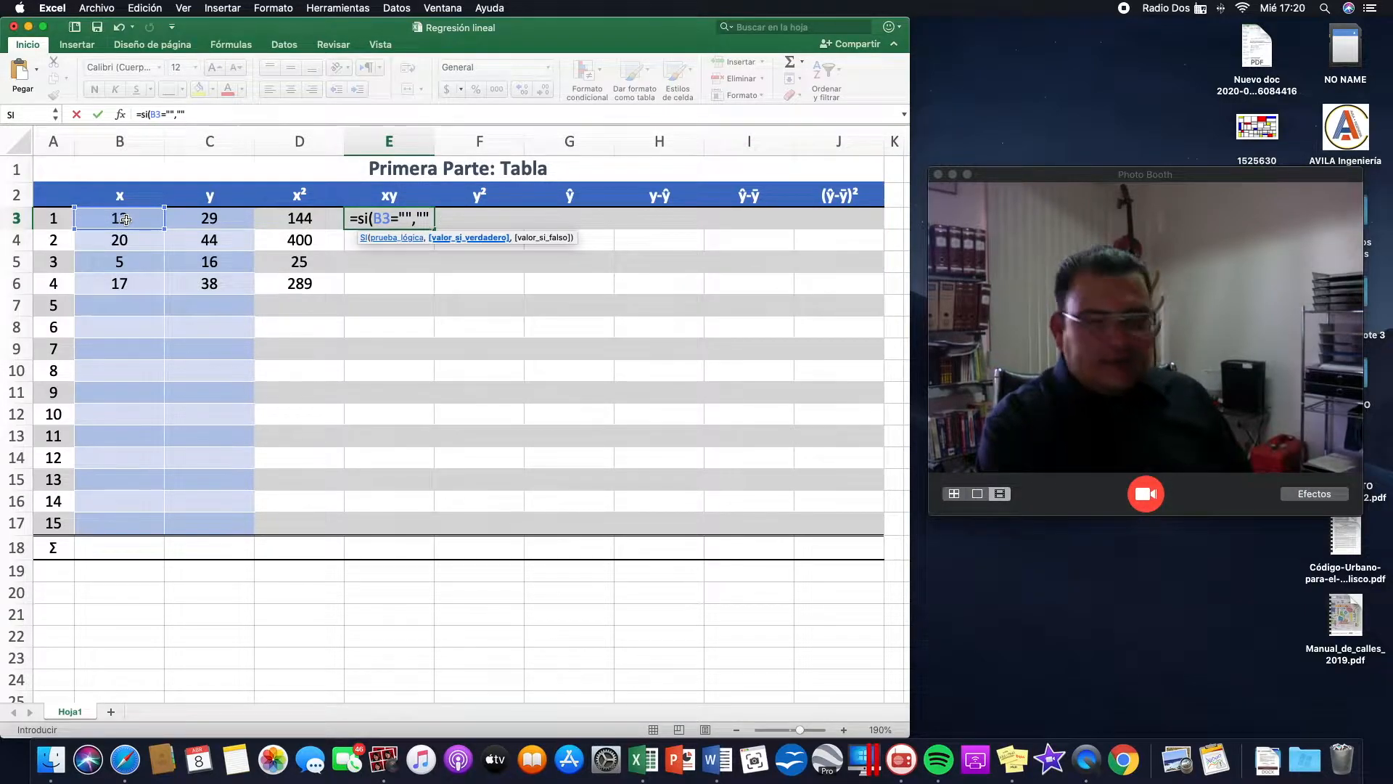
text(,)
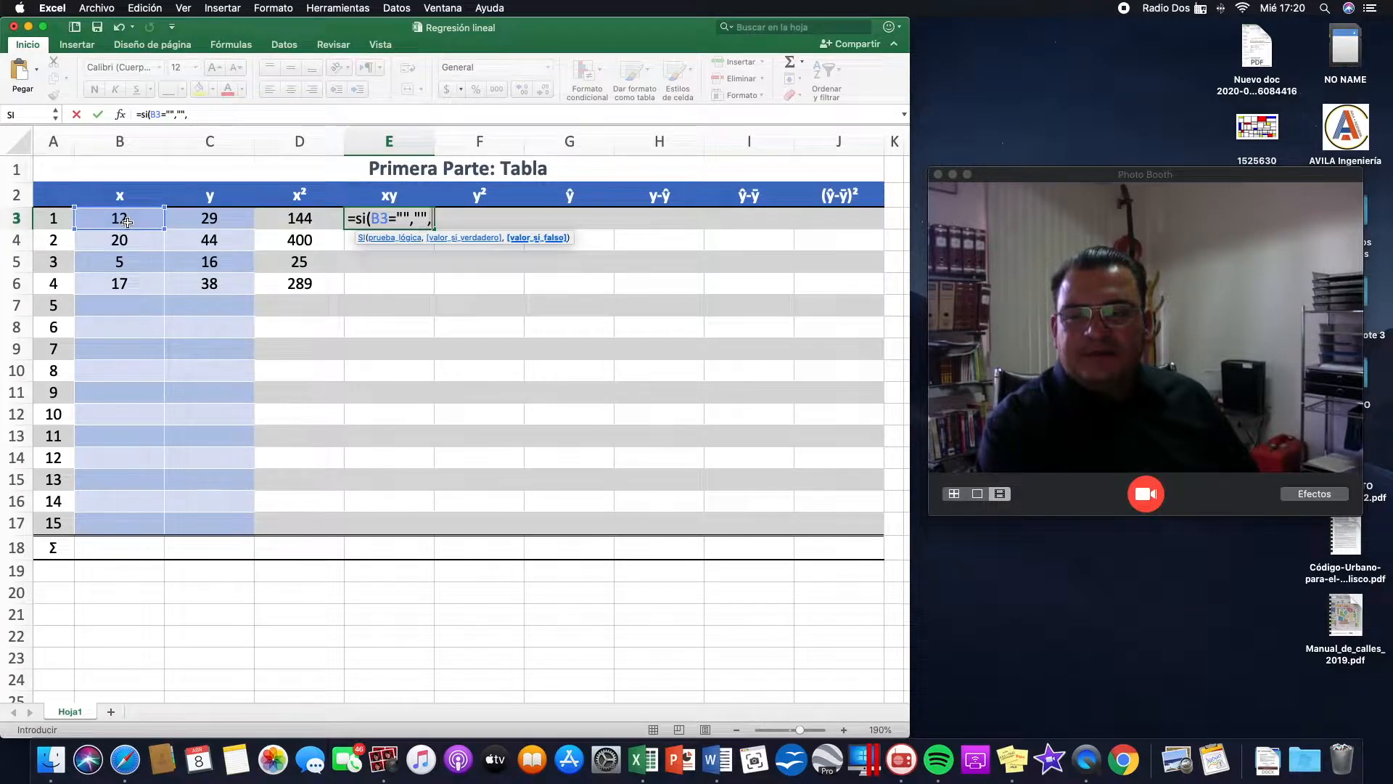
click(127, 221)
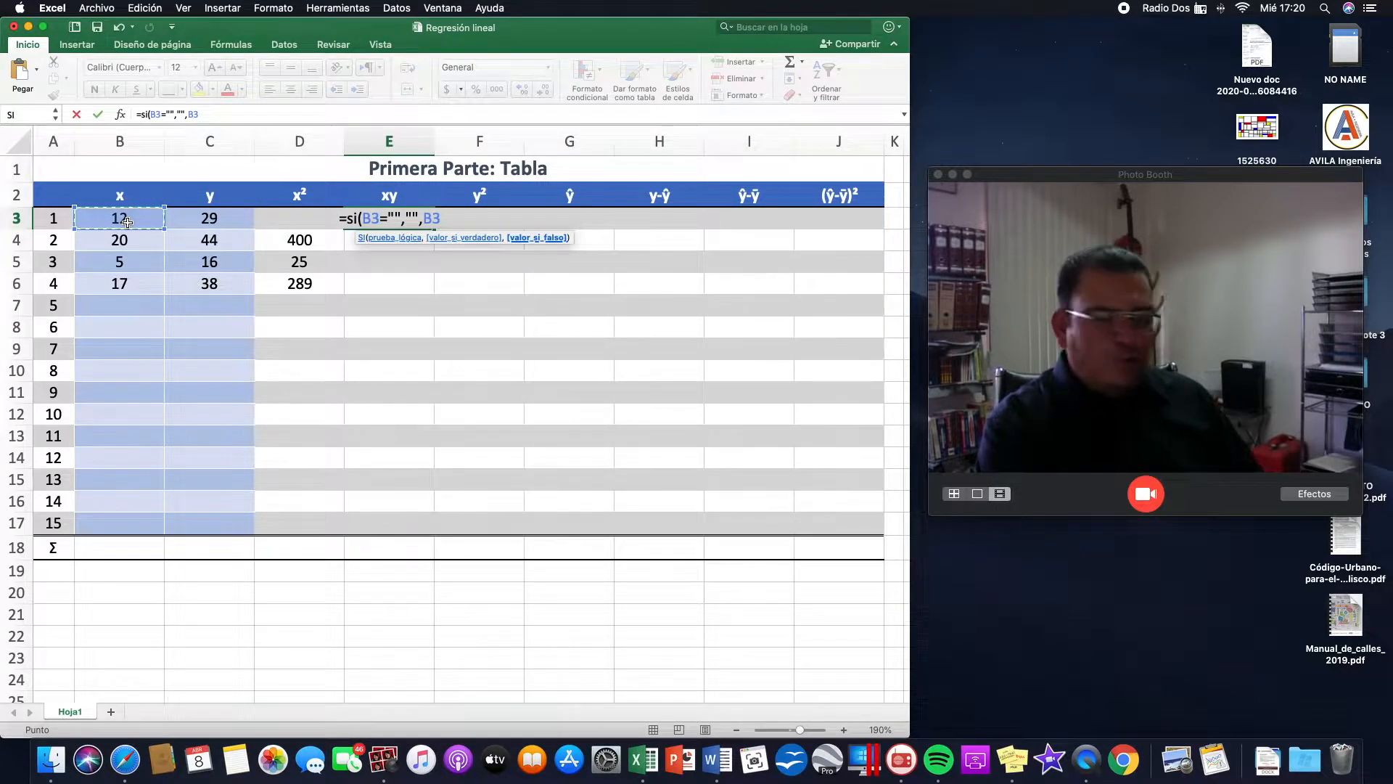
text(*)
click(211, 219)
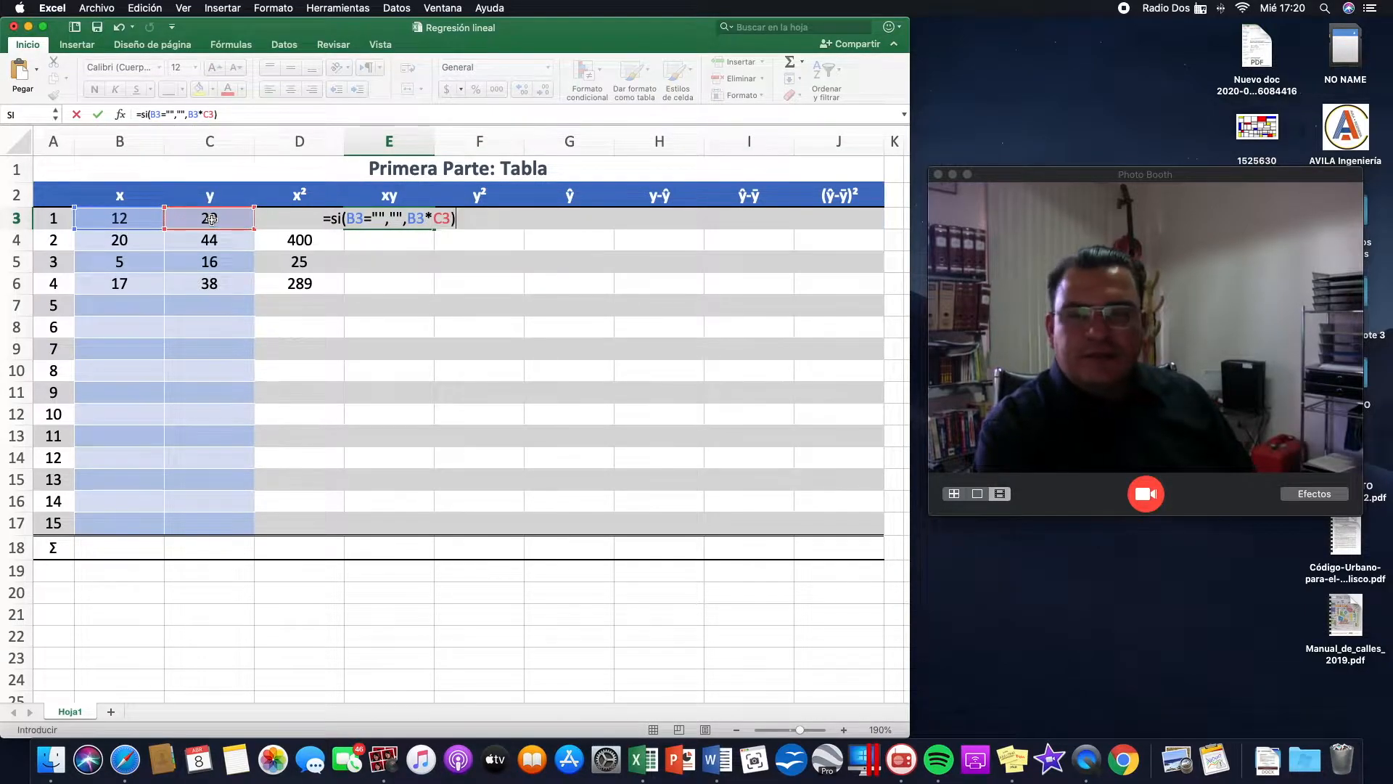
key(Return)
Fill the conditional xy formula from E3 down through E17 without formatting.
key(Up)
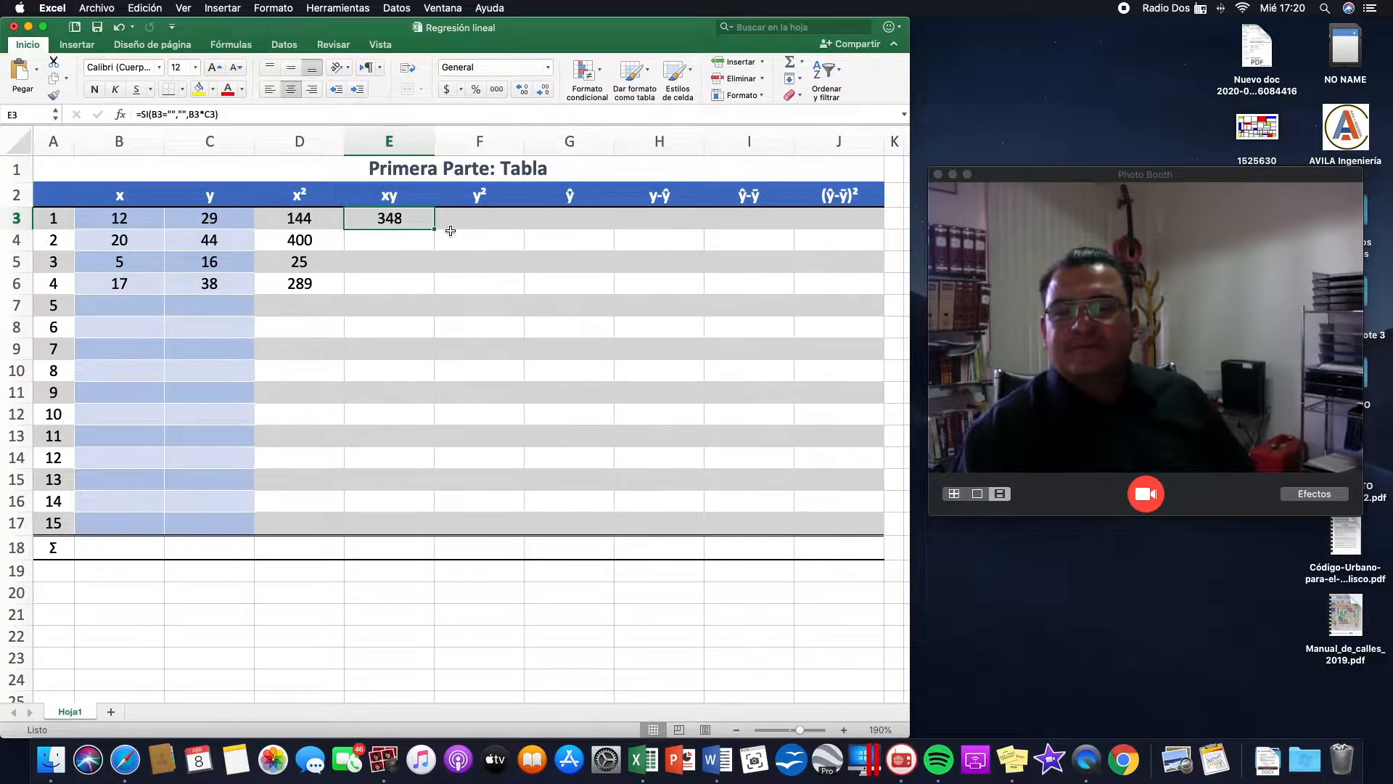
drag(435, 229, 438, 534)
click(516, 580)
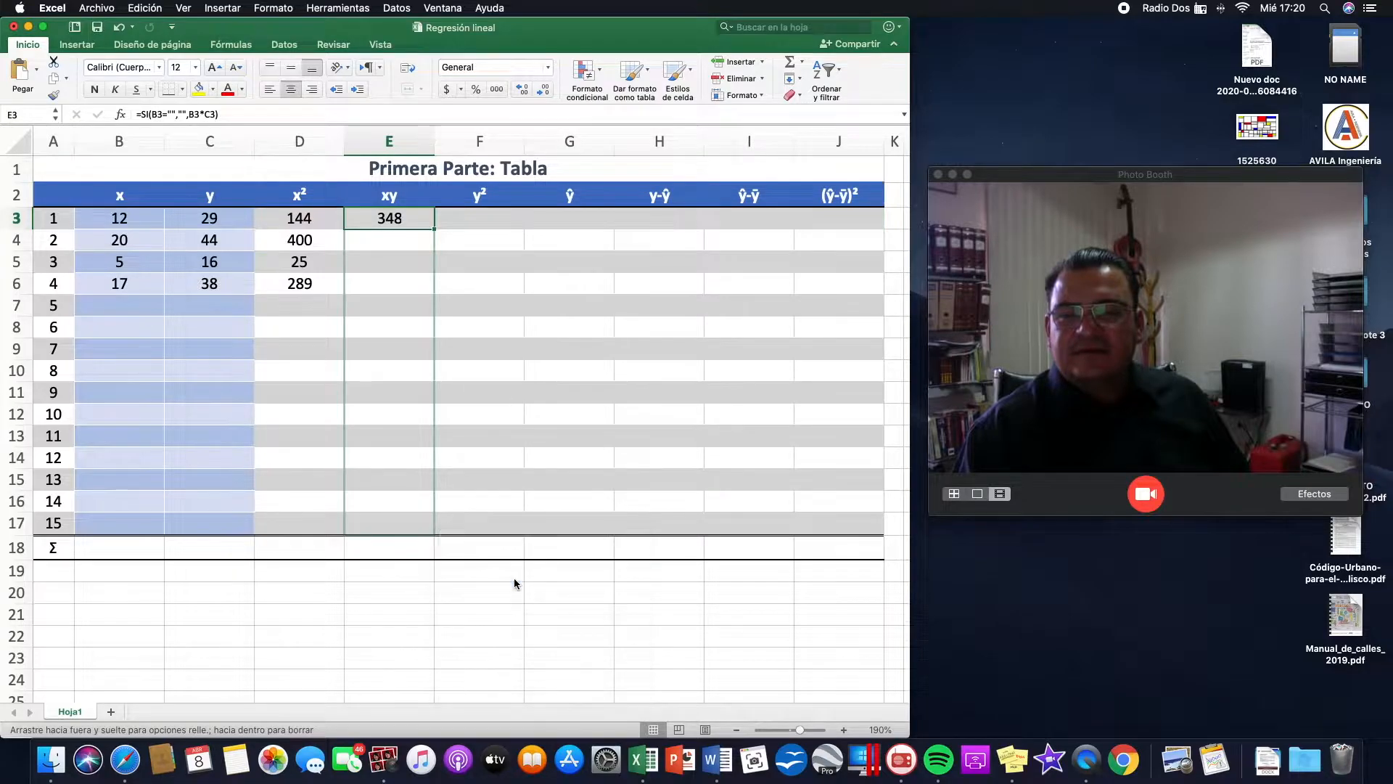
click(479, 349)
click(399, 219)
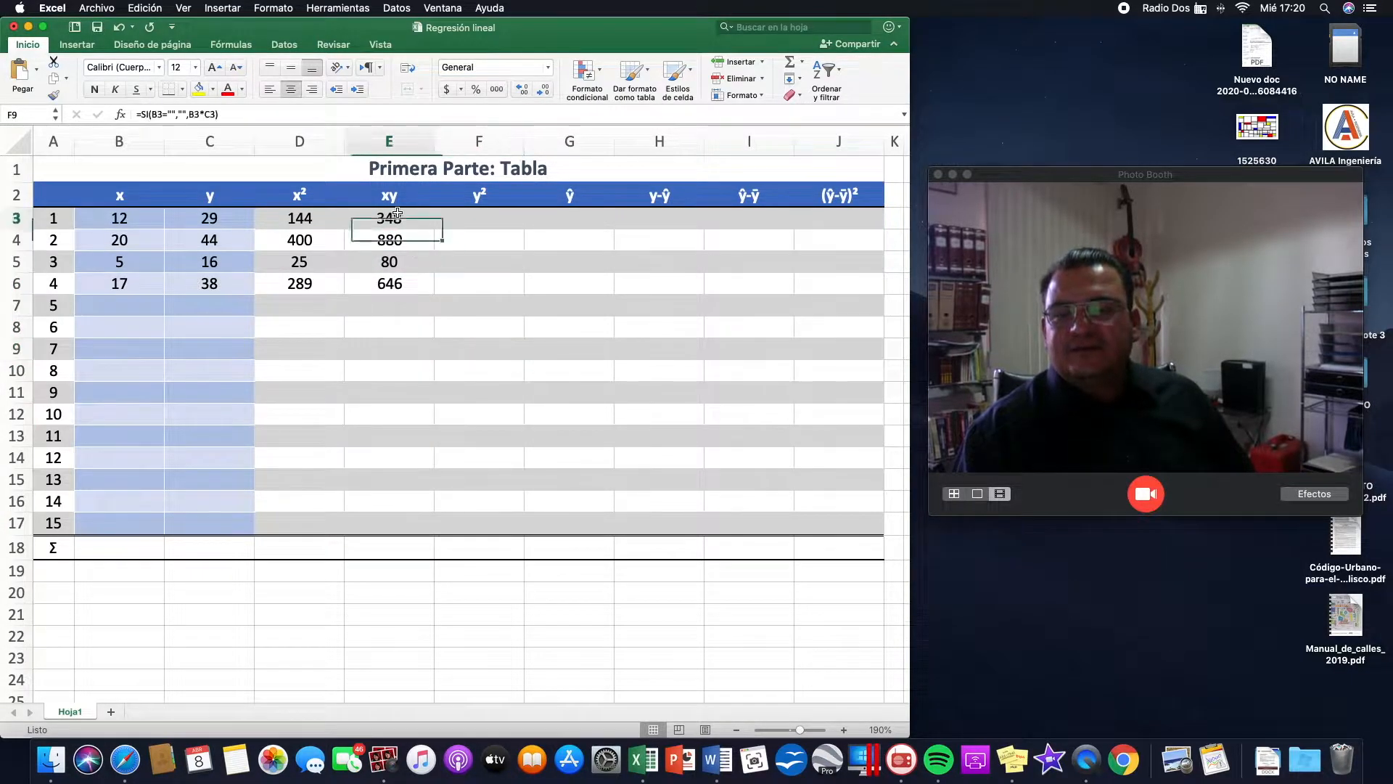
Enter the y² formula =SI(B3="","",C3^2) in F3, returning blank text when the x value is missing.
click(489, 216)
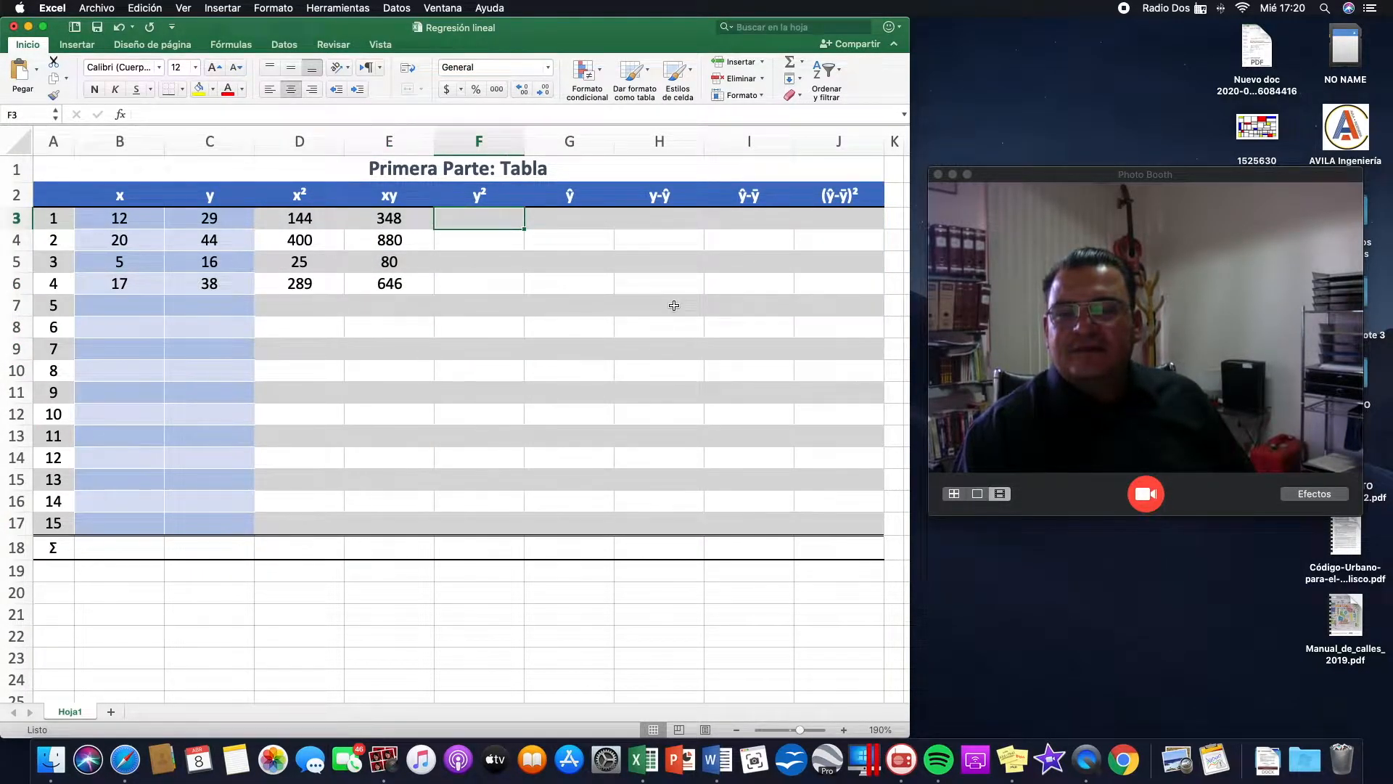
text(=)
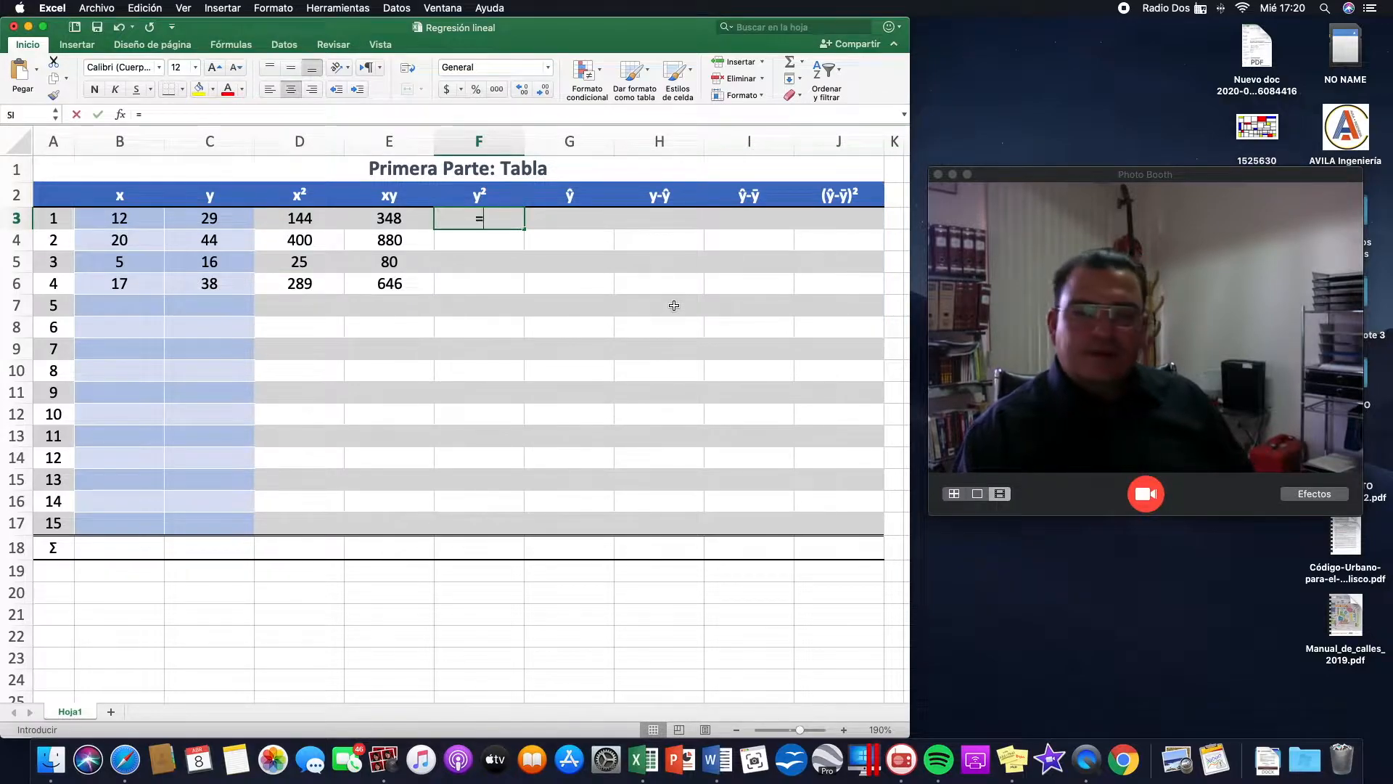
text(si()
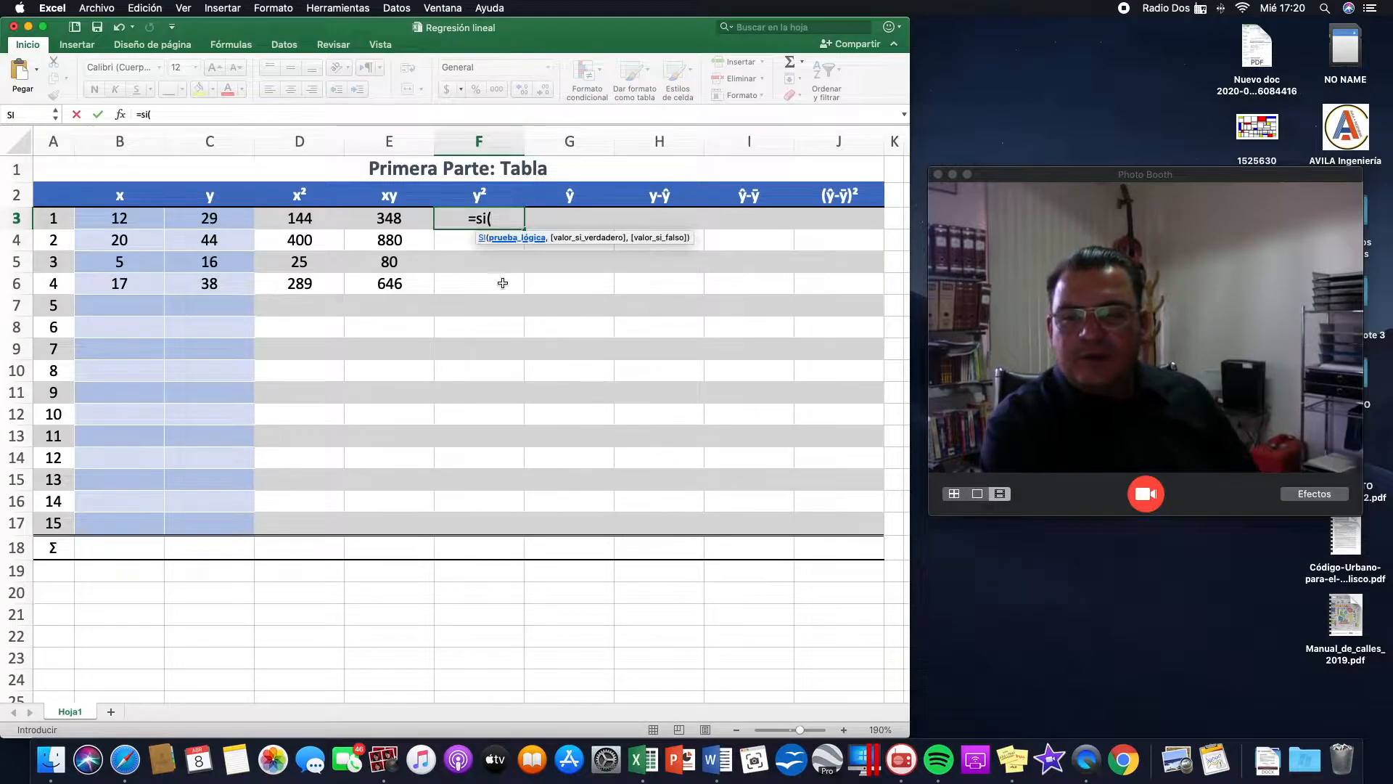
text(B3="")
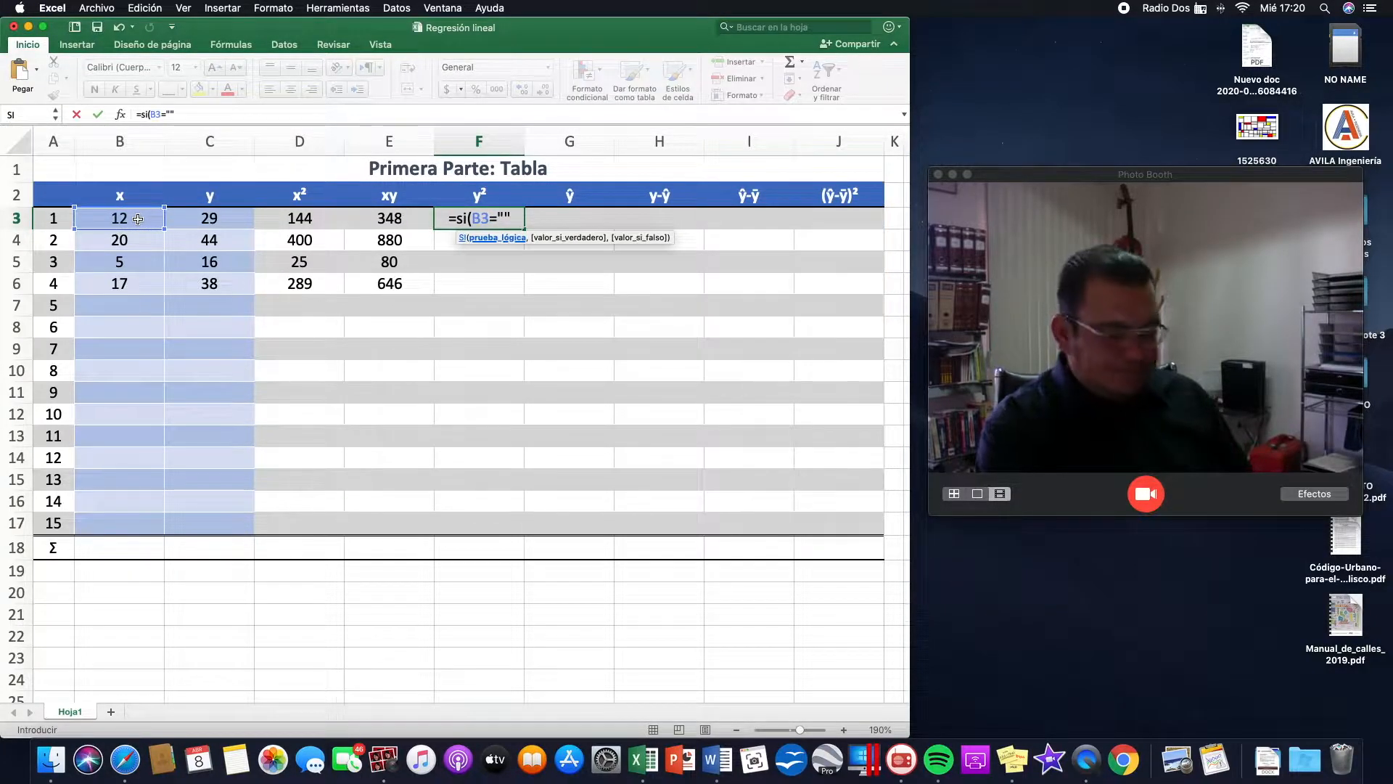
text(,")
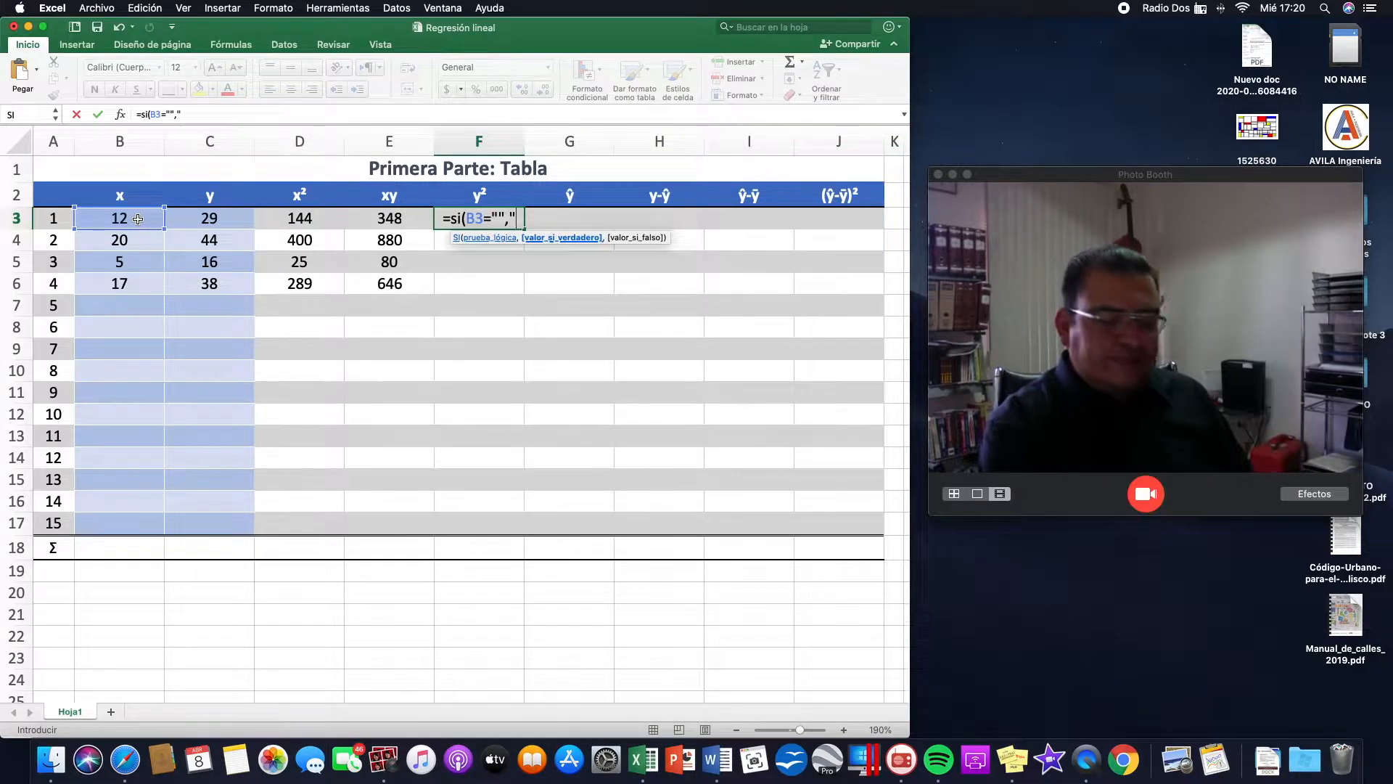
text(")
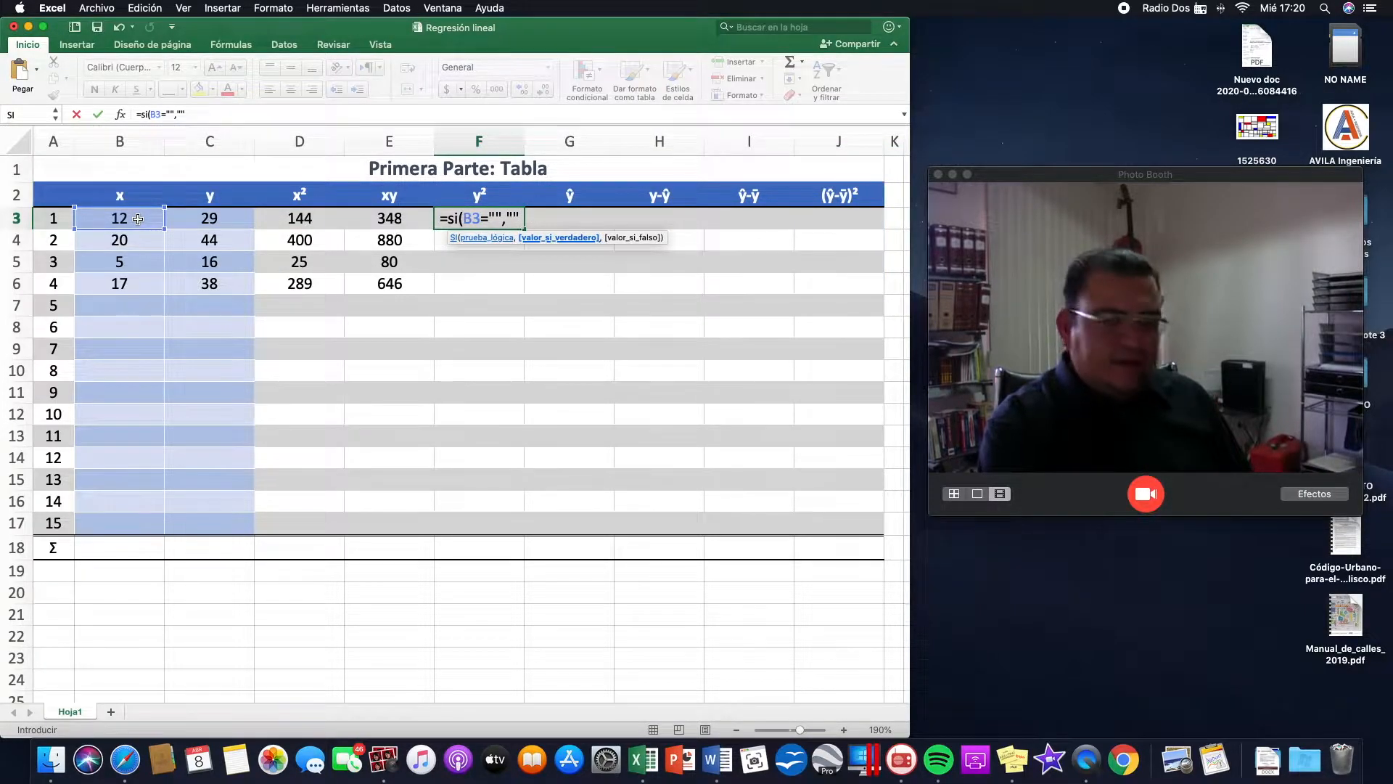
text(,)
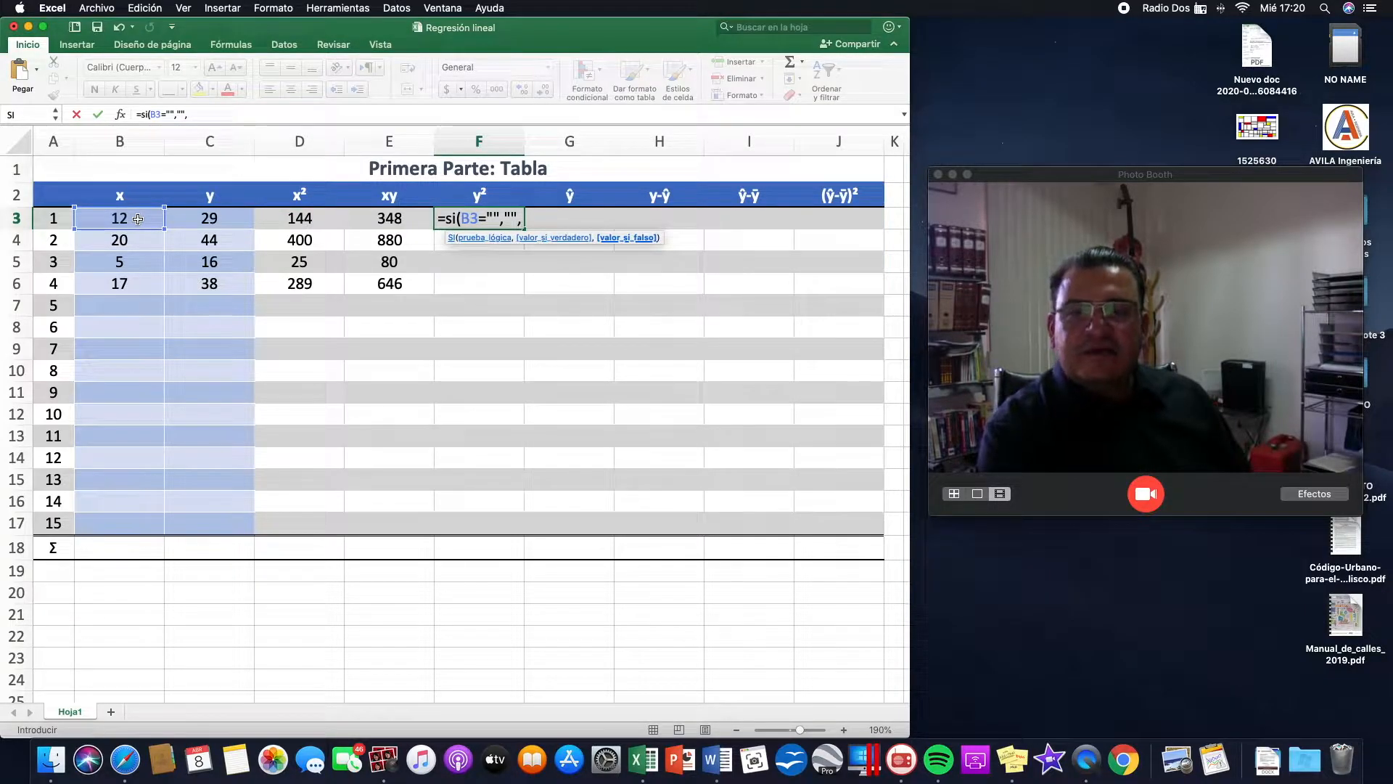
click(215, 216)
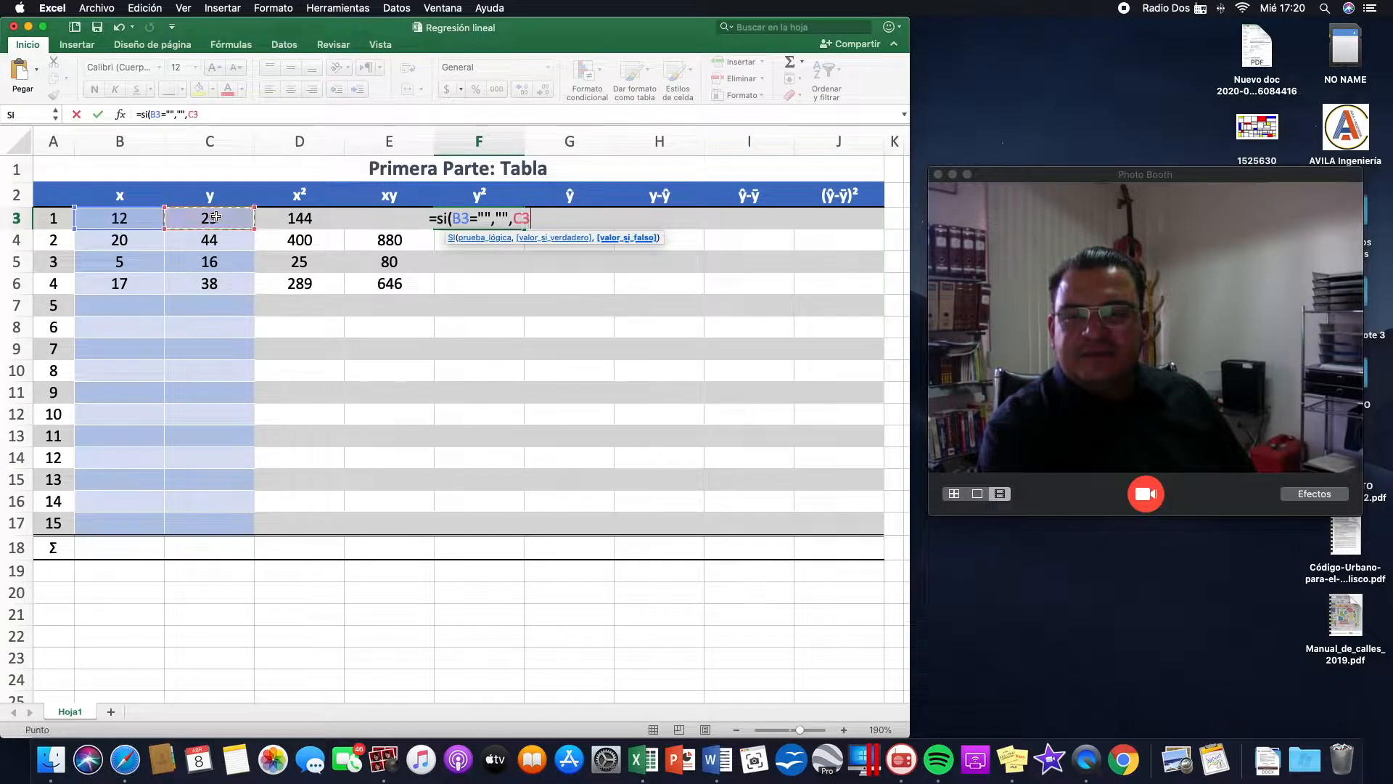
text(^)
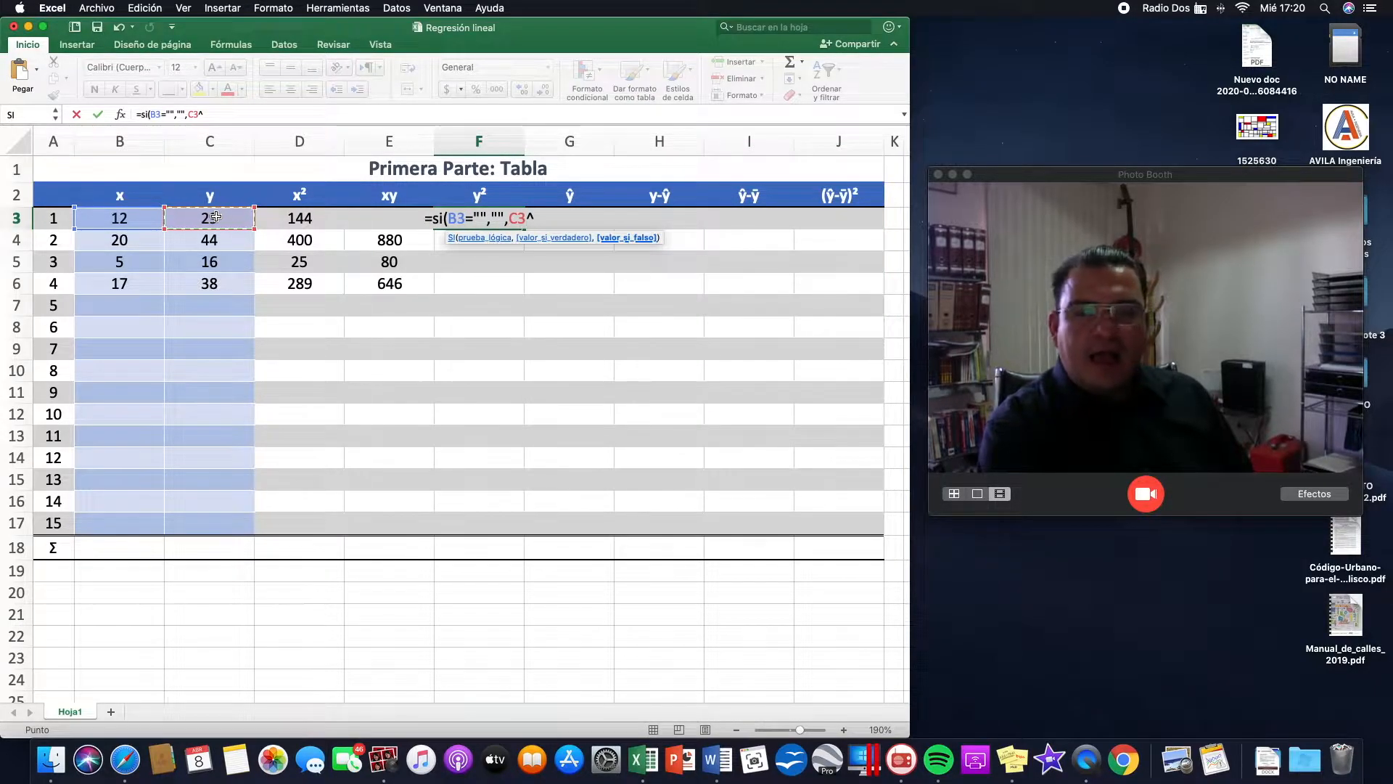
text(2))
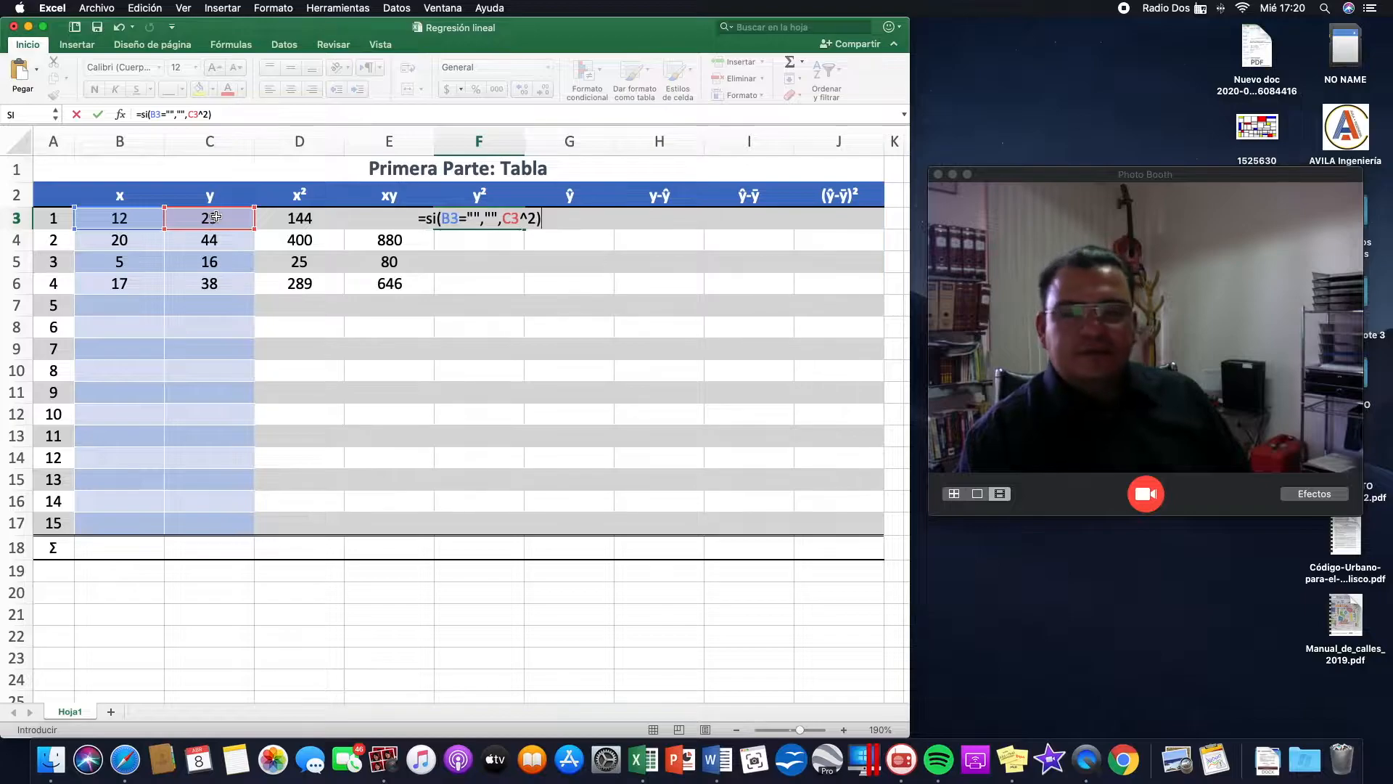
key(Return)
Fill the conditional y² formula from F3 down through F17 without formatting.
click(510, 217)
drag(525, 229, 525, 536)
click(613, 580)
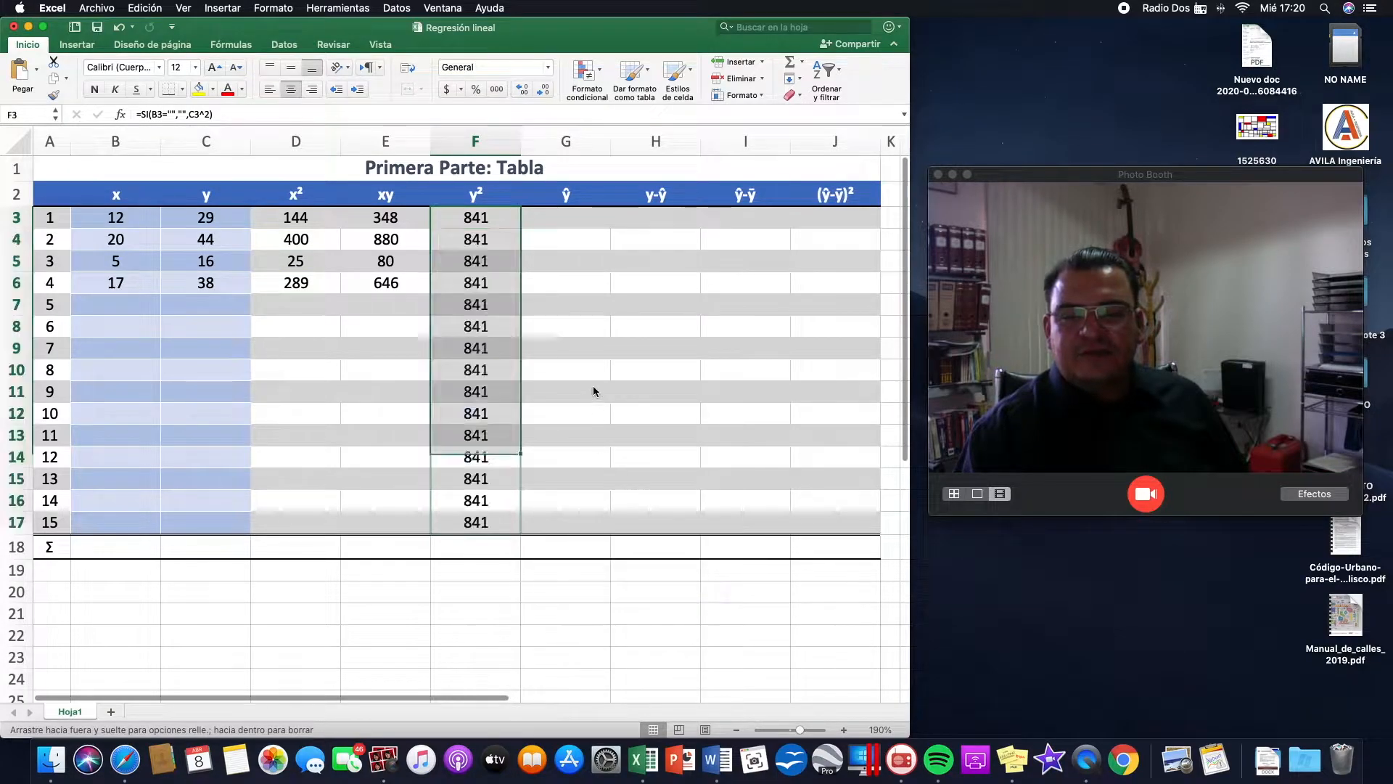
click(590, 390)
scroll(273, 315, left, 1)
Test the calculated columns by entering x = 10 in B7 and y = 26 in C7, and undo both entries.
click(121, 305)
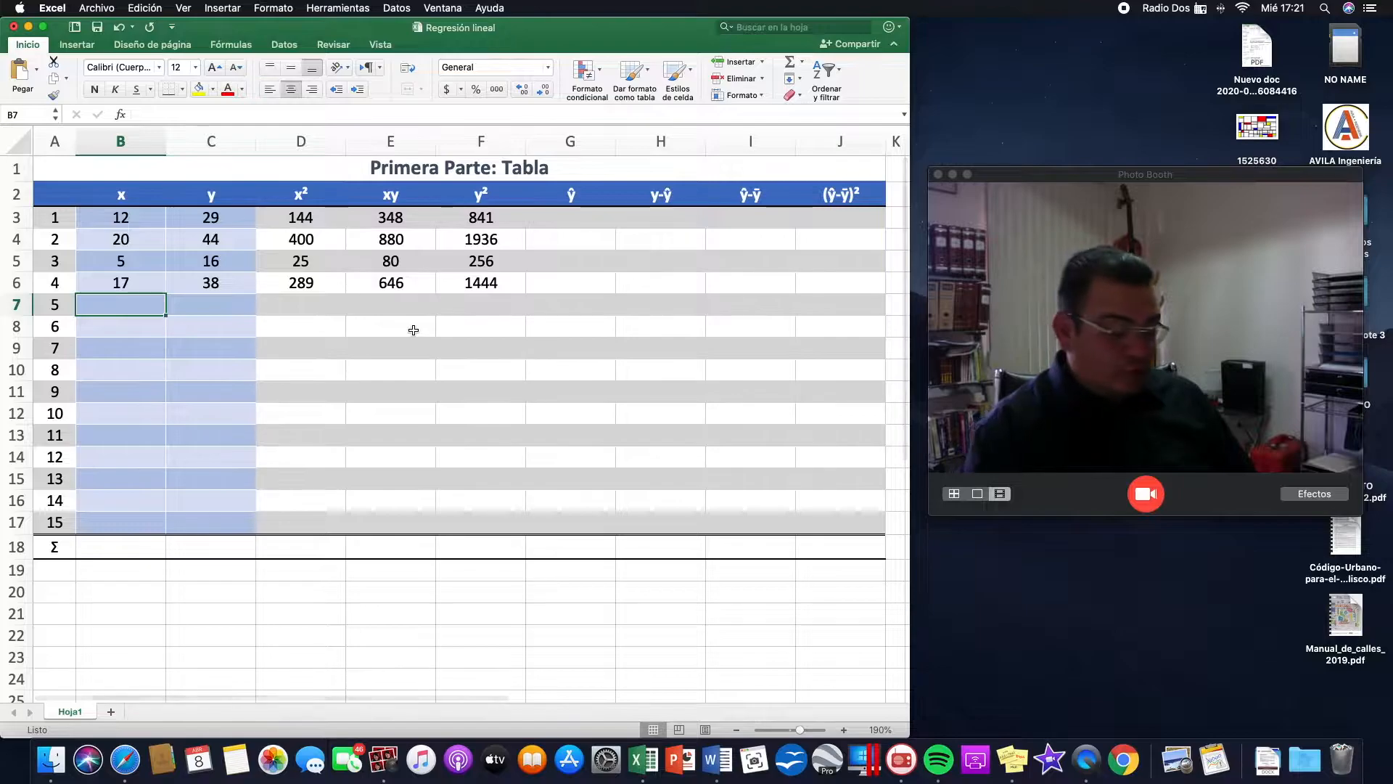
text(10)
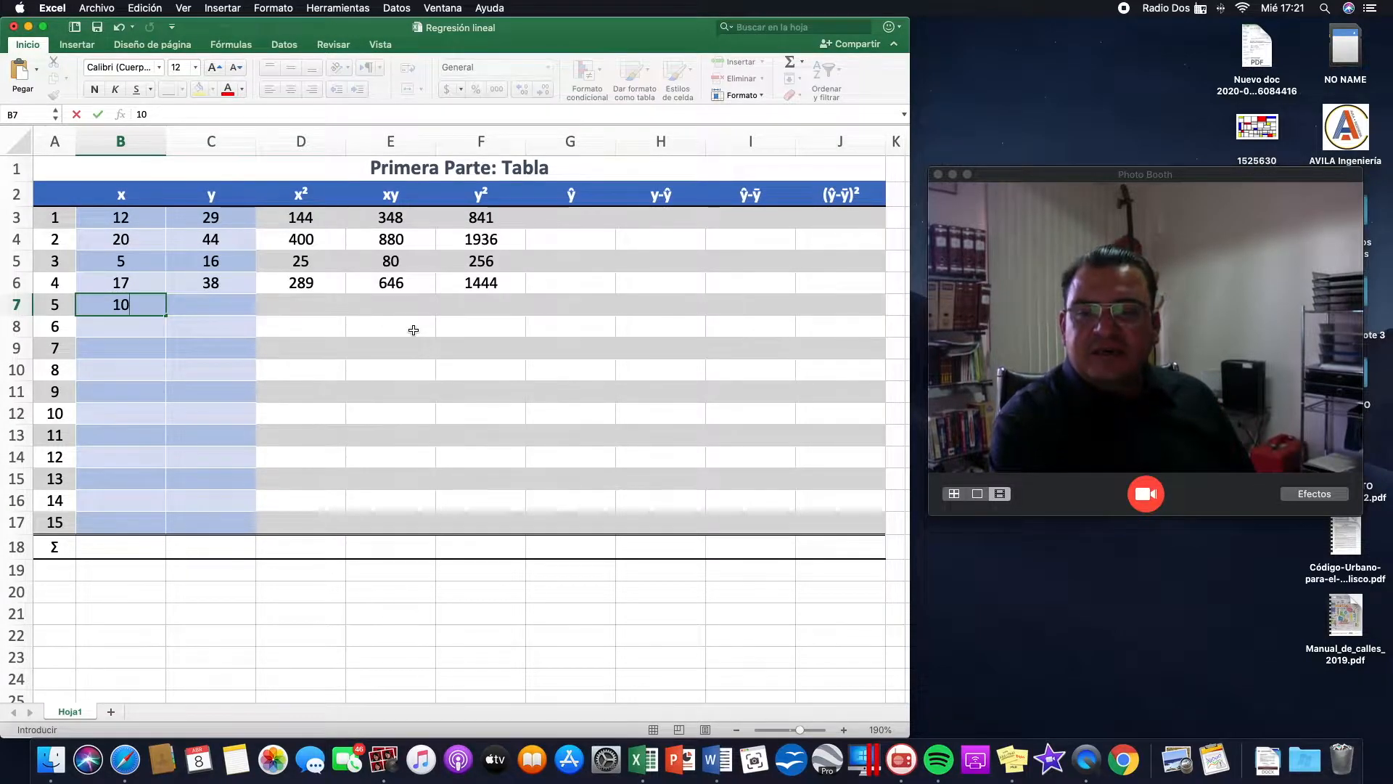
key(Tab)
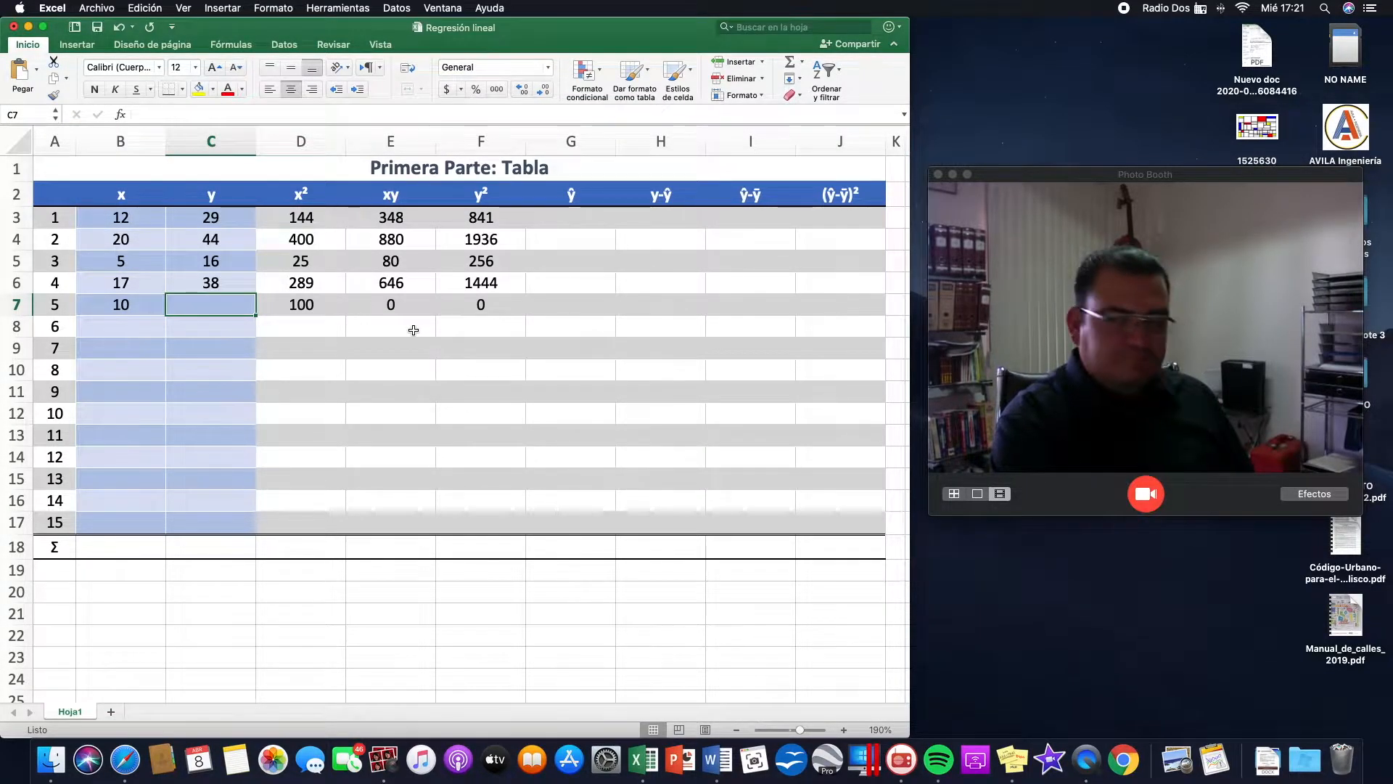
text(26)
key(Return)
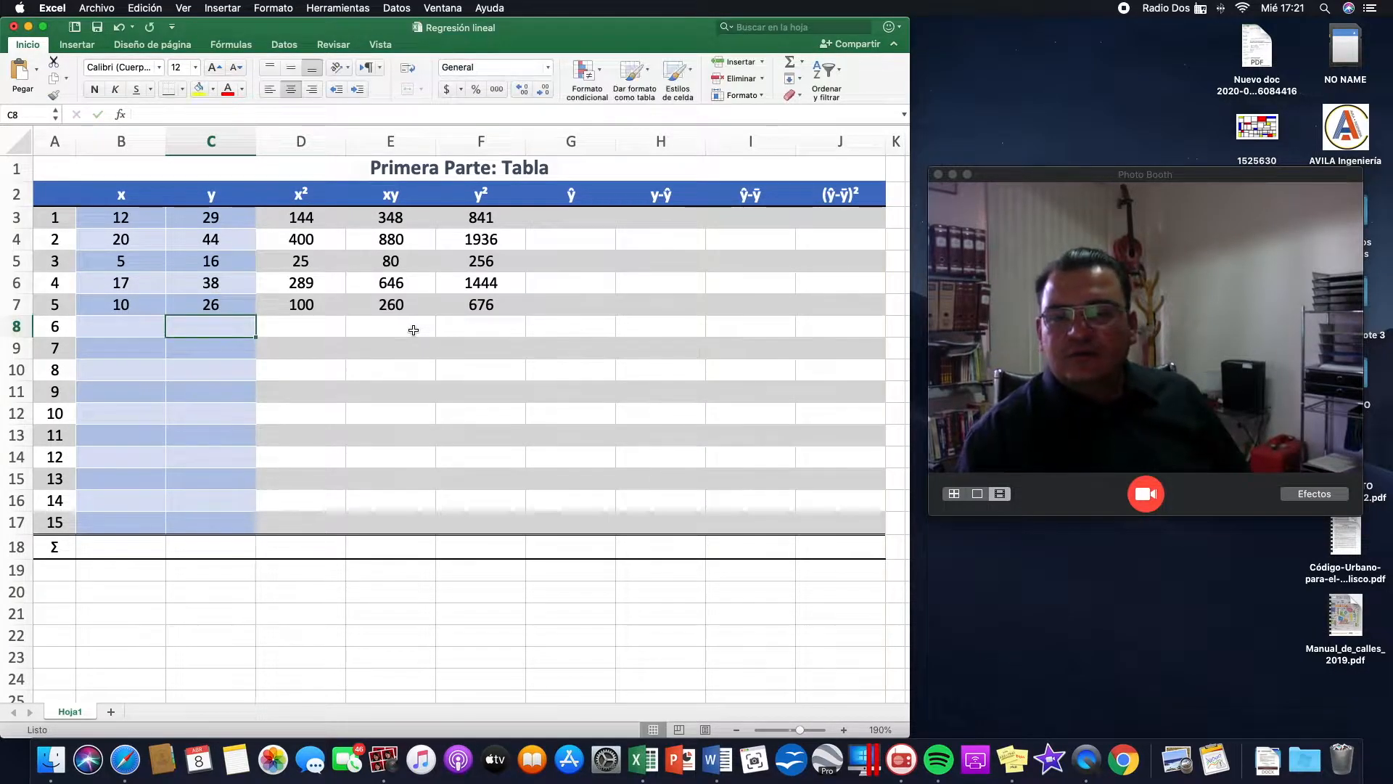
key(super+z)
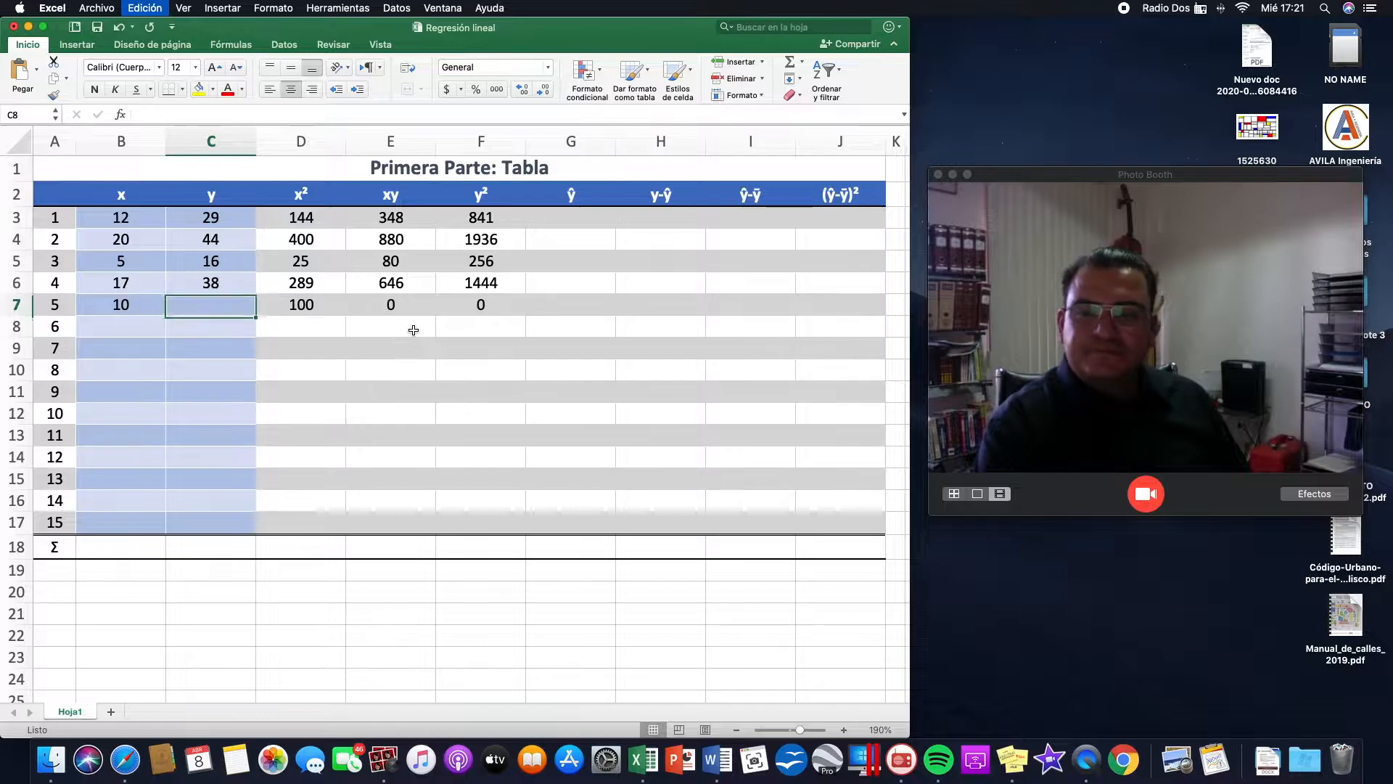
key(super+z)
Enter the total of the x column in the Σ row with =SUMA(B3:B17) in B18.
key(Down)
key(Down)
key(Down)
key(Down)
key(Down)
key(Down)
key(Down)
key(Down)
key(Down)
key(Down)
key(Down)
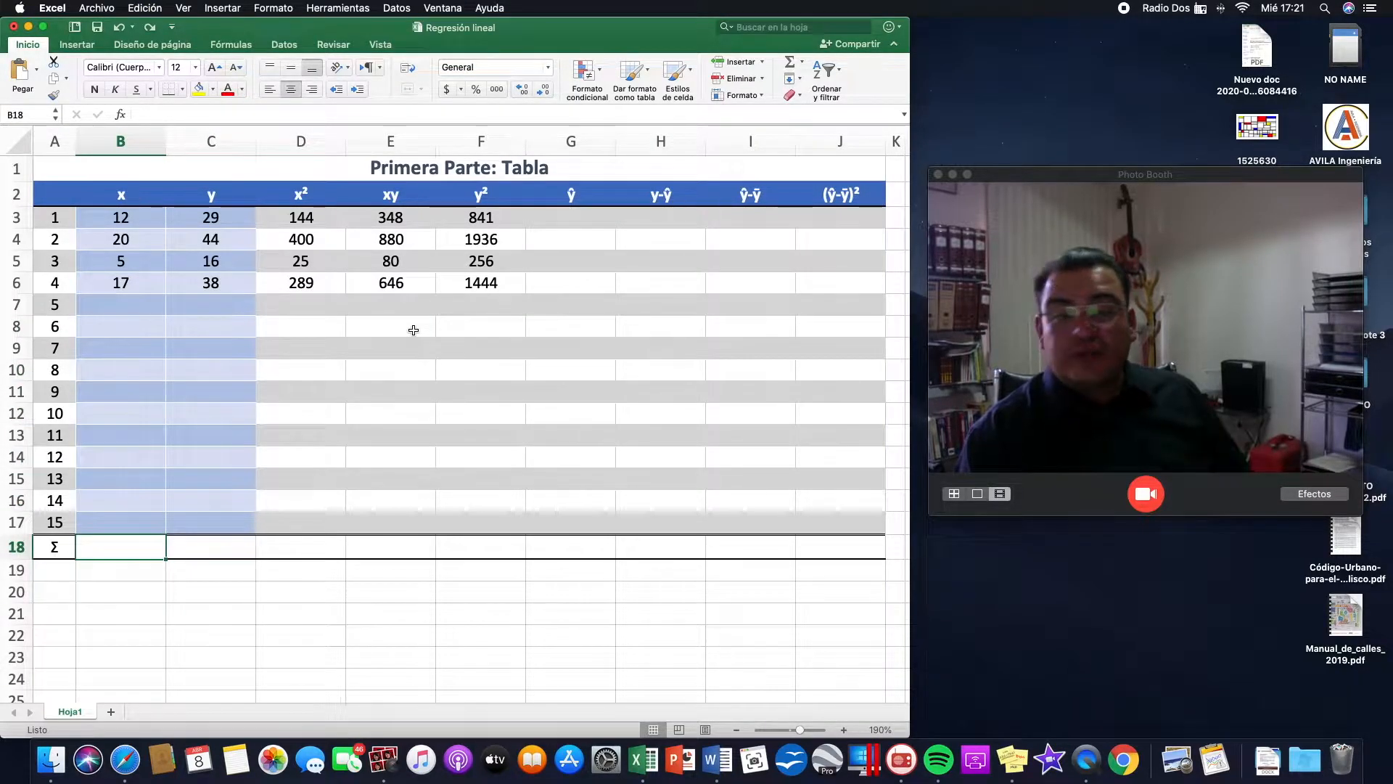
text(=suma)
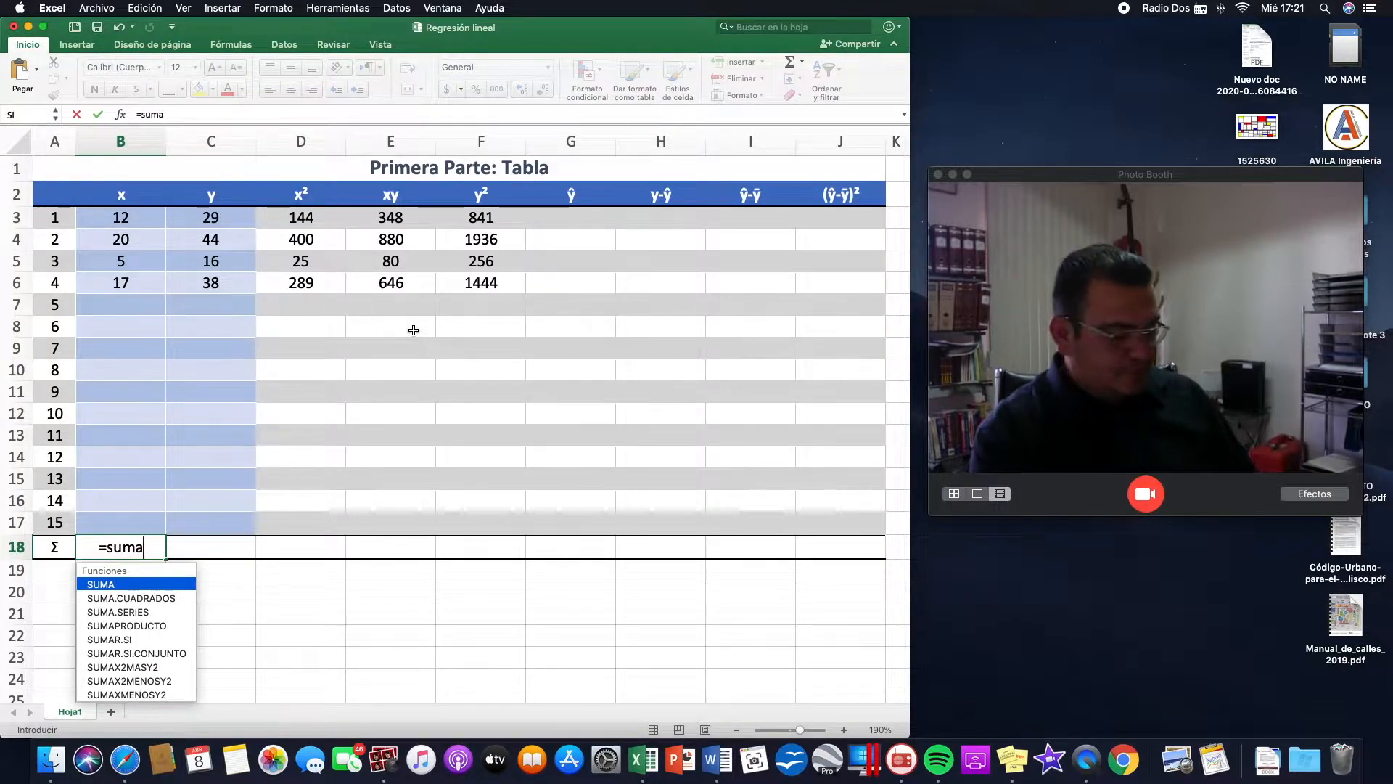
text(()
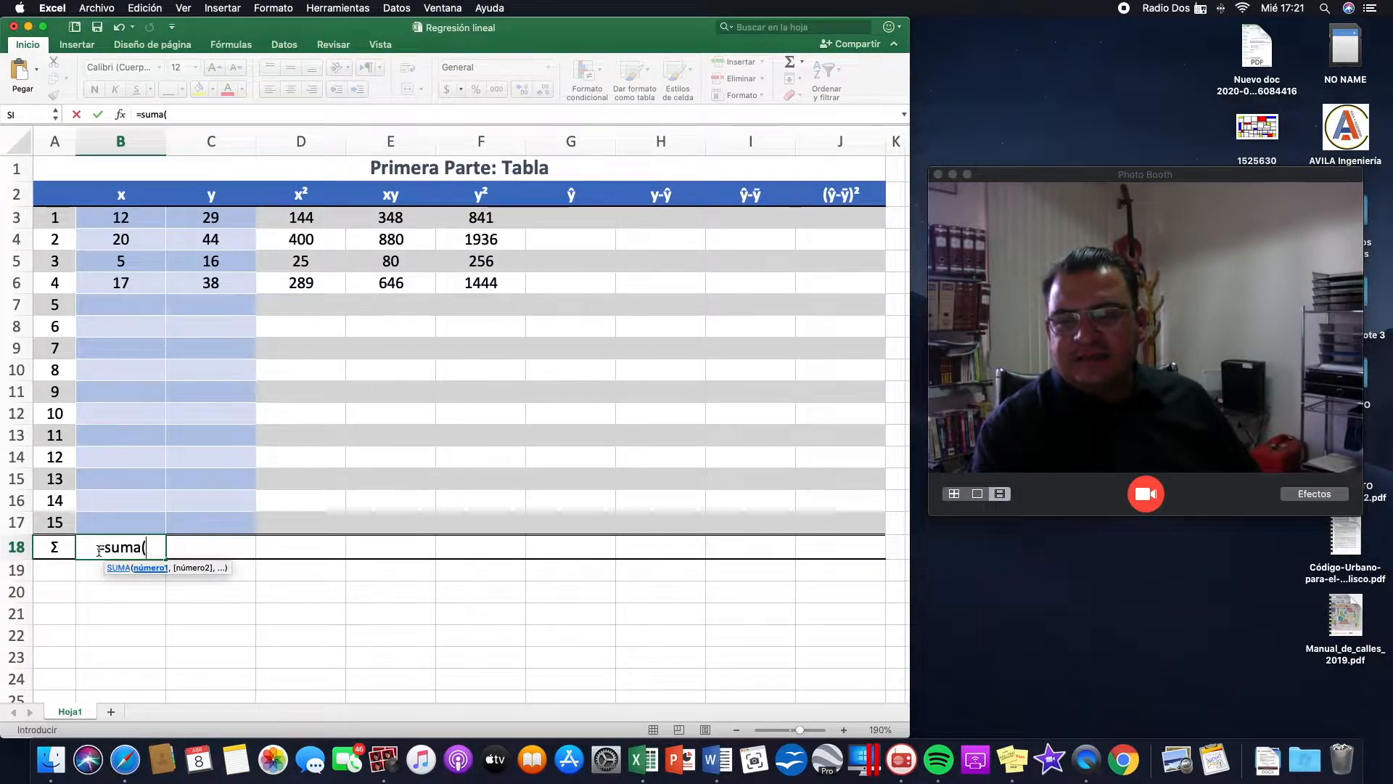
drag(127, 217, 120, 523)
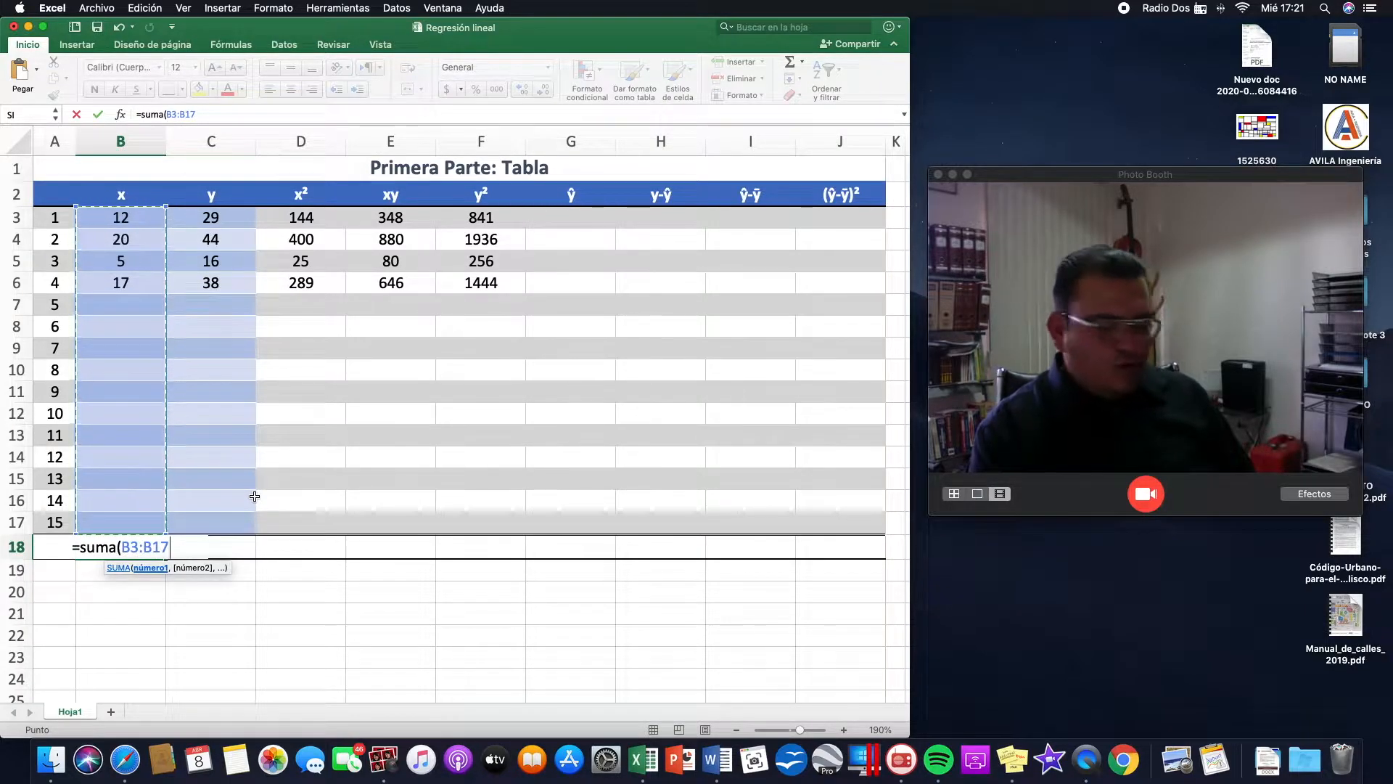
text())
key(Return)
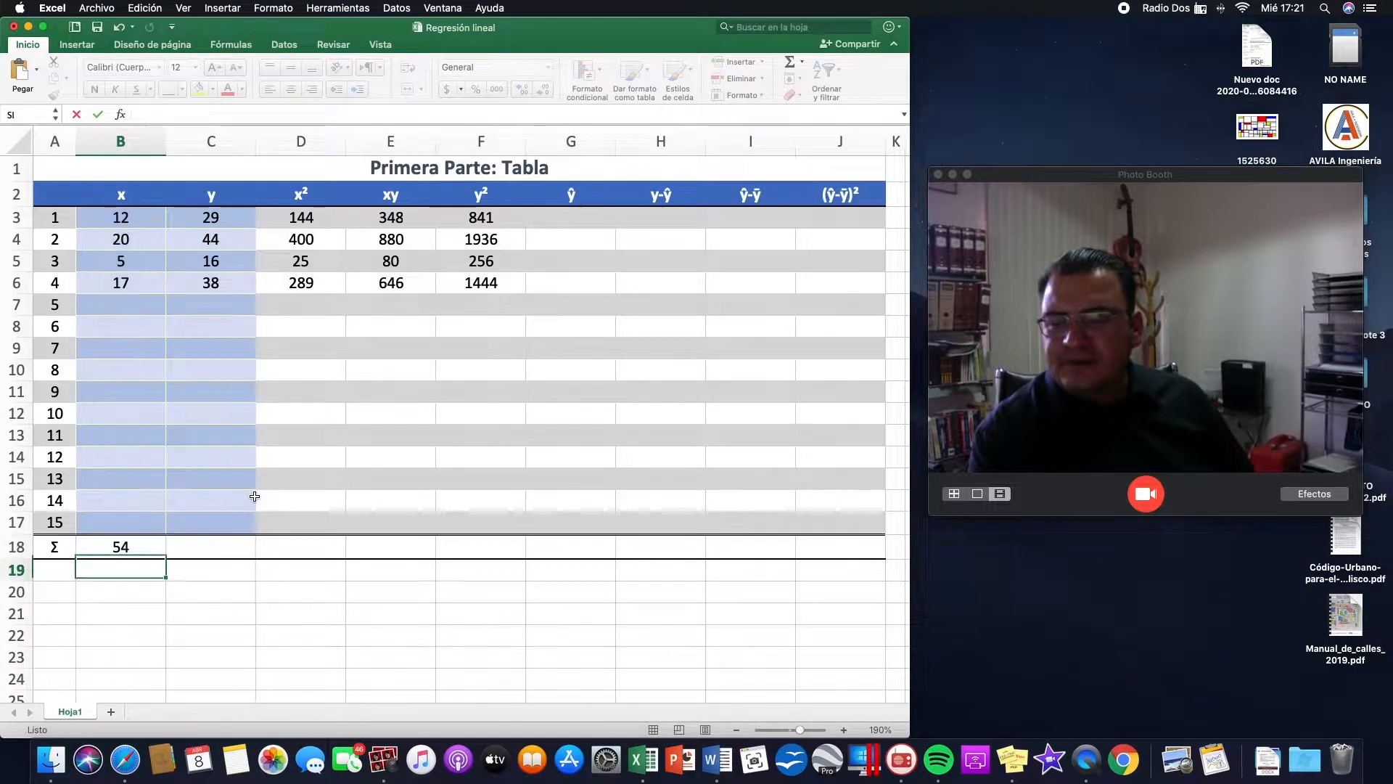
Fill the sum formula from B18 across through J18 and check the copies in the G, F, E and D columns.
key(Up)
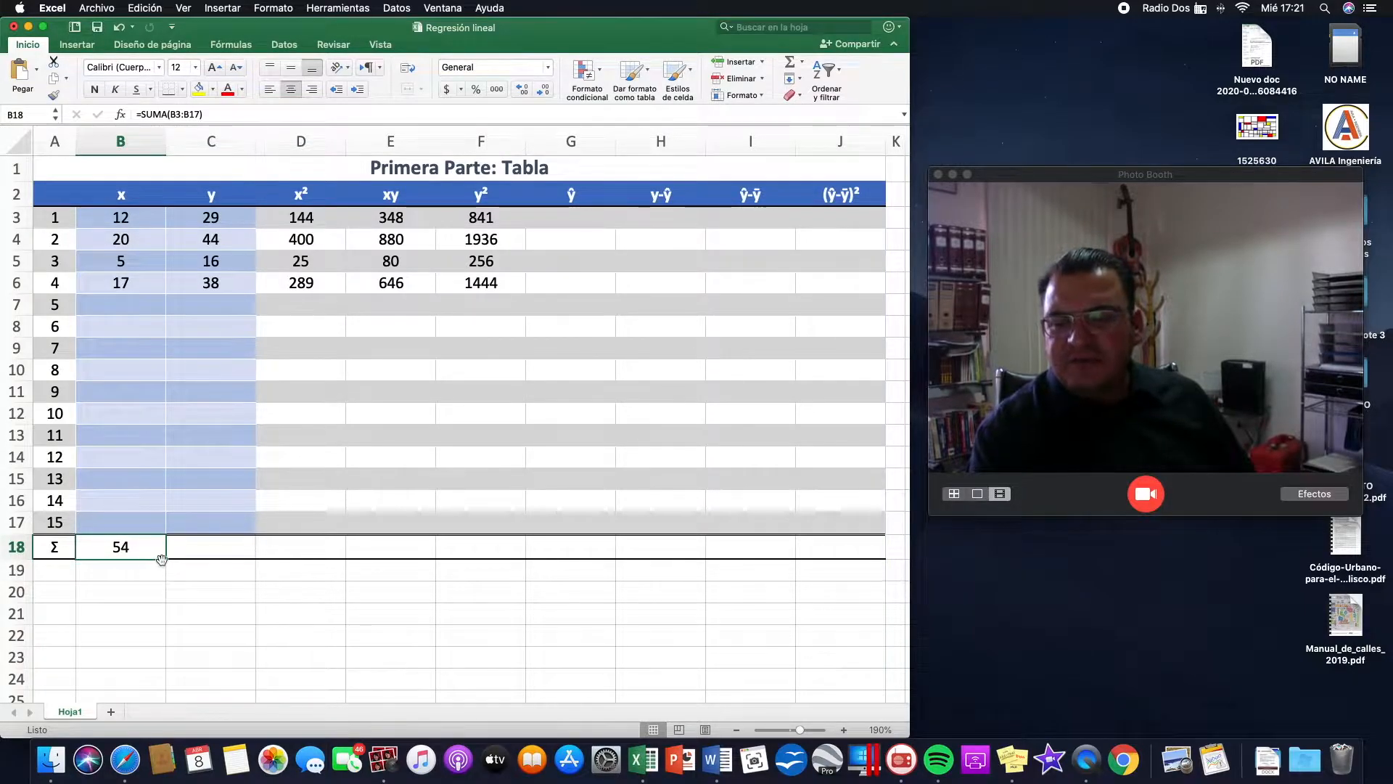
drag(167, 559, 850, 550)
click(574, 556)
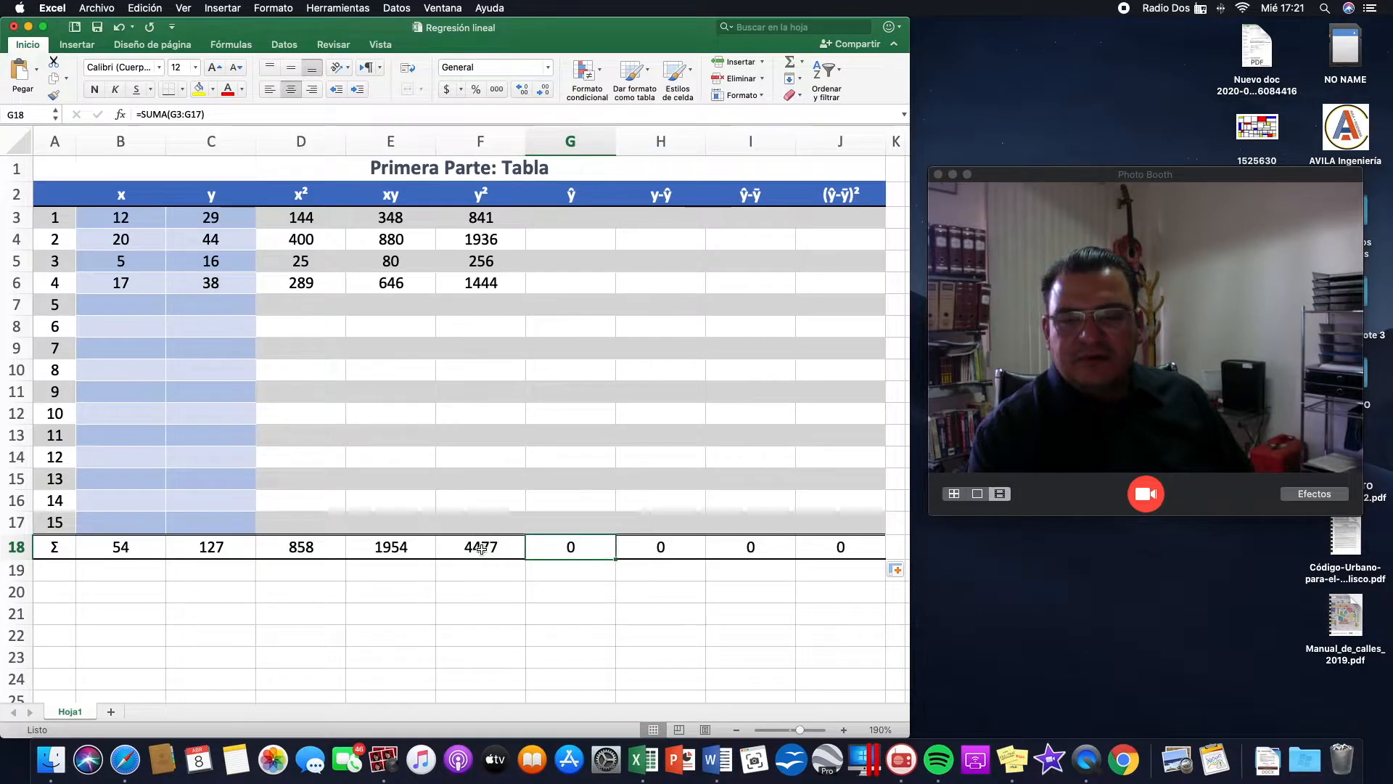
click(482, 550)
click(576, 549)
click(465, 548)
click(413, 548)
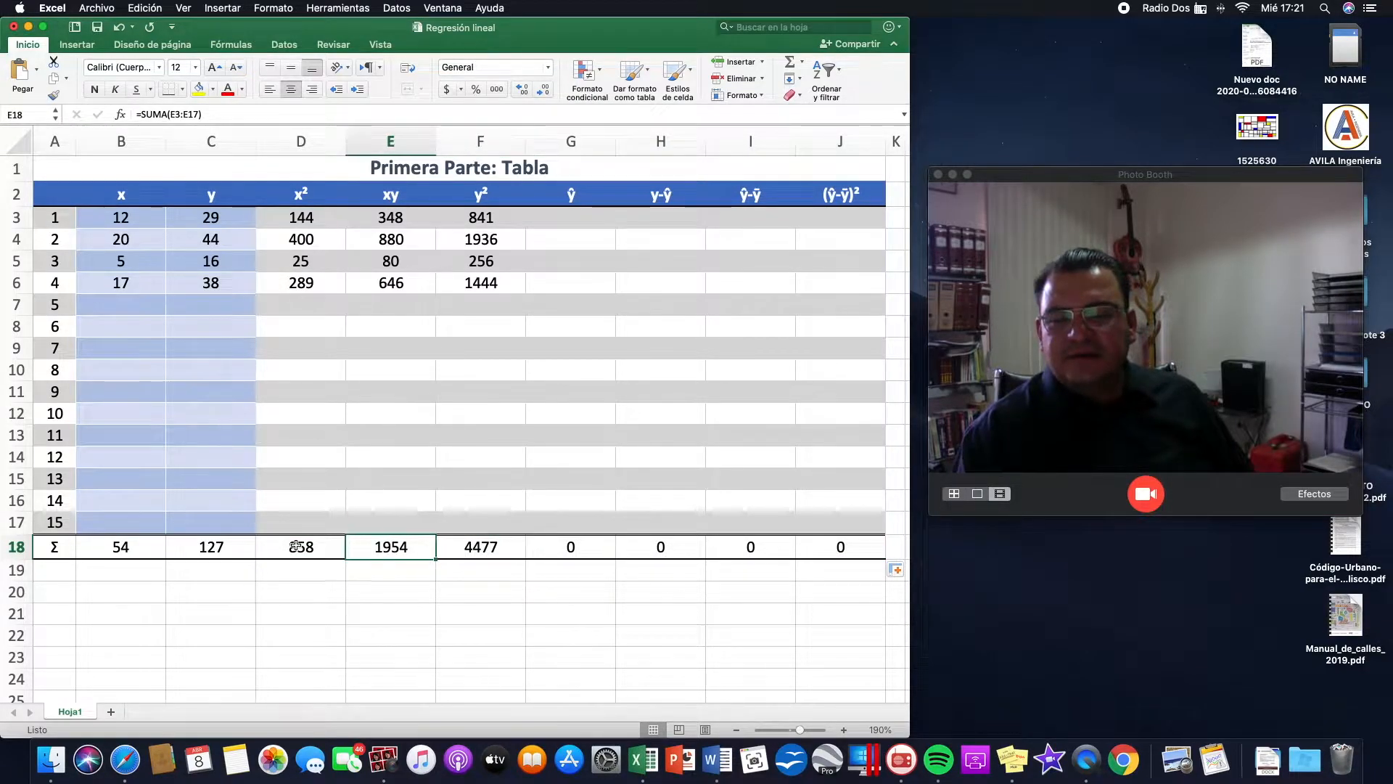
click(297, 546)
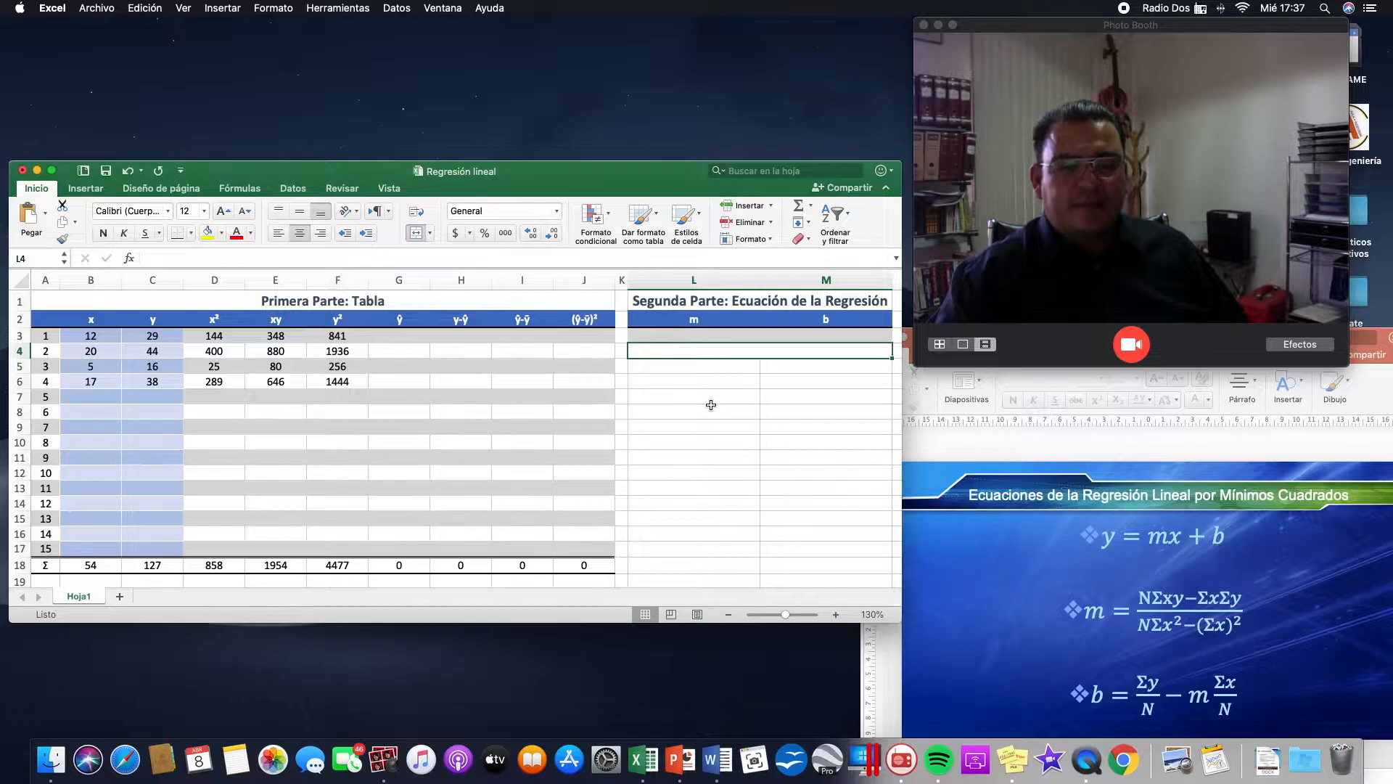
Start the slope formula in L3 under m with the numerator =(CONTAR(B3:B17)*E18-B18*C18).
click(706, 341)
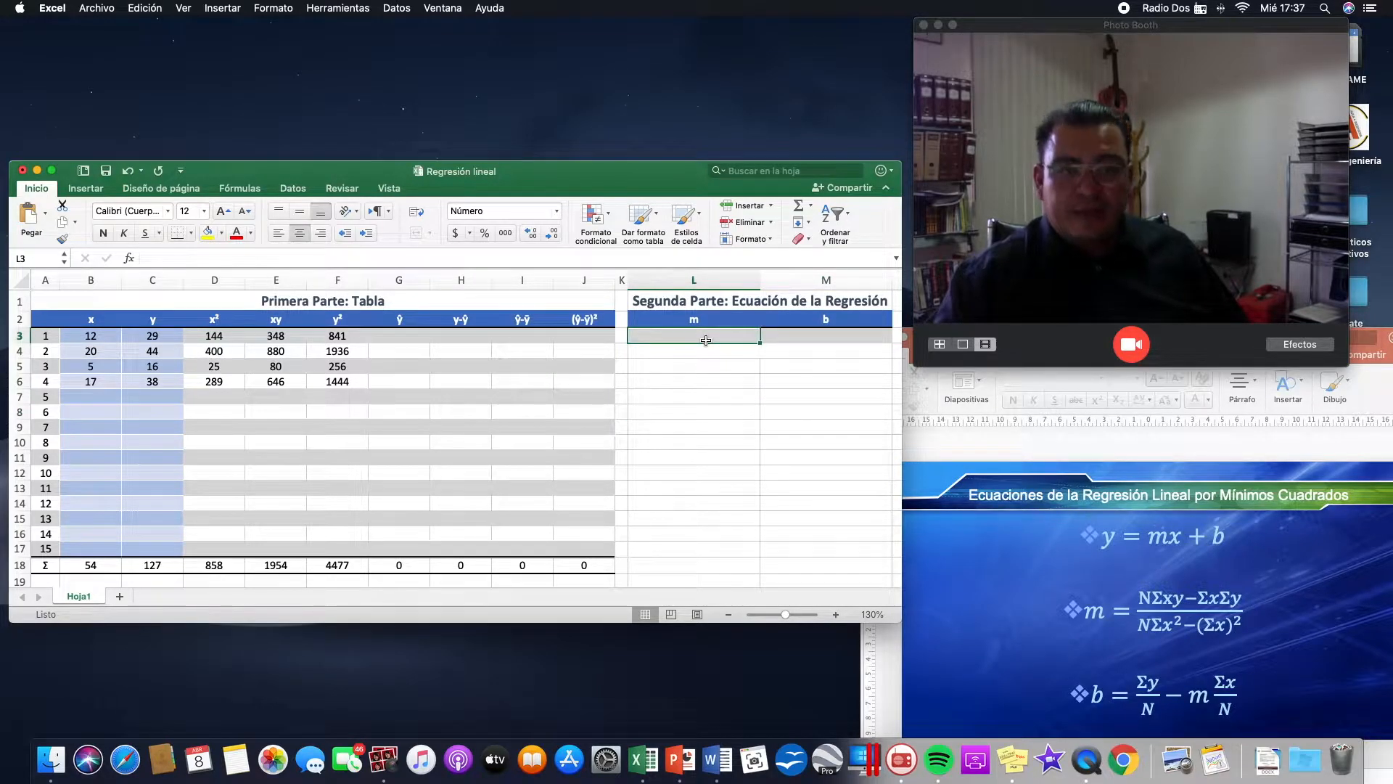
text(=()
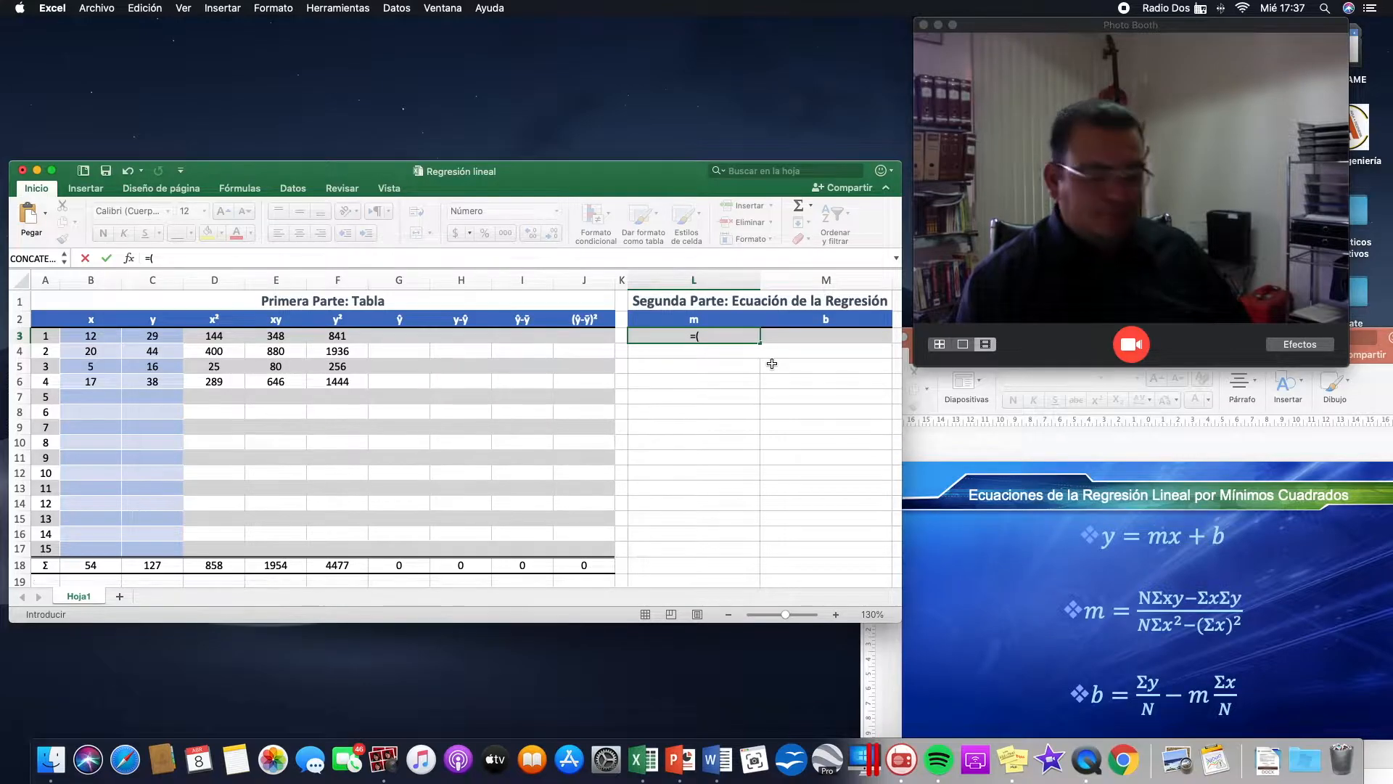
text(contar)
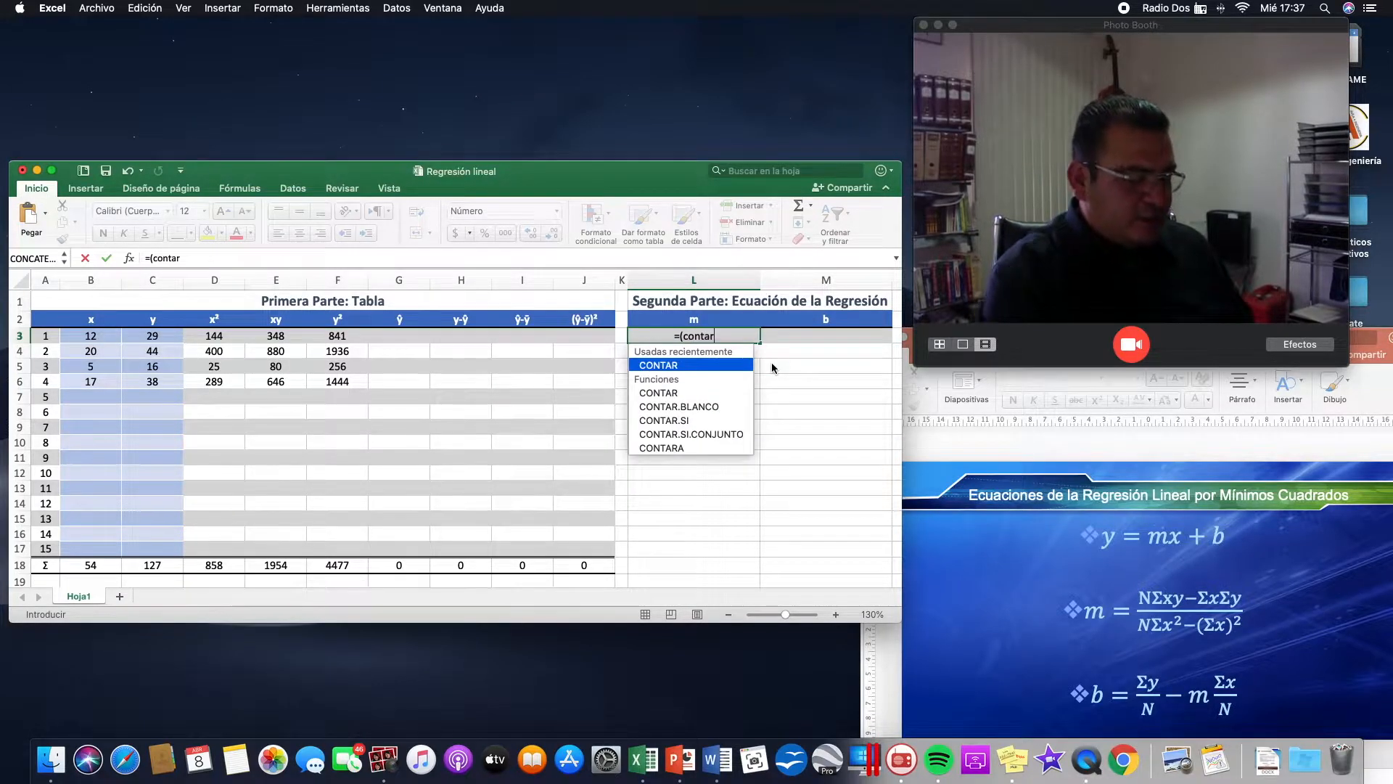
text(()
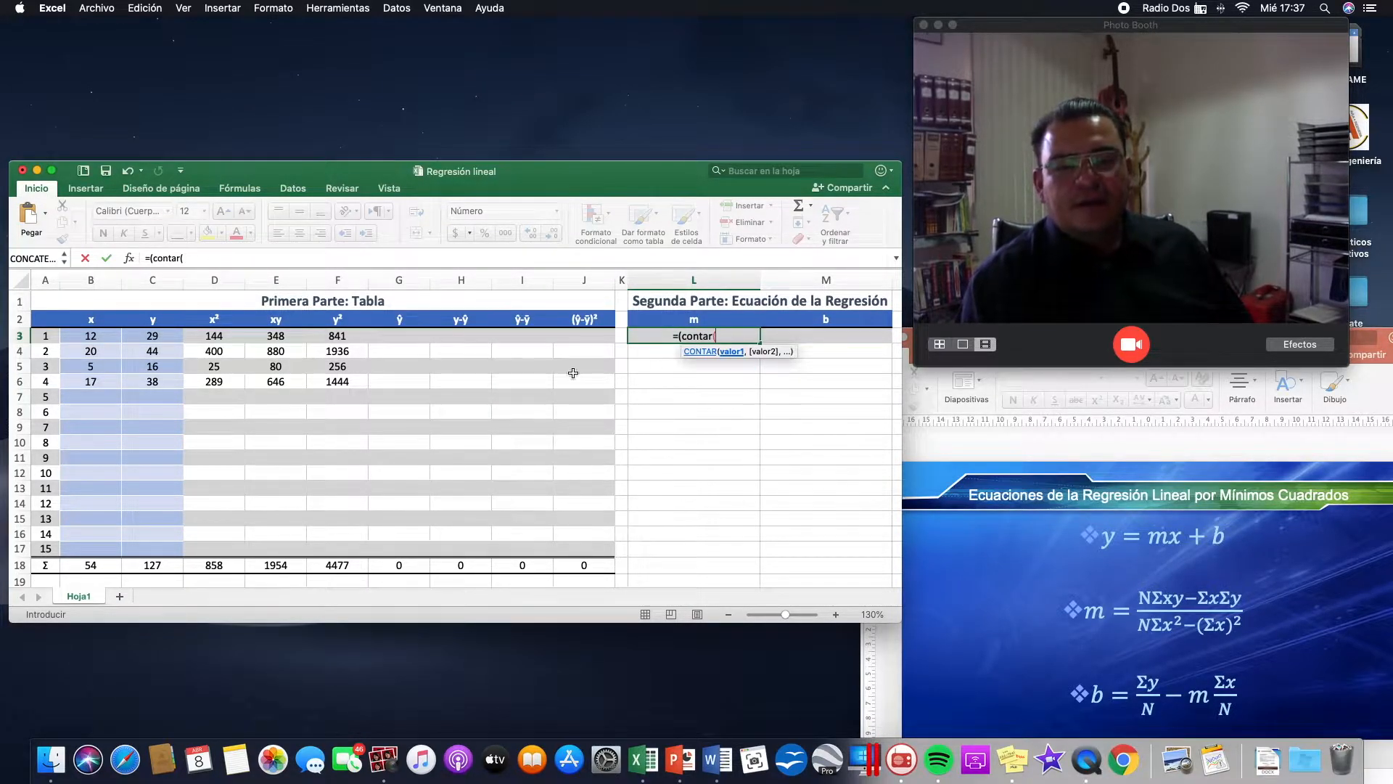
drag(100, 337, 96, 543)
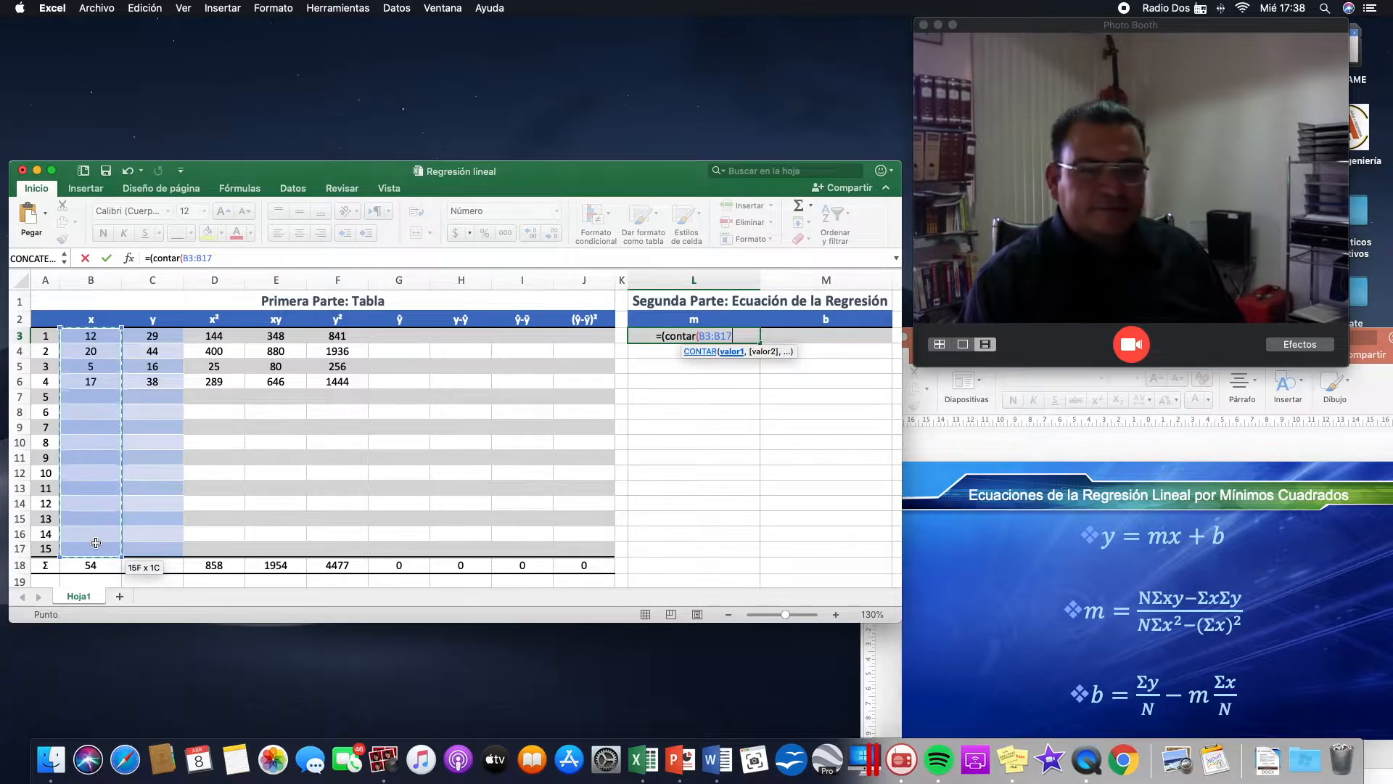
text())
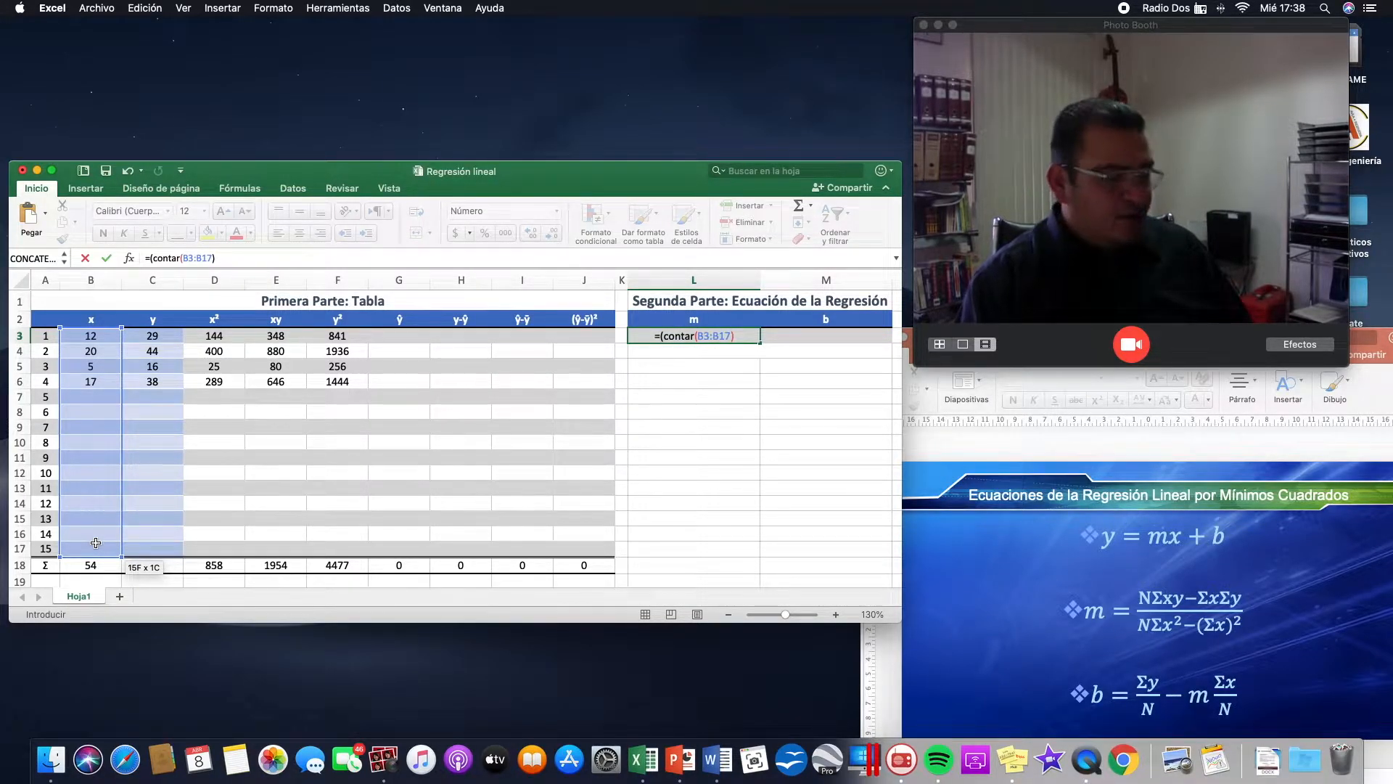
text(*)
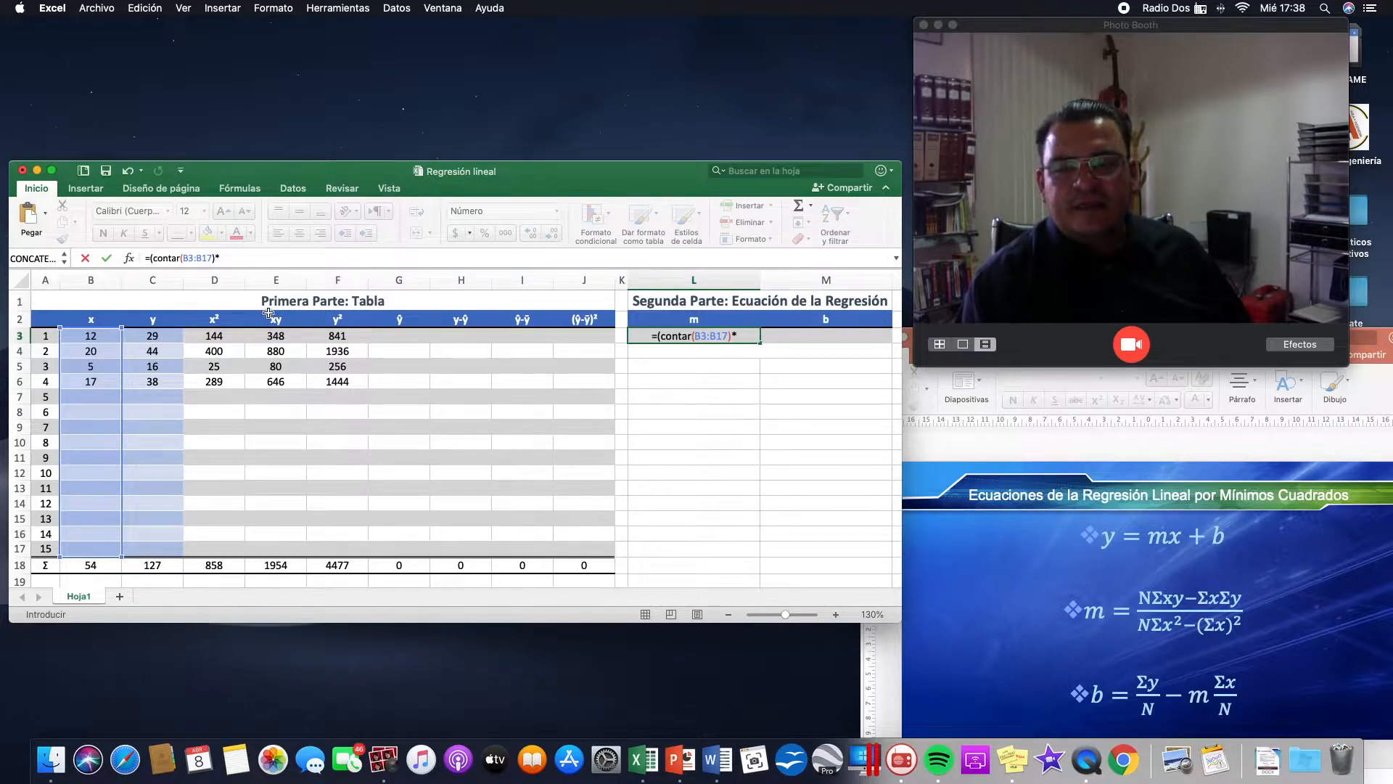
click(282, 566)
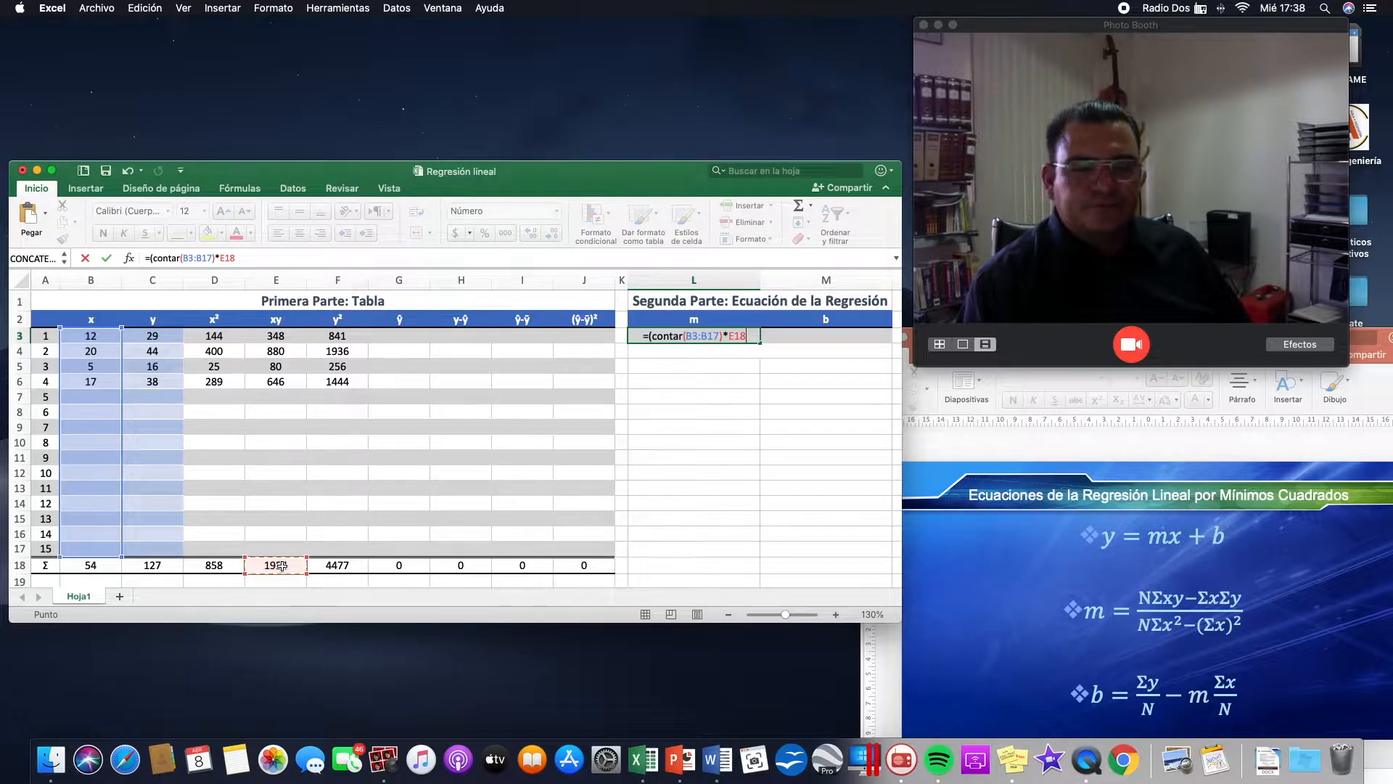
text(-)
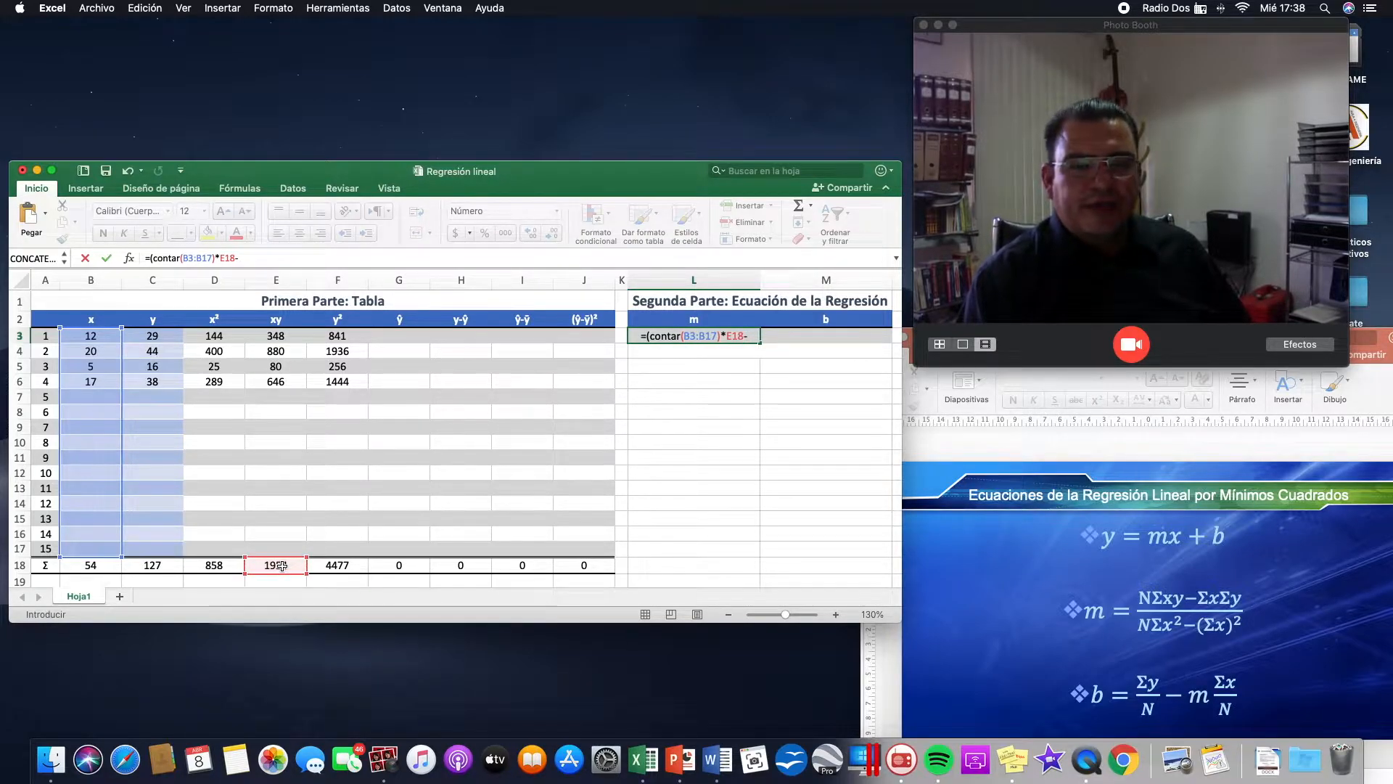
click(100, 567)
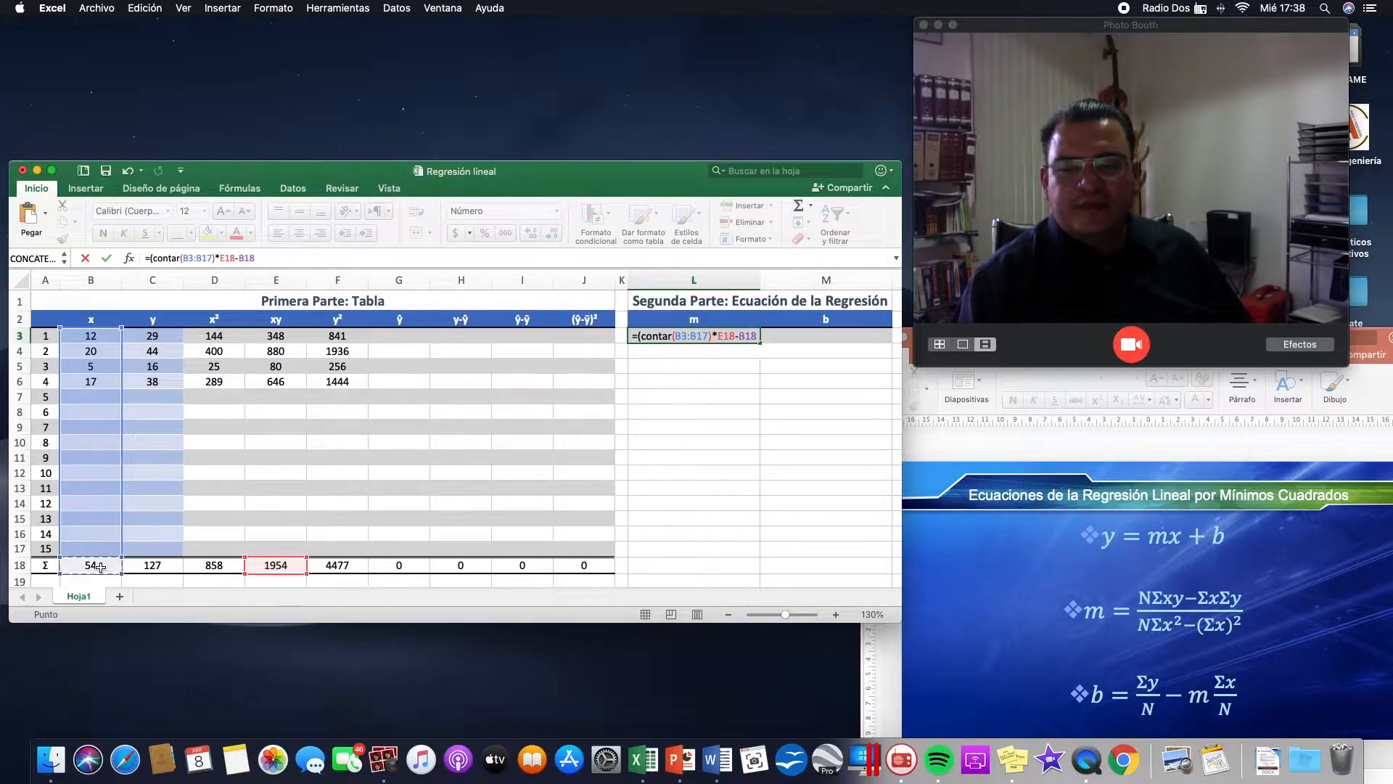
text(*)
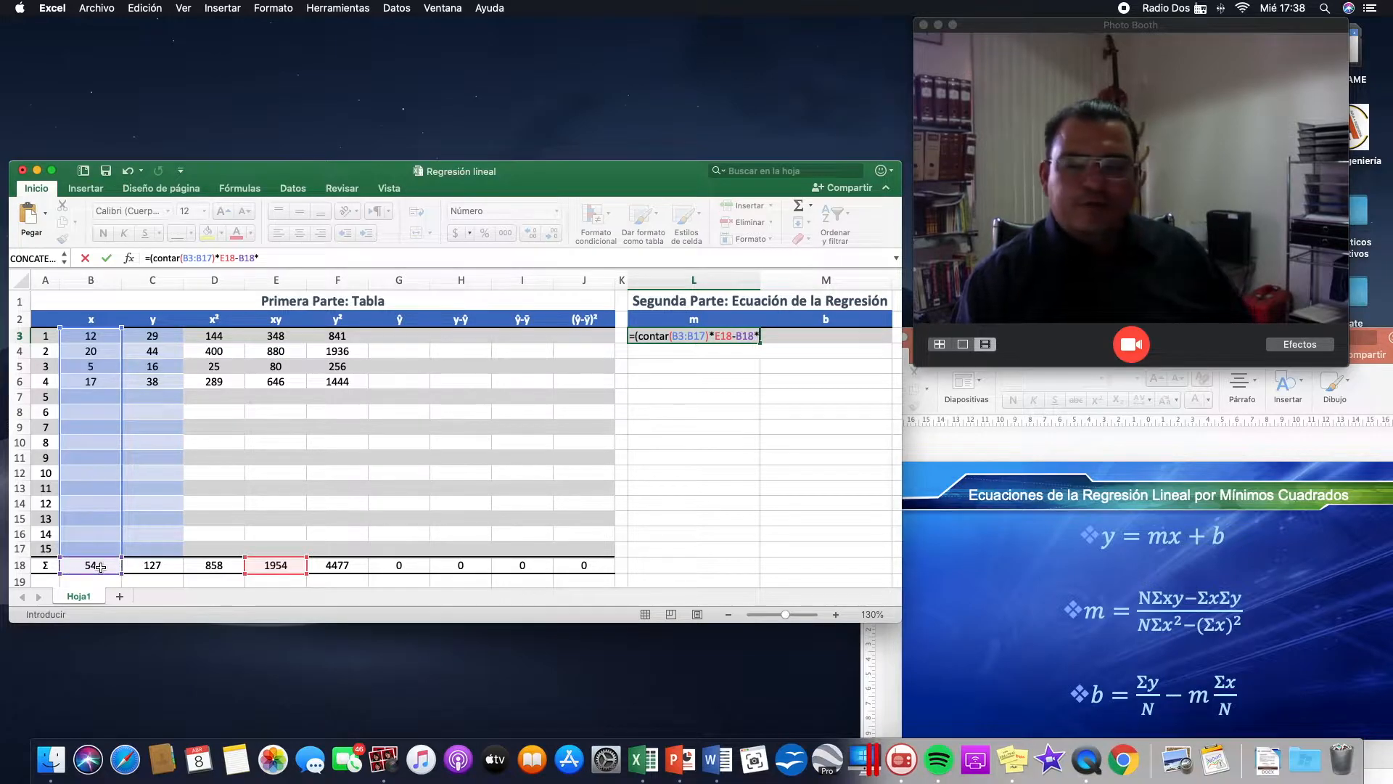
click(159, 563)
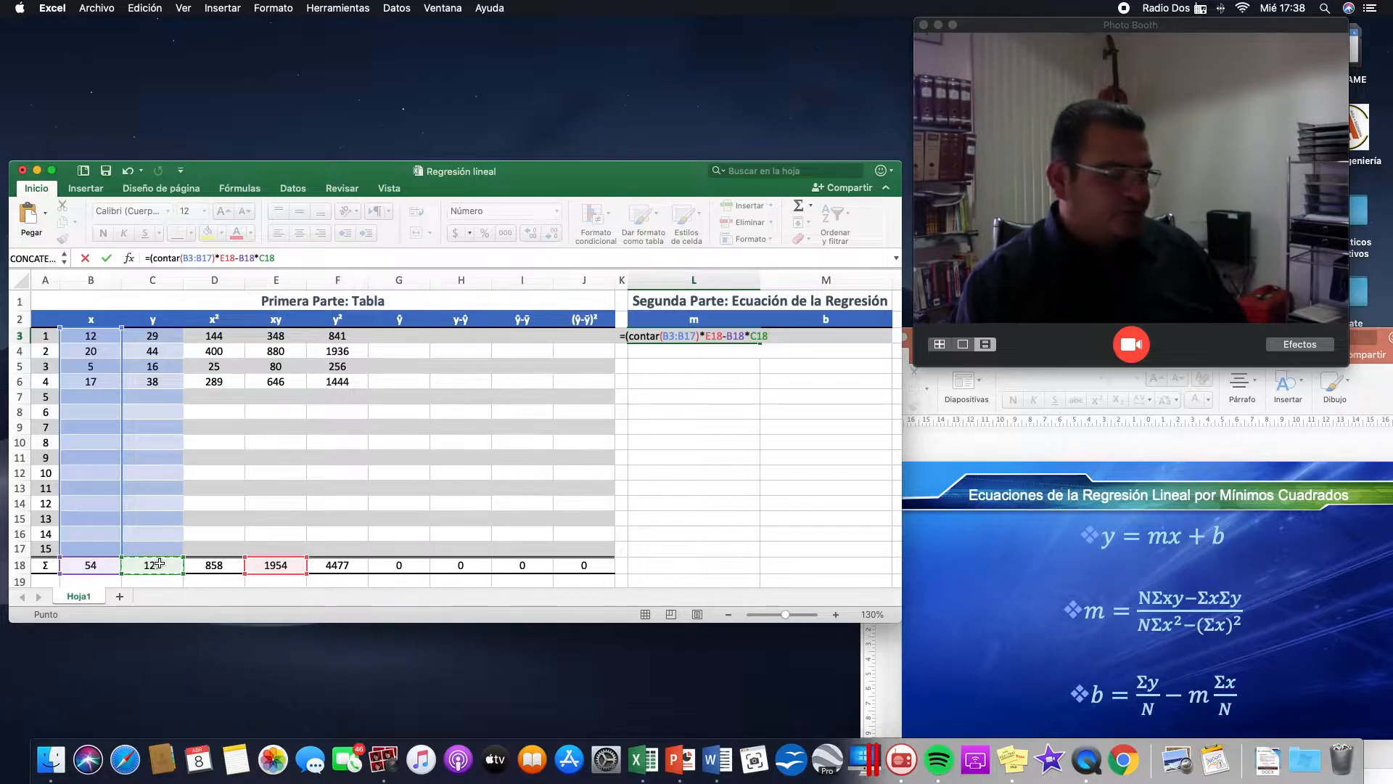
text())
Complete the slope formula in L3 by dividing by (CONTAR(B3:B17)*D18-B18^2) and enter it.
scroll(467, 383, down, 1)
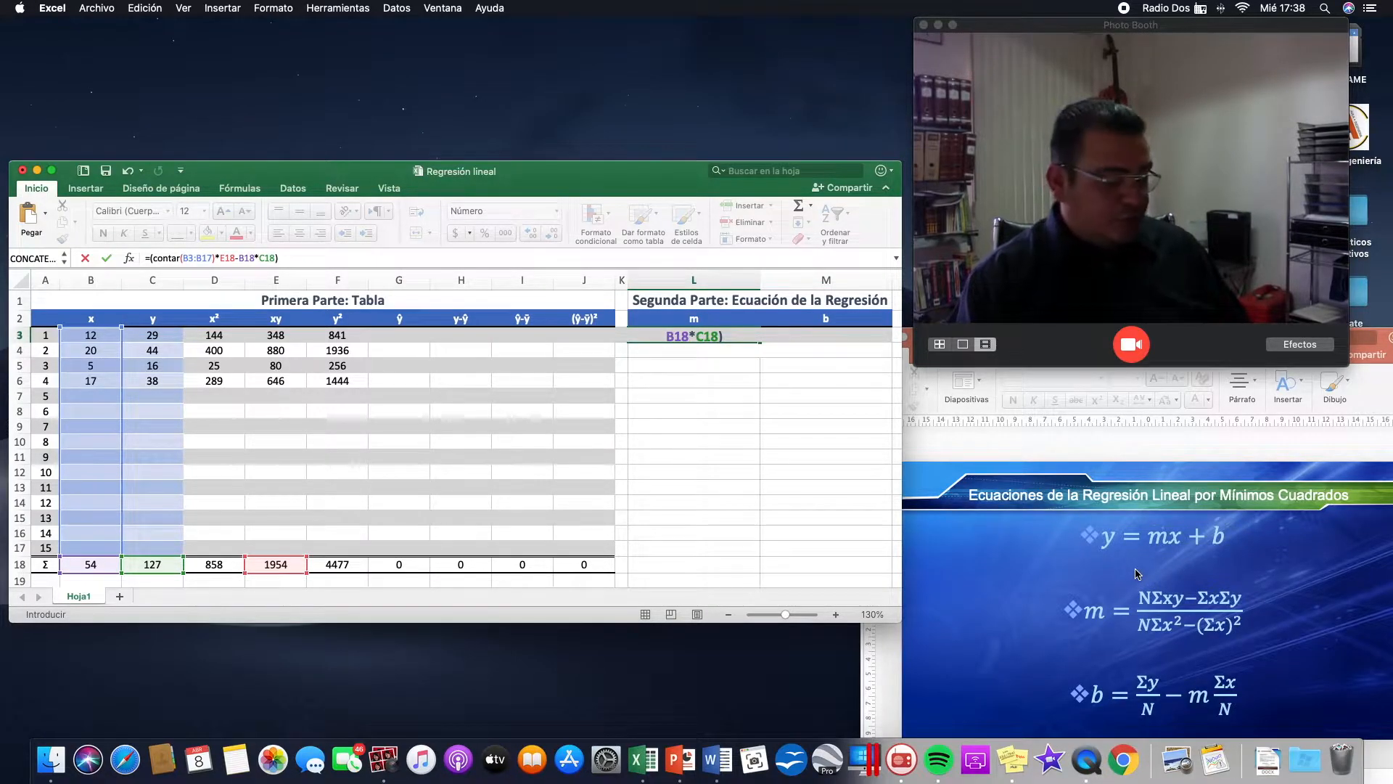
text(/)
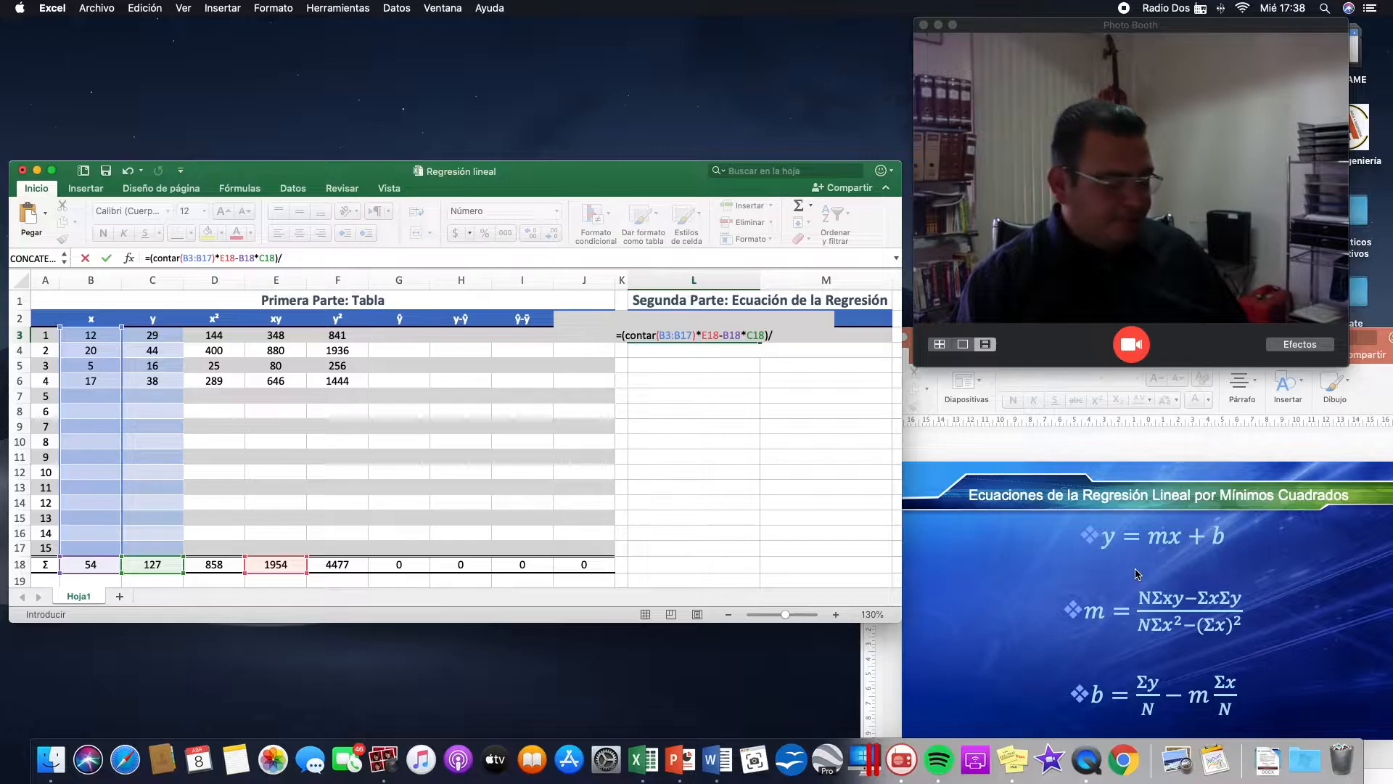
text(()
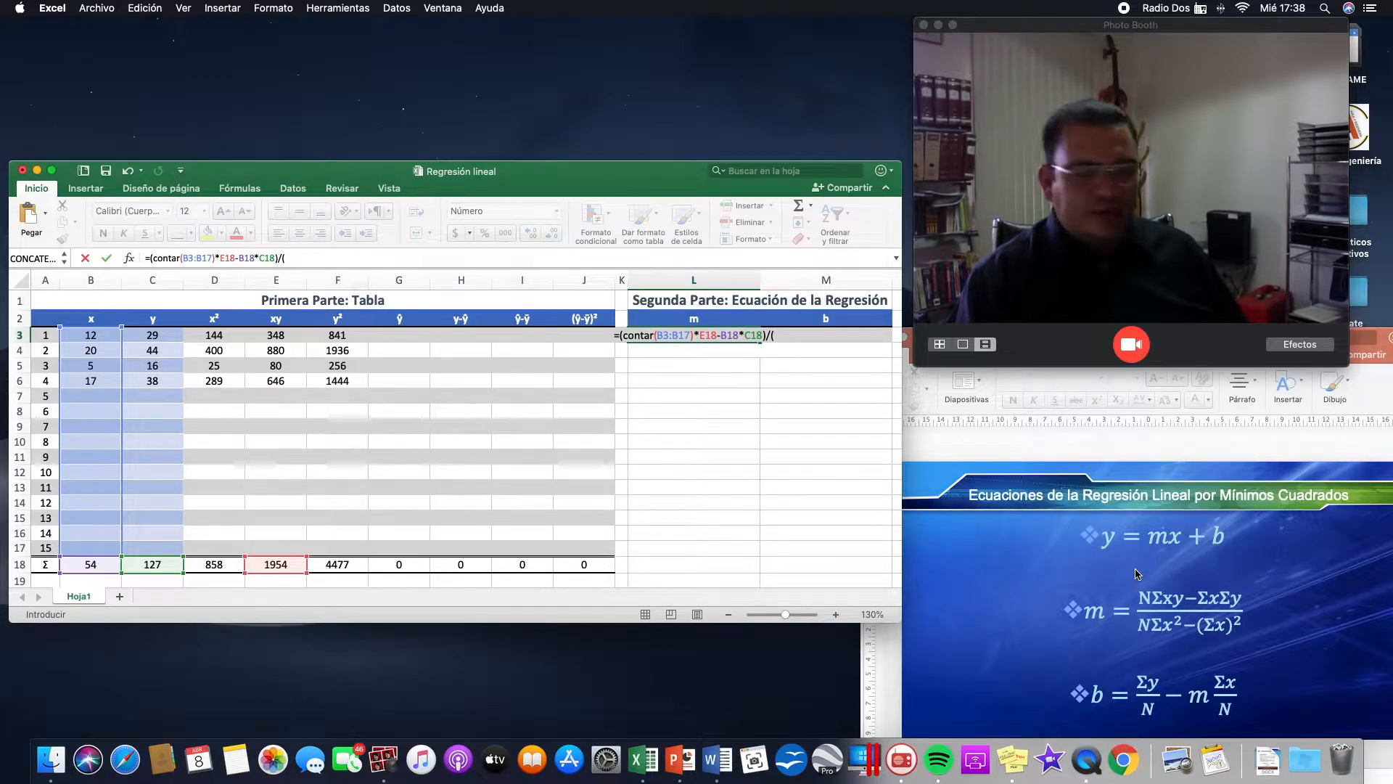
text(contar)
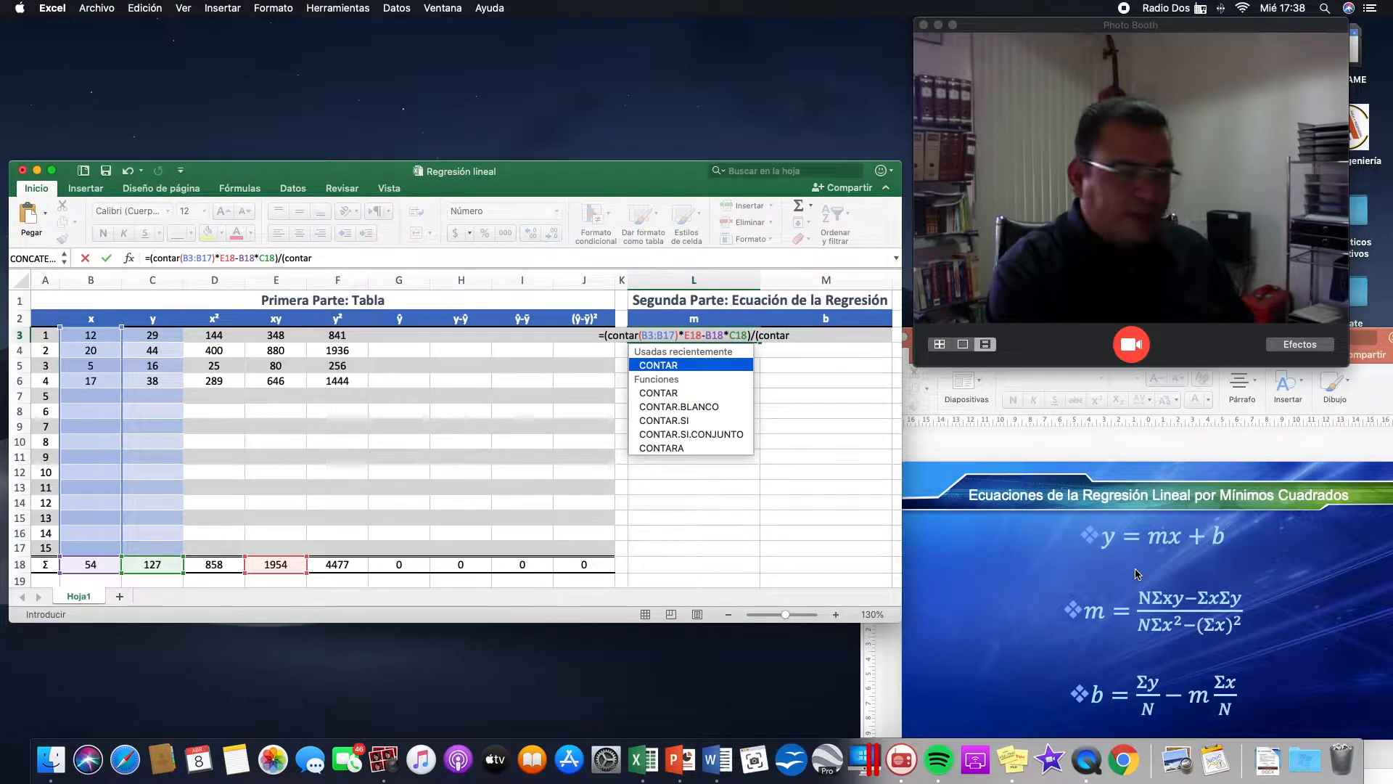
text((b3)
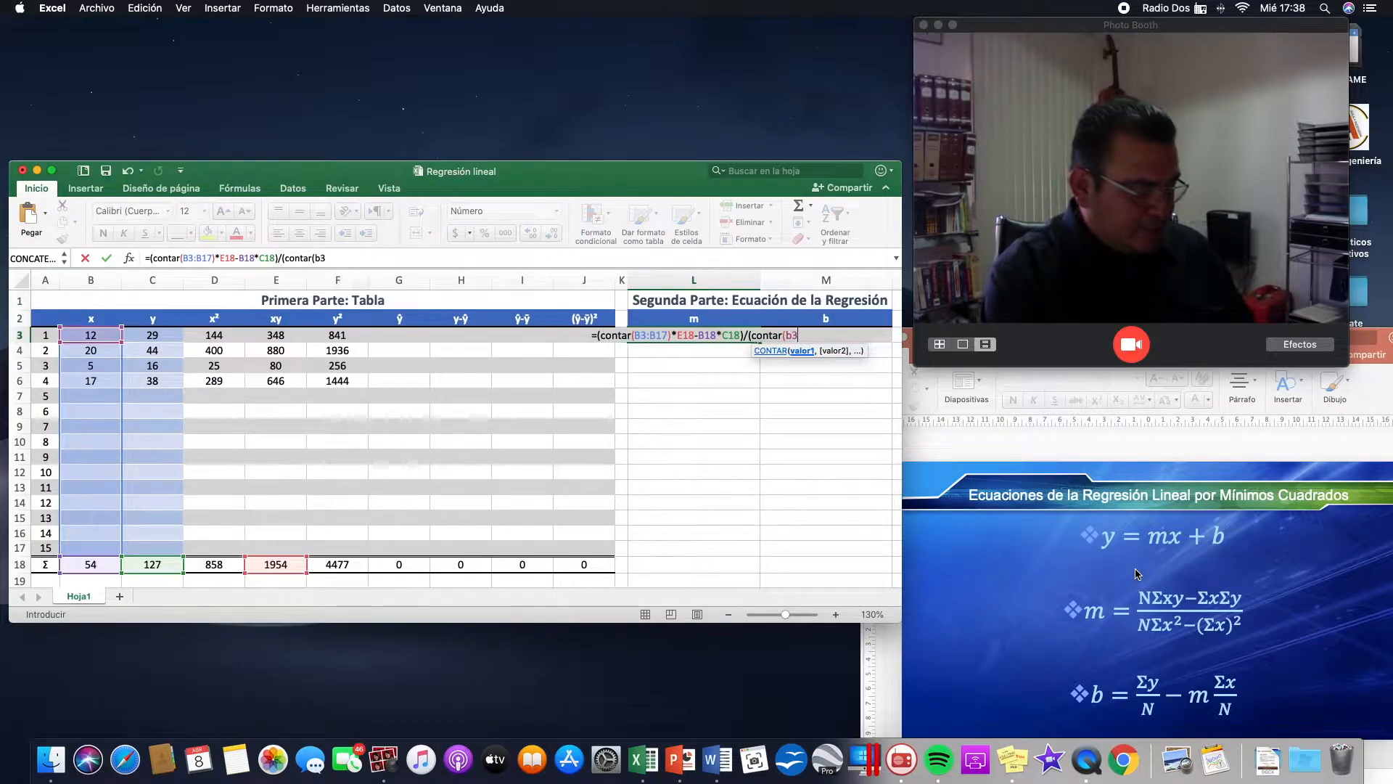
text(:b17)
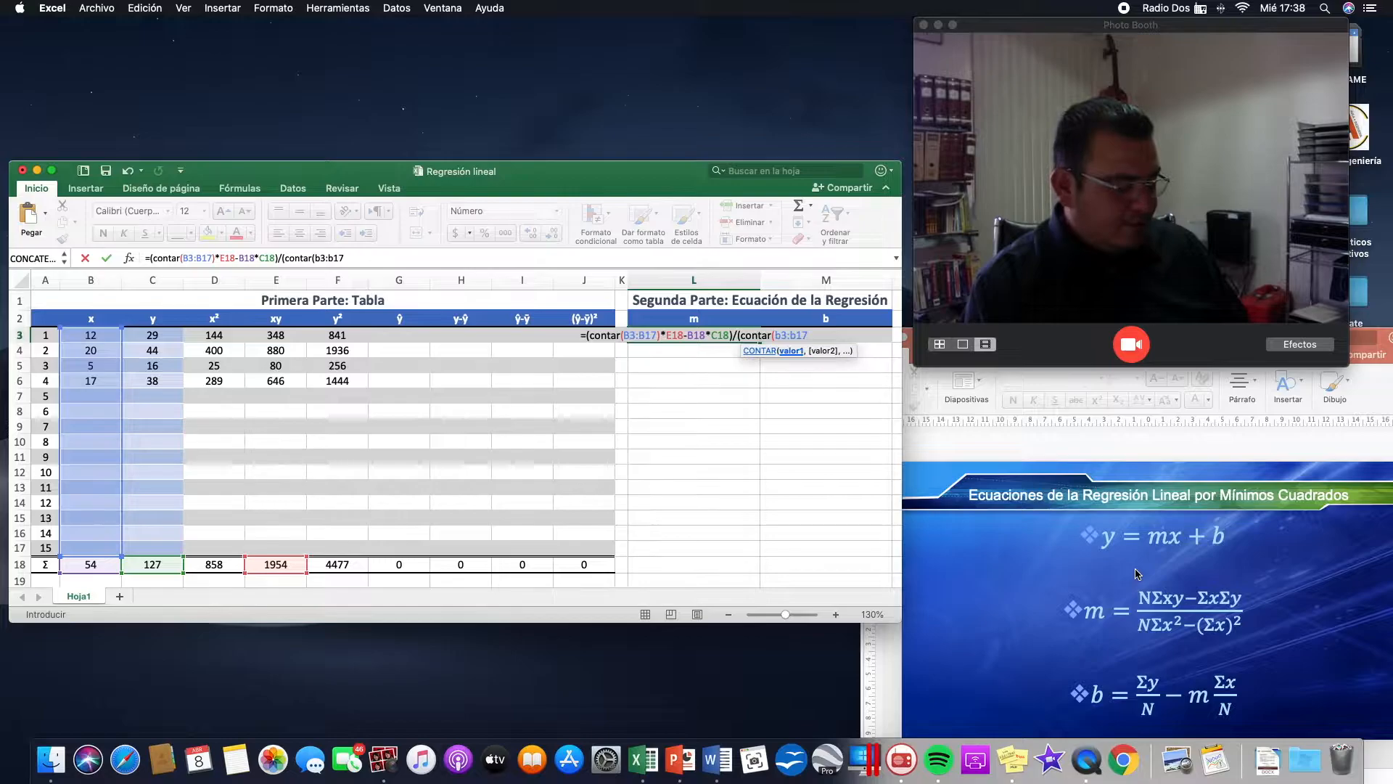
text())
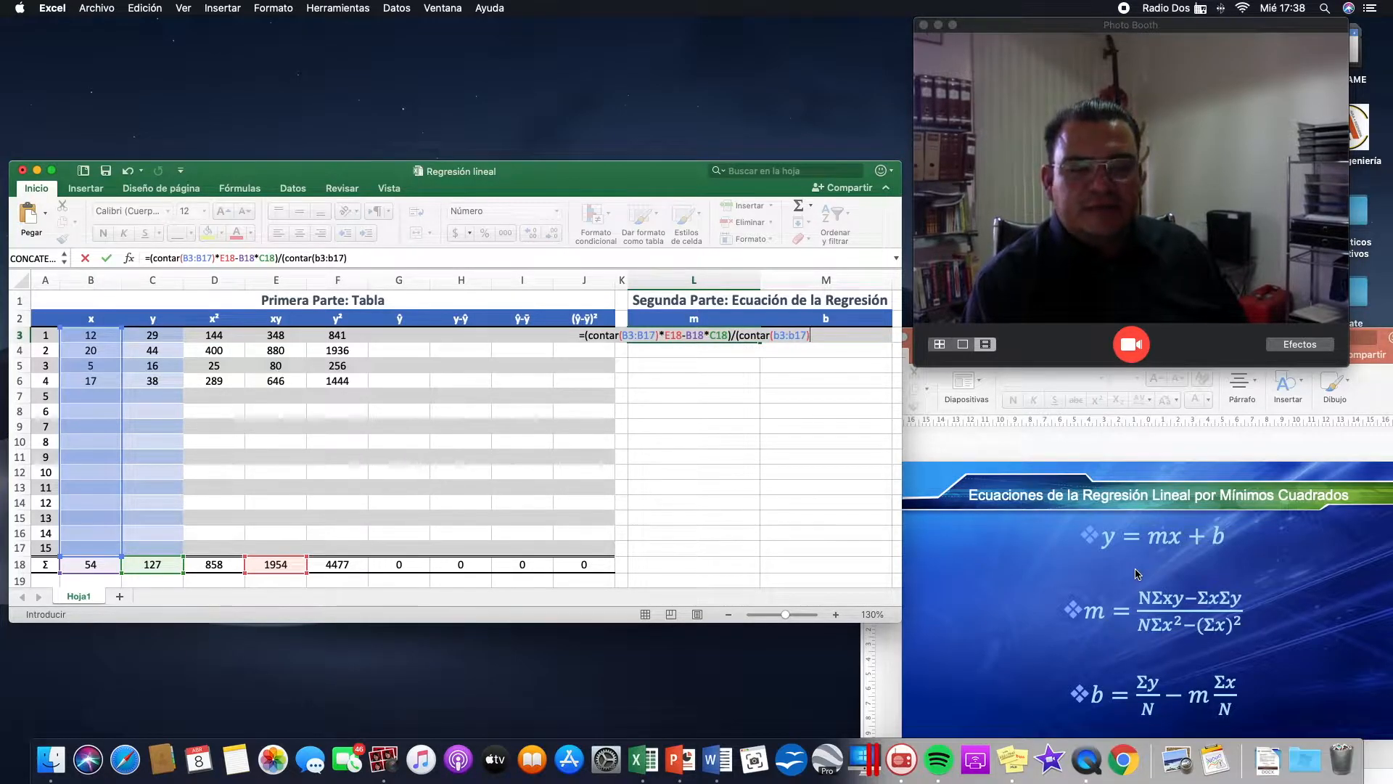
text(*)
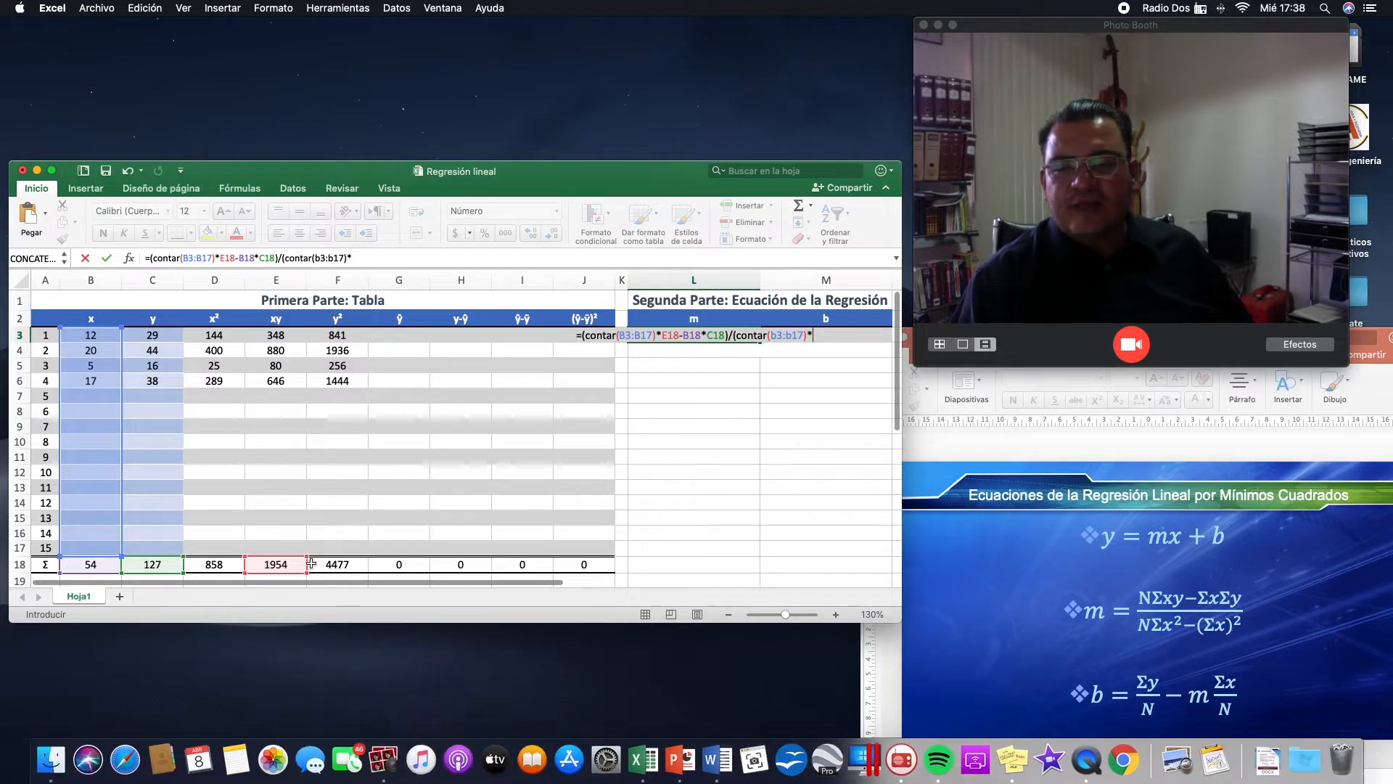
click(217, 565)
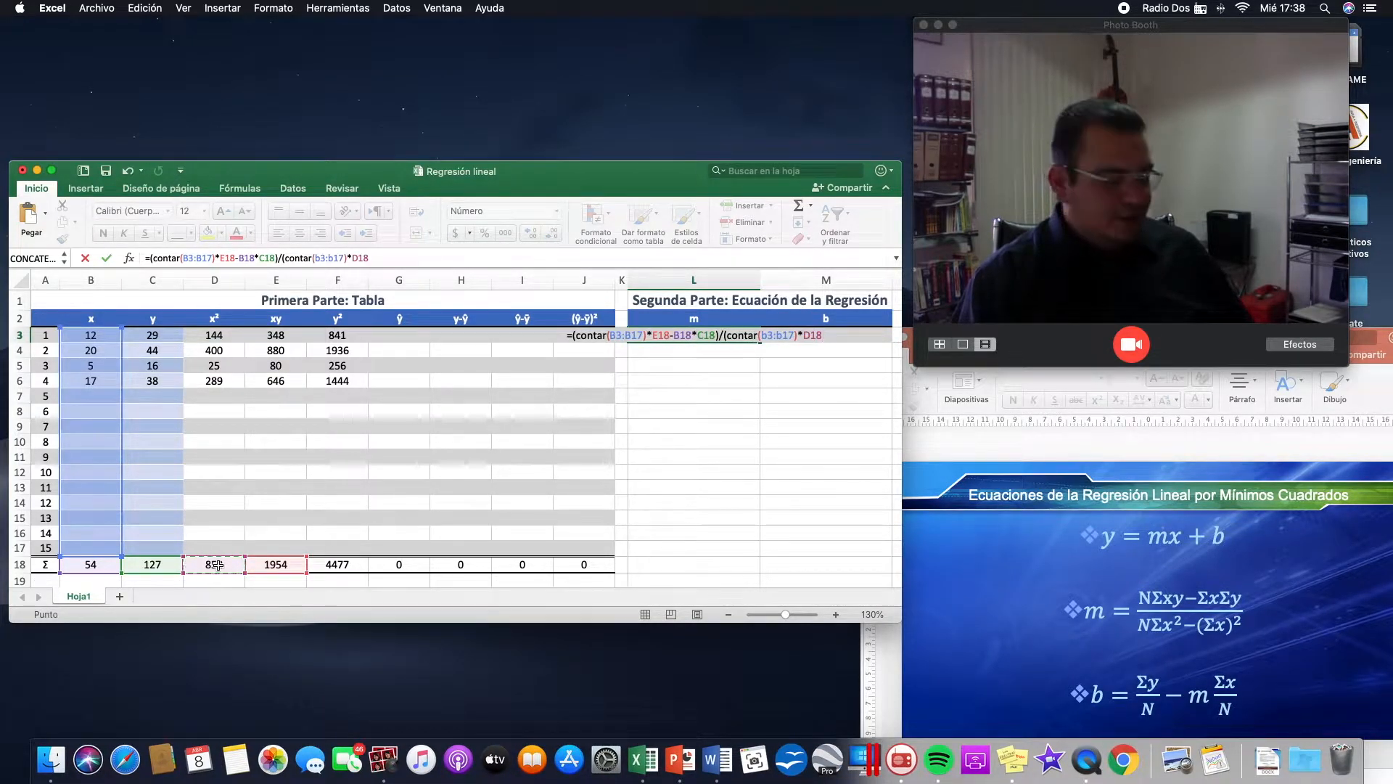
text(-)
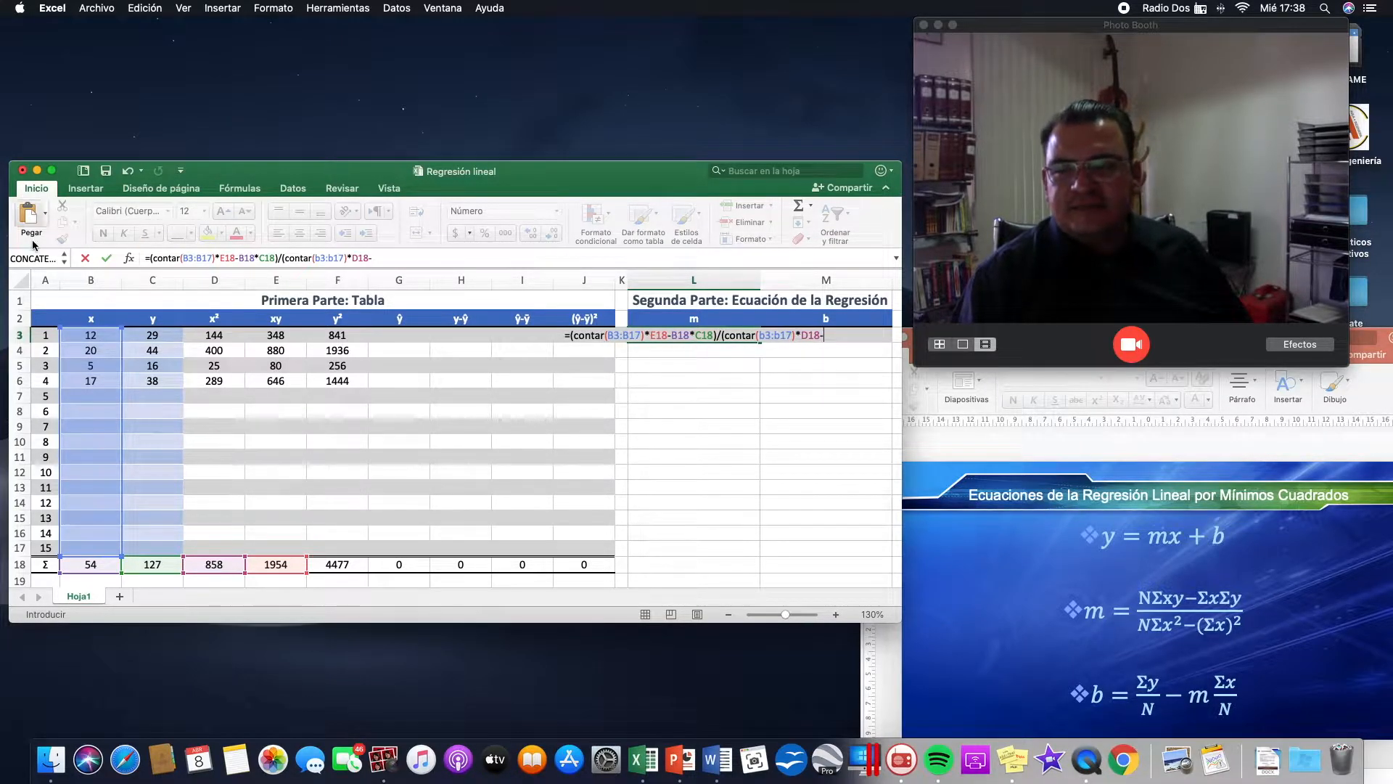
click(98, 566)
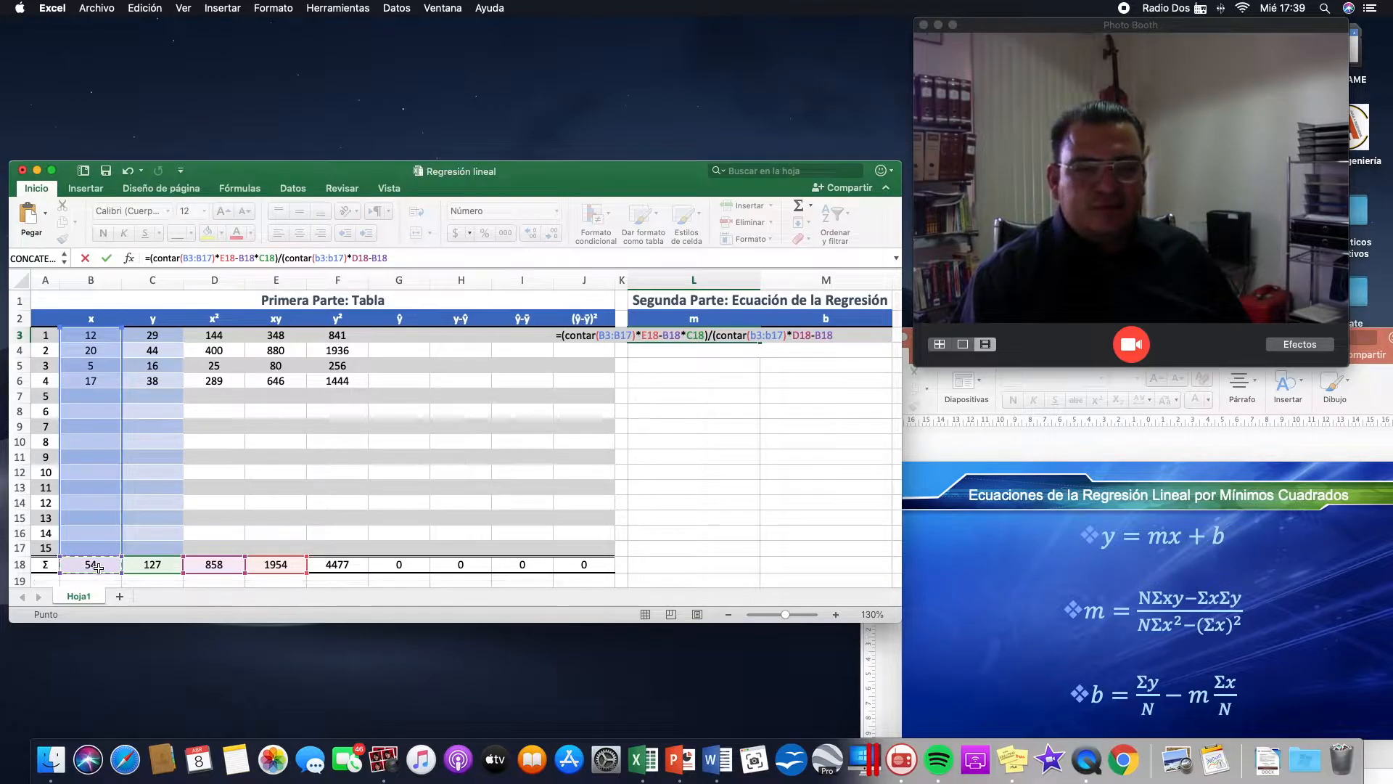
text(^2)
text())
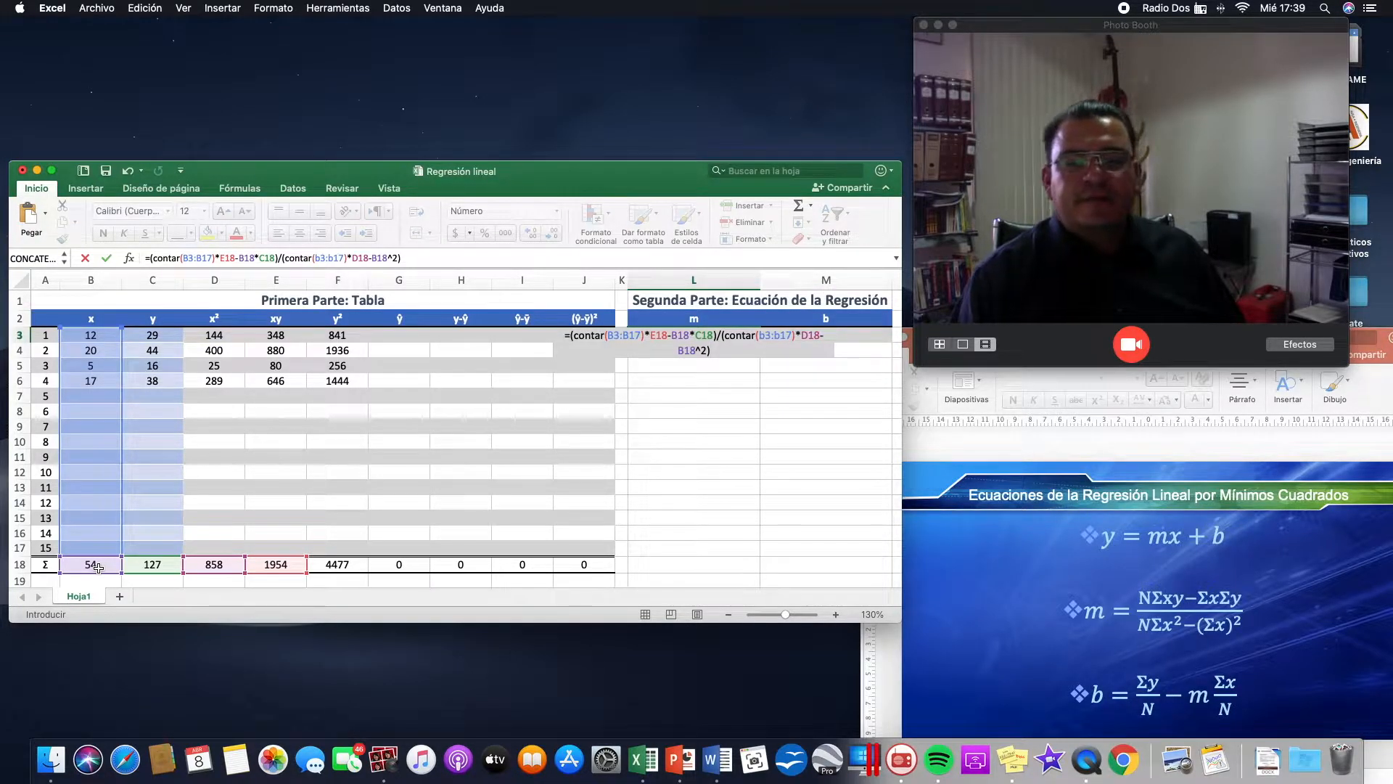
key(Return)
key(Up)
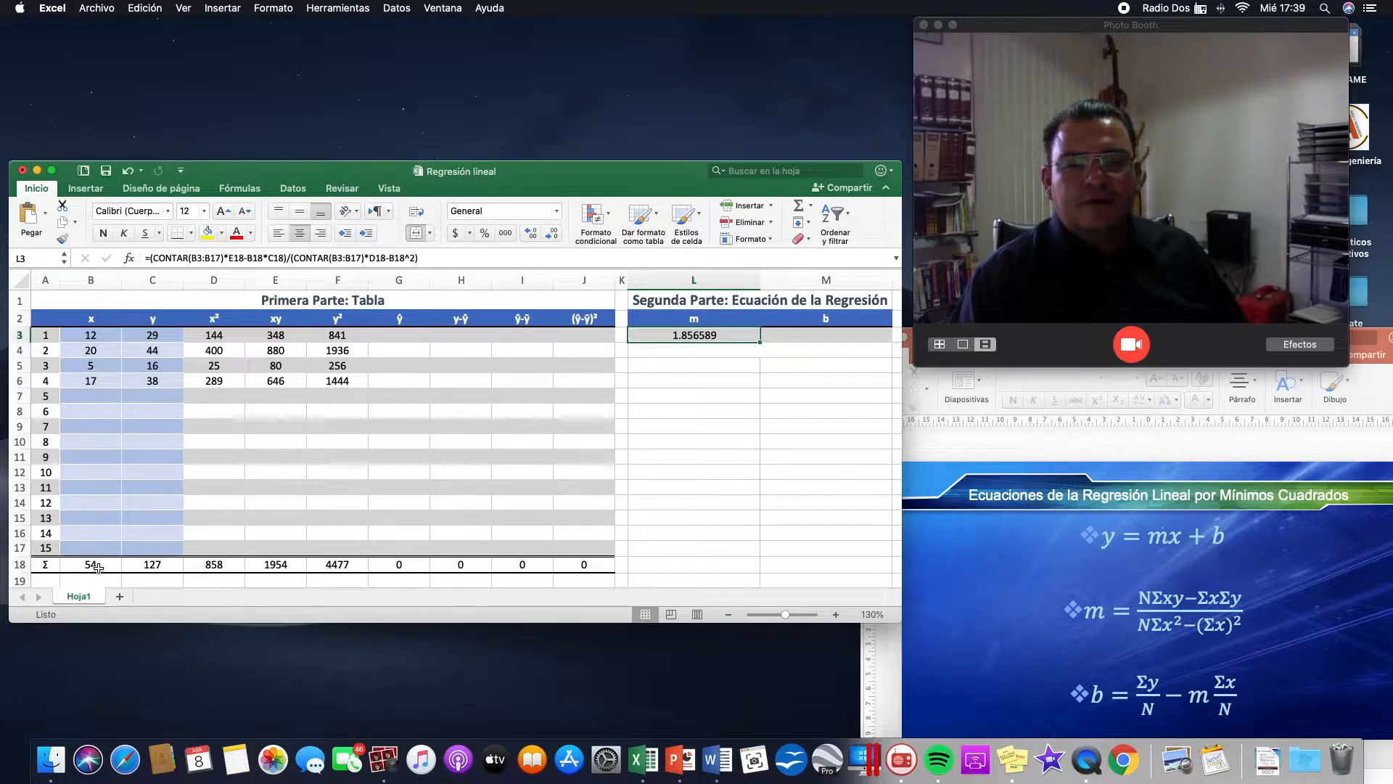
Start the intercept formula in M3 under b with the average of the y column, =PROMEDIO(C3:C17).
key(Right)
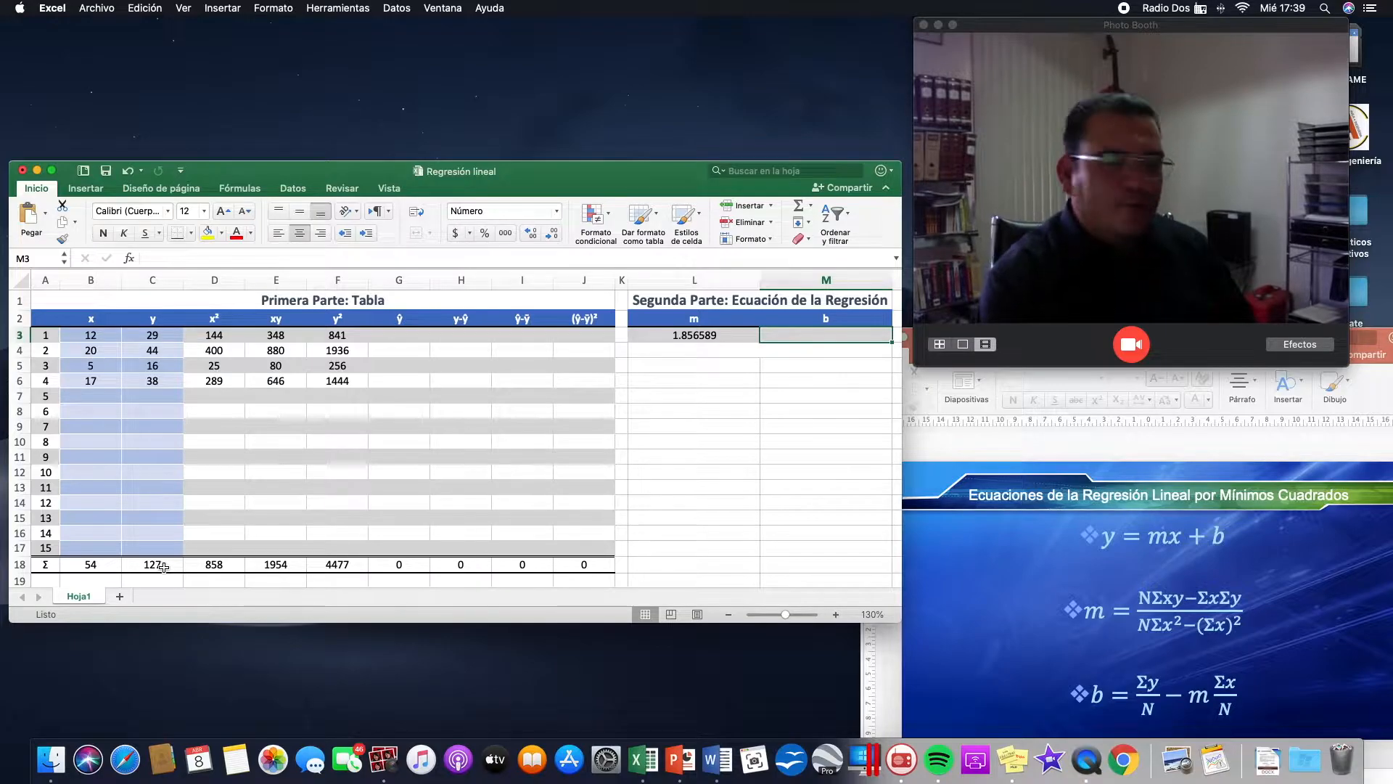
text(=prpmedio)
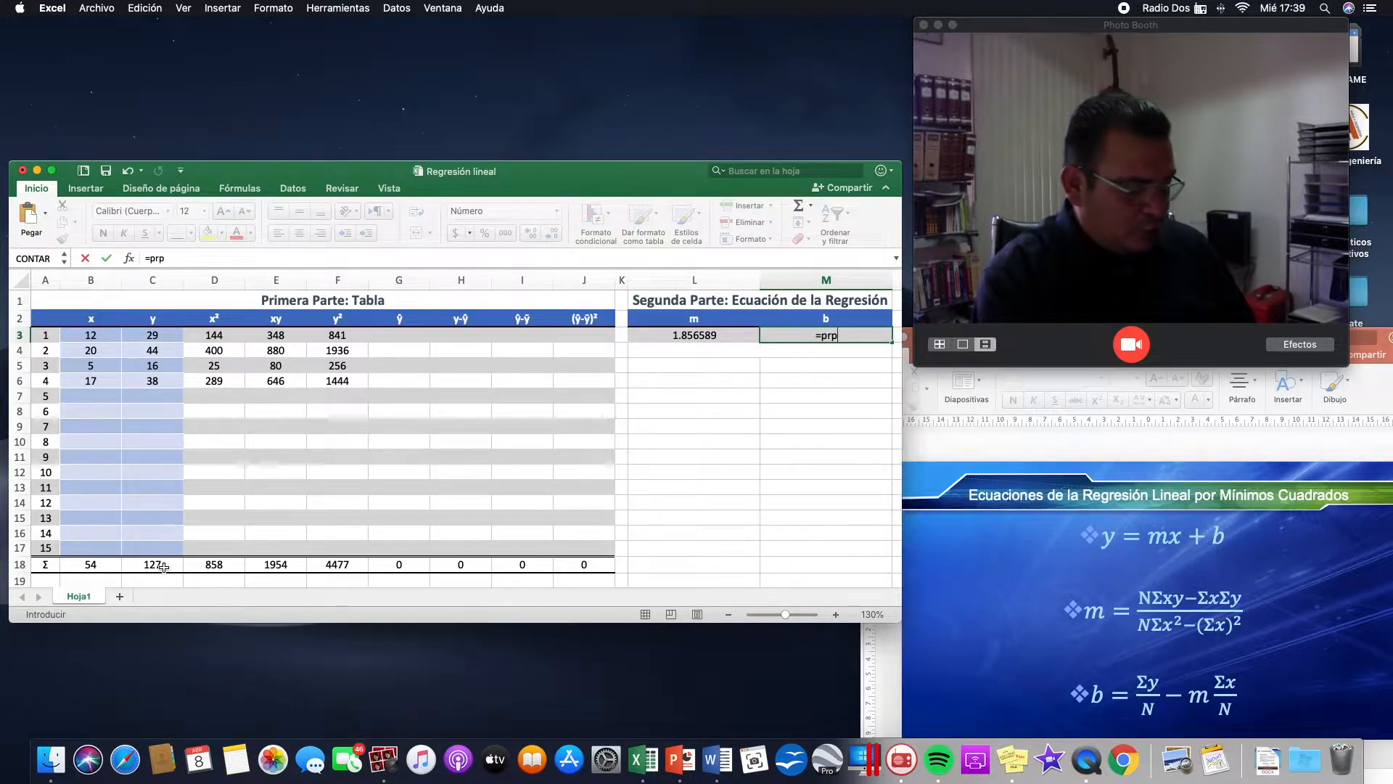
key(BackSpace)
key(BackSpace)
key(BackSpace)
key(BackSpace)
key(BackSpace)
key(BackSpace)
text(omedio()
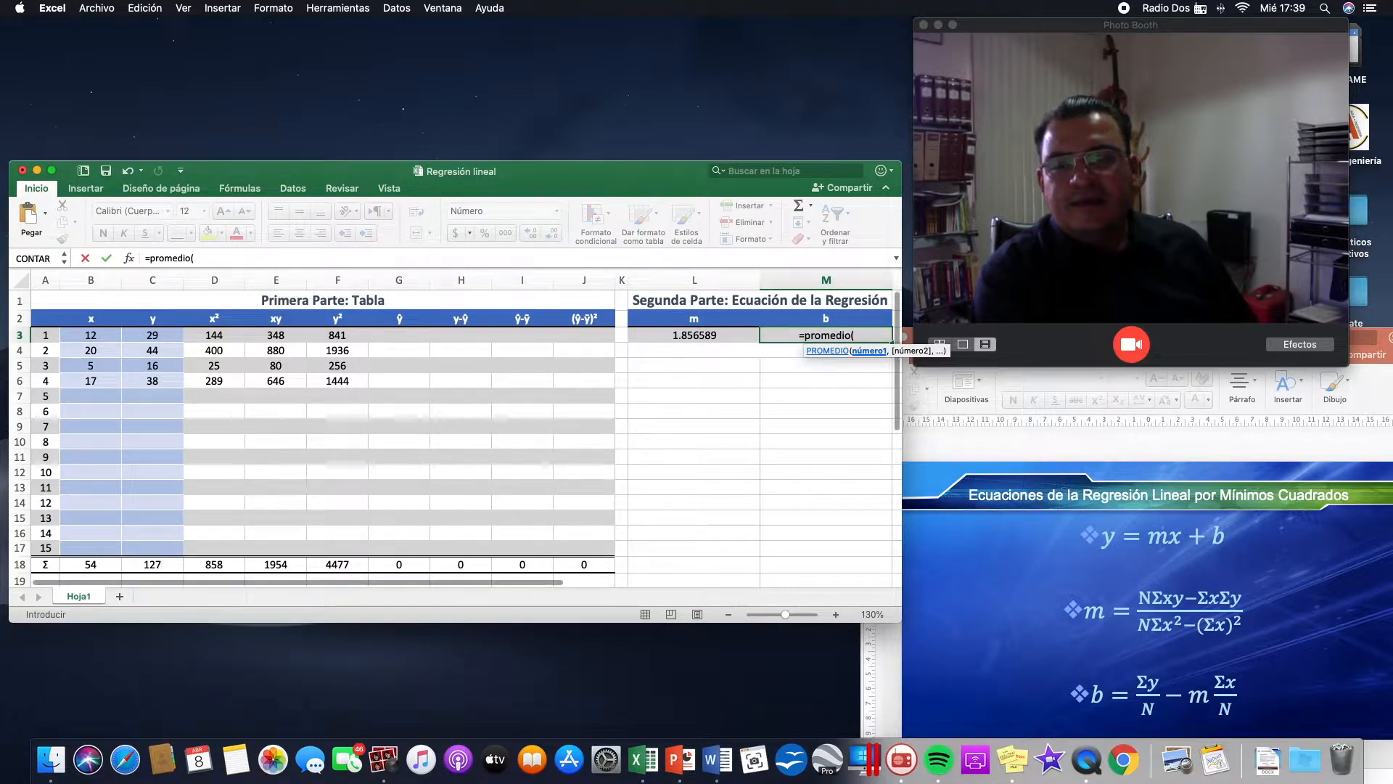
drag(160, 335, 176, 550)
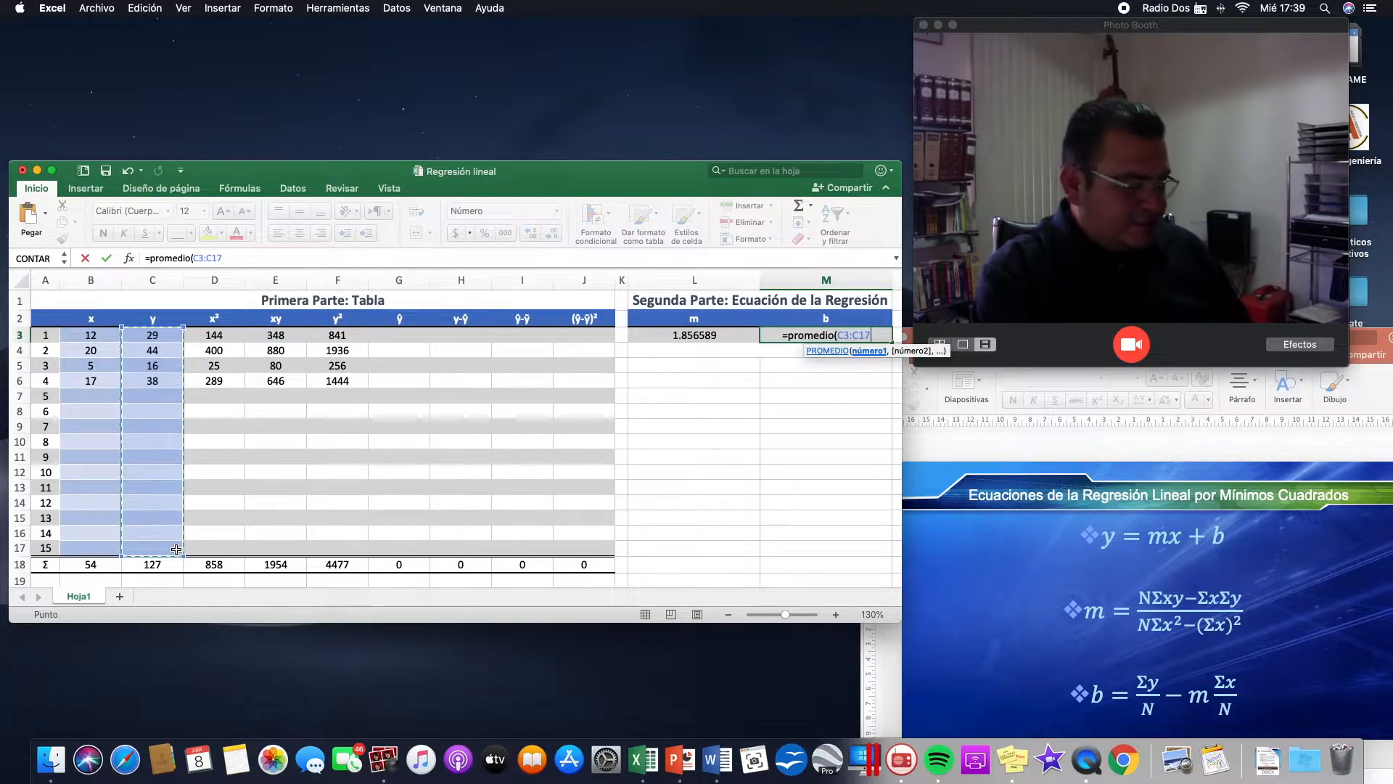
text())
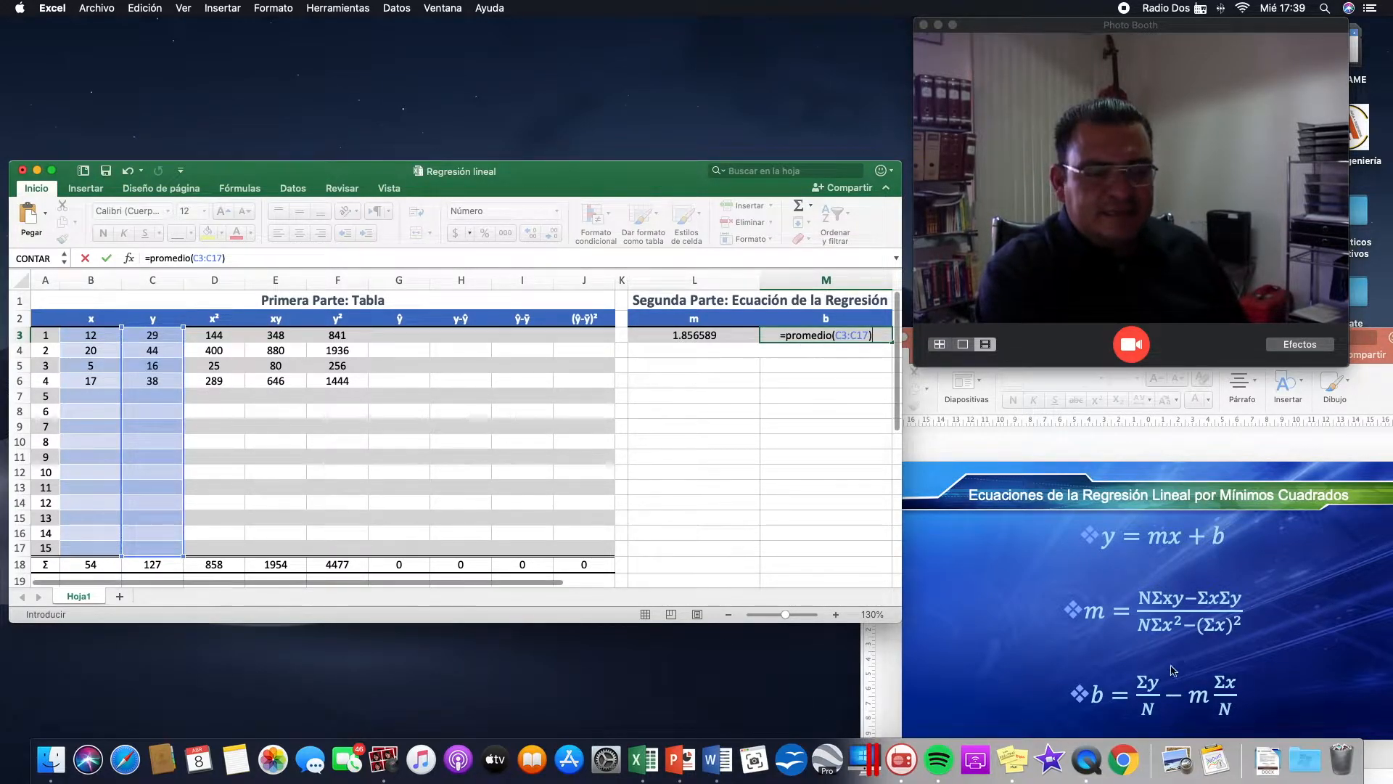
Complete the intercept formula in M3 by subtracting L3*PROMEDIO(B3:B17) from the y average and enter it.
text(-)
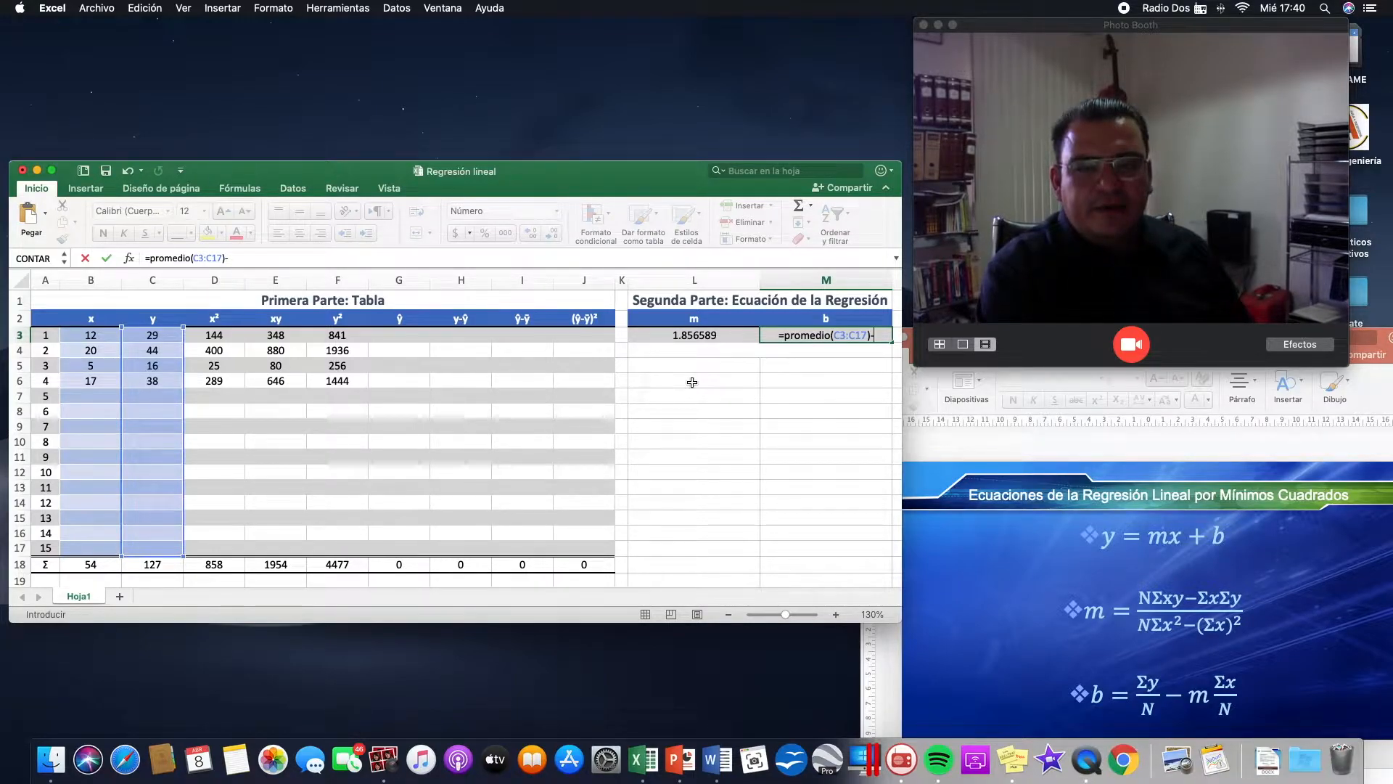
click(695, 334)
text(*promedio)
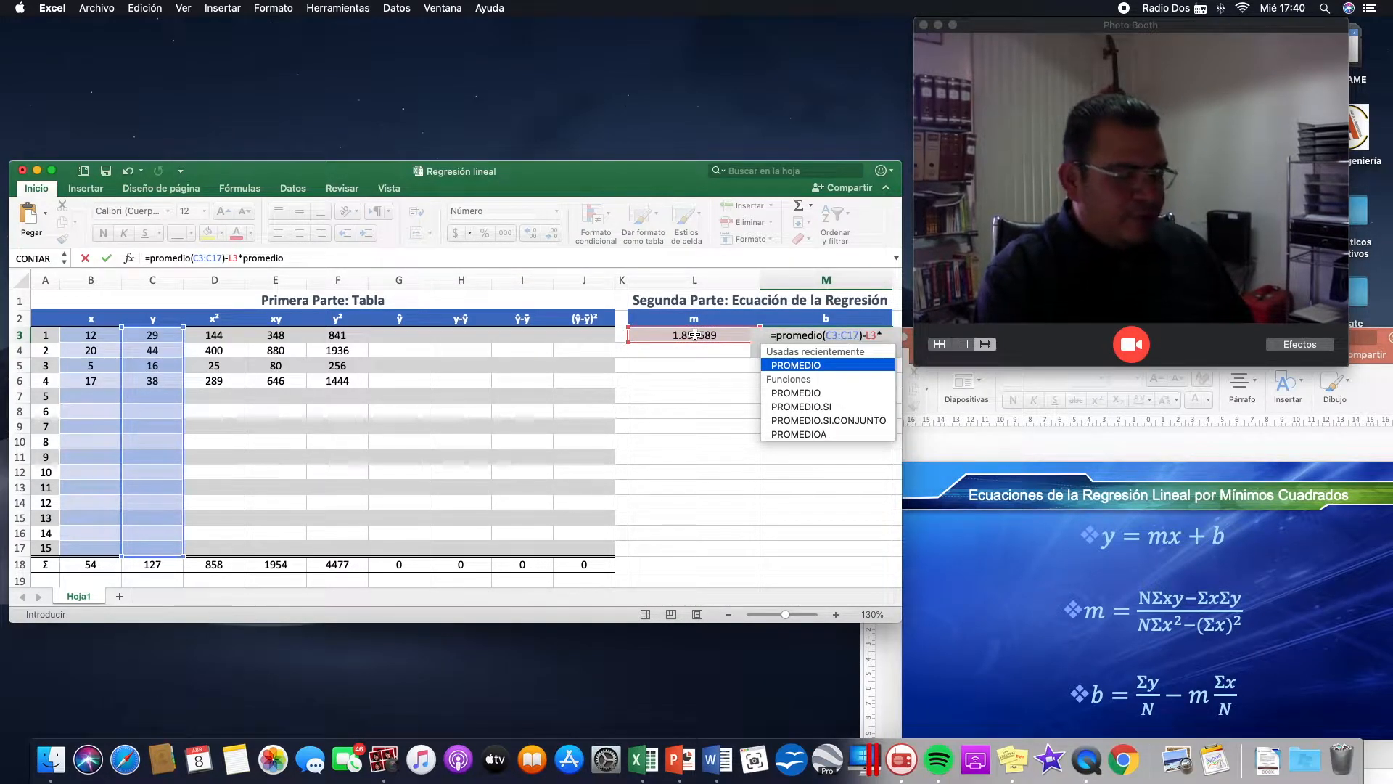
text(()
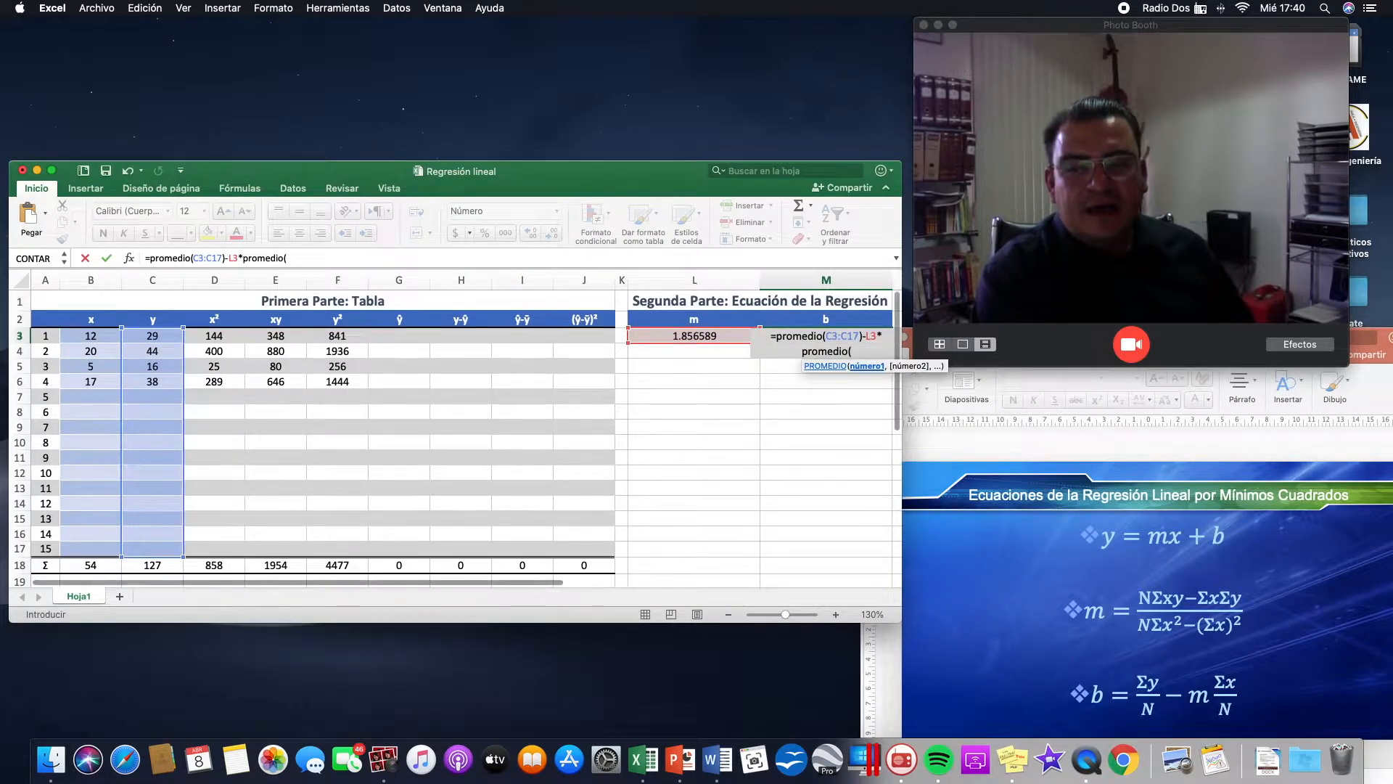
drag(87, 336, 111, 545)
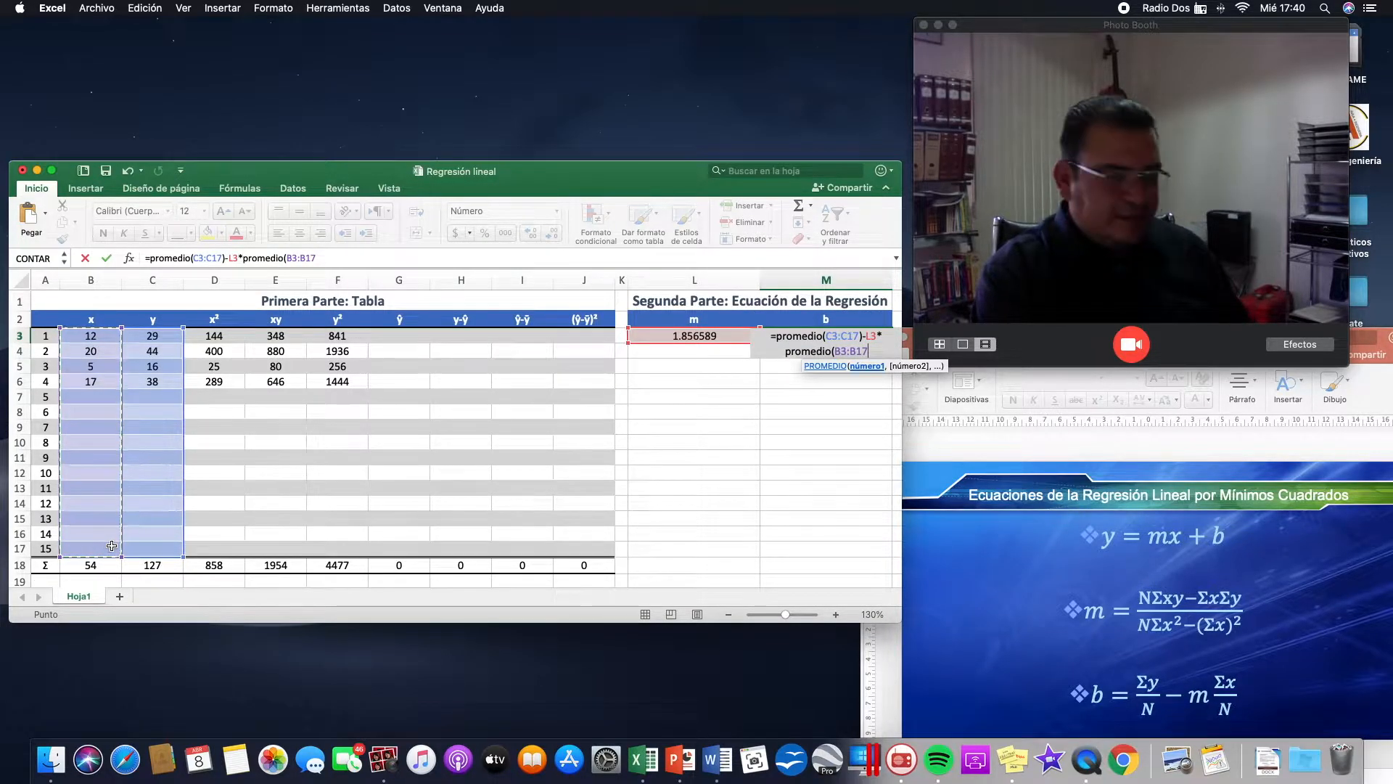
text())
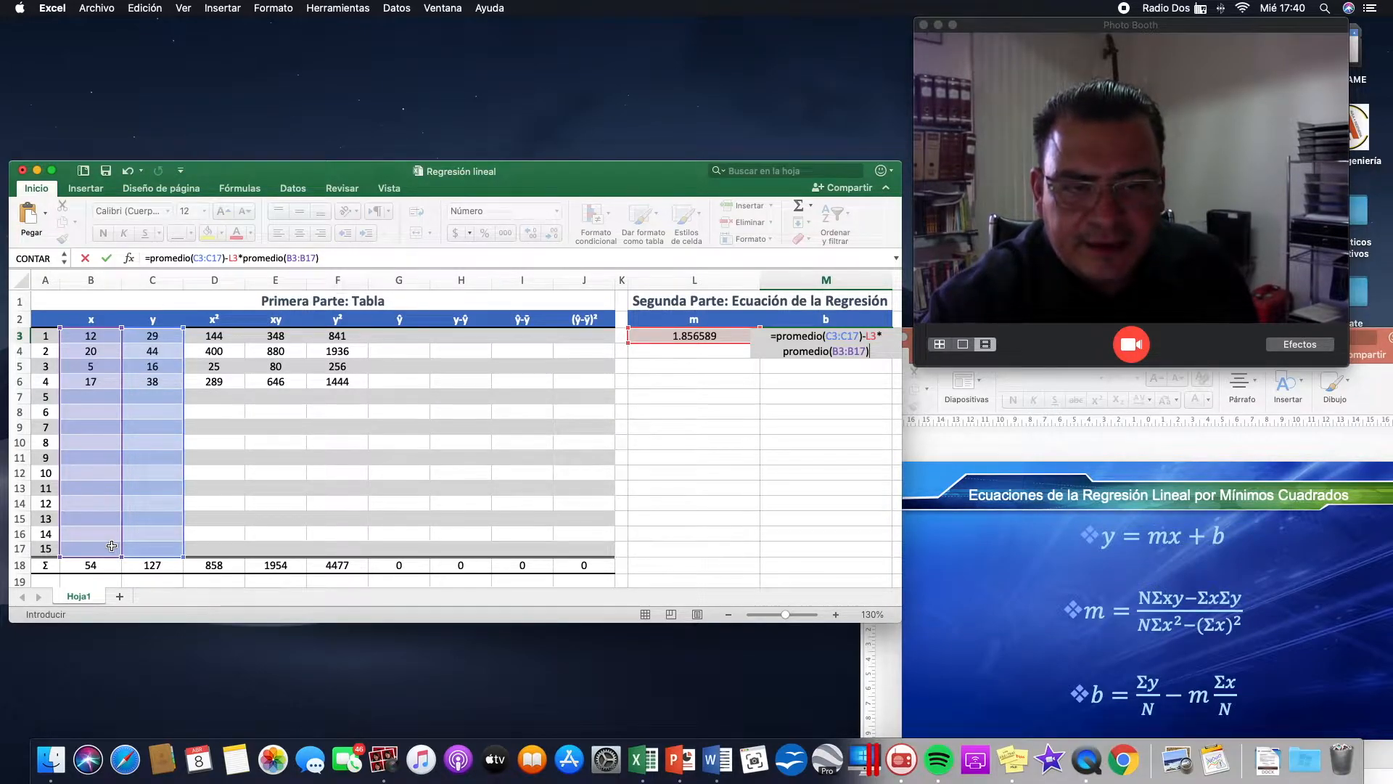
key(Return)
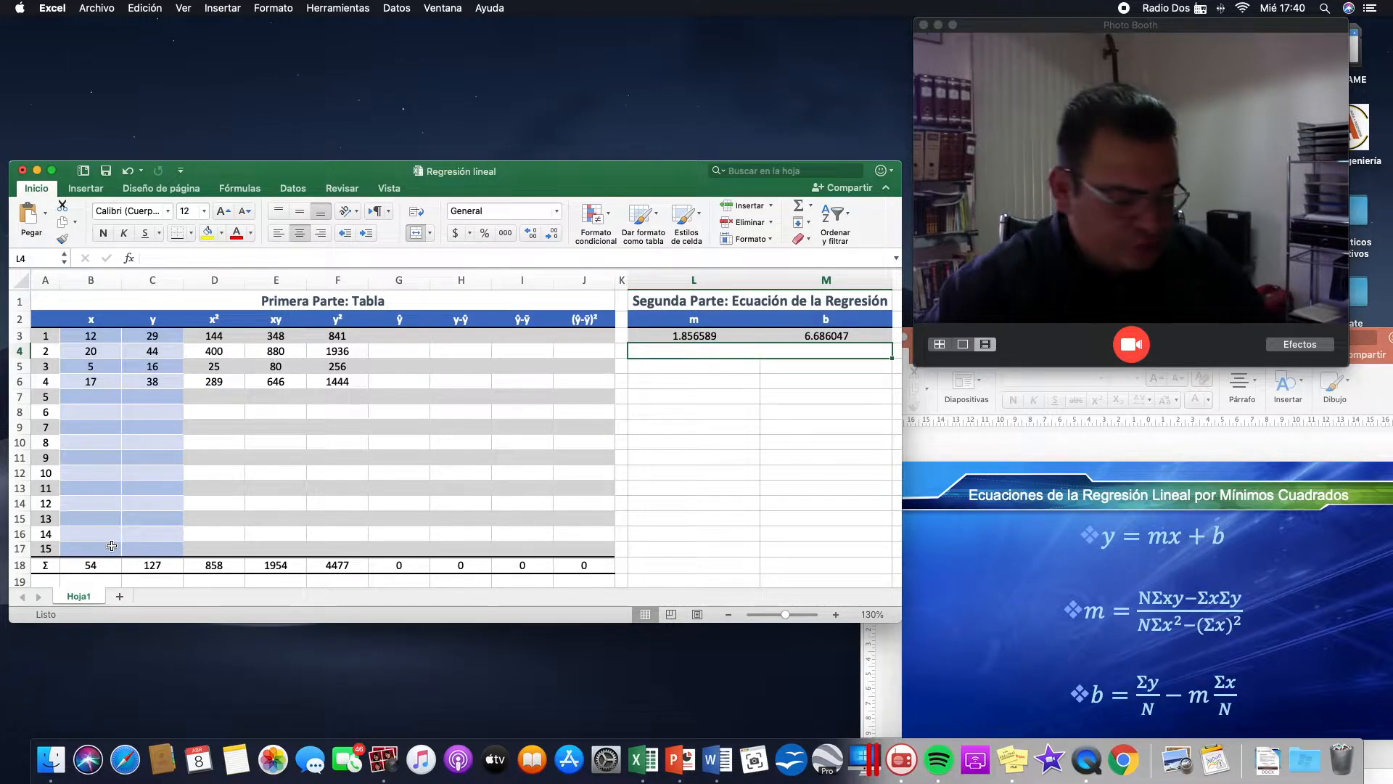
Copy the ŷ symbol from the column heading in G2 without changing the heading.
click(414, 323)
double_click(147, 259)
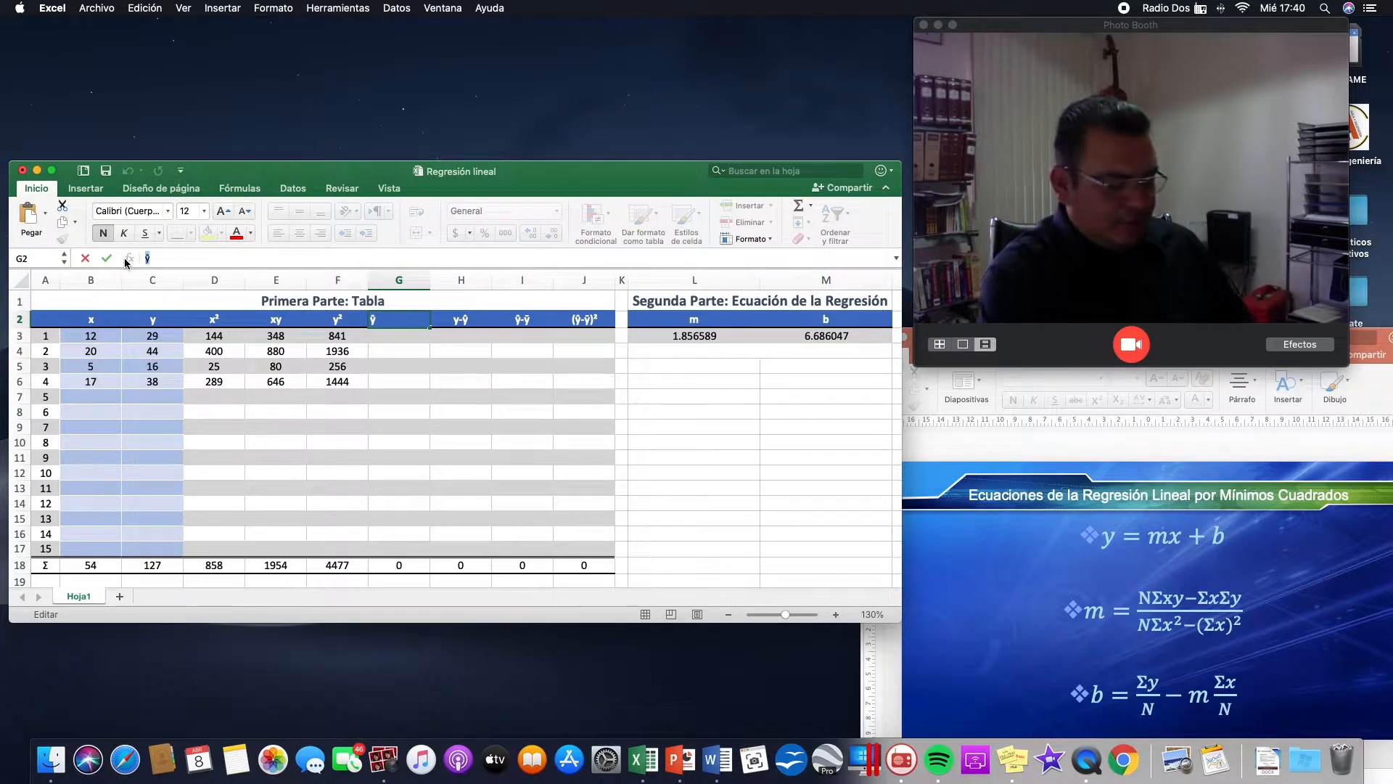
key(Escape)
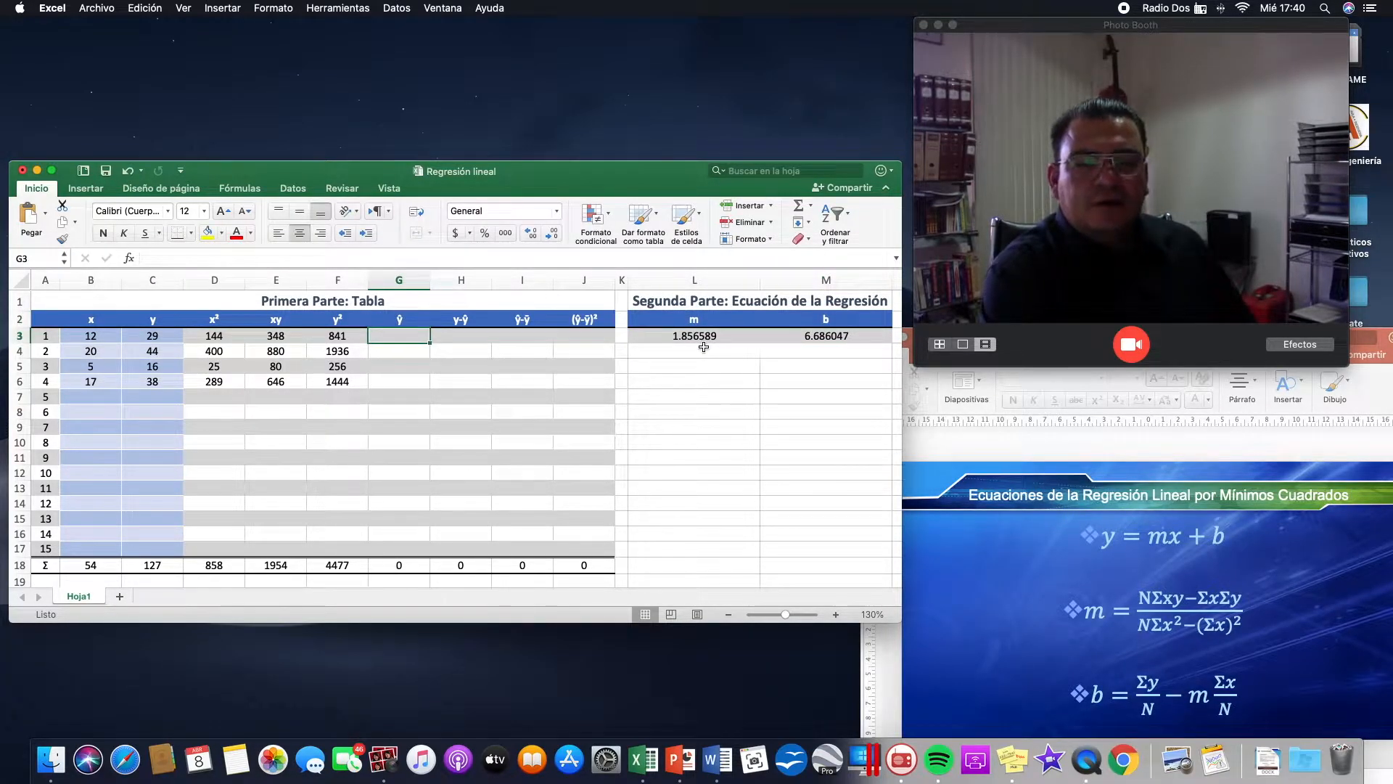
Start the regression equation text in merged cell L4 with =CONCATENAR("ŷ = ", using the copied ŷ symbol.
click(703, 348)
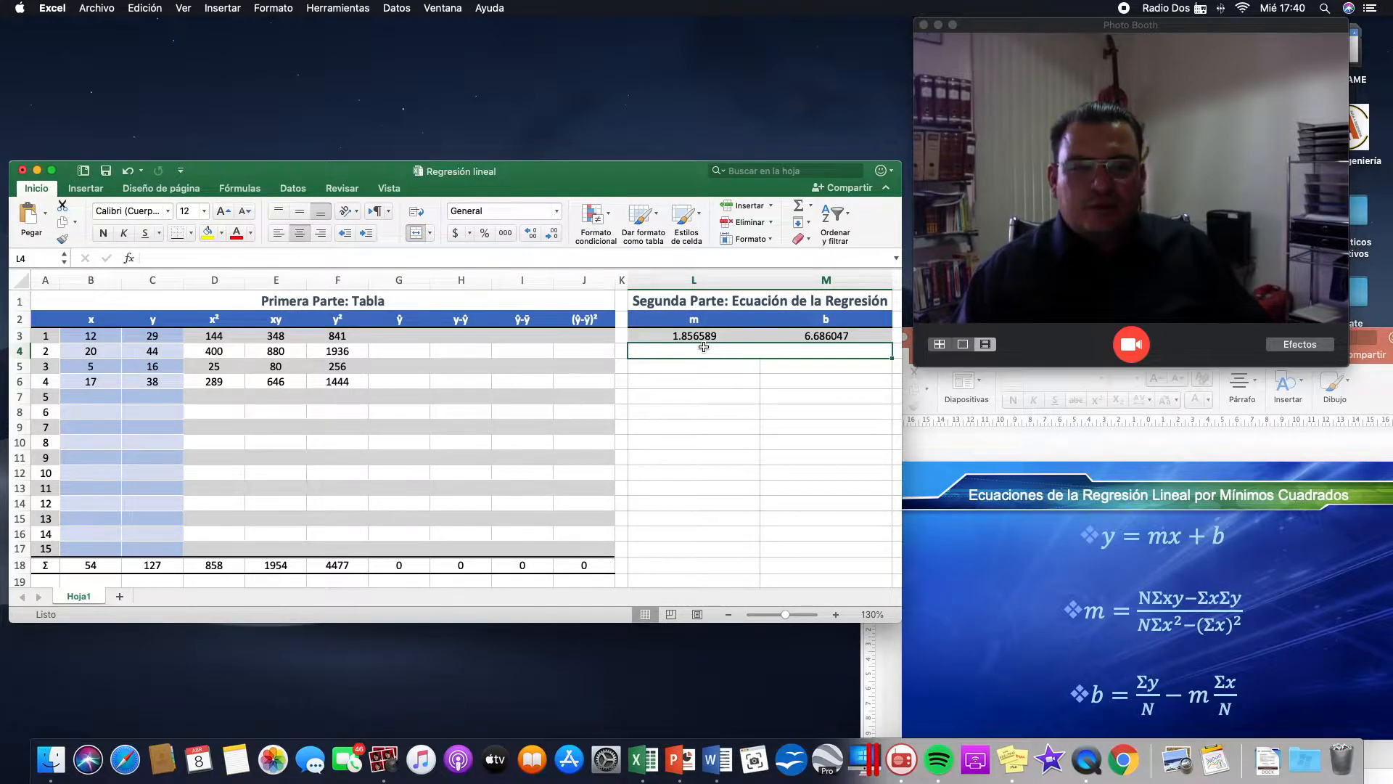
text(=)
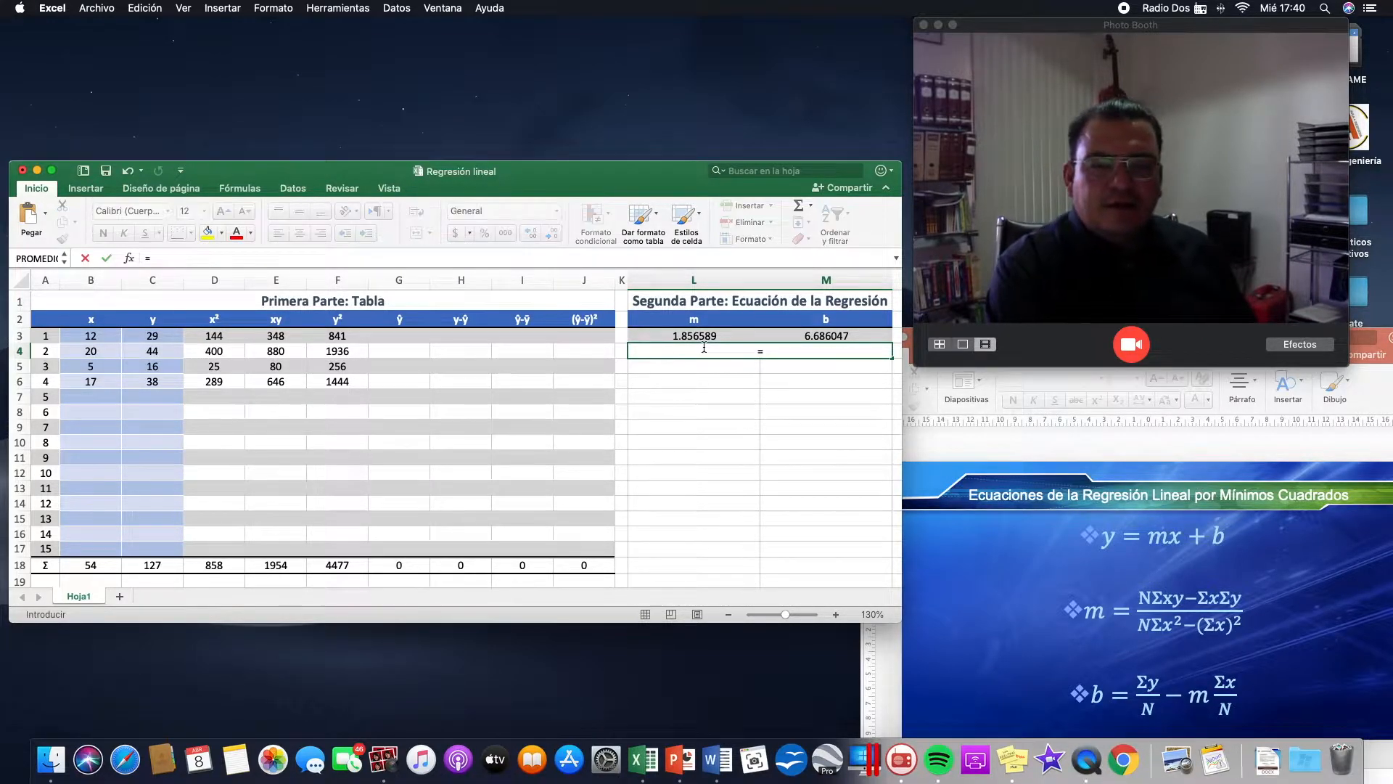
text(co)
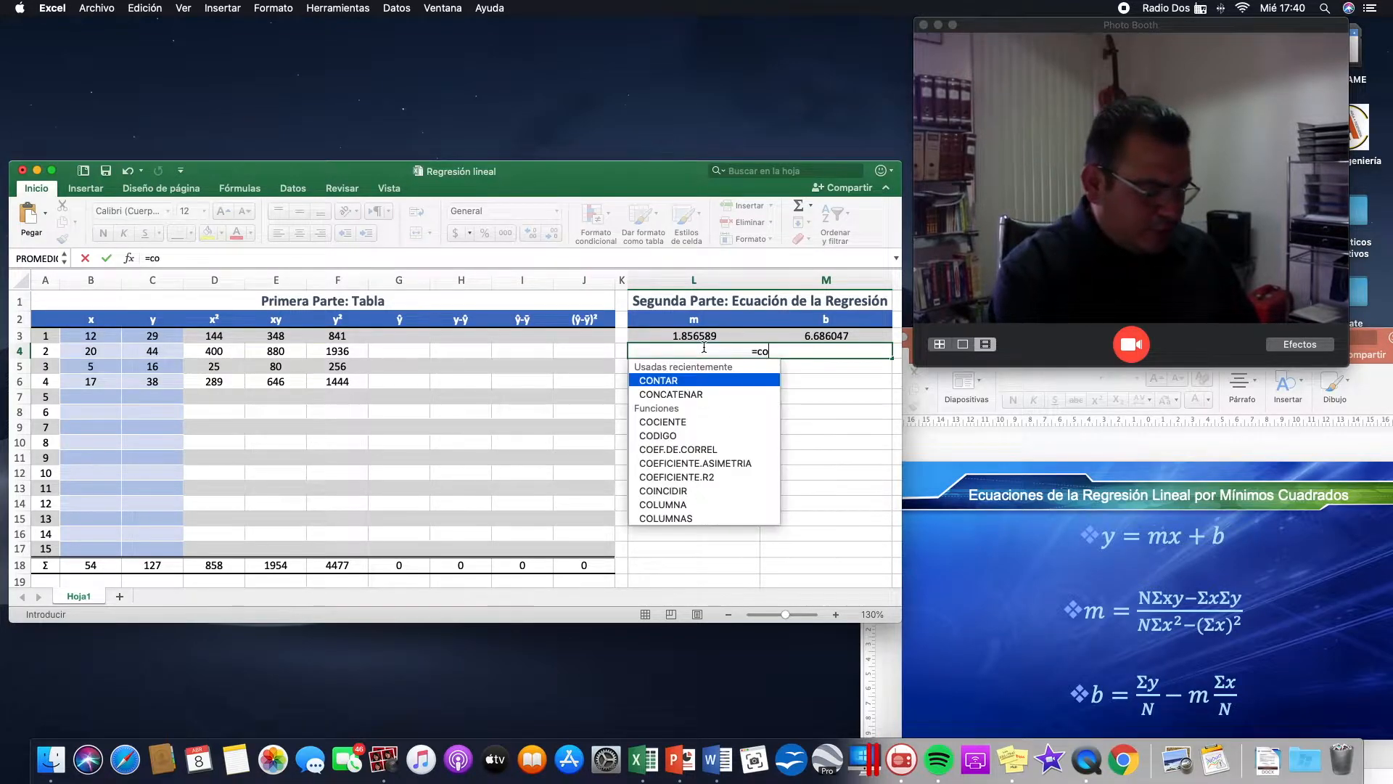
text(ncatenar)
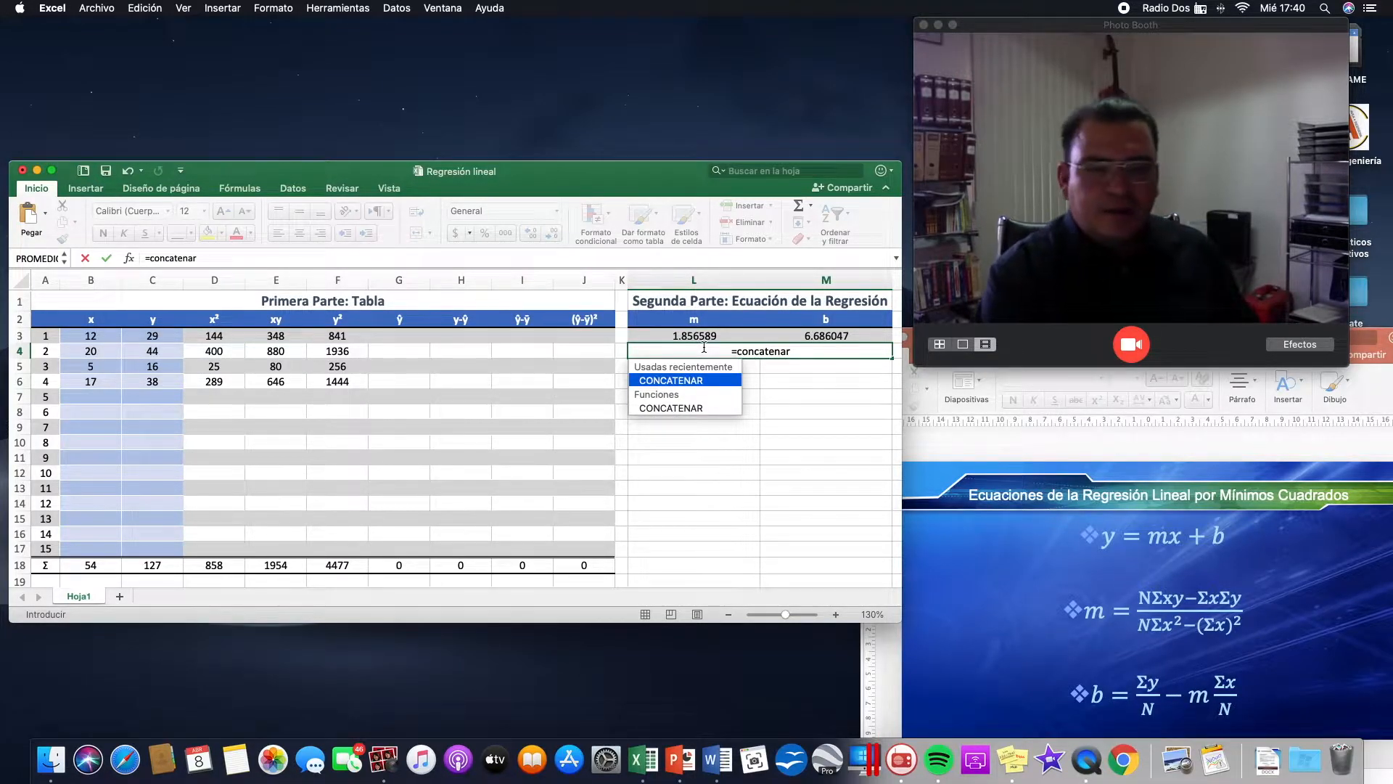
text(()
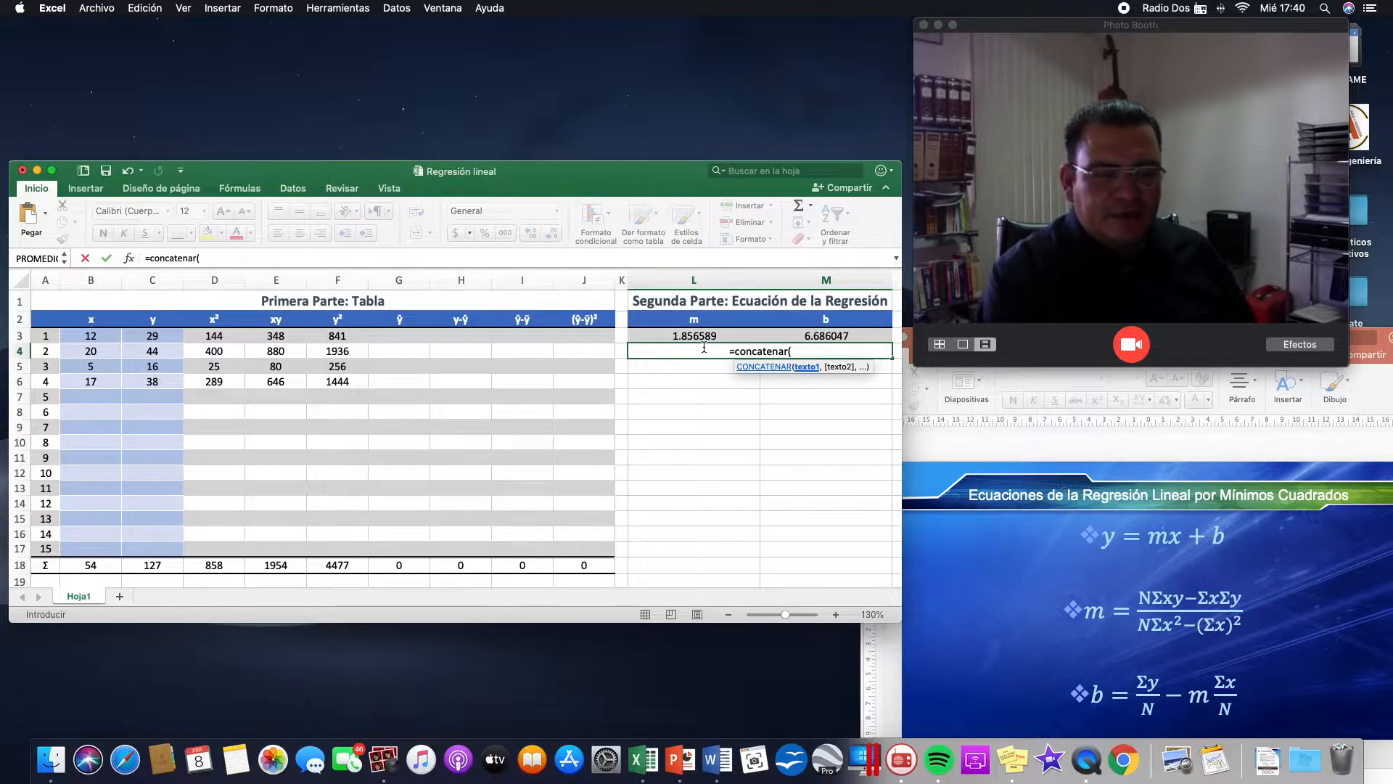
text(")
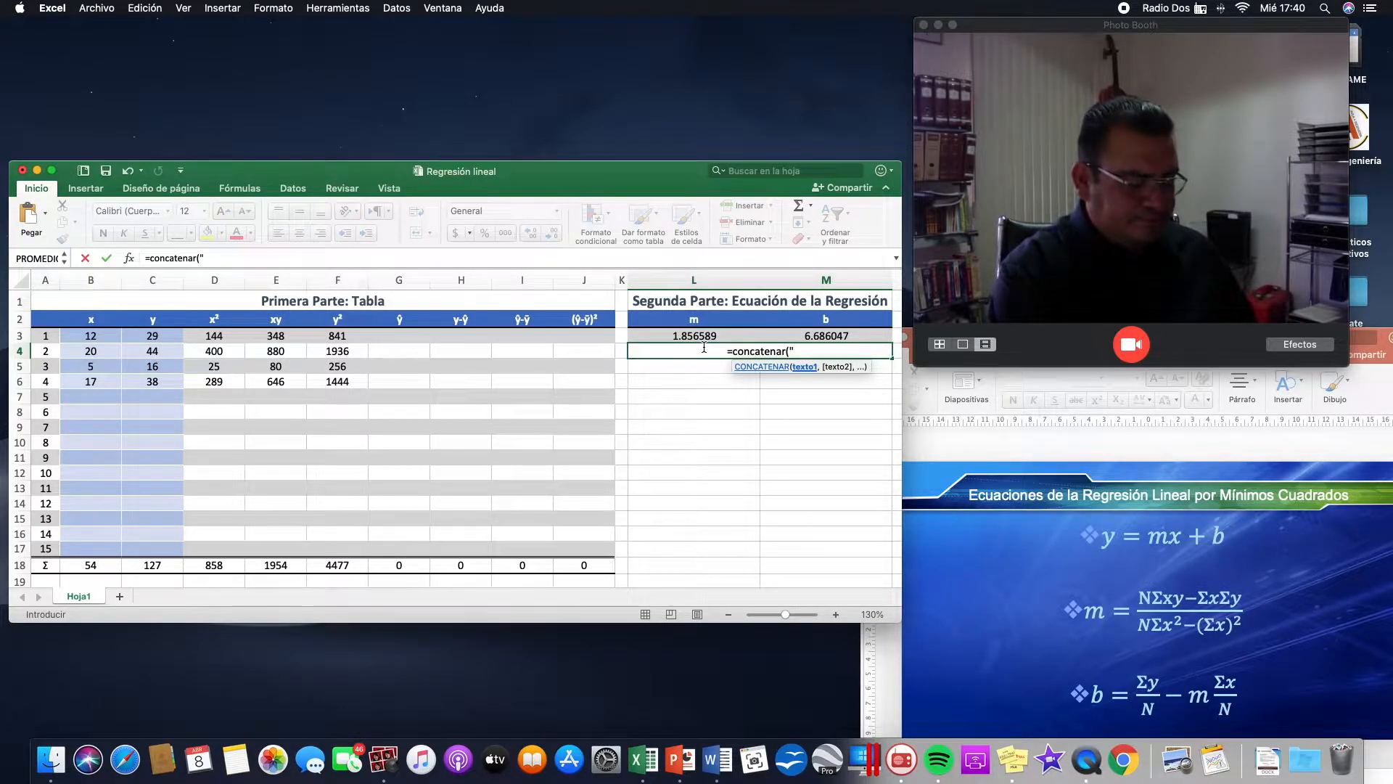
text(ŷ)
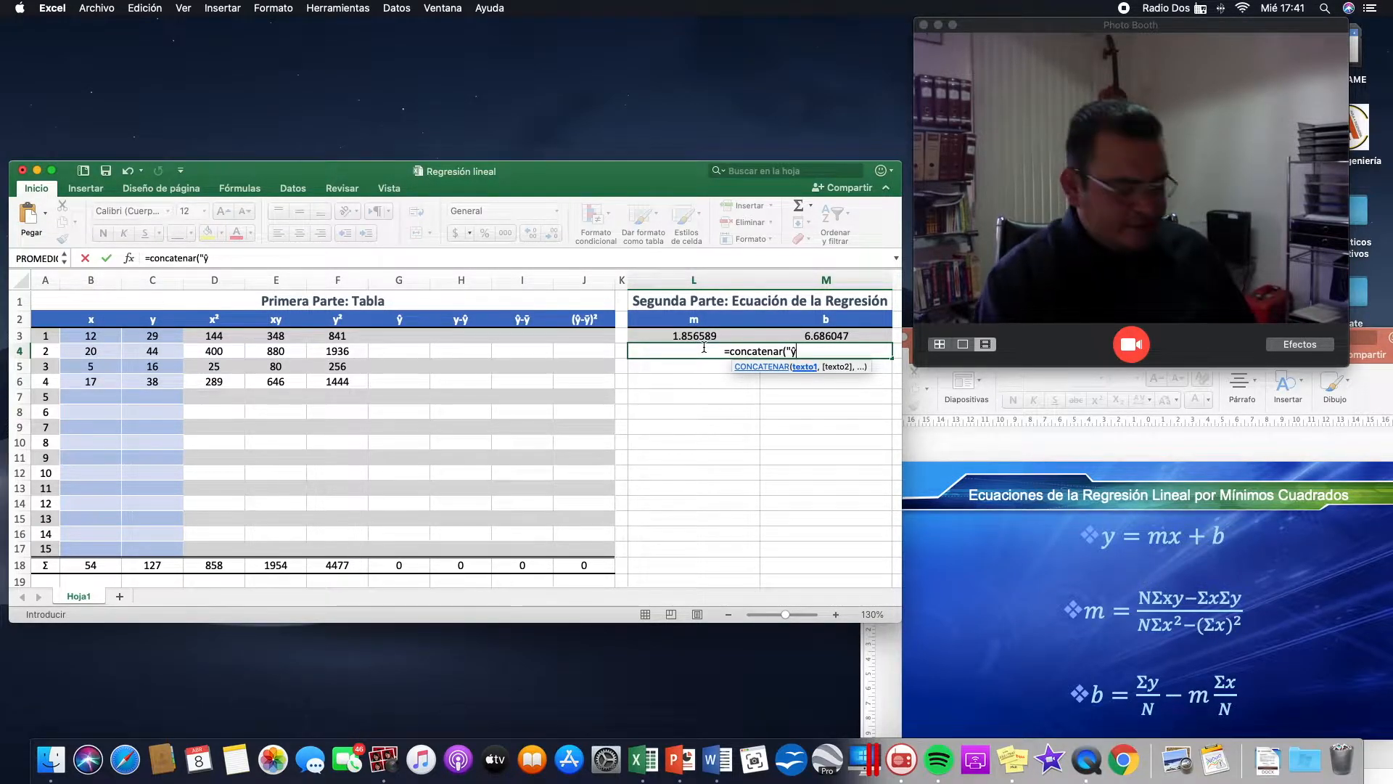
text( =)
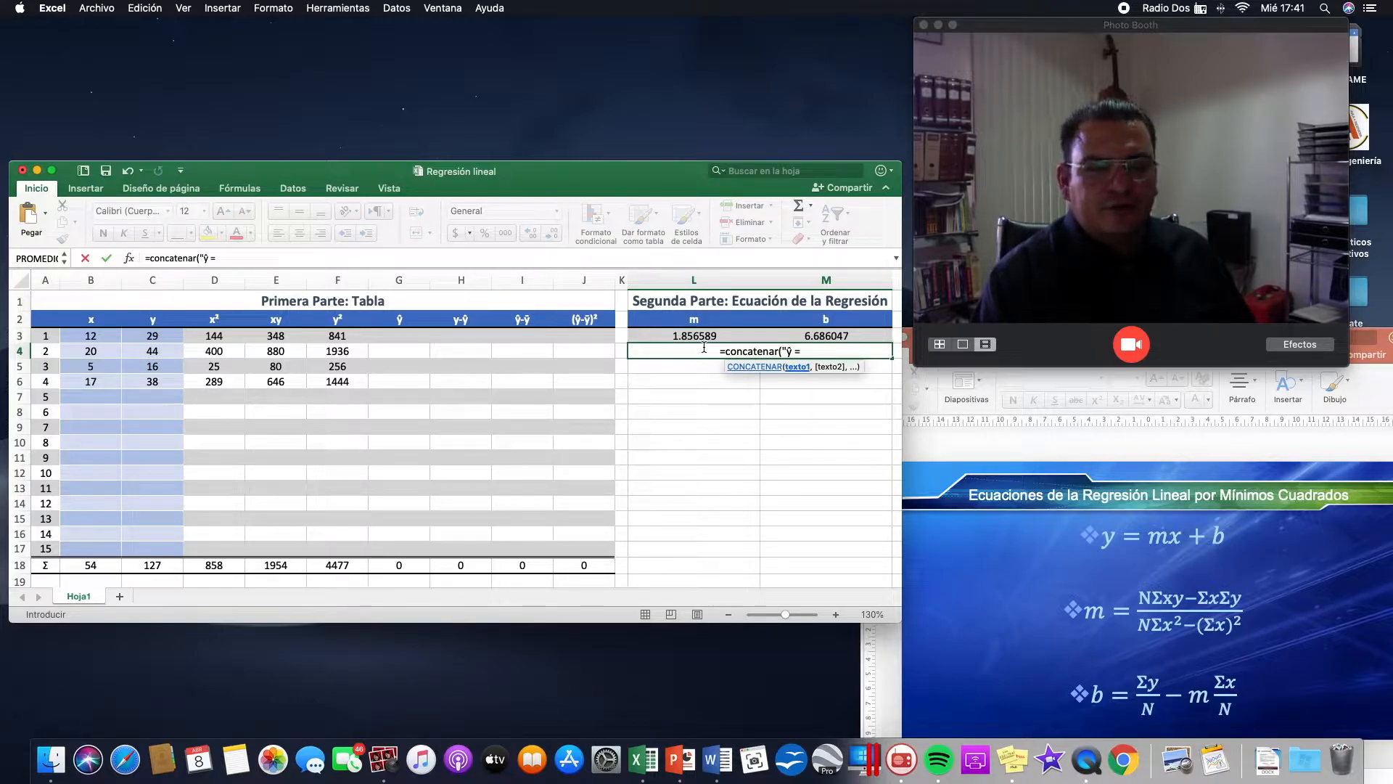
text( ")
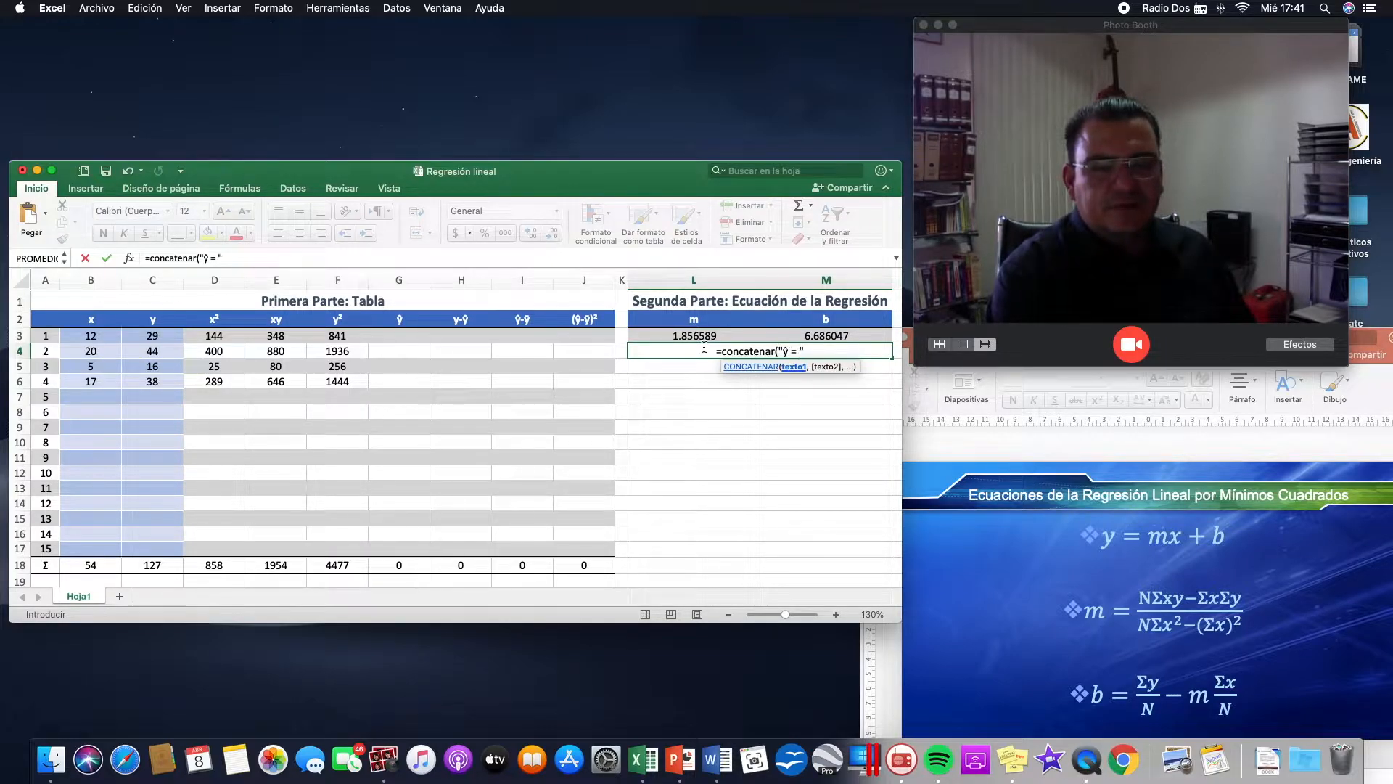
text(,)
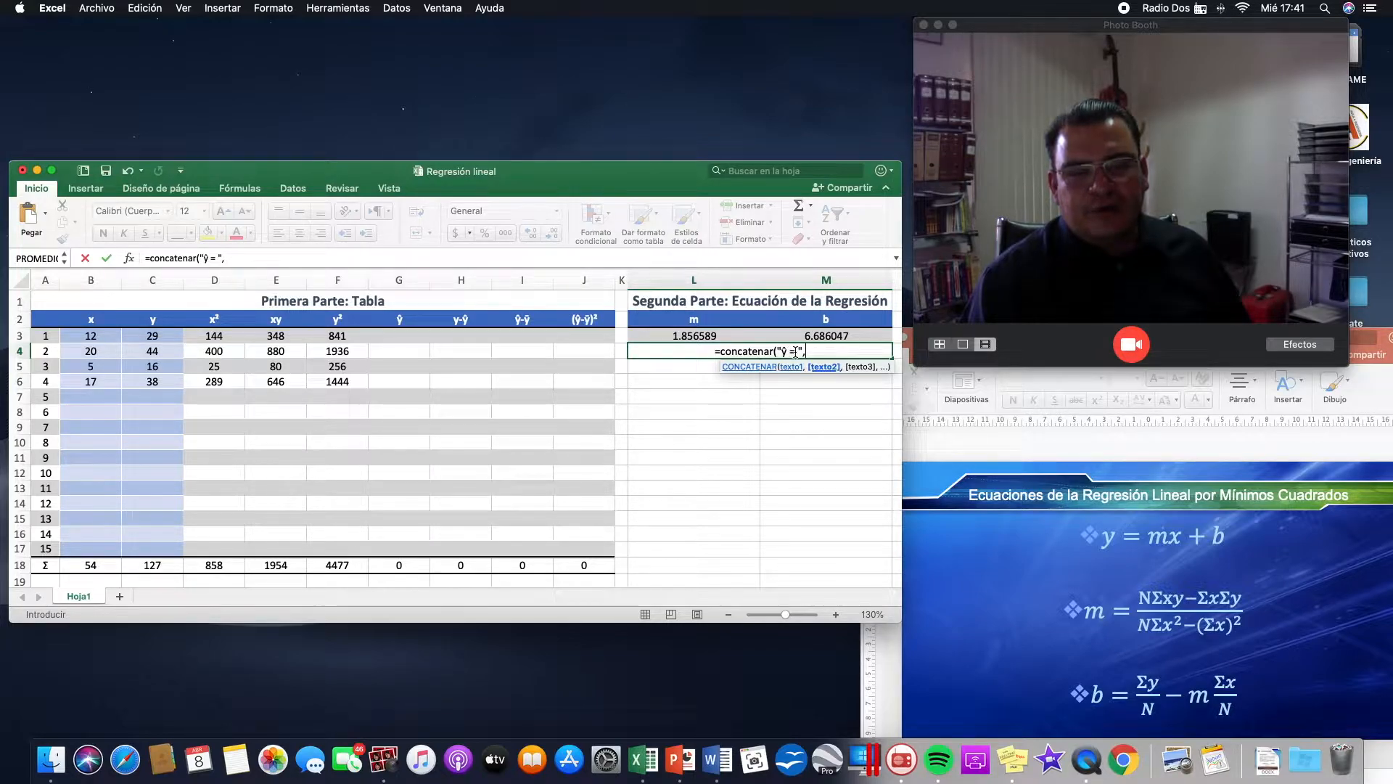
Continue the CONCATENAR formula in L4 with the slope cell L3 followed by the text "x + ".
click(686, 336)
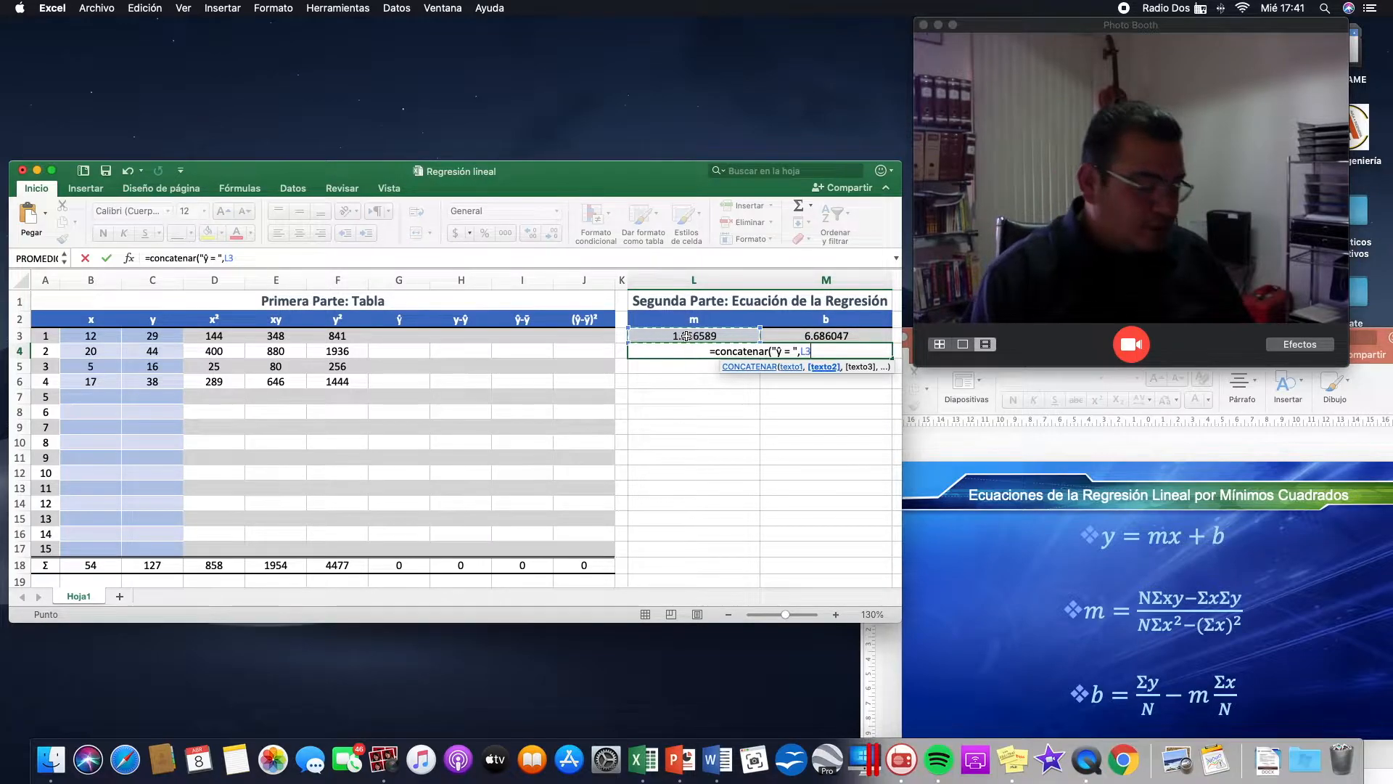
text(,)
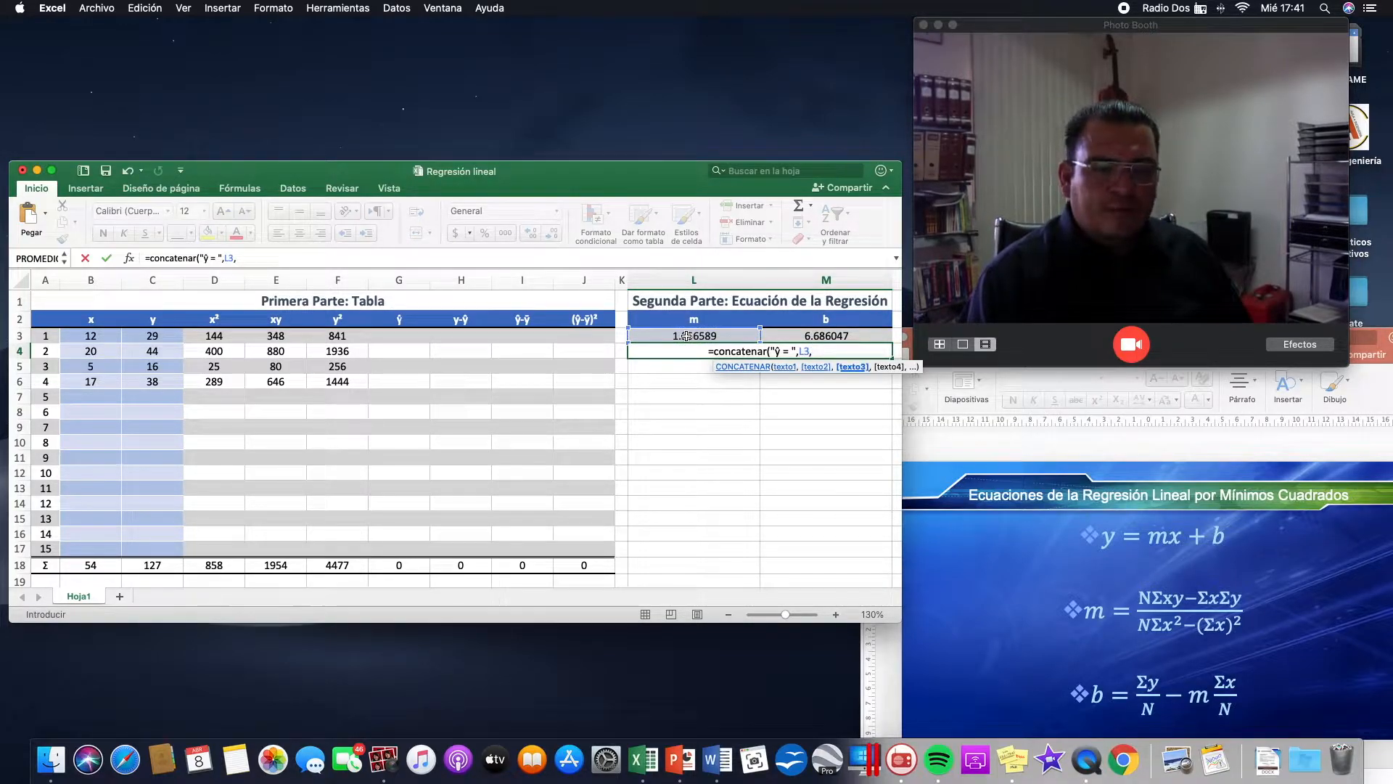
text(")
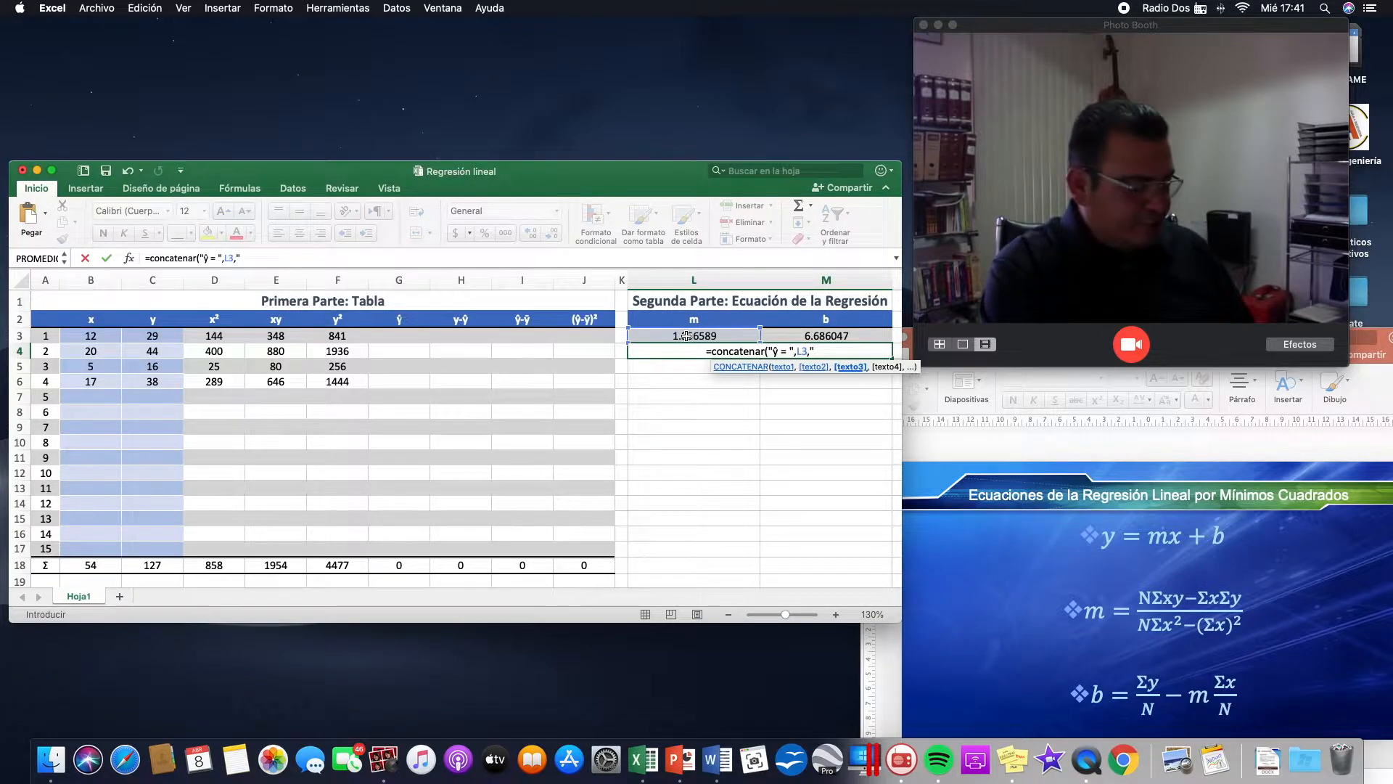
text( *)
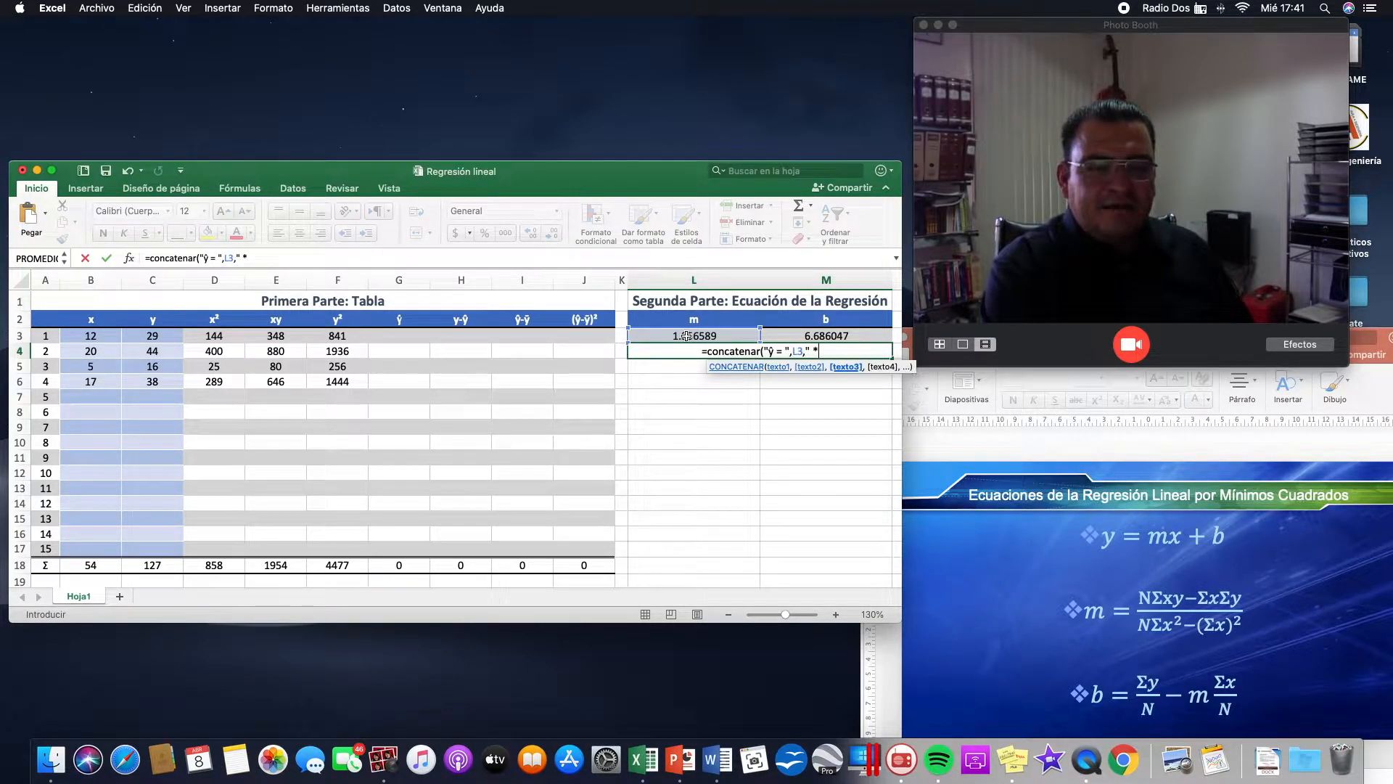
key(BackSpace)
text(+)
key(BackSpace)
key(BackSpace)
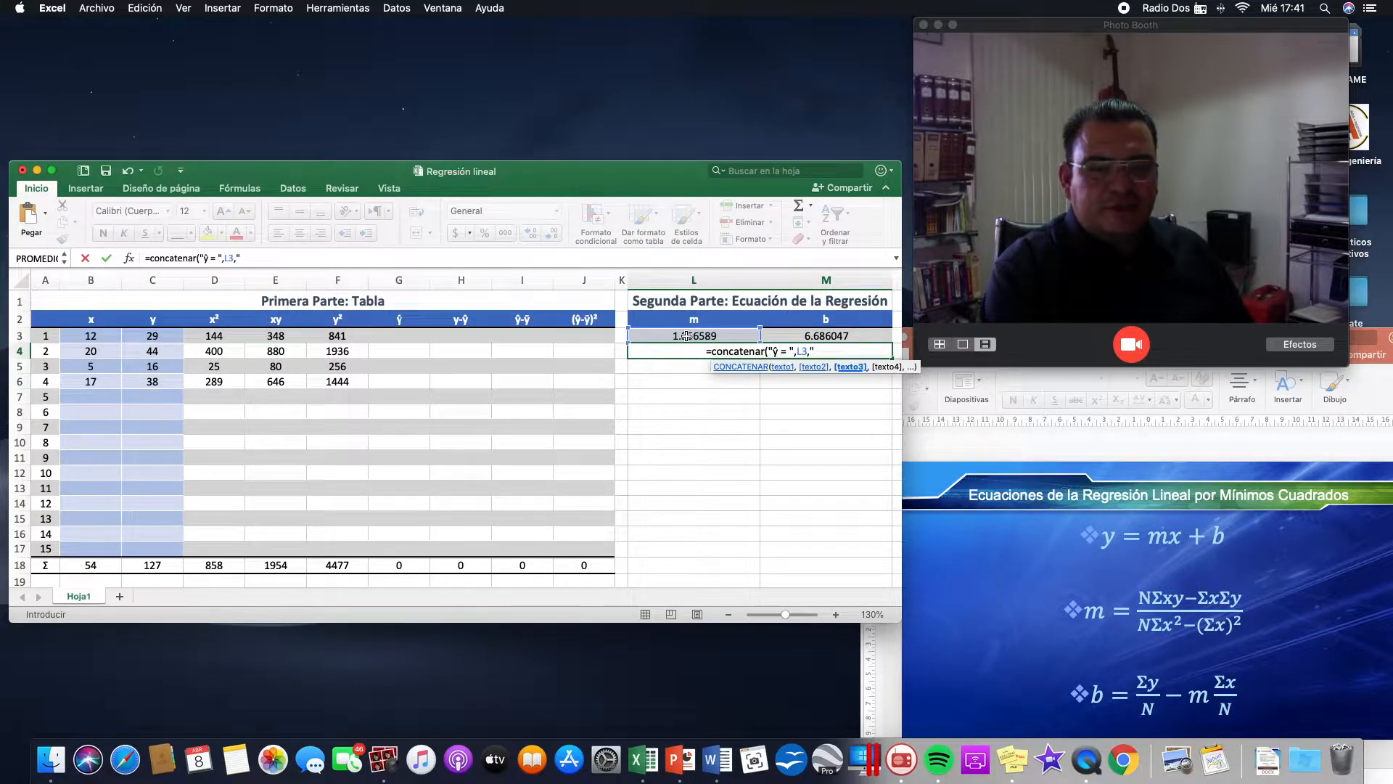
text(x)
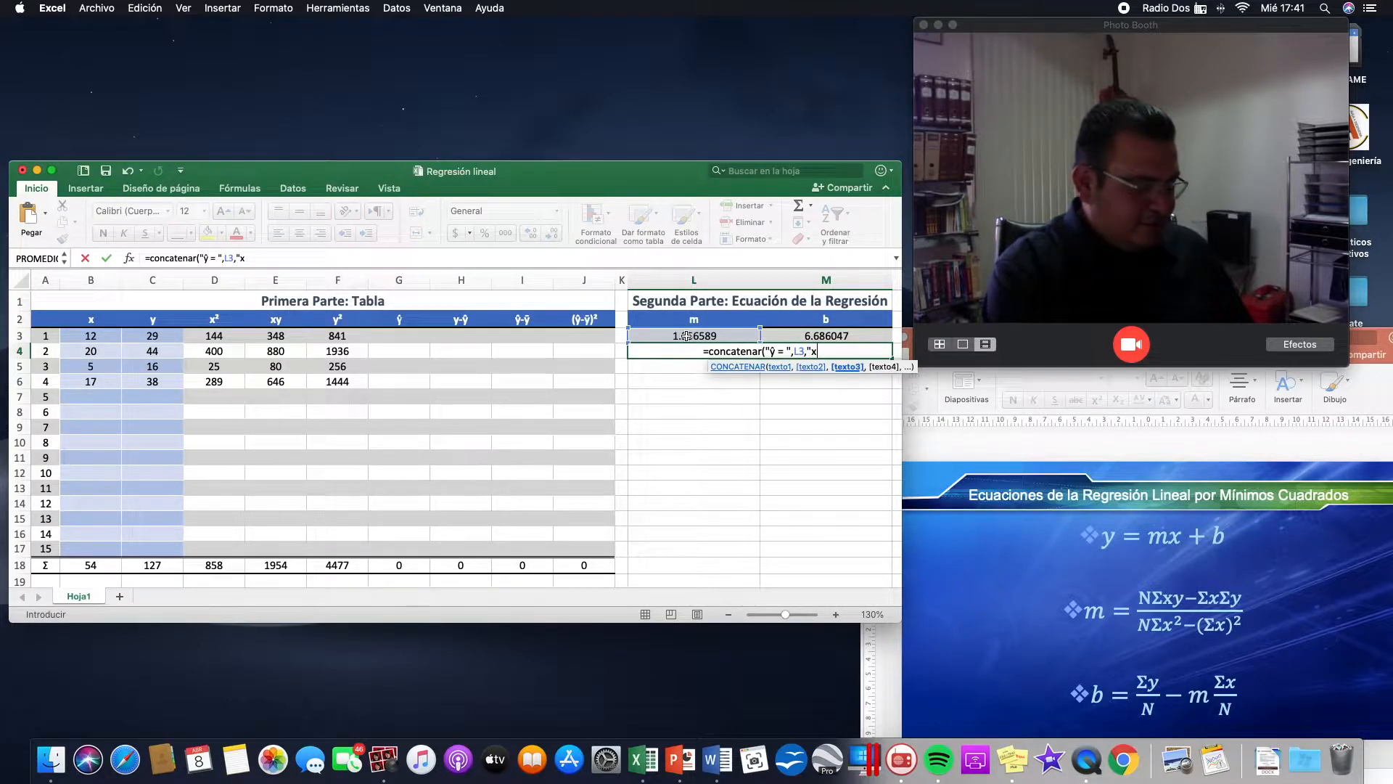
text( + )
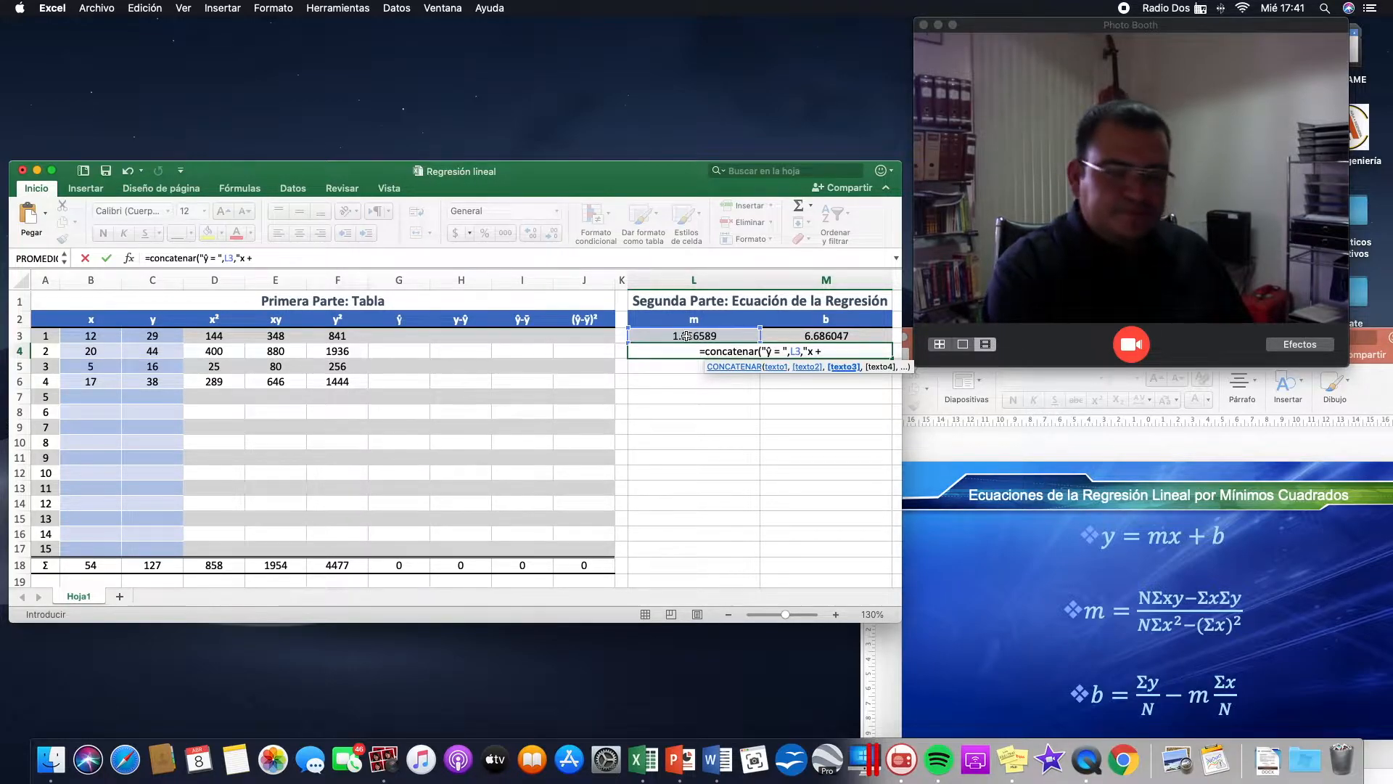
text(")
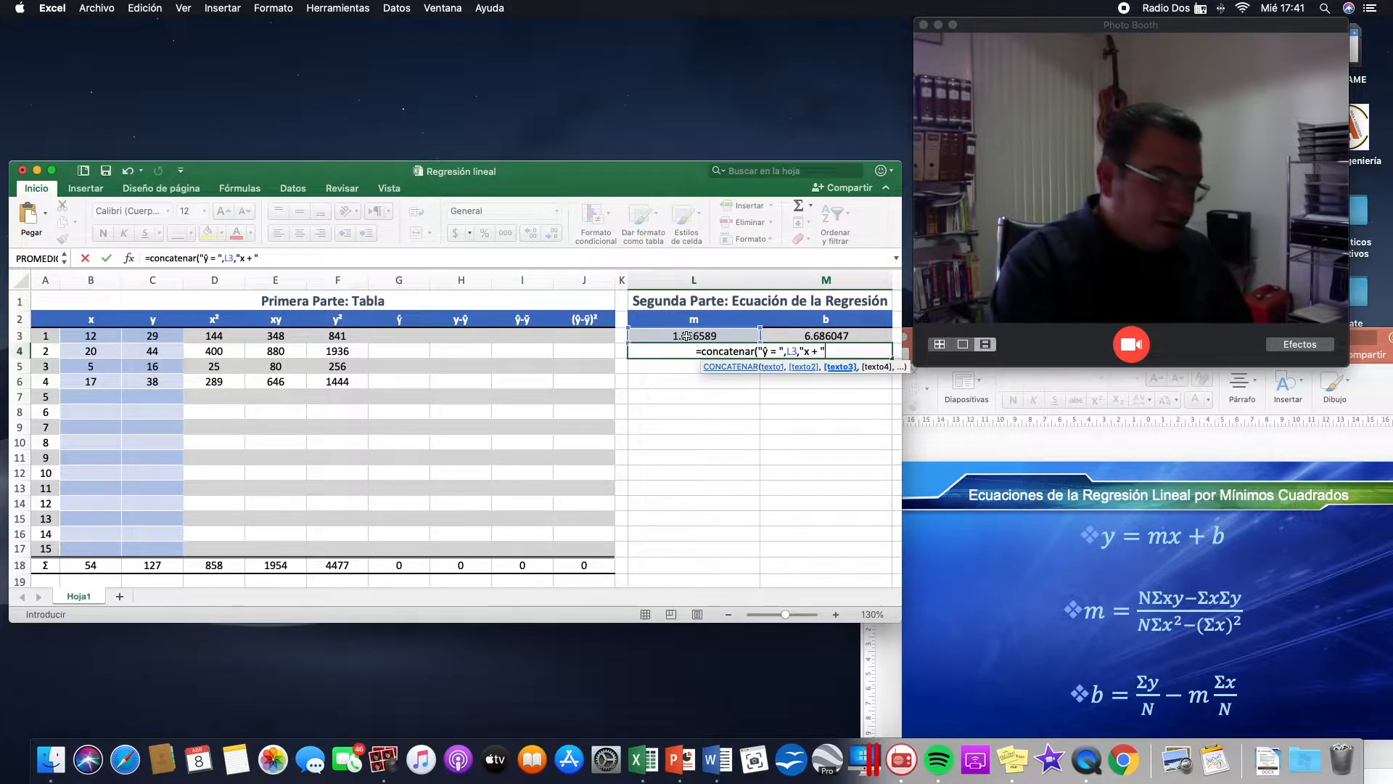
text(,)
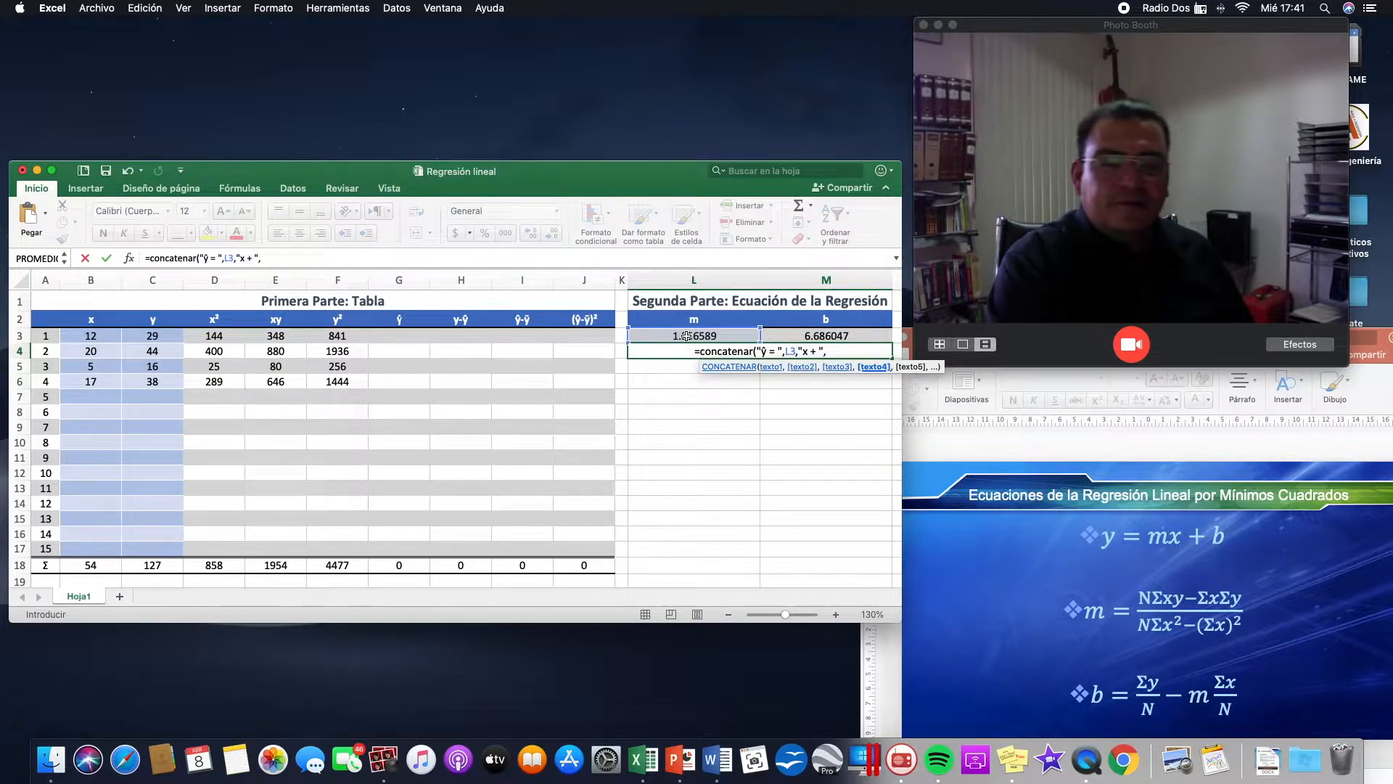
Finish the CONCATENAR formula in L4 with the intercept cell M3 as last argument and enter it.
click(833, 336)
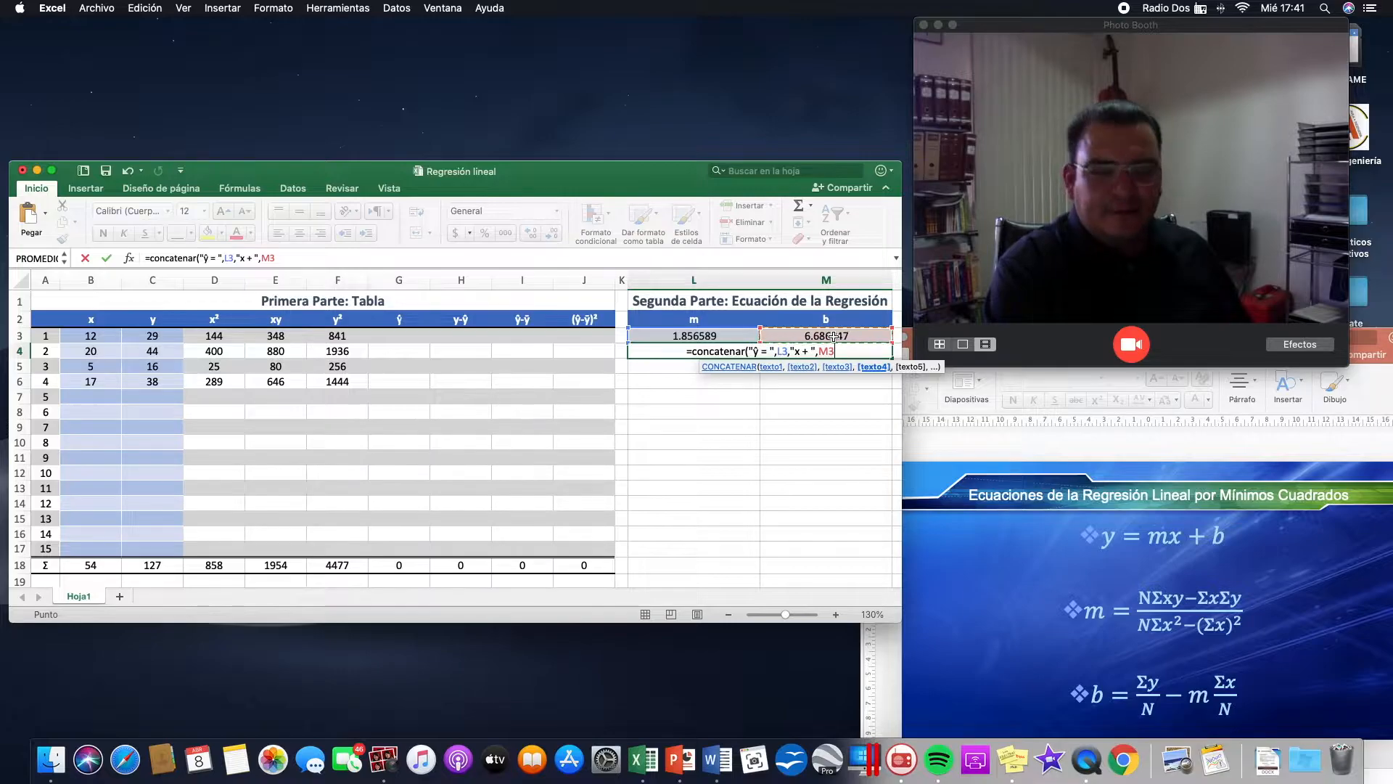
text())
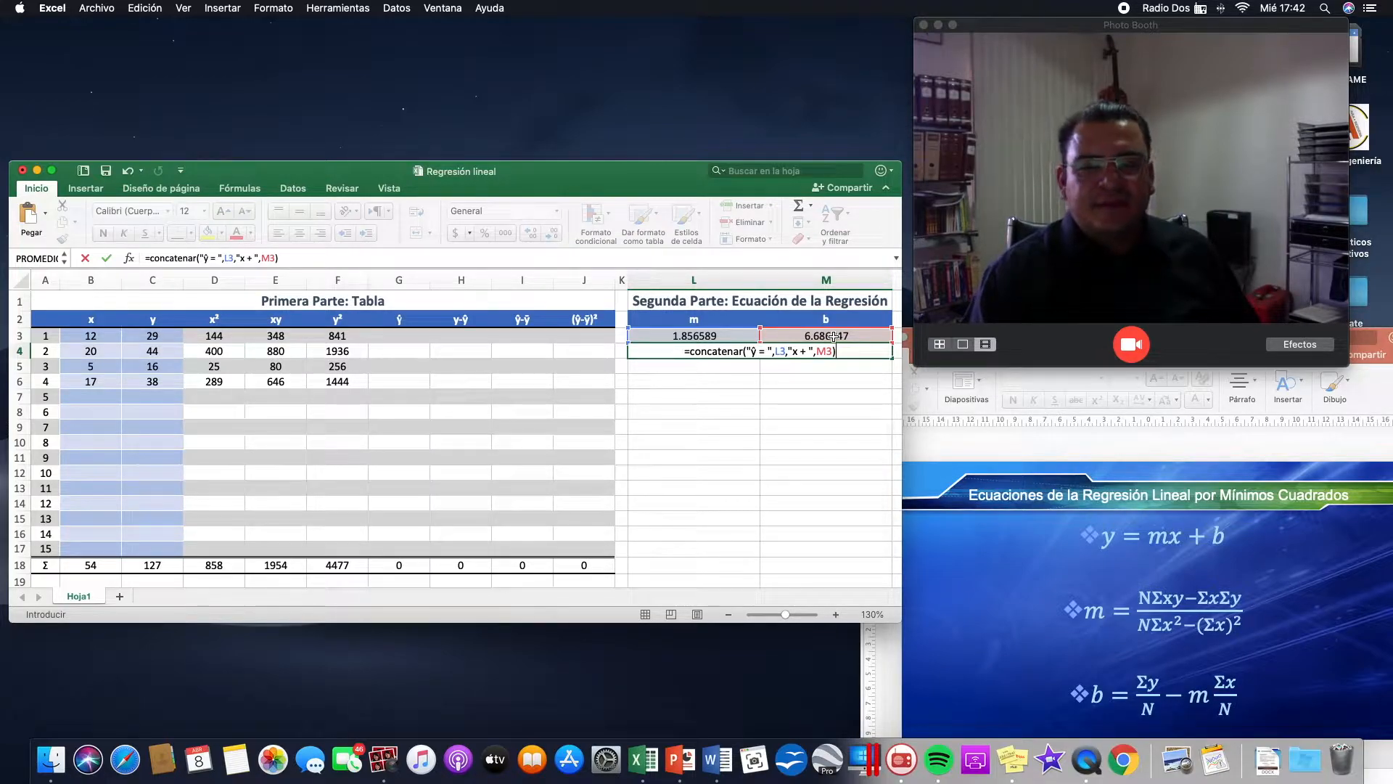
key(Return)
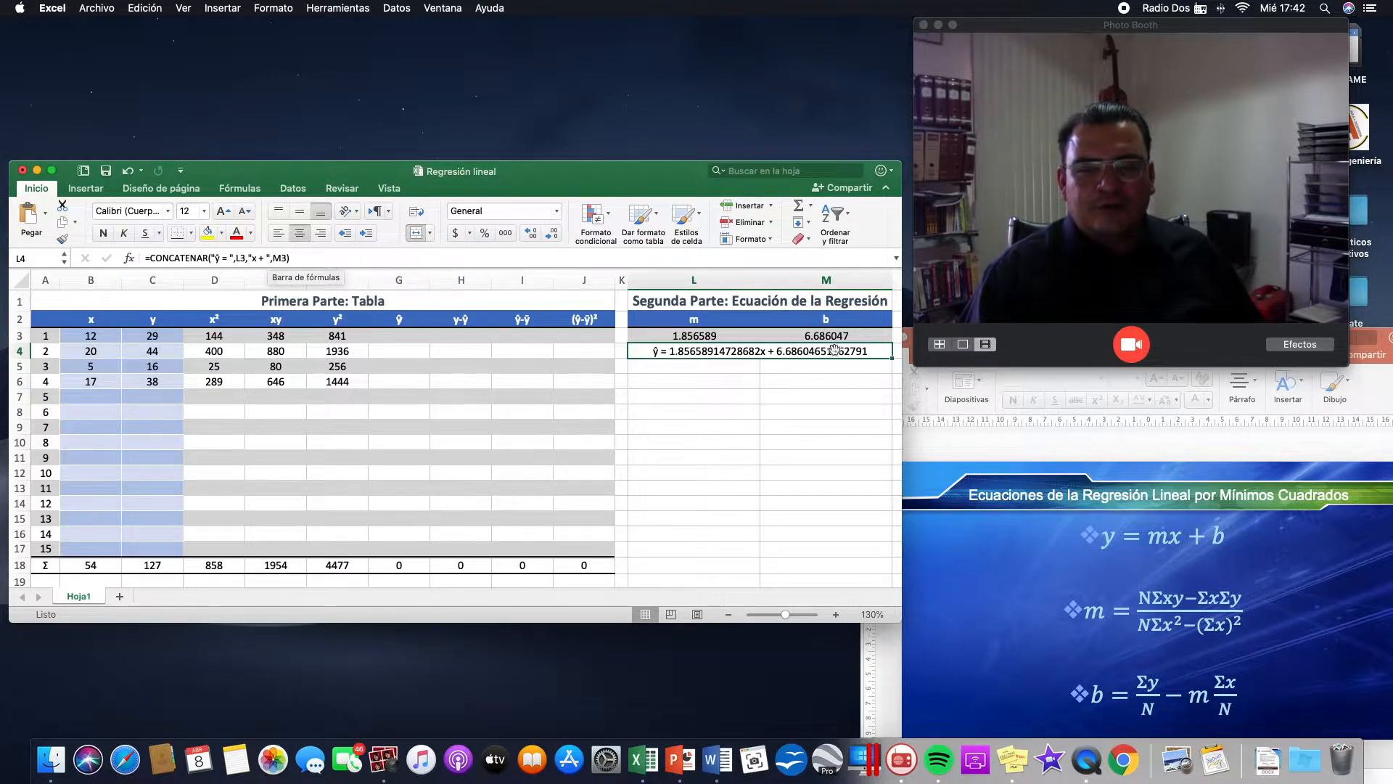
Increase the displayed decimals of the m and b values in L3:M3 to 14 places and reselect the equation in L4.
scroll(825, 388, right, 1)
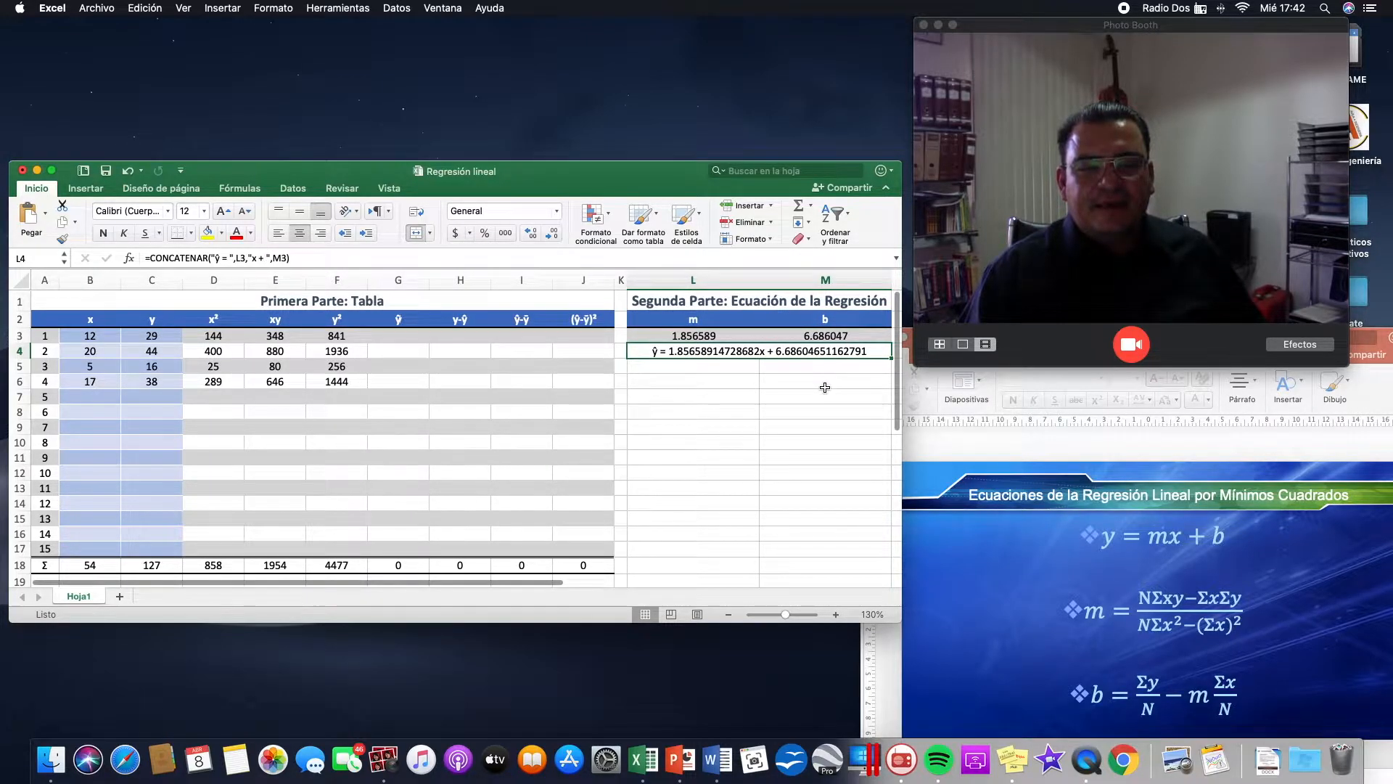
drag(731, 338, 780, 340)
click(798, 393)
click(723, 353)
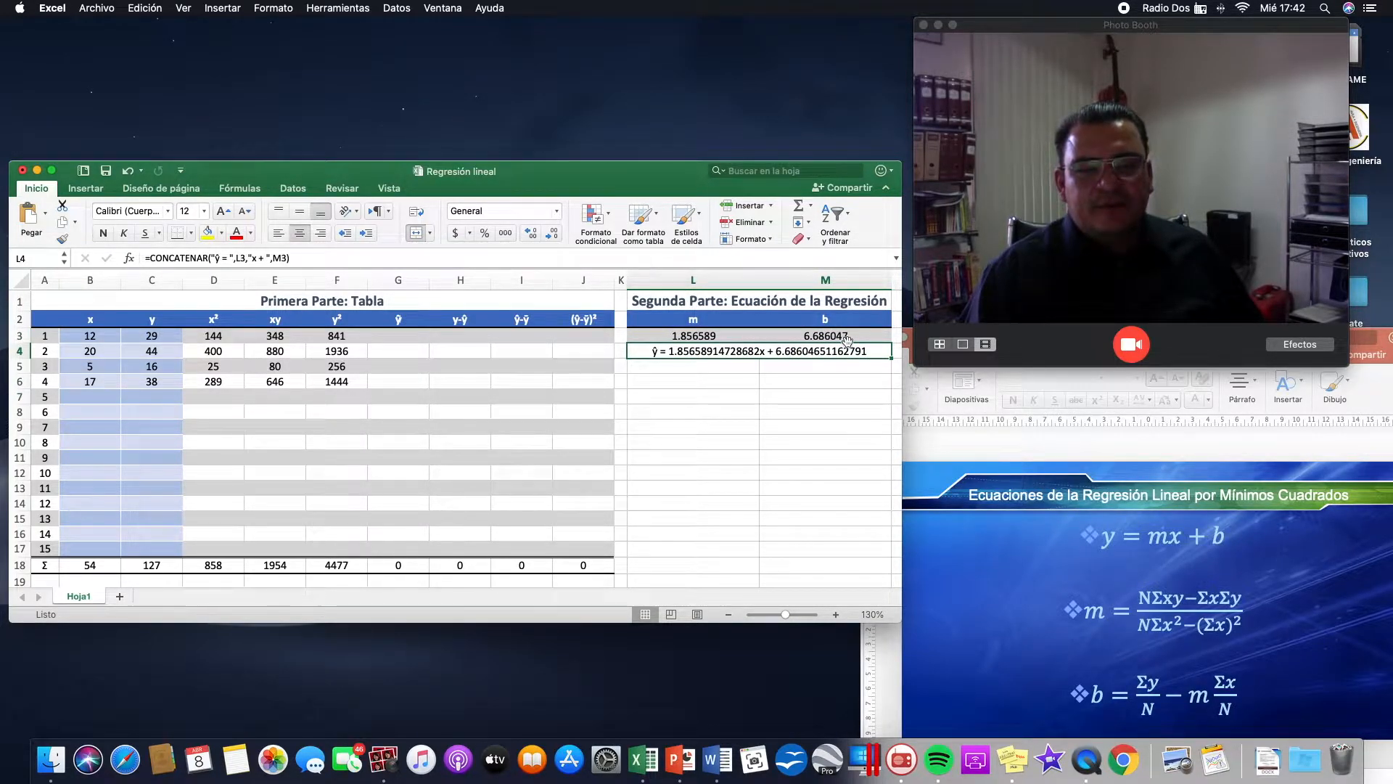
drag(833, 337, 711, 336)
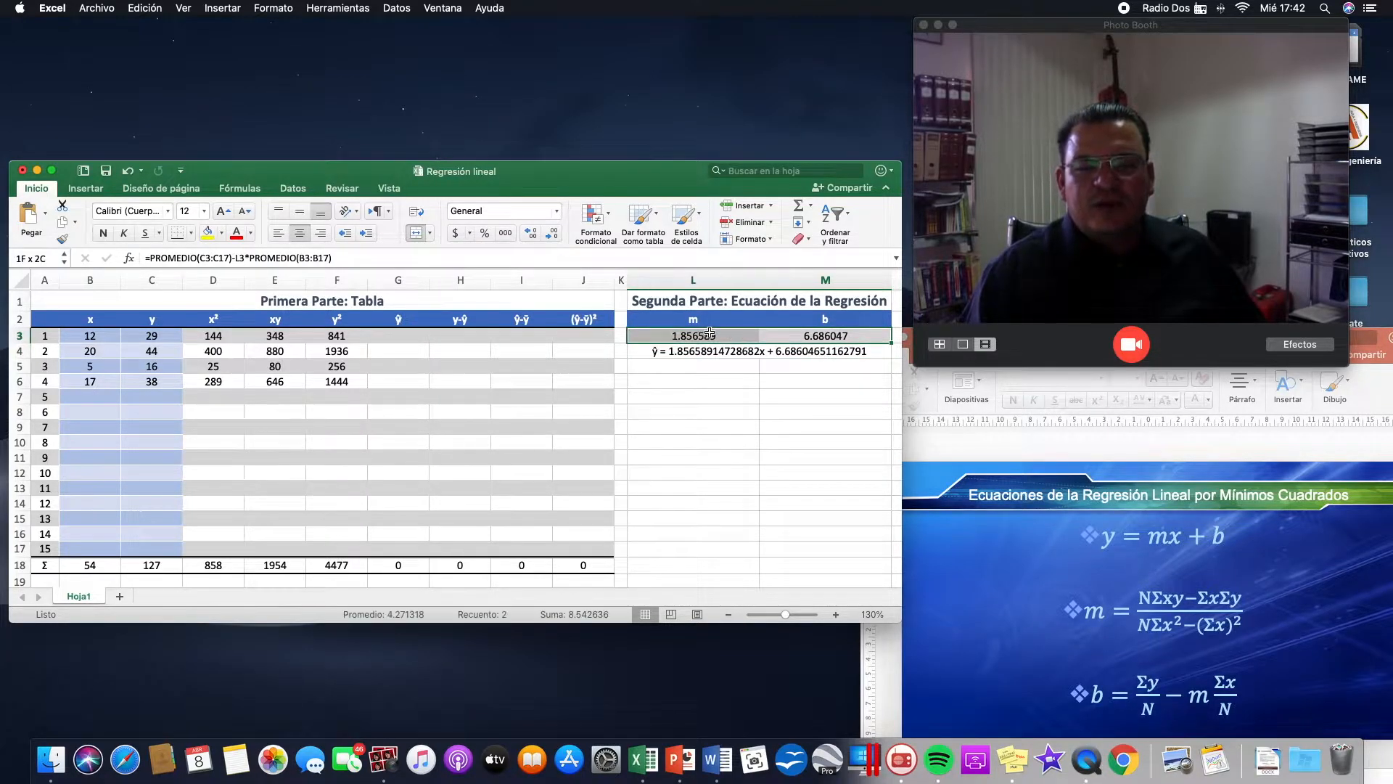
click(535, 235)
click(538, 238)
click(538, 238)
click(537, 238)
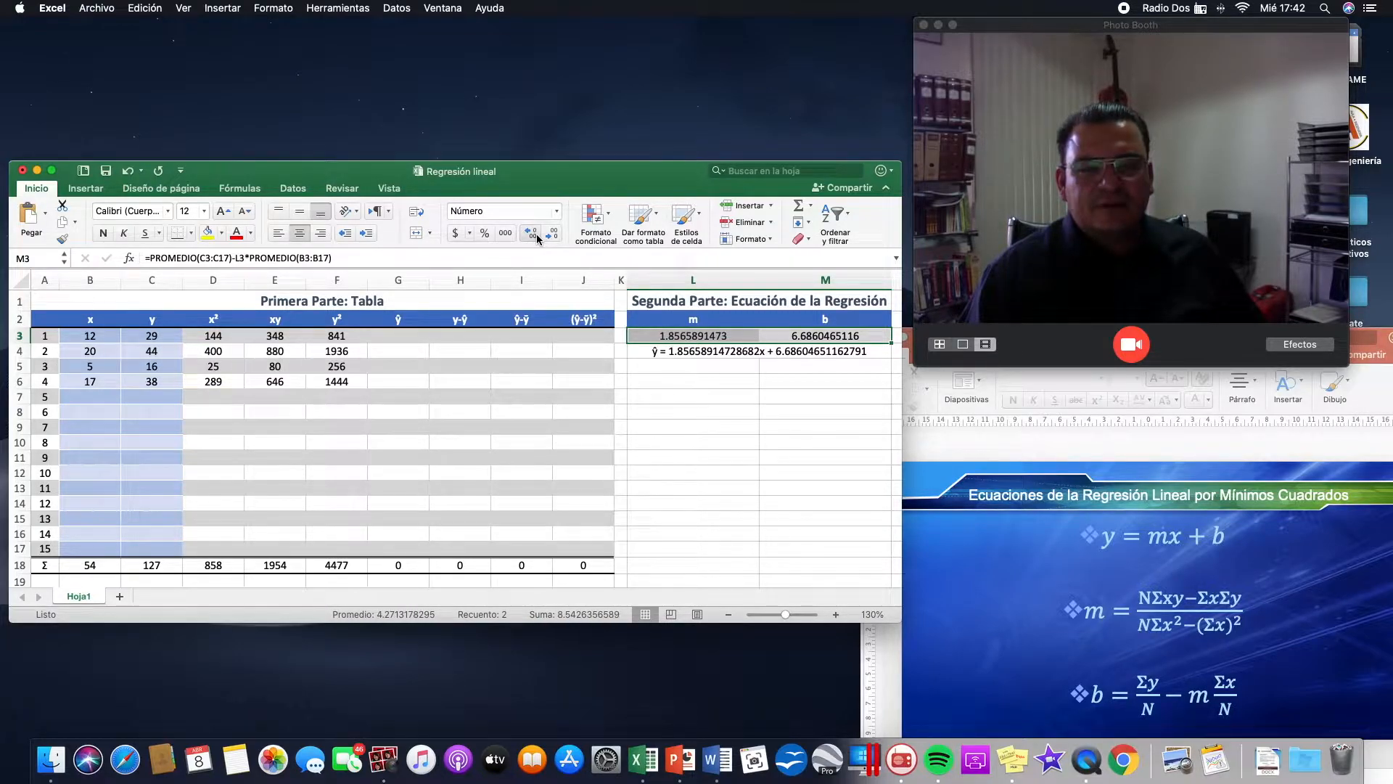
click(538, 238)
click(537, 238)
click(538, 238)
click(537, 238)
click(739, 356)
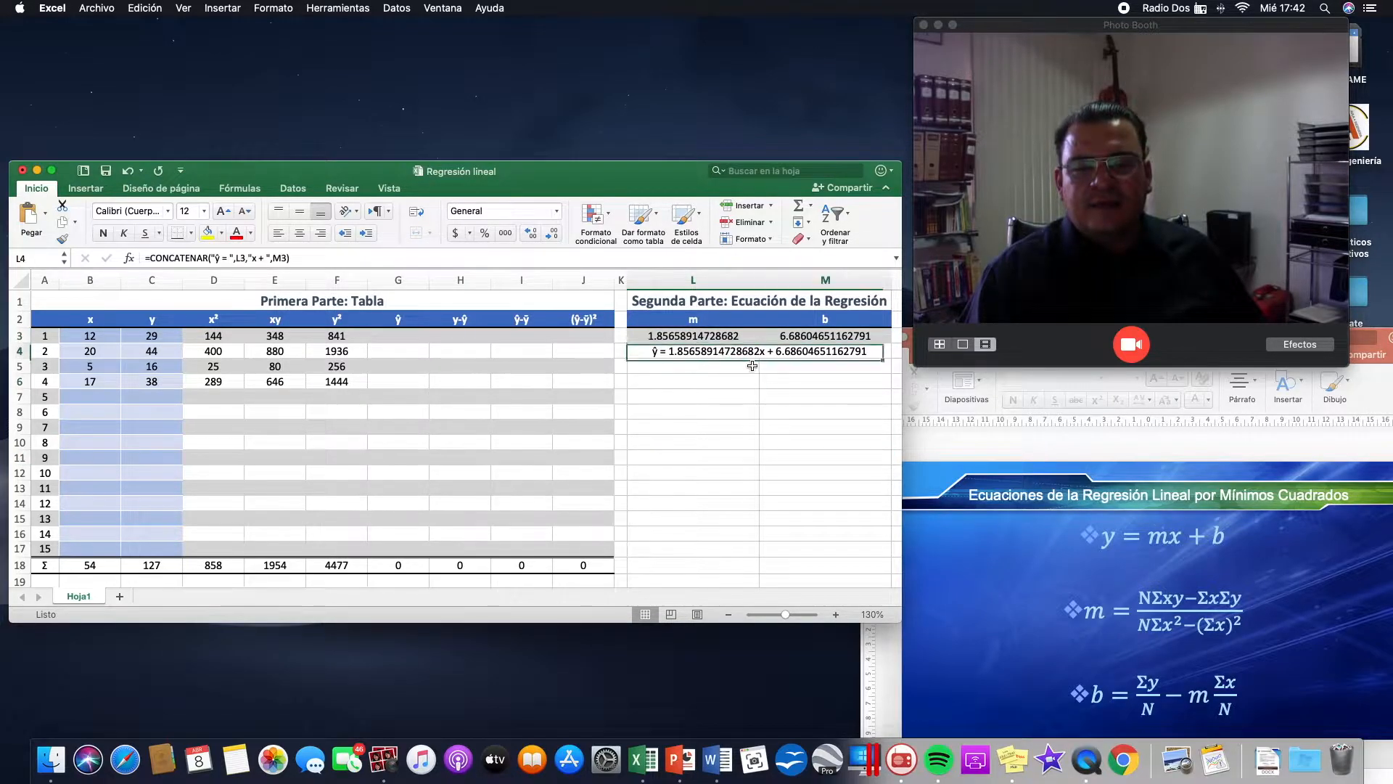
Start the ŷ formula in cell G3 with =SI(B3="","", to leave it blank when x is empty.
scroll(778, 377, right, 1)
scroll(778, 377, left, 1)
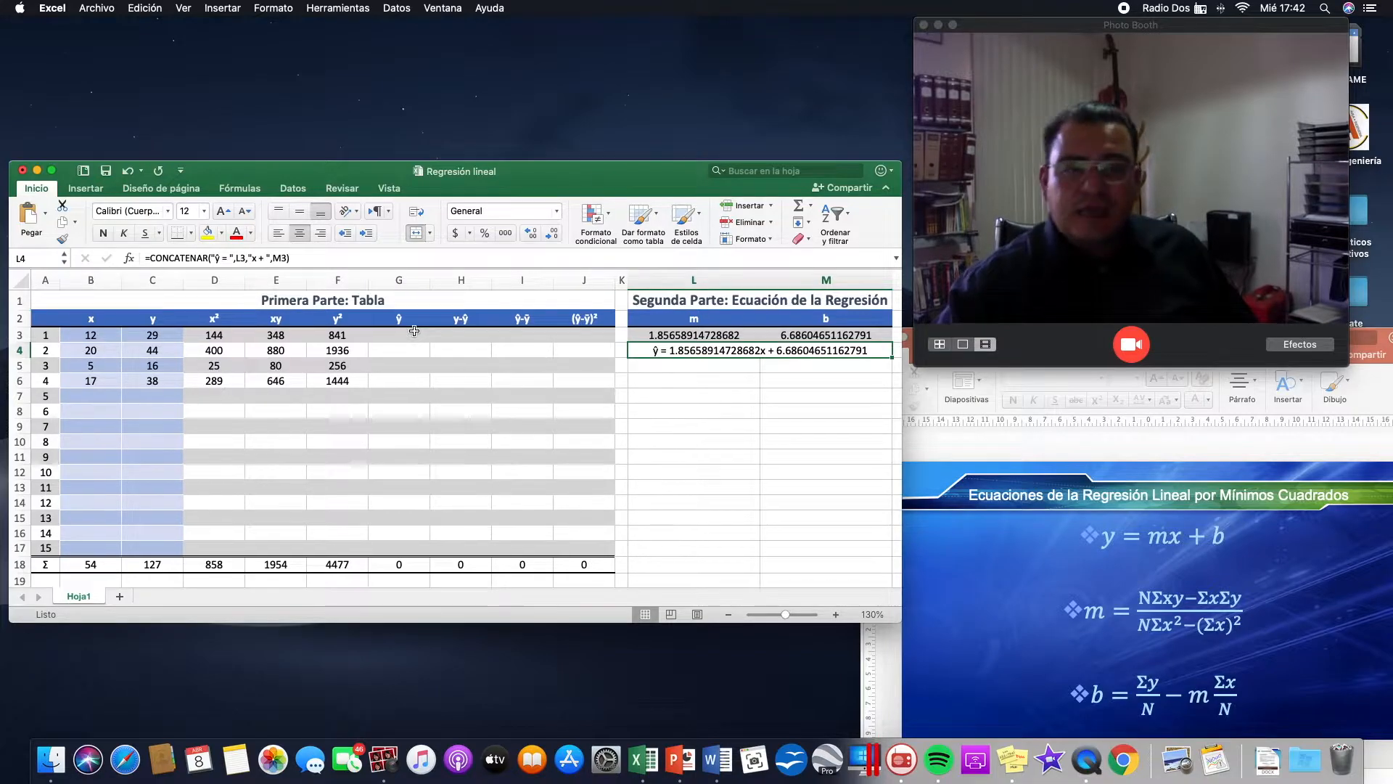
scroll(413, 331, right, 1)
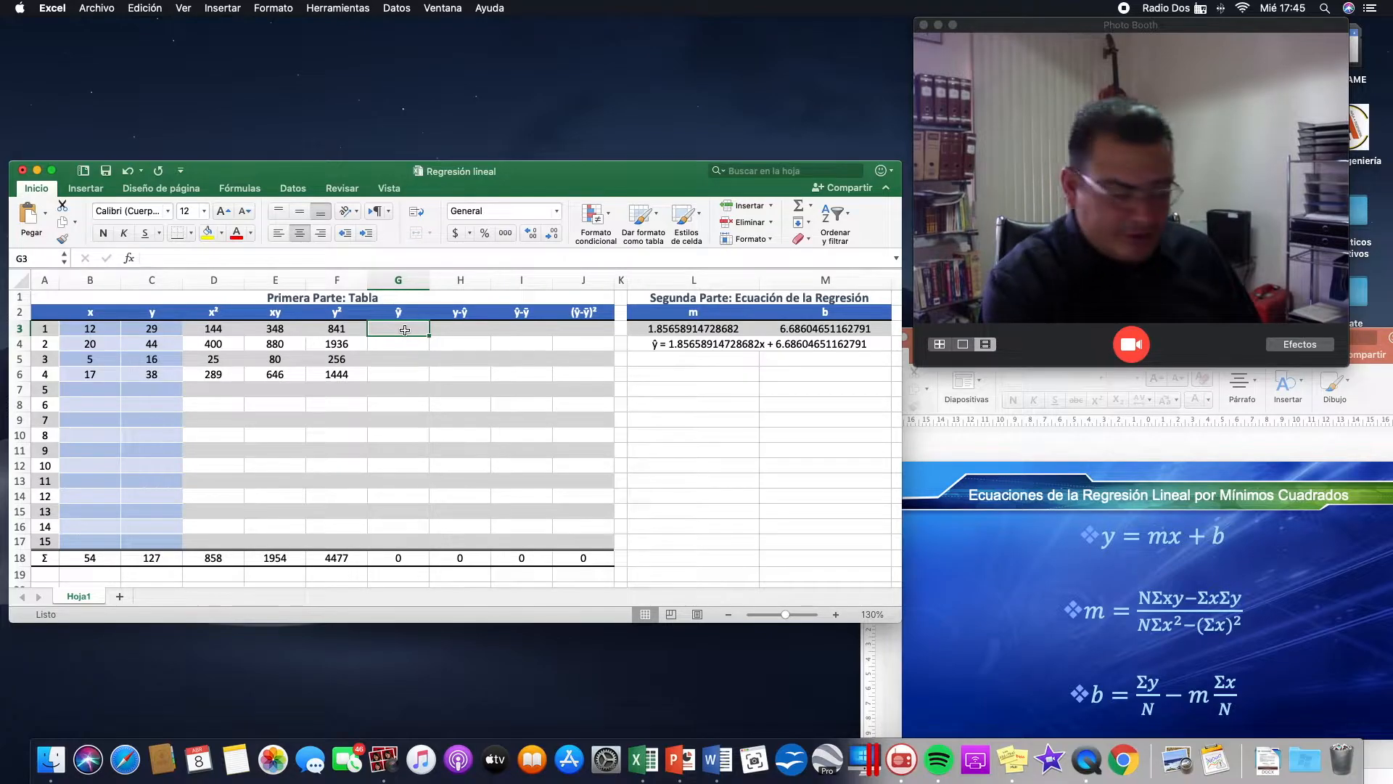
text(=si)
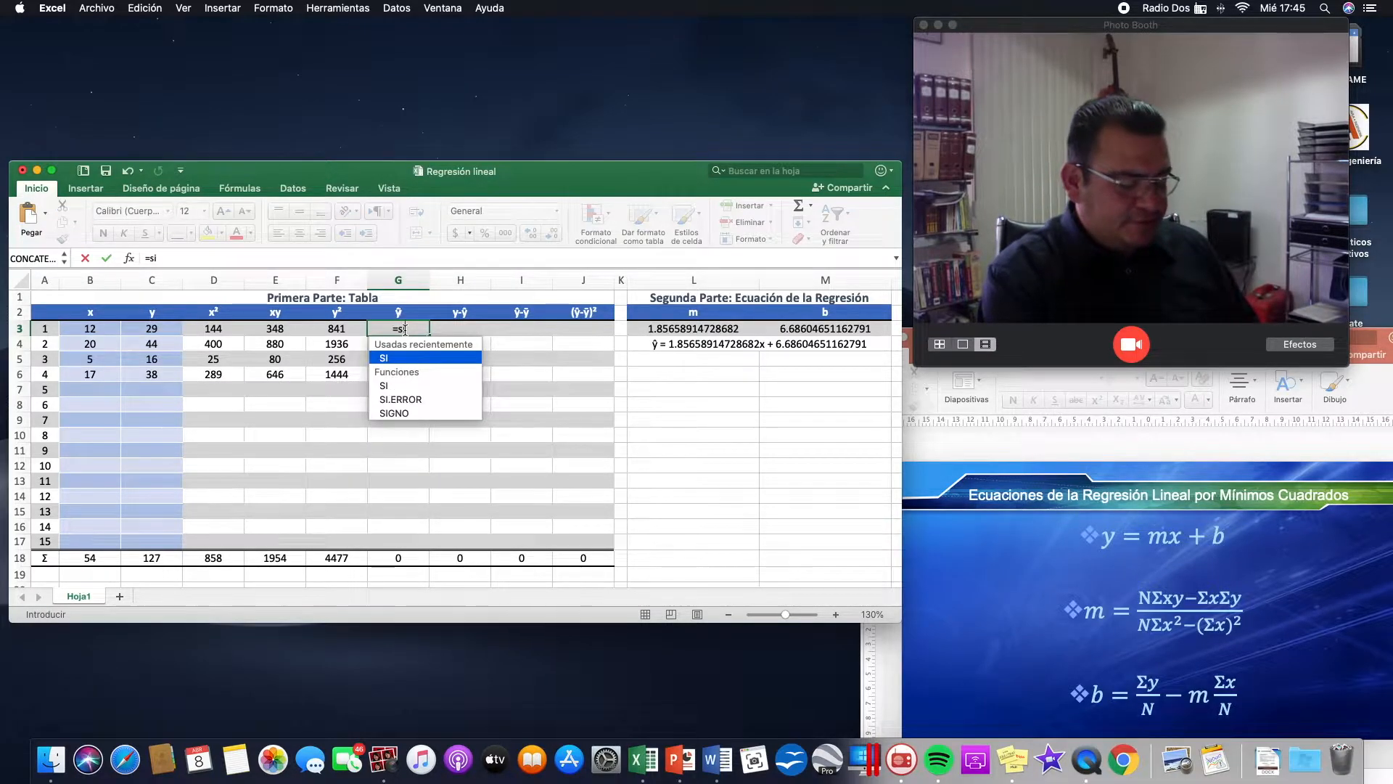
text(()
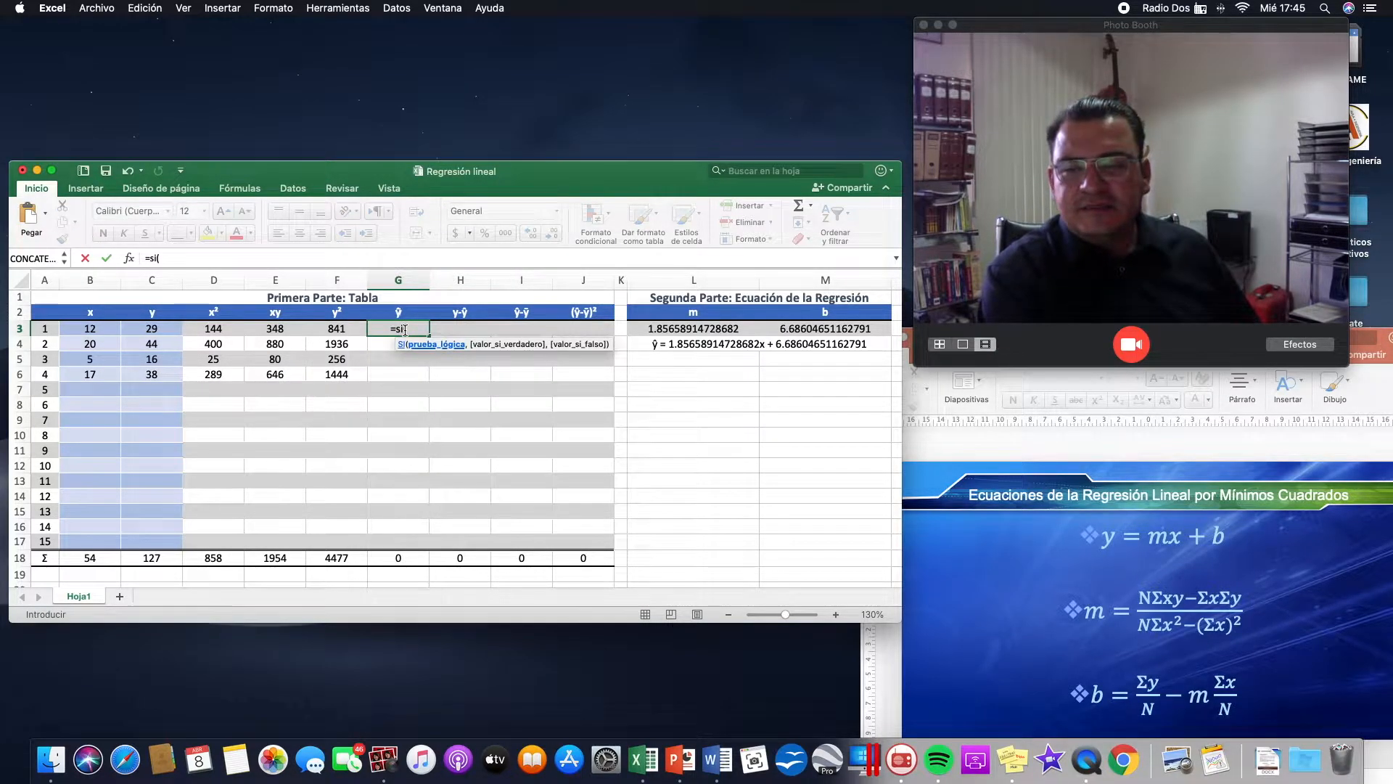
click(82, 329)
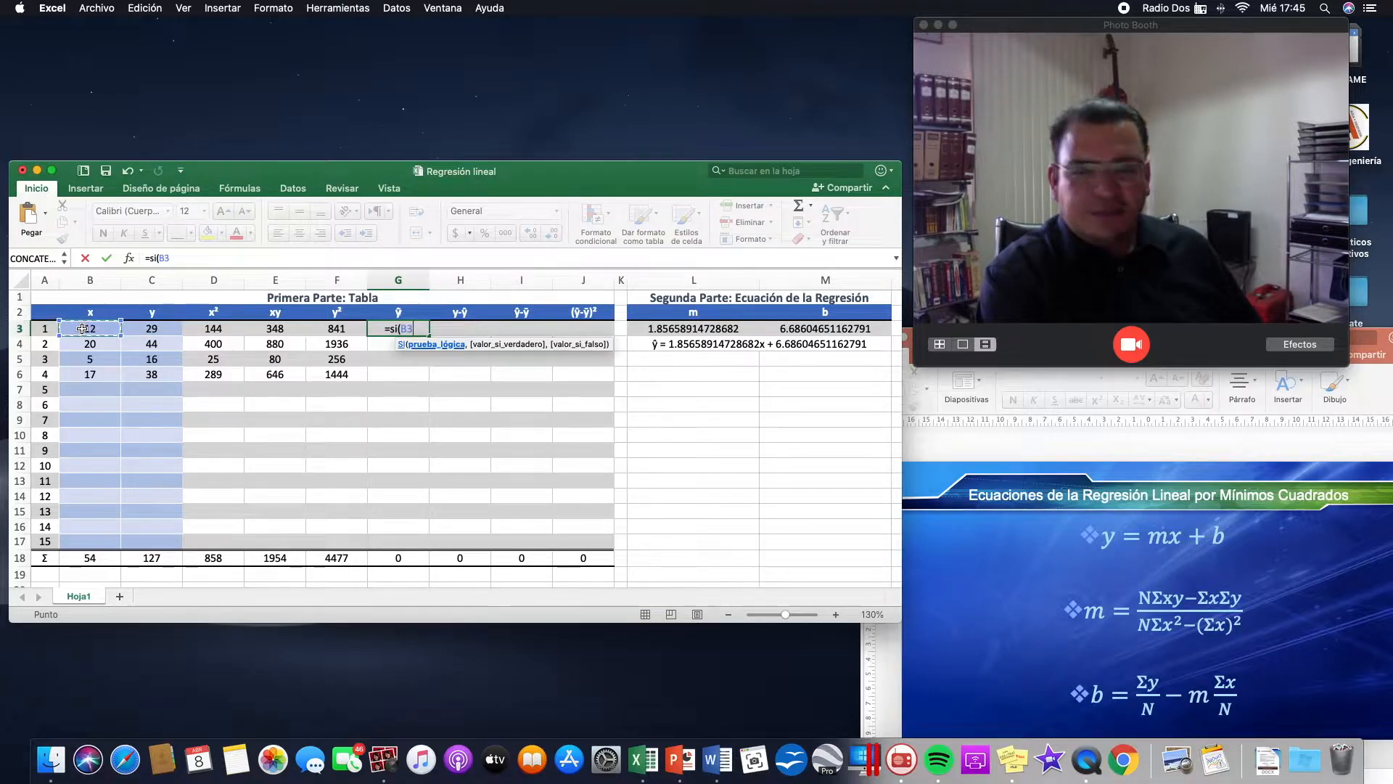
text(="")
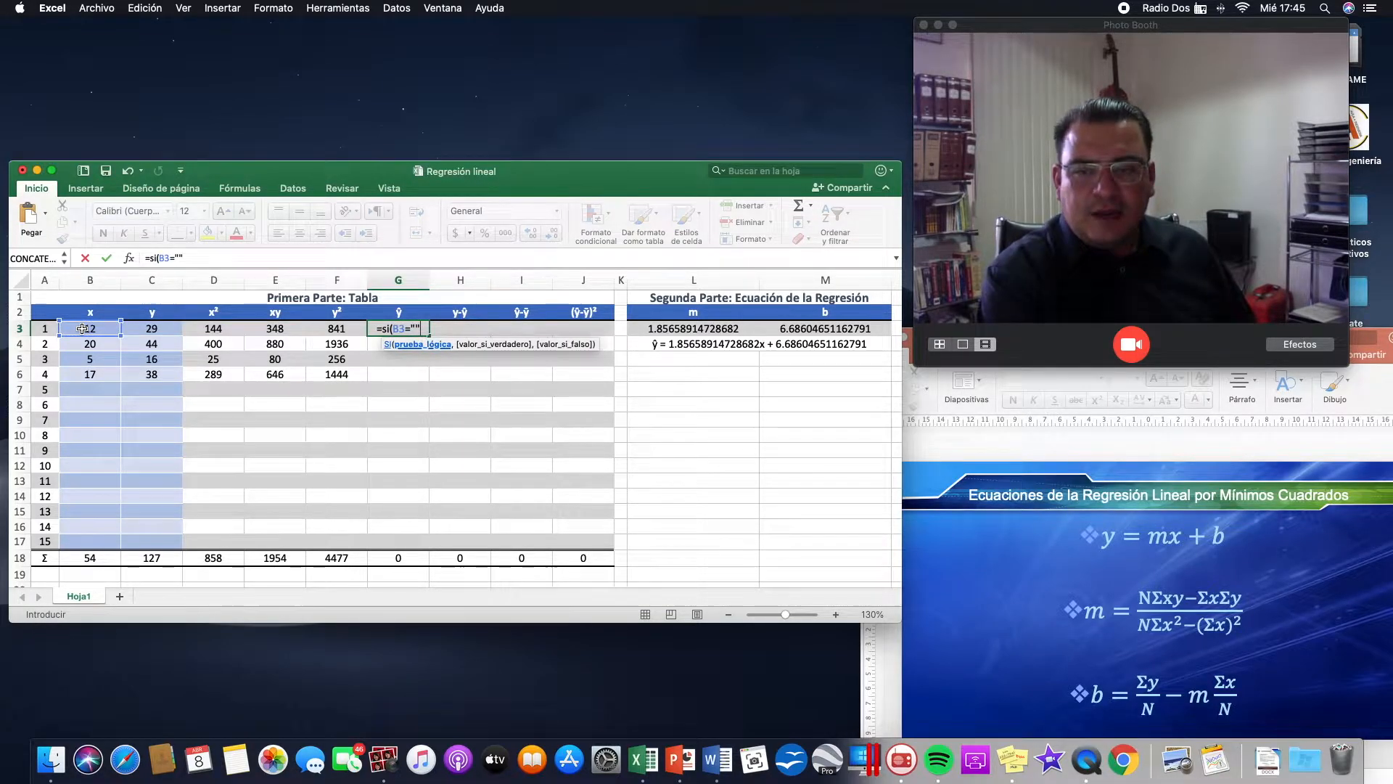
text(,"")
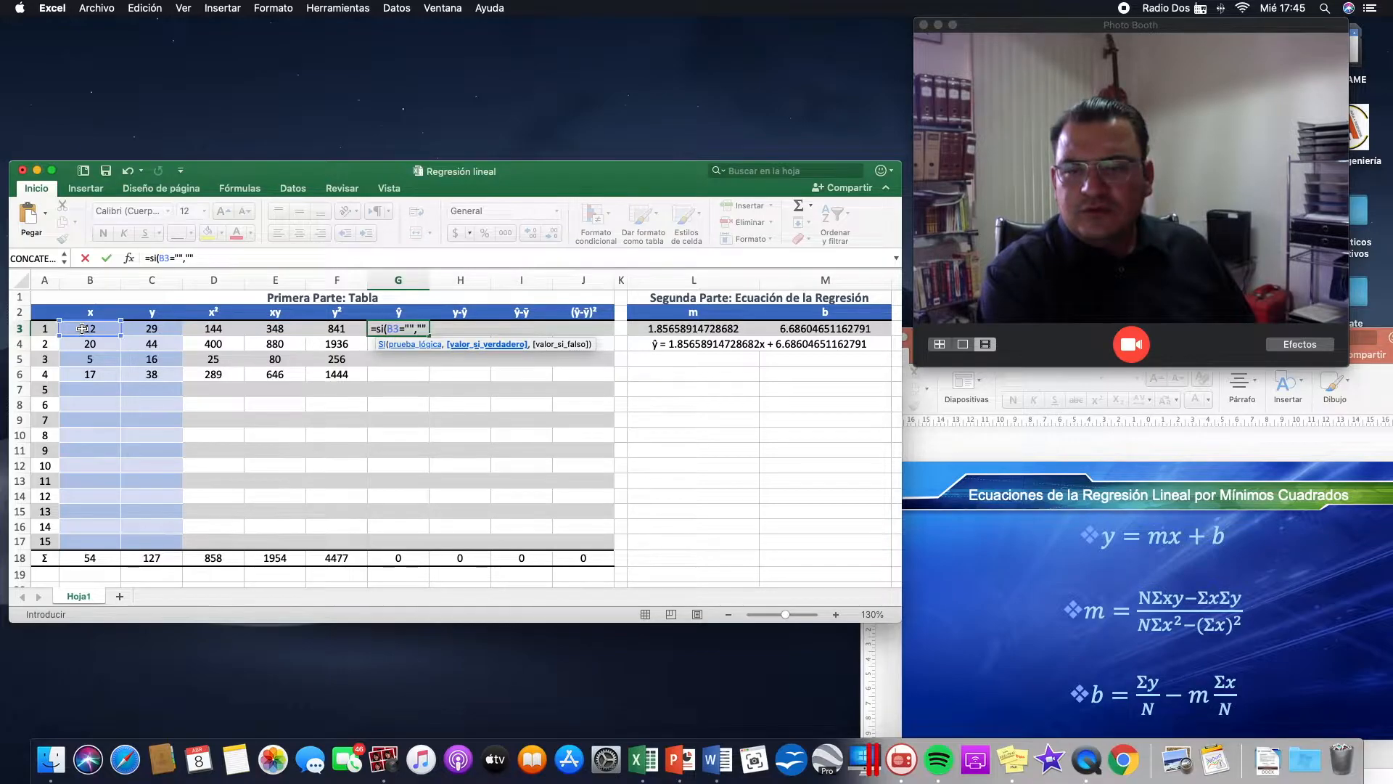
text(,)
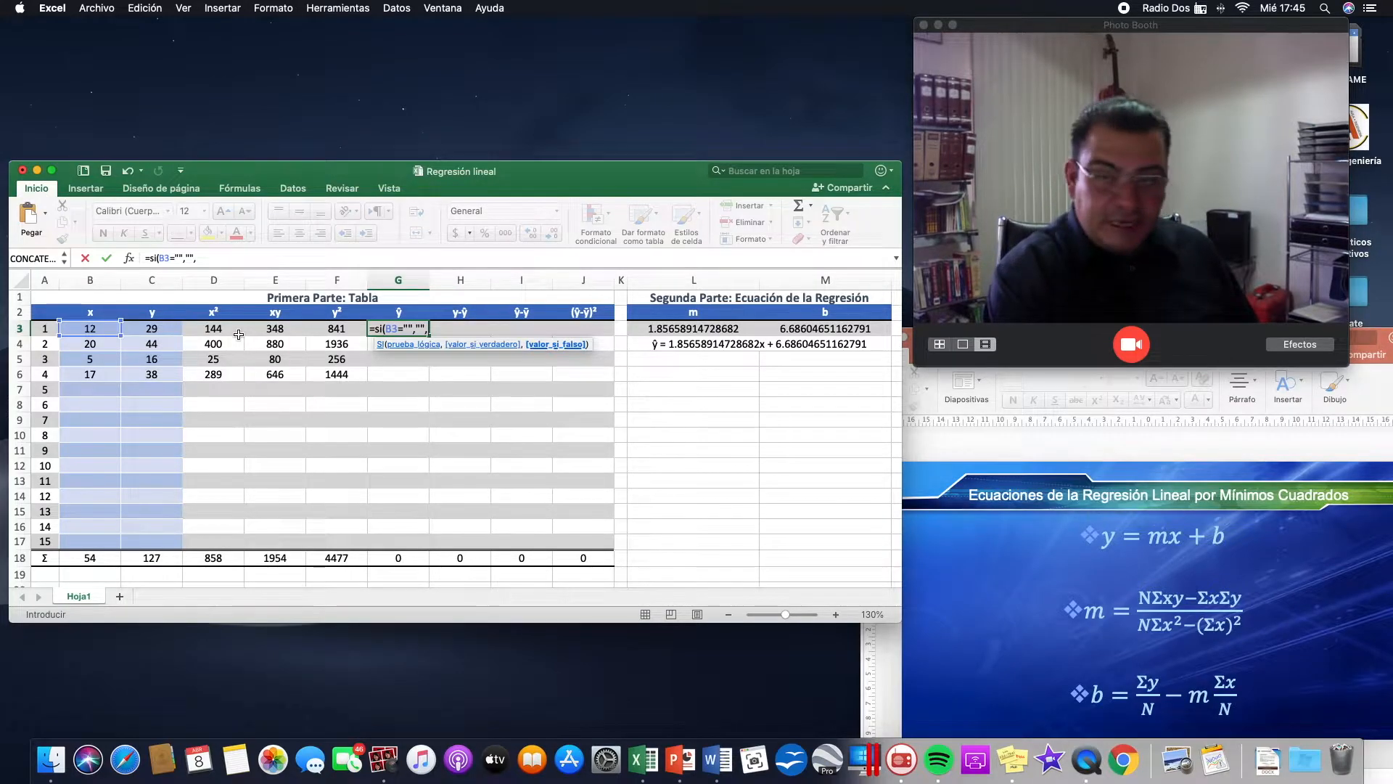
Complete the SI formula in G3 with L3*B3+M3 as the false value and close the parenthesis.
text(l3)
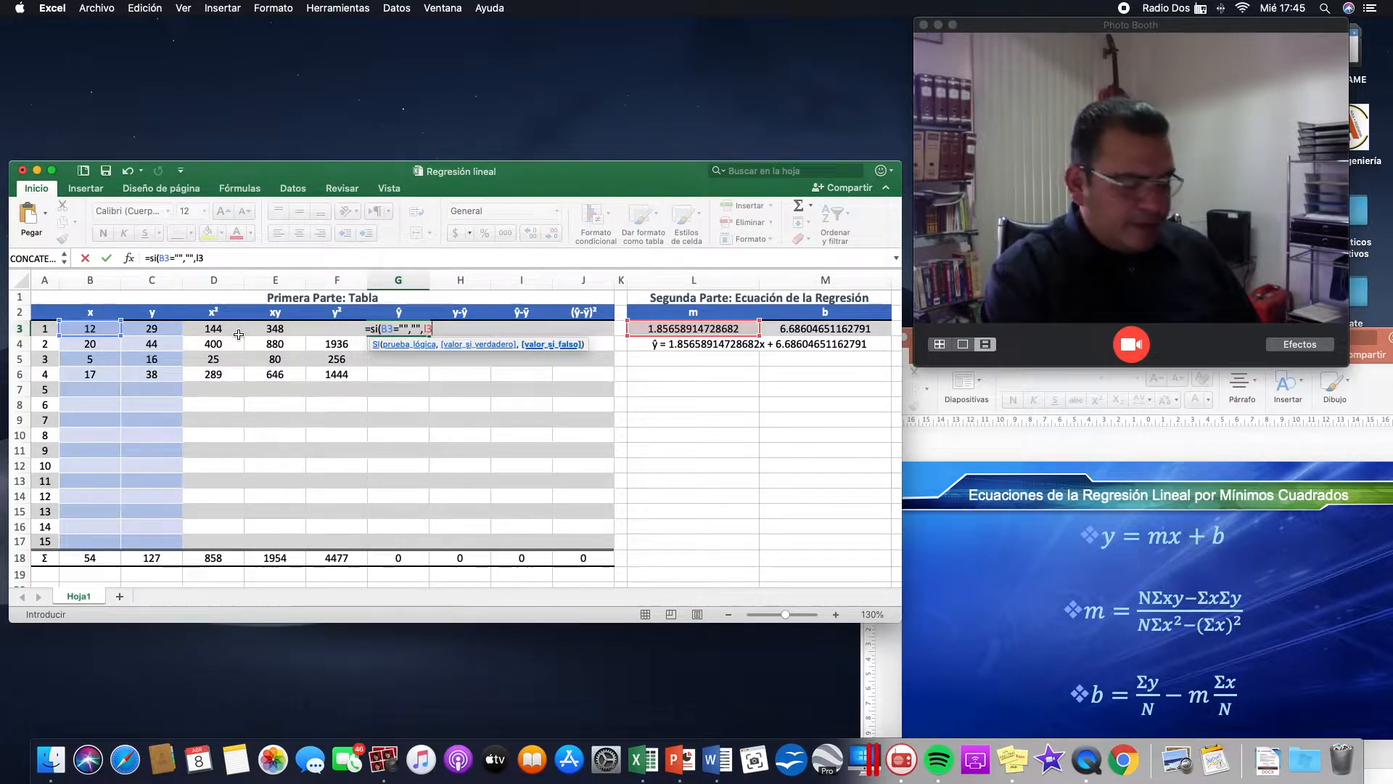
text(*)
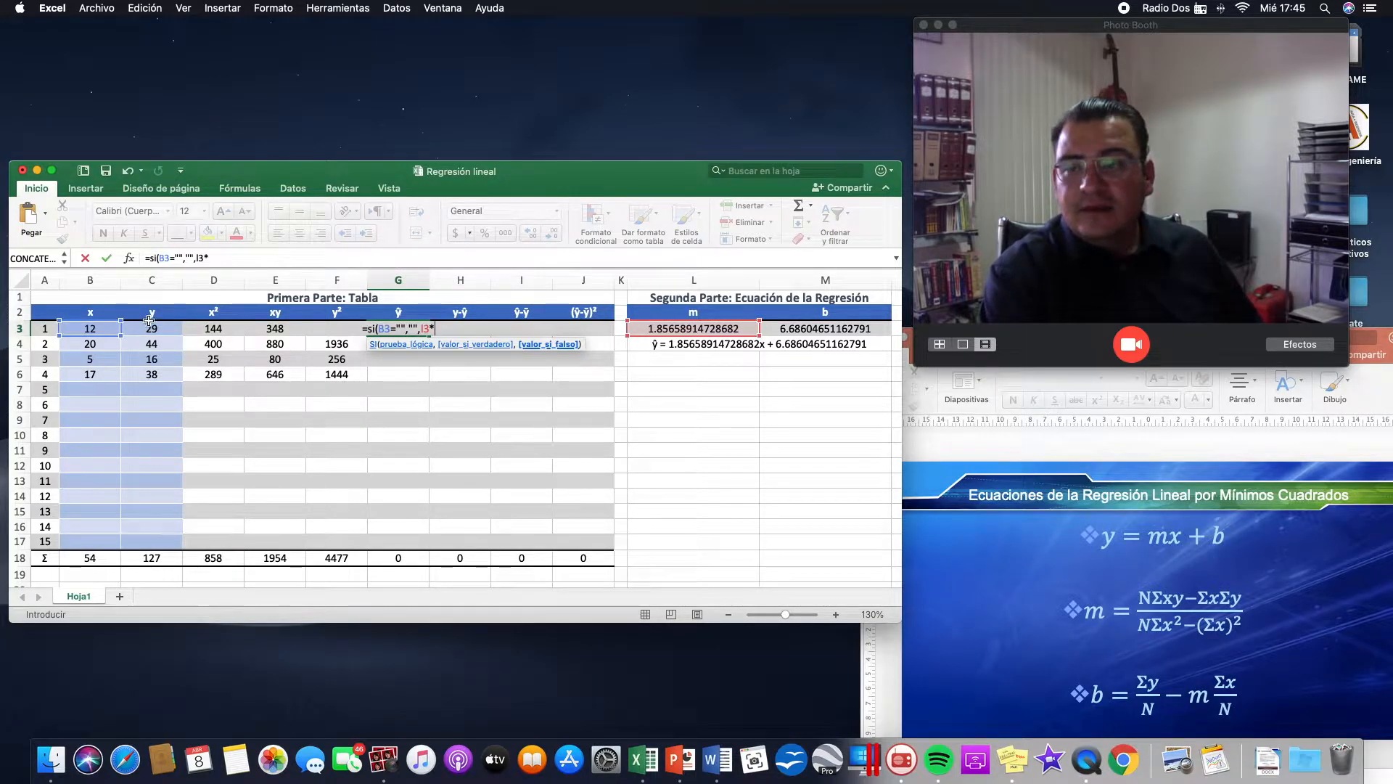
click(90, 328)
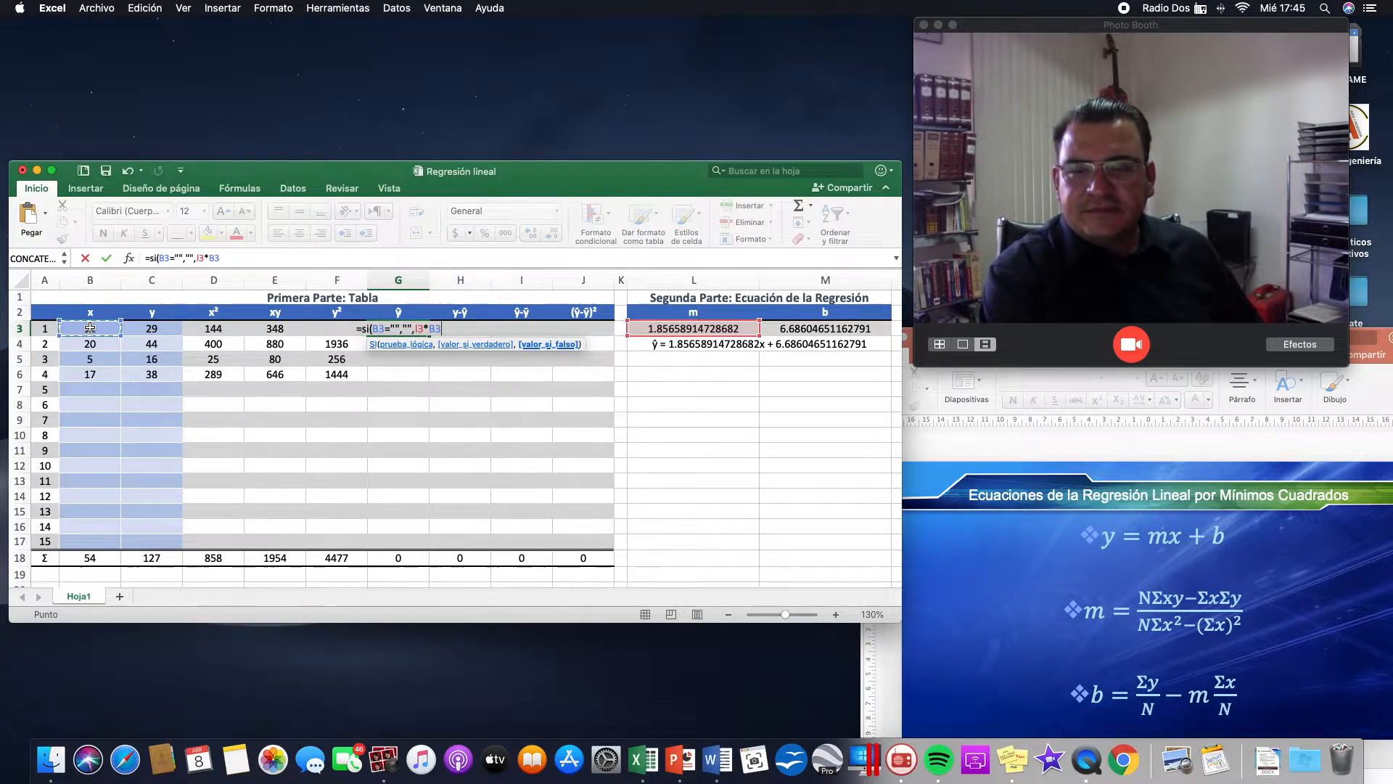
text(+)
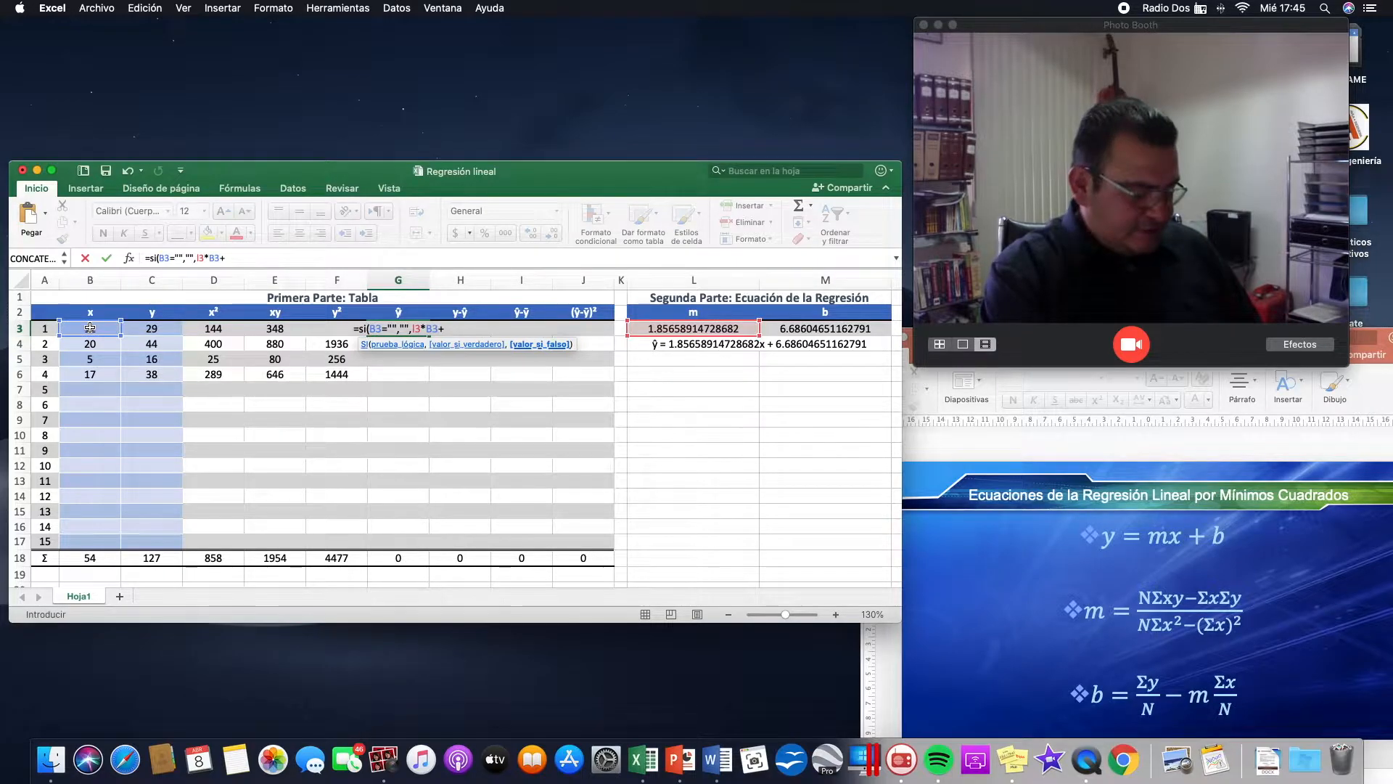
text(m3)
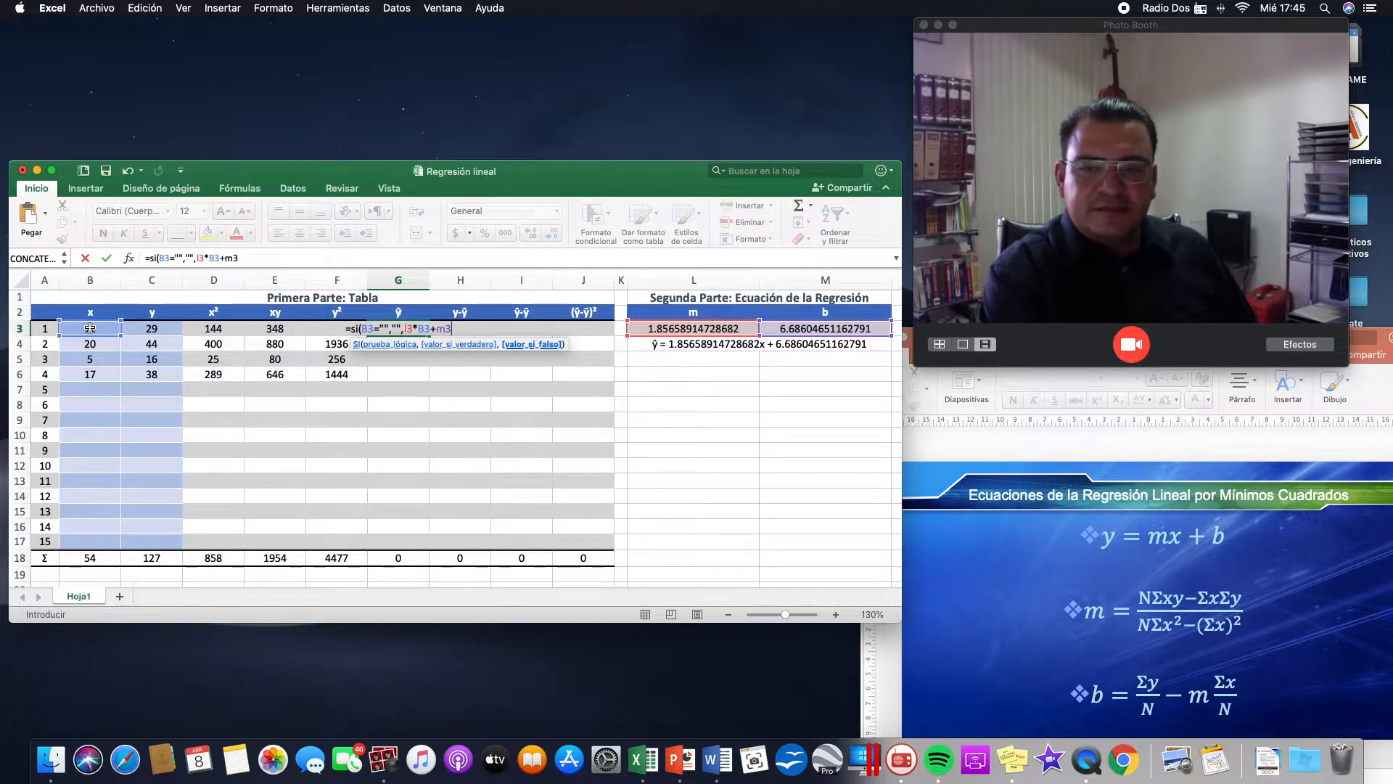
text())
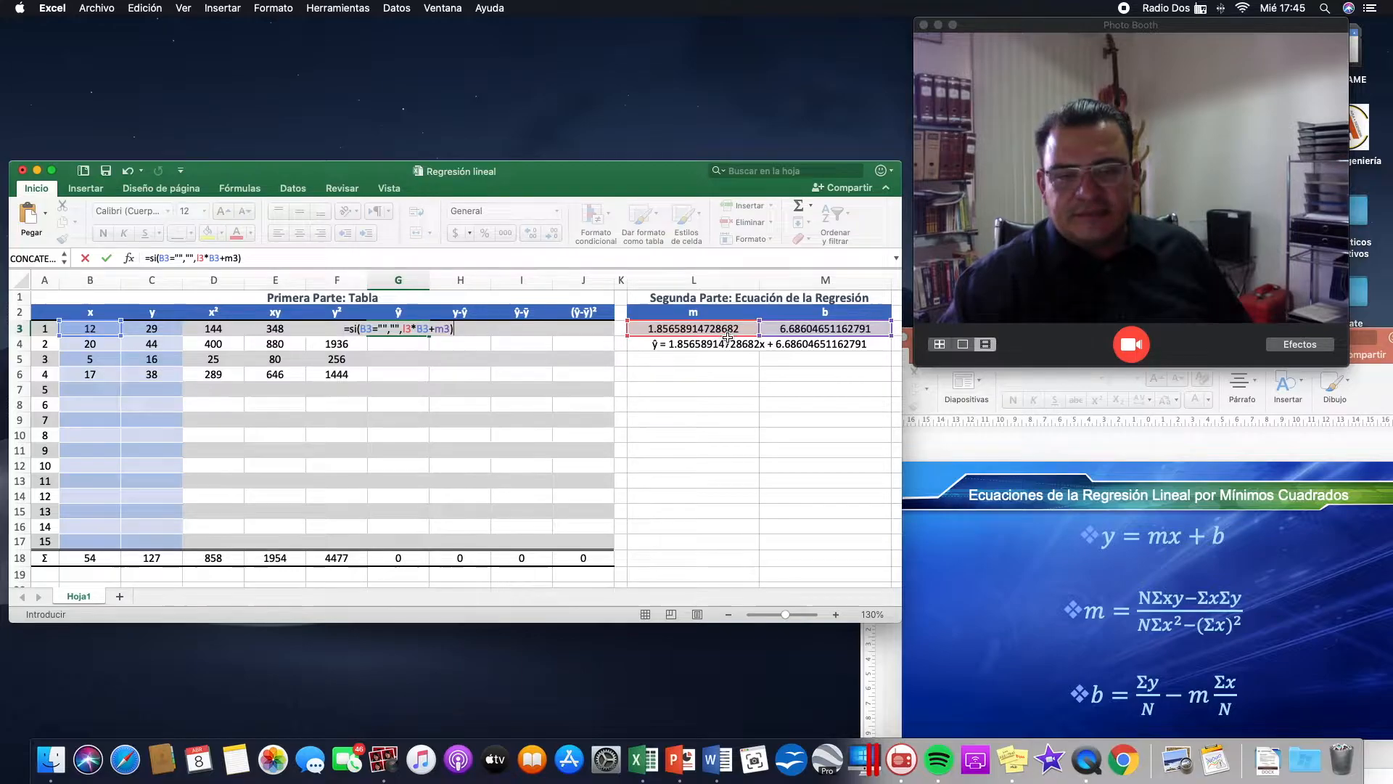
scroll(363, 376, right, 1)
scroll(363, 377, left, 1)
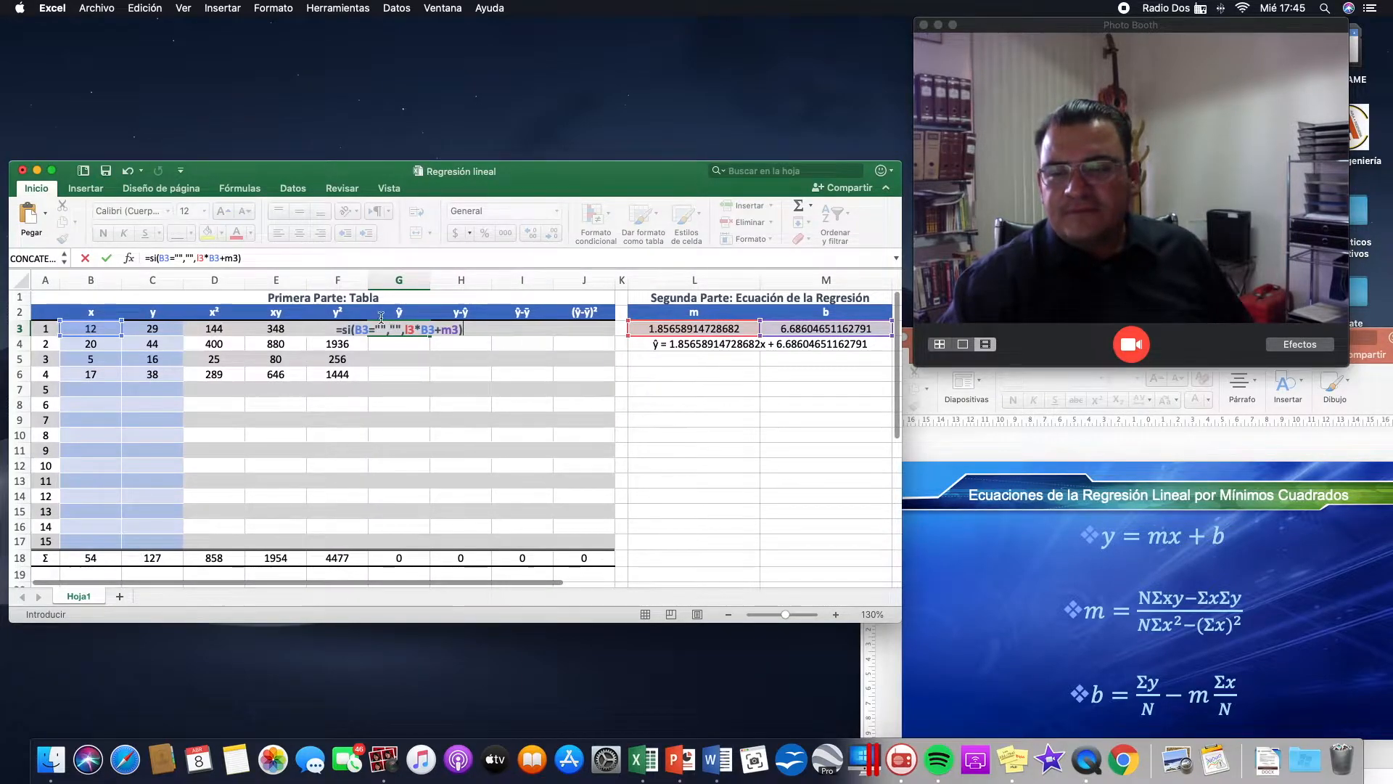
Lock the rows of the slope and intercept references in G3 as L$3 and M$3 and enter the formula.
click(403, 326)
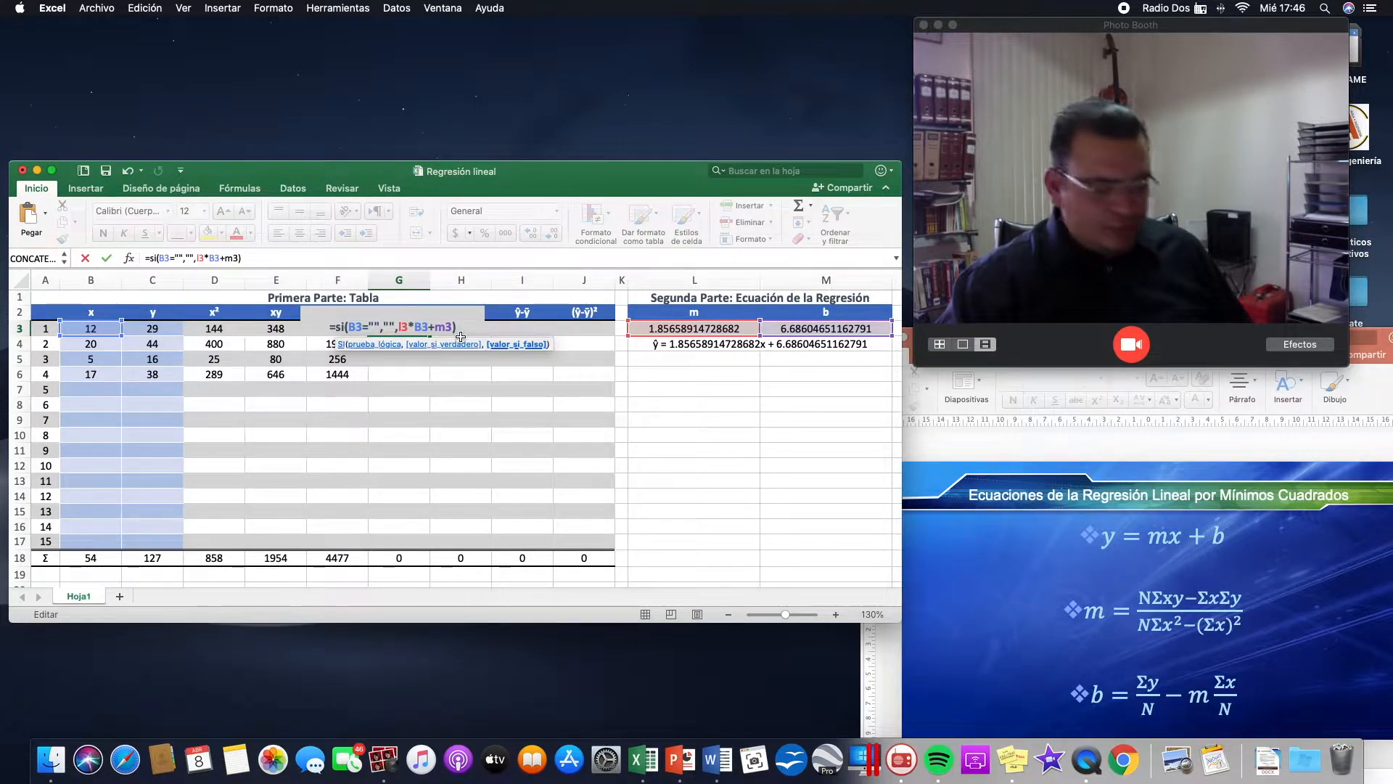
text($)
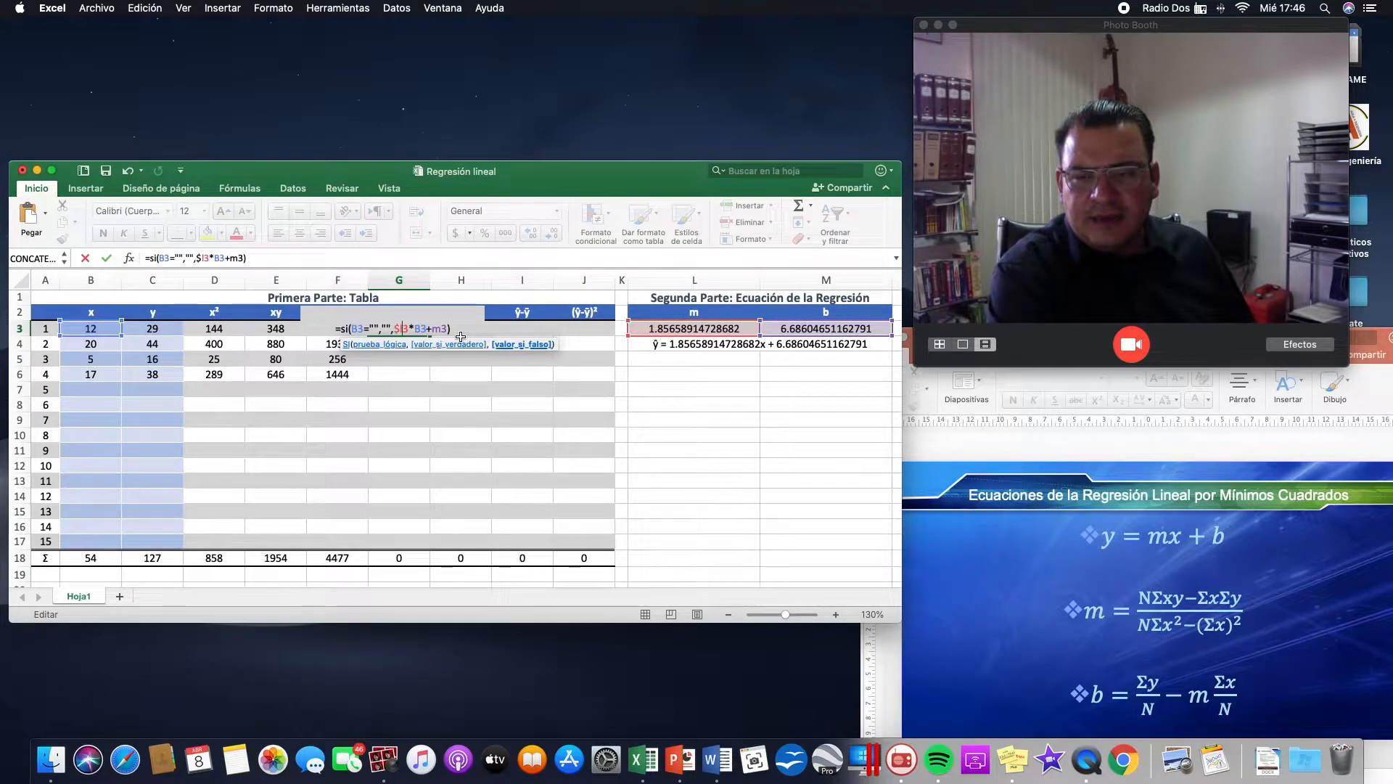
key(Right)
text($)
key(F4)
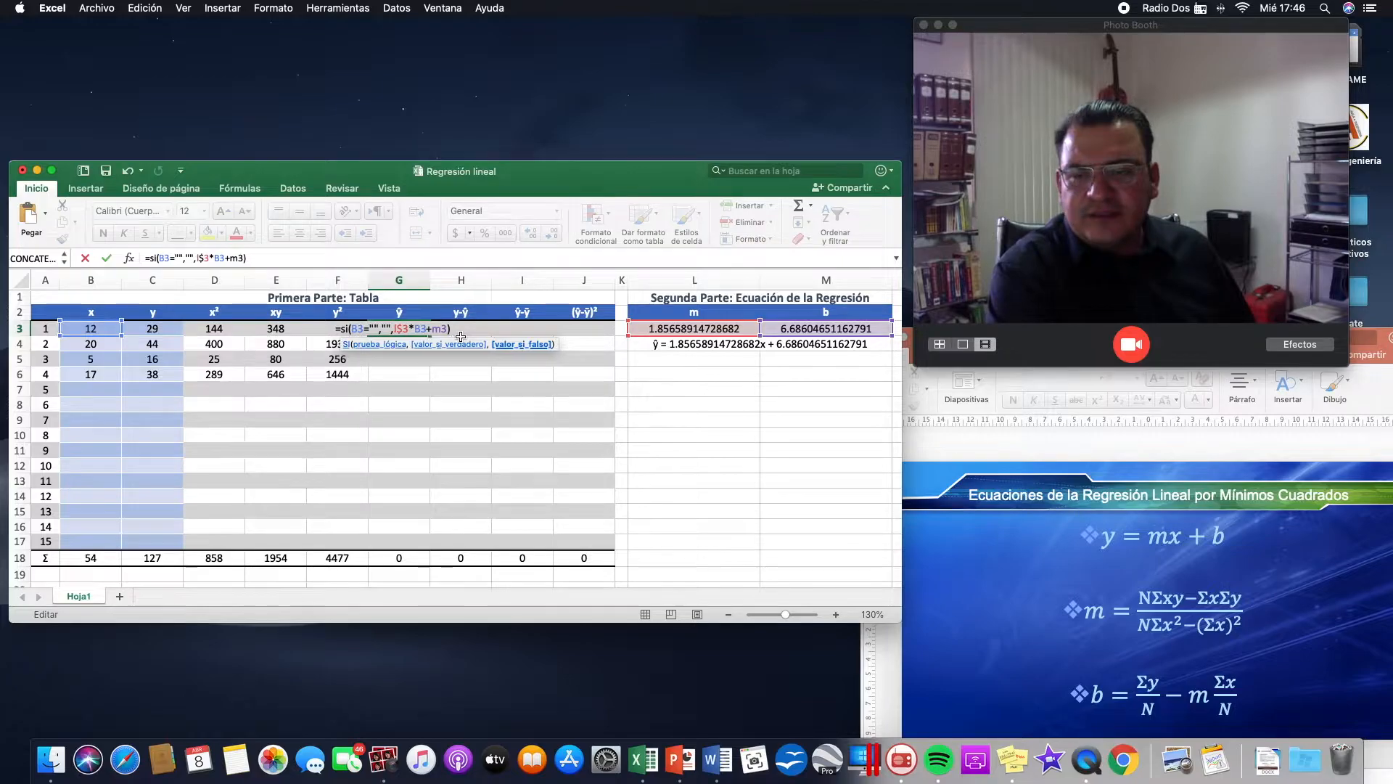
key(Right)
key(Right)
key(Right)
text($)
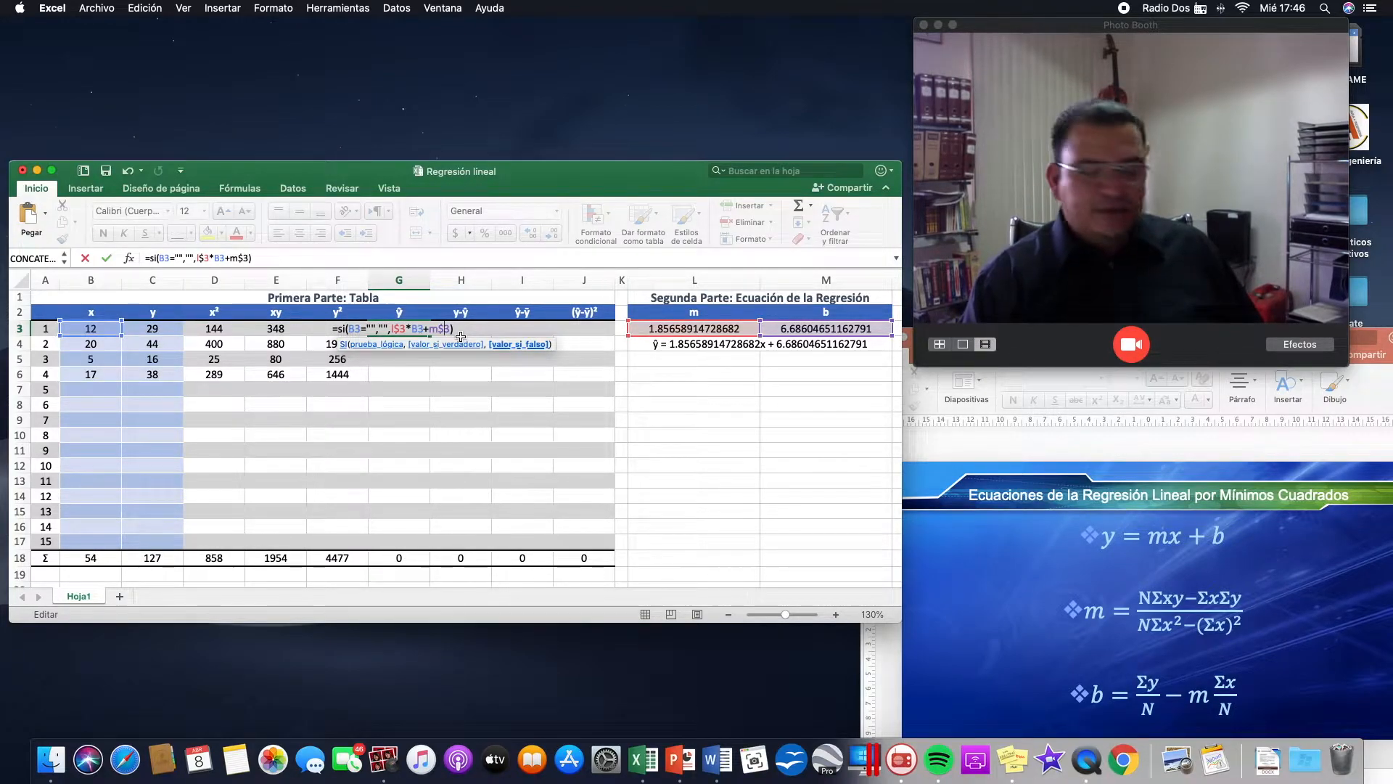
key(Return)
key(Up)
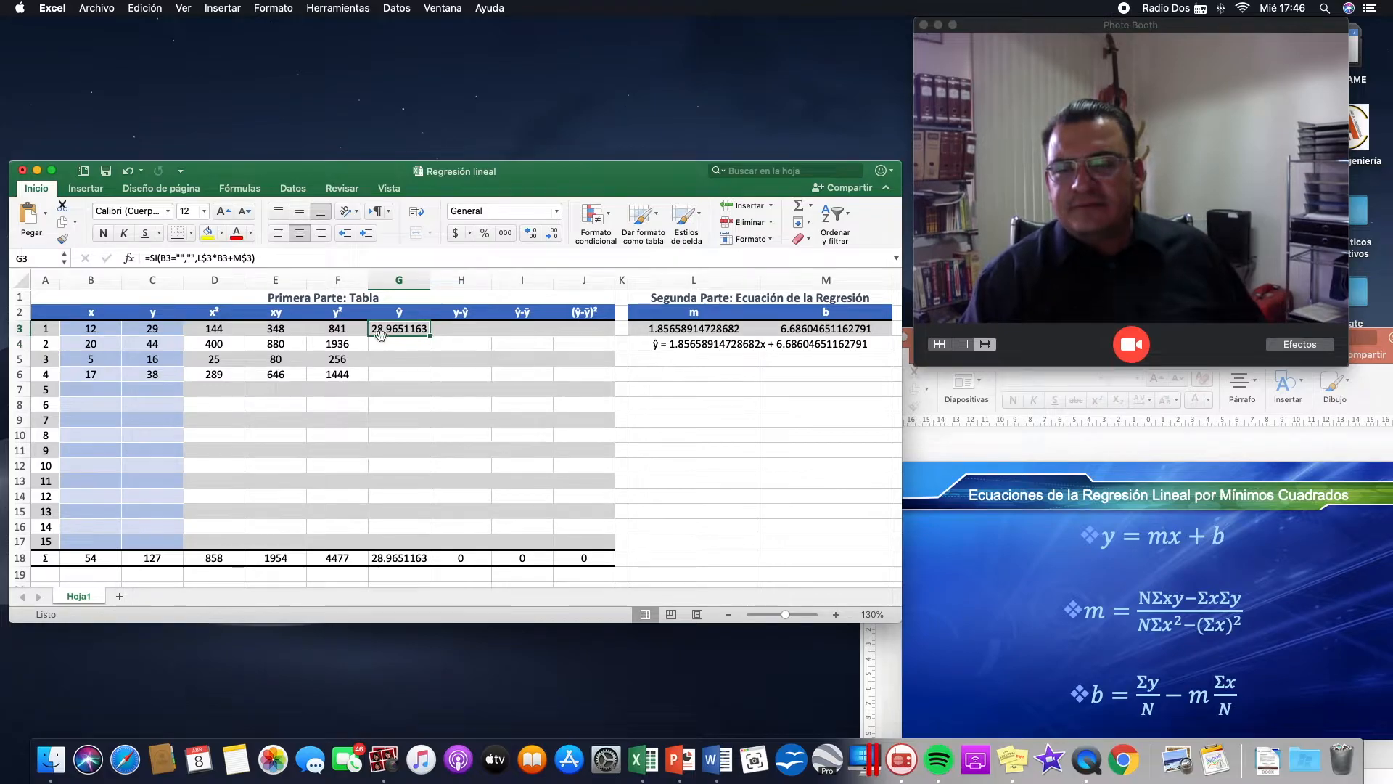
Fill the ŷ formula from G3 down through G17.
scroll(457, 337, down, 1)
scroll(446, 337, up, 1)
drag(438, 337, 440, 549)
click(498, 595)
click(498, 484)
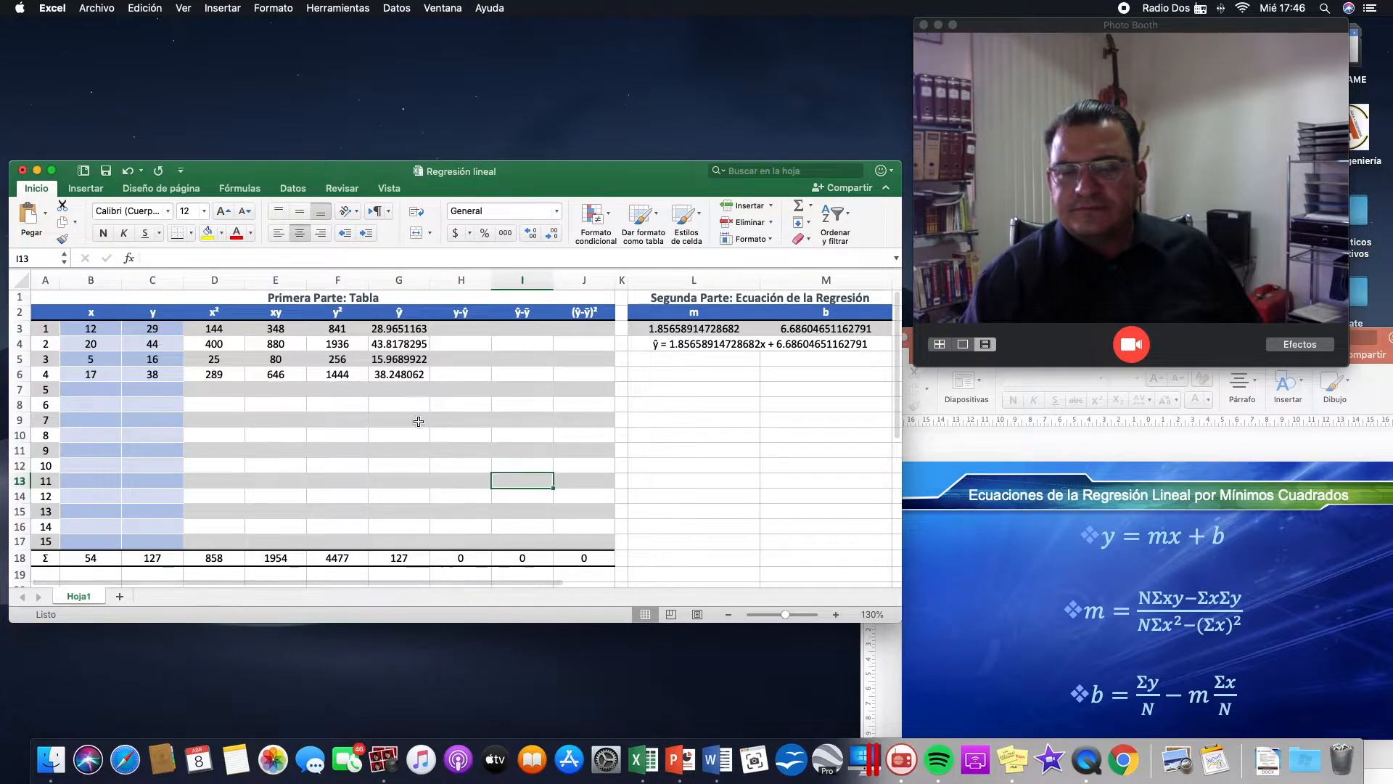
click(446, 330)
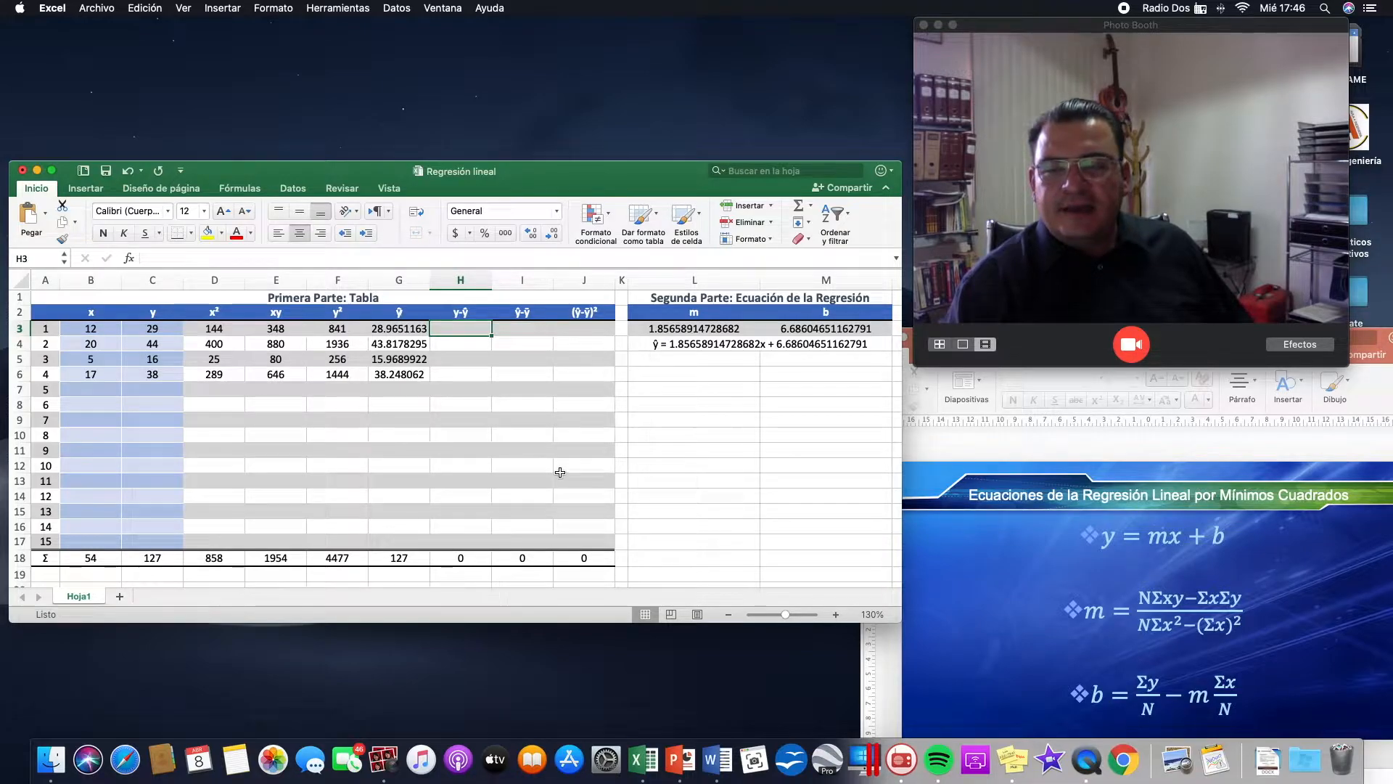
text(=)
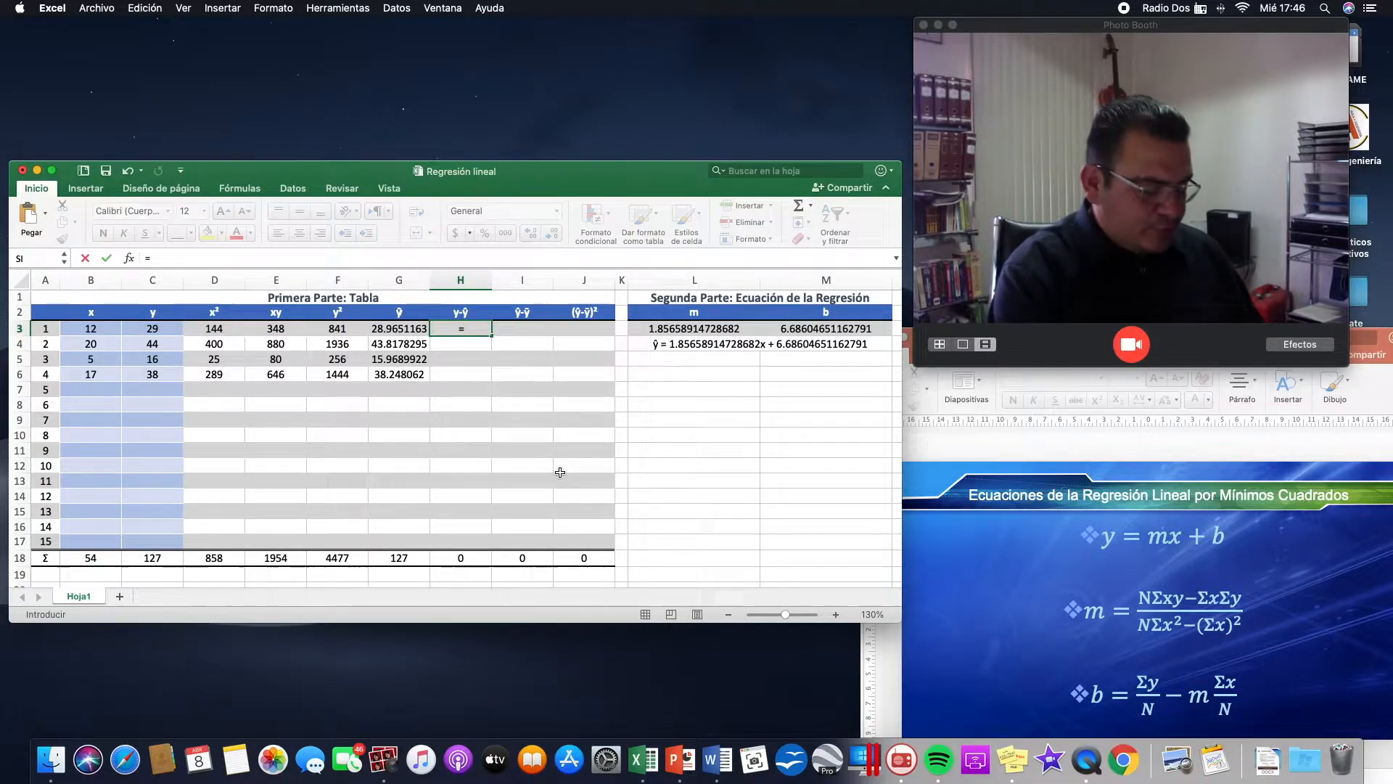
key(Escape)
Copy the opening =SI(B3="","", from the formula in G3 and paste it into H3.
key(Left)
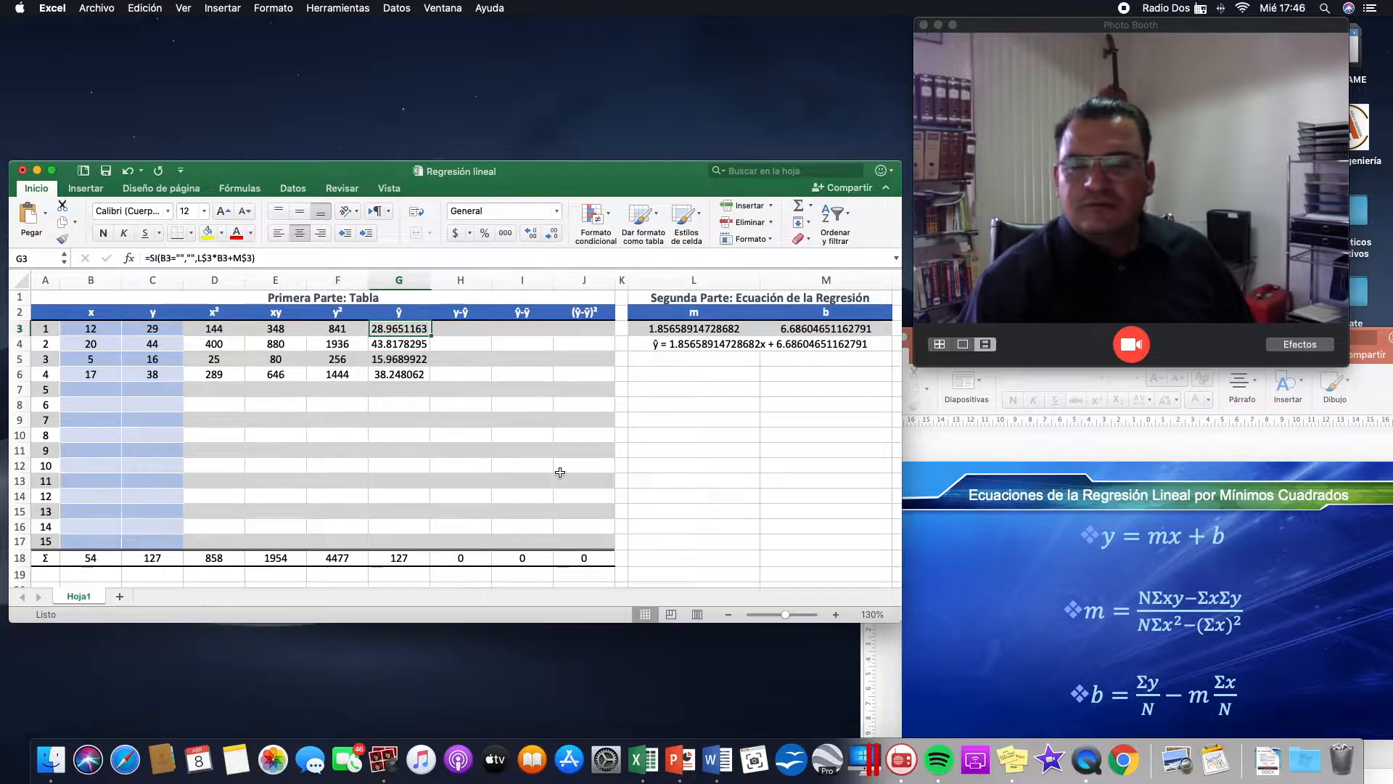
drag(148, 256, 199, 257)
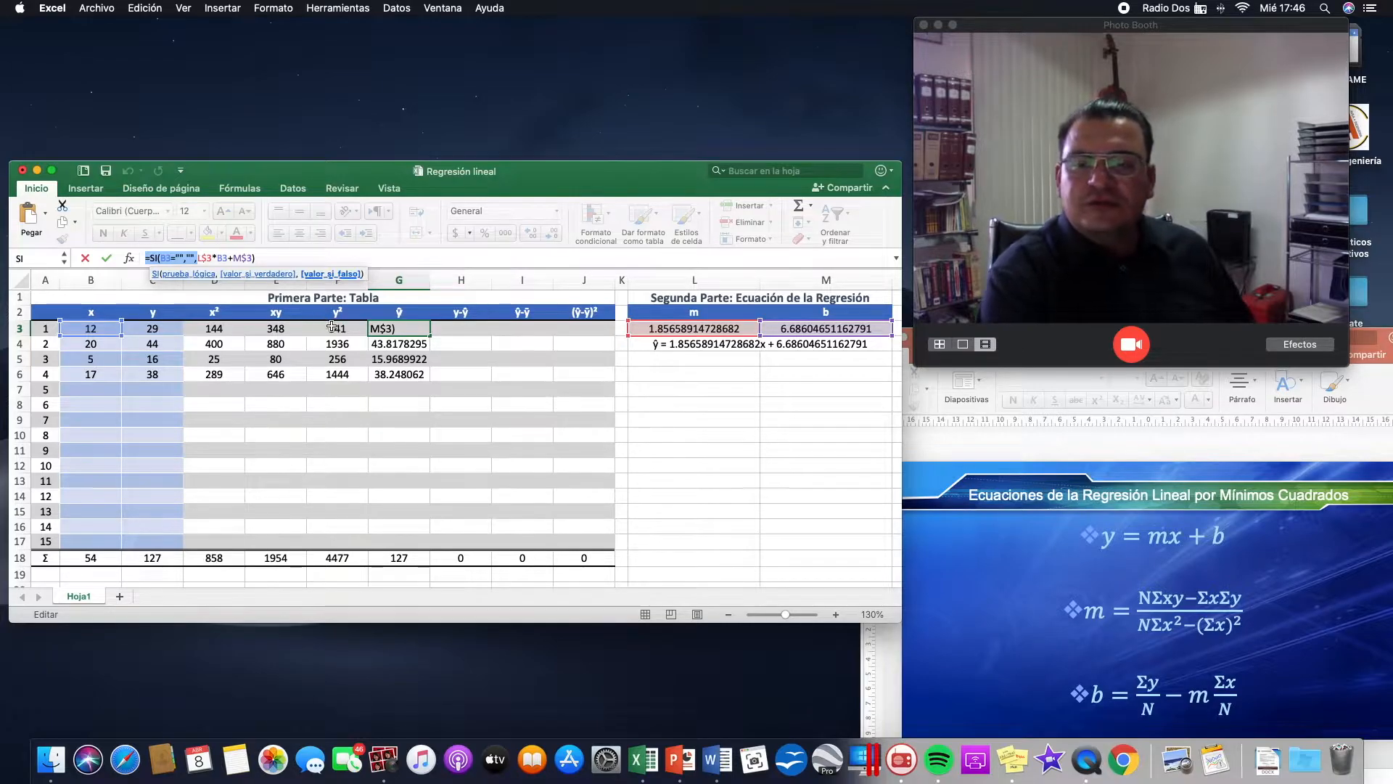
key(Escape)
key(Right)
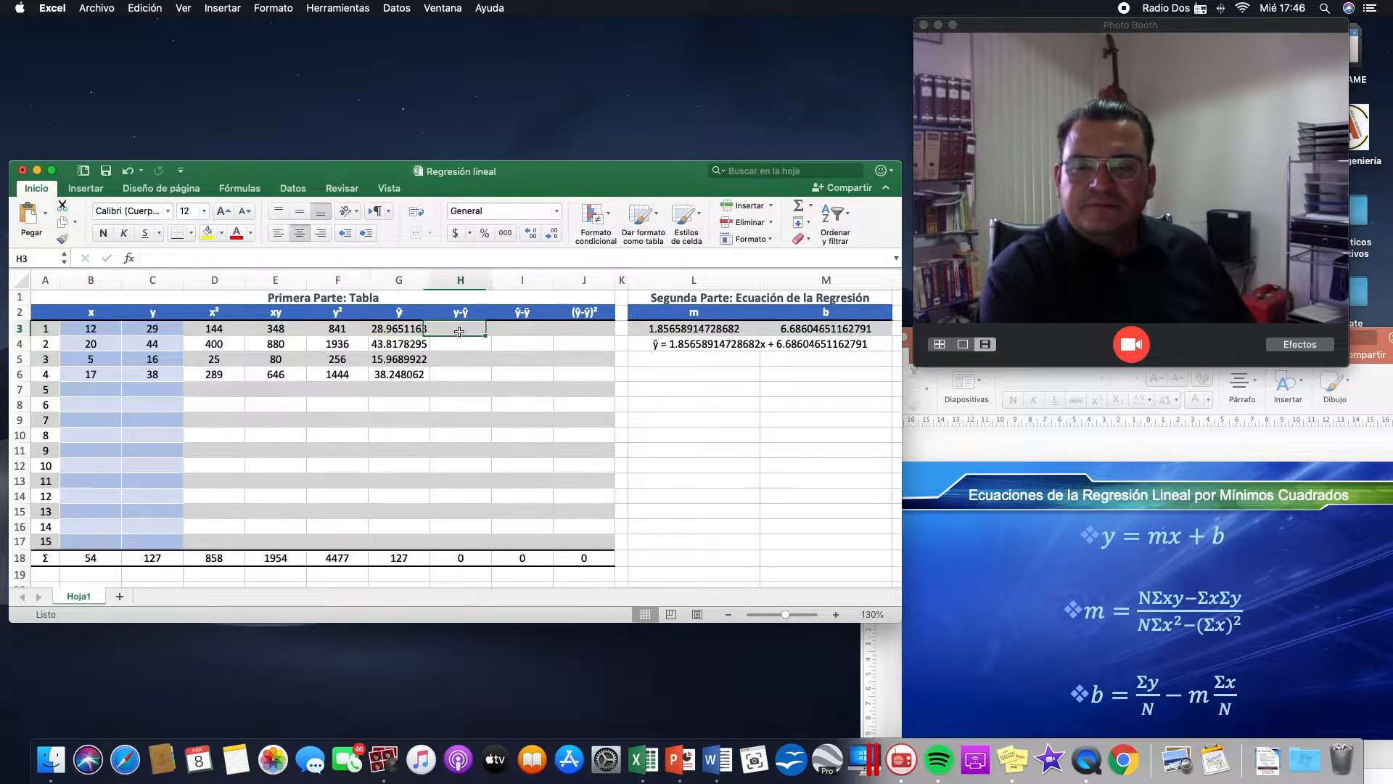
click(312, 256)
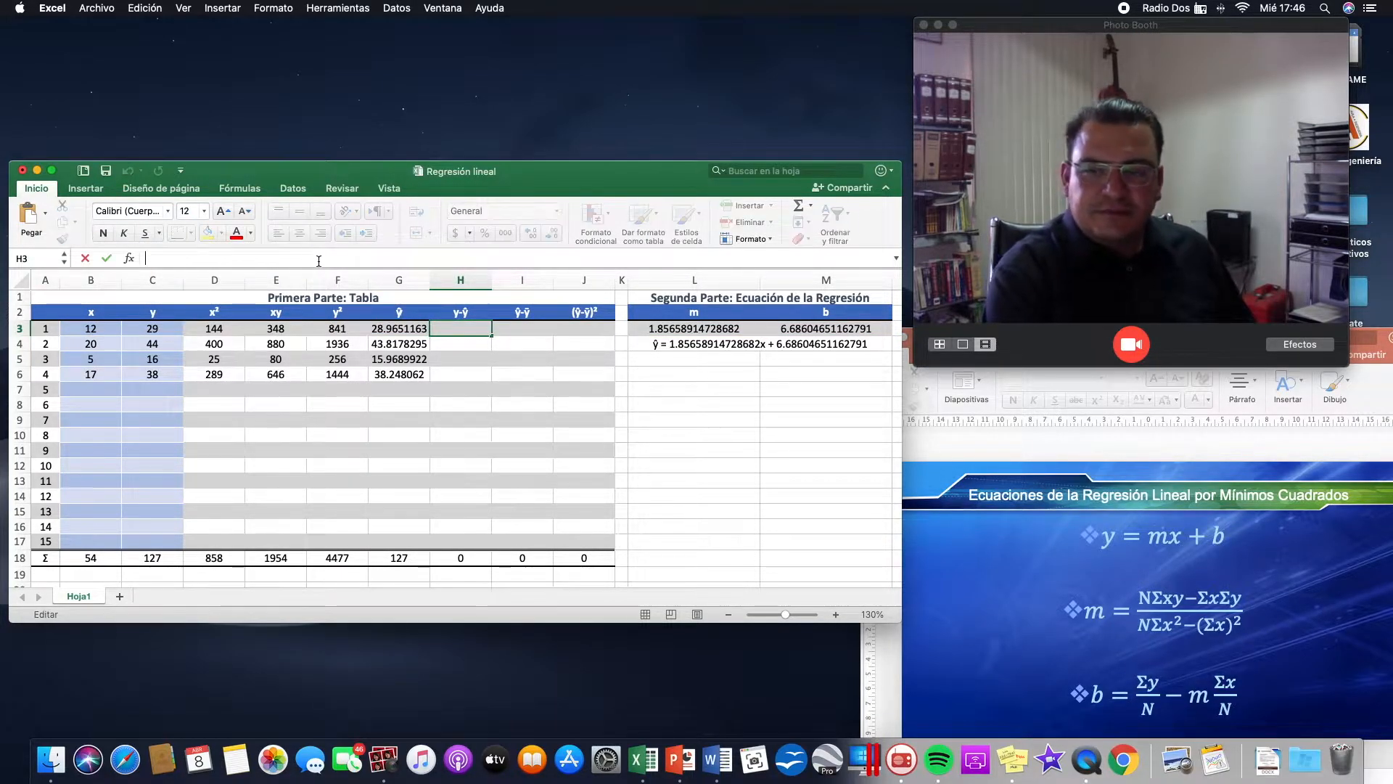
text(=SI(B3="","",)
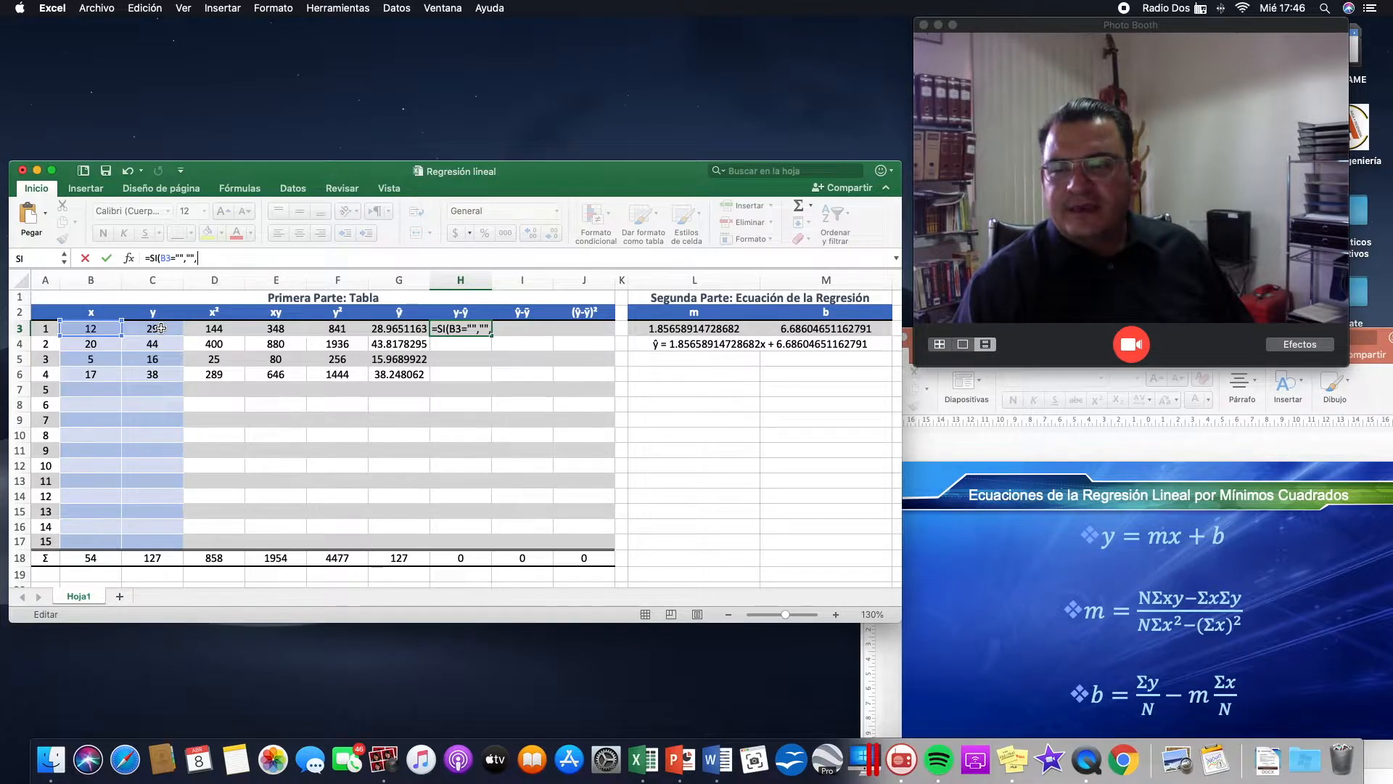
Finish the y-ŷ formula in H3 with C3-G3 as the false value and enter it.
text(c3)
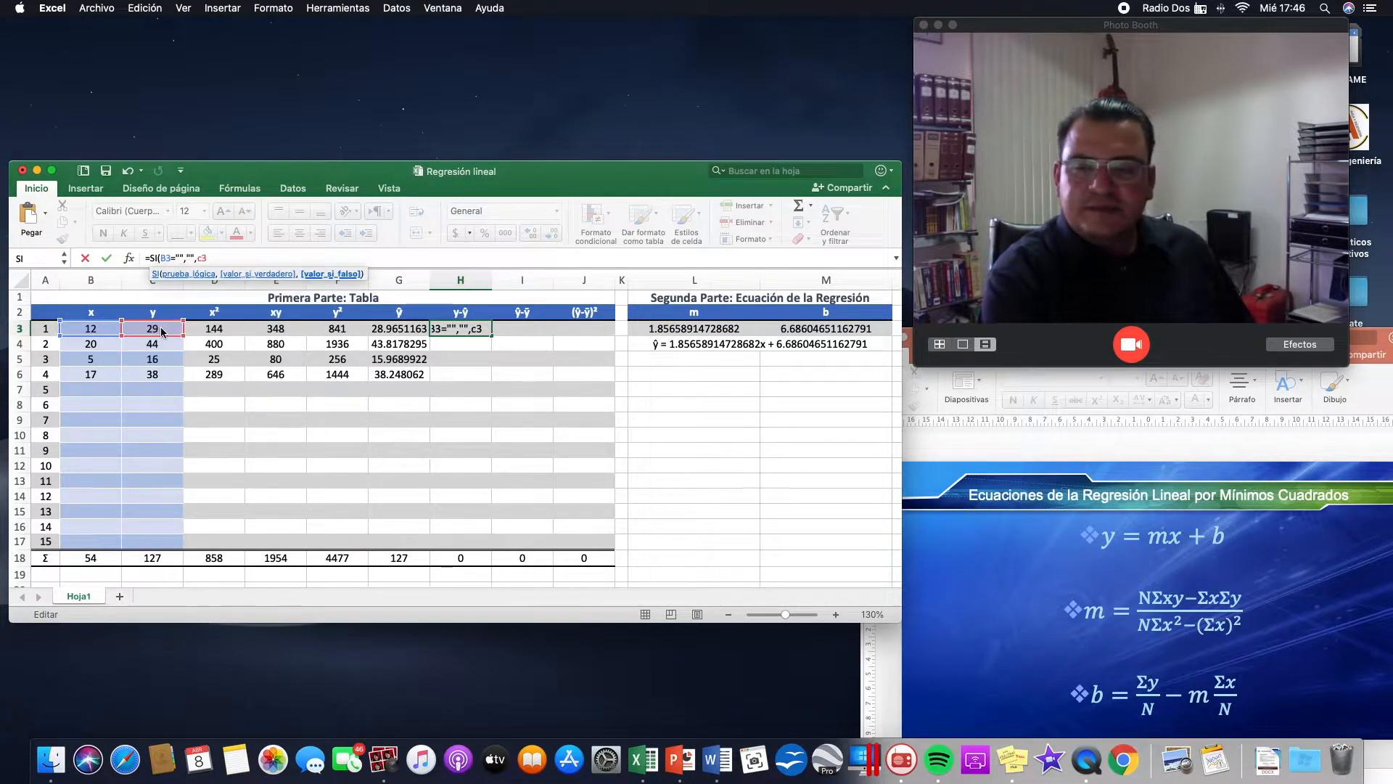
text(-g3)
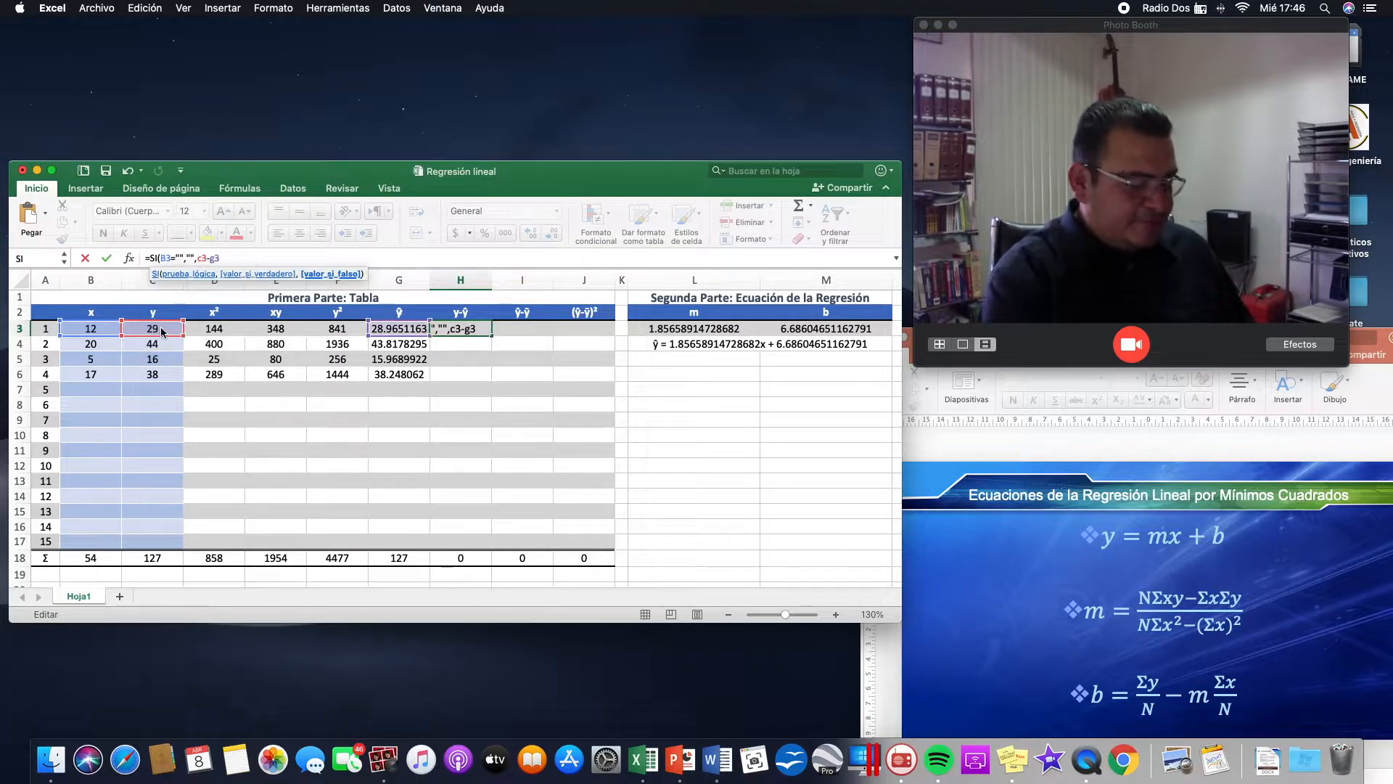
text())
key(Return)
key(Up)
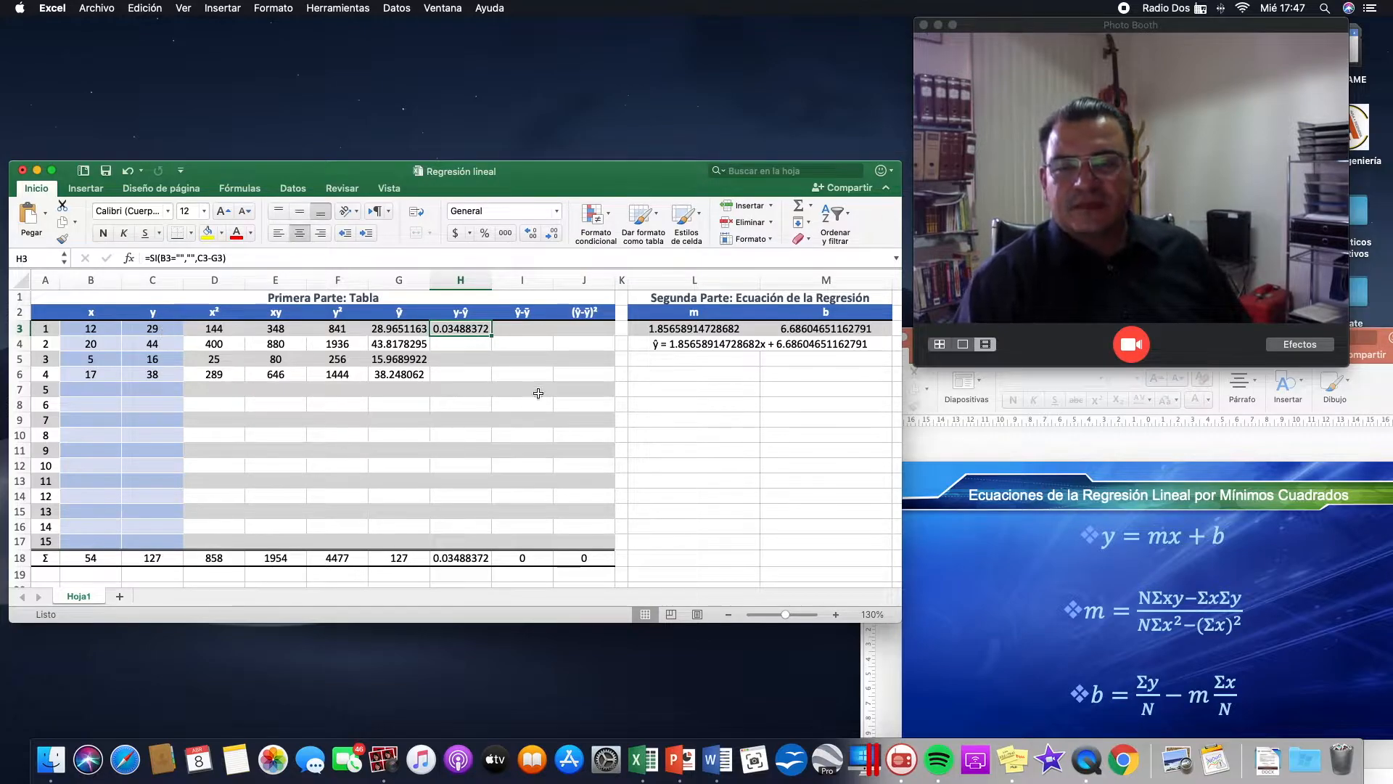
Fill the y-ŷ formula from H3 down through H17 and select H7 to check its copied formula.
drag(493, 336, 488, 544)
click(548, 592)
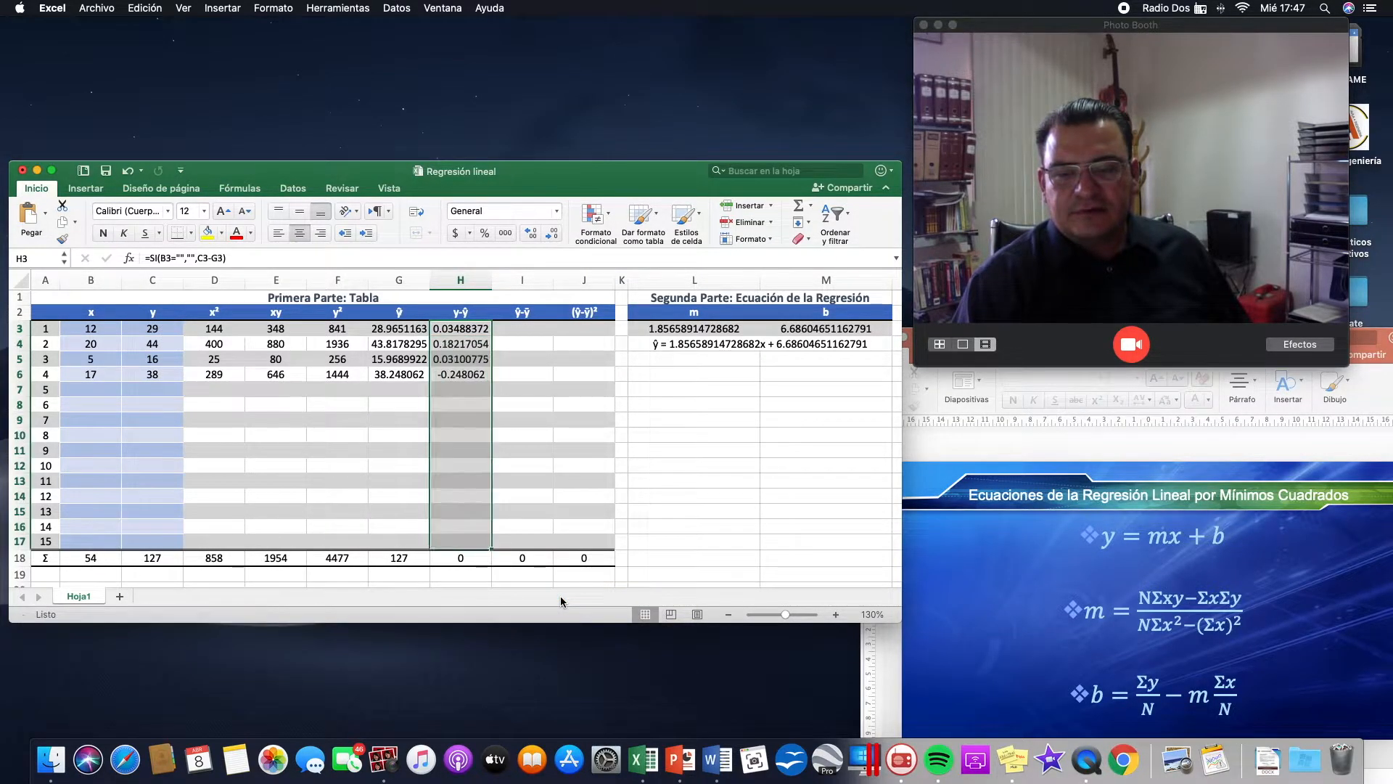
click(521, 449)
click(480, 390)
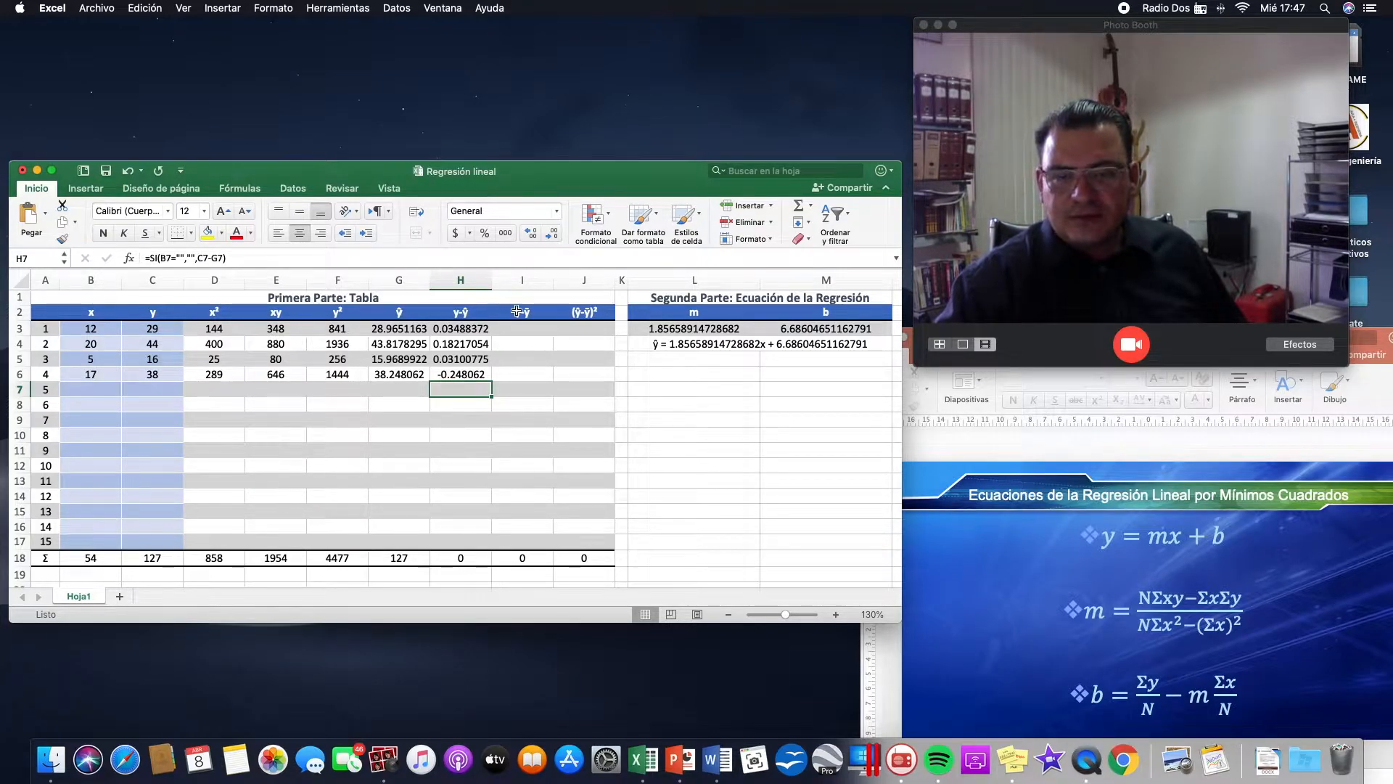
click(531, 329)
click(529, 359)
click(528, 331)
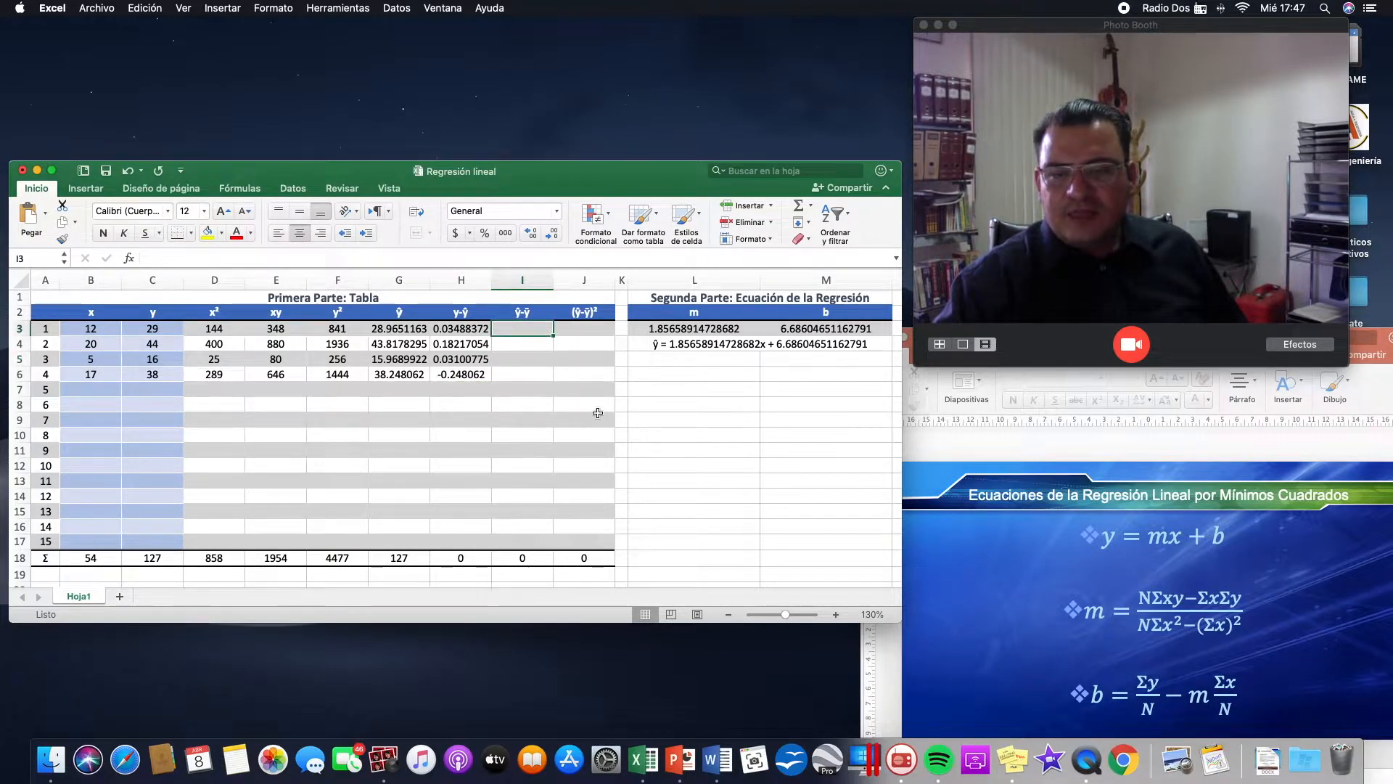
click(528, 356)
click(529, 331)
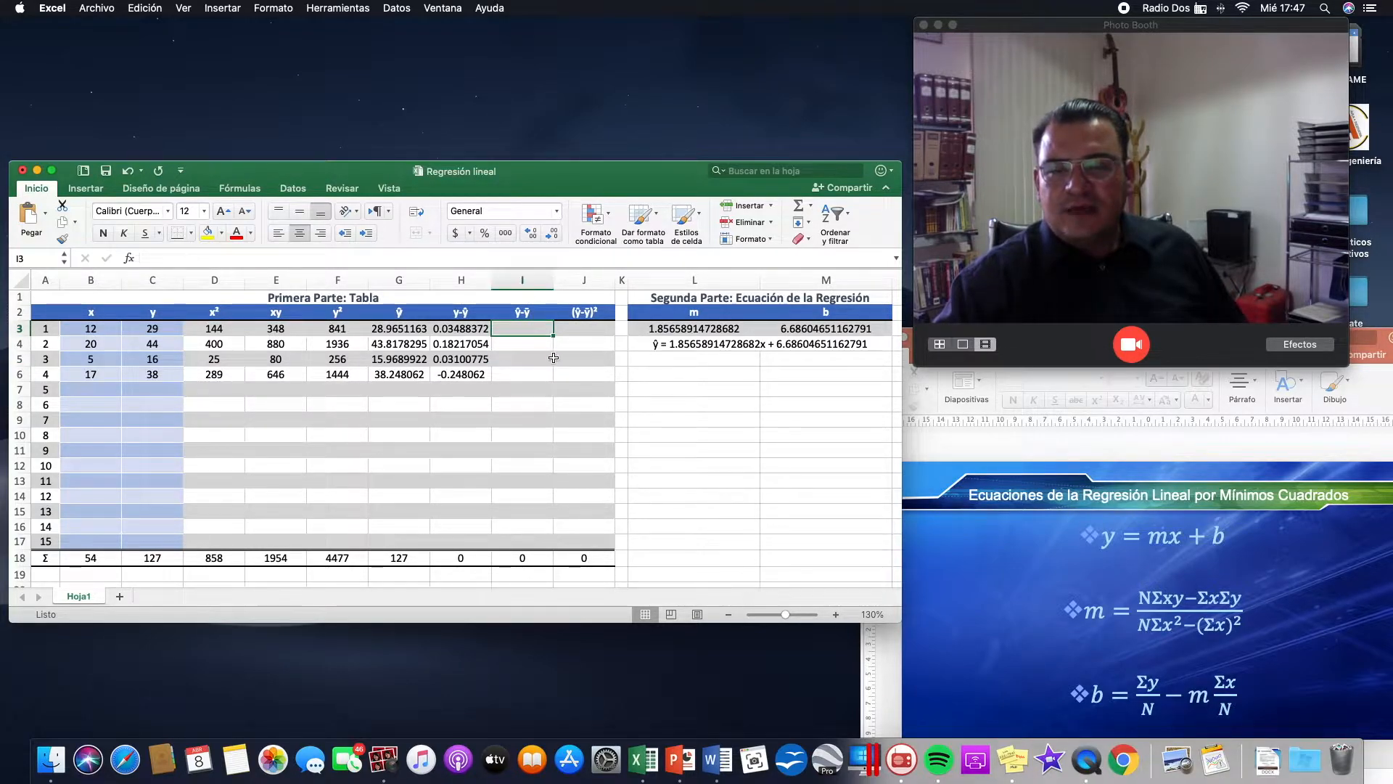
click(535, 347)
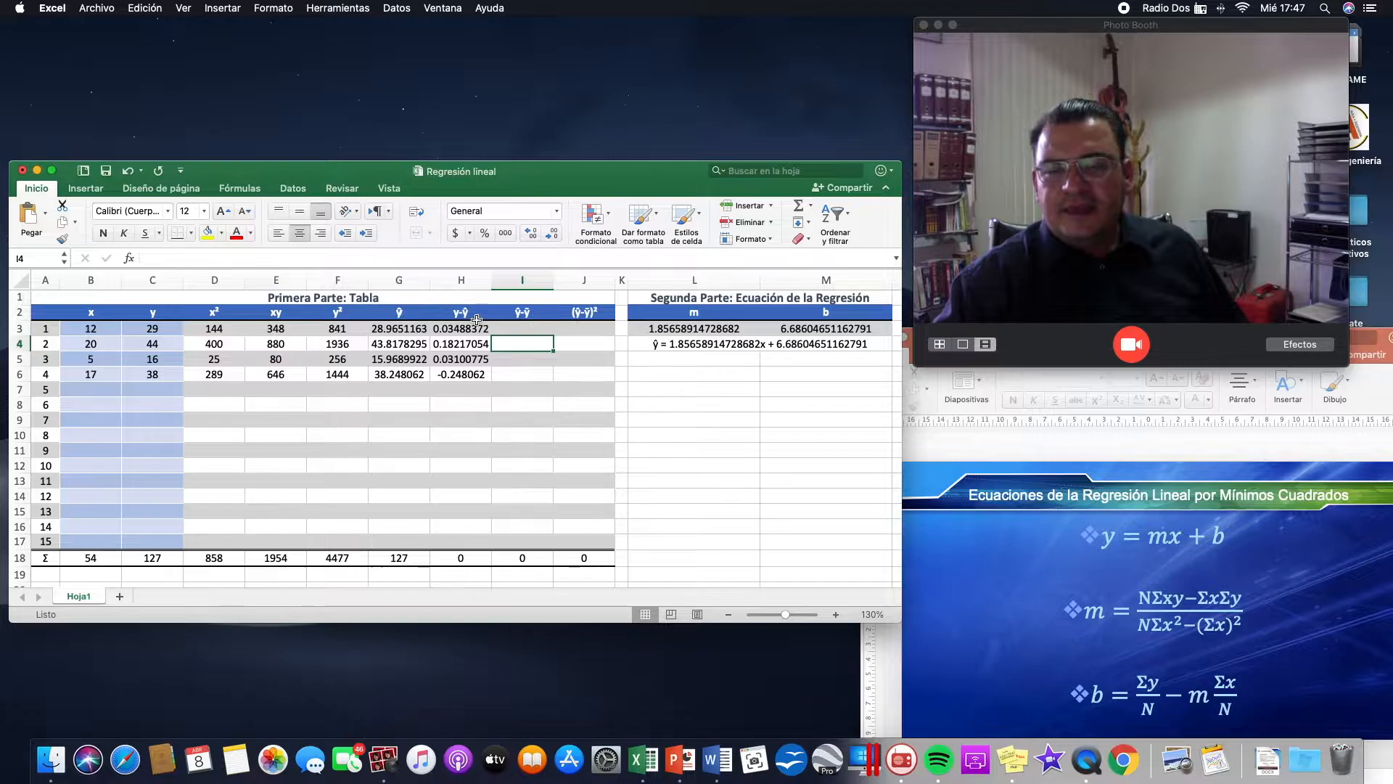
Write the ŷ-ȳ formula =SI(B3="","",G3-promedio(C3:C17)) in I3.
click(543, 329)
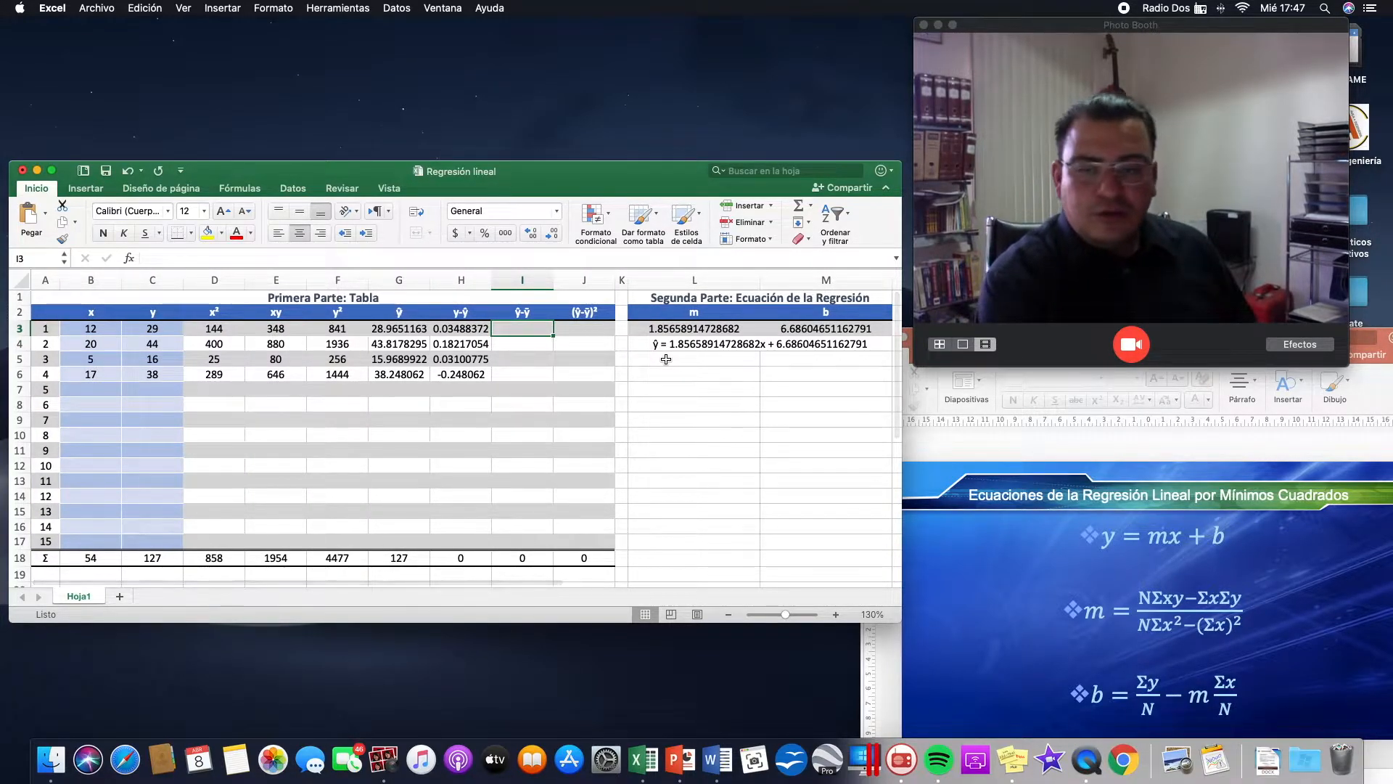
click(307, 254)
text(=SI(B3="","",)
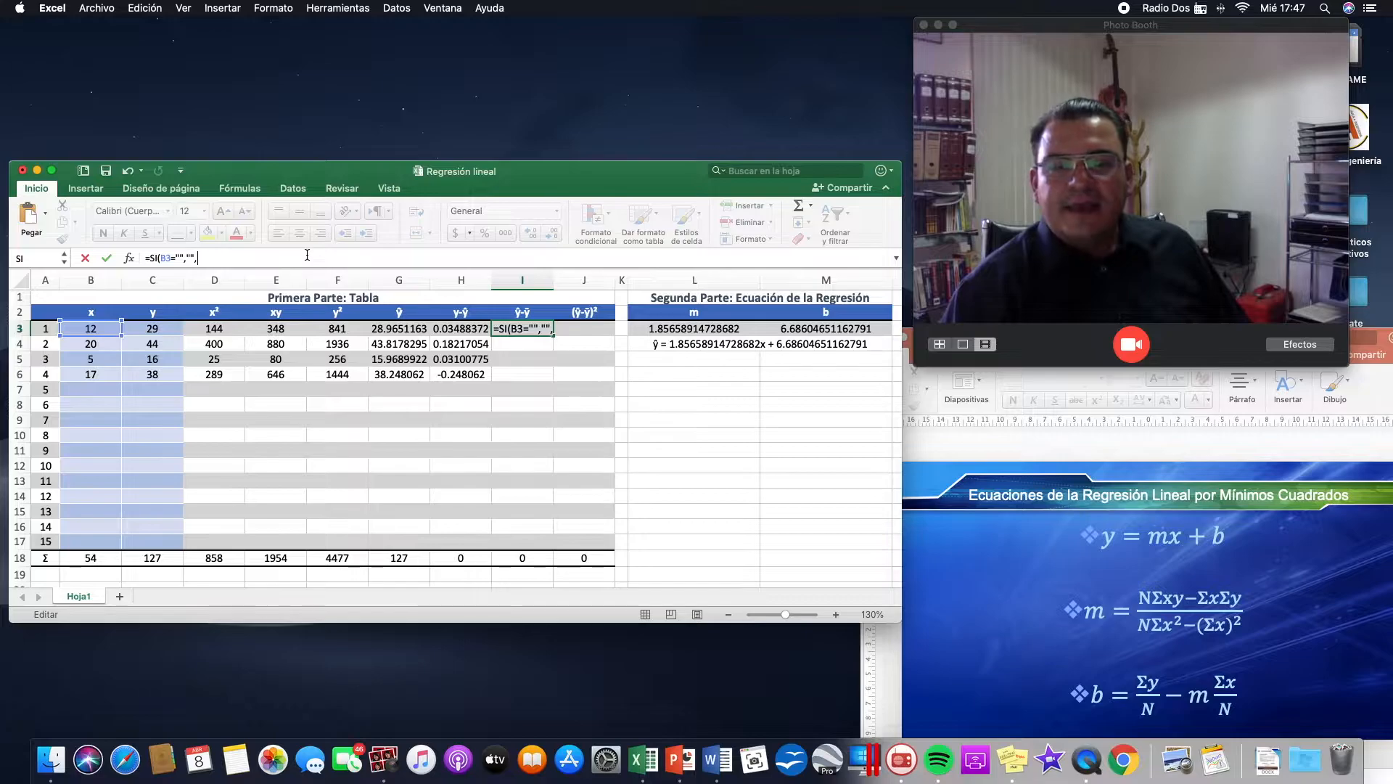
click(410, 331)
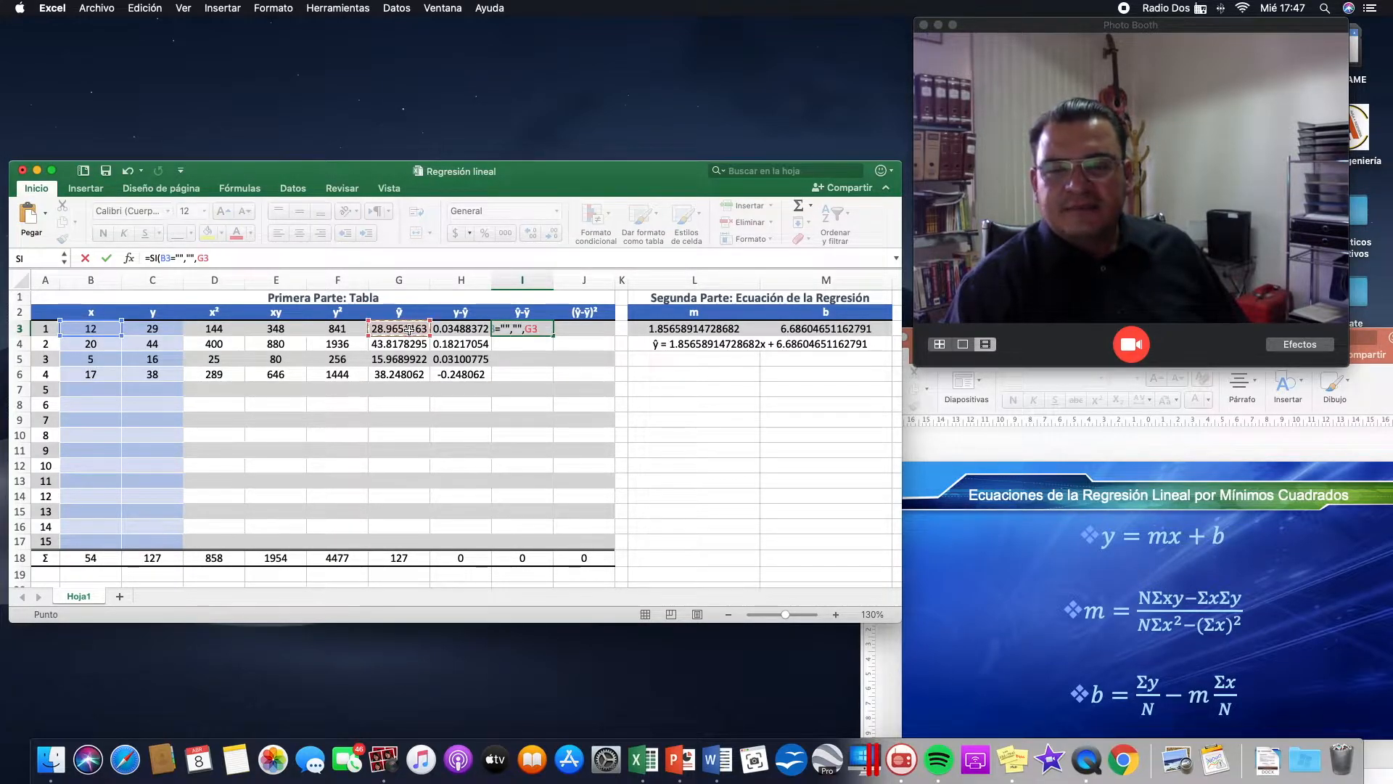
text(-promed)
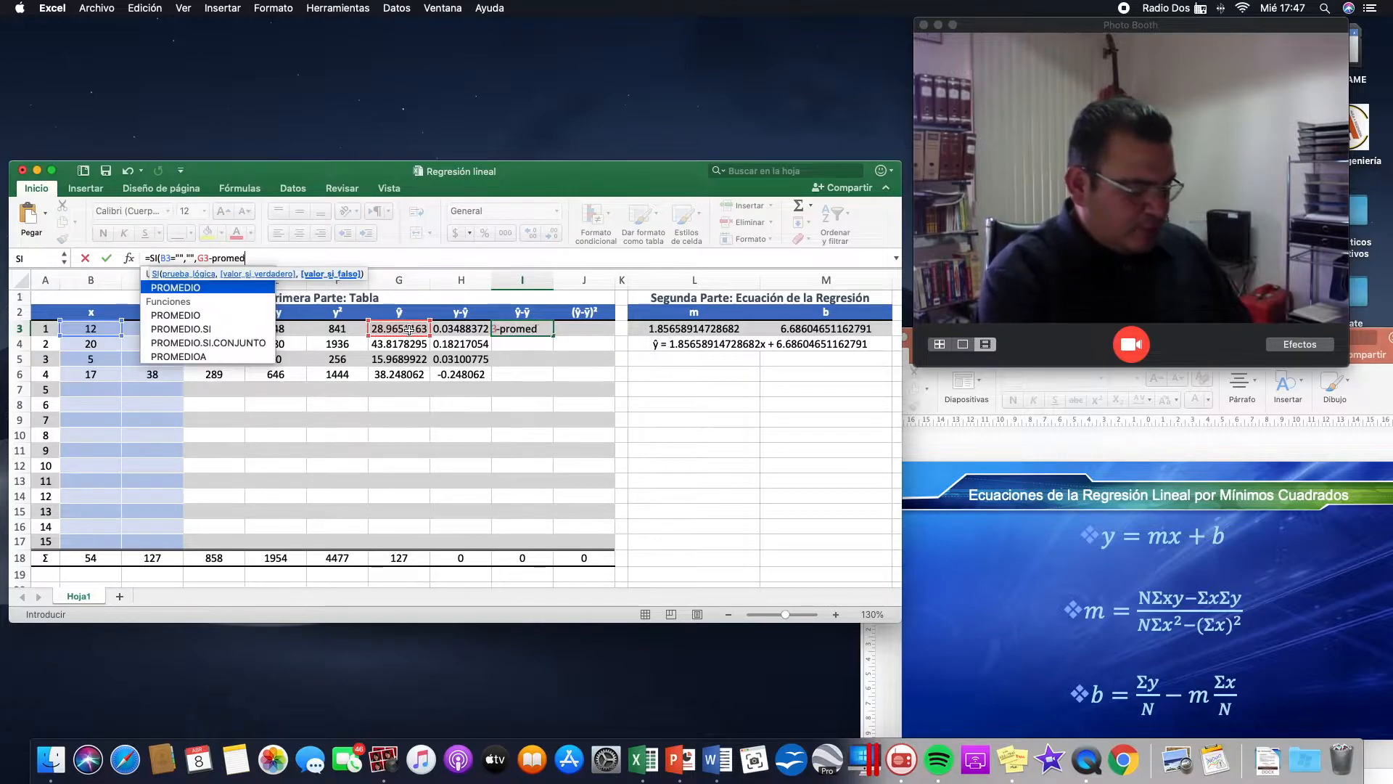
text(io()
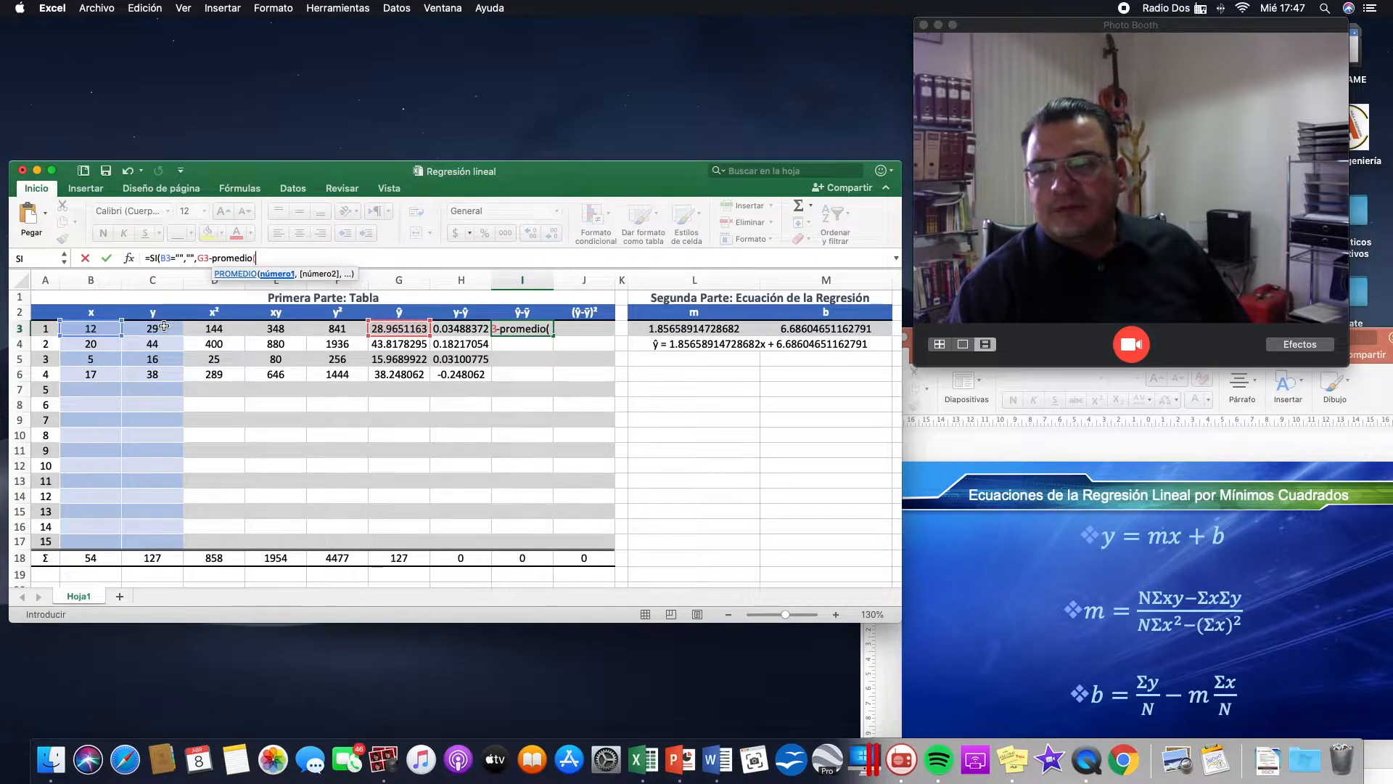
drag(164, 326, 162, 541)
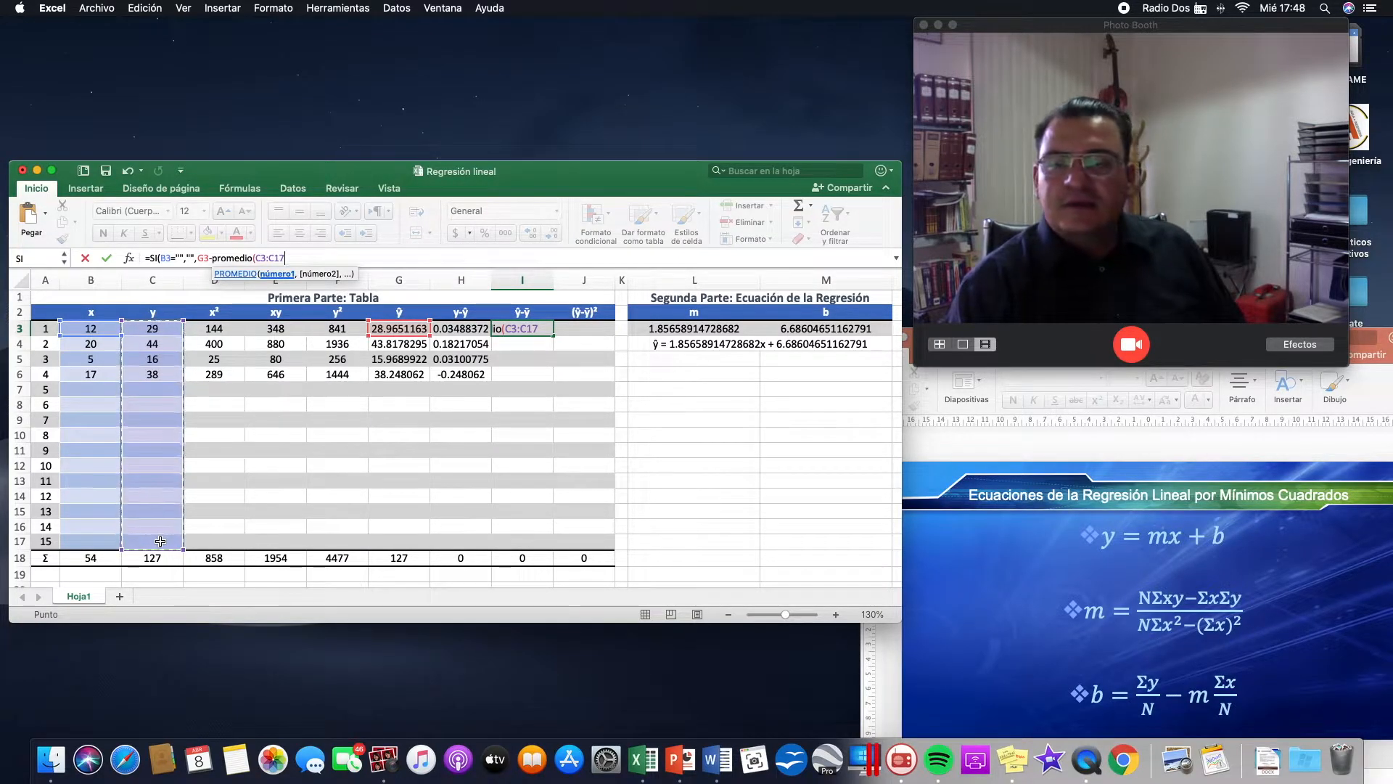
text())
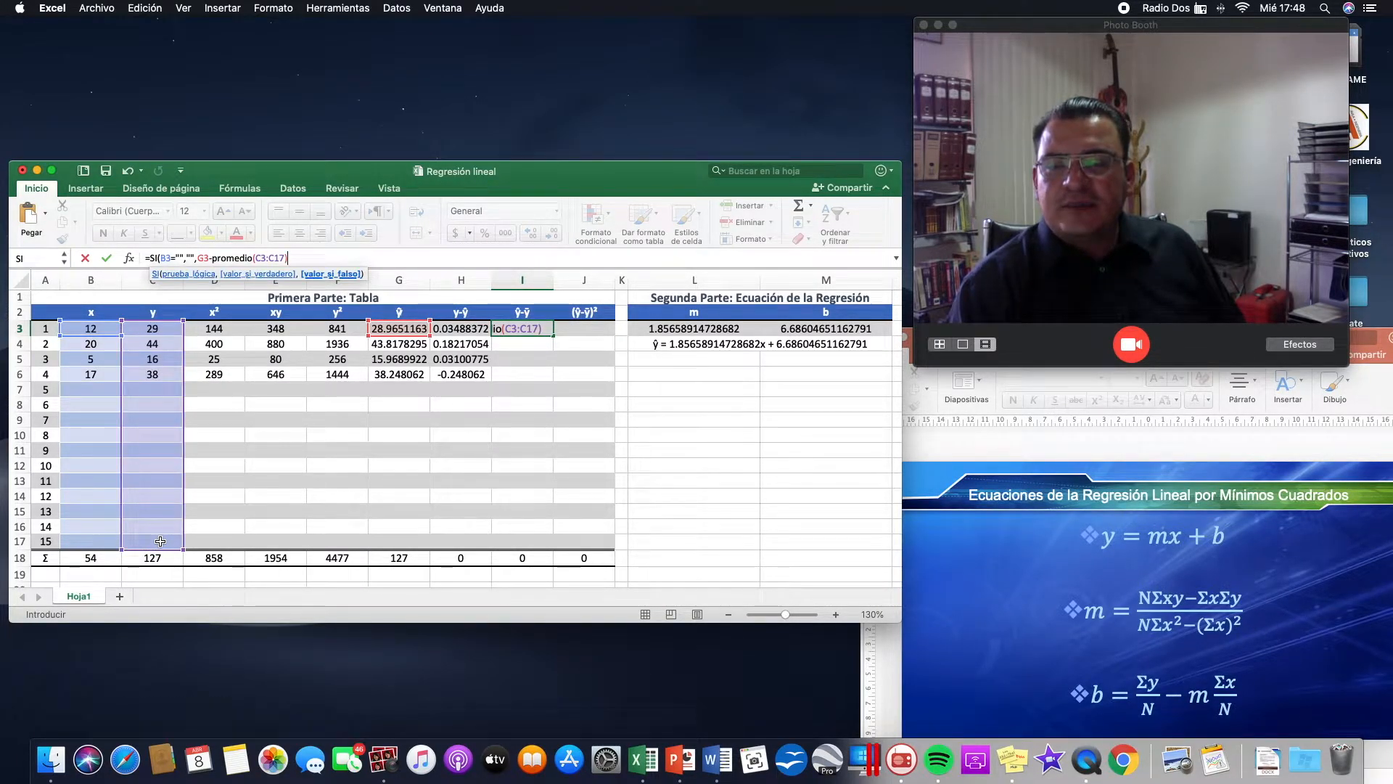
text())
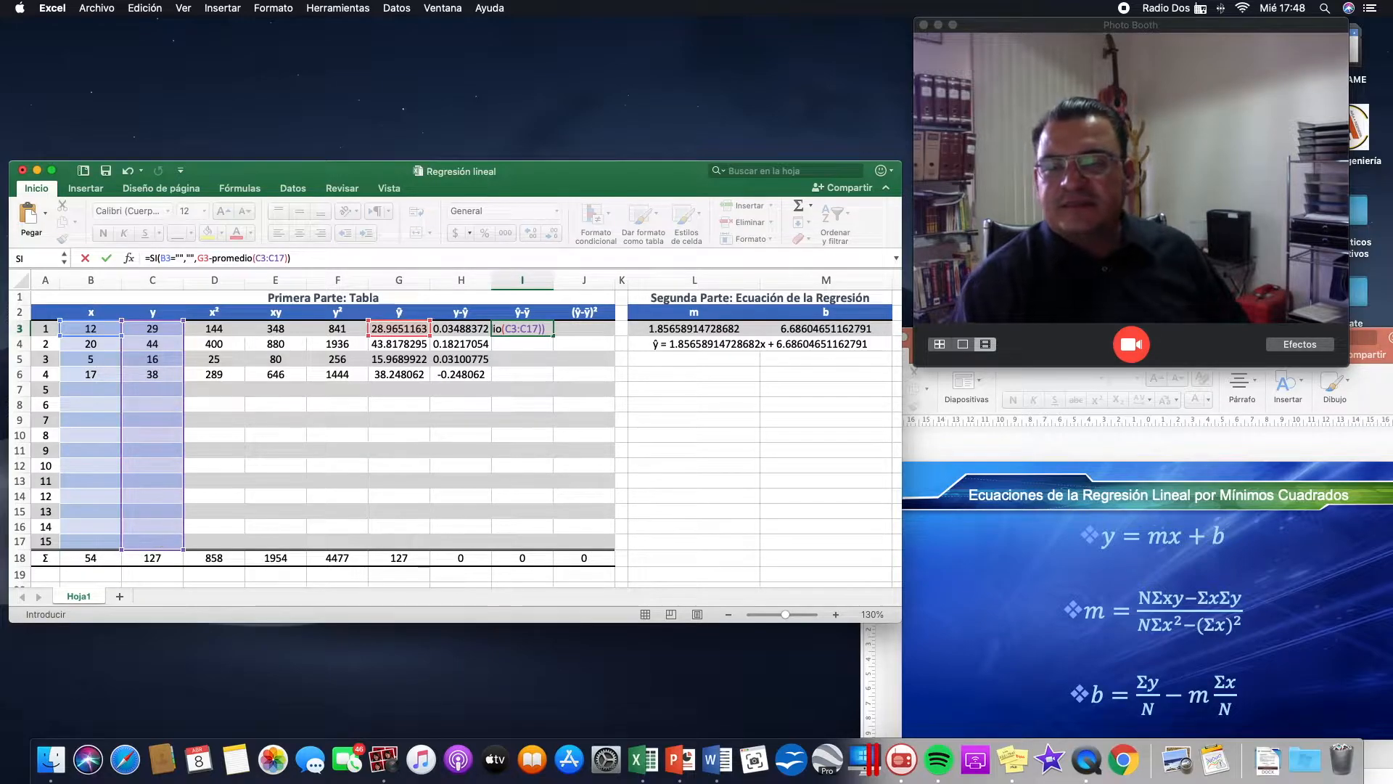
Lock the rows of the averaged range as C$3:C$17 in the I3 formula and enter it.
click(261, 256)
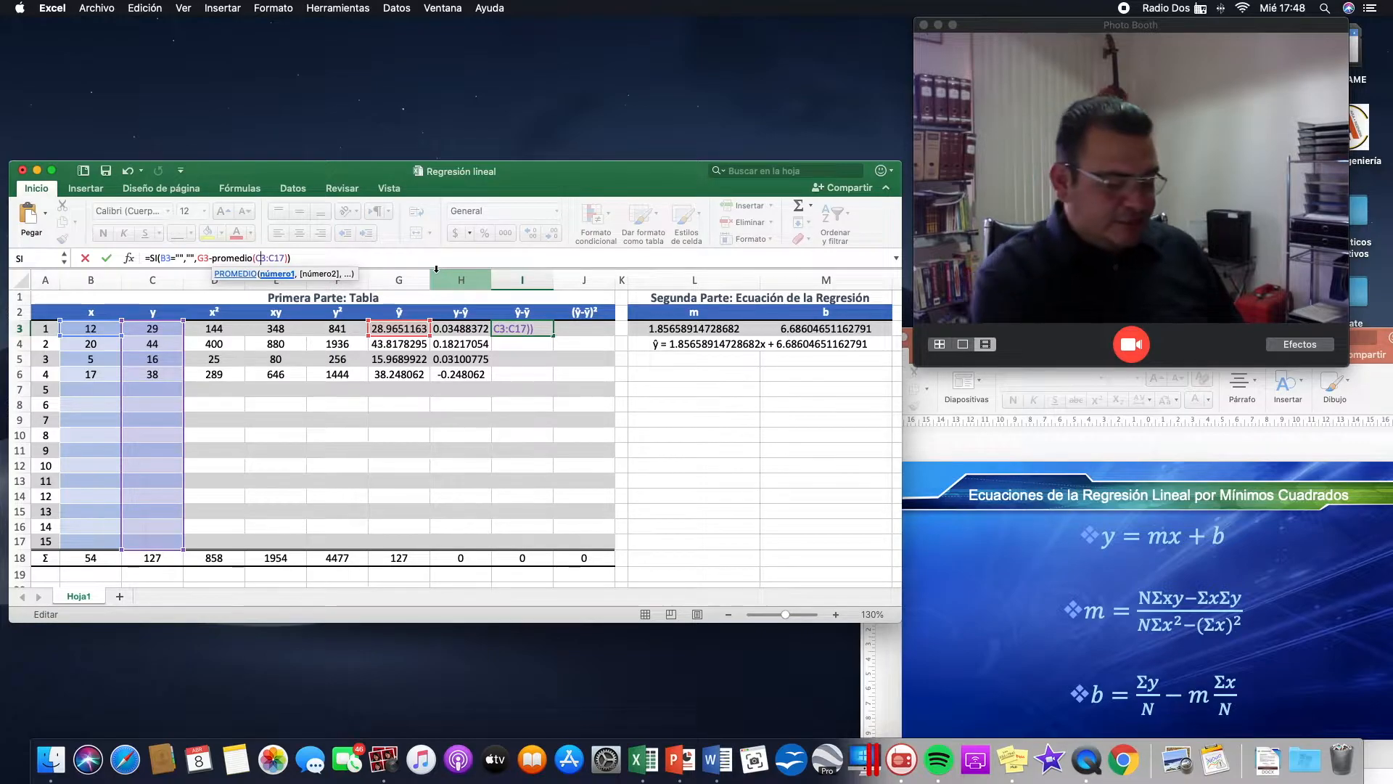
text($3:C)
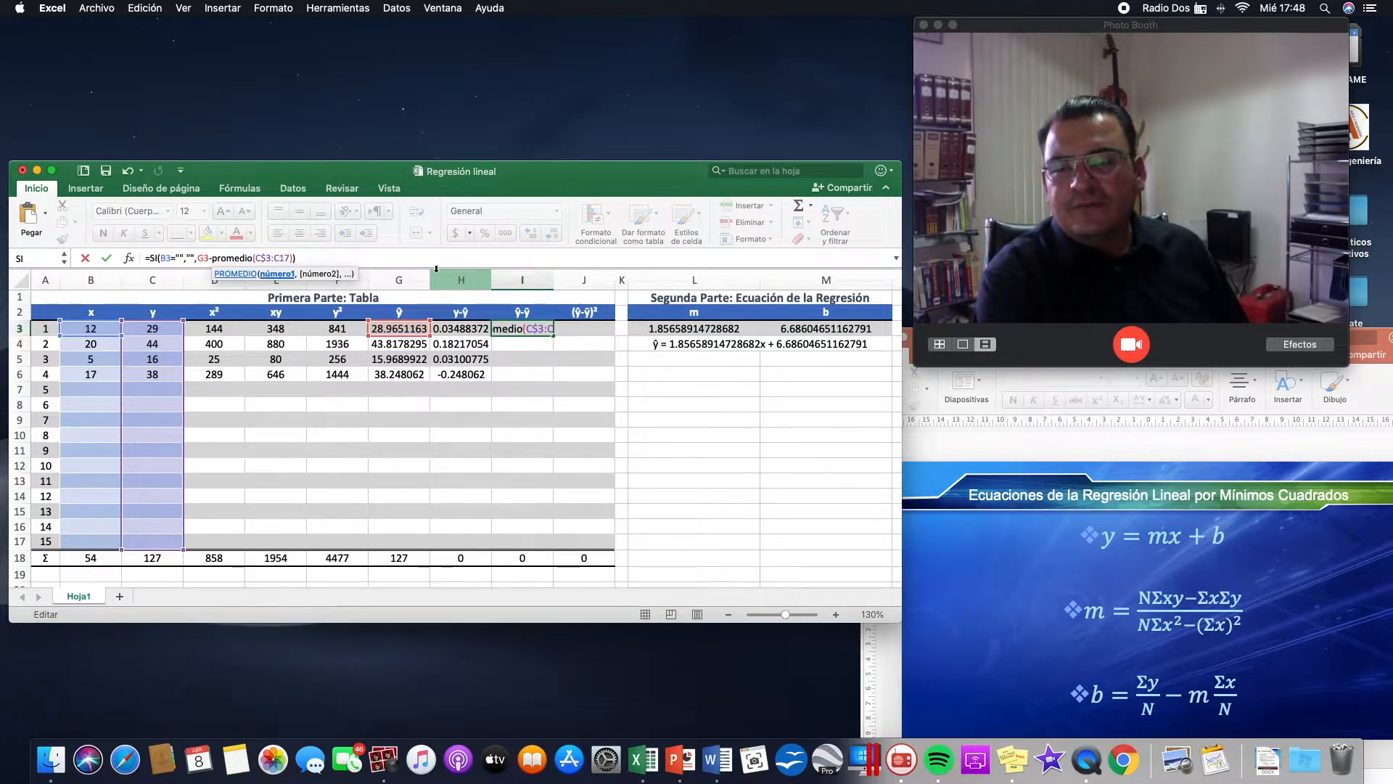
text($)
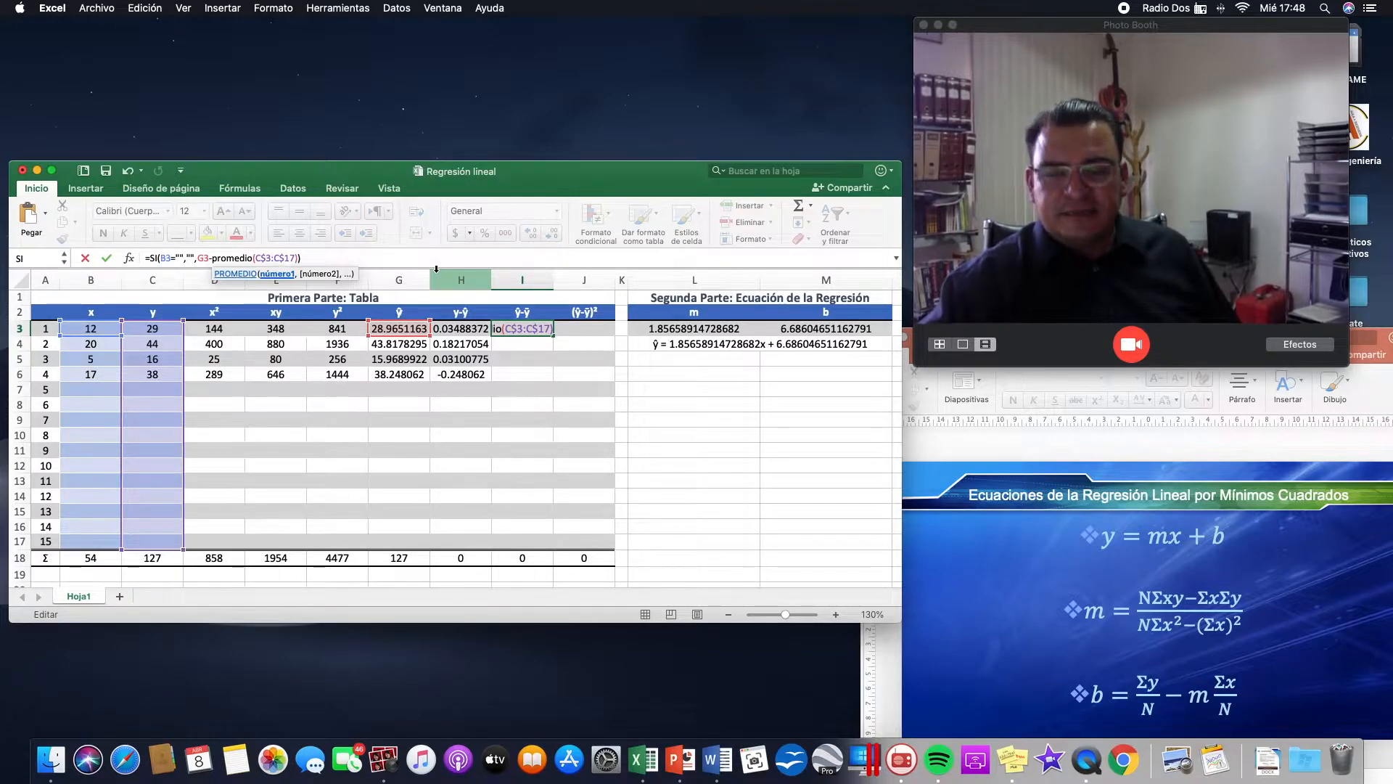
key(Return)
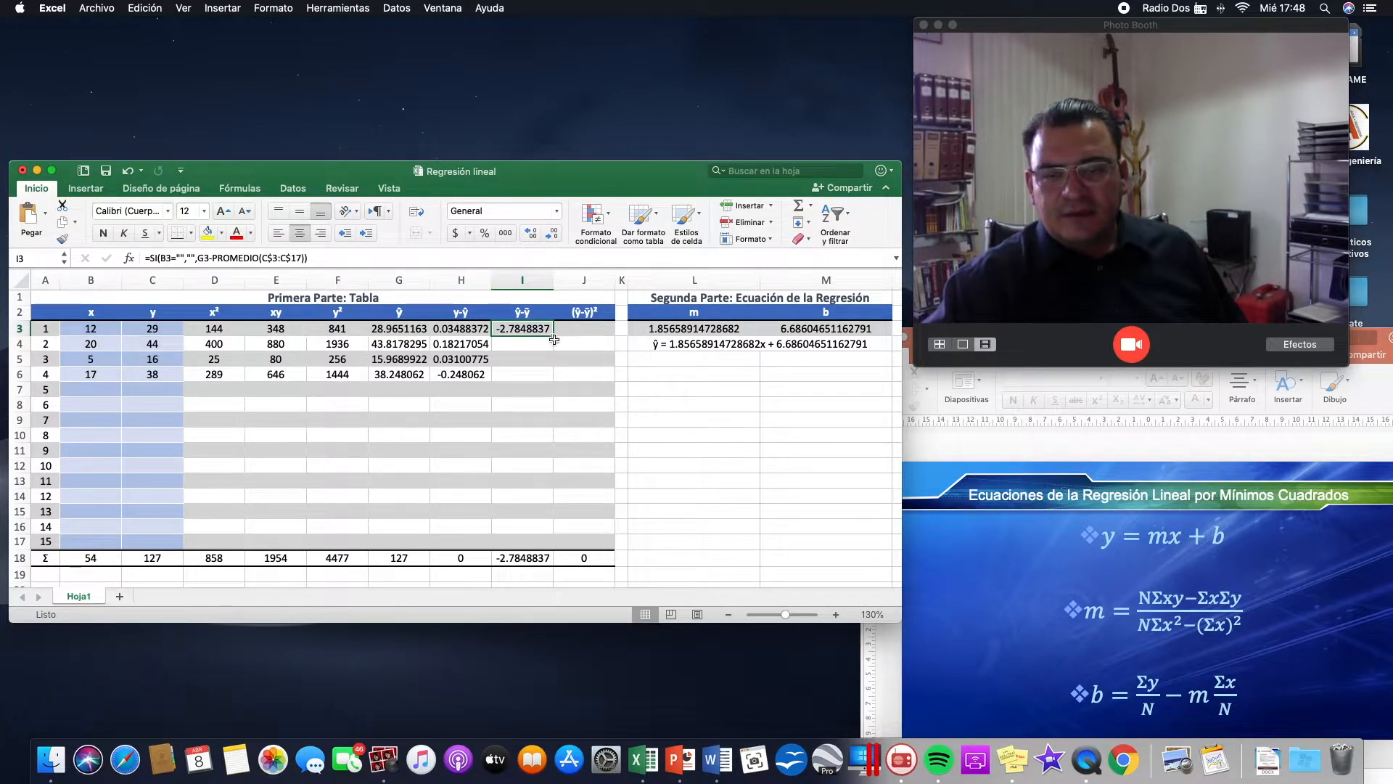
Fill the ŷ-ȳ formula from I3 down through I17 without formatting.
drag(553, 338, 572, 541)
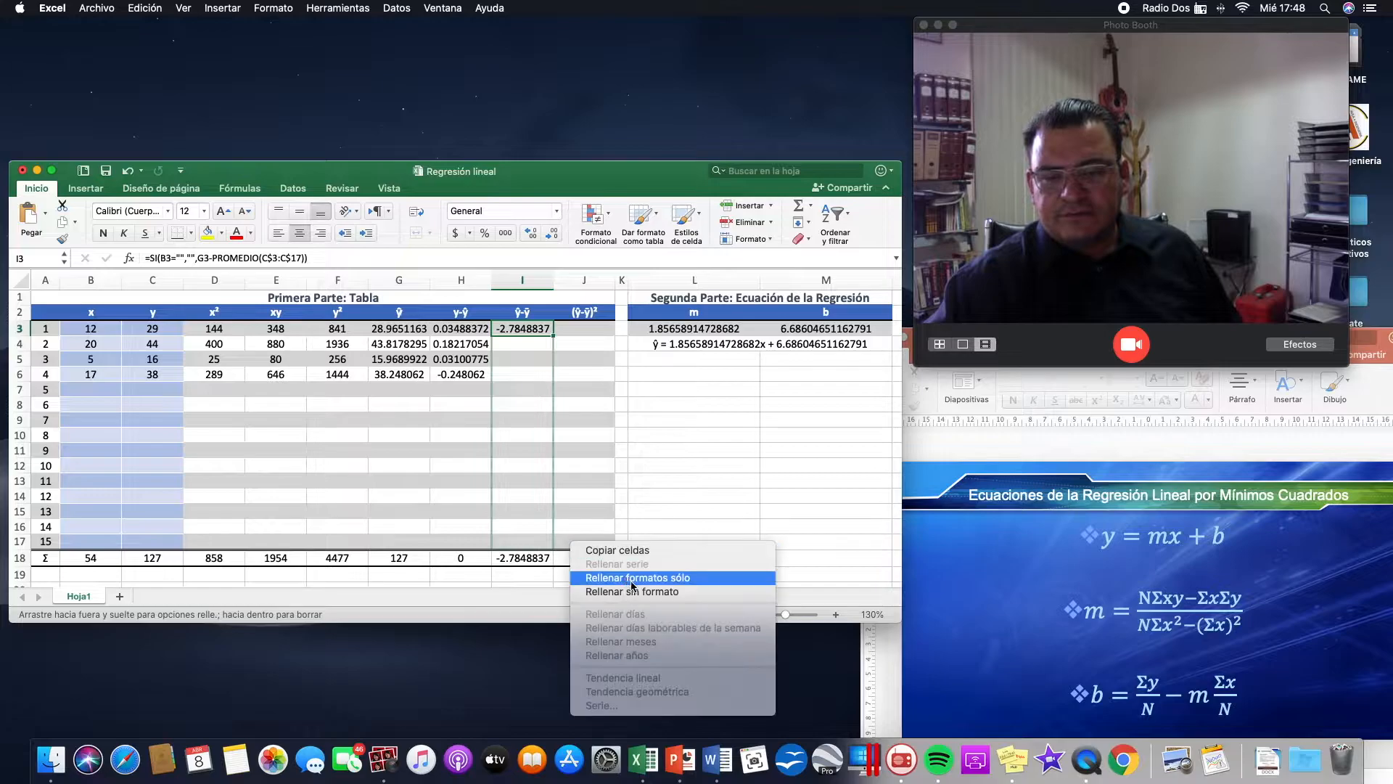
click(643, 592)
click(584, 389)
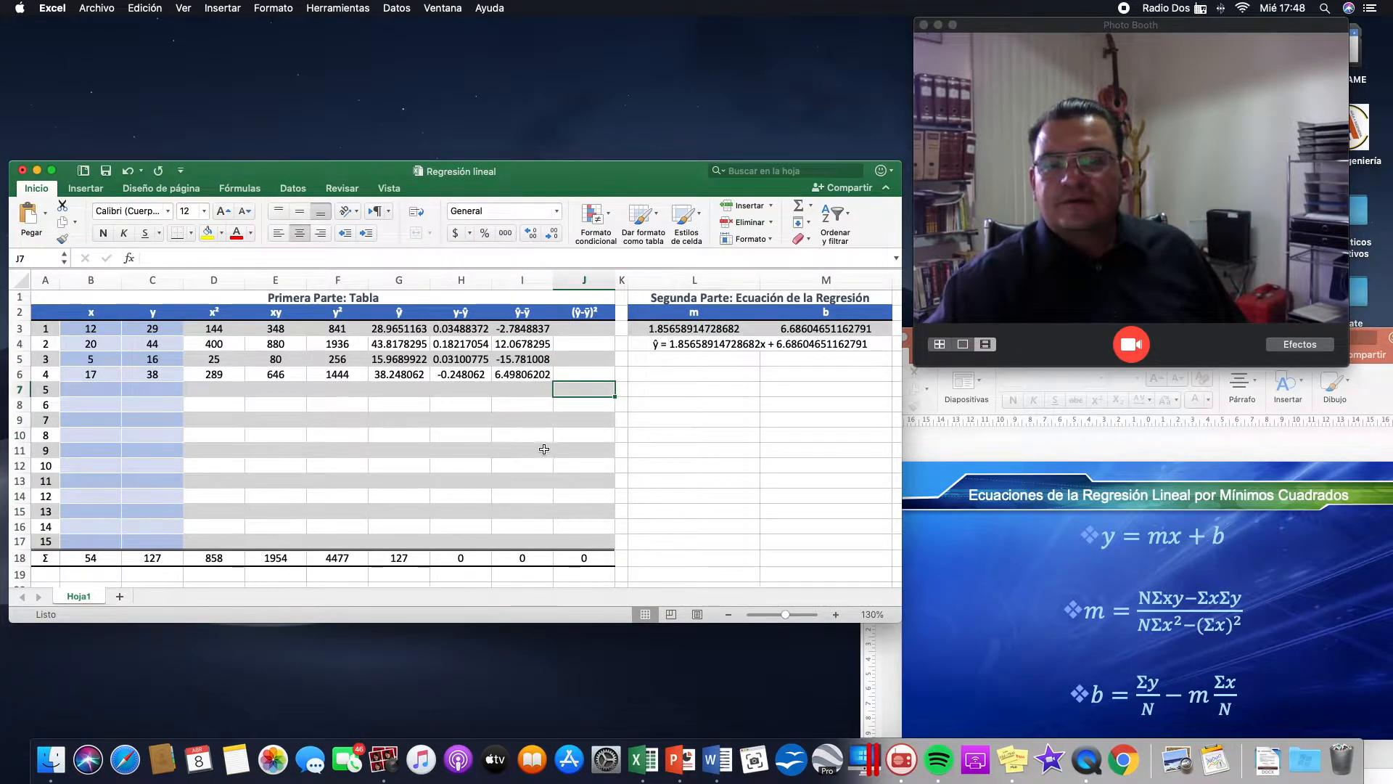
Enter the squared deviation formula =SI(B3="","",I3^2) in J3.
scroll(565, 331, right, 1)
click(565, 331)
scroll(570, 337, left, 1)
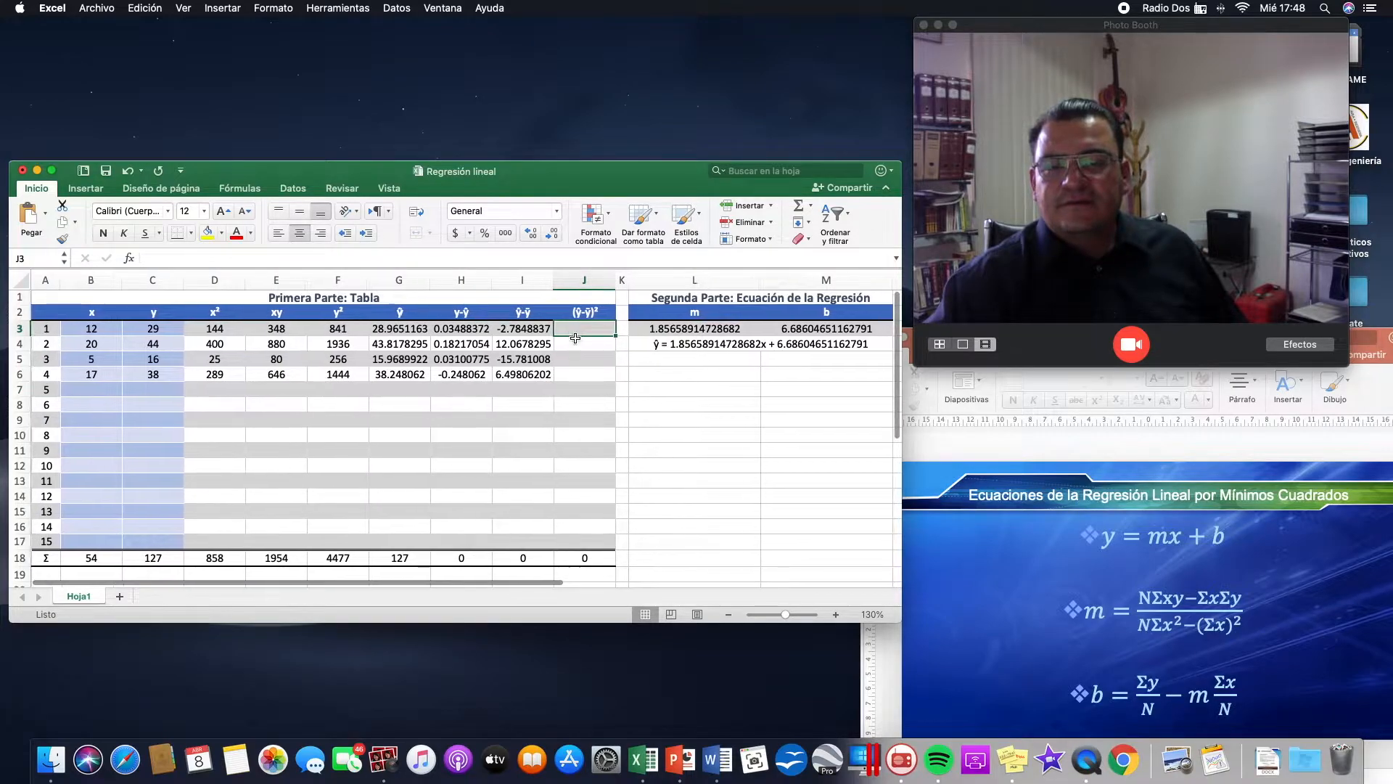
click(529, 330)
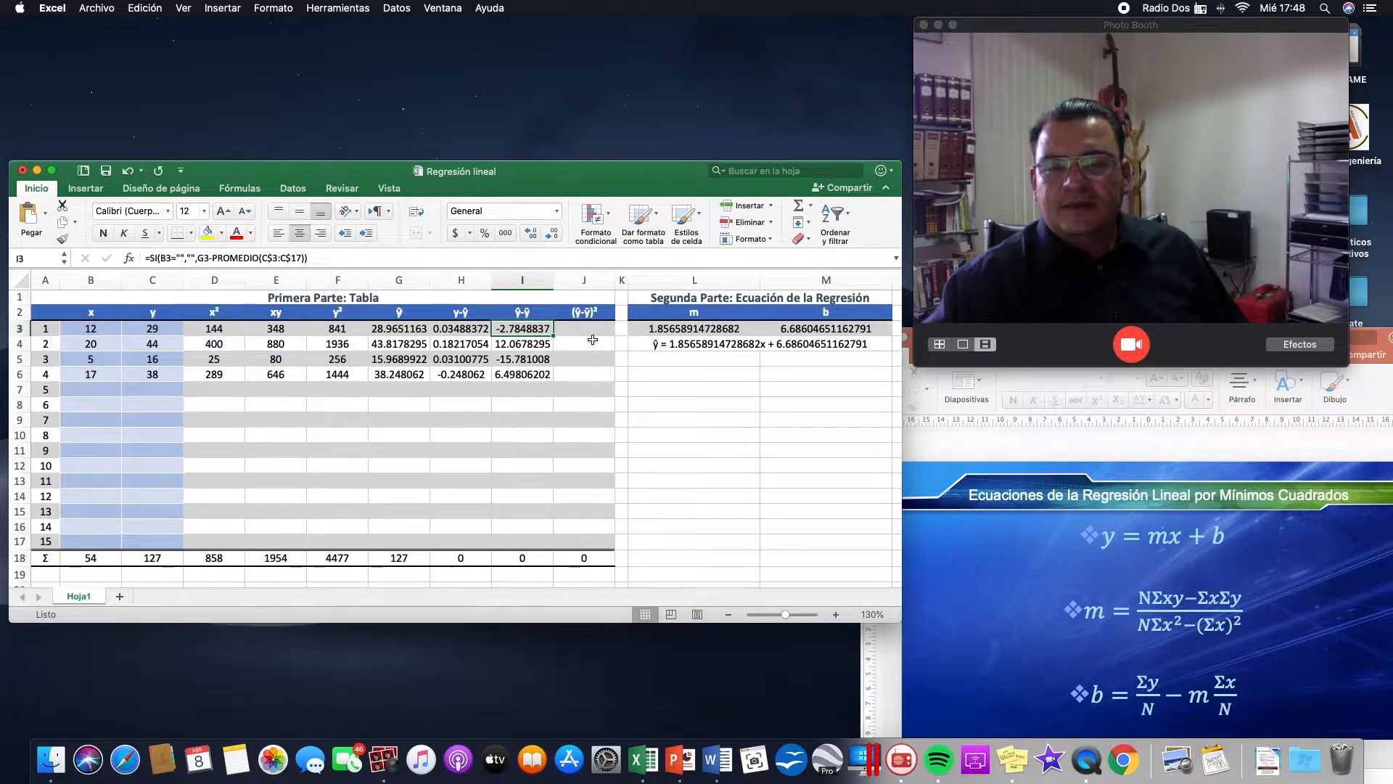
click(584, 330)
click(261, 259)
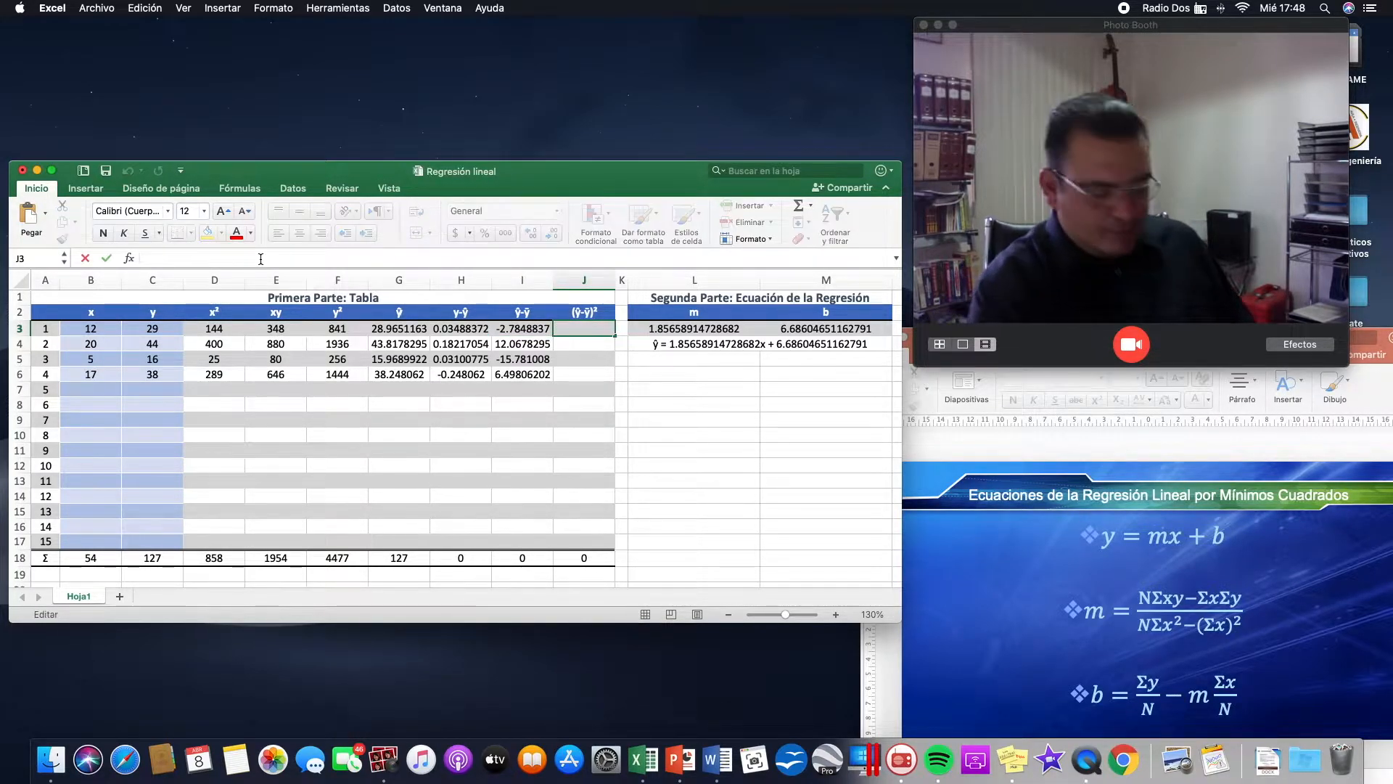
text(=SI(B3="","",)
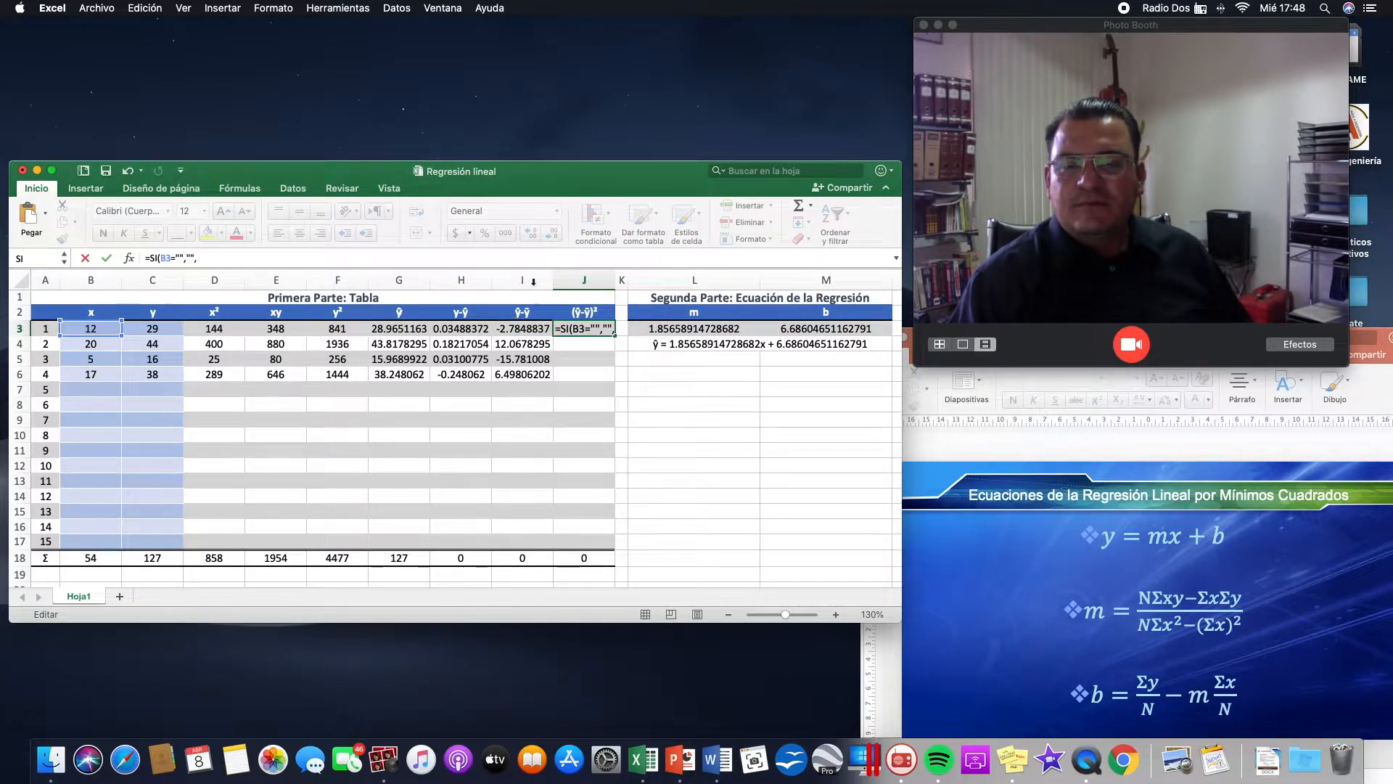
click(523, 331)
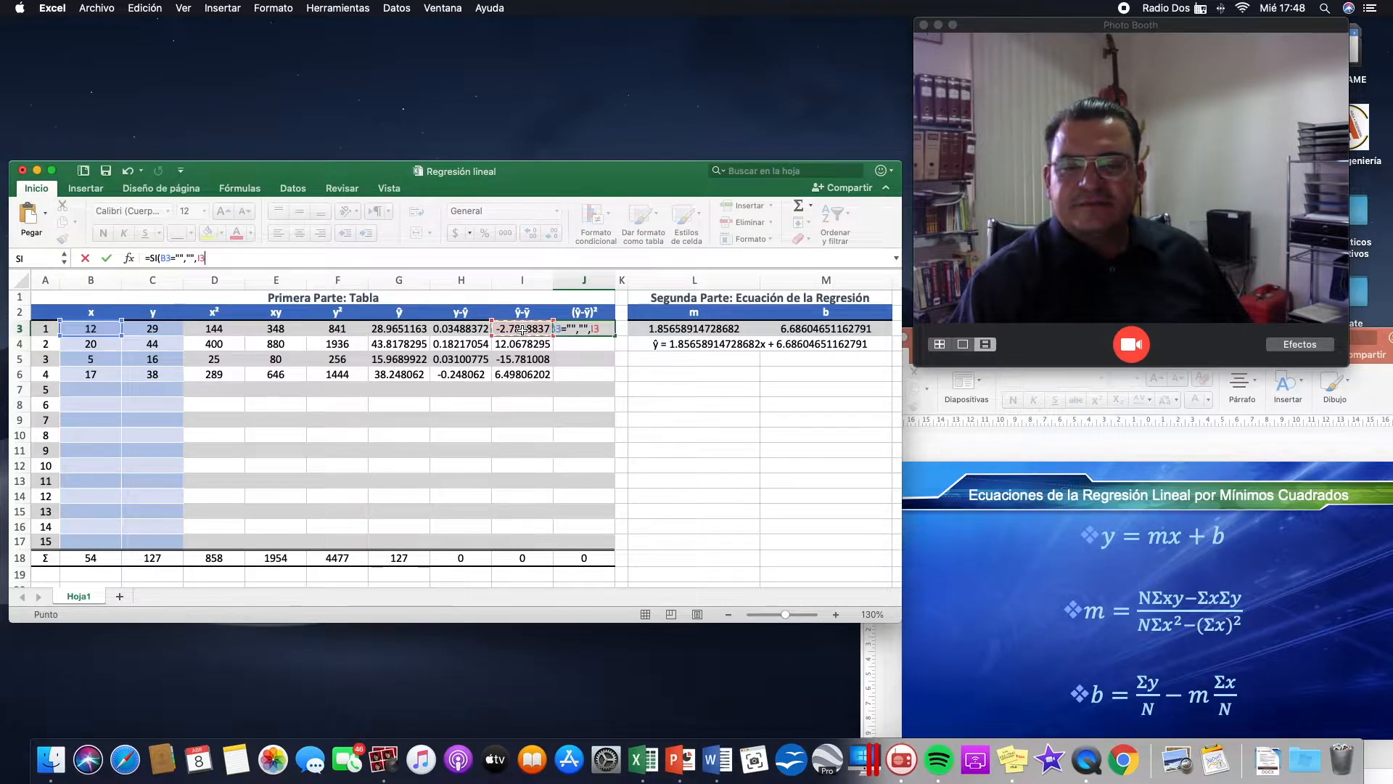
text(^2)
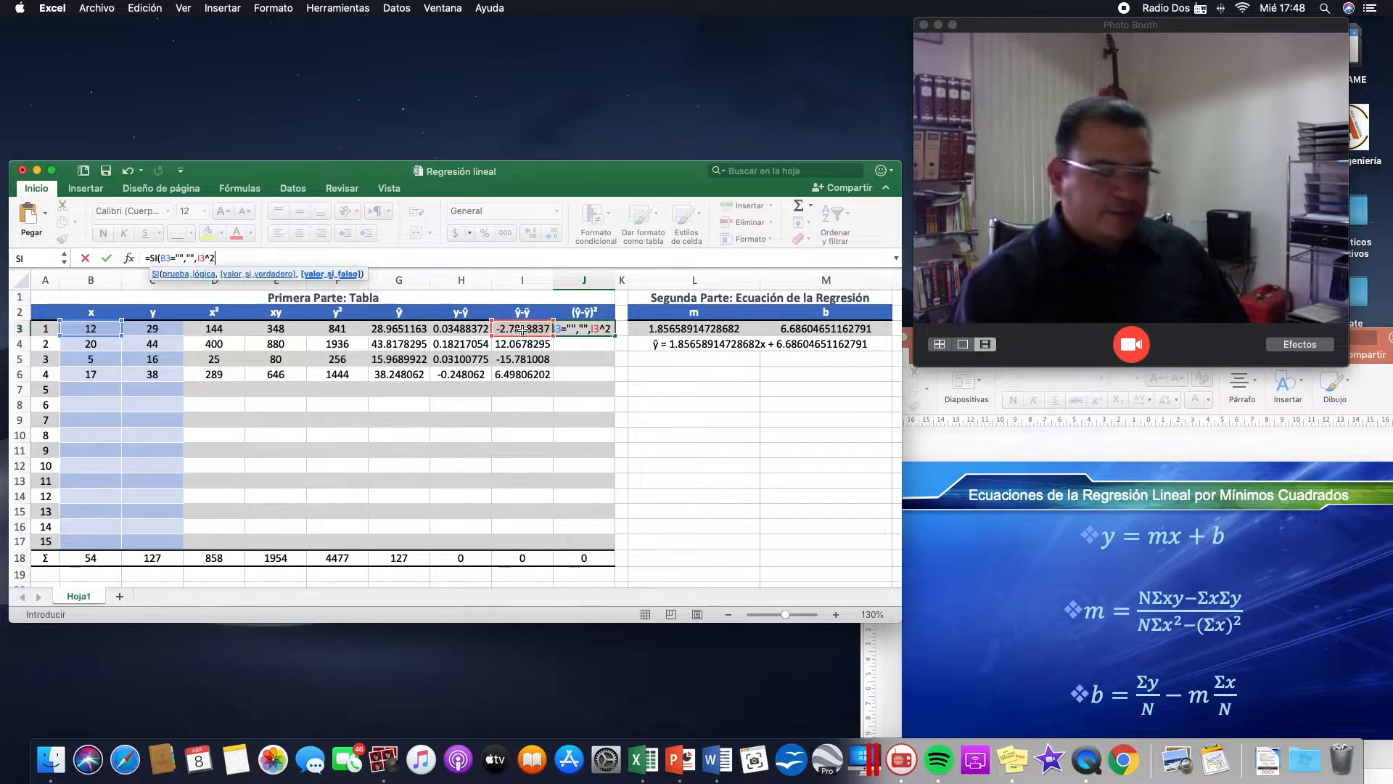
text())
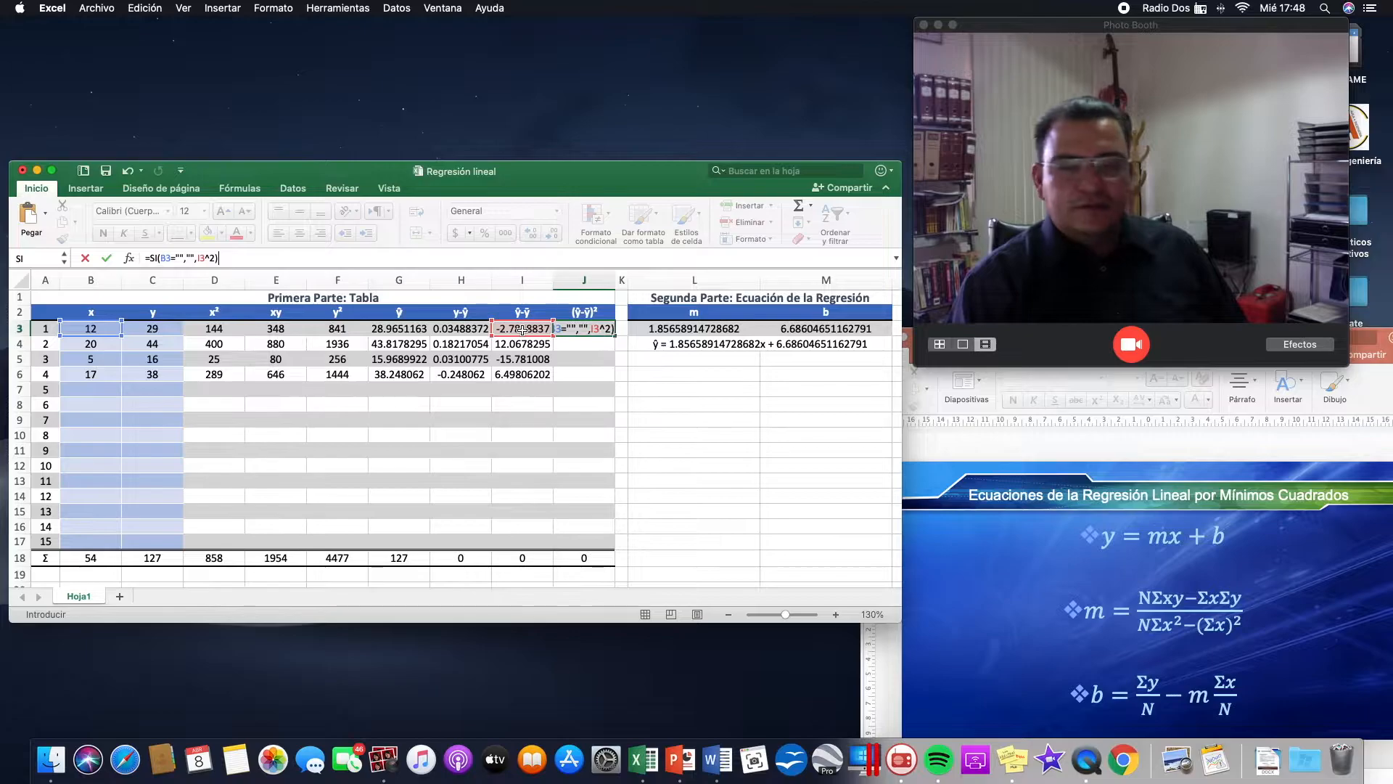
key(Return)
key(Up)
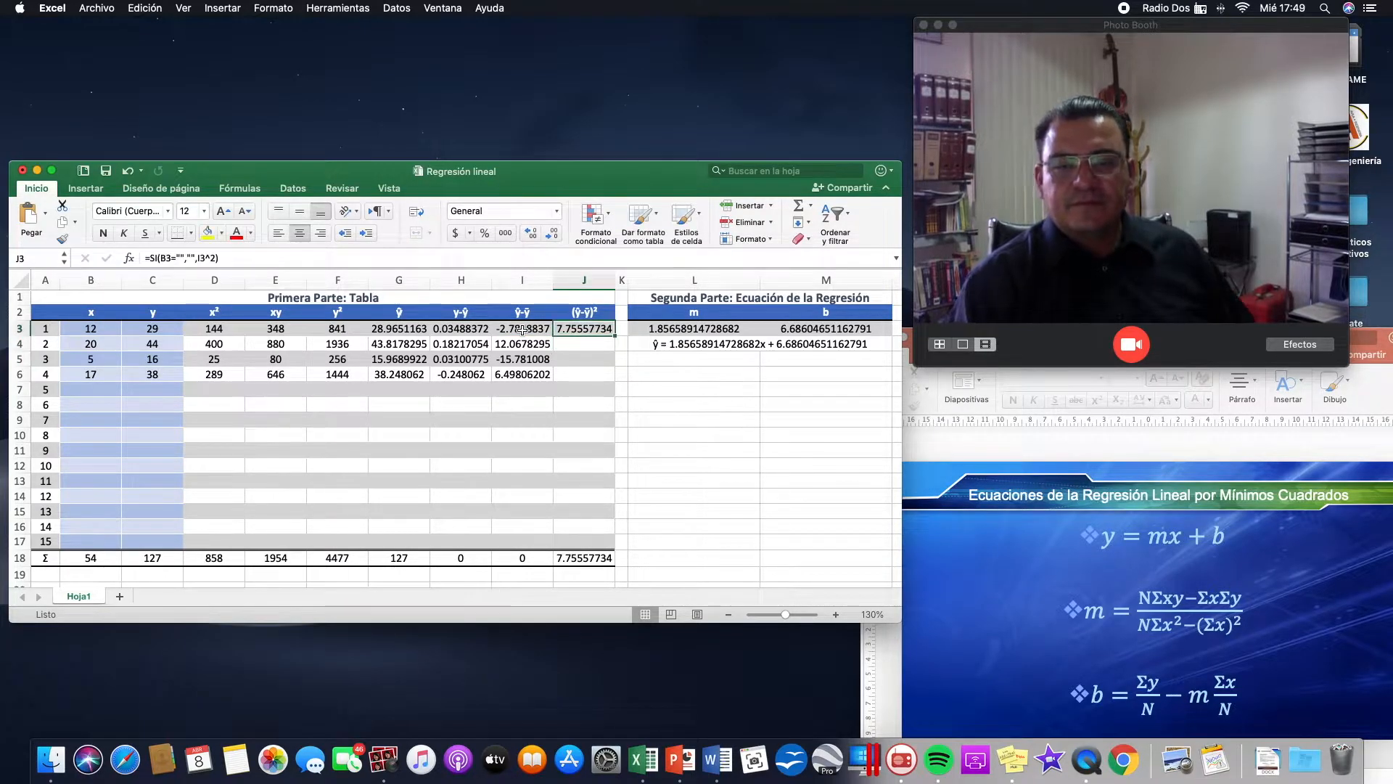
Fill the squared deviation formula from J3 down through J17 without formatting.
drag(614, 335, 617, 550)
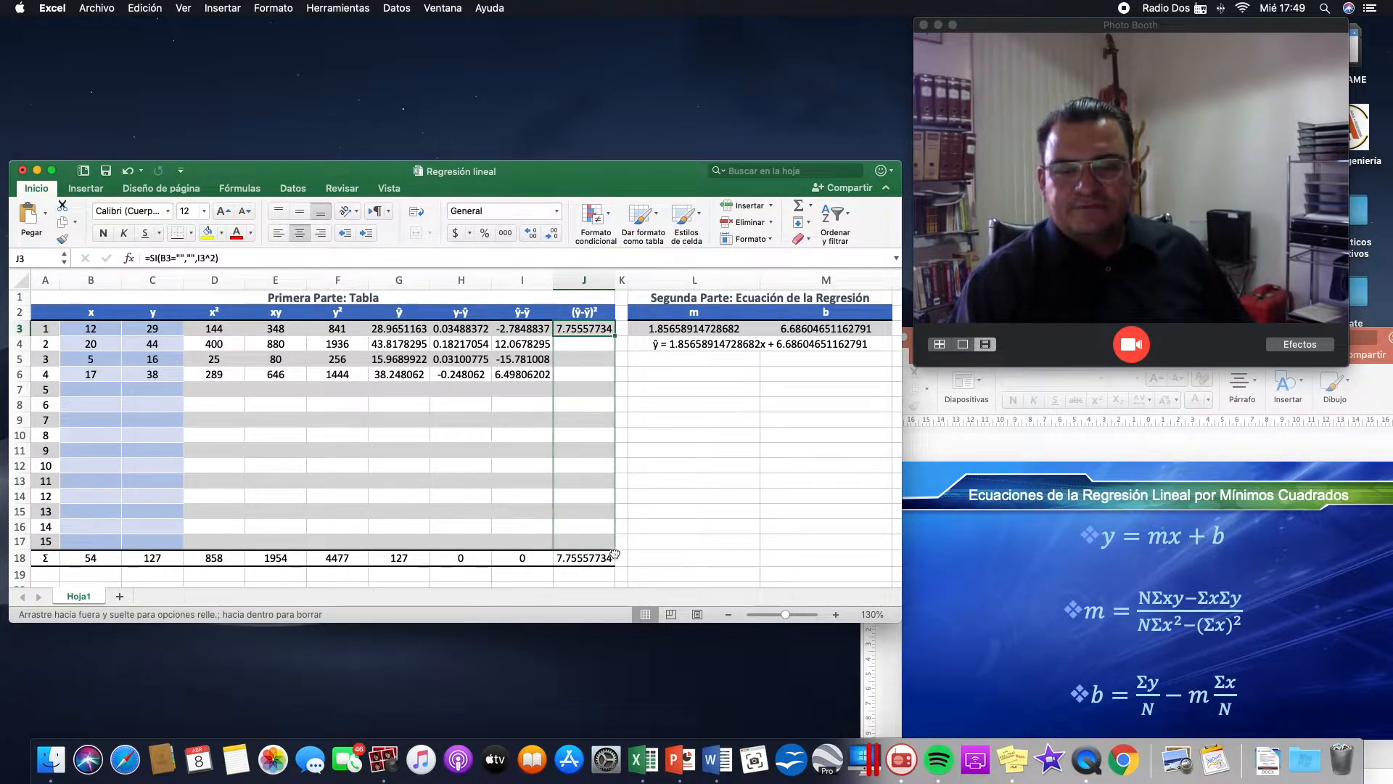
click(695, 601)
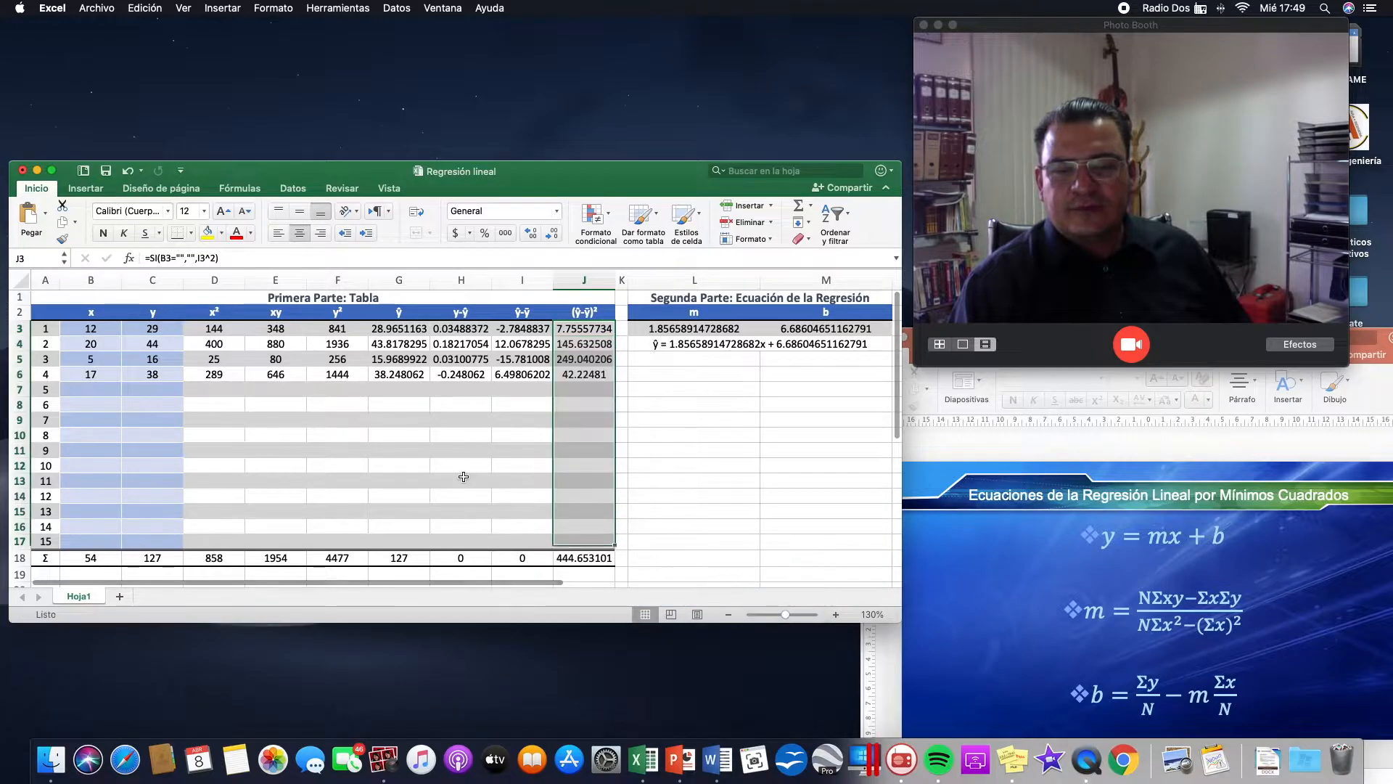
click(460, 480)
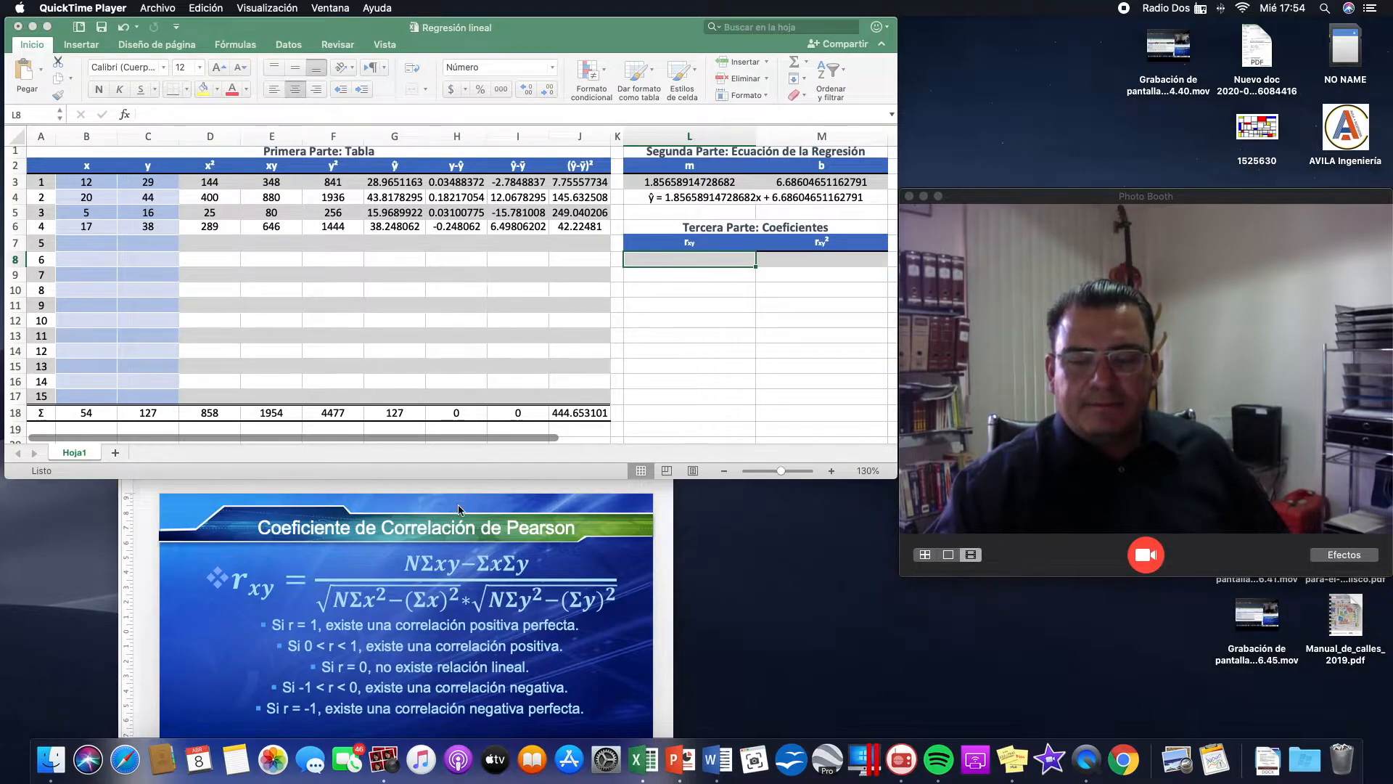
Start the rxy formula in L8 with the numerator =(contar(b3:b17)*E18-B18*C18).
click(644, 352)
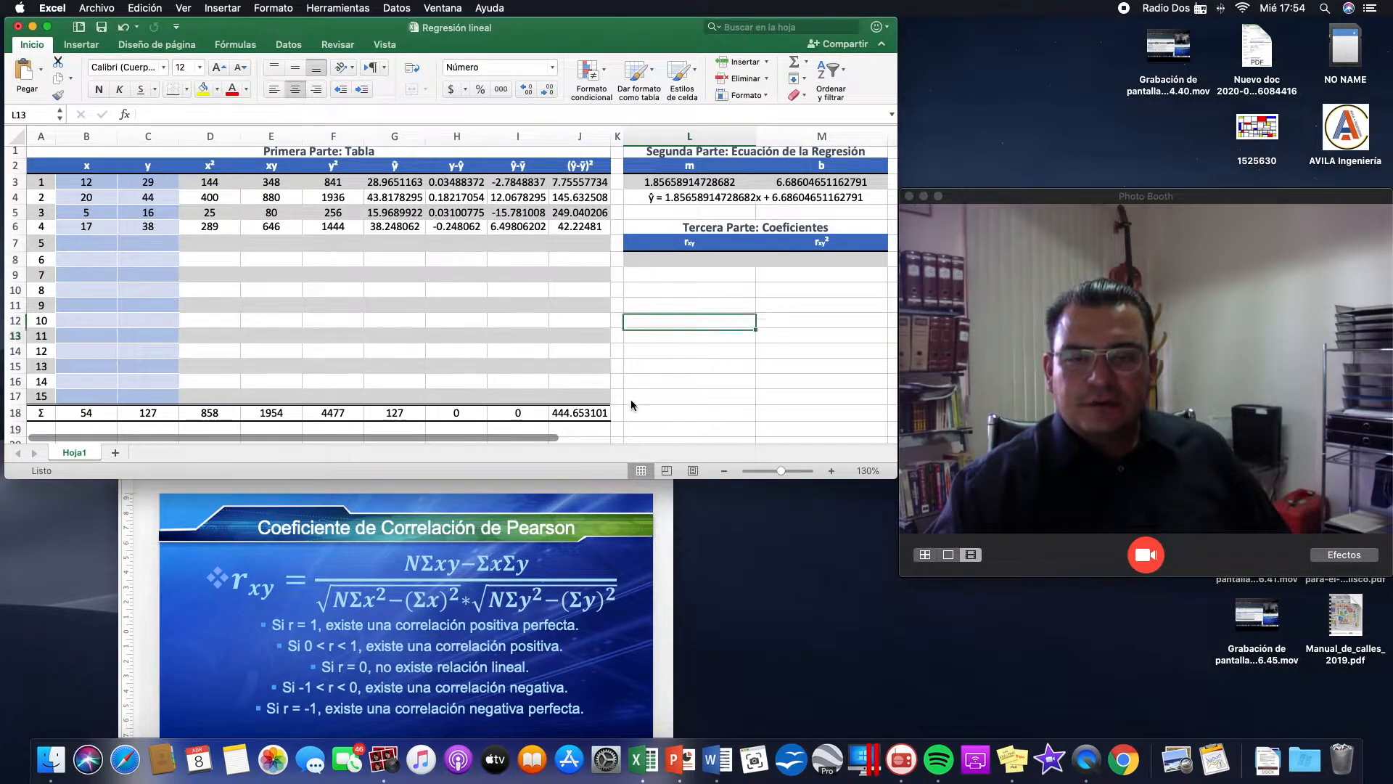
click(708, 261)
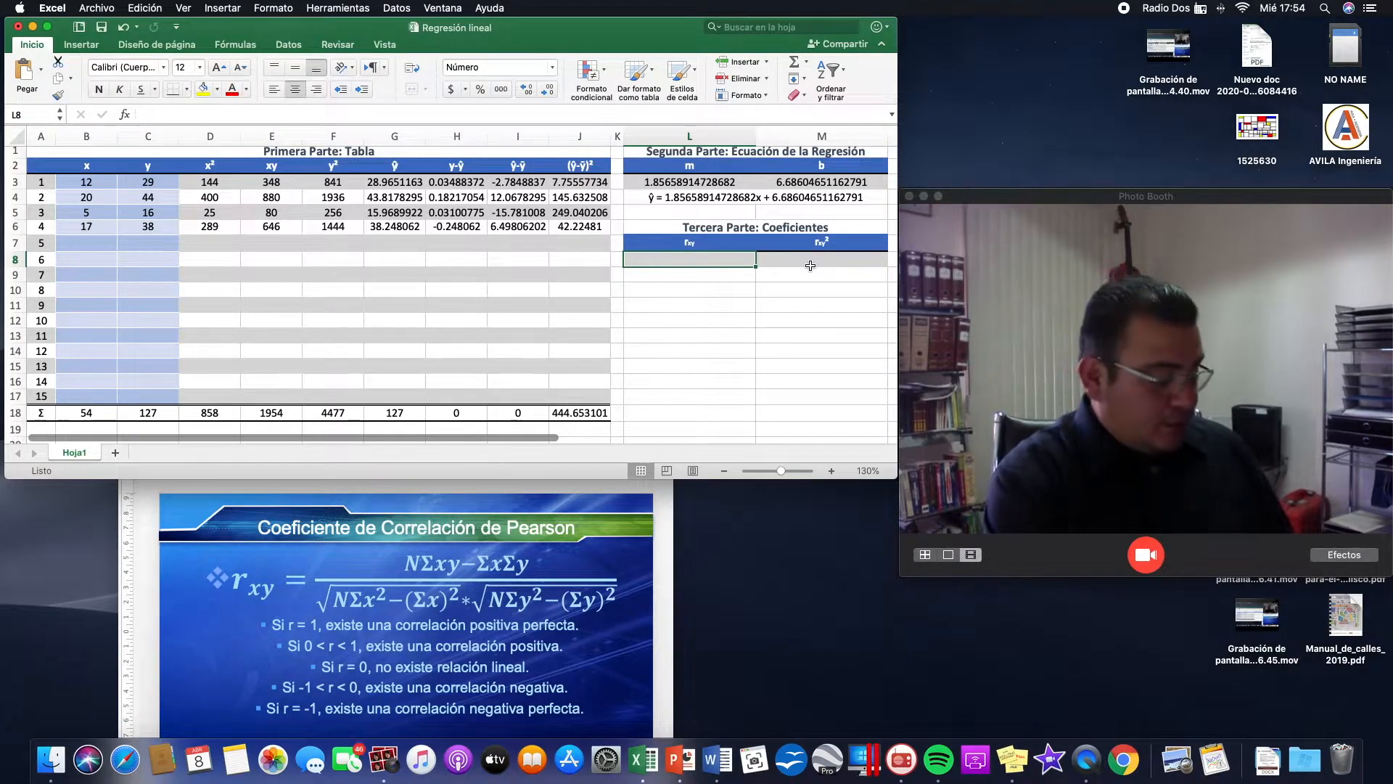
text(=()
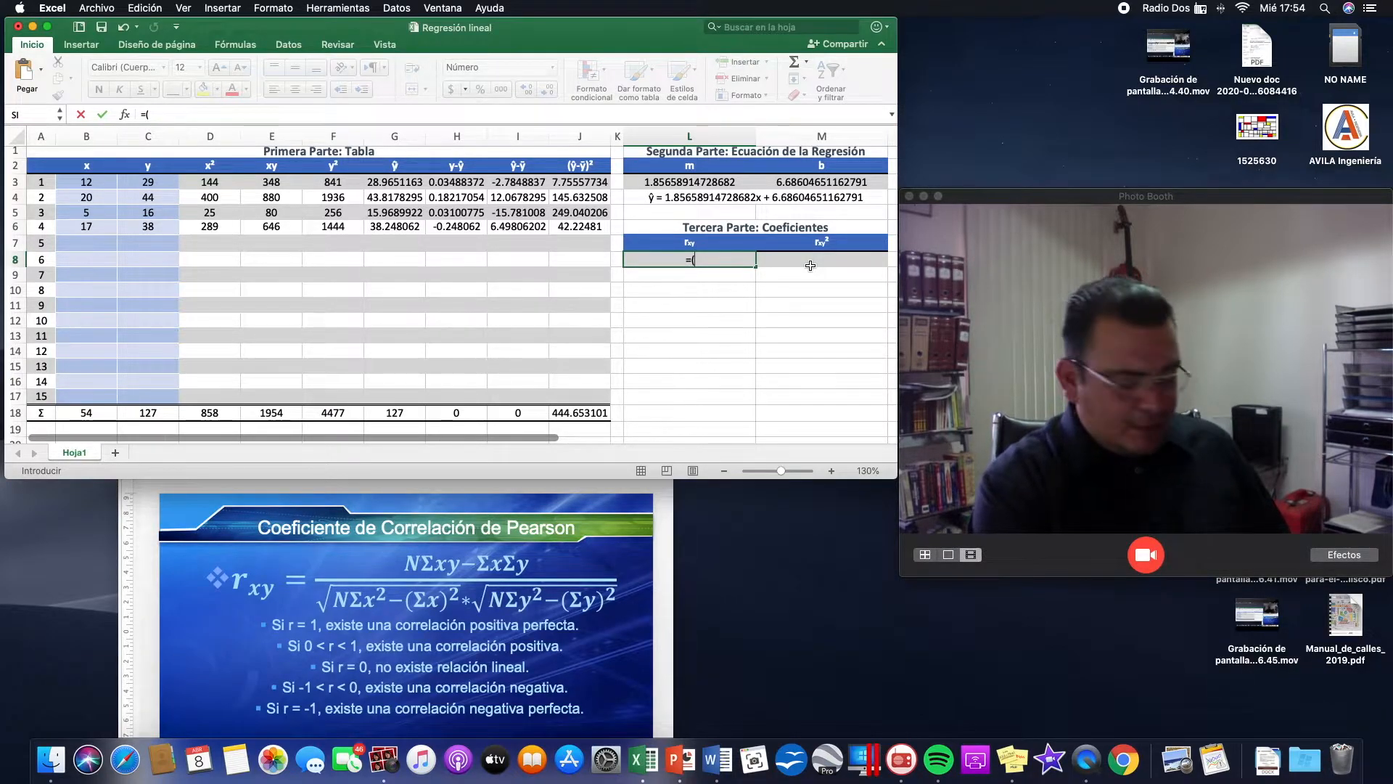
text(contar()
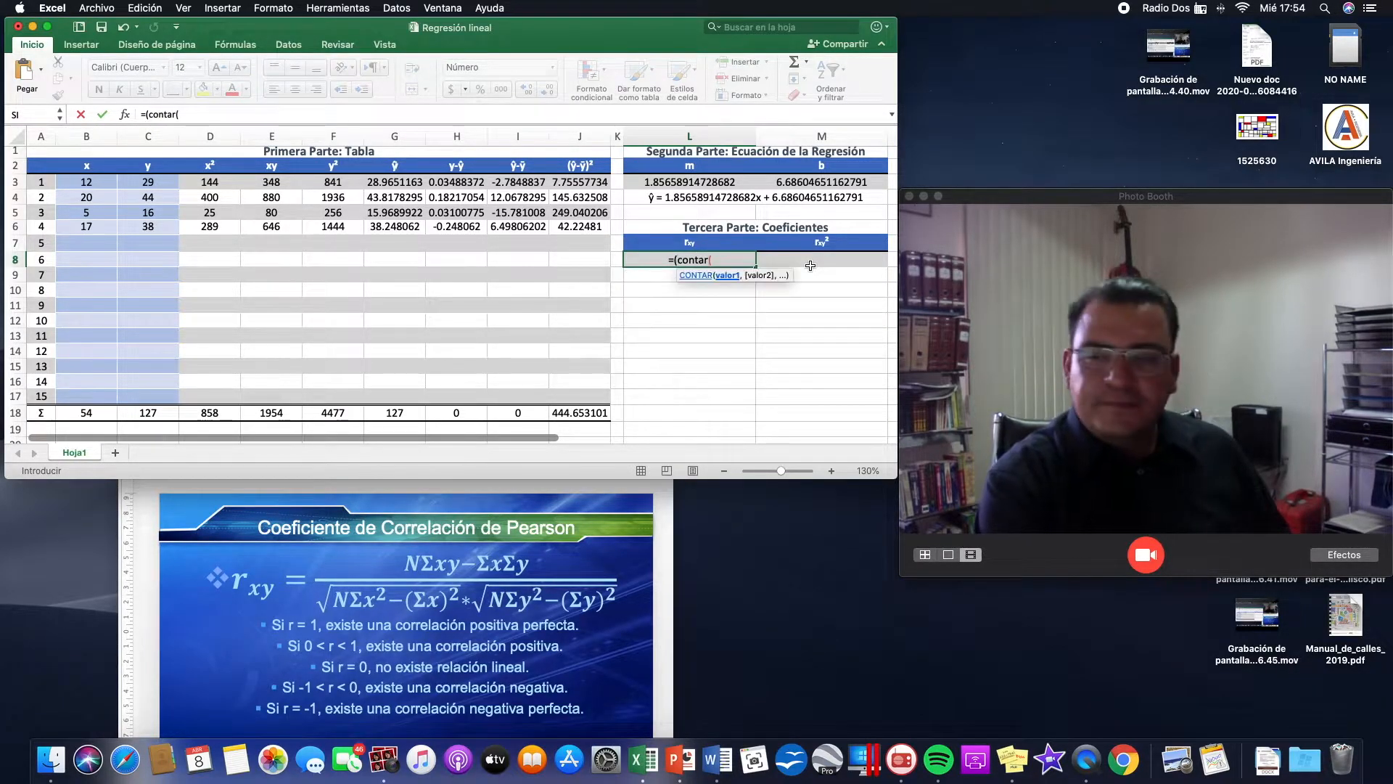
text(b3)
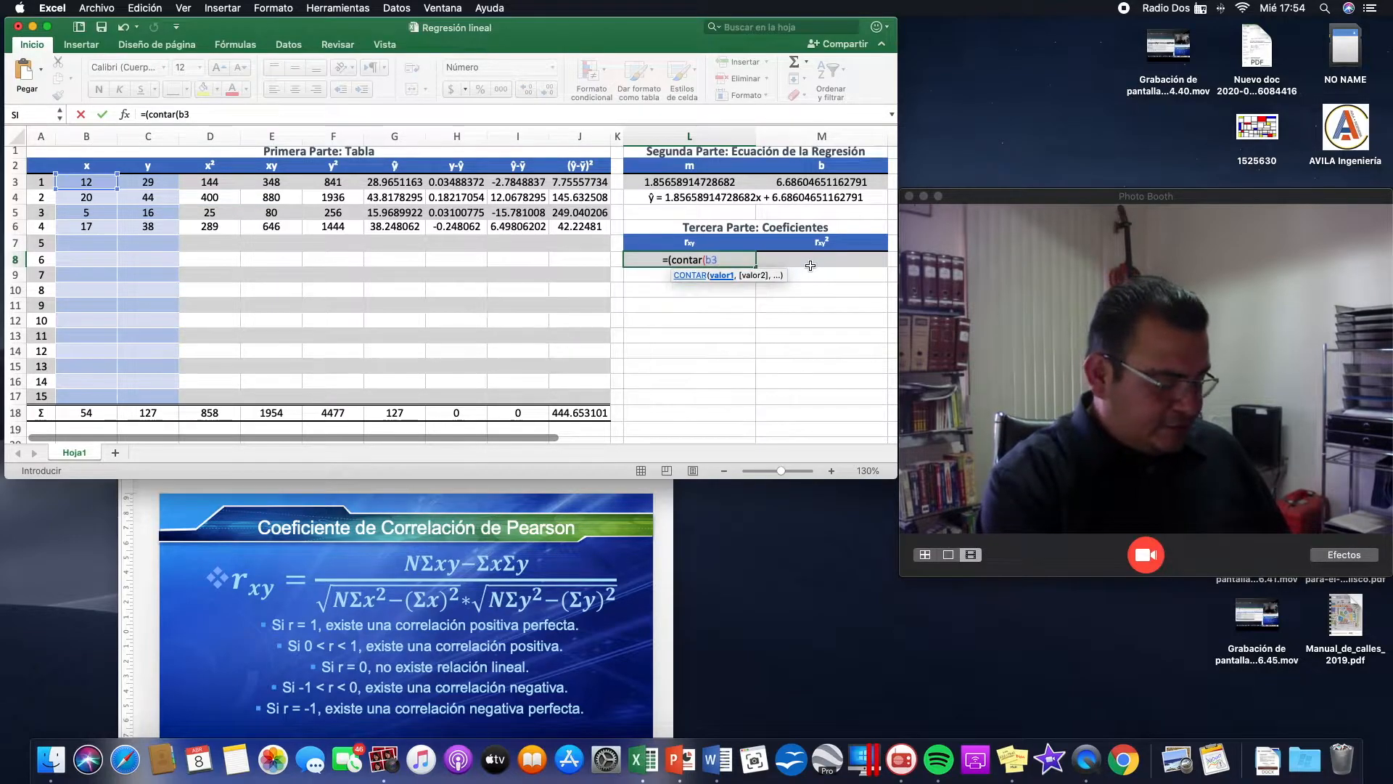
text(:b17))
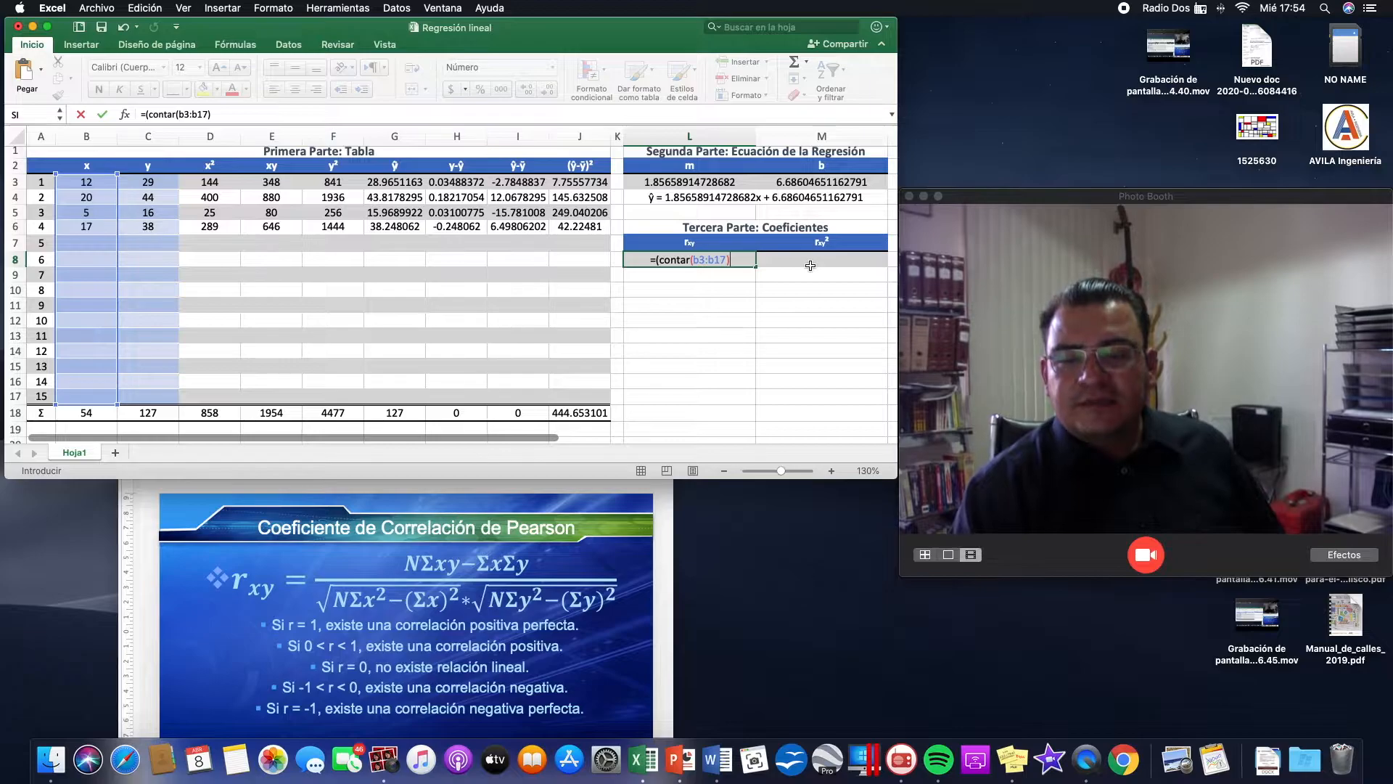
text(*)
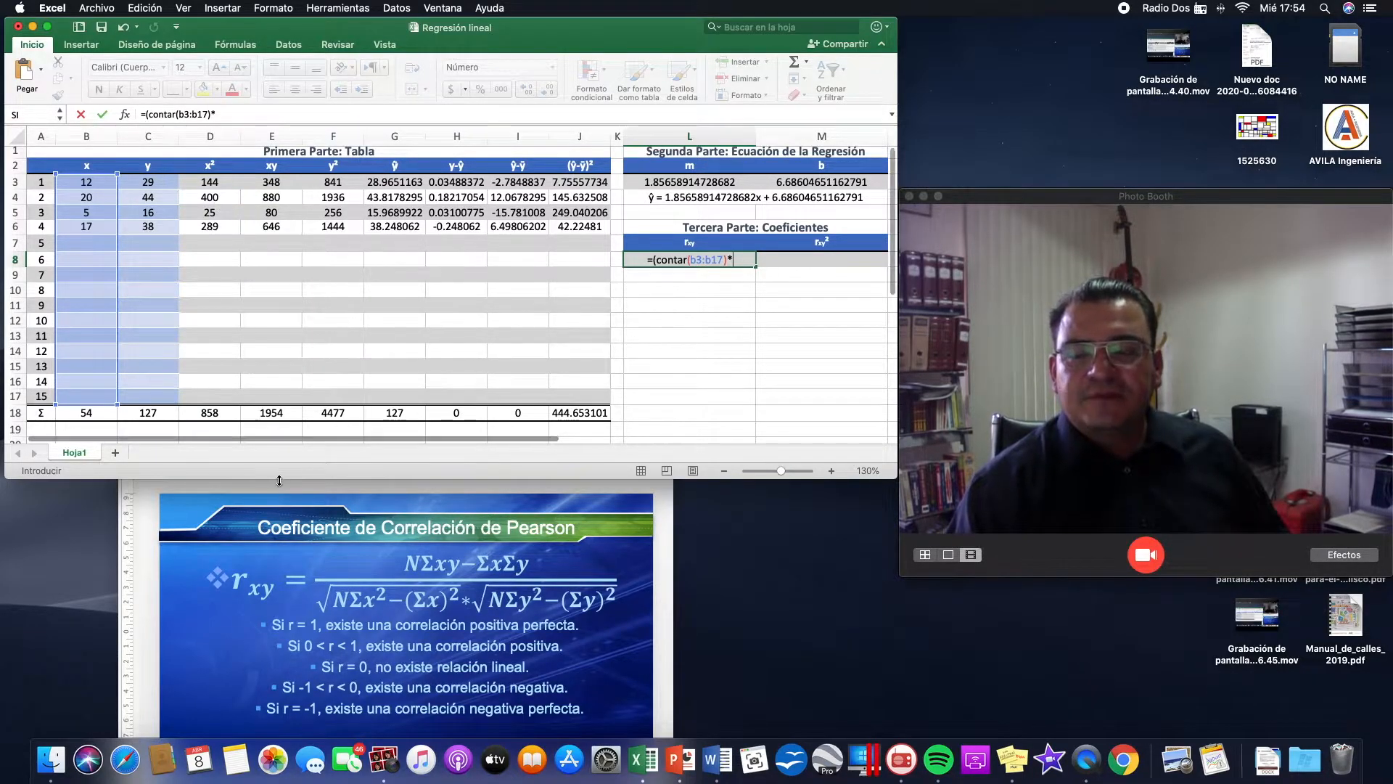
click(268, 414)
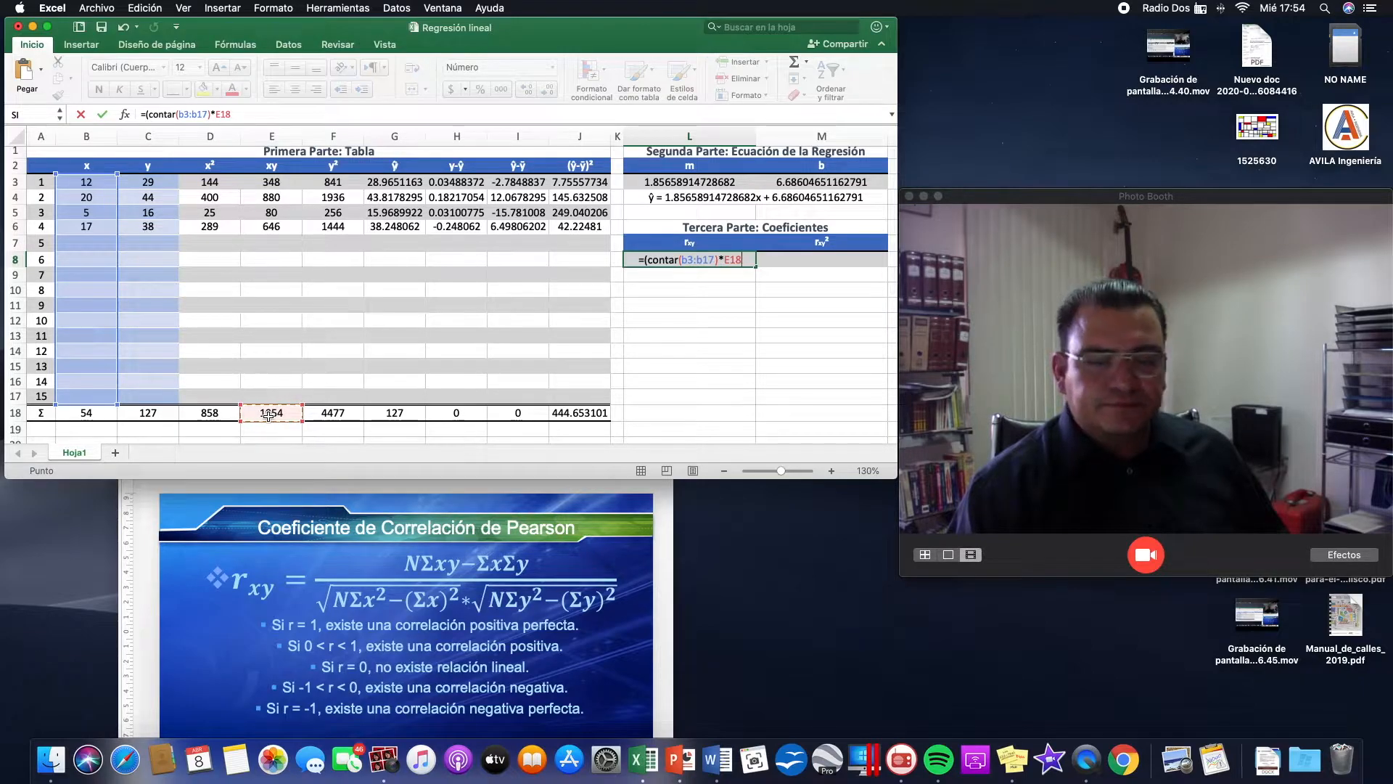
text(-)
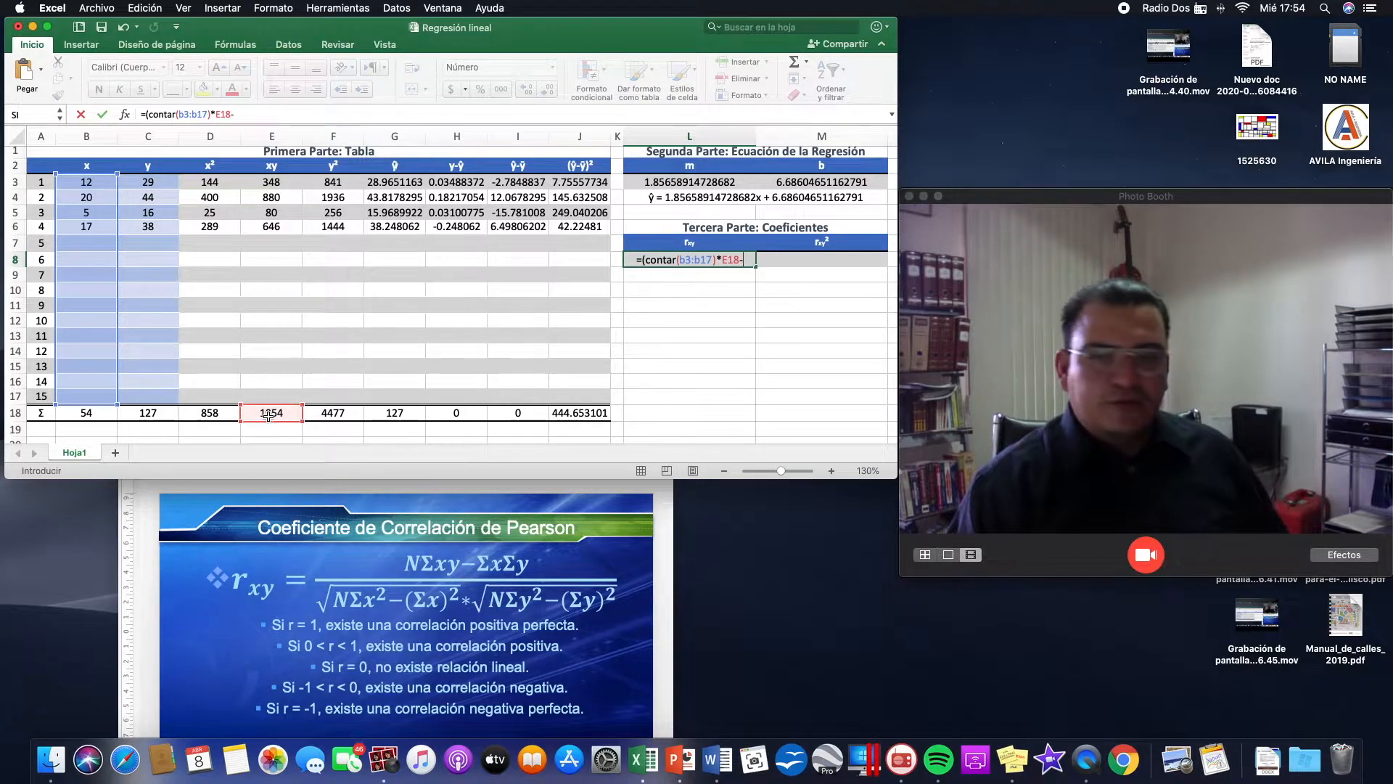
click(88, 413)
text(*)
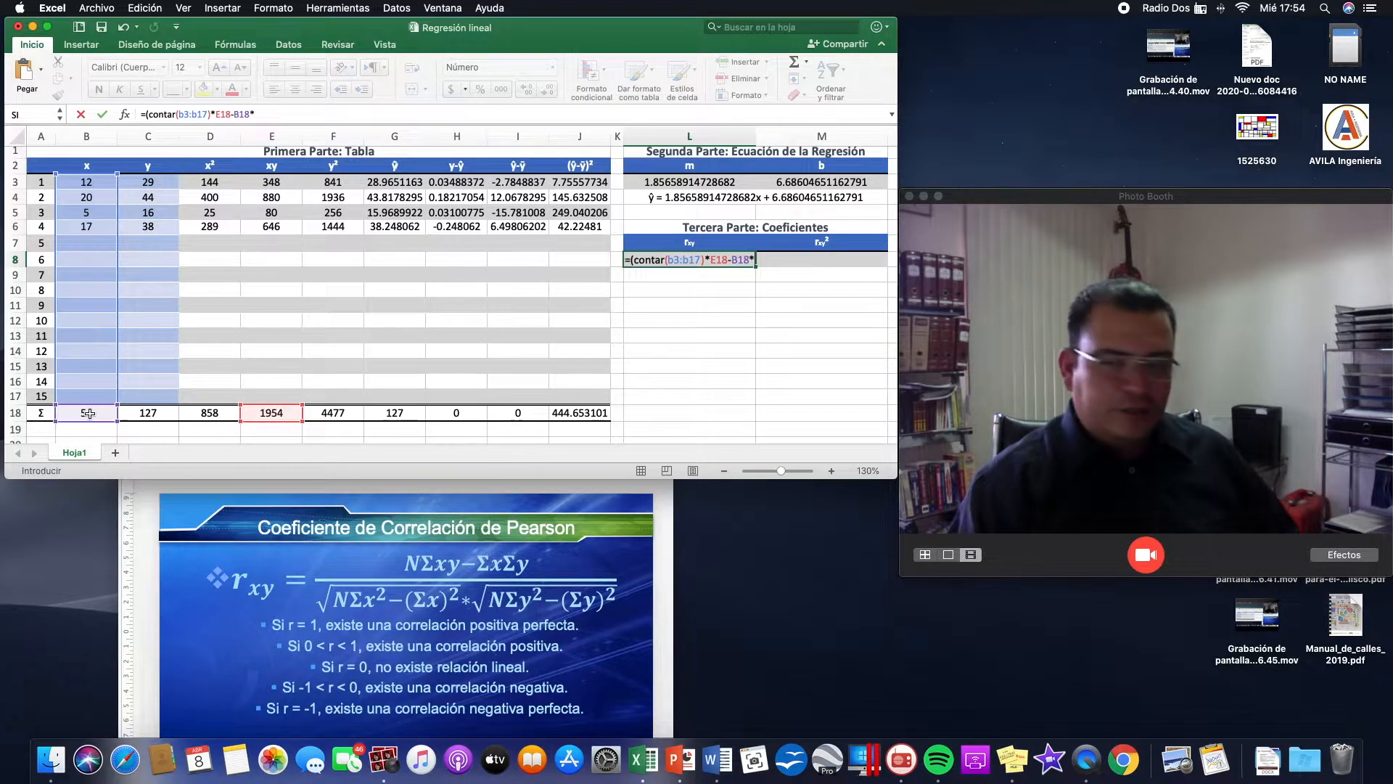
click(161, 416)
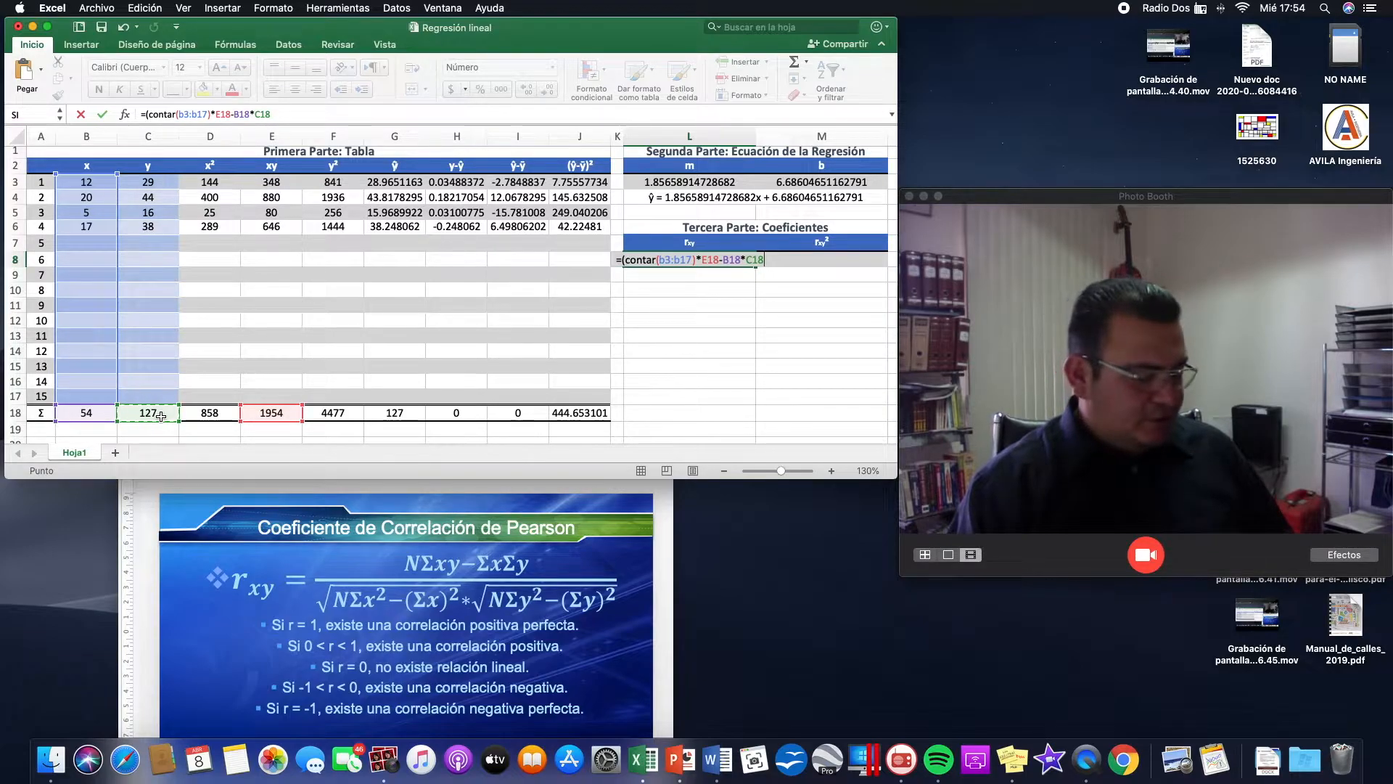
text())
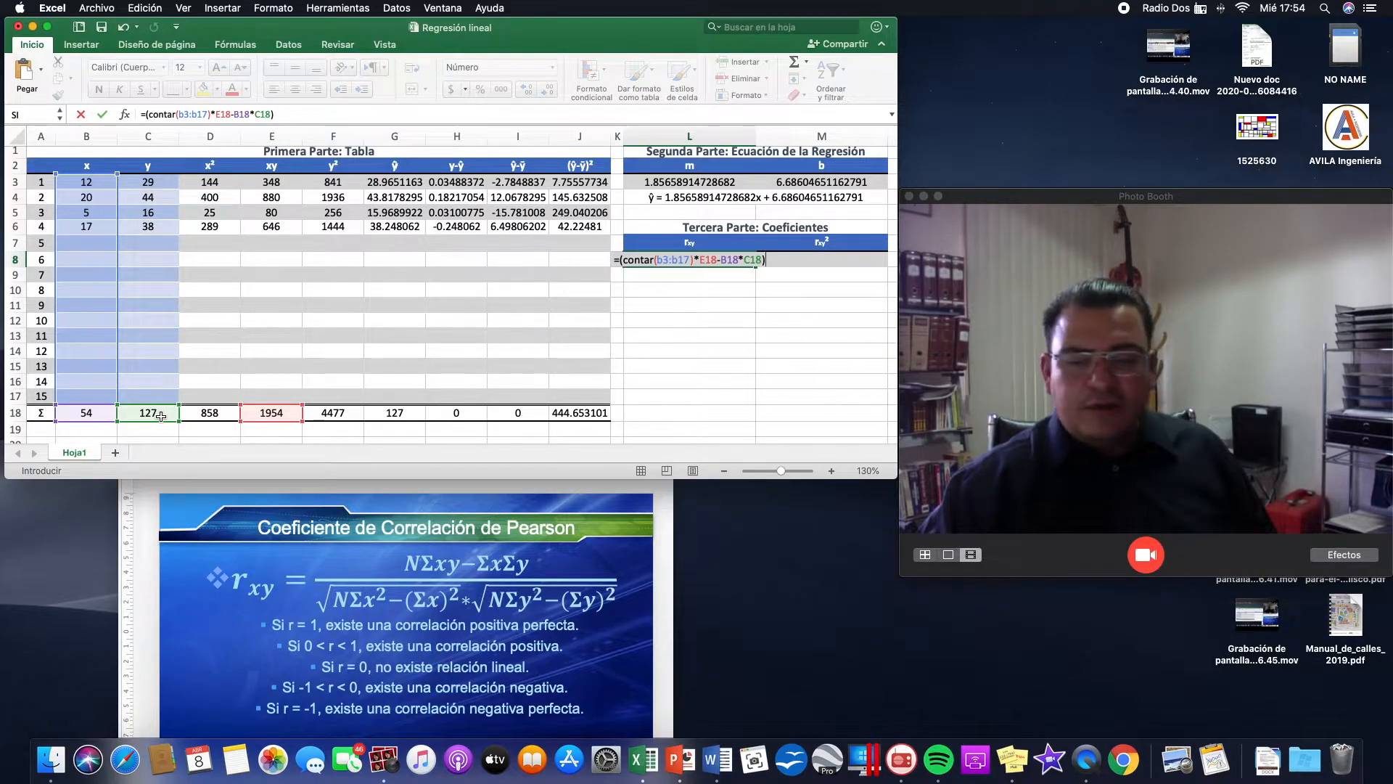
Divide the L8 numerator by an opened denominator group starting with the x root, /(raiz(contar(b3:b17)*D18-B18^2).
text(/)
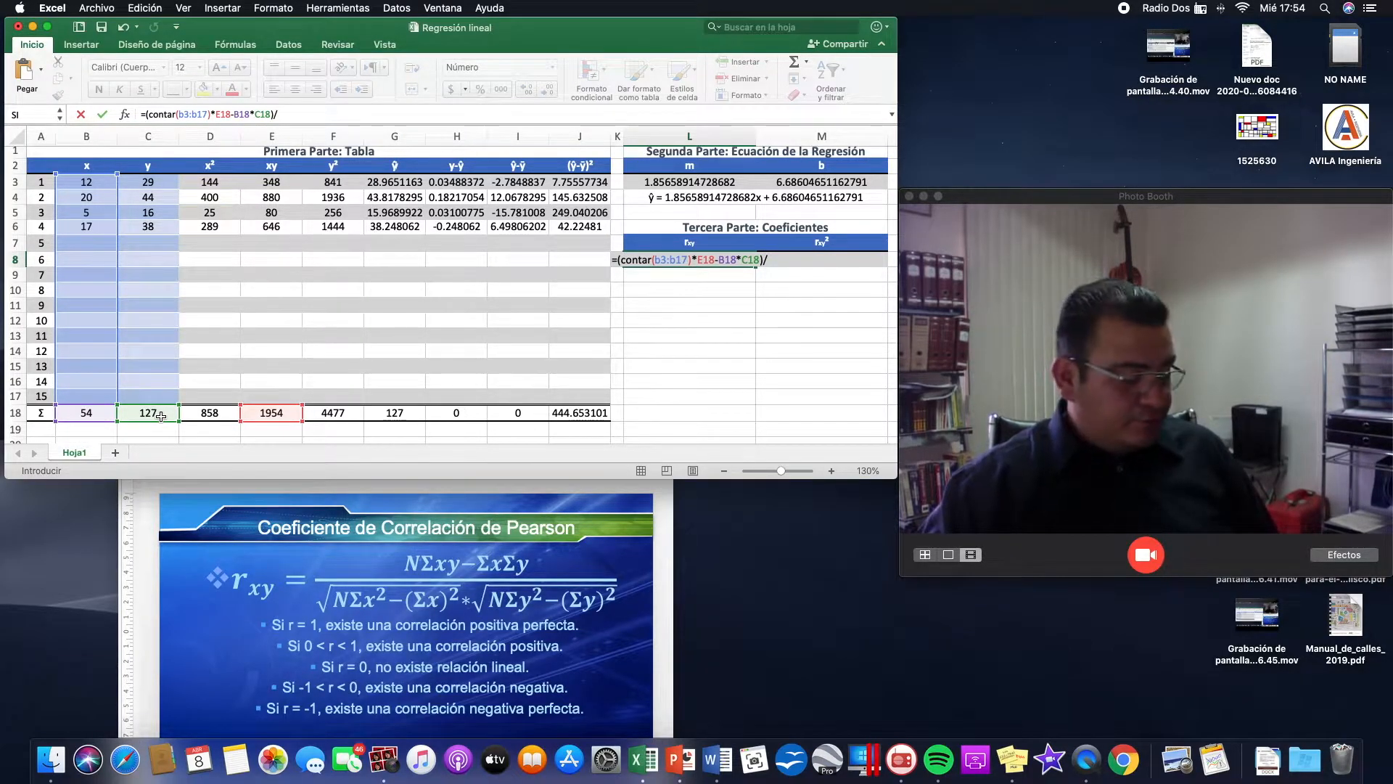
text(()
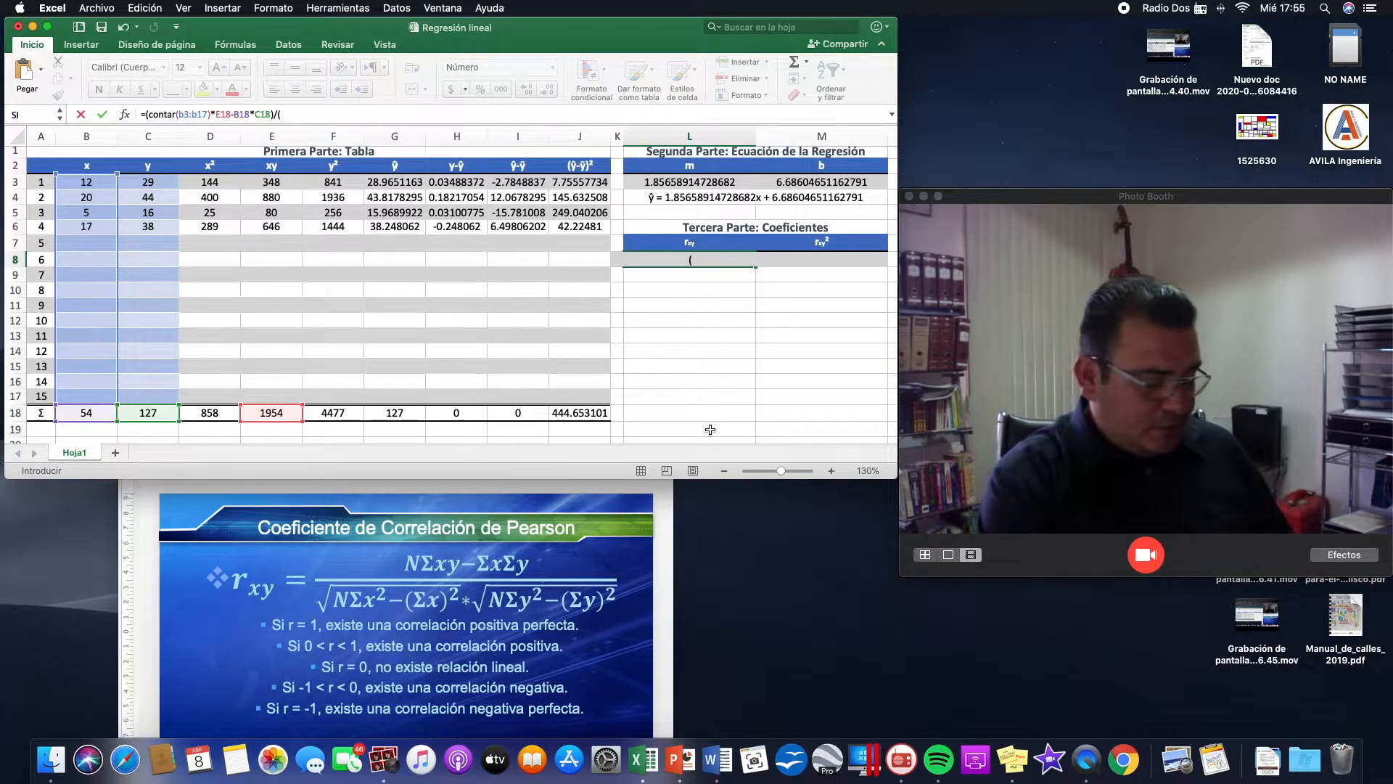
text(raiz)
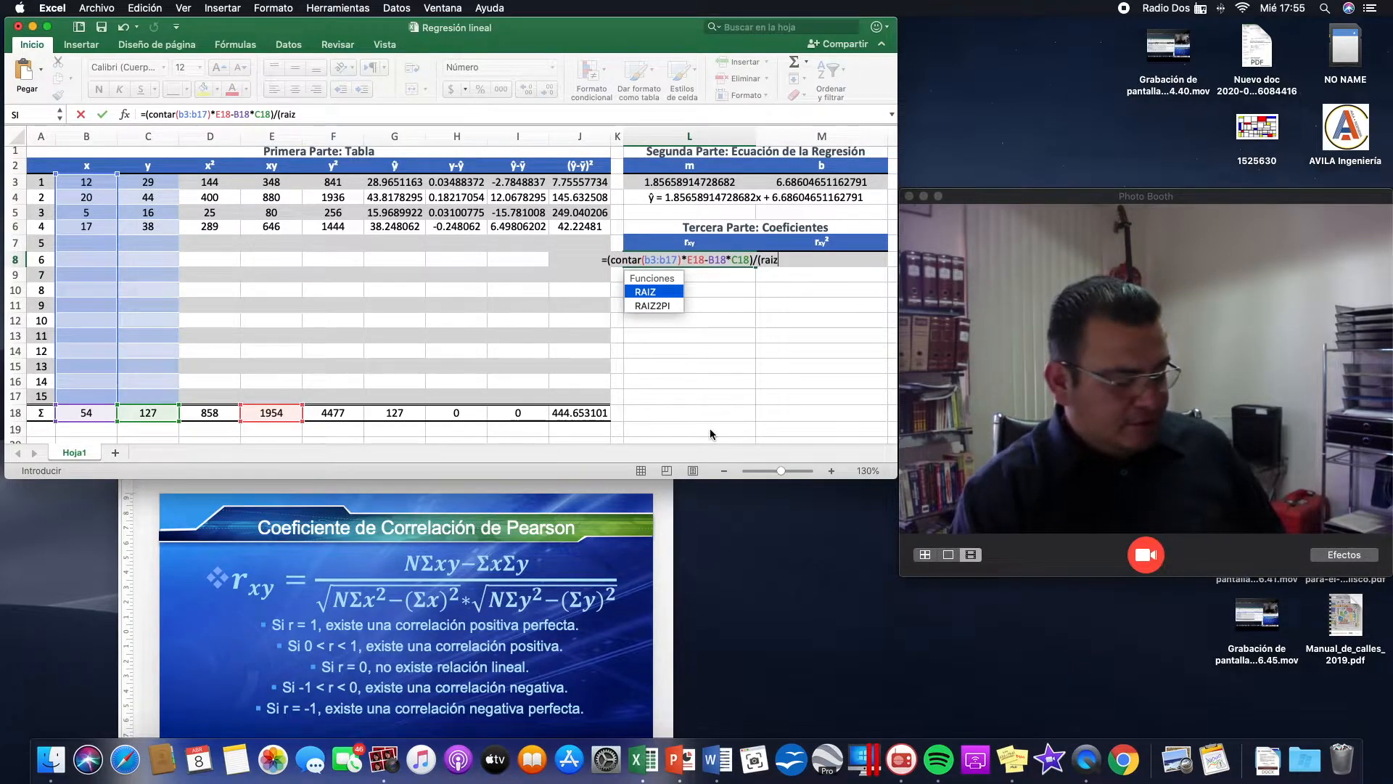
text(()
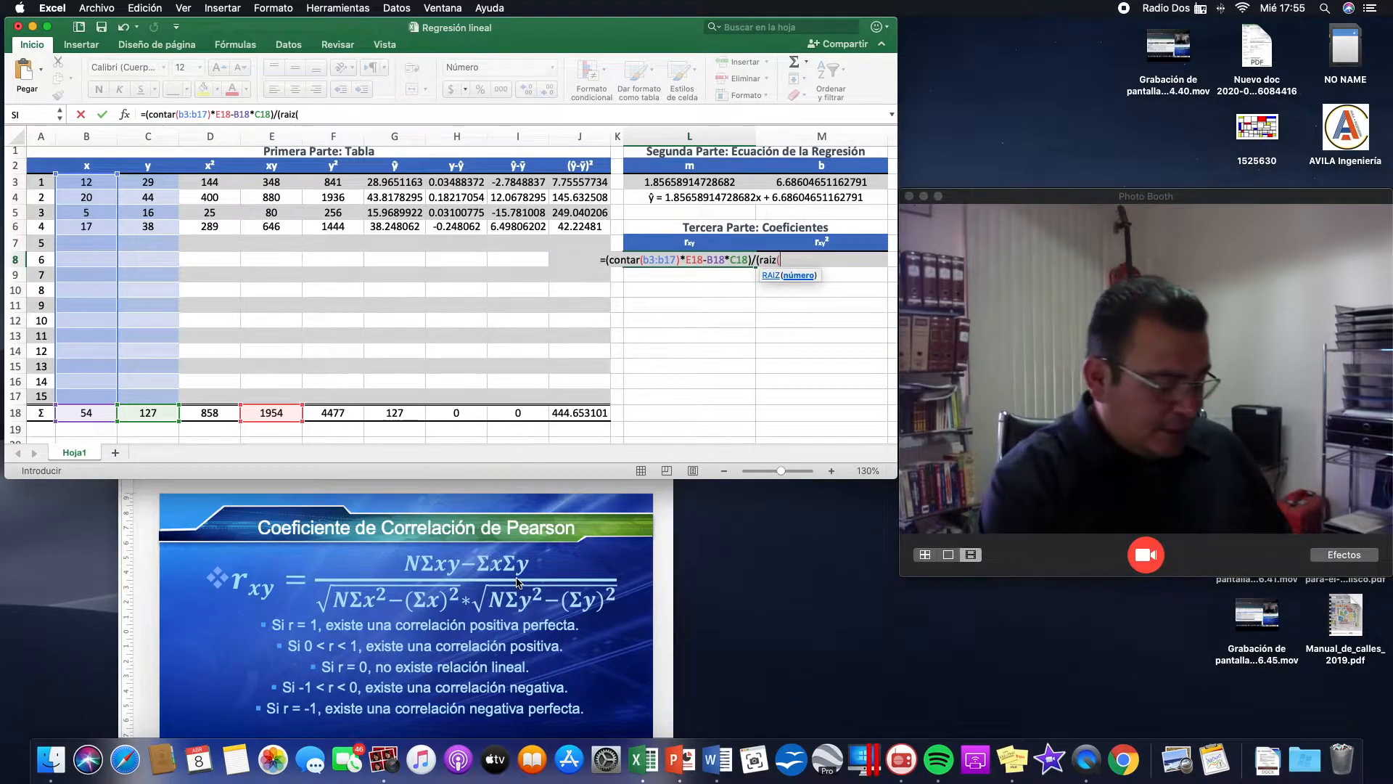
text(contar(b3:)
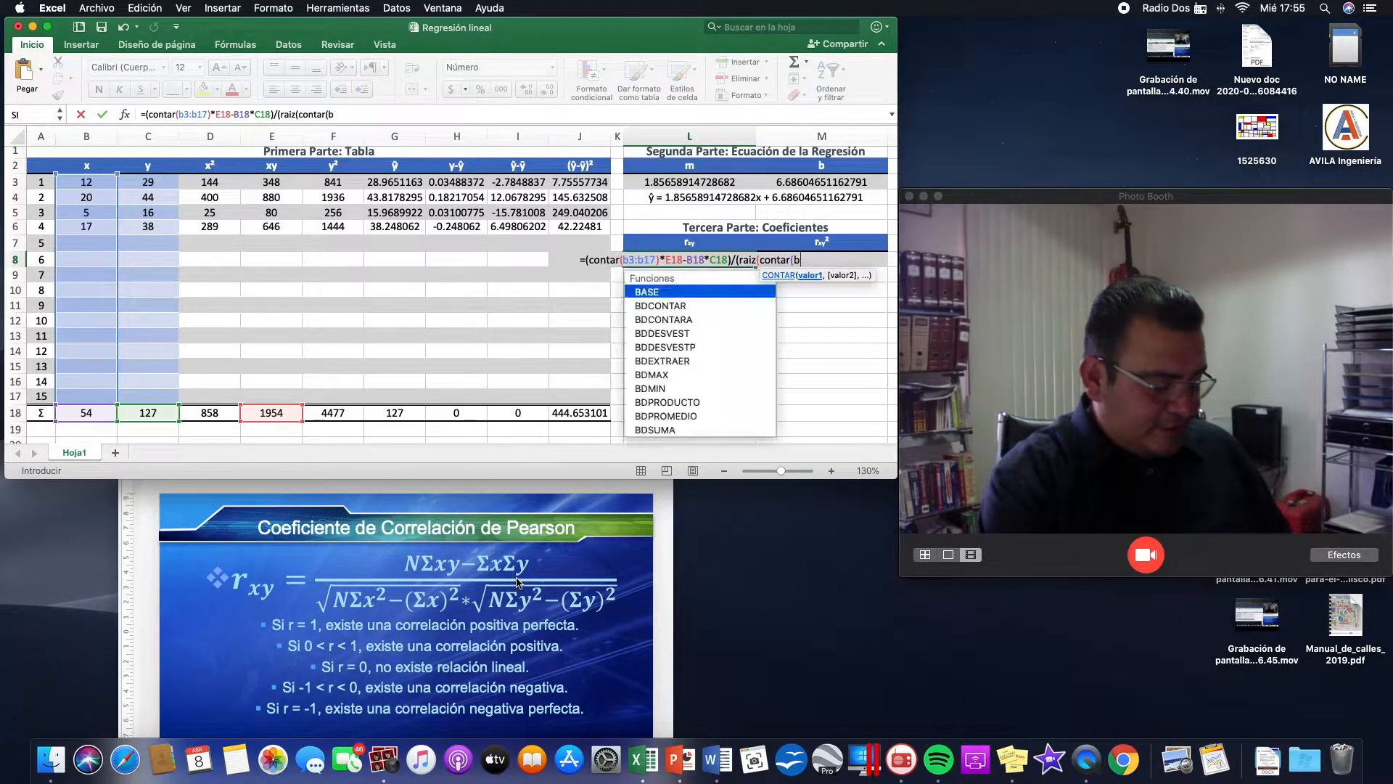
text(b17)
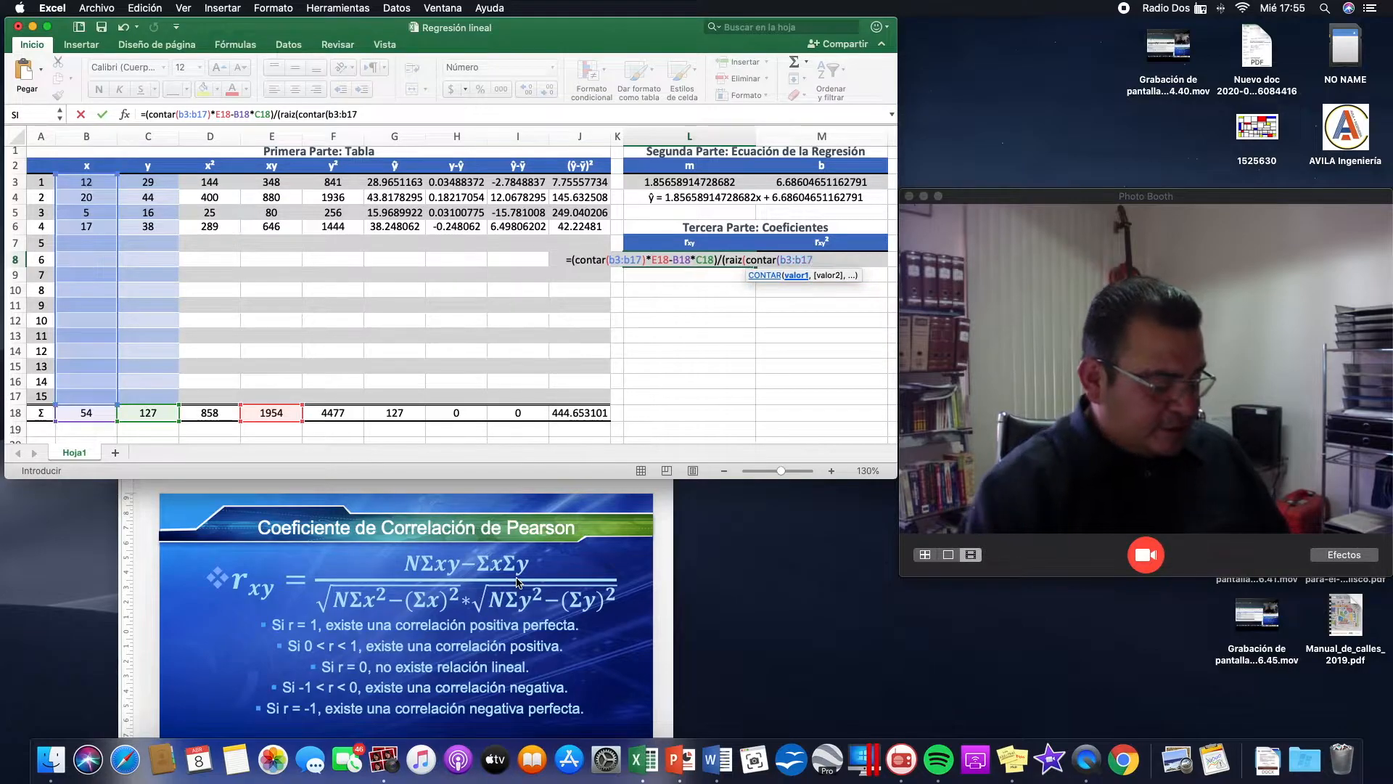
text())
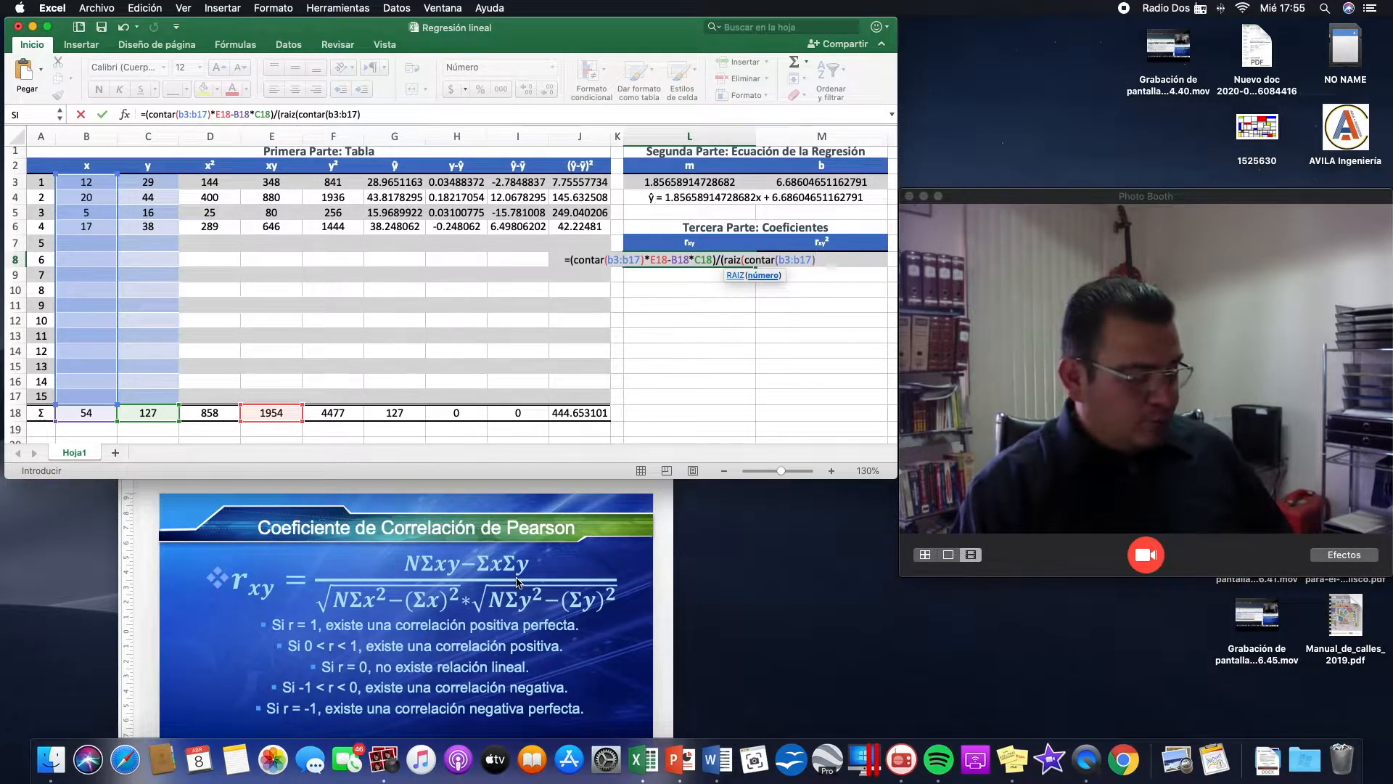
text(*)
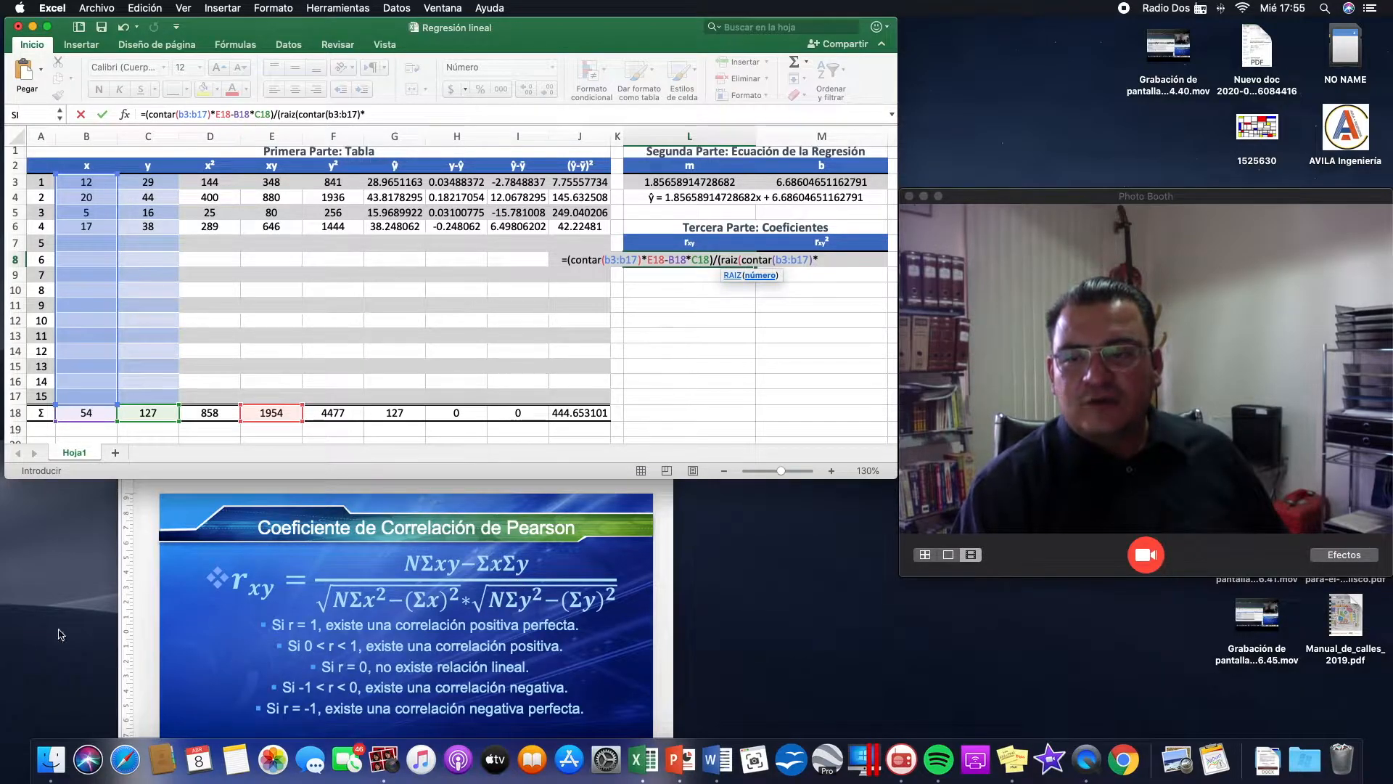
click(210, 414)
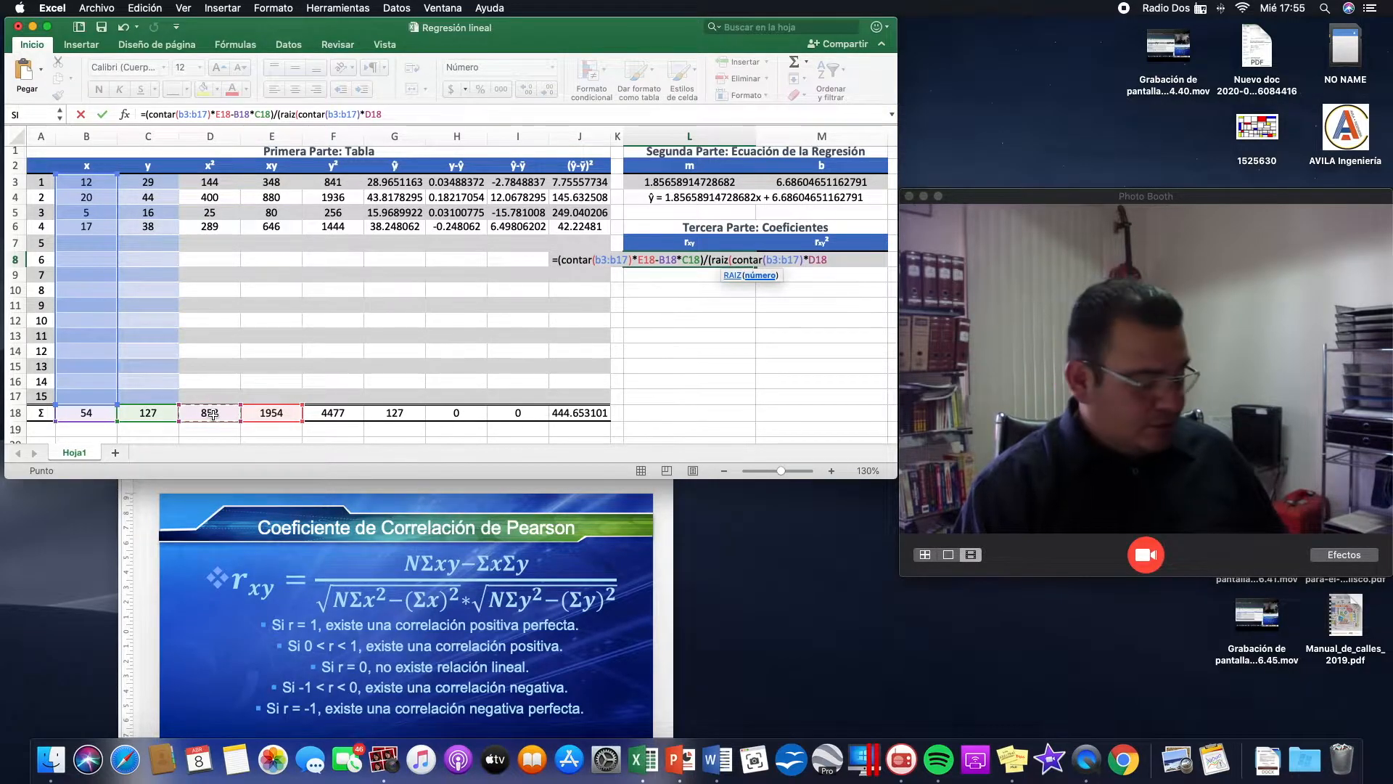
text(-)
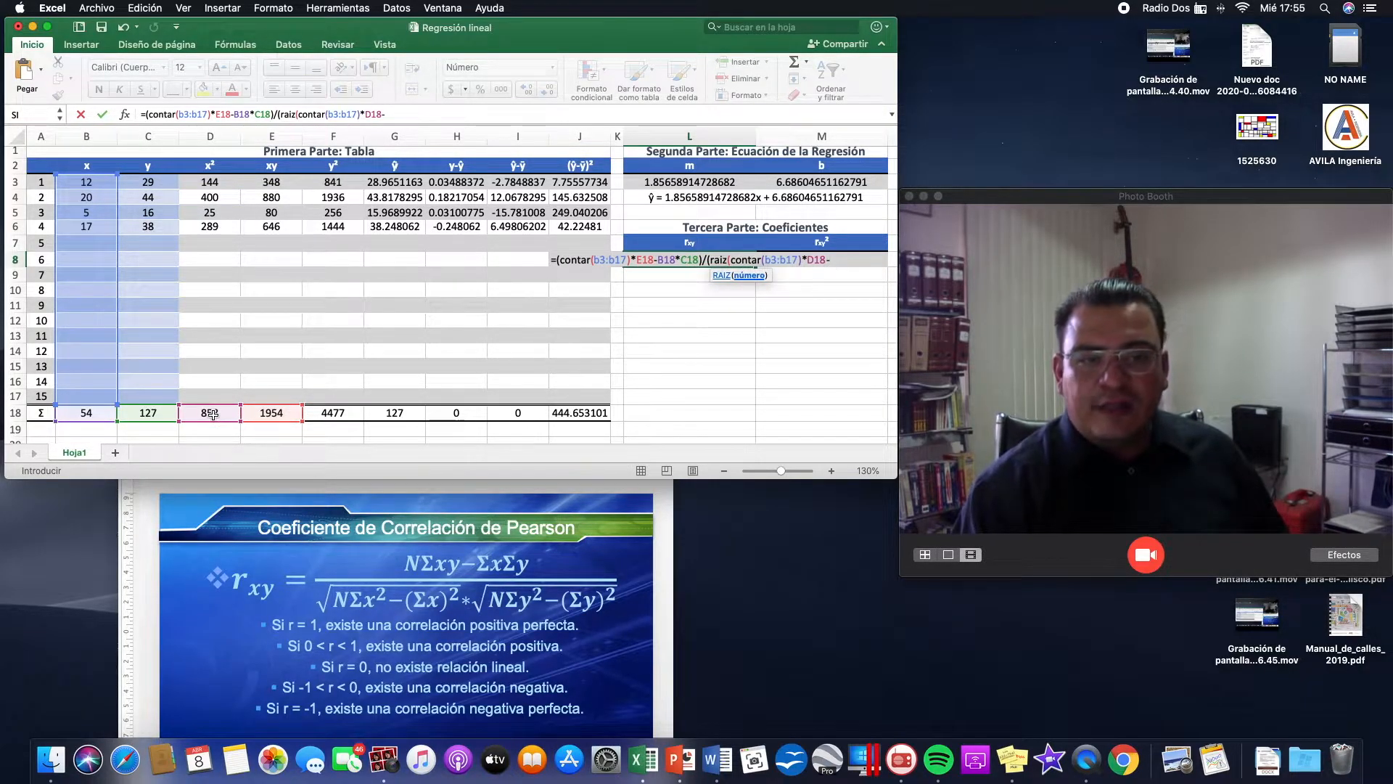
click(93, 415)
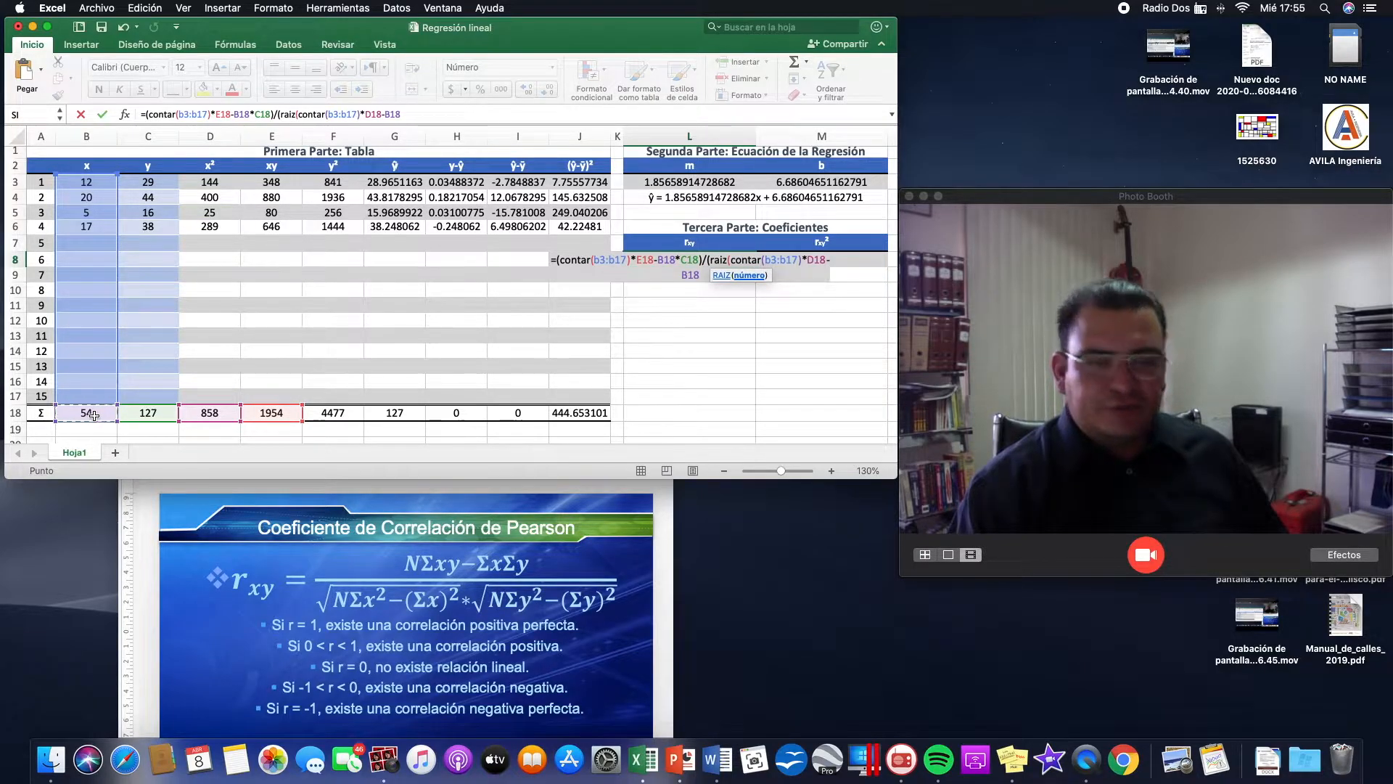
text(^)
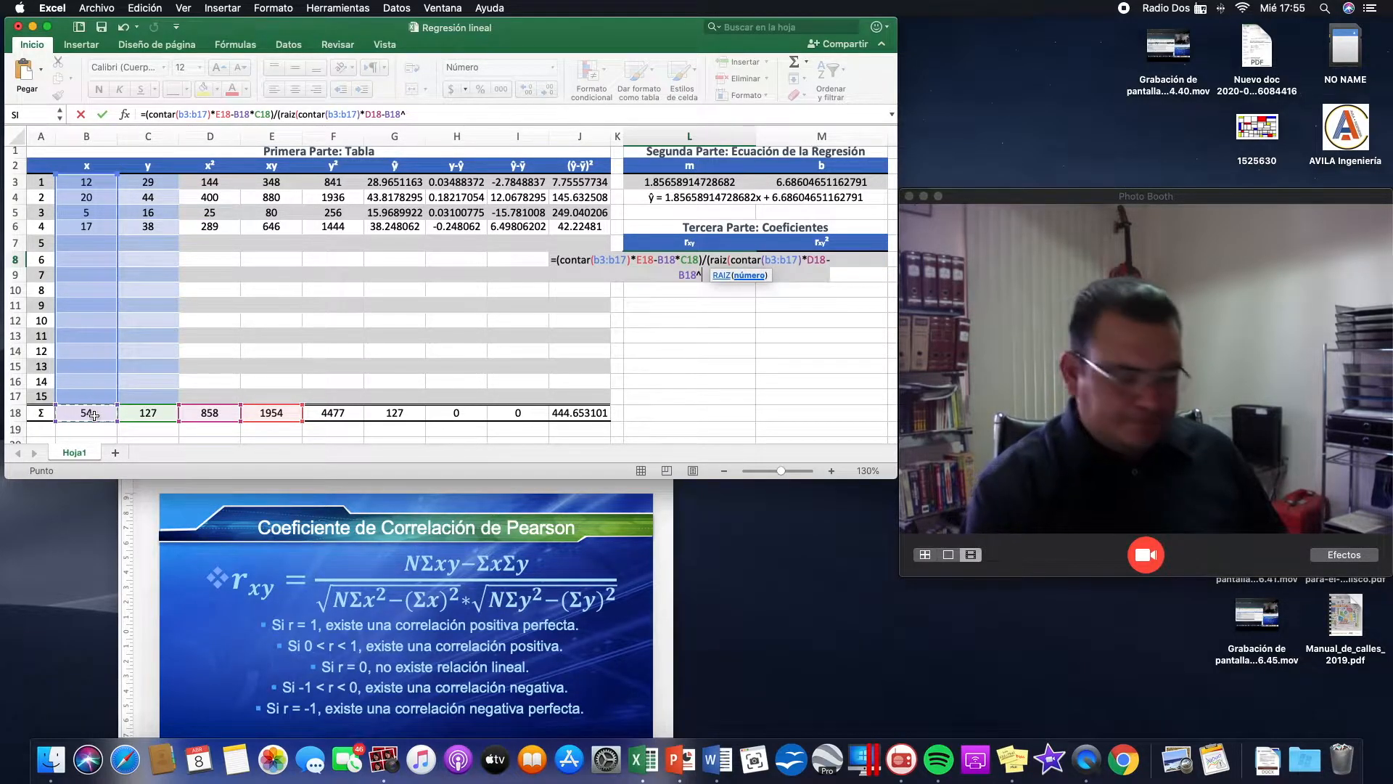
text(2)
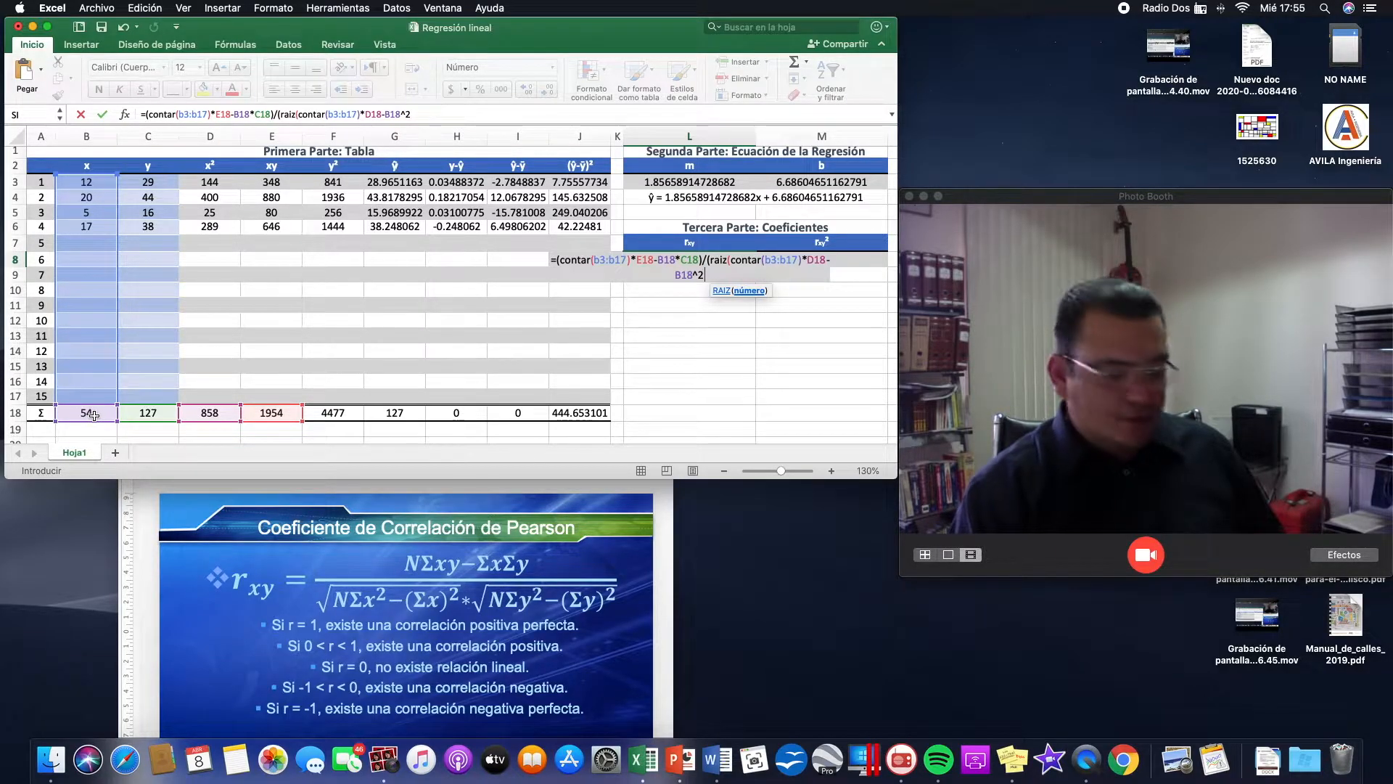
text())
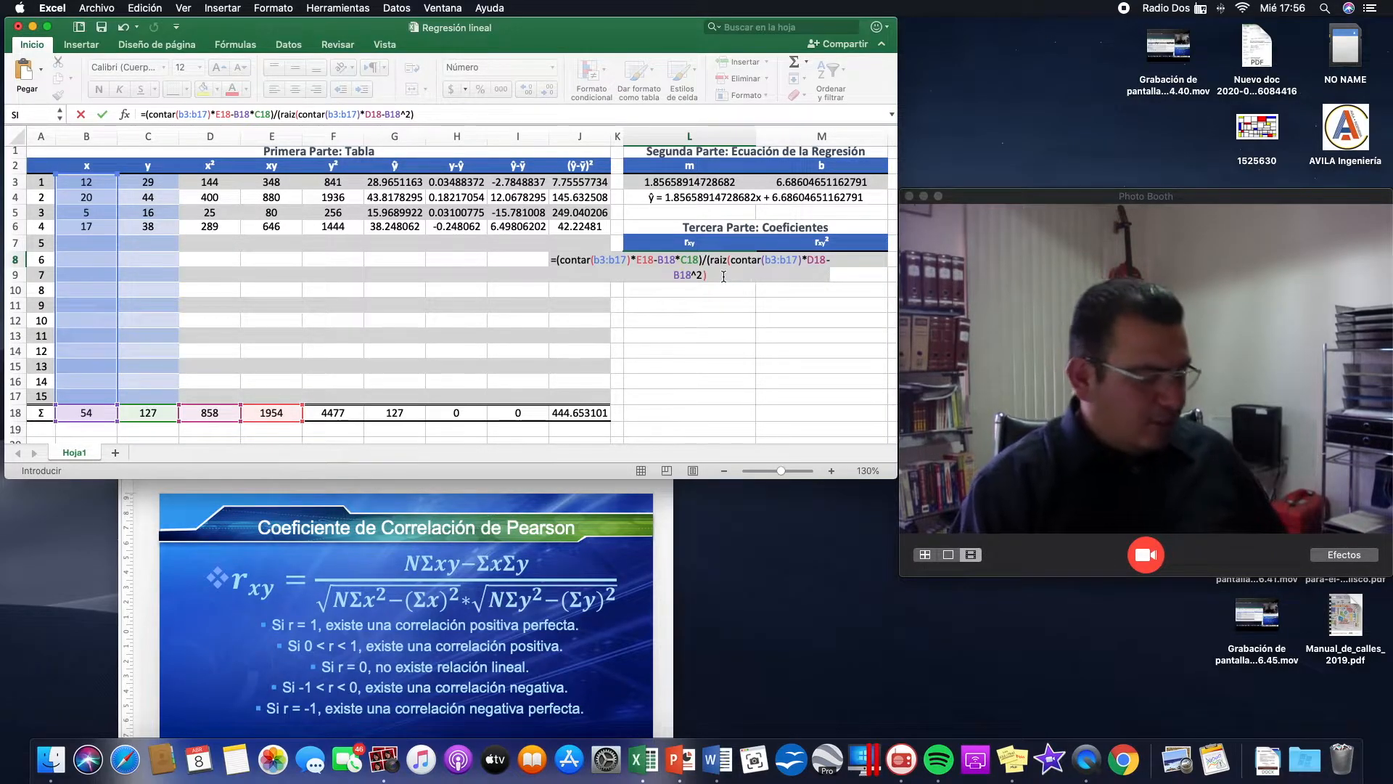
Complete the rxy formula in L8 by closing the x root and multiplying by the y root, )*raiz(contar(b3:b17)*F18-C18^2)).
text()*raiz)
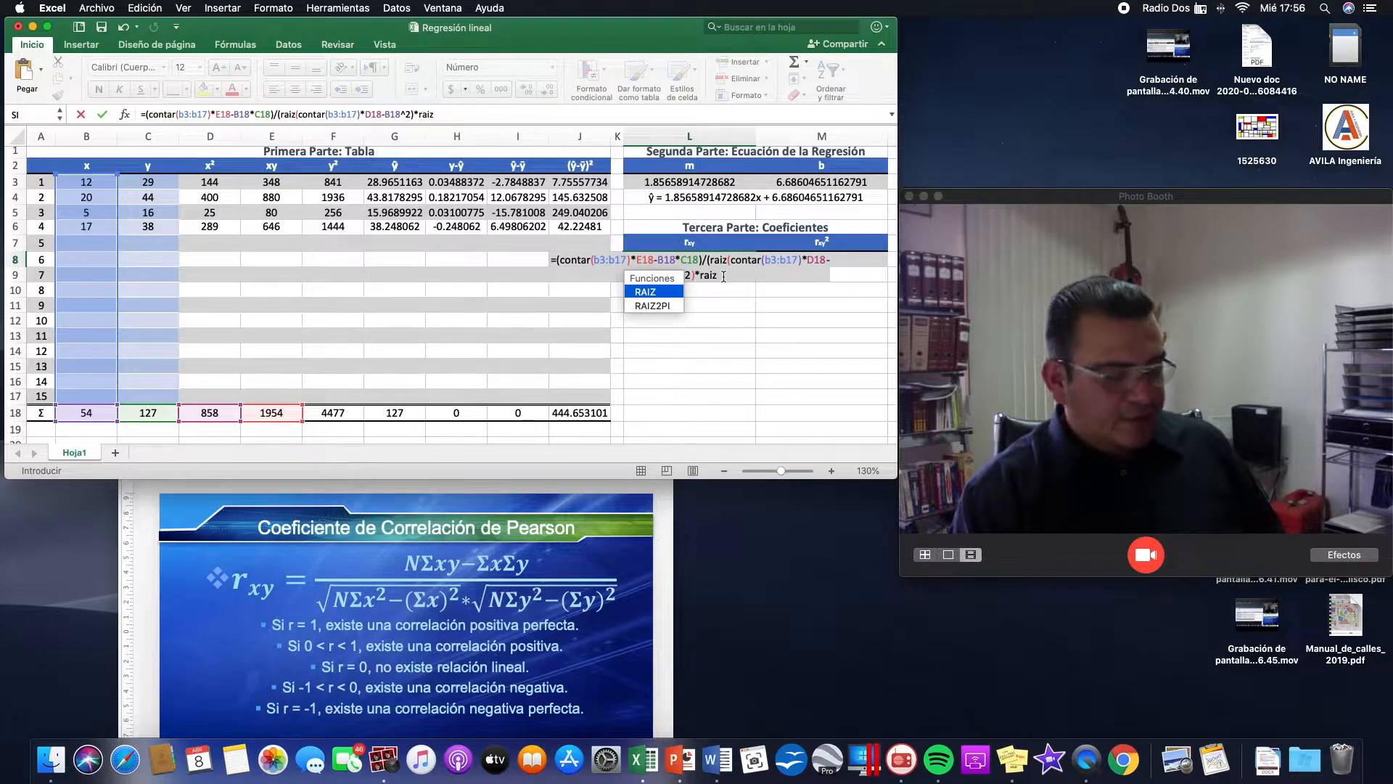
text(()
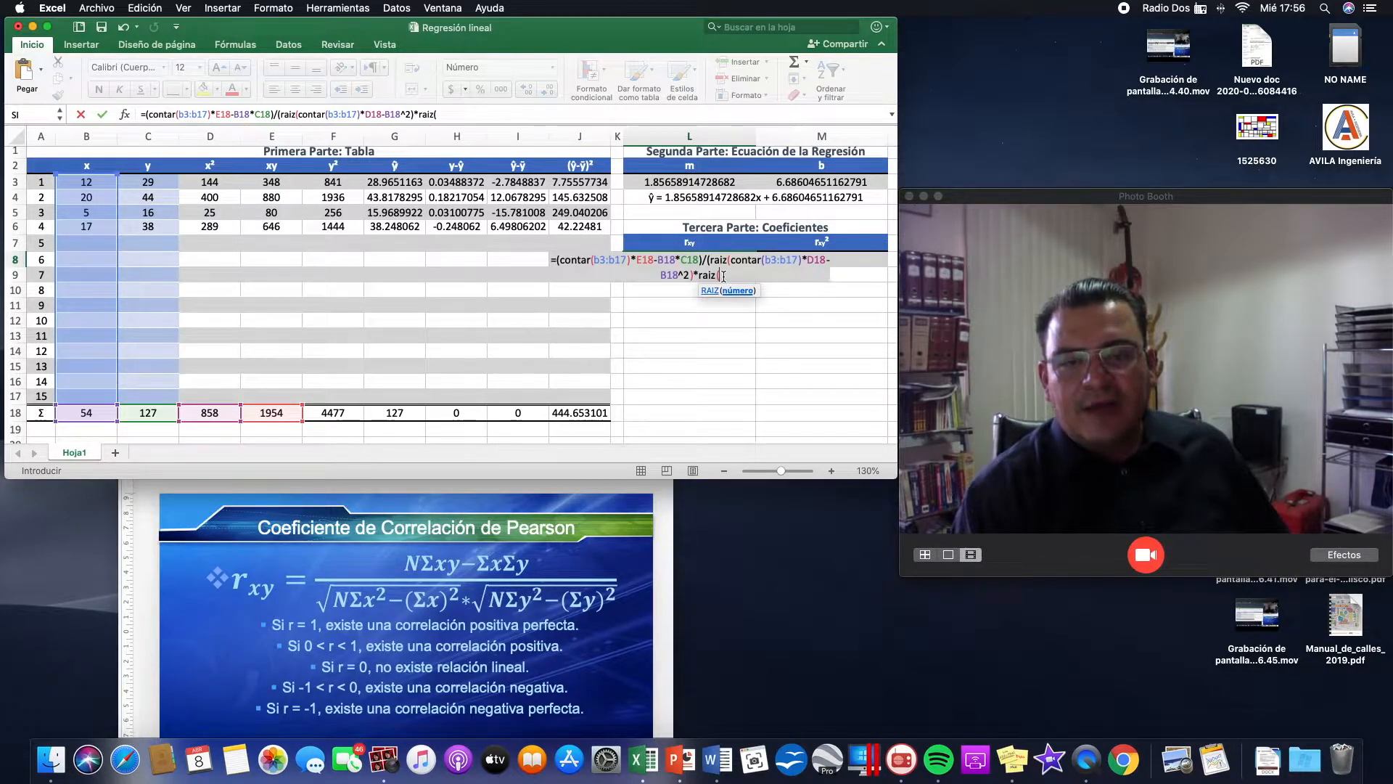
text(contar()
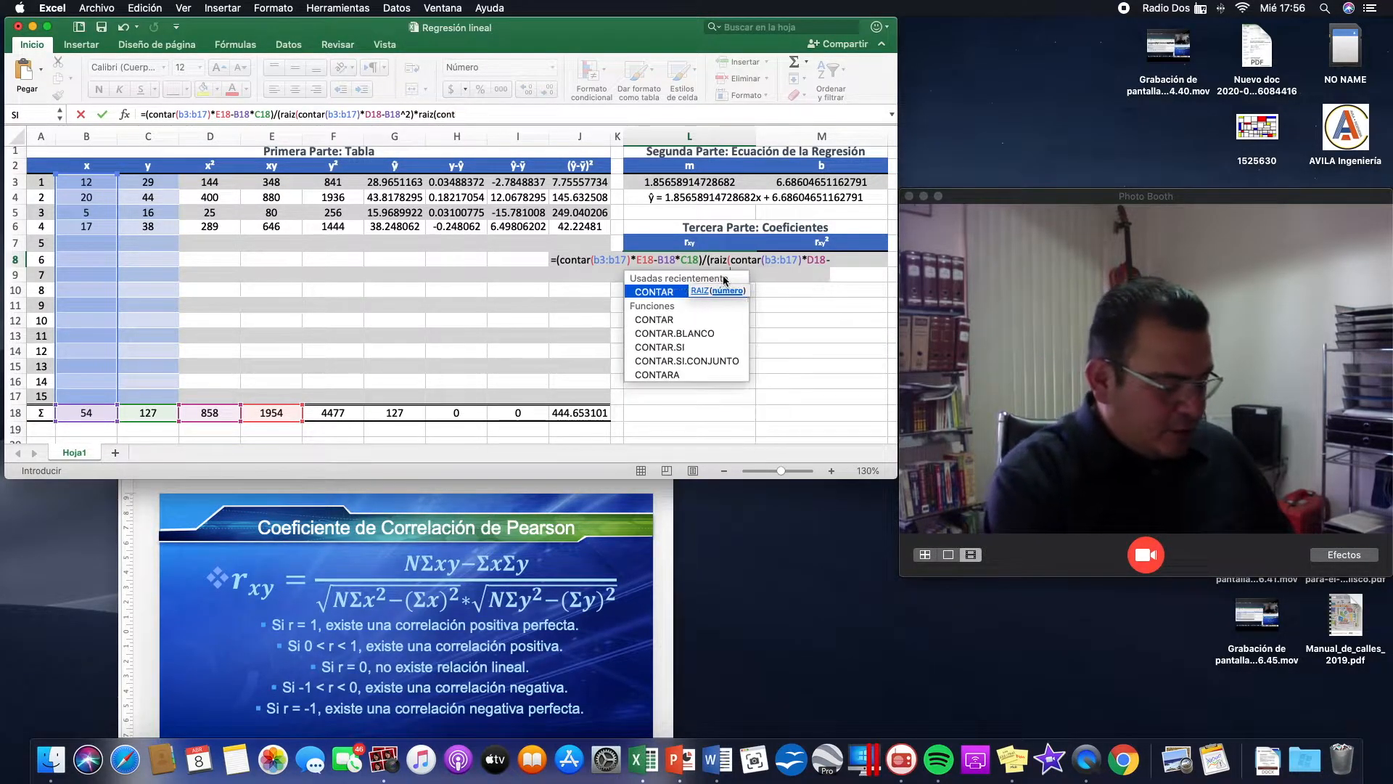
text(b3:b17)
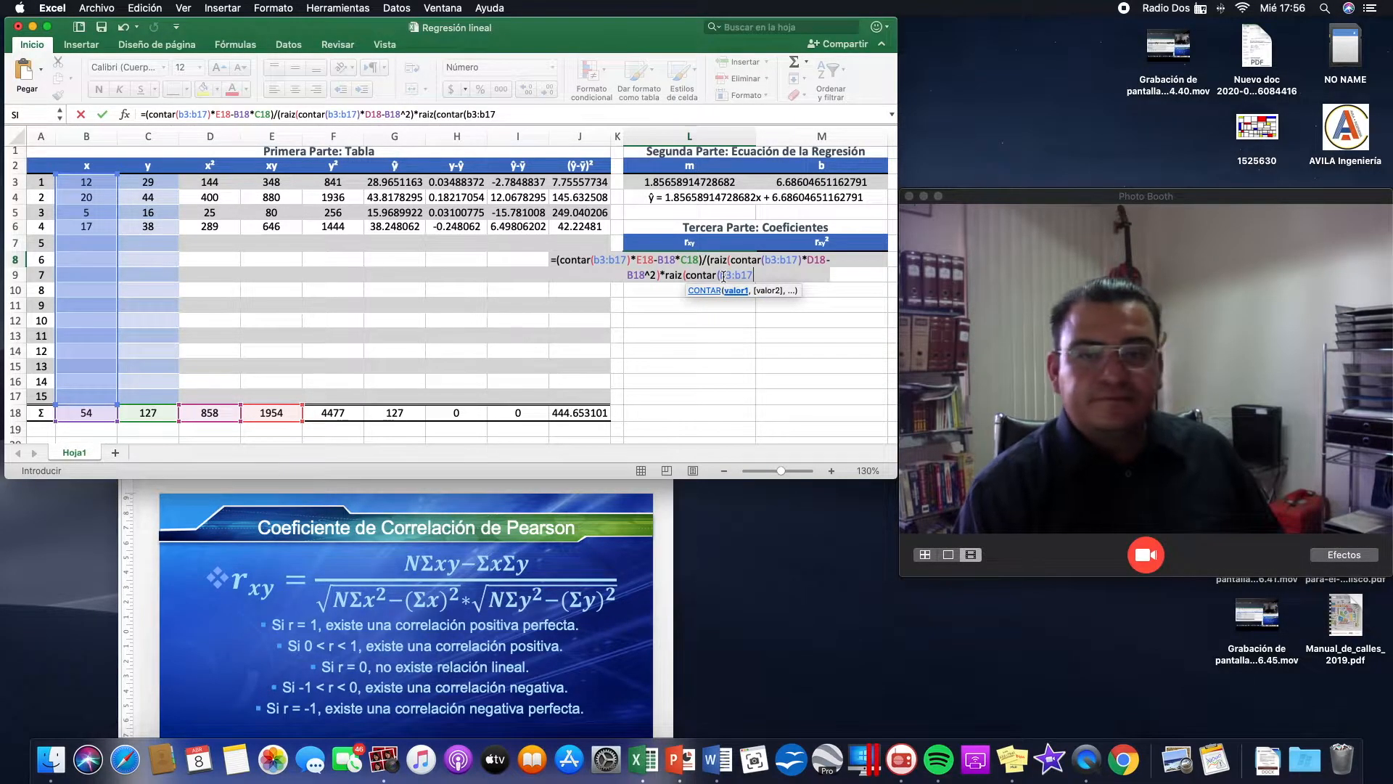
text())
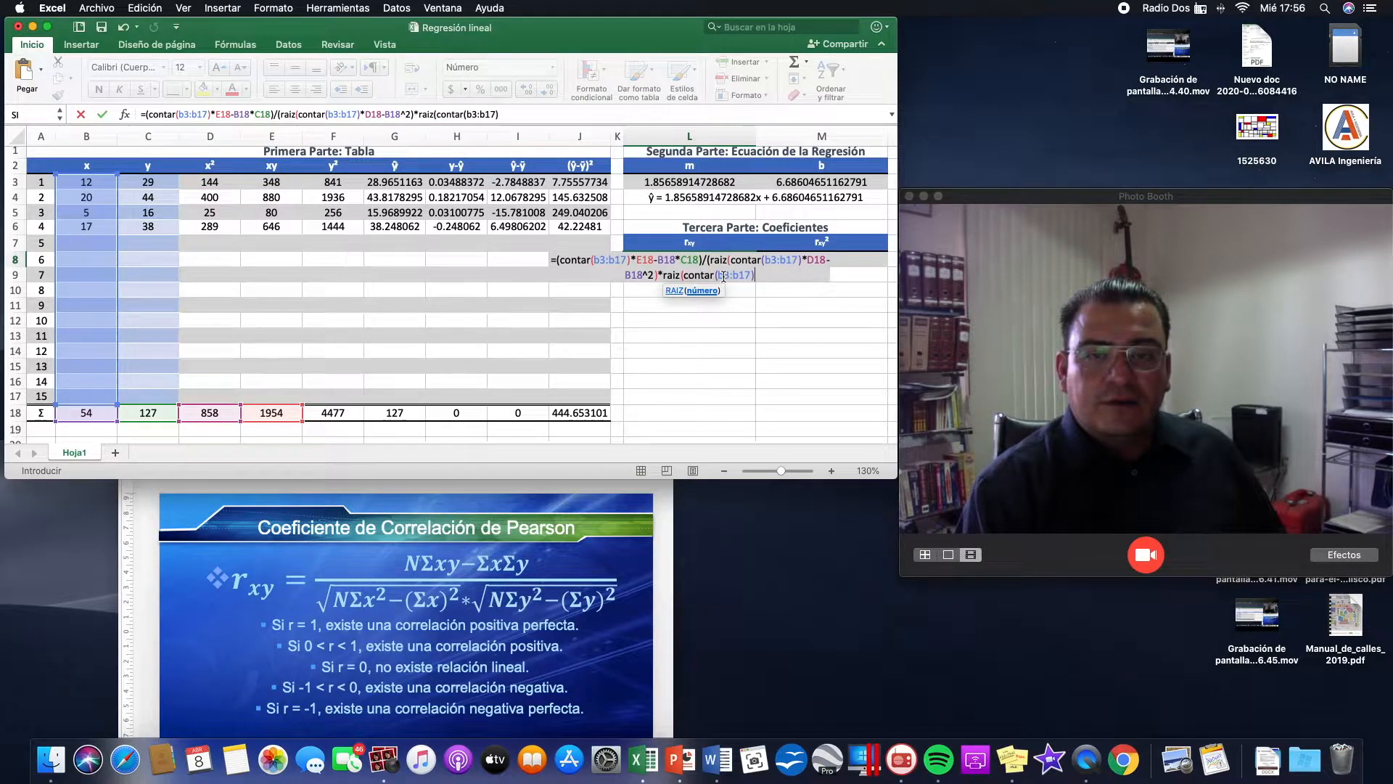
text(*)
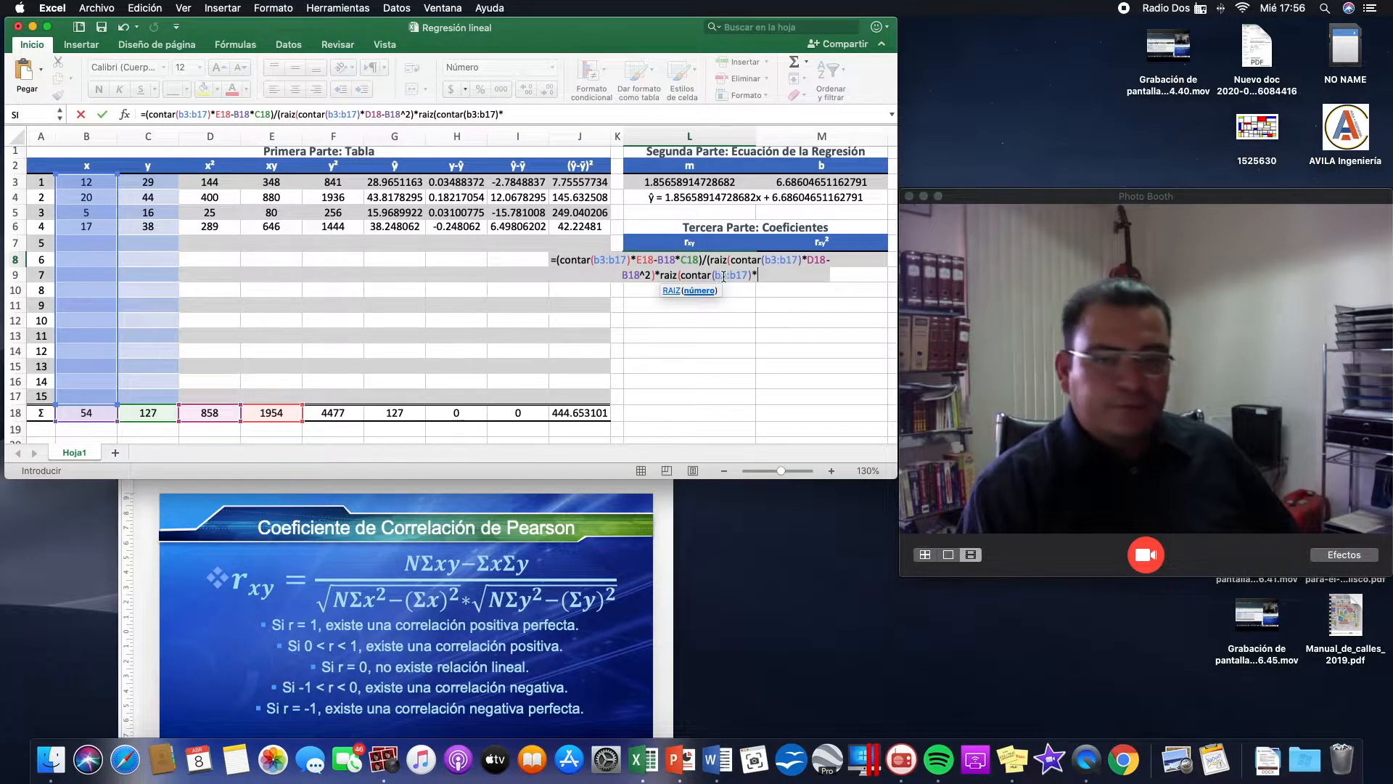
click(344, 412)
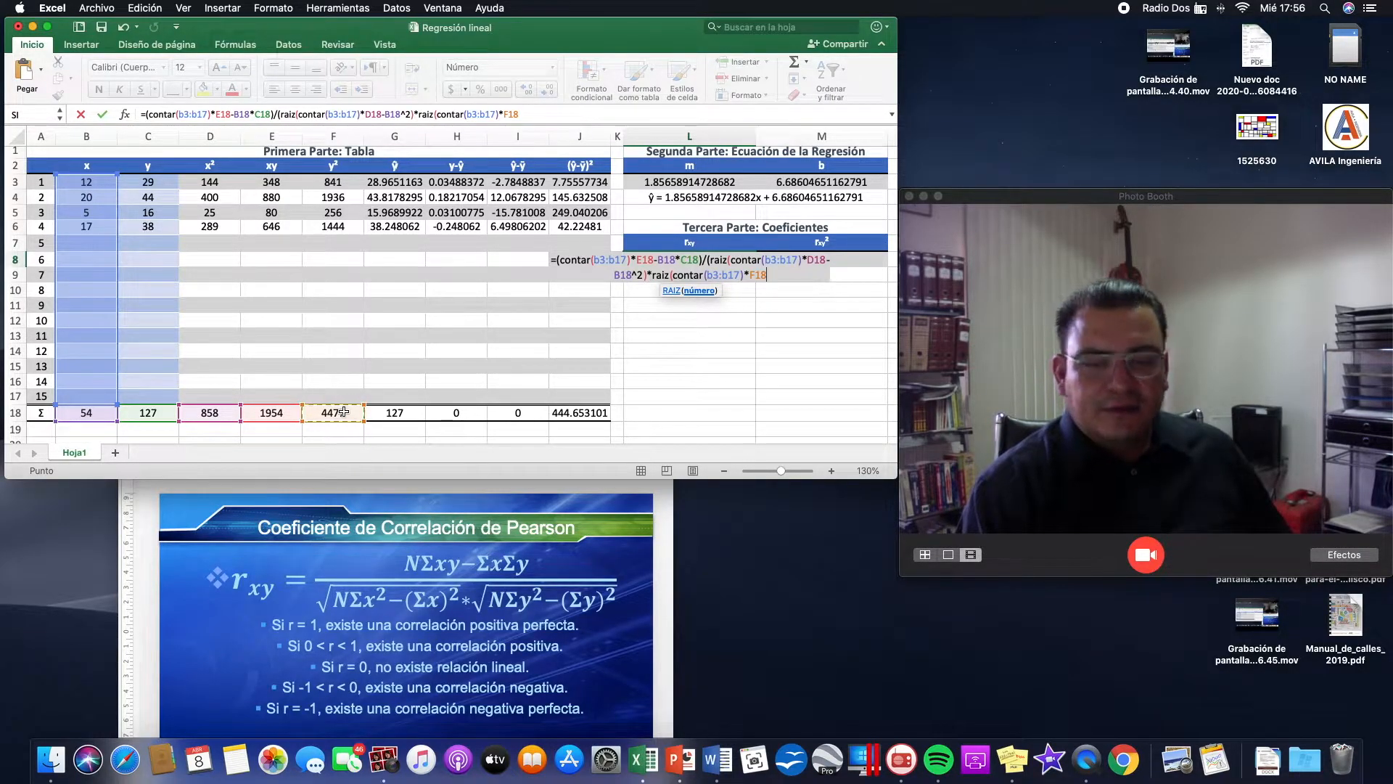
text(-)
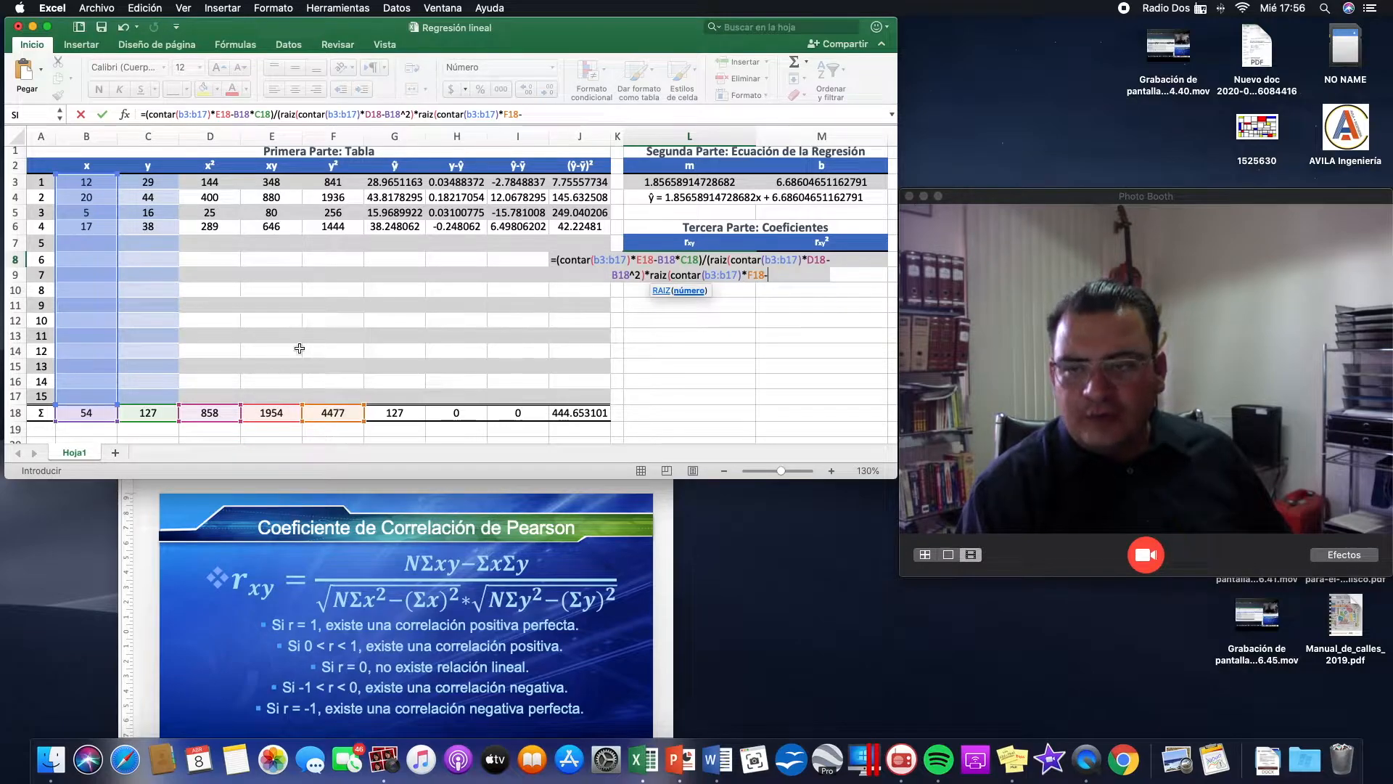
click(152, 413)
text(^2)
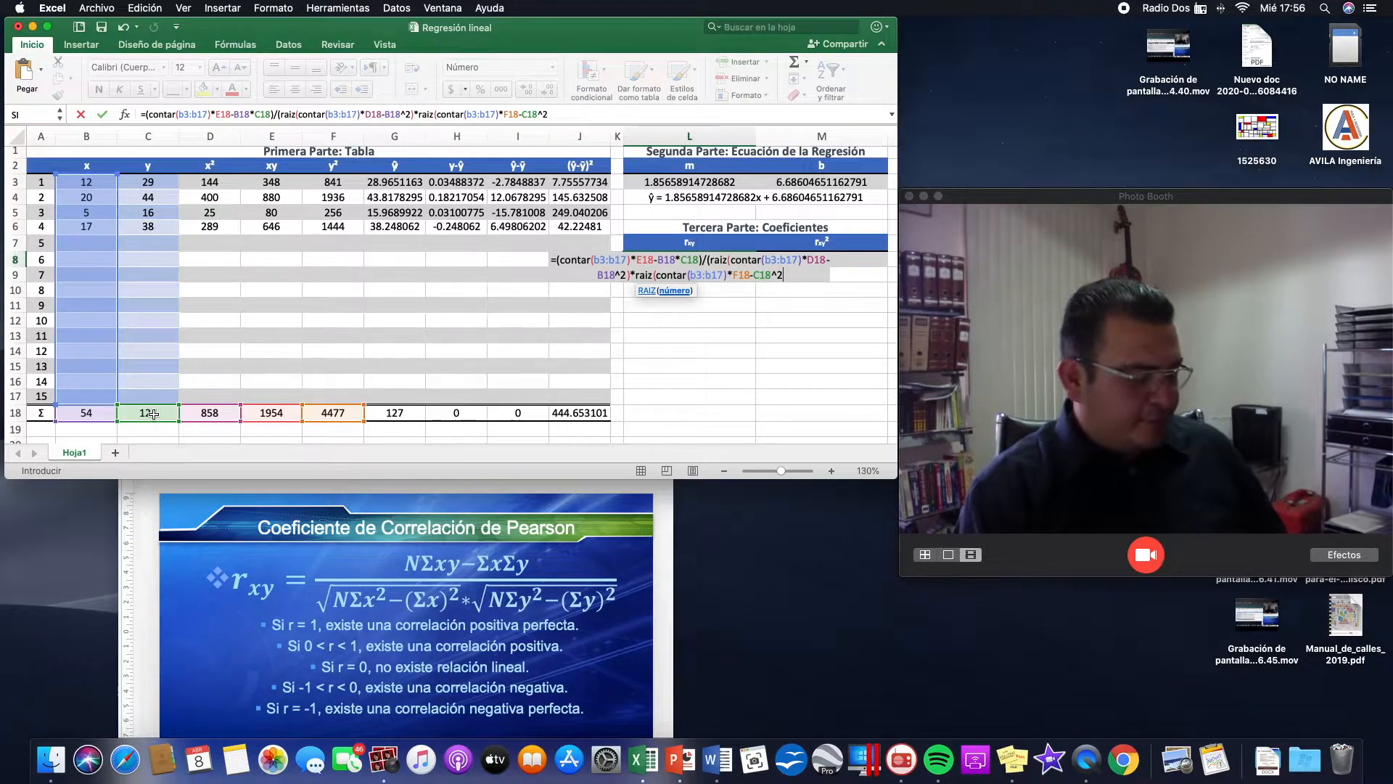
text())
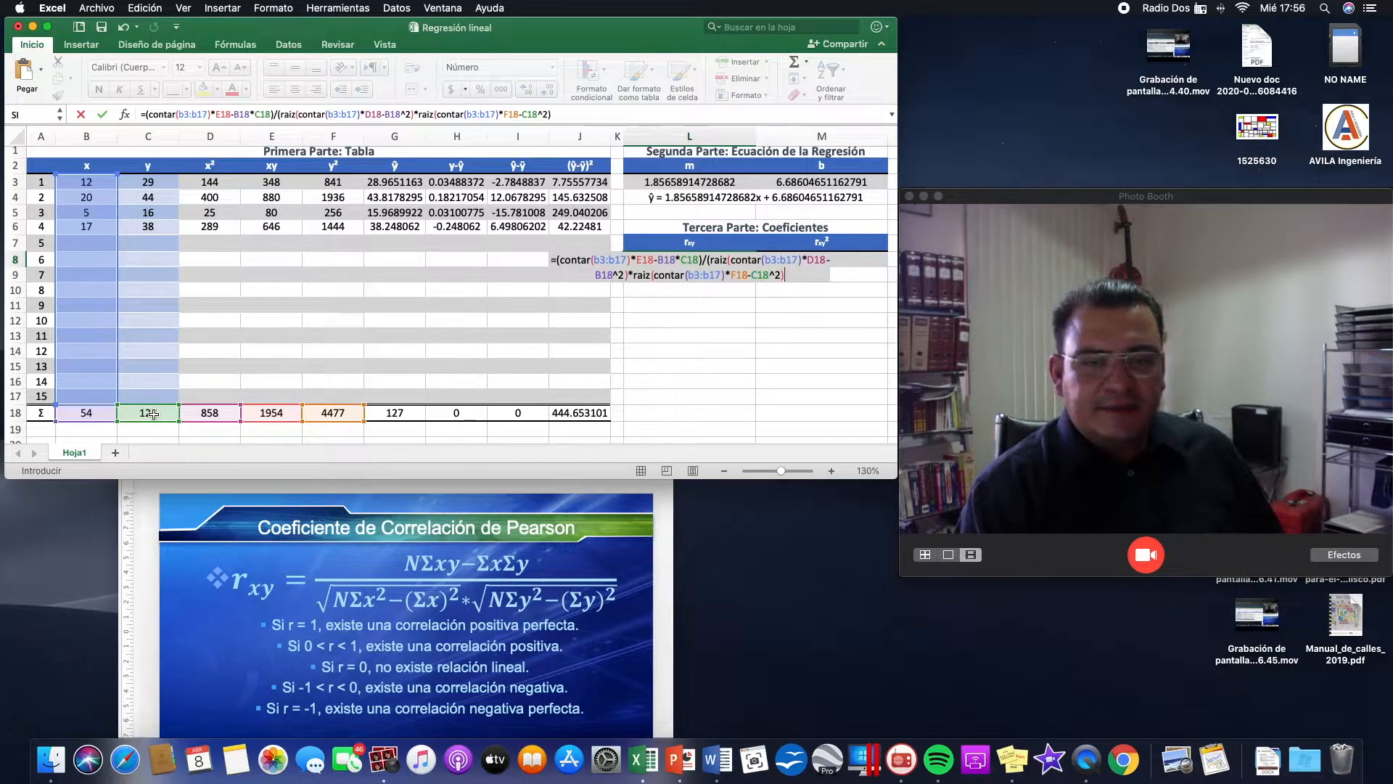
text())
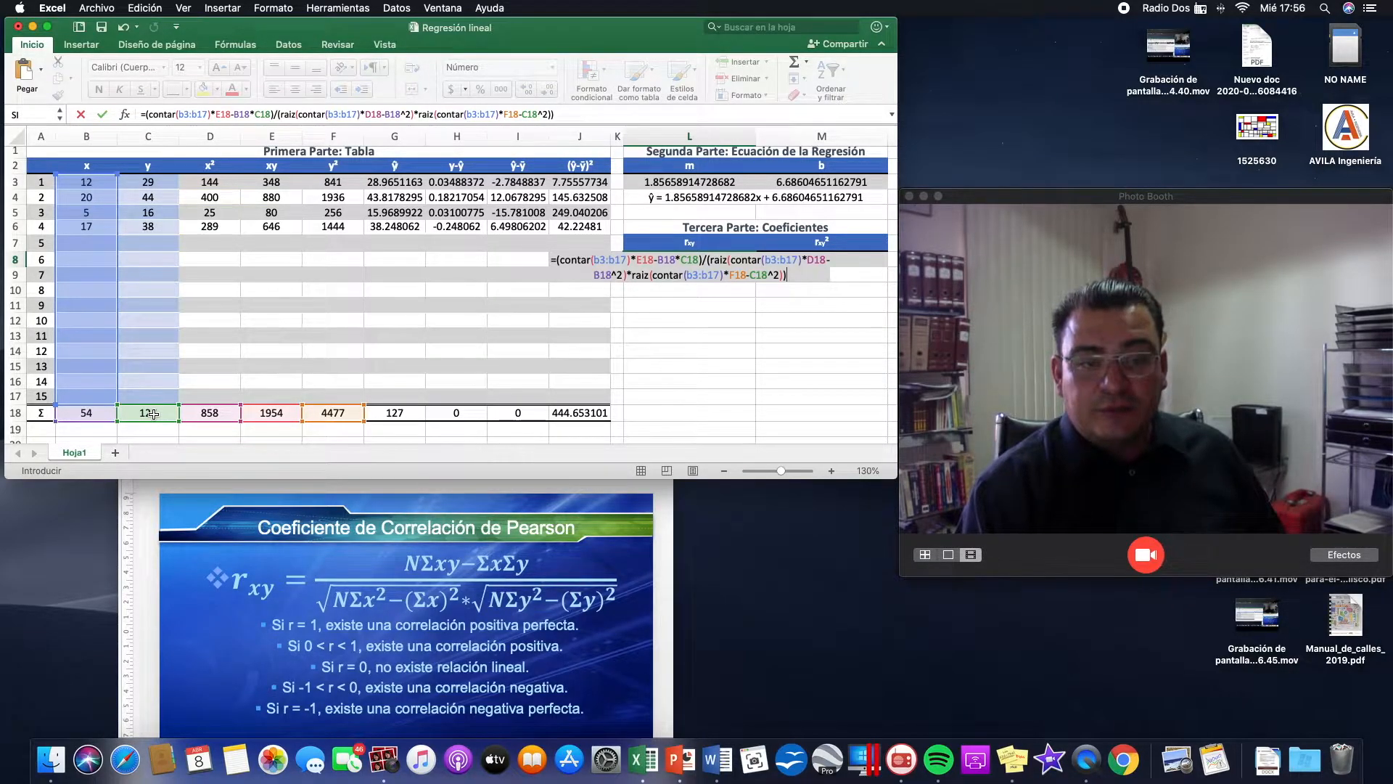
key(Return)
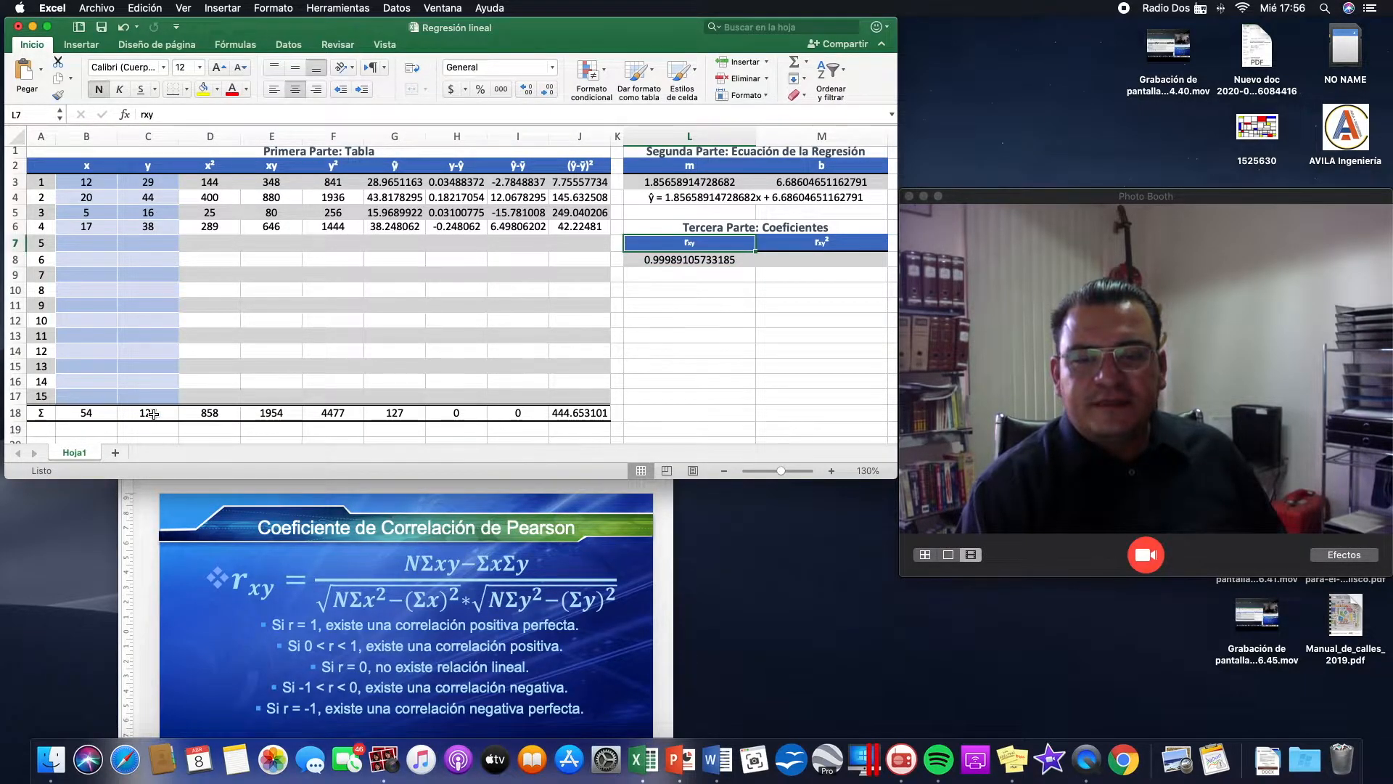
Switch to PowerPoint and advance to the Coeficiente de Determinación slide to check its definition.
key(Right)
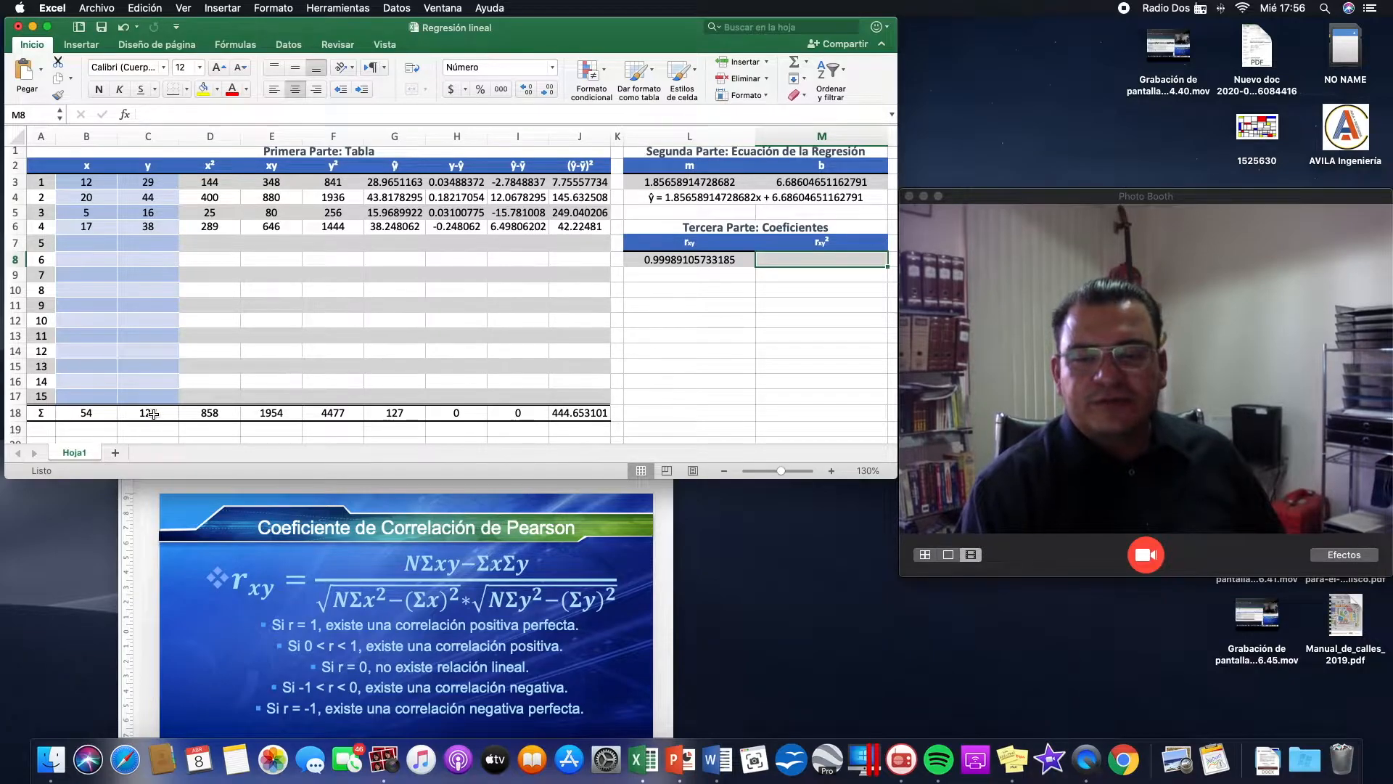
click(129, 700)
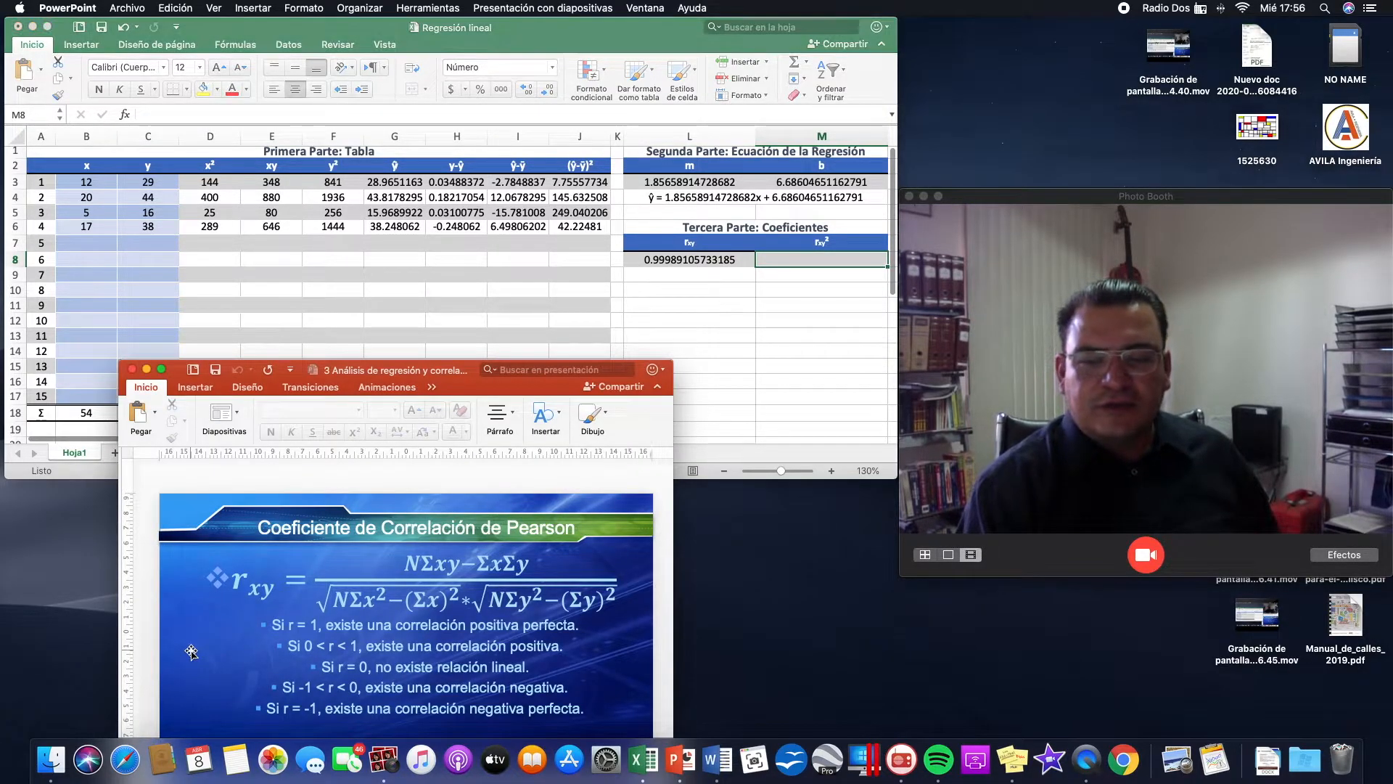
scroll(191, 651, down, 1)
Switch back to Excel and enter the coefficient of determination formula =L8^2 in M8.
click(799, 302)
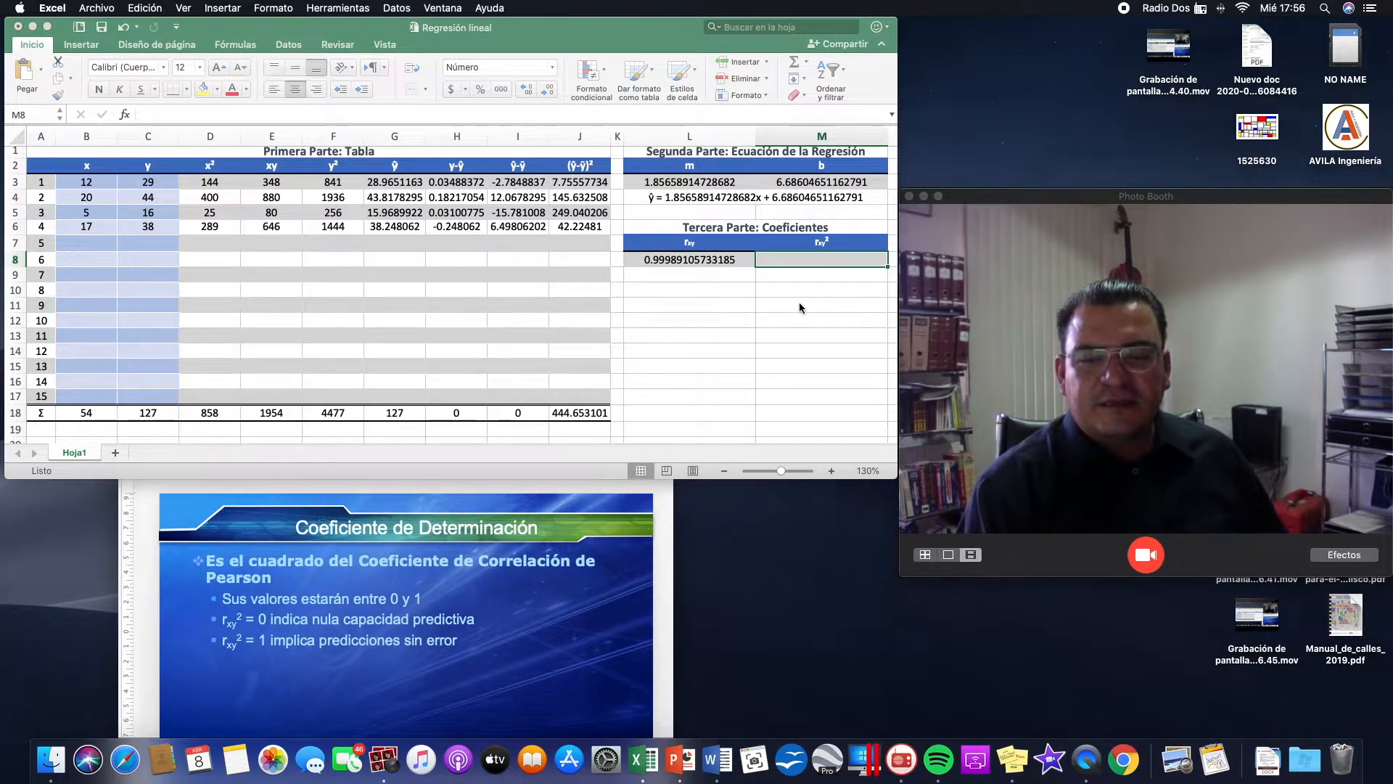
click(799, 269)
click(800, 261)
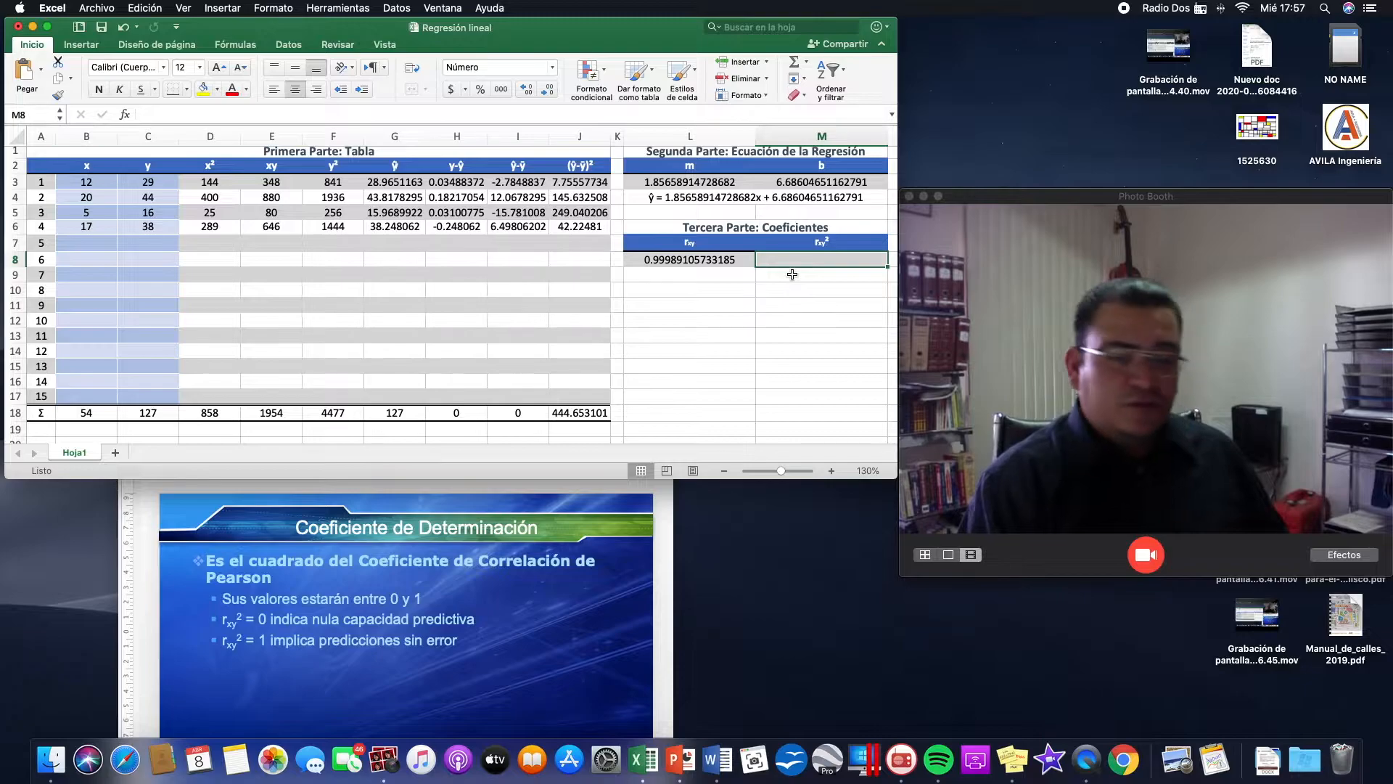
text(=)
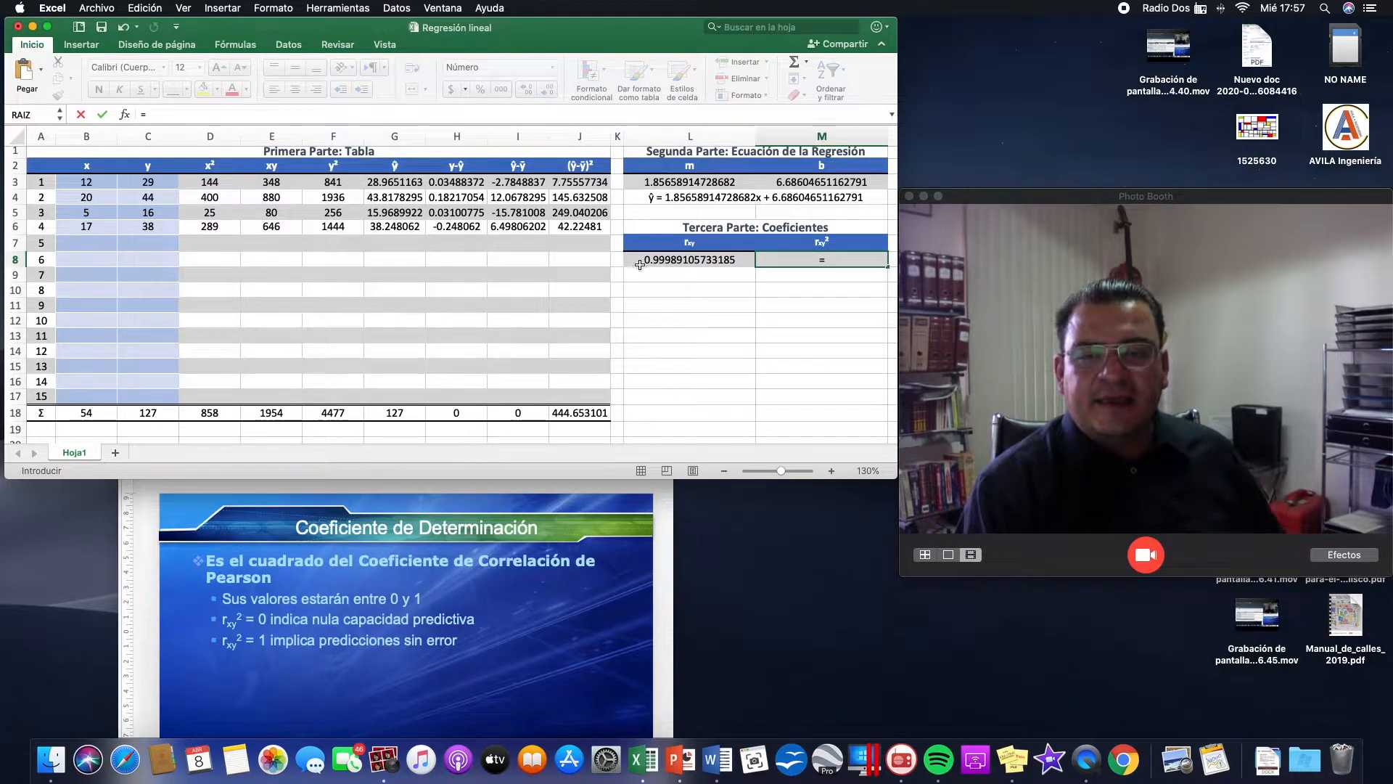
scroll(707, 257, right, 1)
click(709, 259)
text(^2)
key(Return)
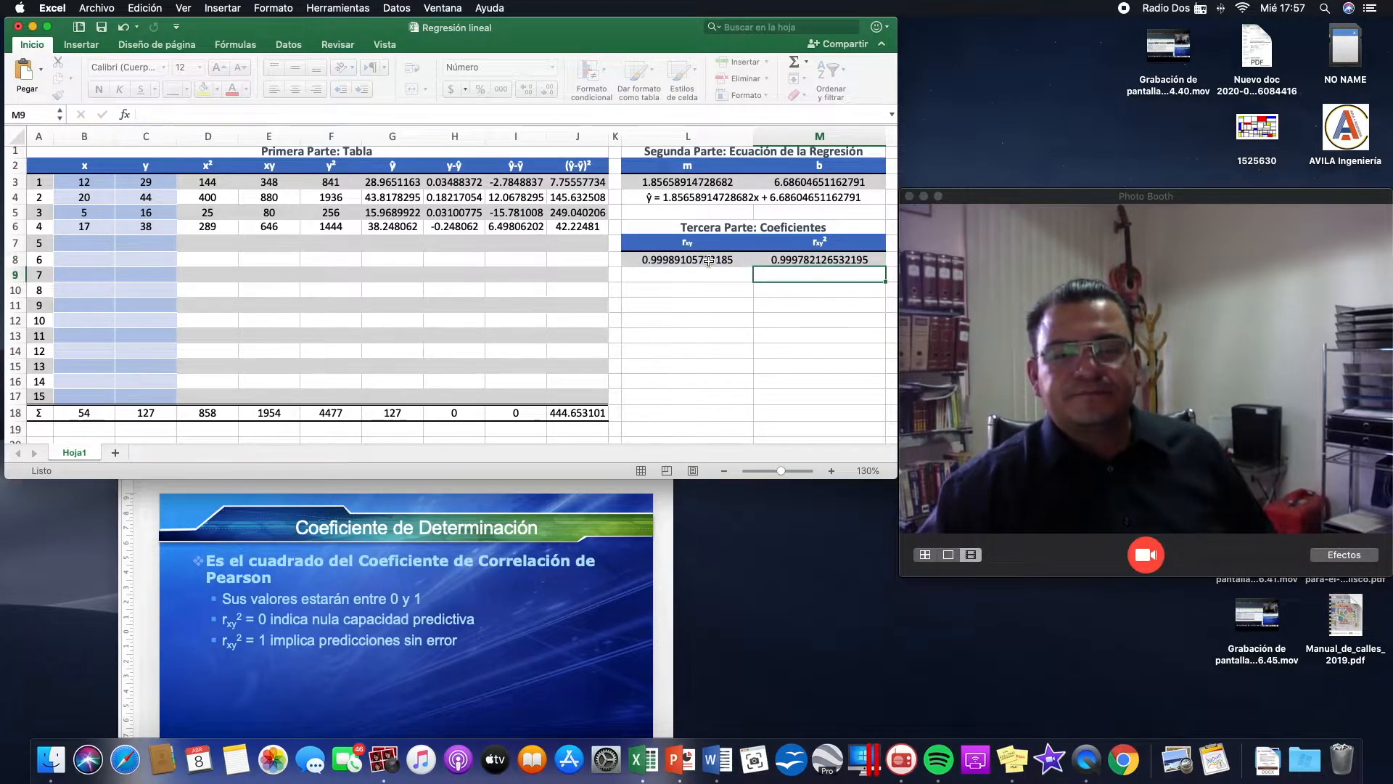
scroll(786, 316, left, 1)
scroll(769, 317, right, 1)
scroll(711, 312, up, 1)
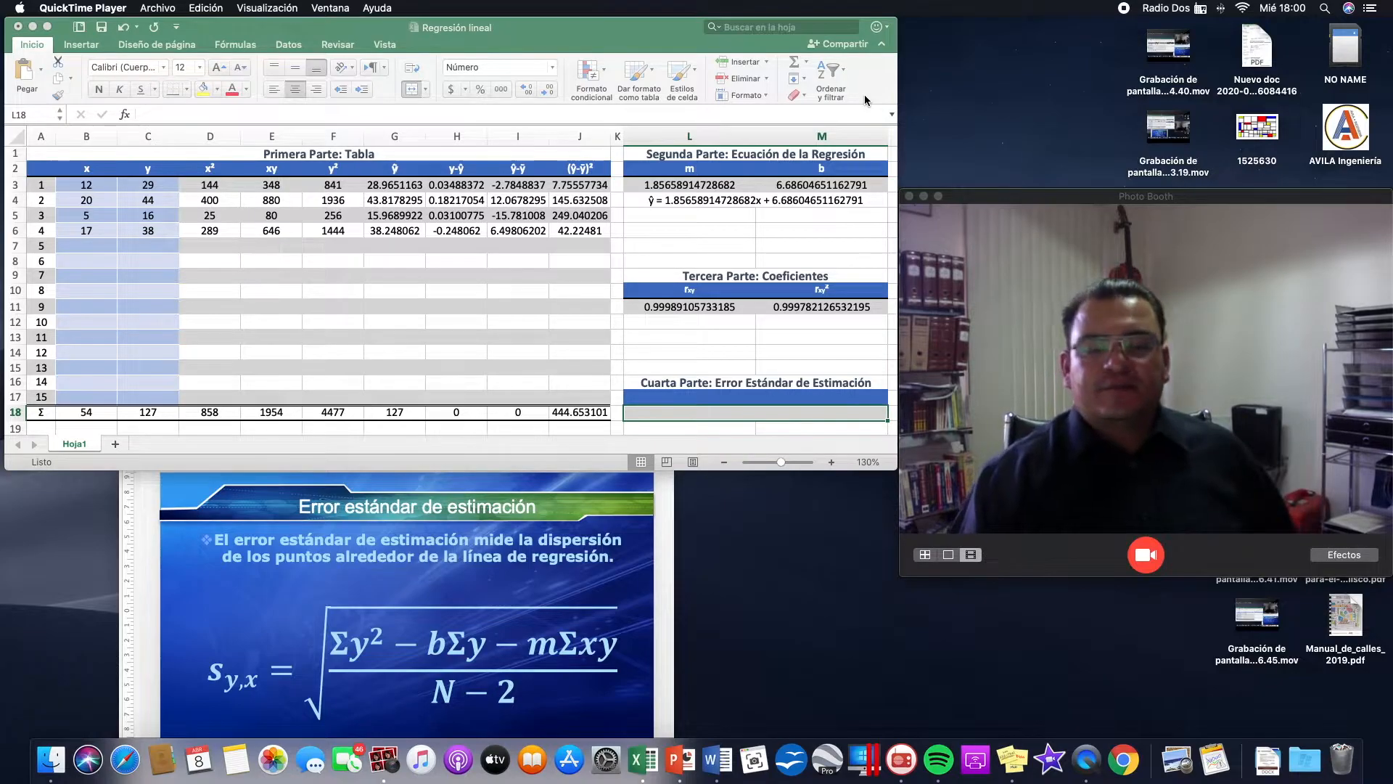
Enter the heading syx in the merged header cell L17 under Cuarta Parte: Error Estándar de Estimación.
click(763, 398)
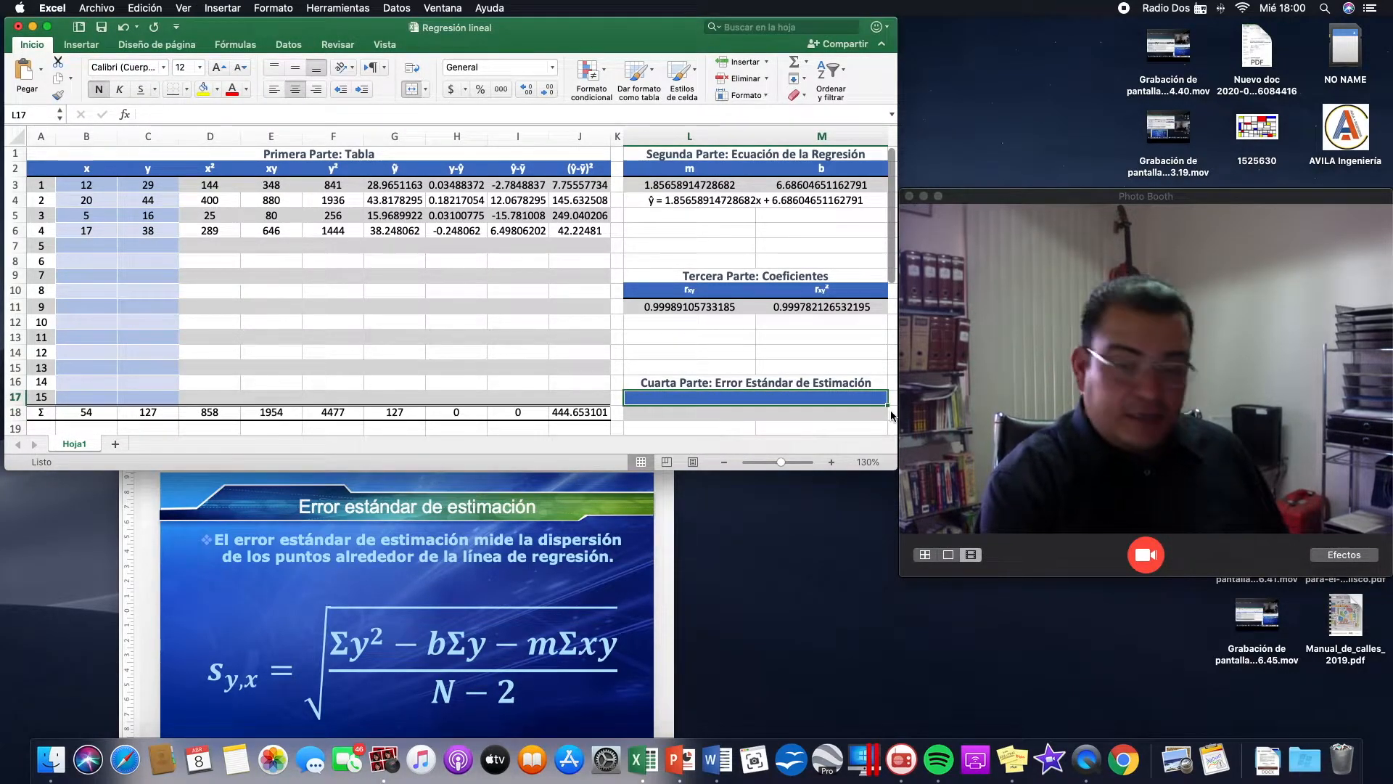
text(s)
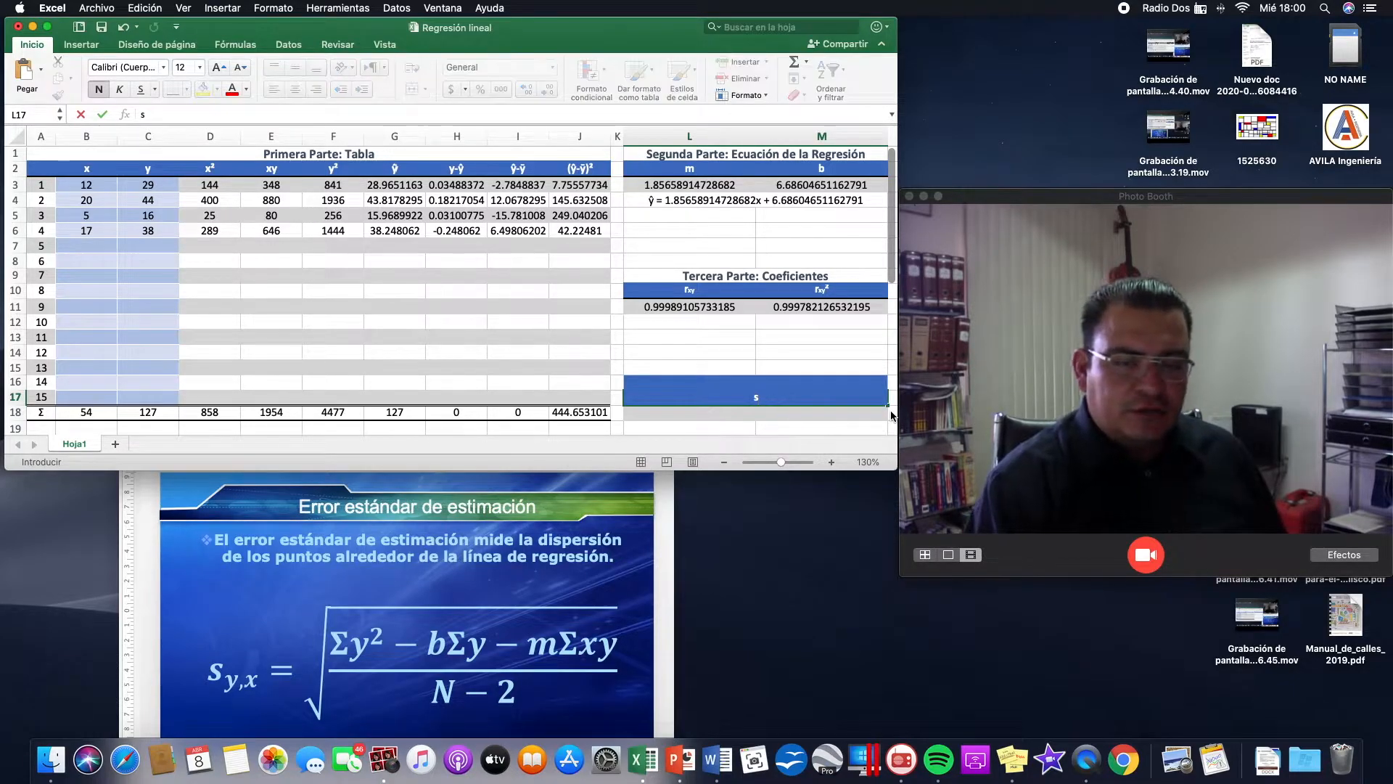
text(yx)
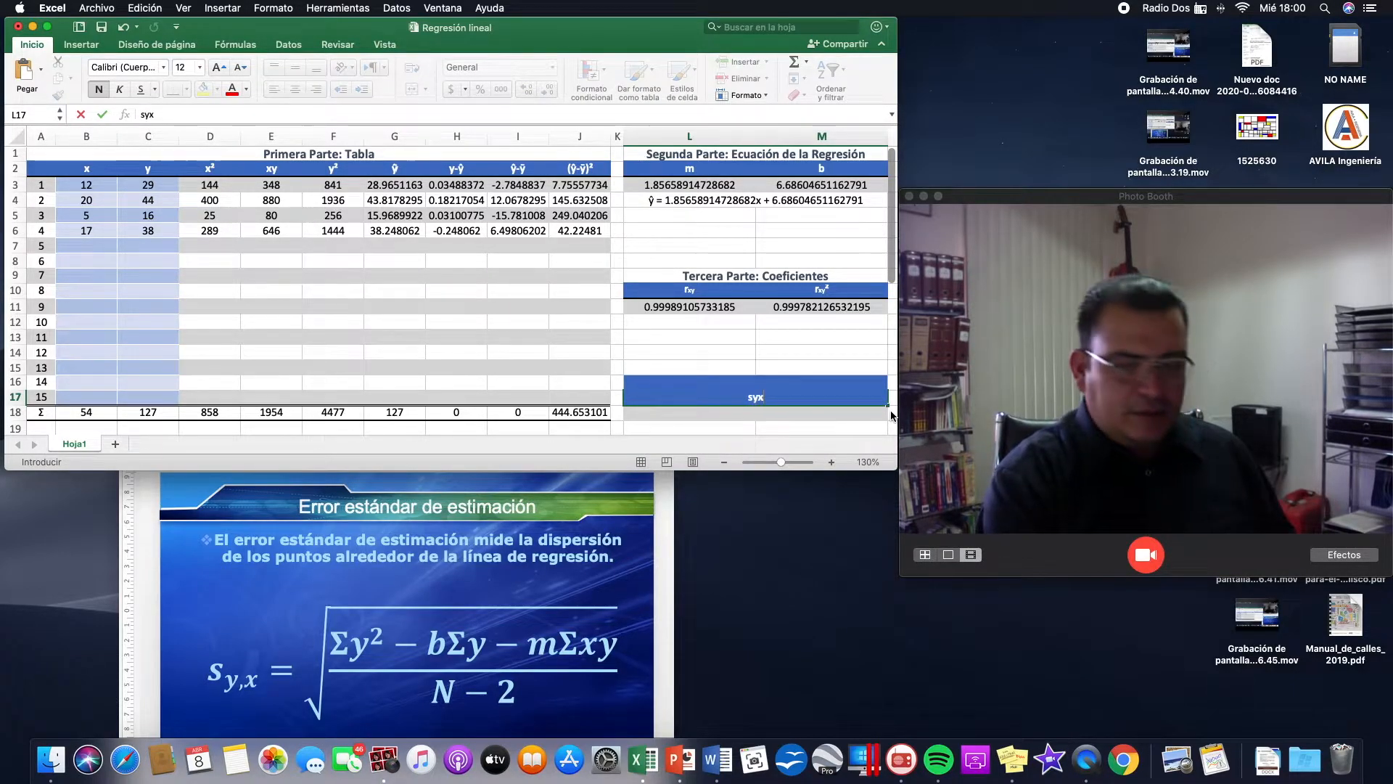
key(Return)
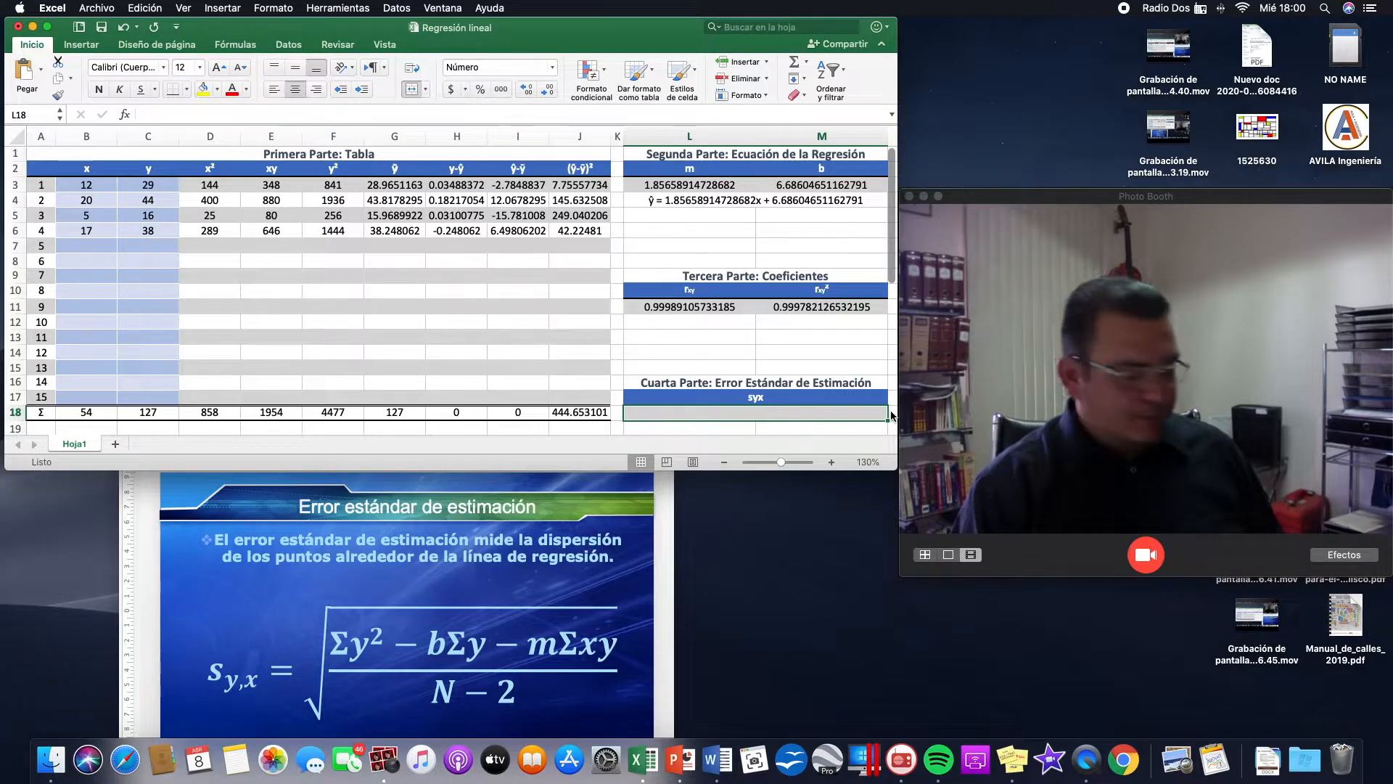
Begin the syx formula in the merged cell L18 with the root and its numerator, =raiz((F18-M3*C18-L3*E18).
text(=raiz()
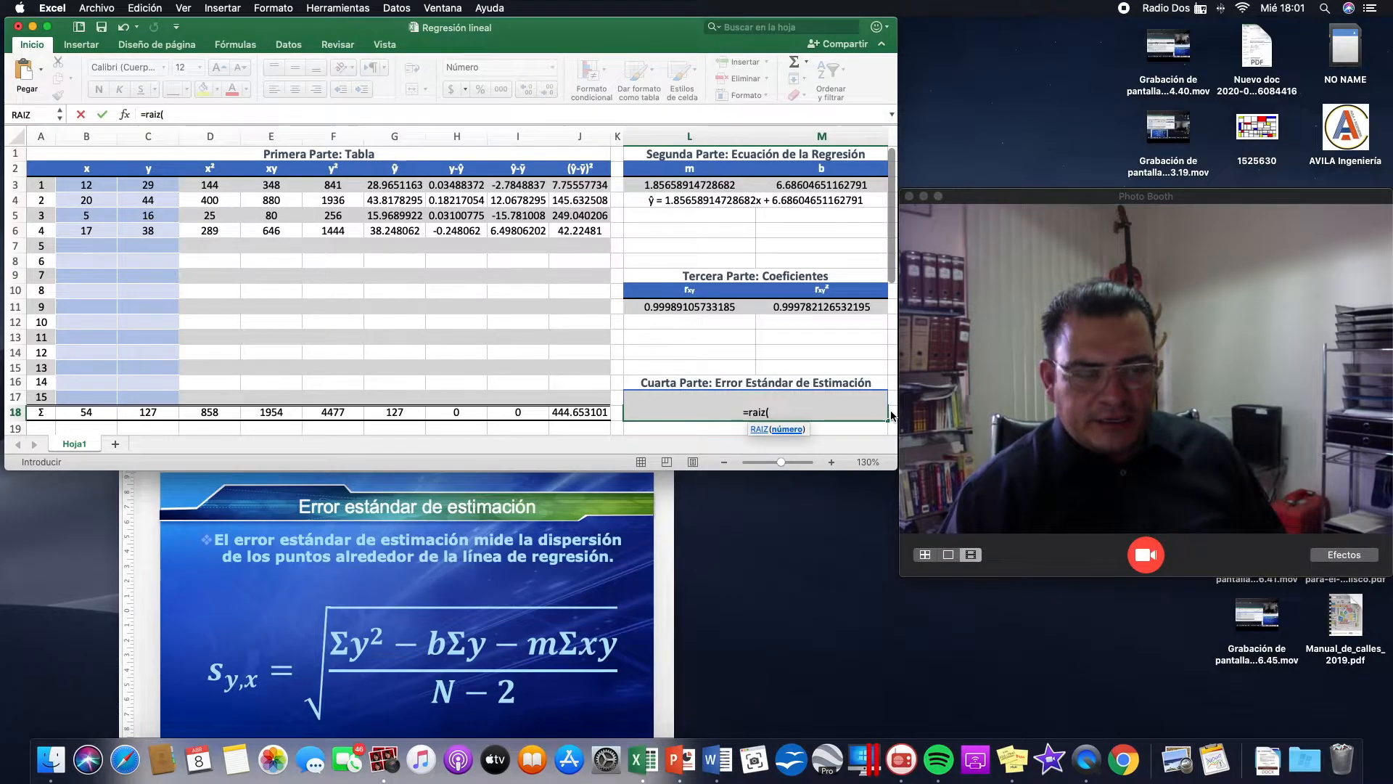
text(()
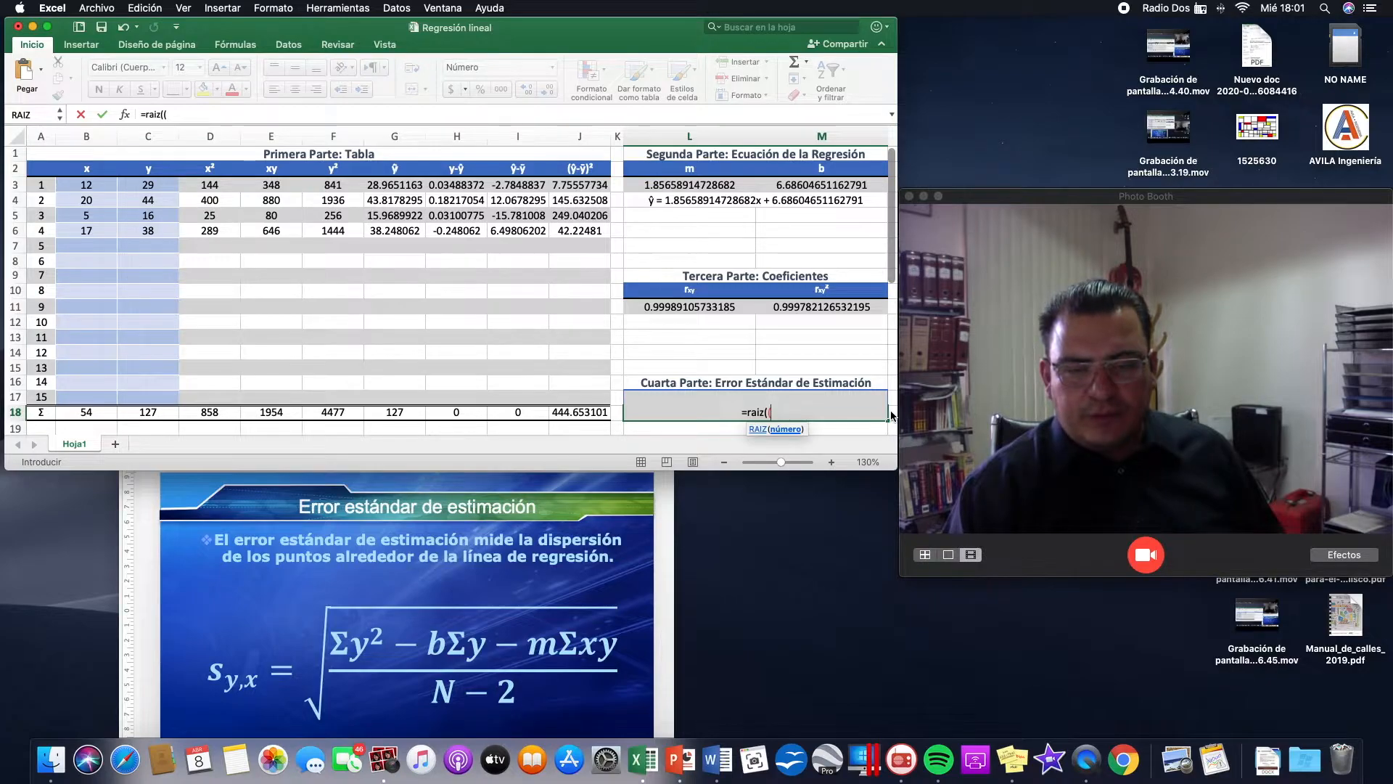
click(334, 414)
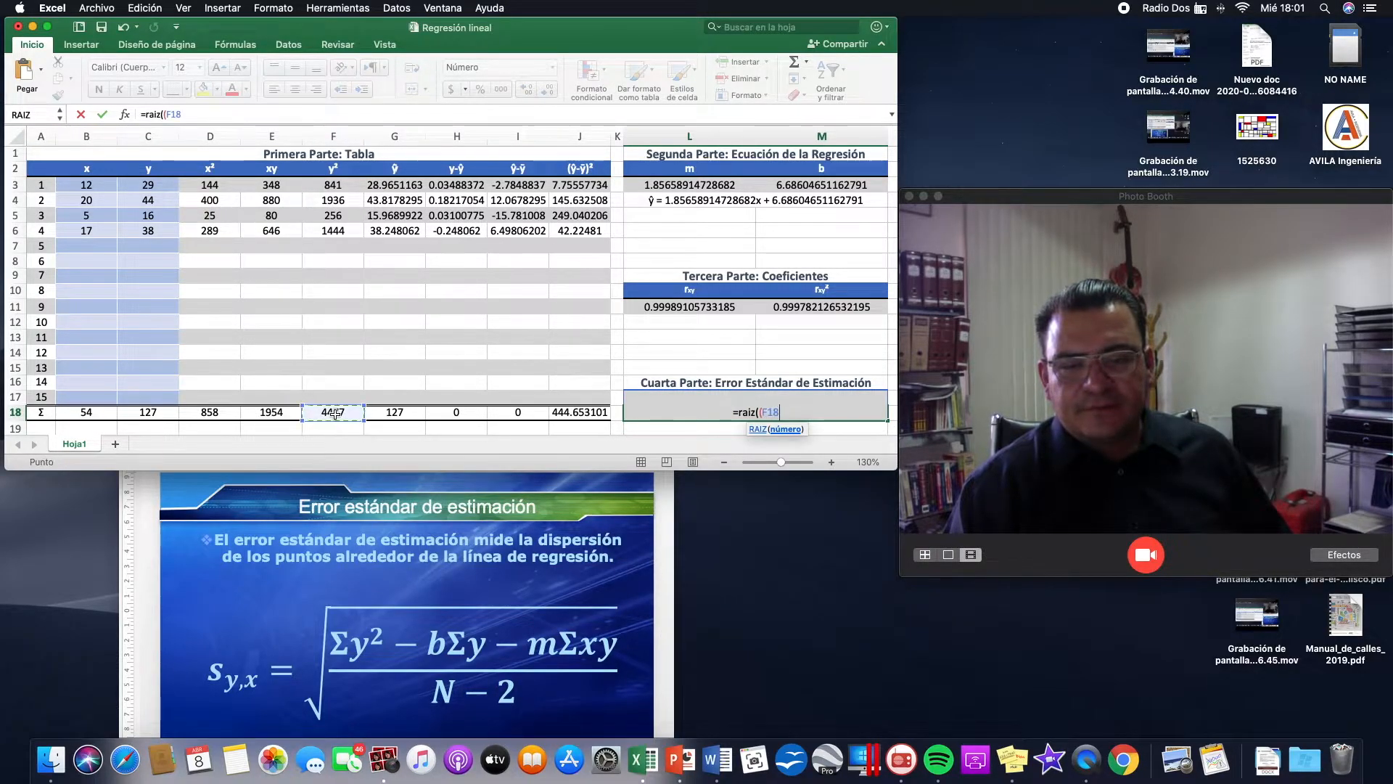
text(-)
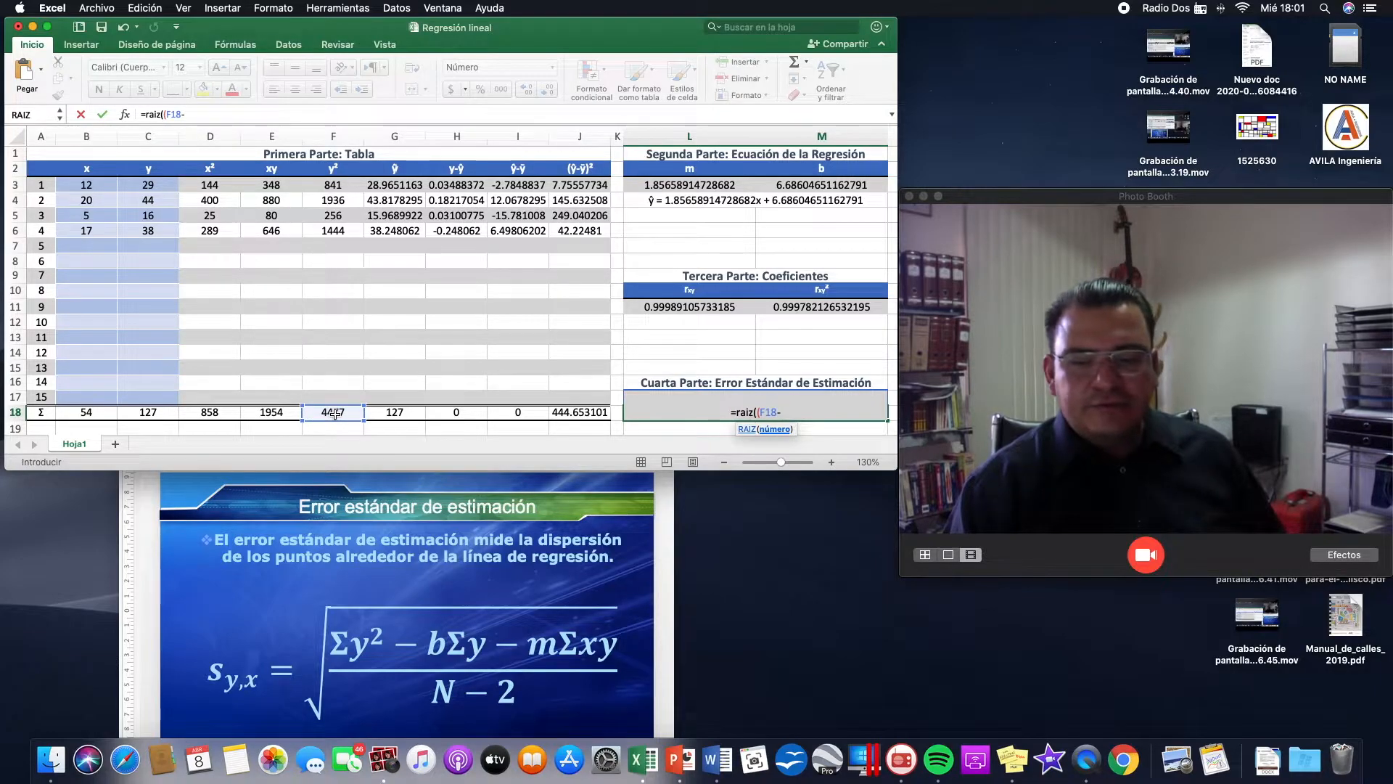
click(834, 184)
text(*)
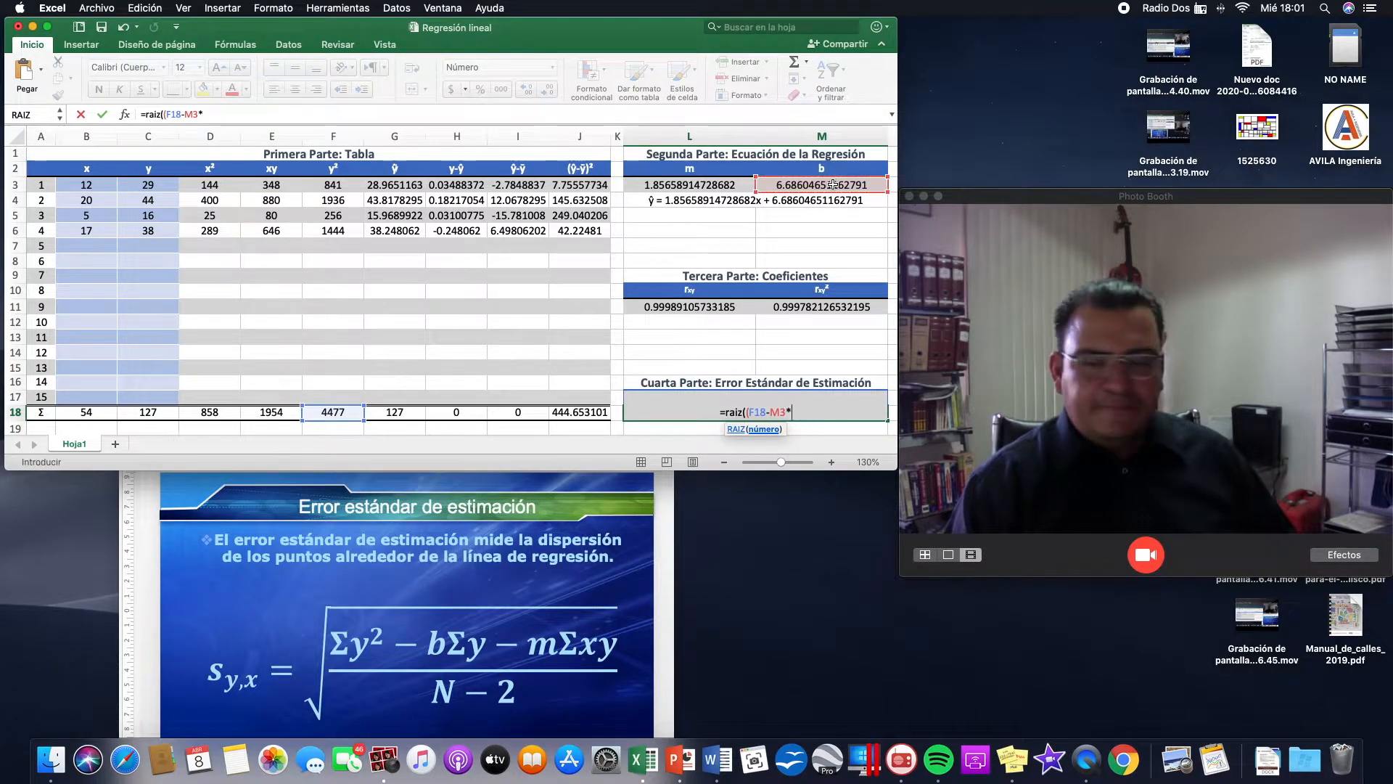
click(145, 412)
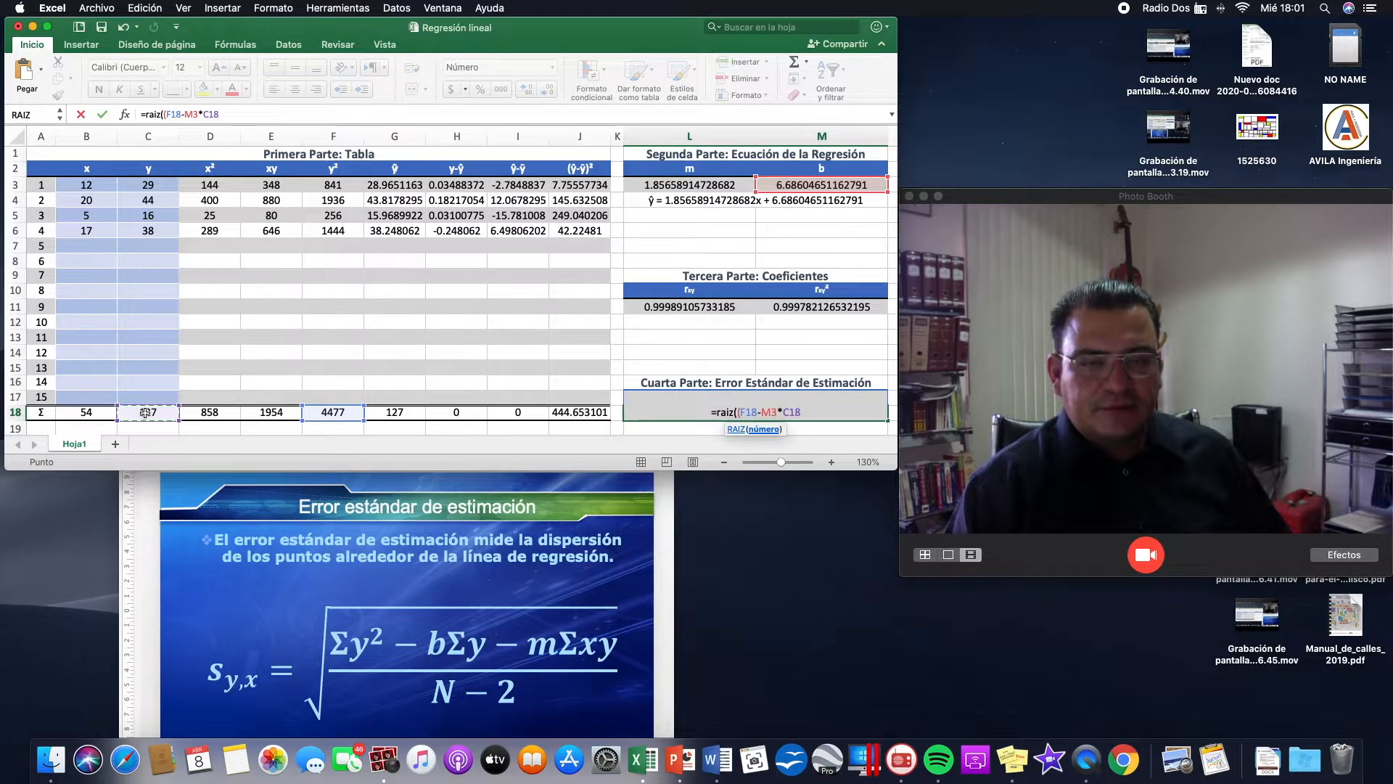
text(-)
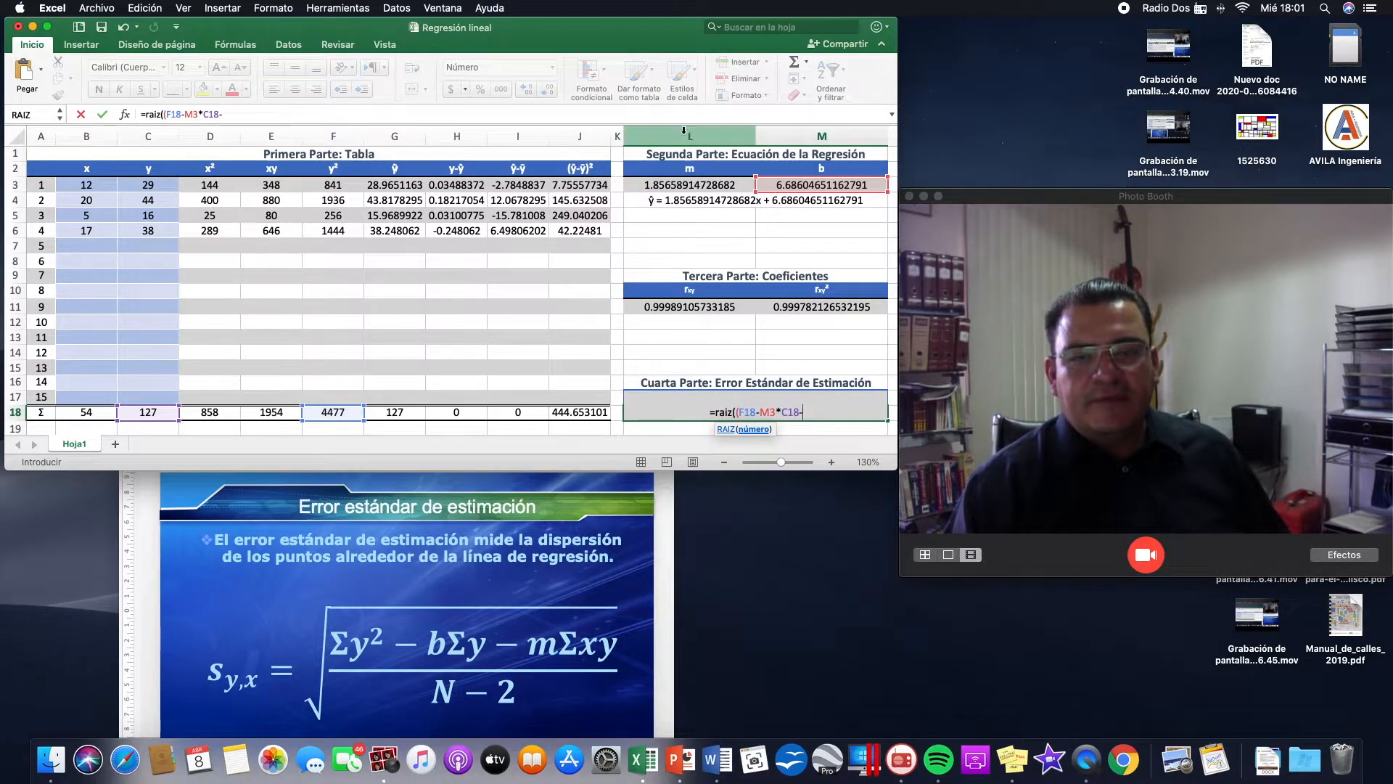
click(681, 187)
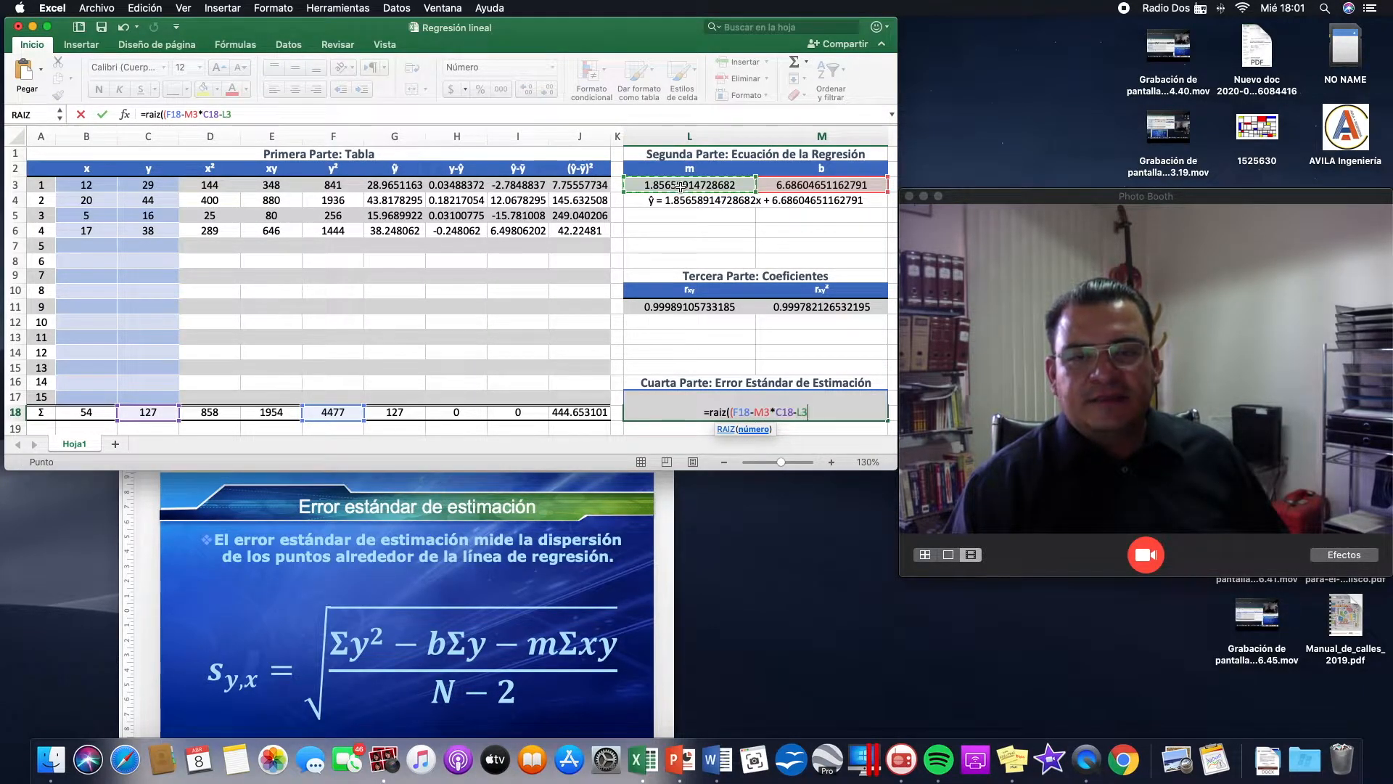
text(*)
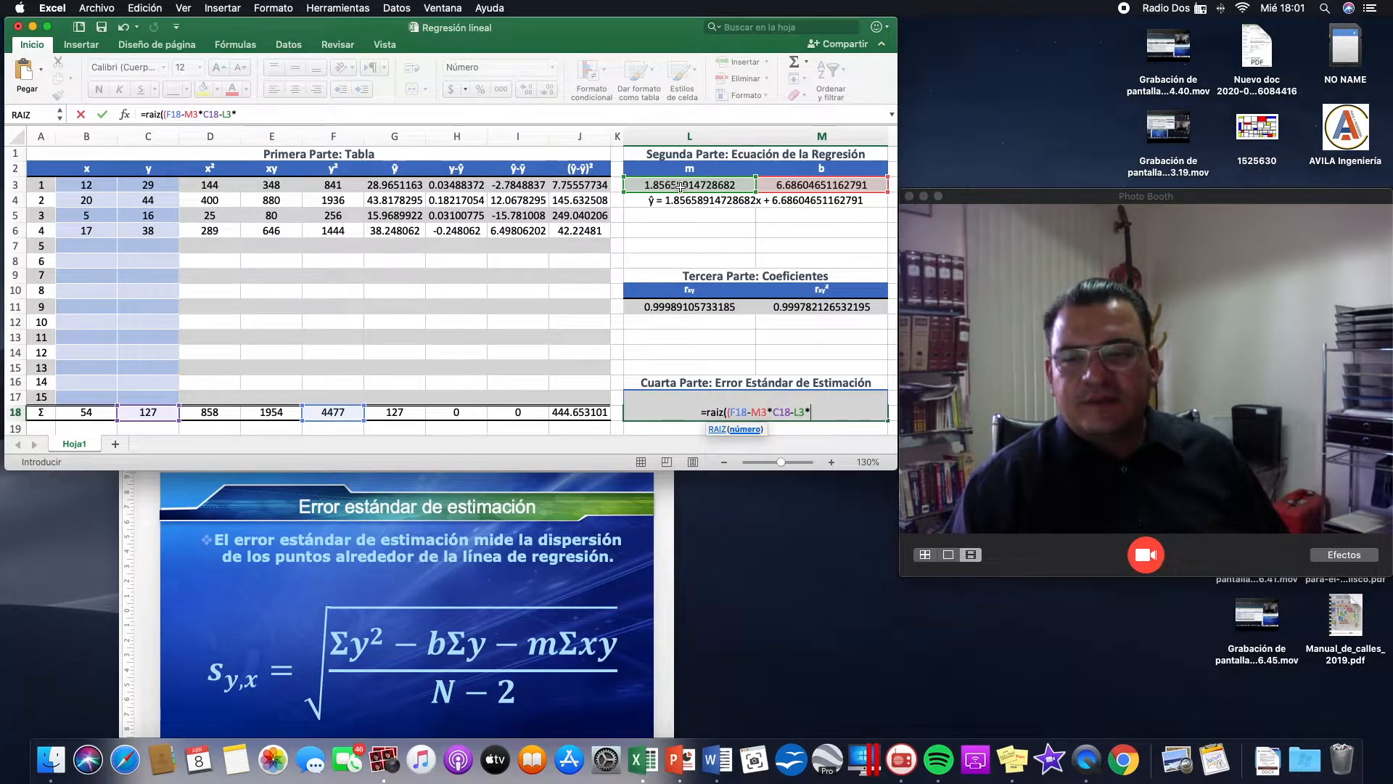
click(279, 413)
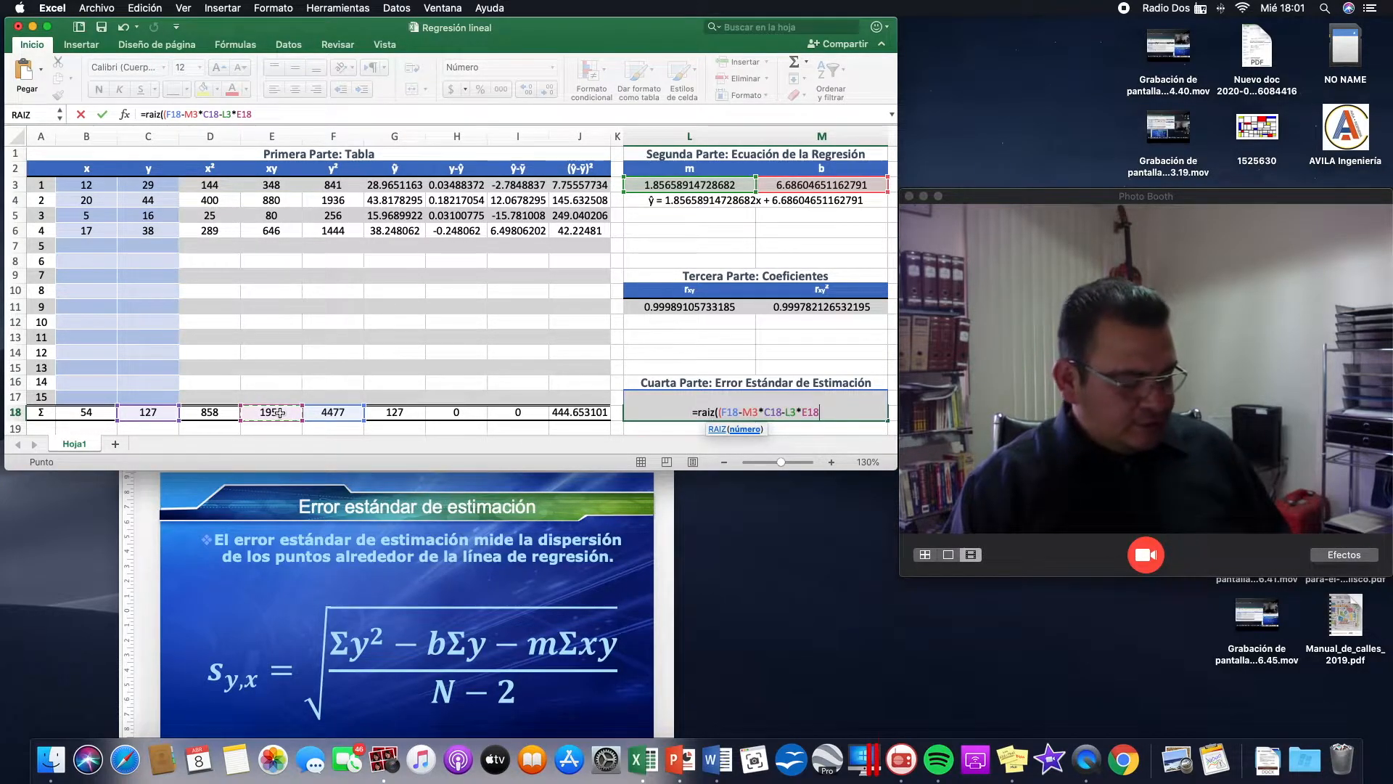
text())
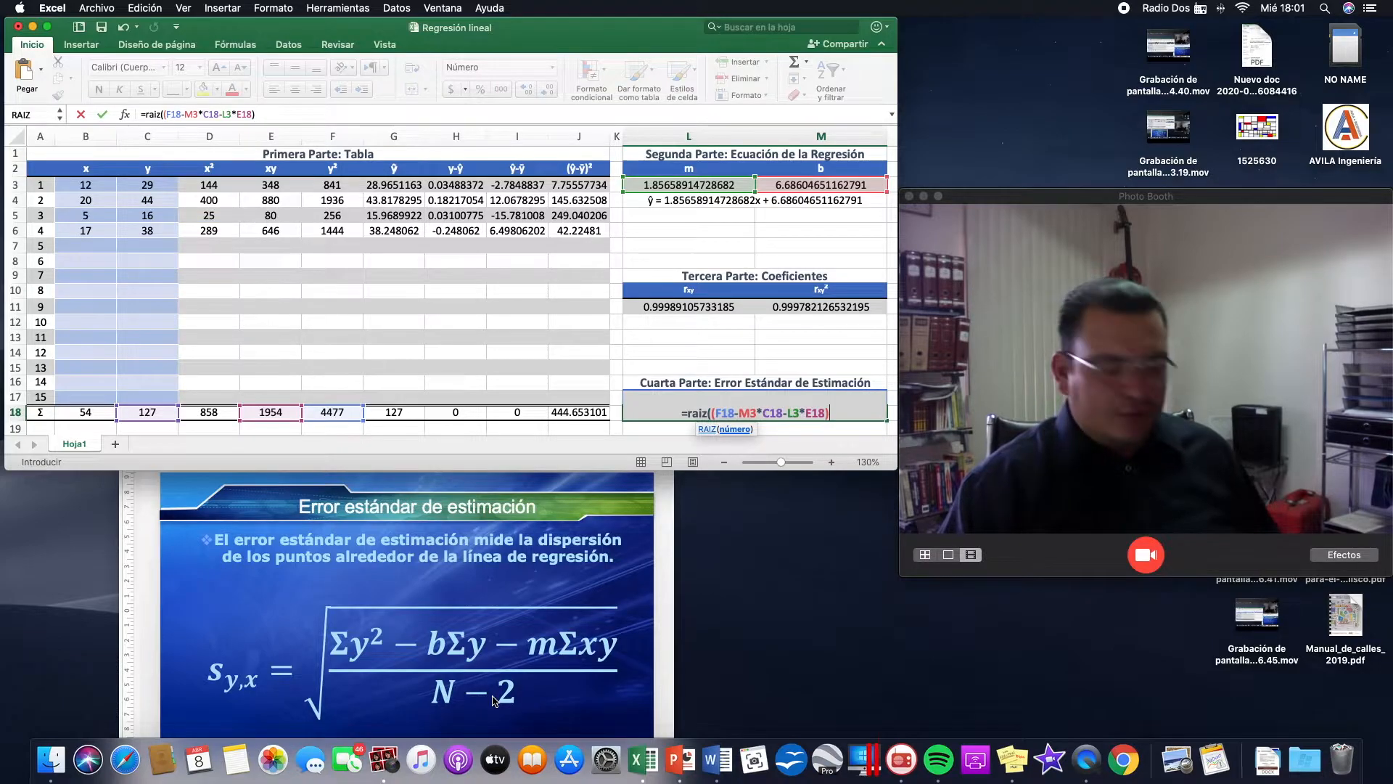
Complete the syx formula in L18 by dividing by the sample count minus two, /(contar(b3:b17)-2)).
text(/)
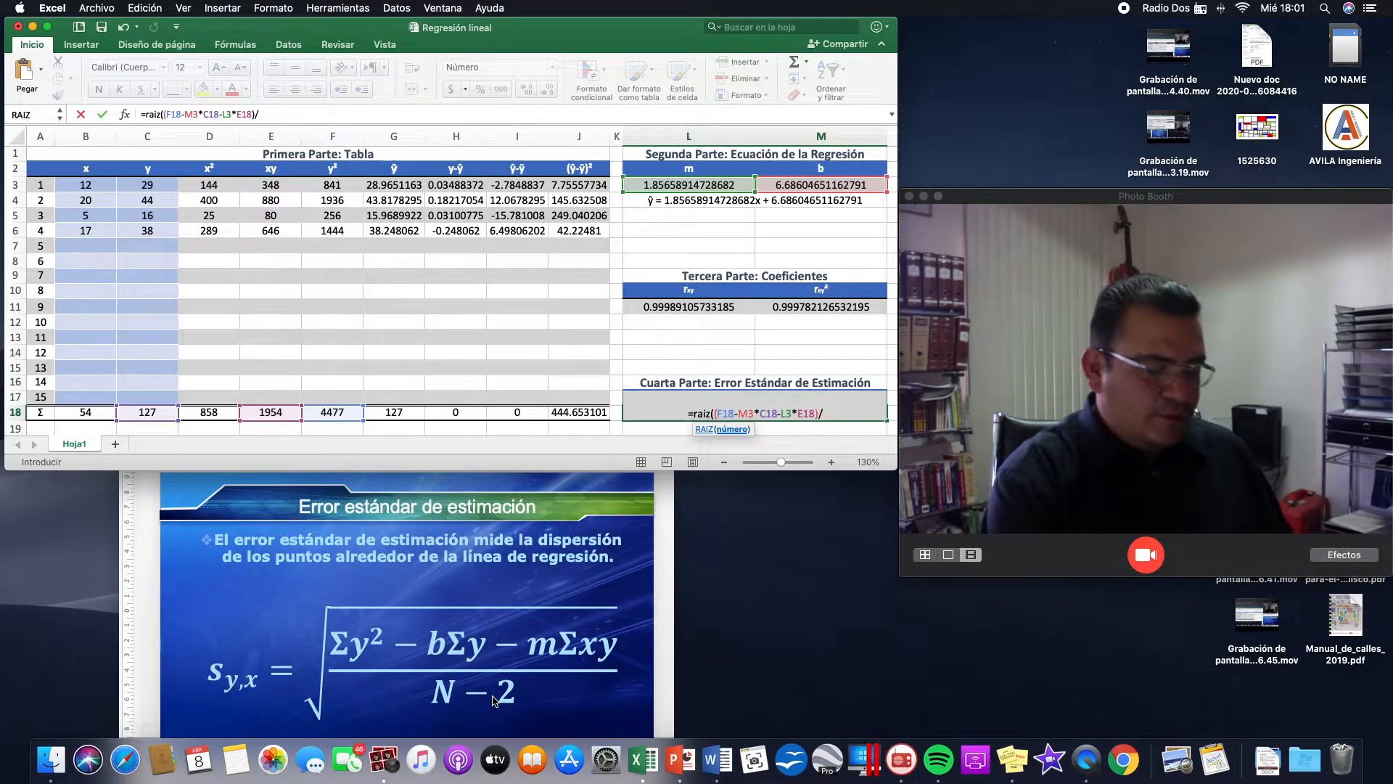
text(()
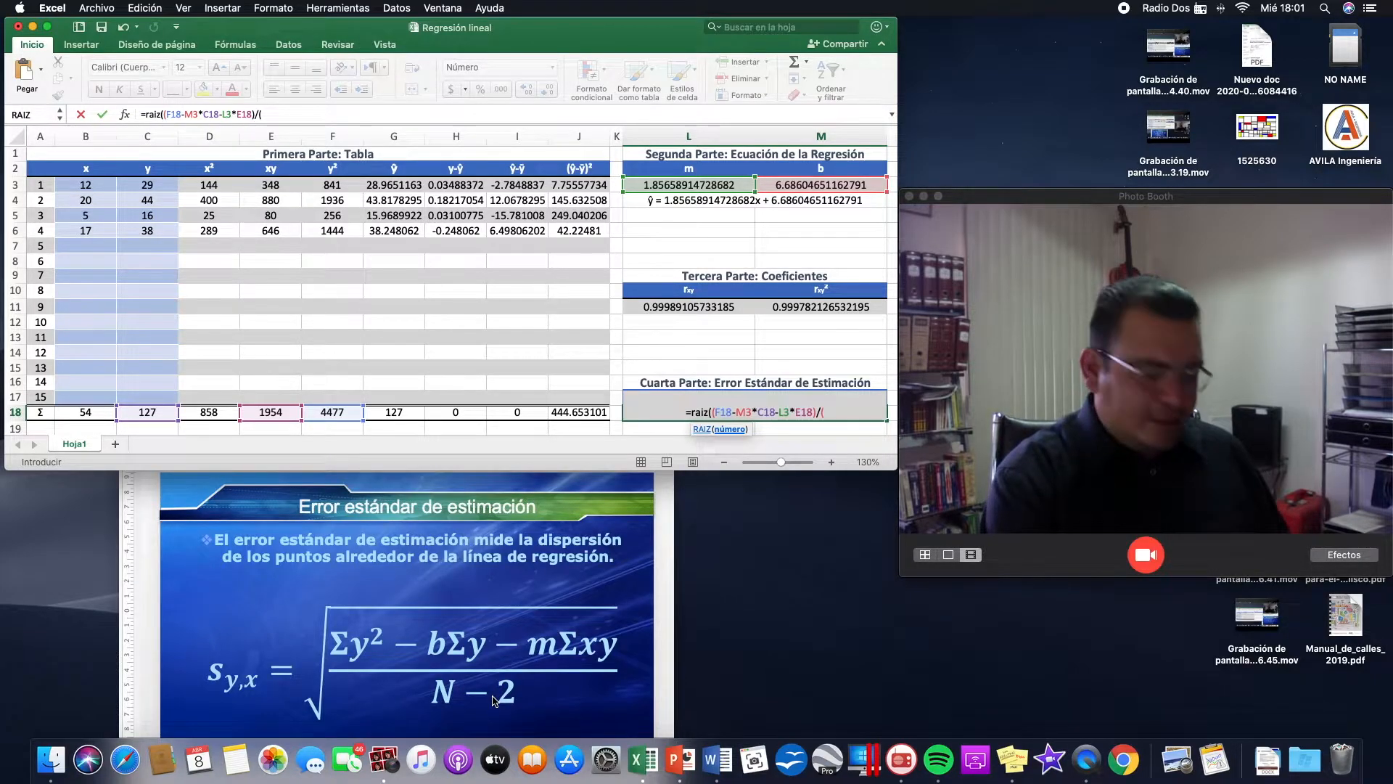
text(contar)
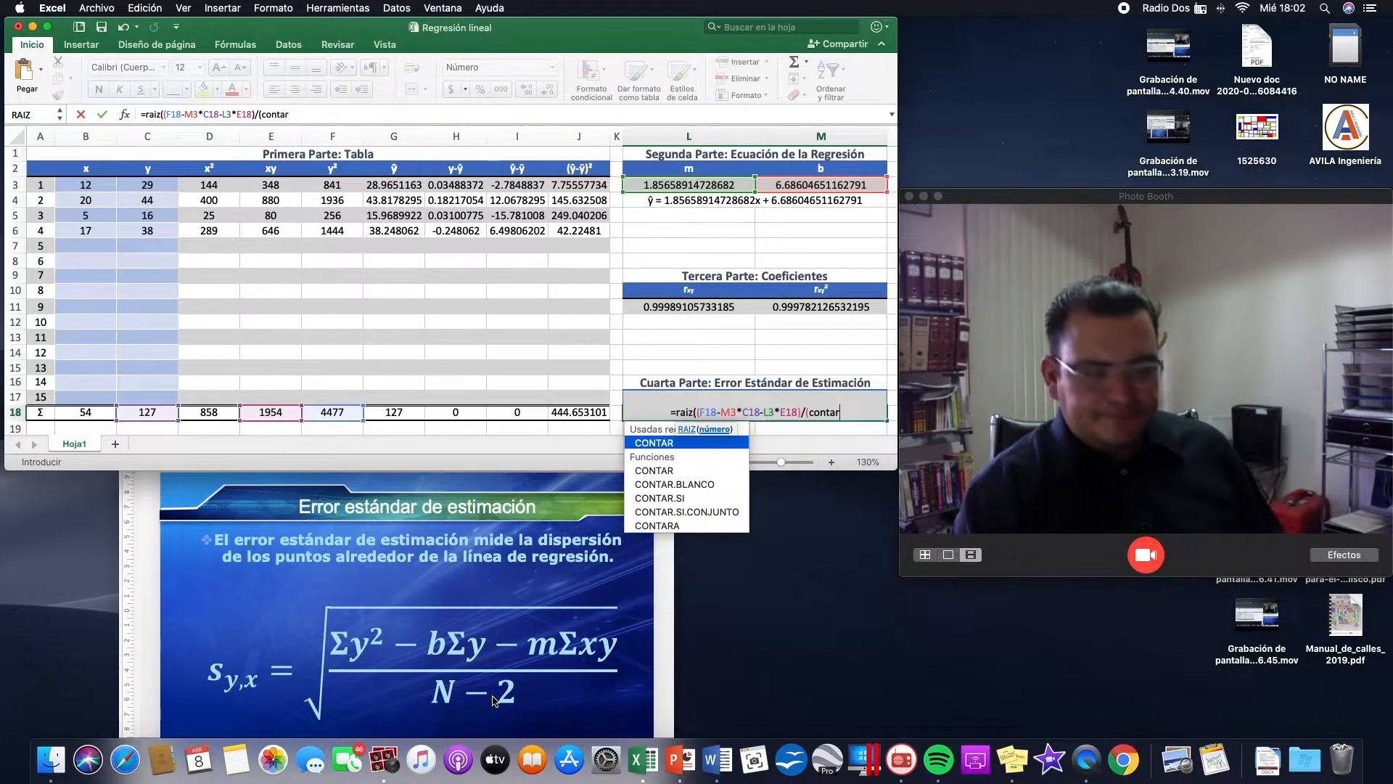
text())
key(BackSpace)
text(()
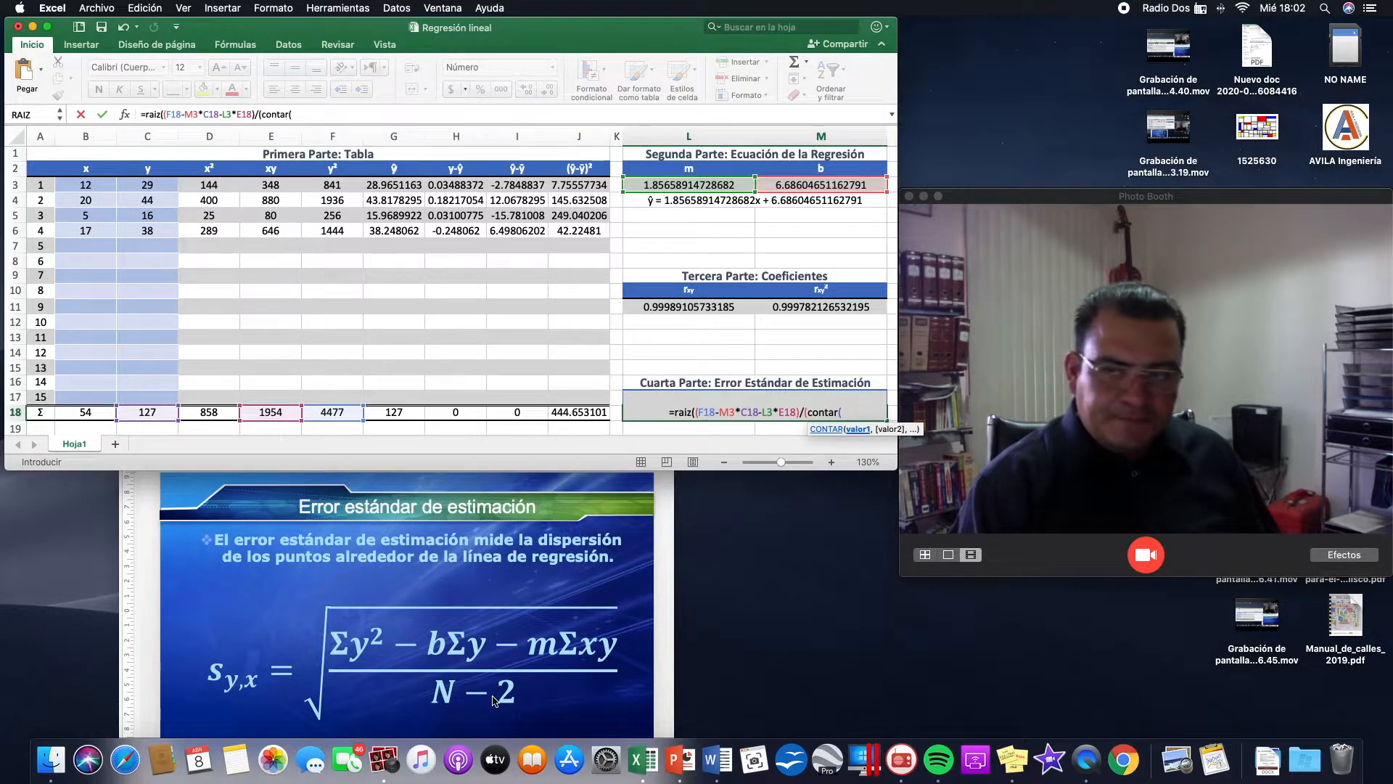
text(b3:b17)
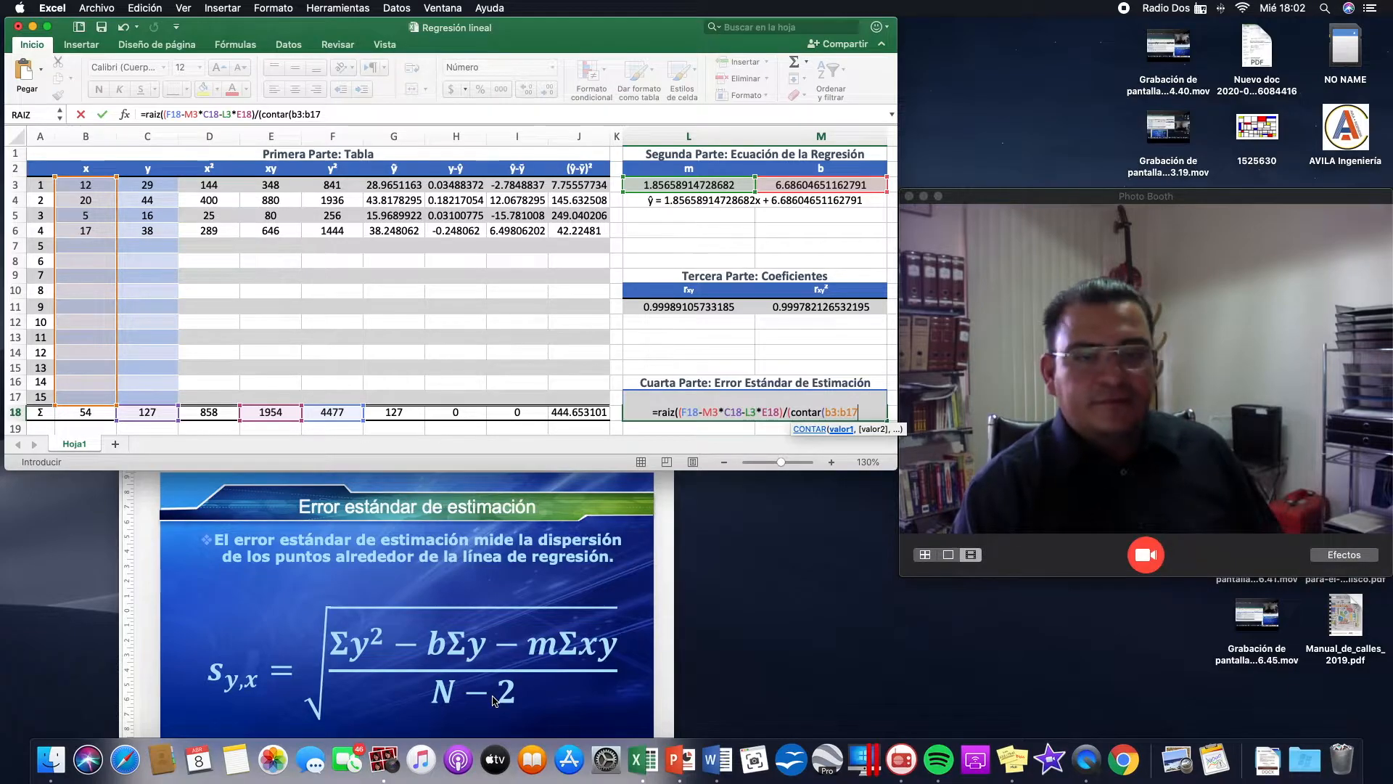
text())
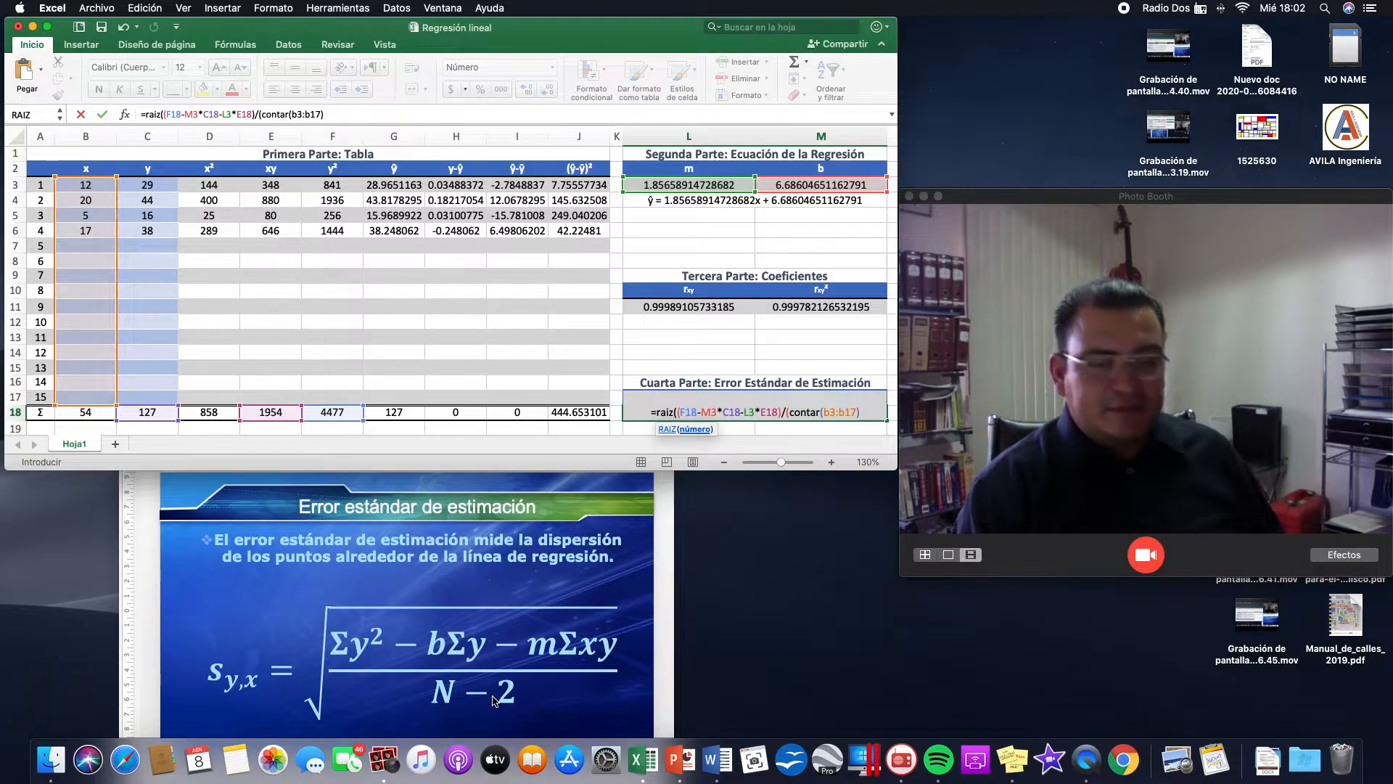
text(-2)
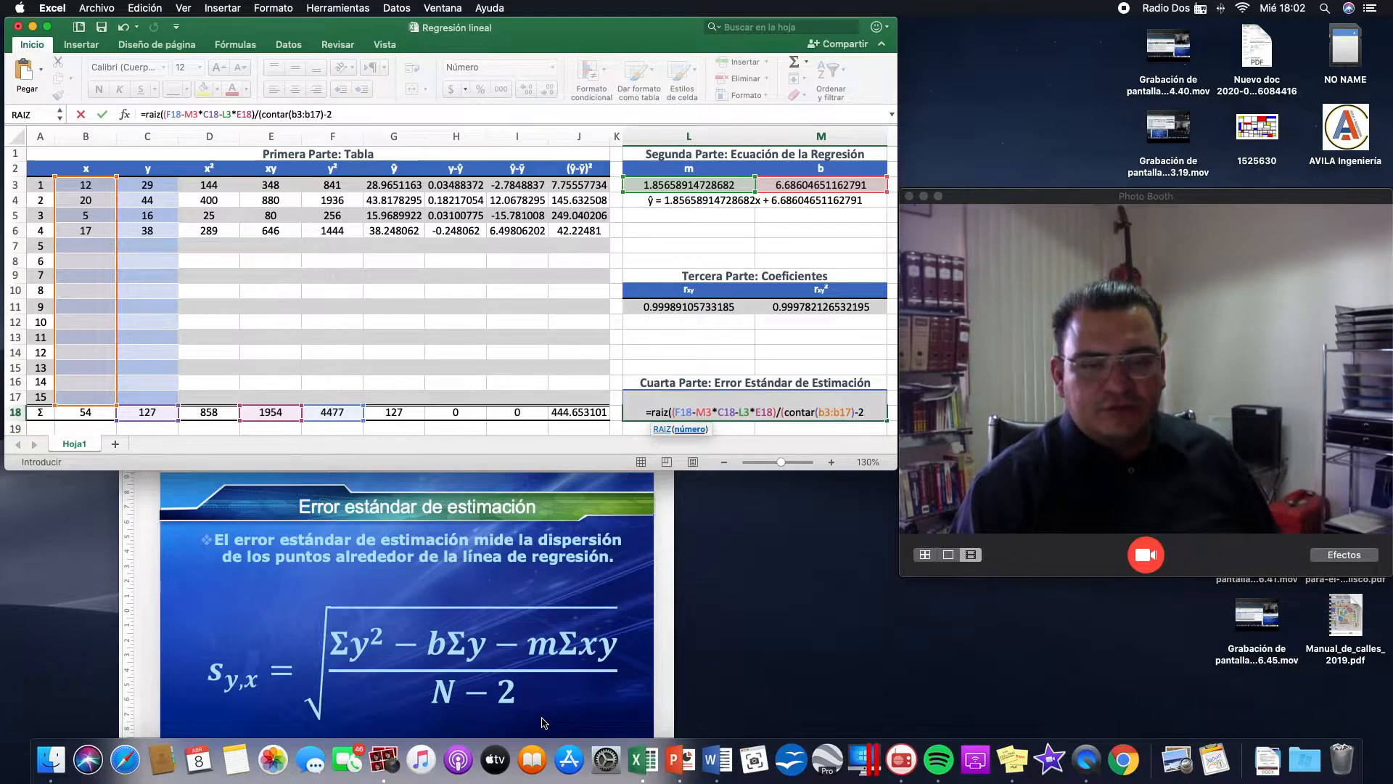
text())
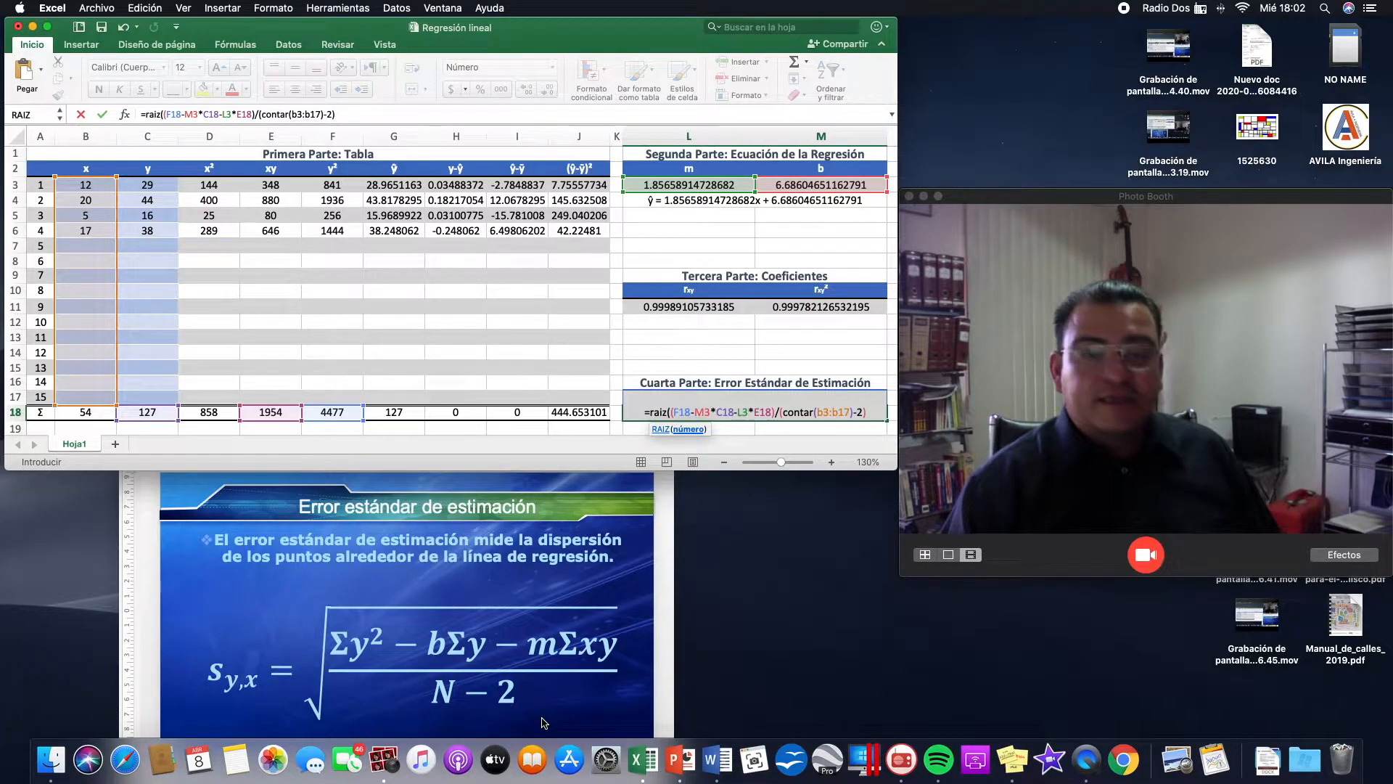
text()=)
key(BackSpace)
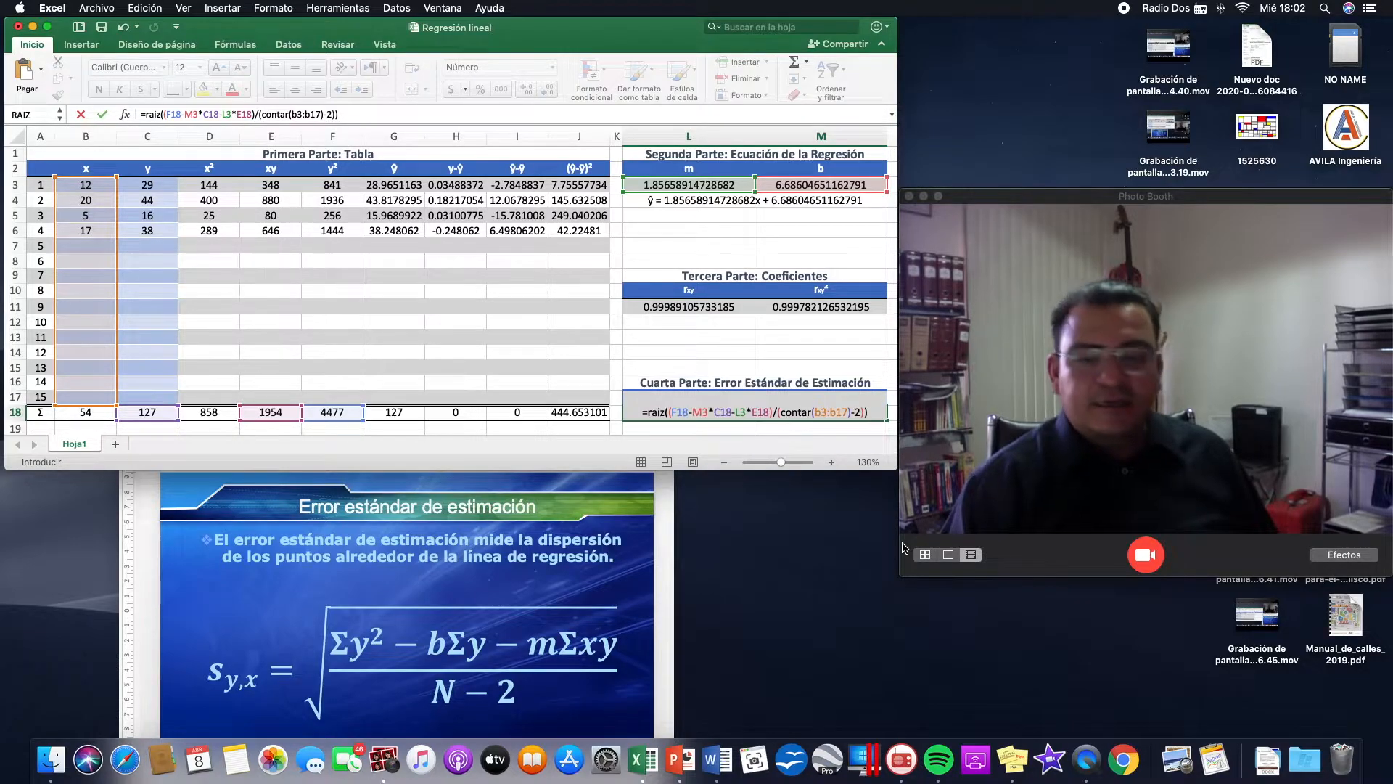
key(Return)
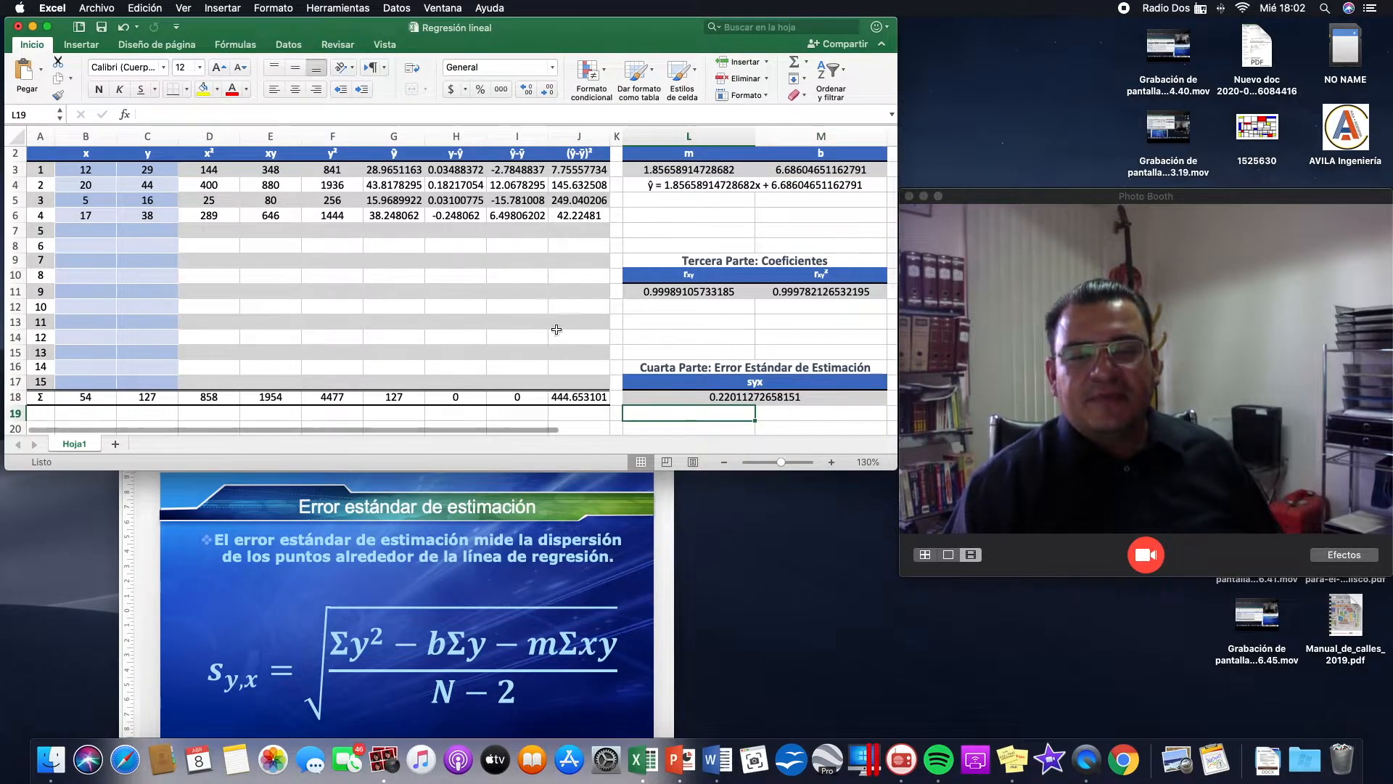
scroll(508, 305, up, 1)
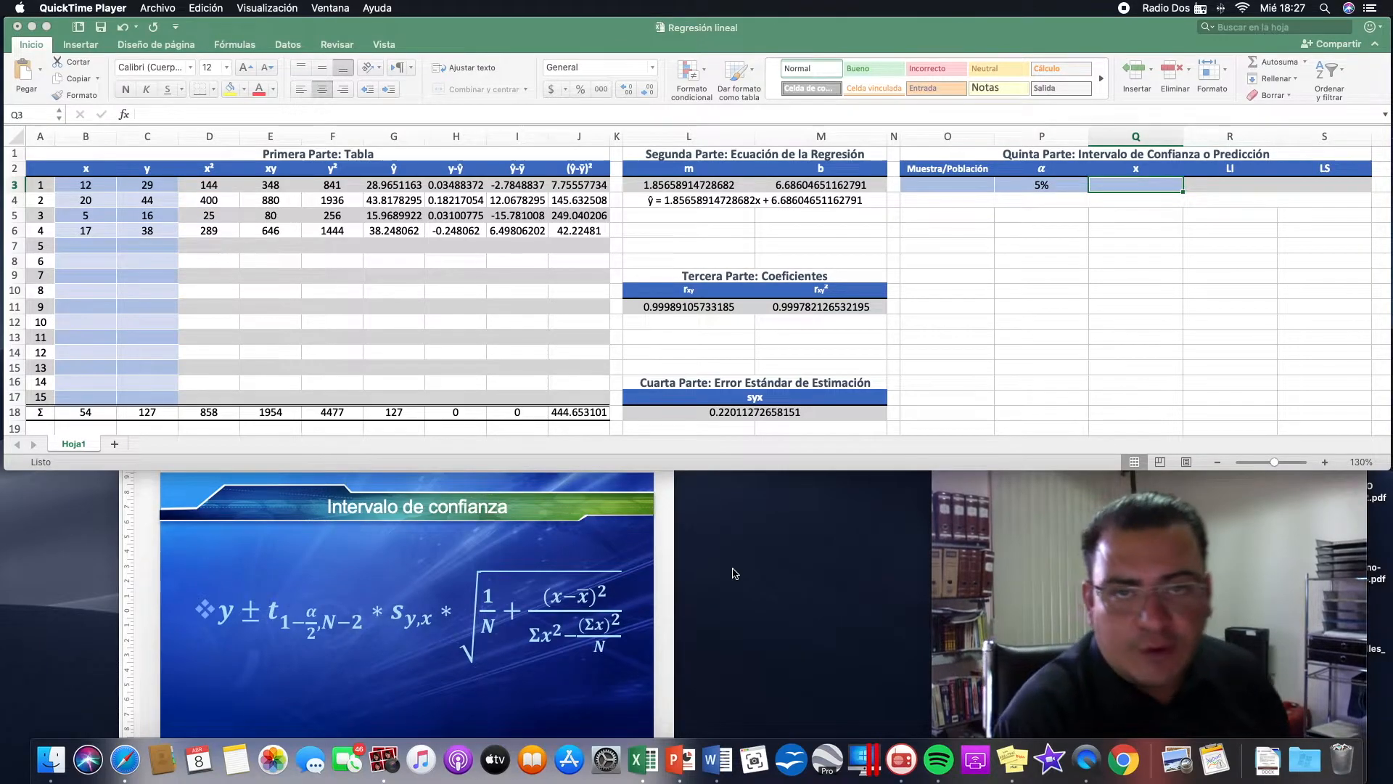
Compare the Quinta Parte table inputs with the Error estándar de estimación and Intervalo de confianza slides in PowerPoint, and return to Excel.
click(1109, 319)
click(965, 190)
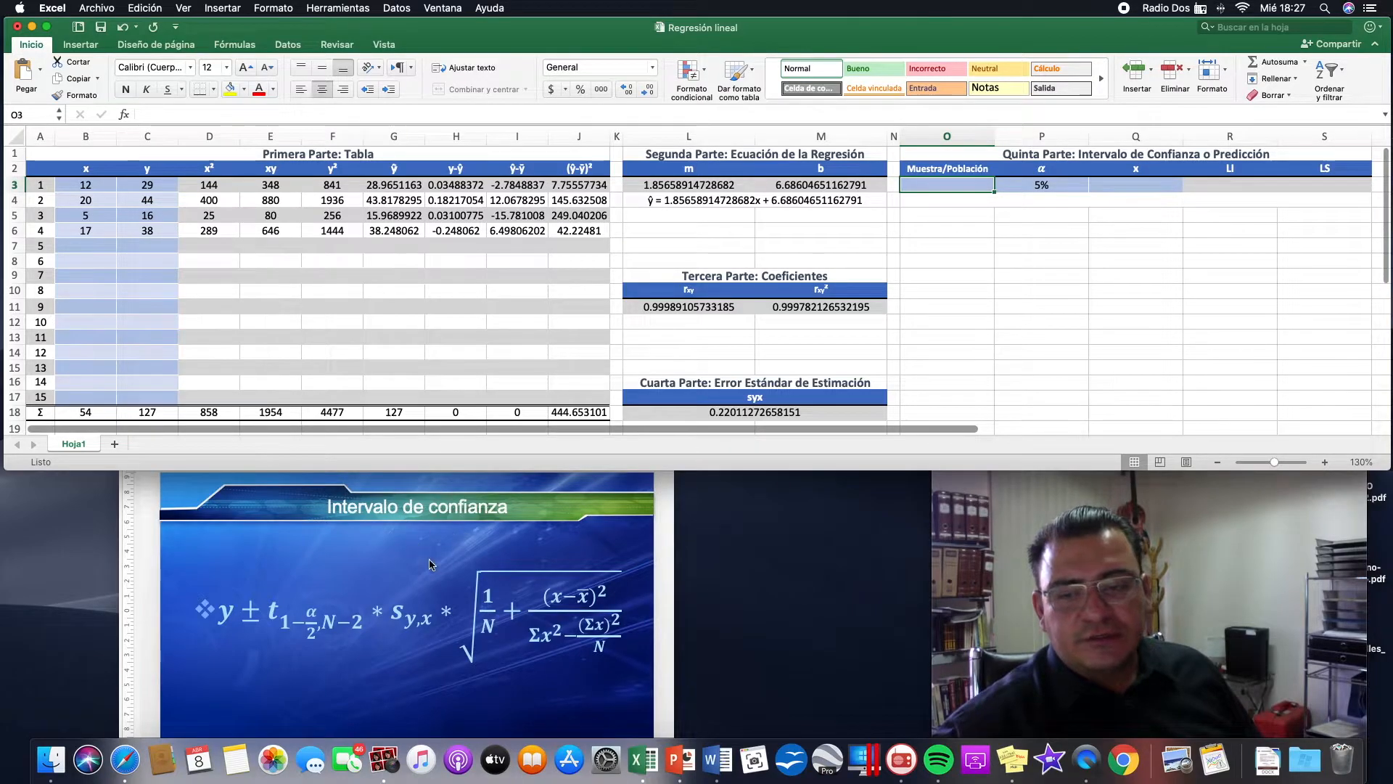
click(1042, 245)
click(948, 186)
scroll(946, 186, down, 1)
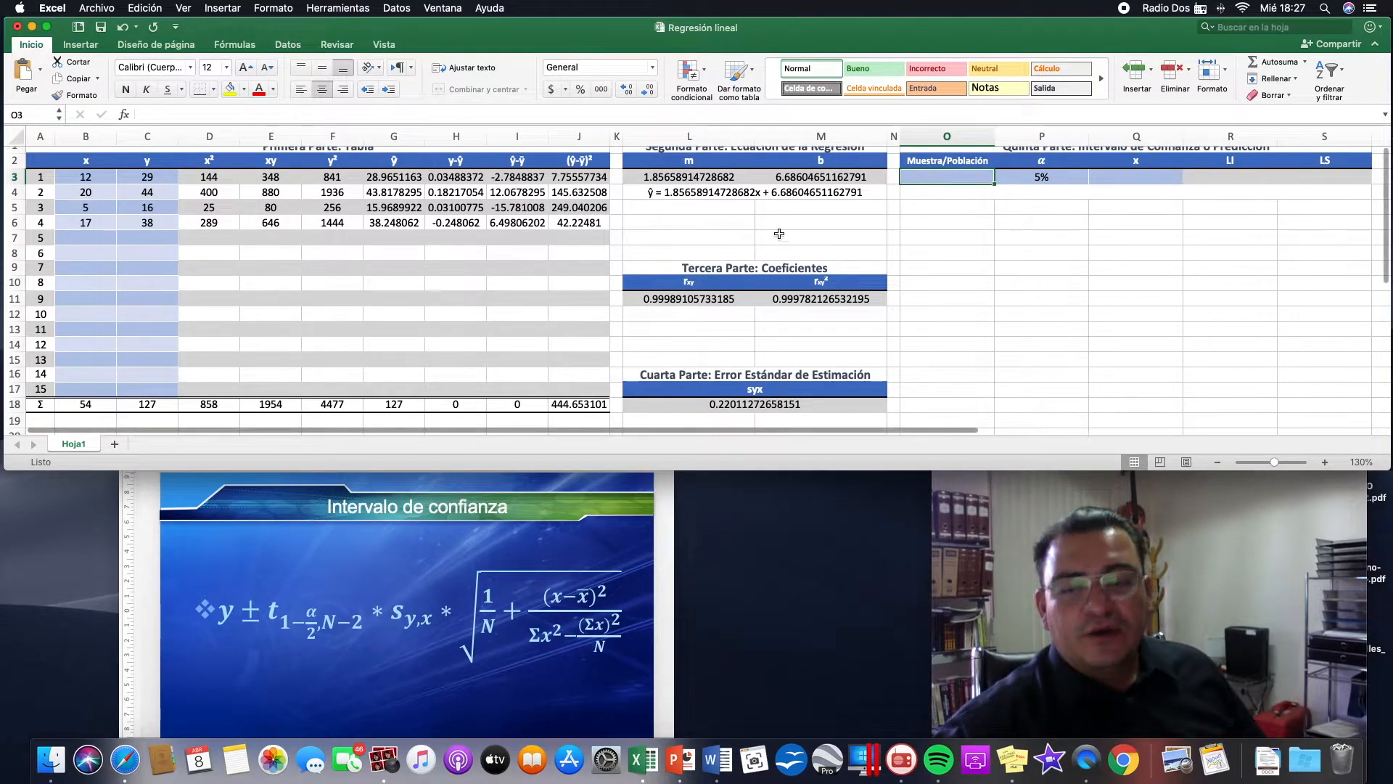
scroll(1171, 247, up, 1)
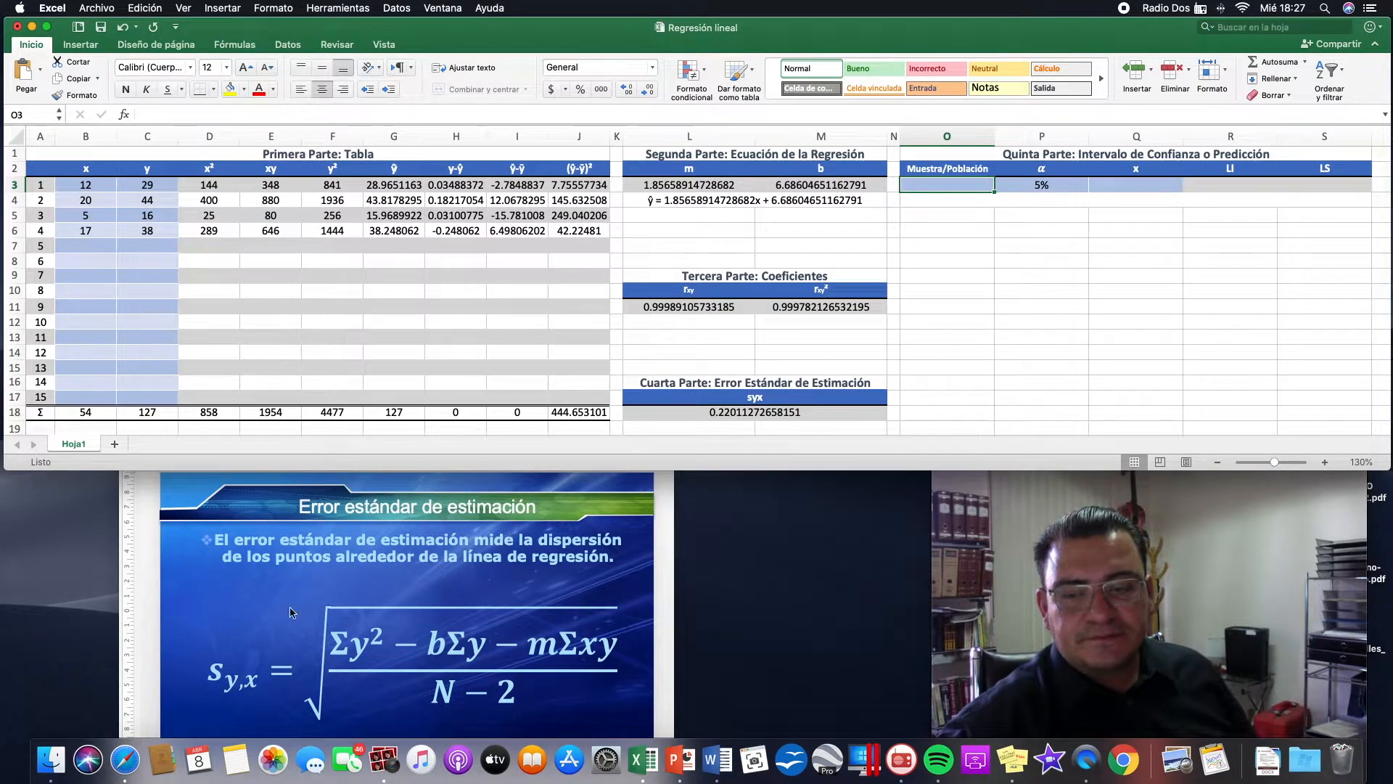
click(280, 580)
scroll(280, 580, down, 1)
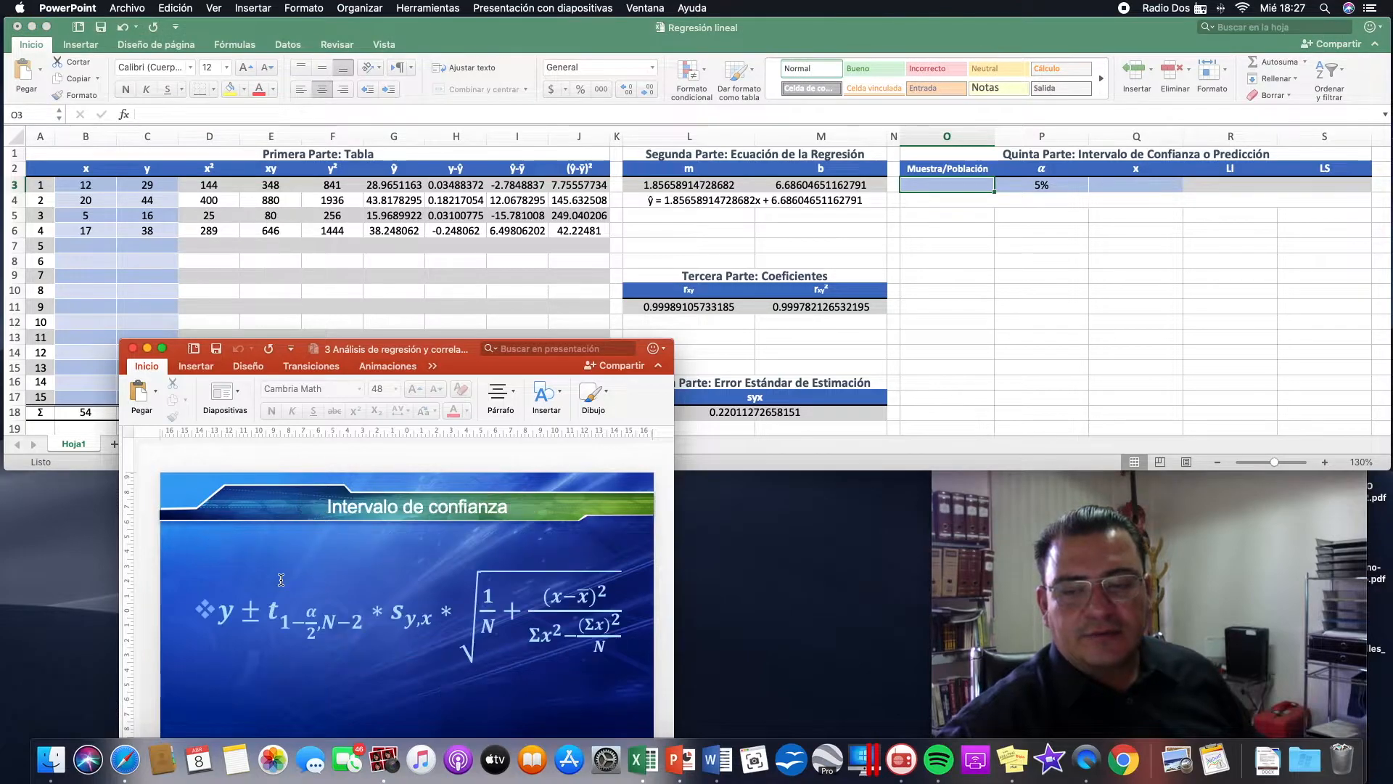
click(1144, 261)
click(971, 216)
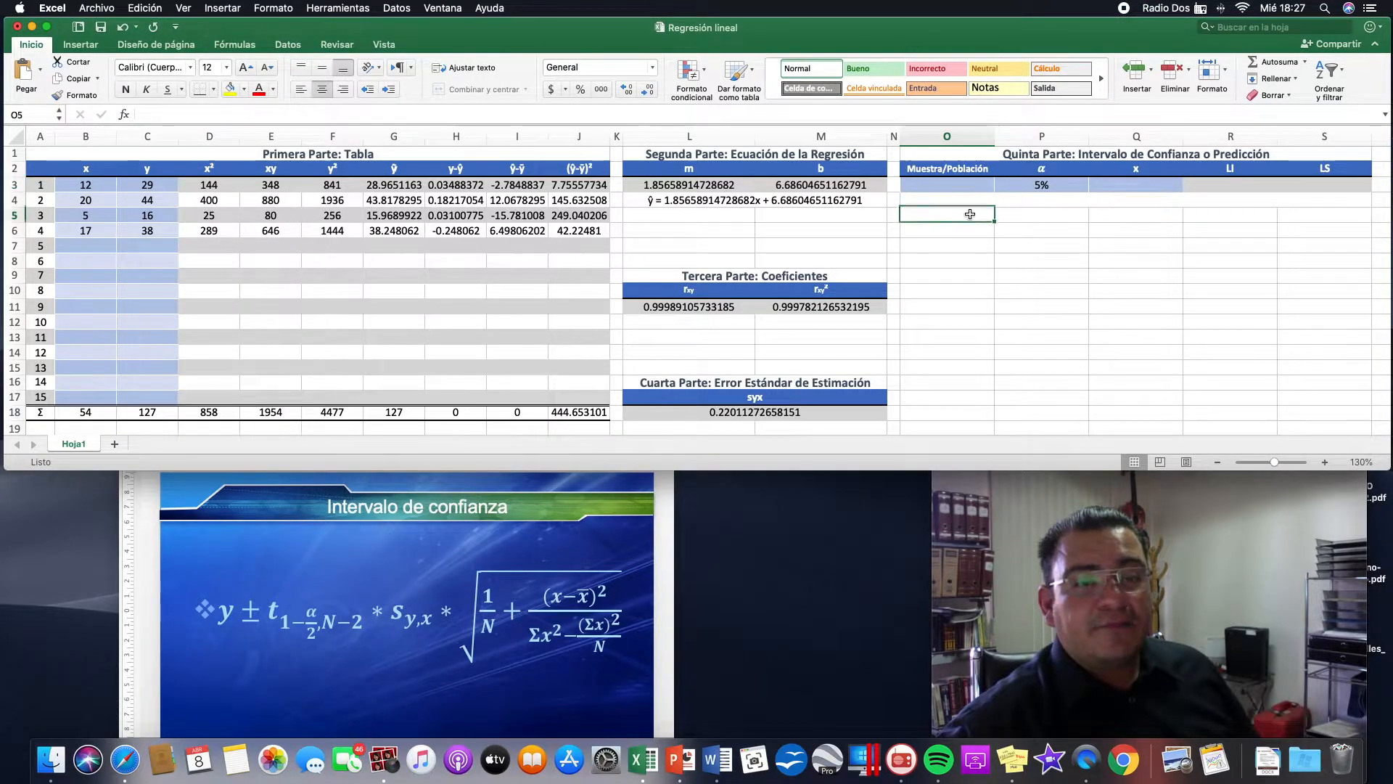
Add list data validation to the Muestra/Población cell O3 with the source Muestra,Población.
click(965, 190)
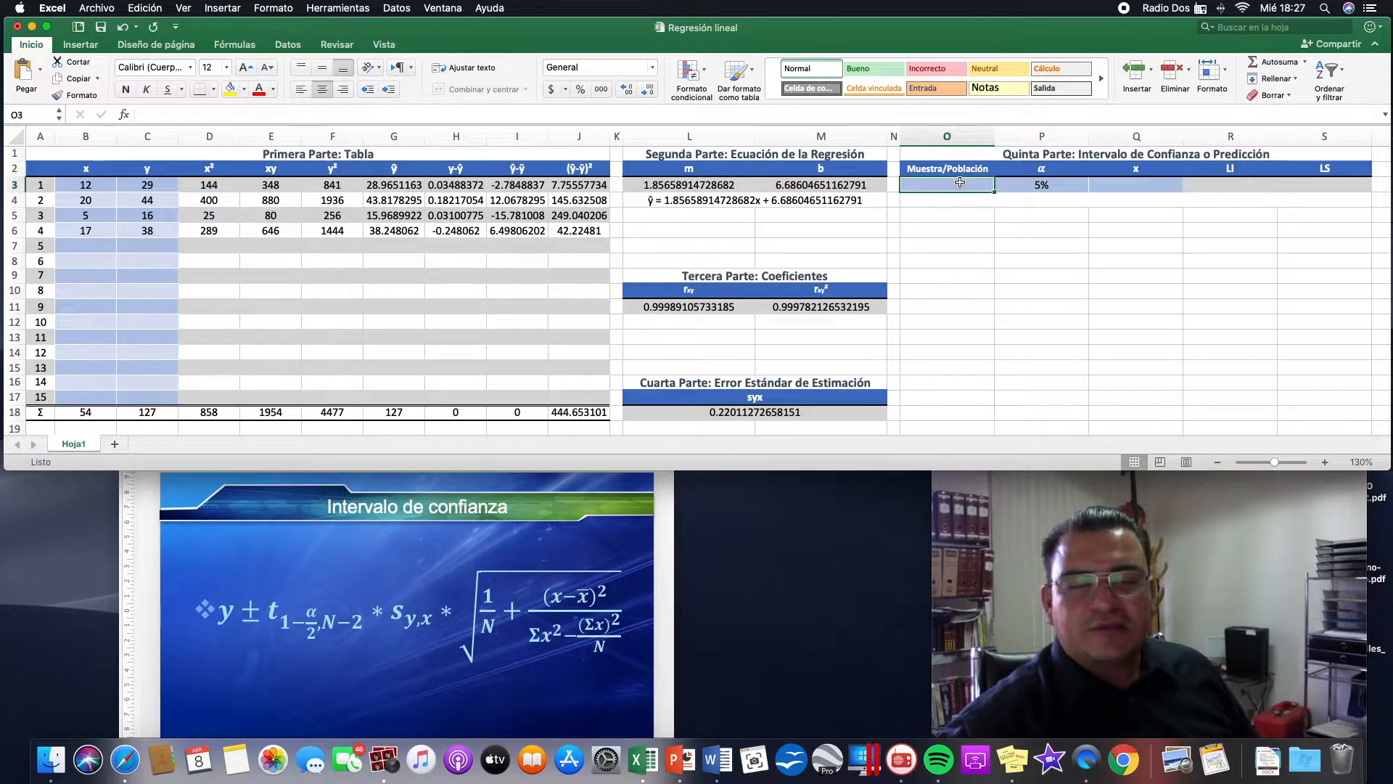
click(288, 46)
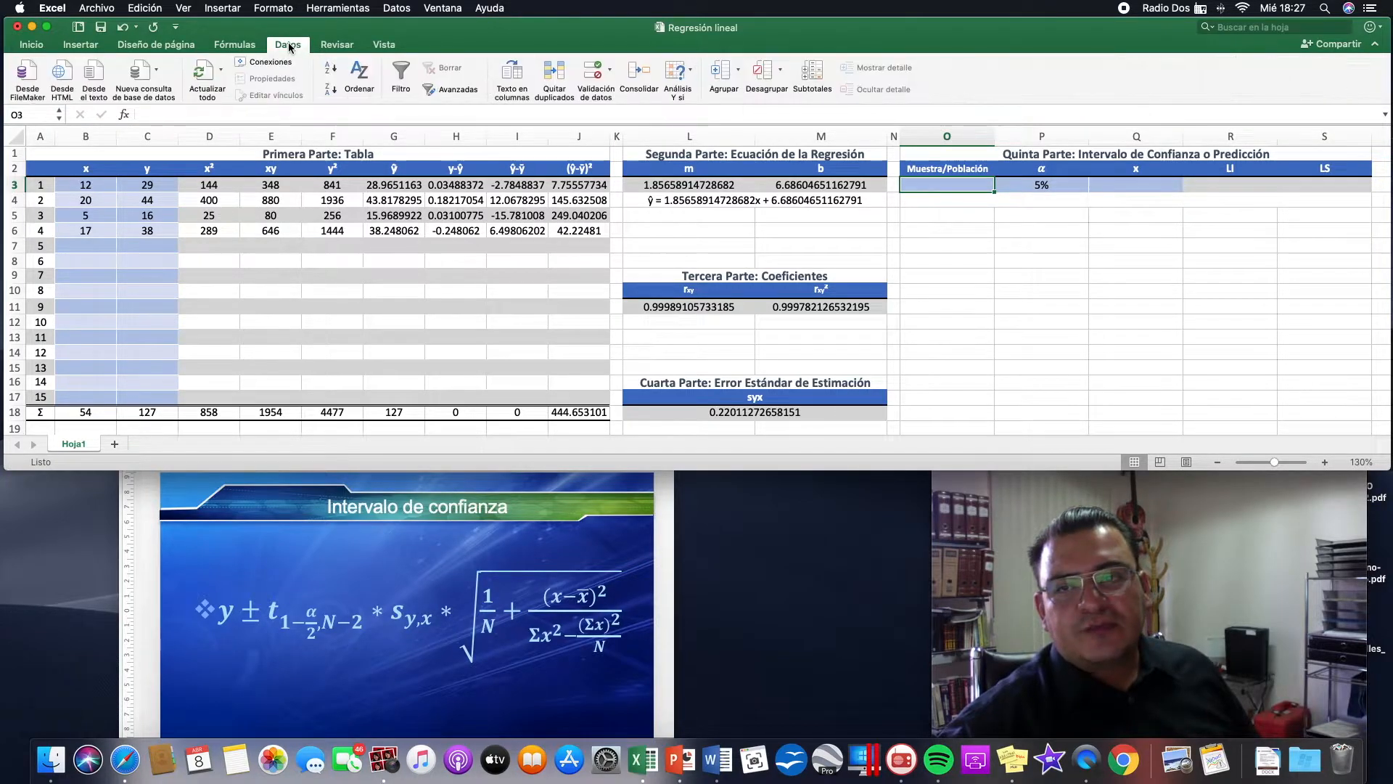
click(593, 71)
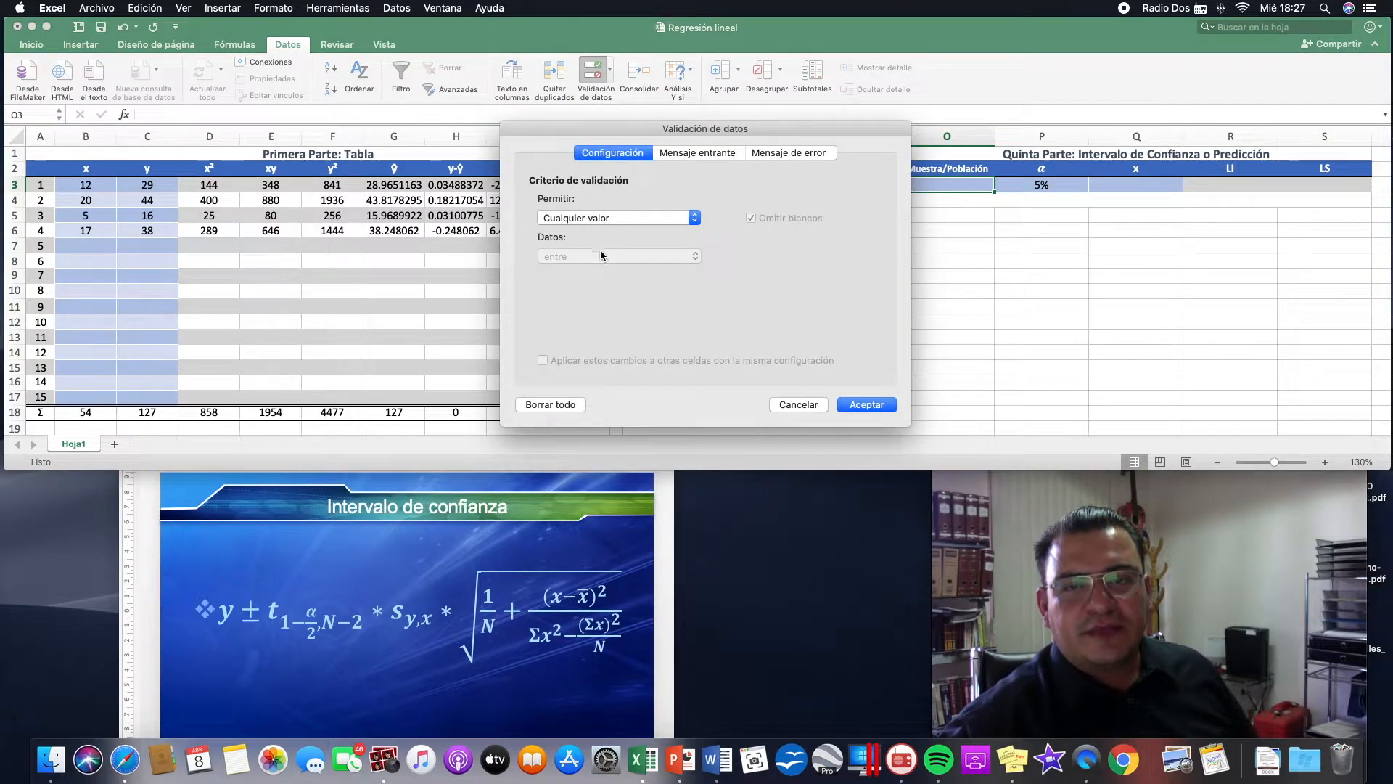
click(582, 217)
click(578, 257)
click(574, 295)
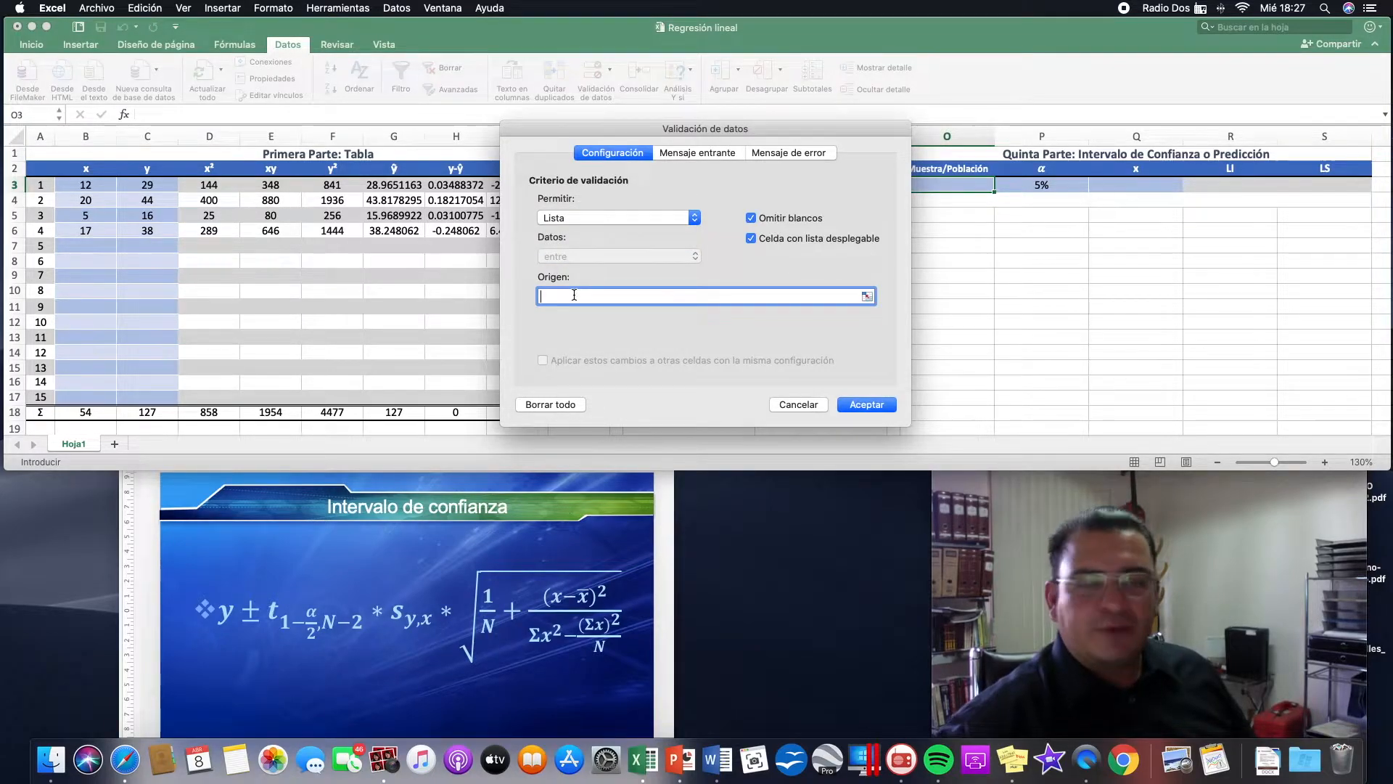
text(Muestra,)
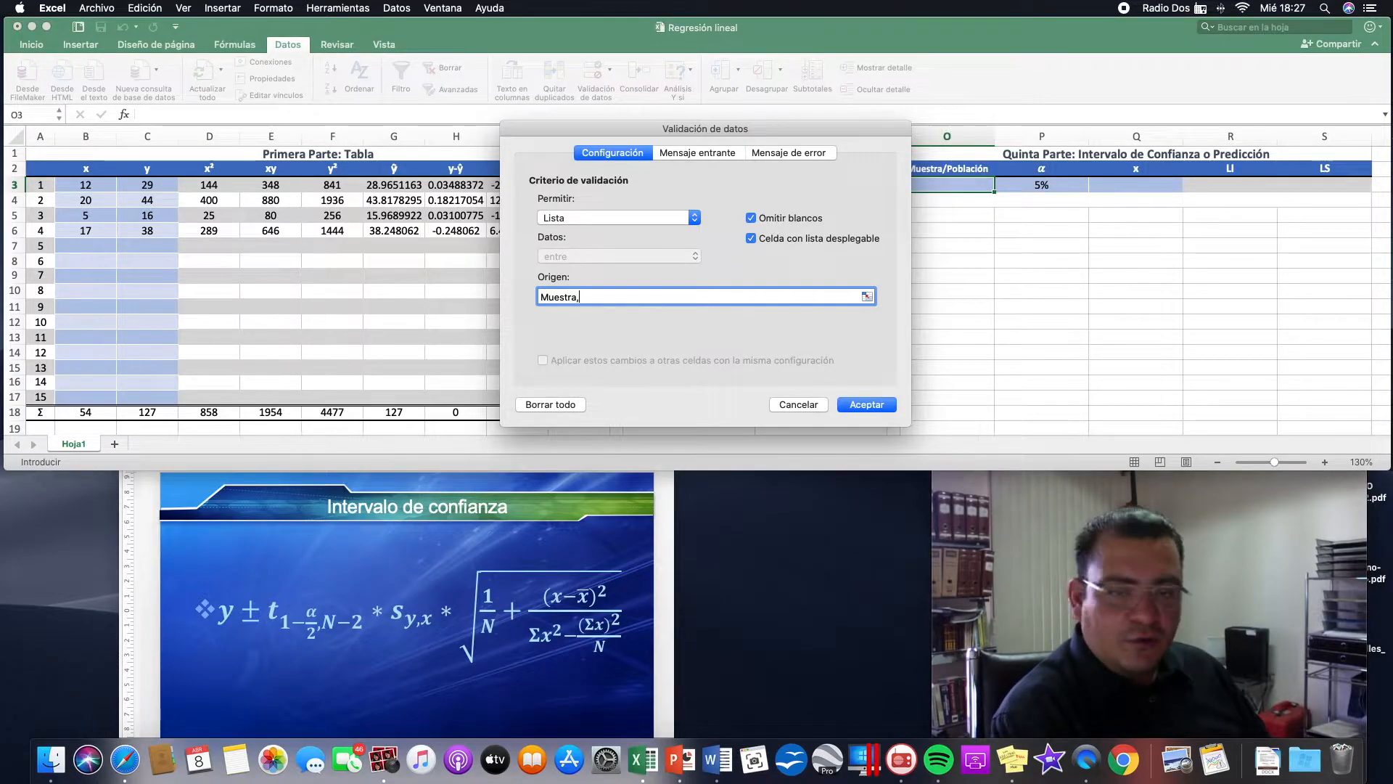
text(Población)
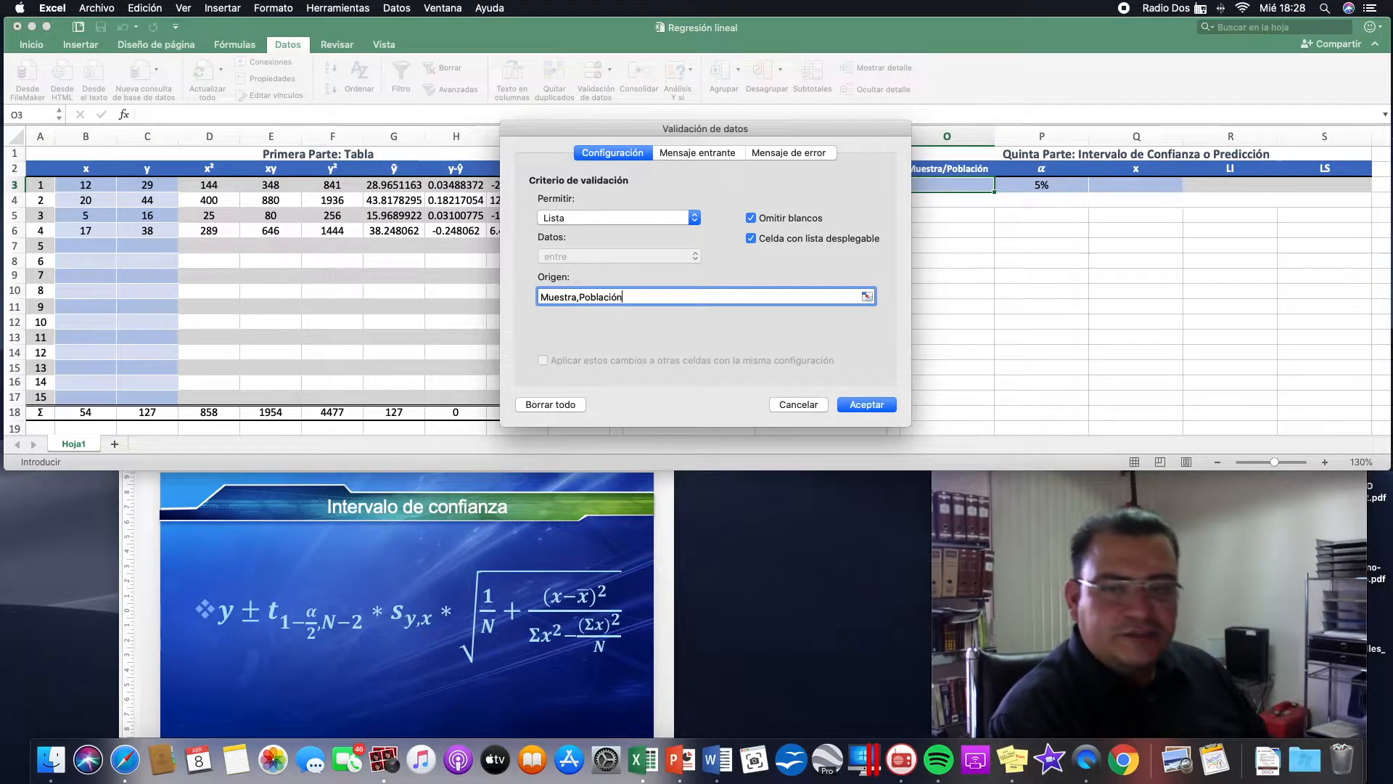
click(887, 405)
Test the validation of cell O3 by trying to enter the unlisted text tr, and cancel the entry.
click(1002, 186)
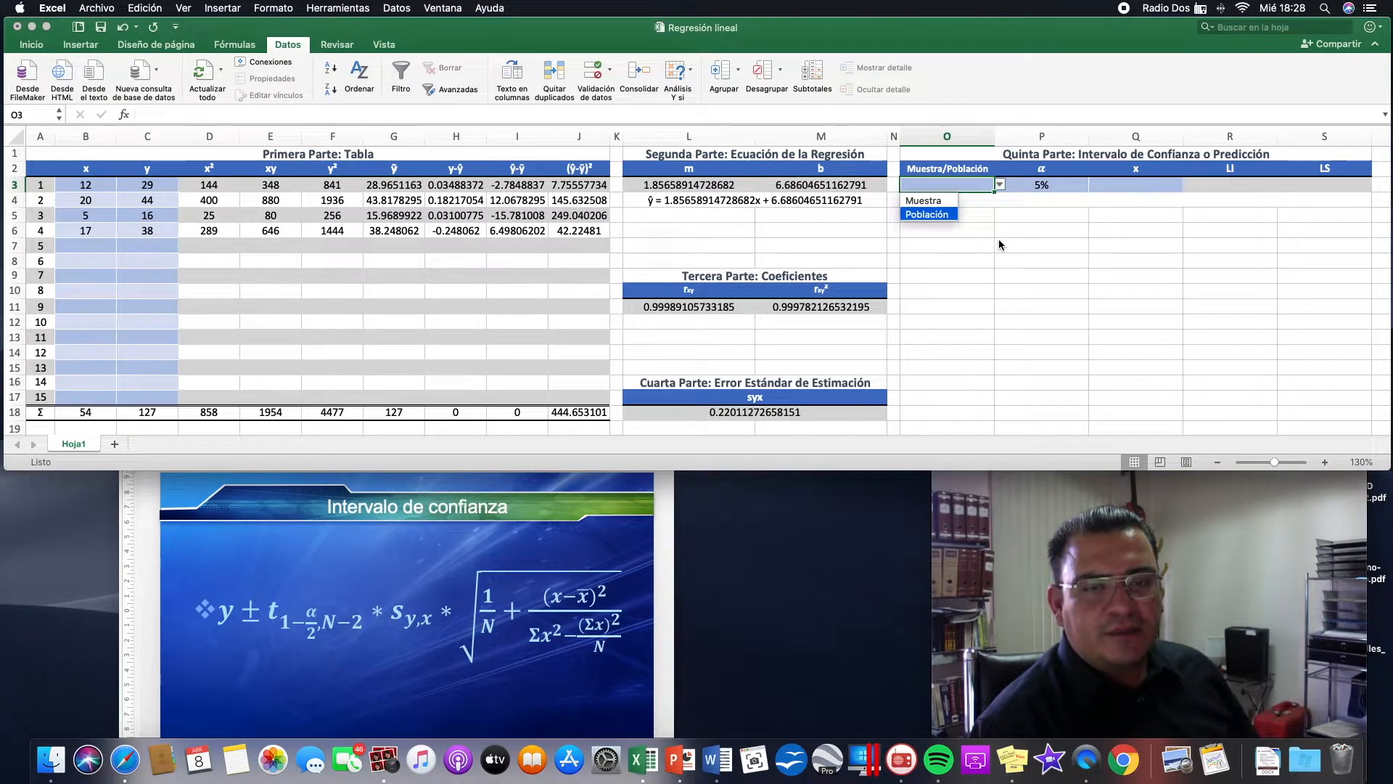
click(965, 185)
text(t)
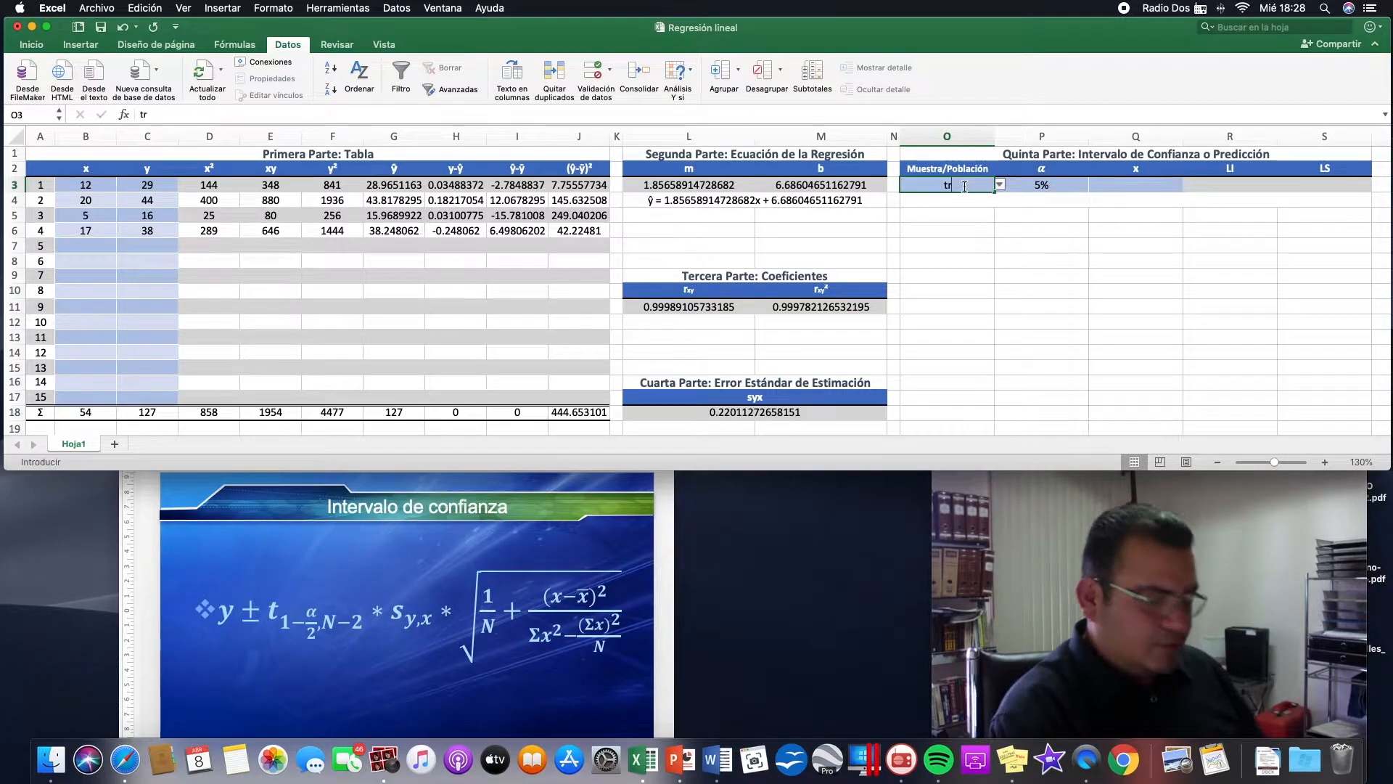
text(r)
key(Return)
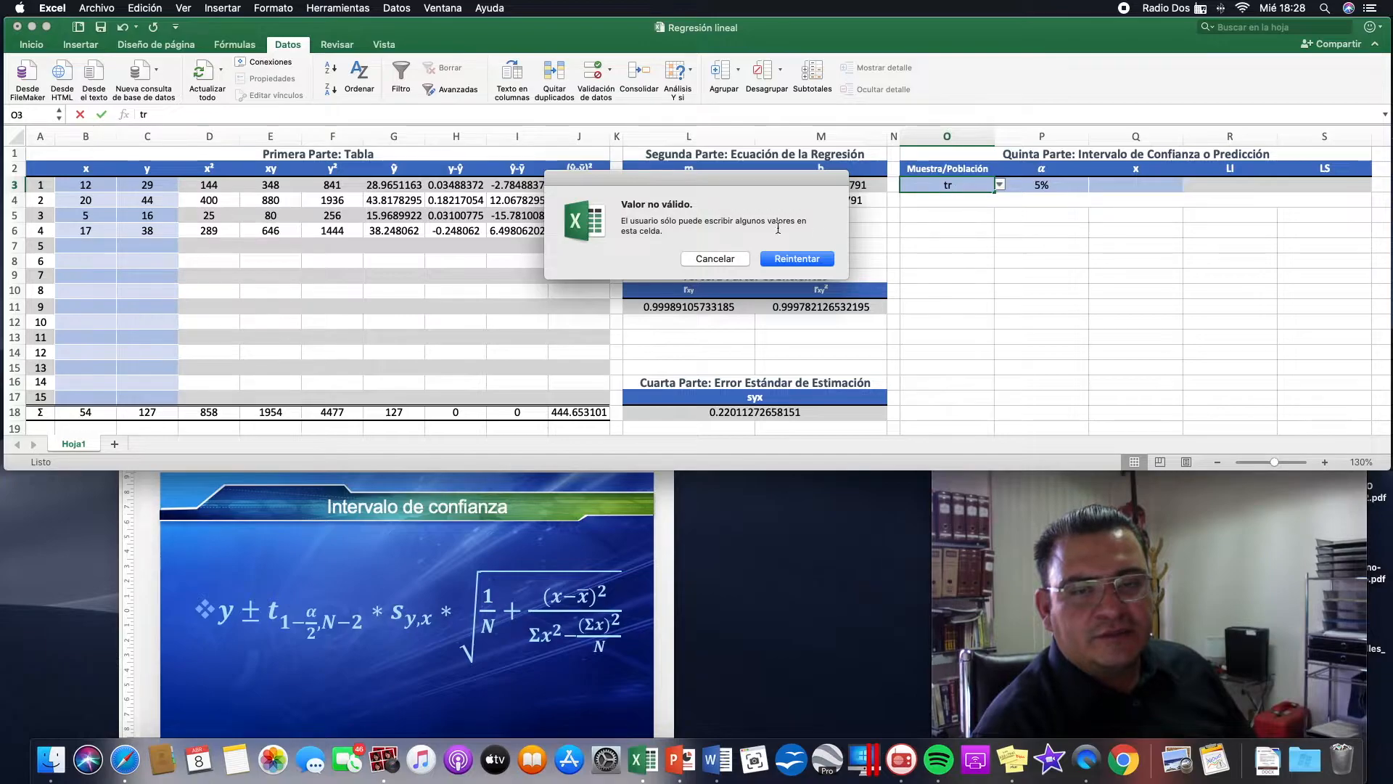
click(715, 259)
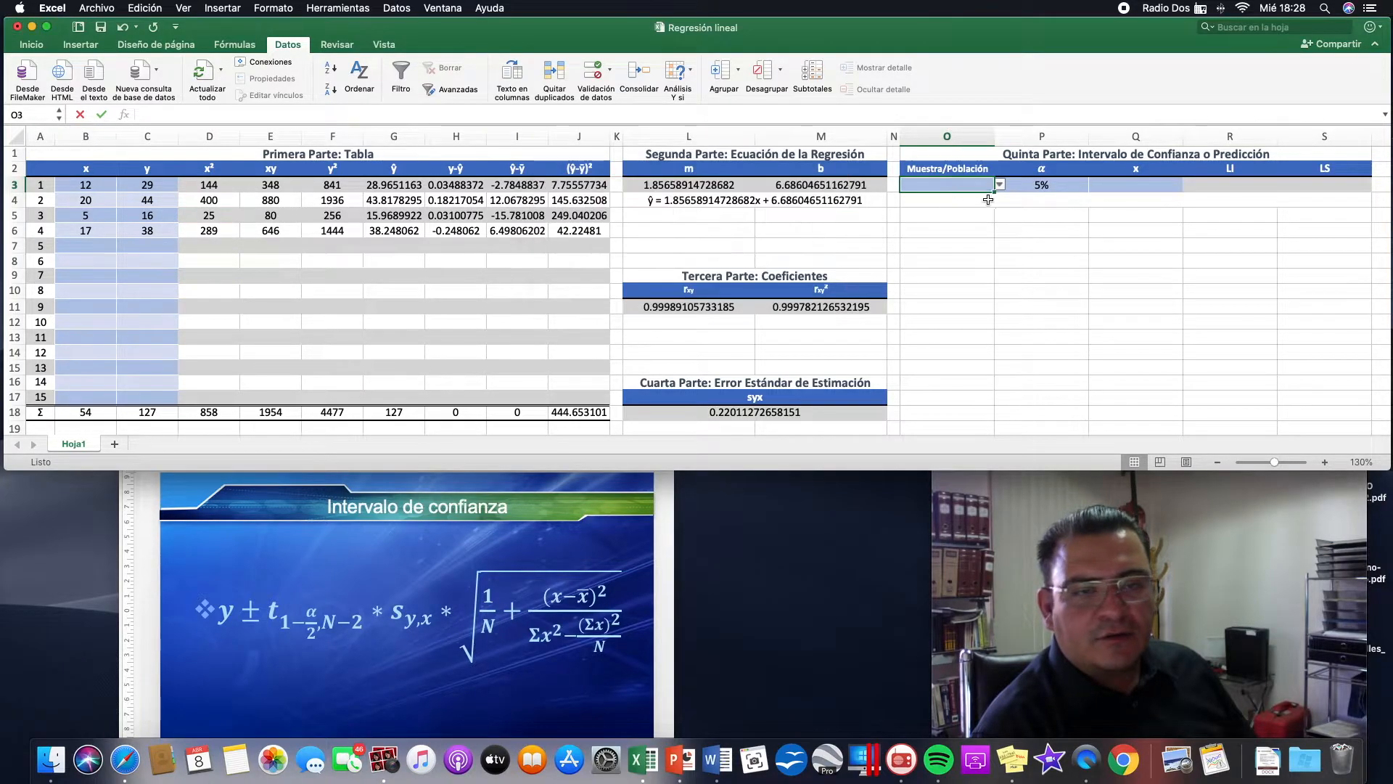
Choose Muestra from the validation list of the Muestra/Población cell O3.
click(1000, 187)
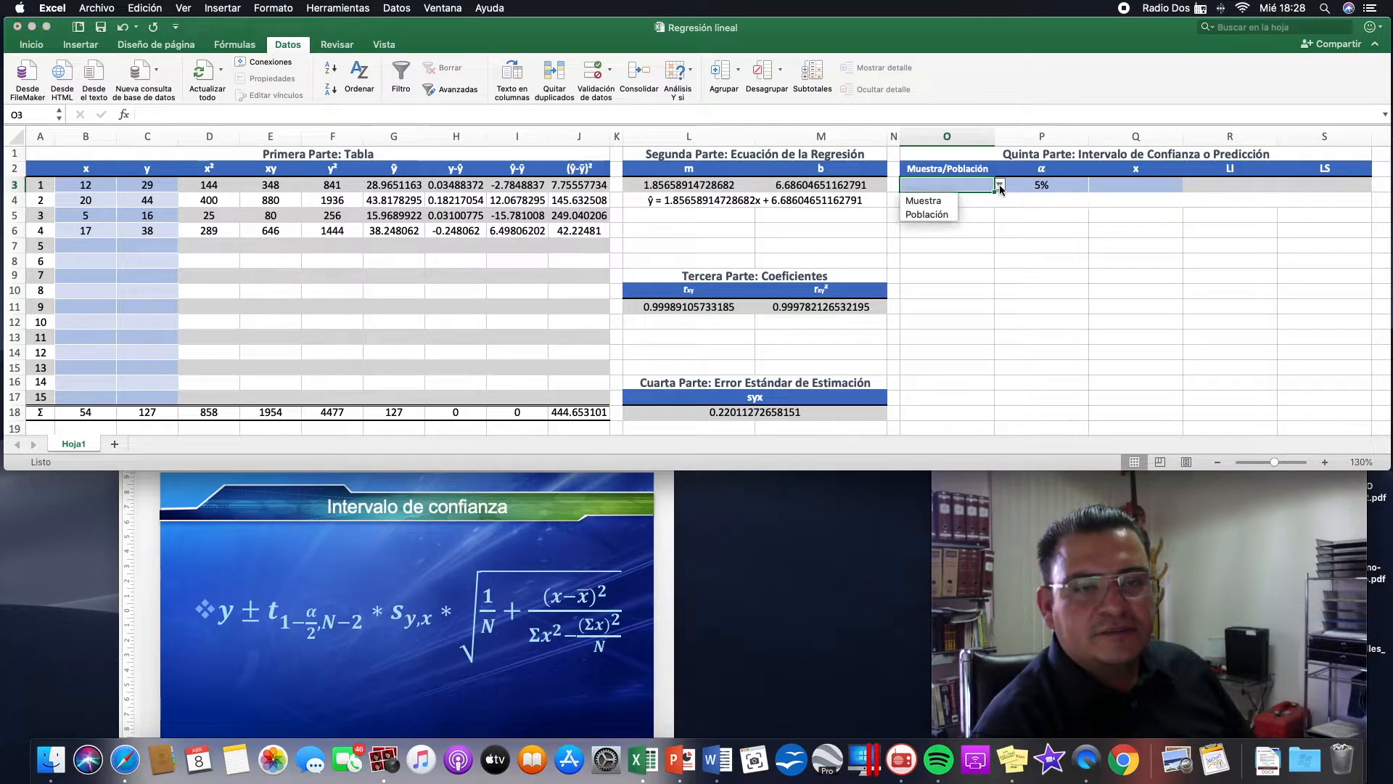
click(929, 195)
click(981, 282)
click(955, 199)
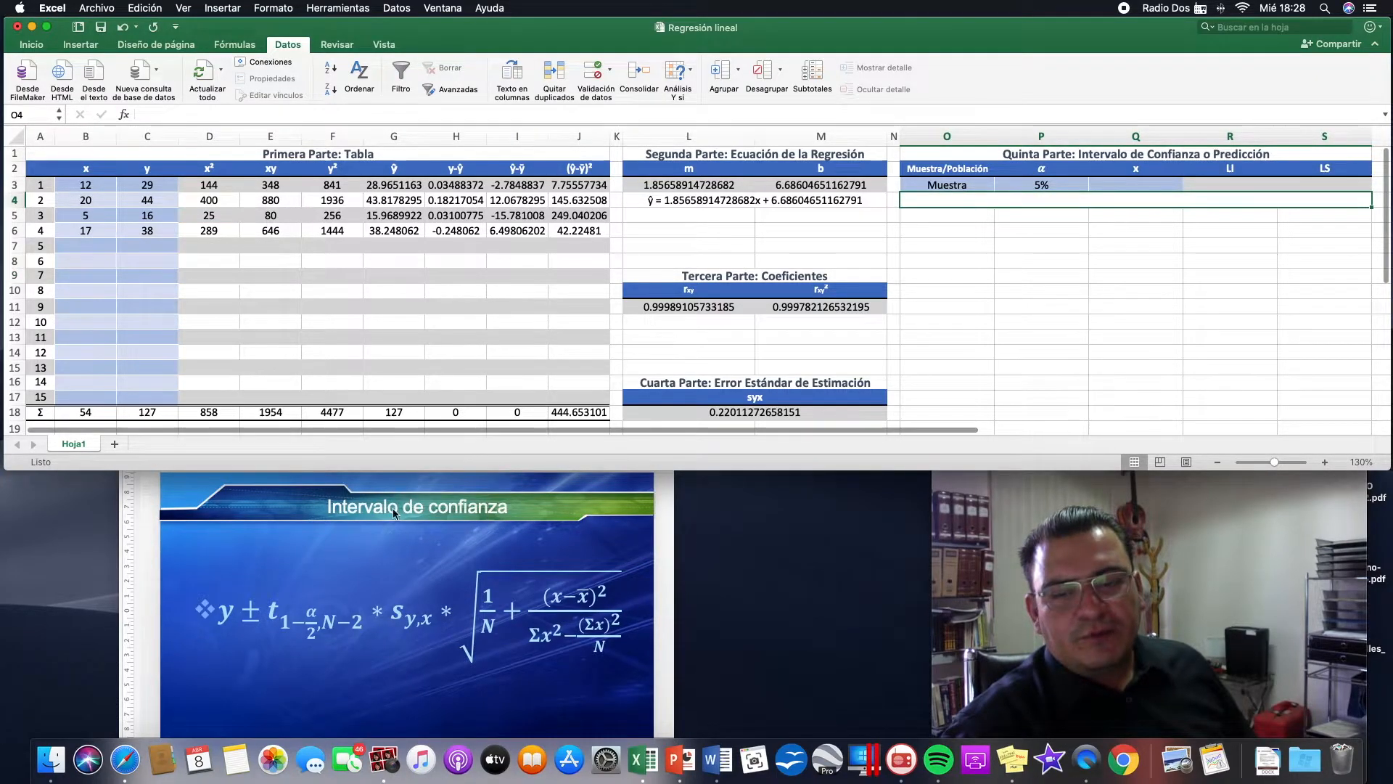
Switch to PowerPoint to view the Intervalo de predicción slide, and return to the Quinta Parte table in Excel.
click(351, 543)
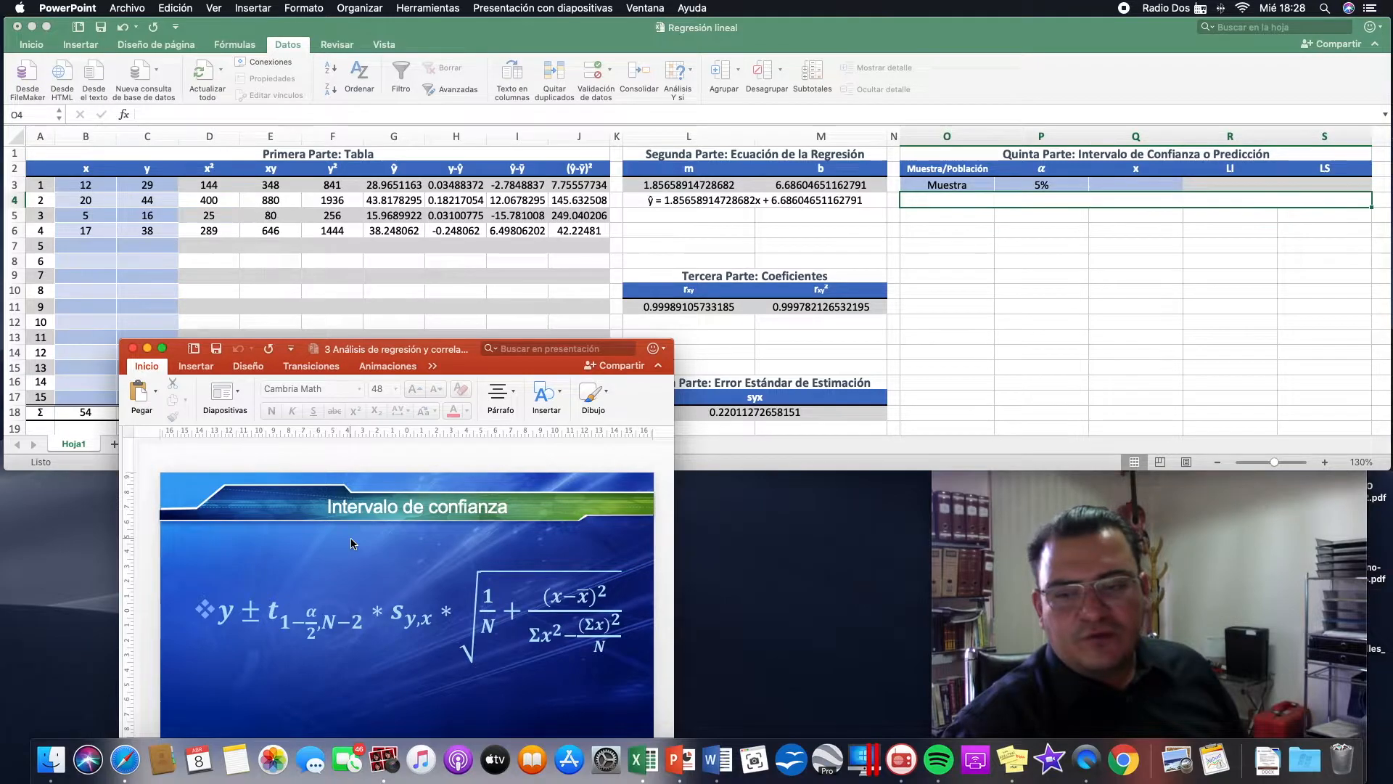
scroll(352, 543, down, 2)
click(1059, 337)
click(970, 234)
click(956, 206)
click(1132, 209)
Enter 10 as the x value in cell Q3 of the Quinta Parte table.
click(1137, 187)
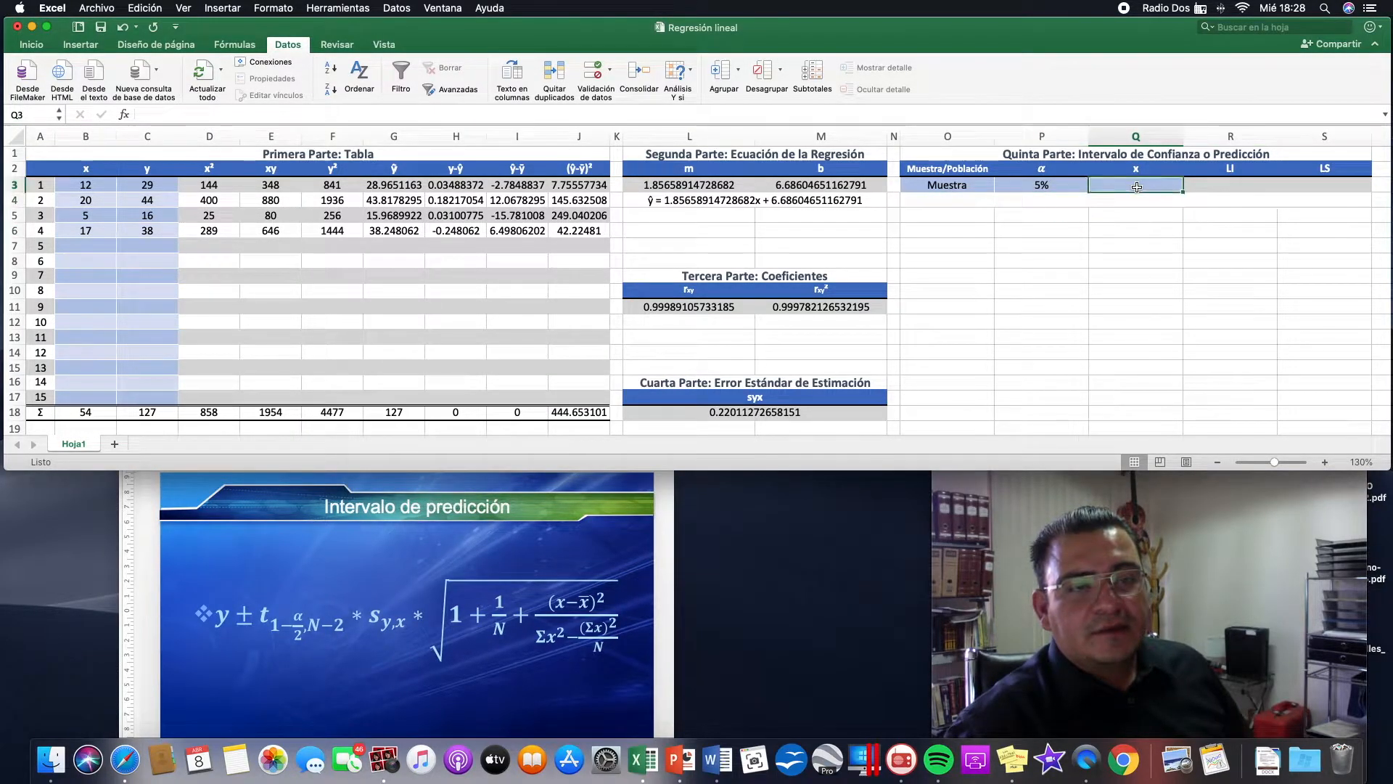
text(10)
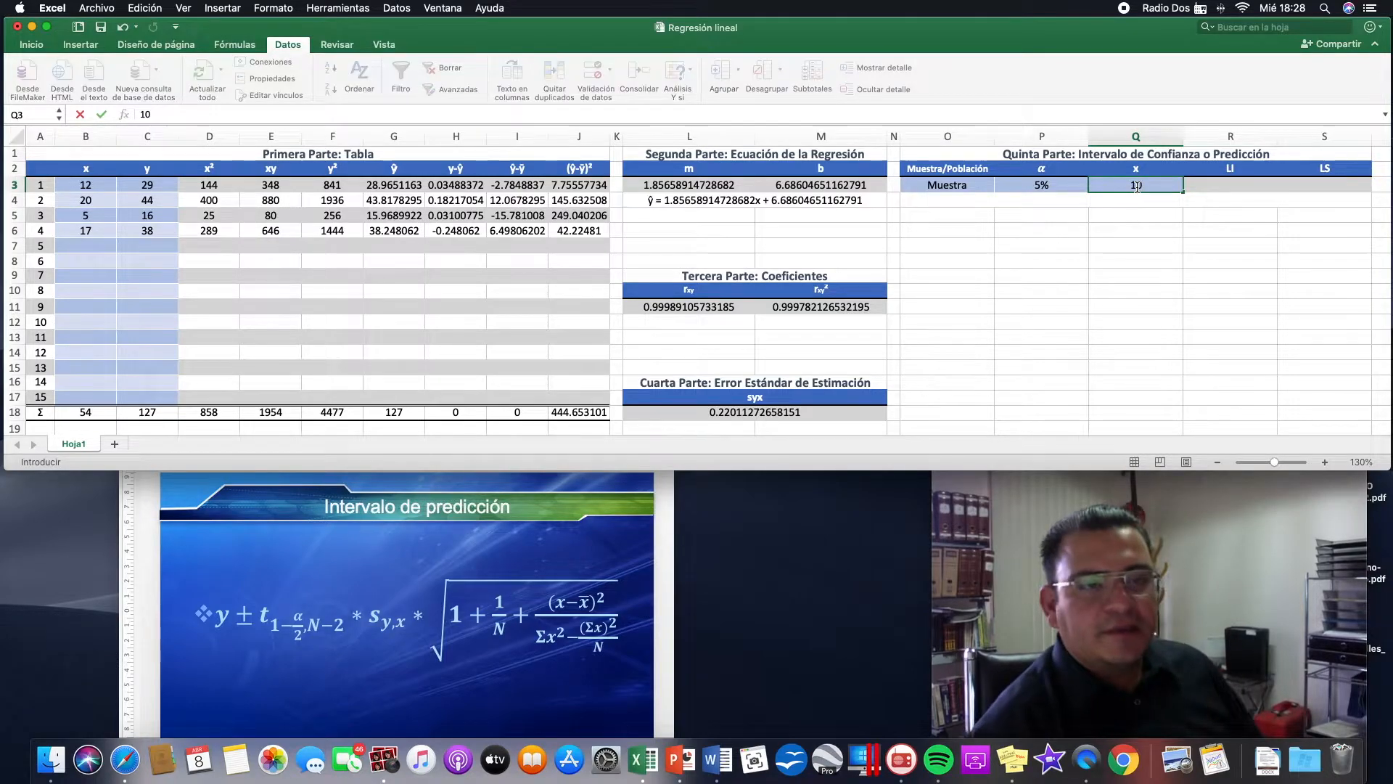
click(1208, 300)
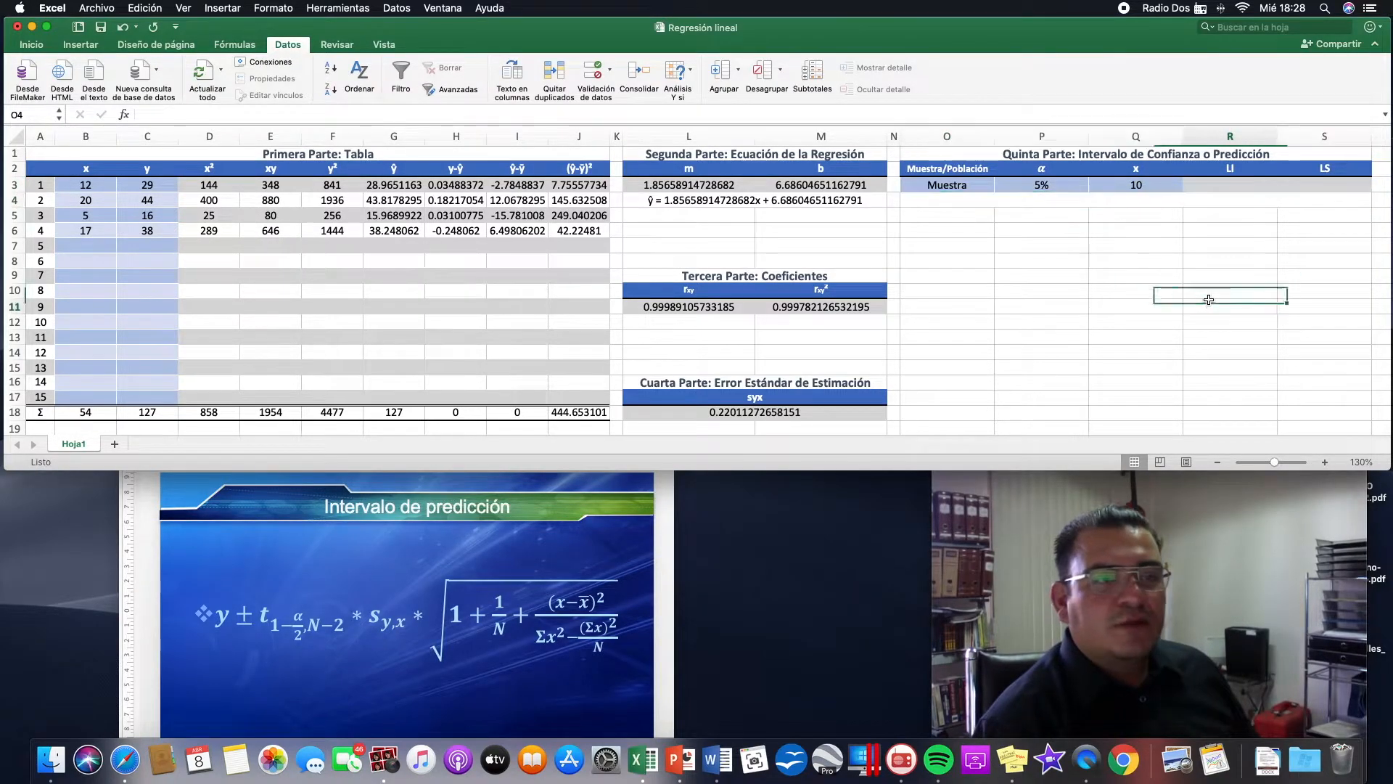
key(Up)
key(Up)
key(Up)
key(Up)
key(Up)
key(Up)
key(Up)
key(Up)
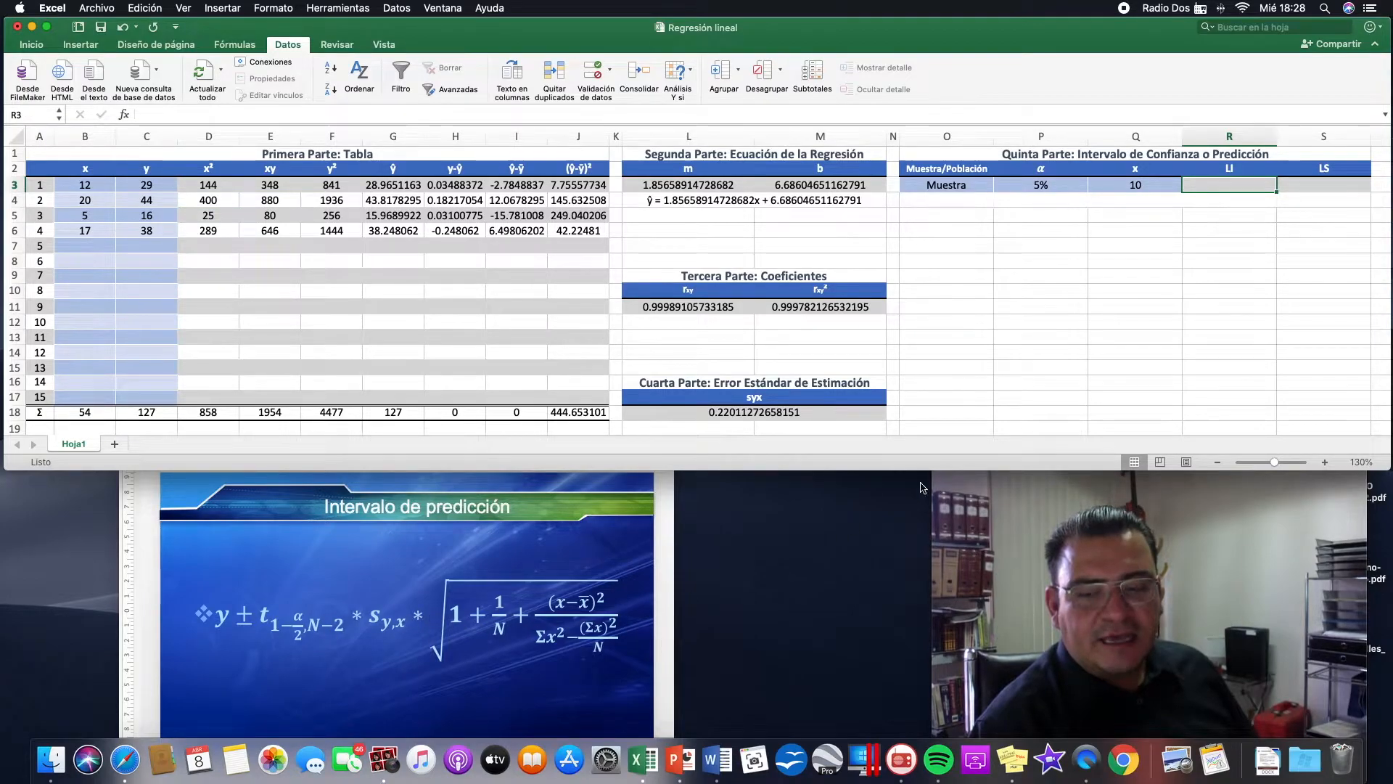
click(1100, 370)
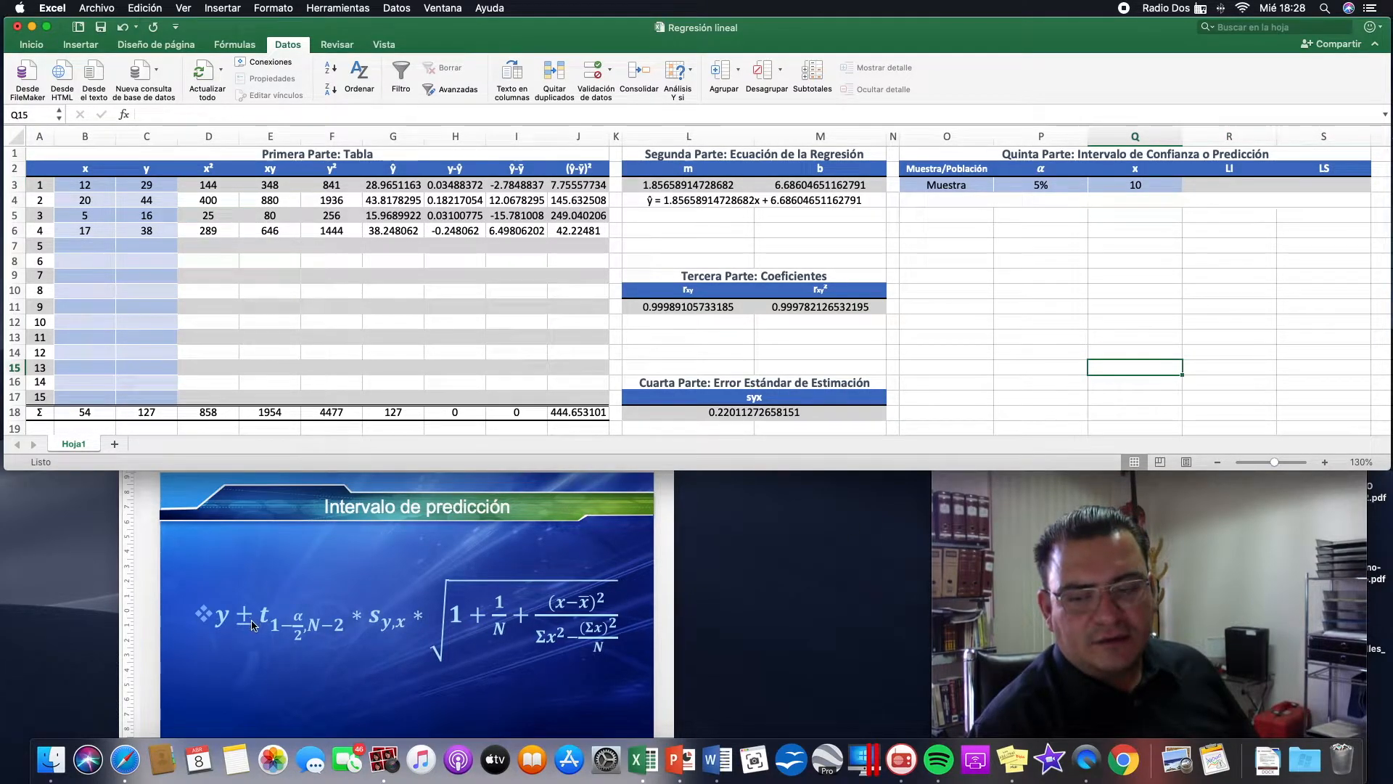
click(1113, 383)
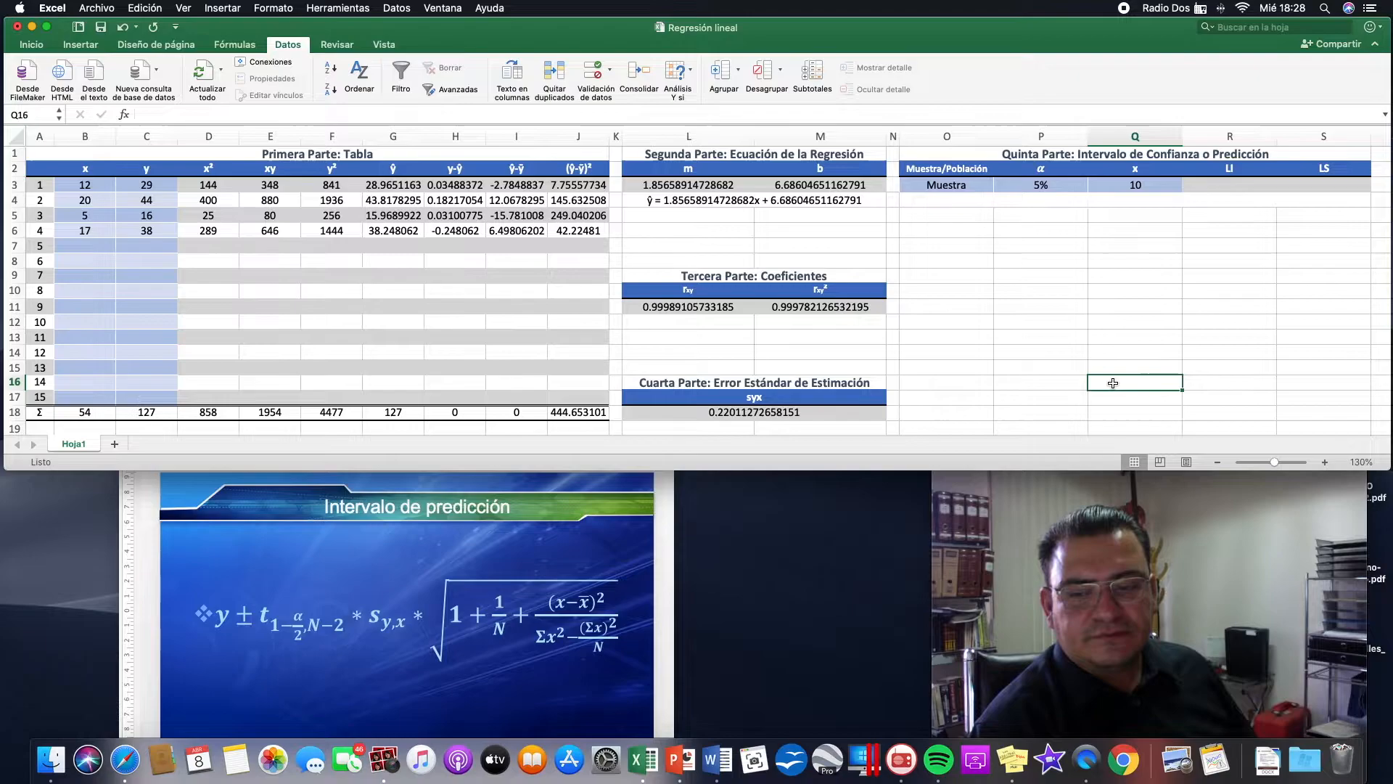
click(1079, 306)
click(1110, 305)
click(1067, 306)
click(1108, 308)
click(1052, 307)
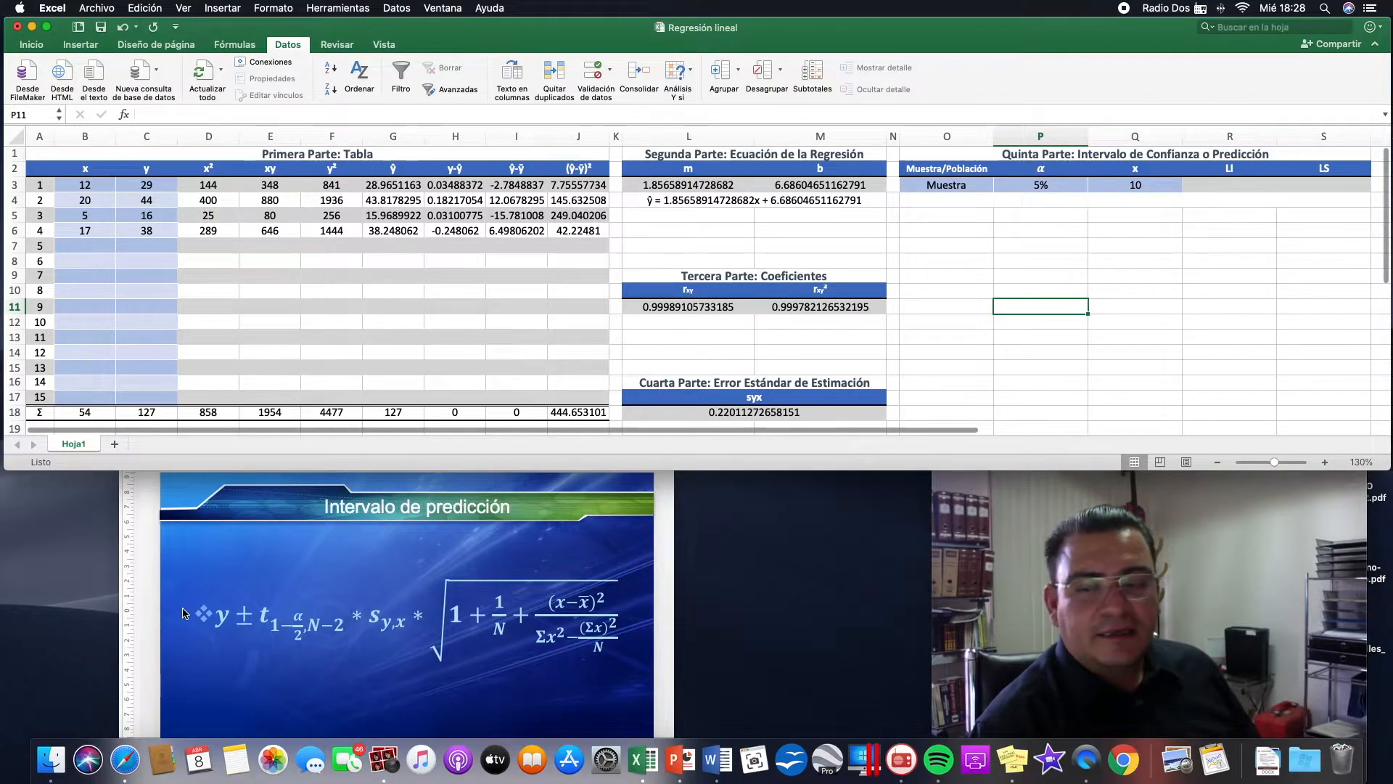
Start the lower limit (LI) formula in cell R3 with the predicted value: =L3*Q3+M3.
click(1212, 182)
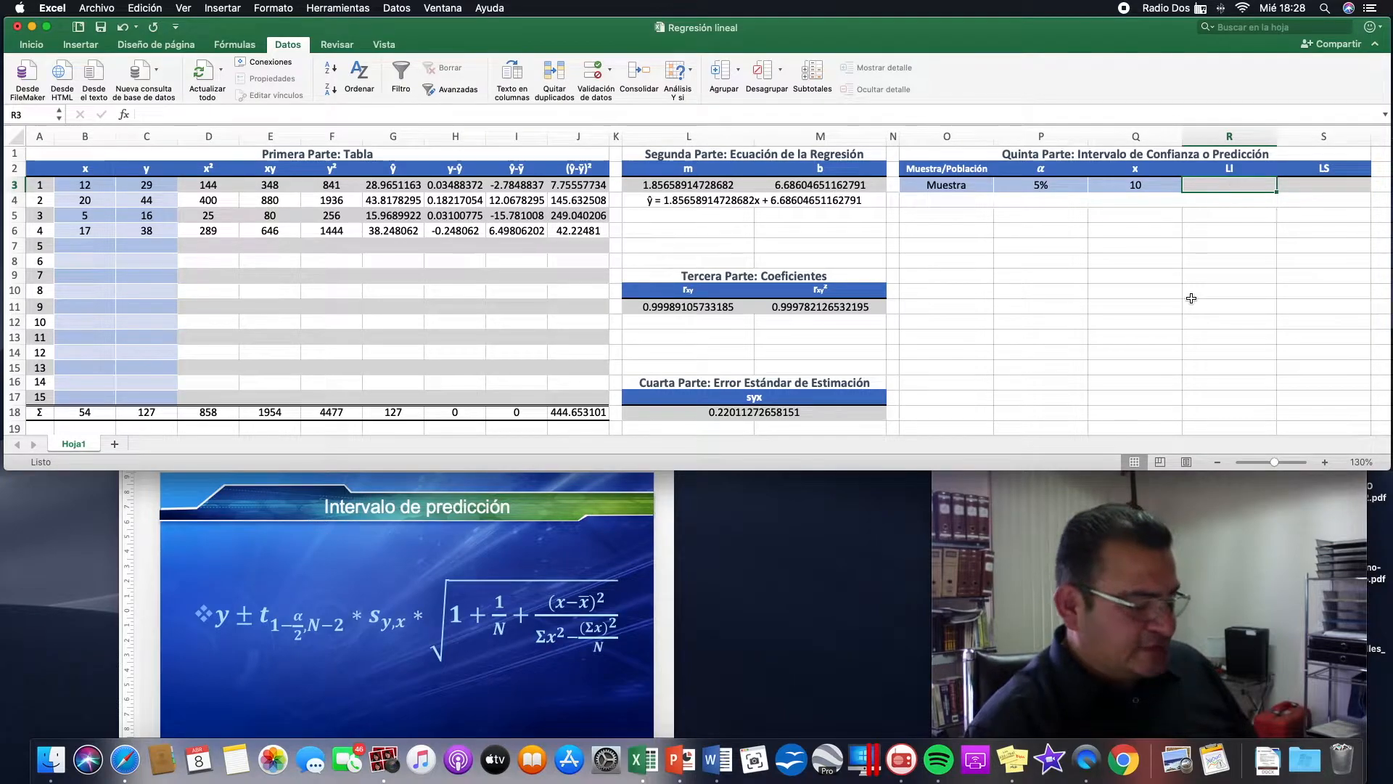
text(=)
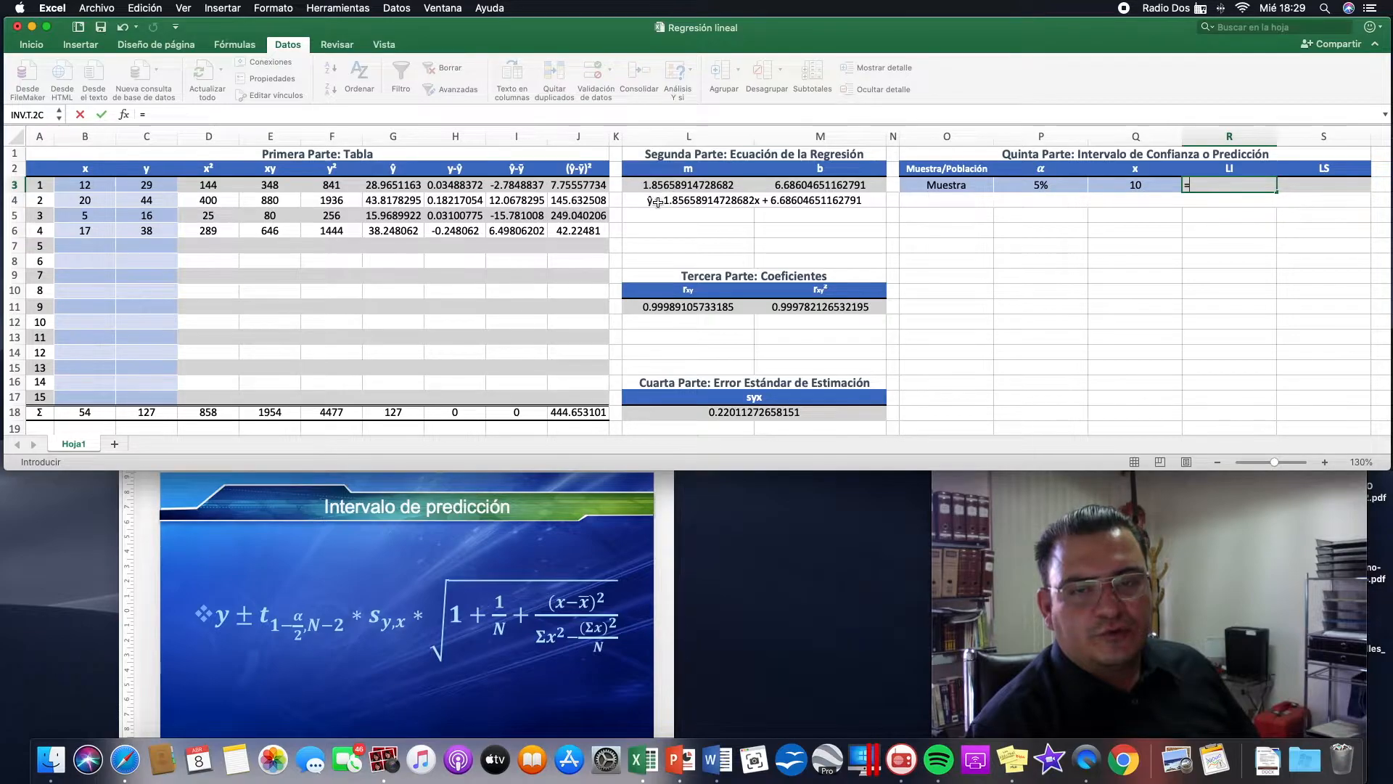
scroll(657, 193, down, 1)
scroll(657, 194, up, 1)
click(683, 187)
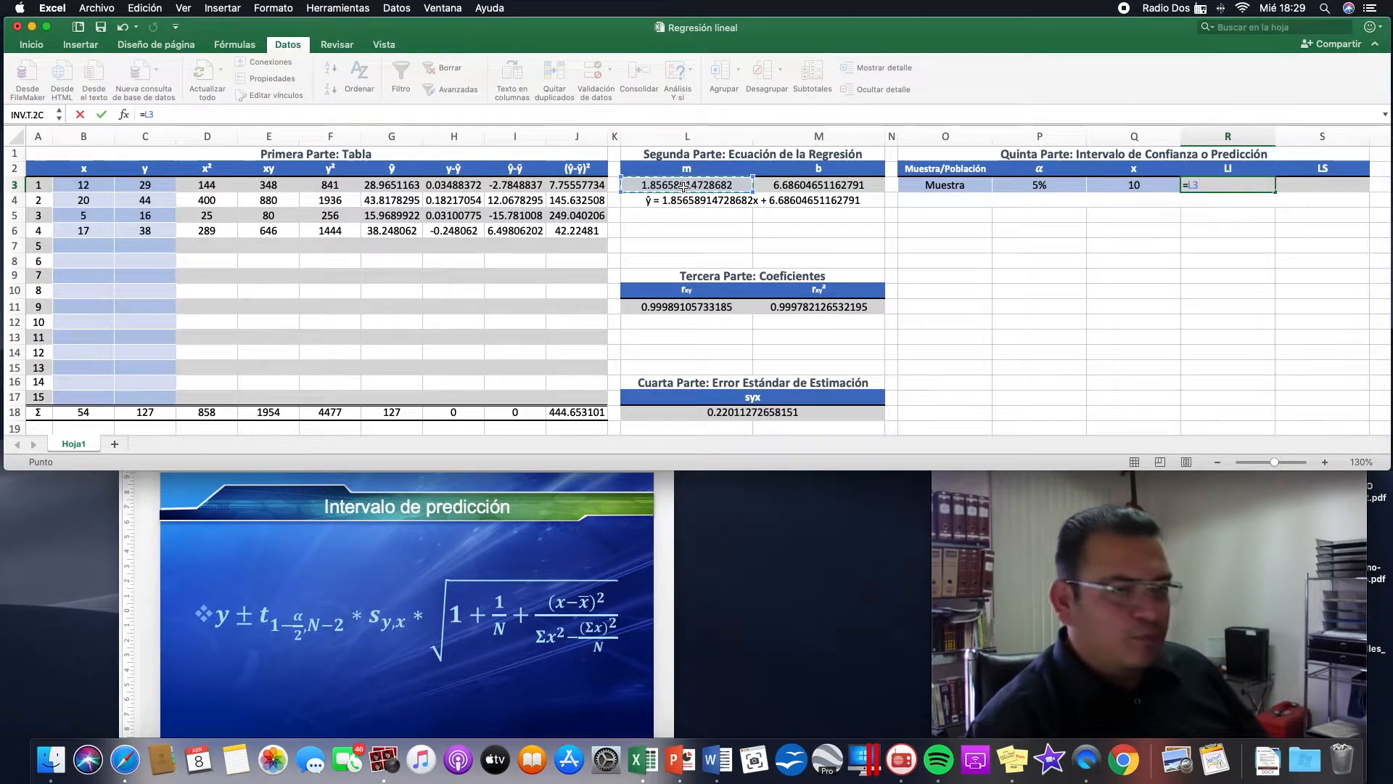
text(*)
click(1137, 185)
text(+)
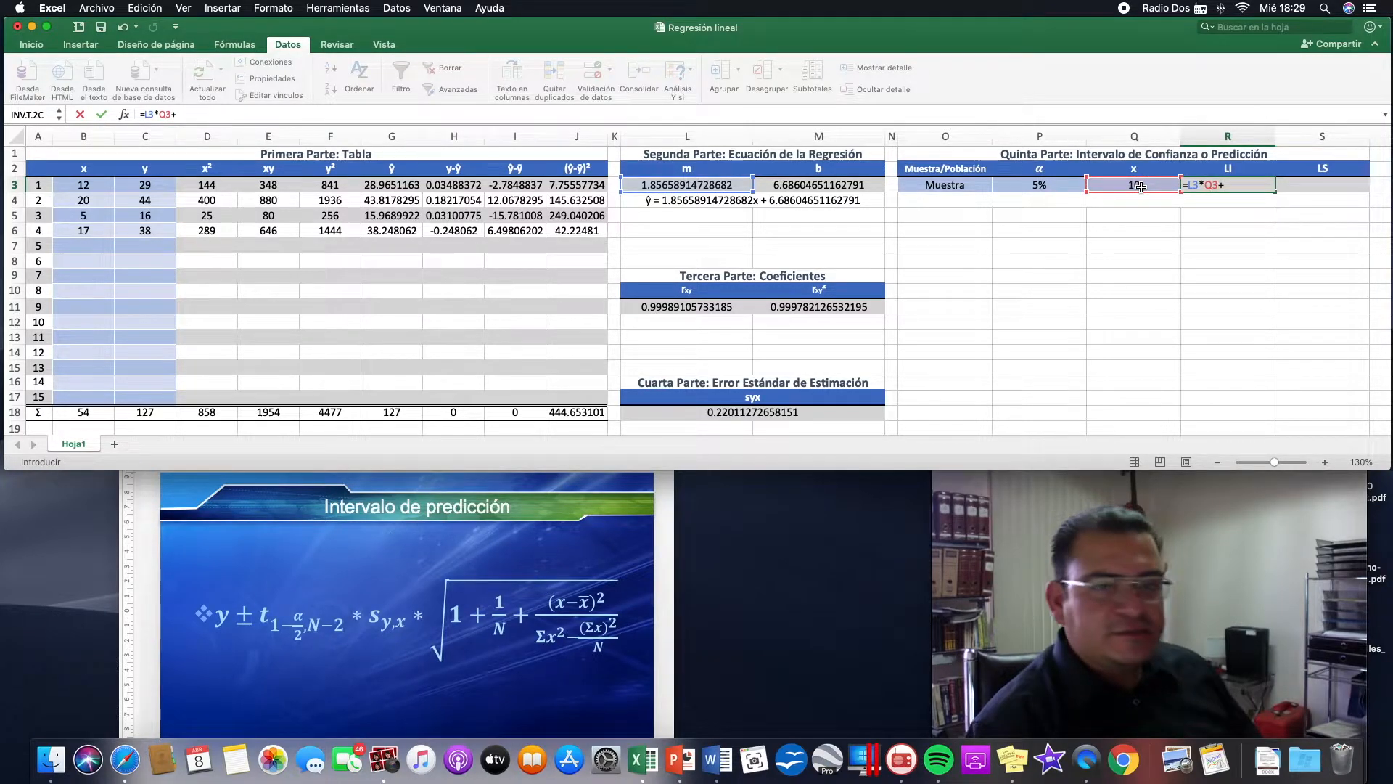
click(819, 184)
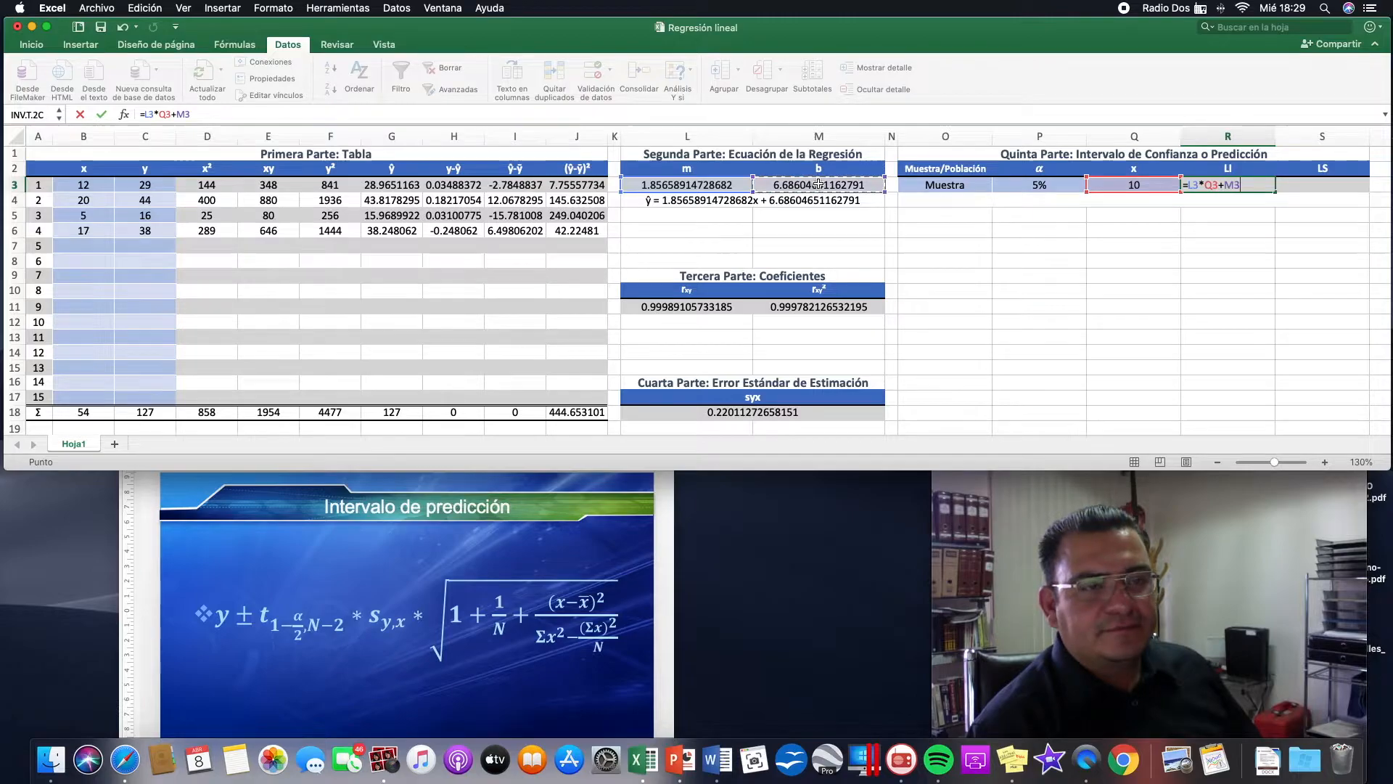
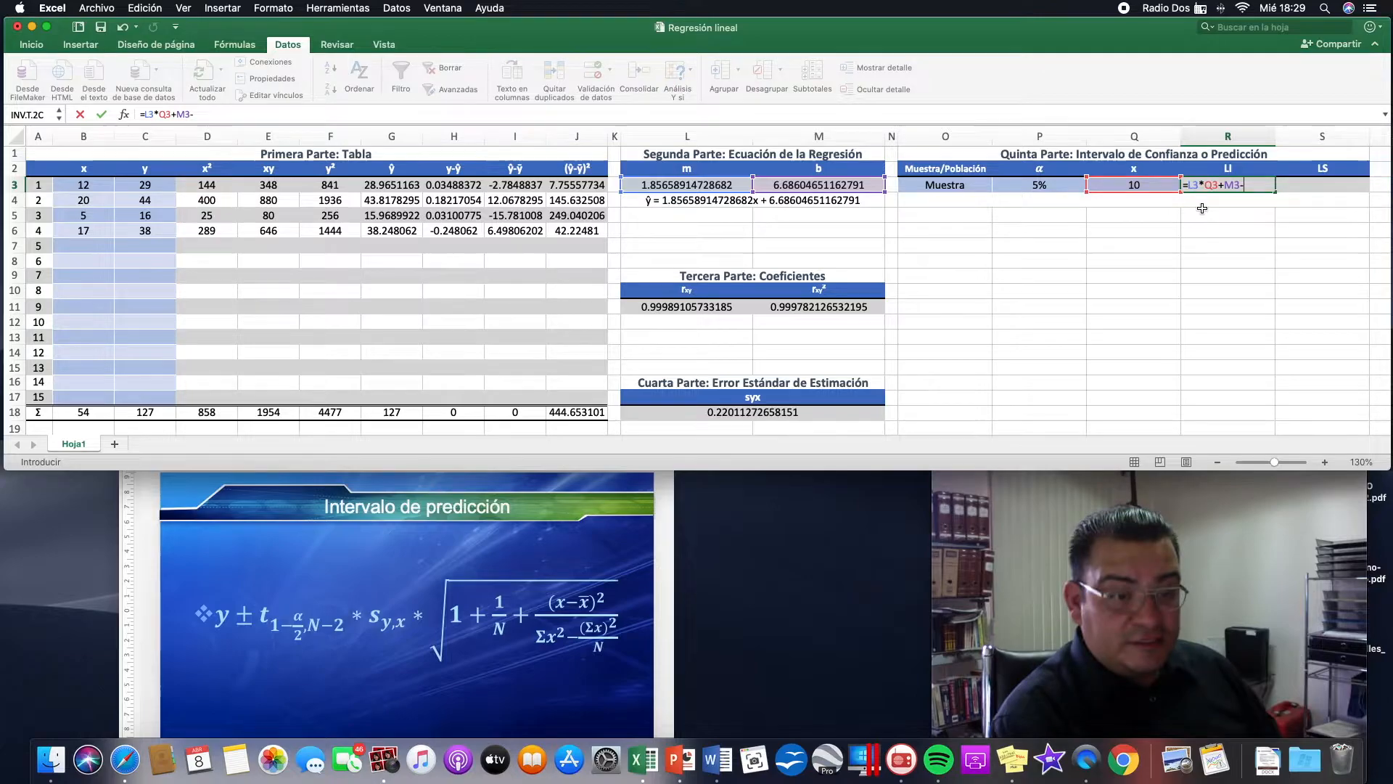
Subtract the two-tailed inverse t function INV.T.2C from the predicted value in the R3 formula.
text(v)
key(BackSpace)
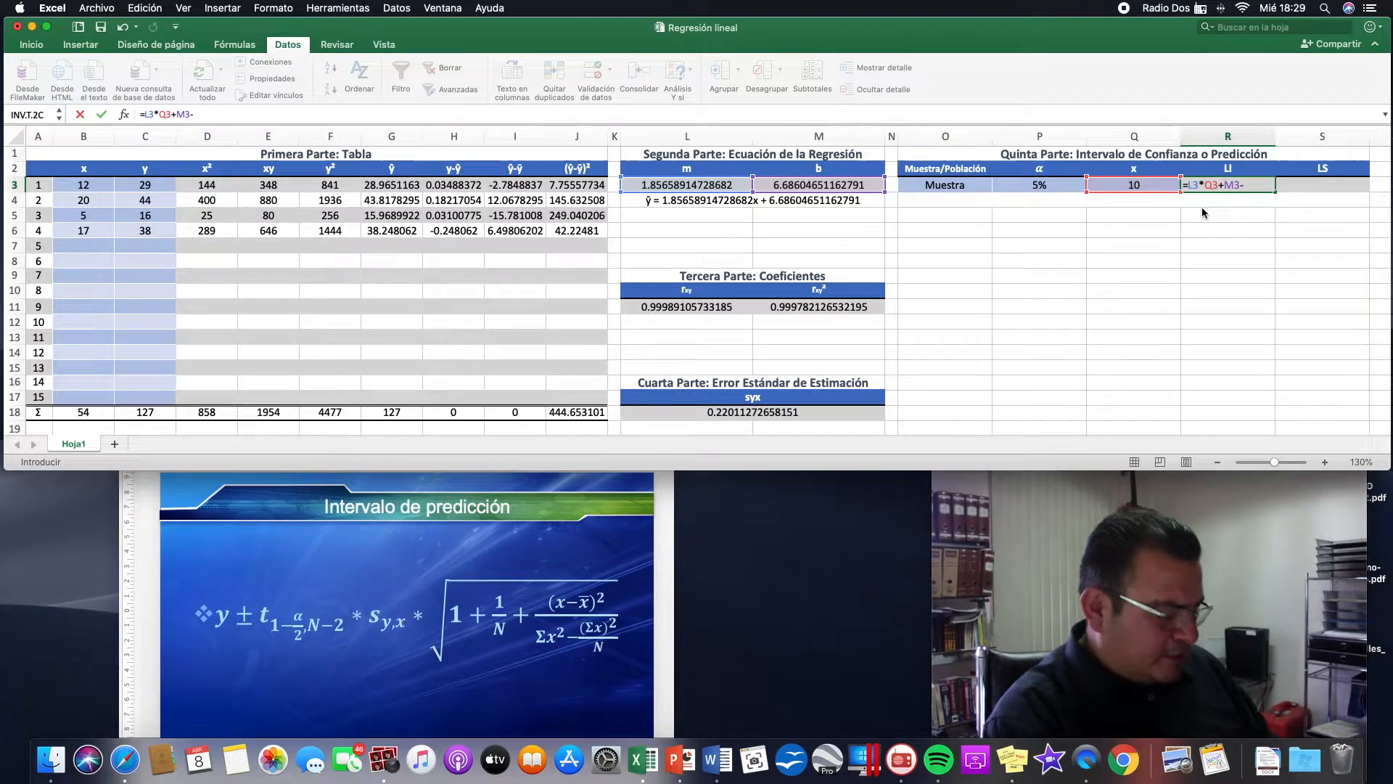
text(inv)
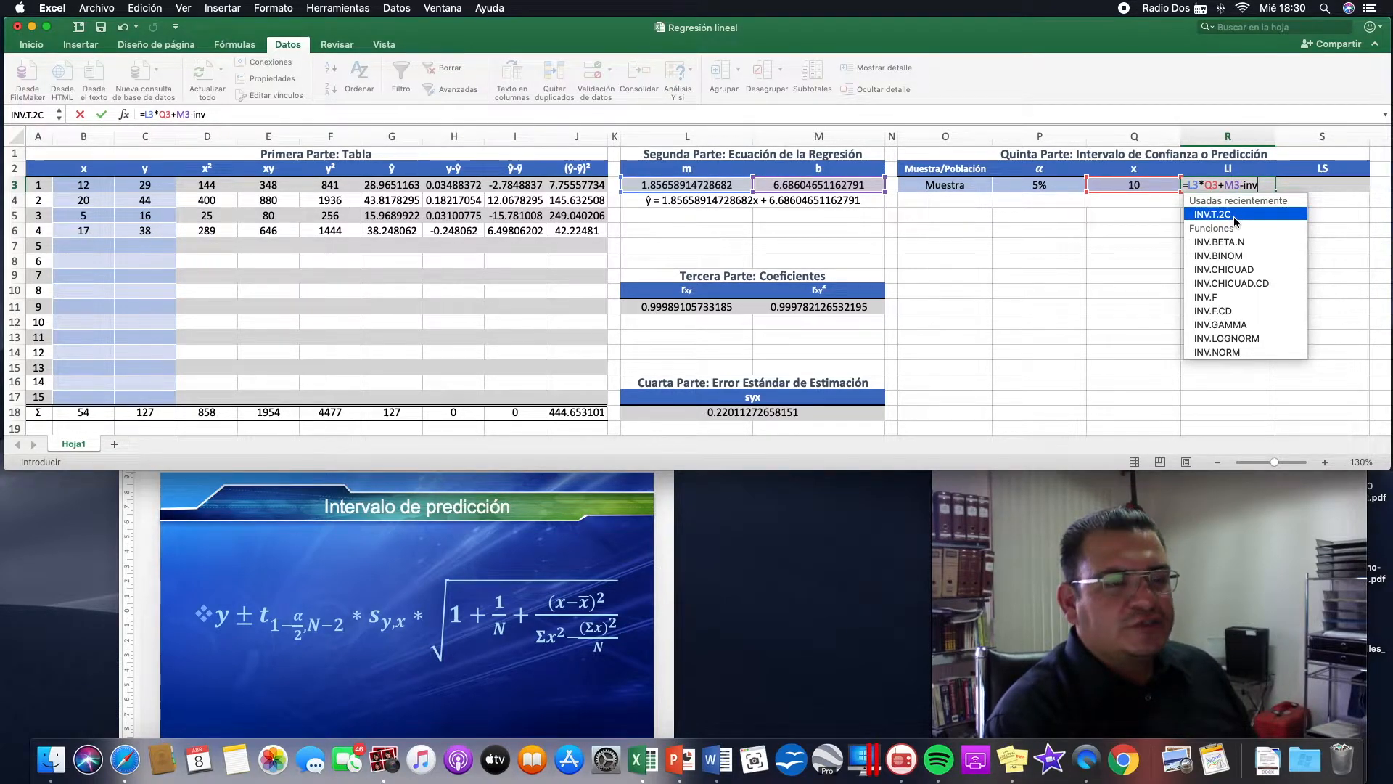
double_click(1236, 215)
click(1235, 218)
key(BackSpace)
key(BackSpace)
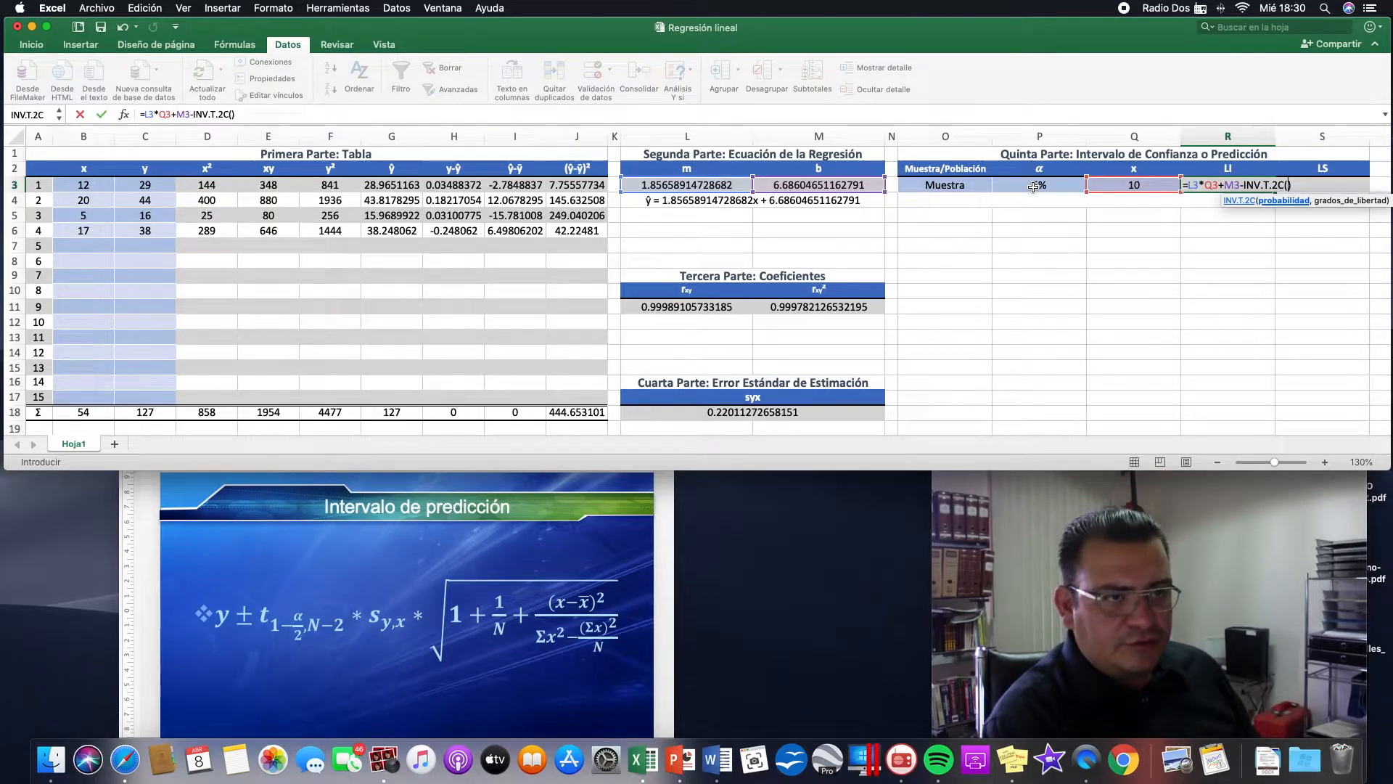
Give INV.T.2C the probability P3 and the degrees of freedom contar(b3:b17)-2.
click(1033, 187)
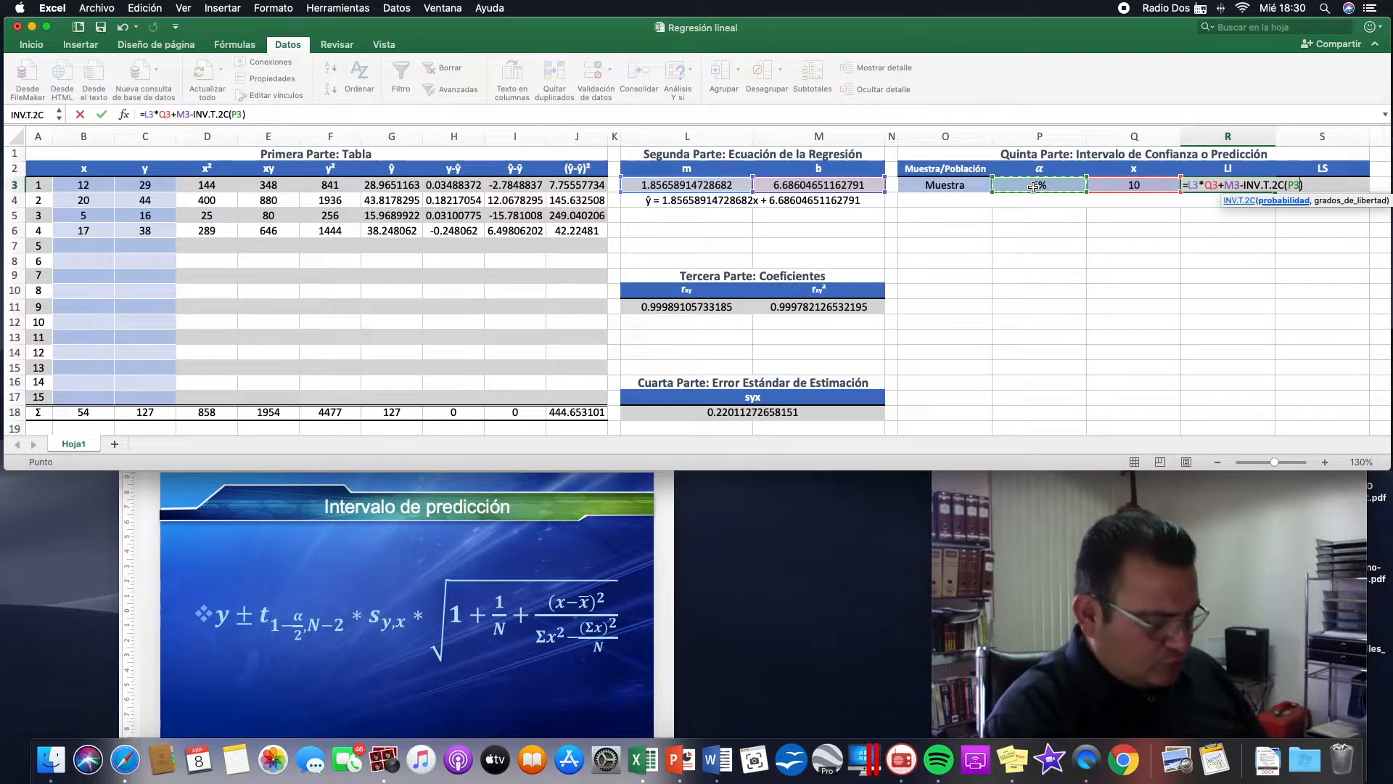
text(,)
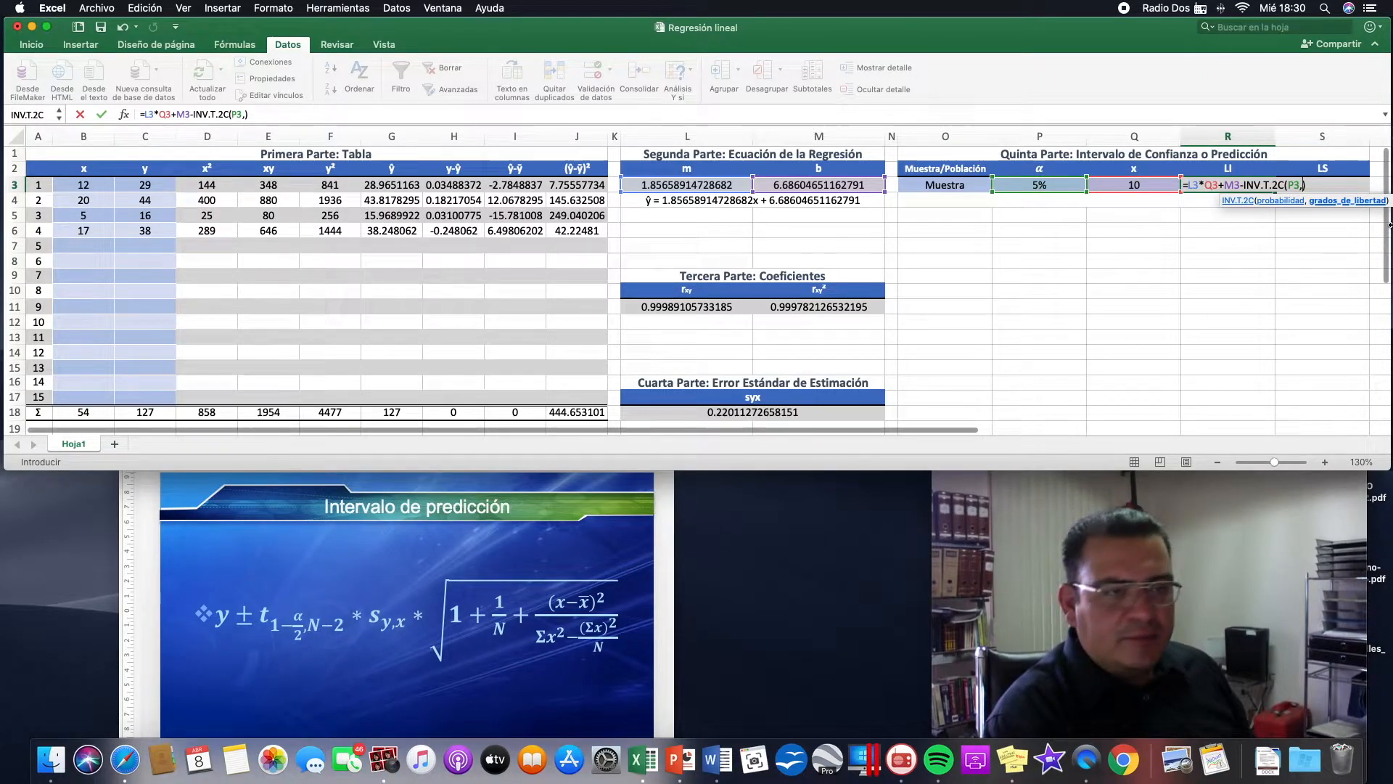
text(contar(b3:)
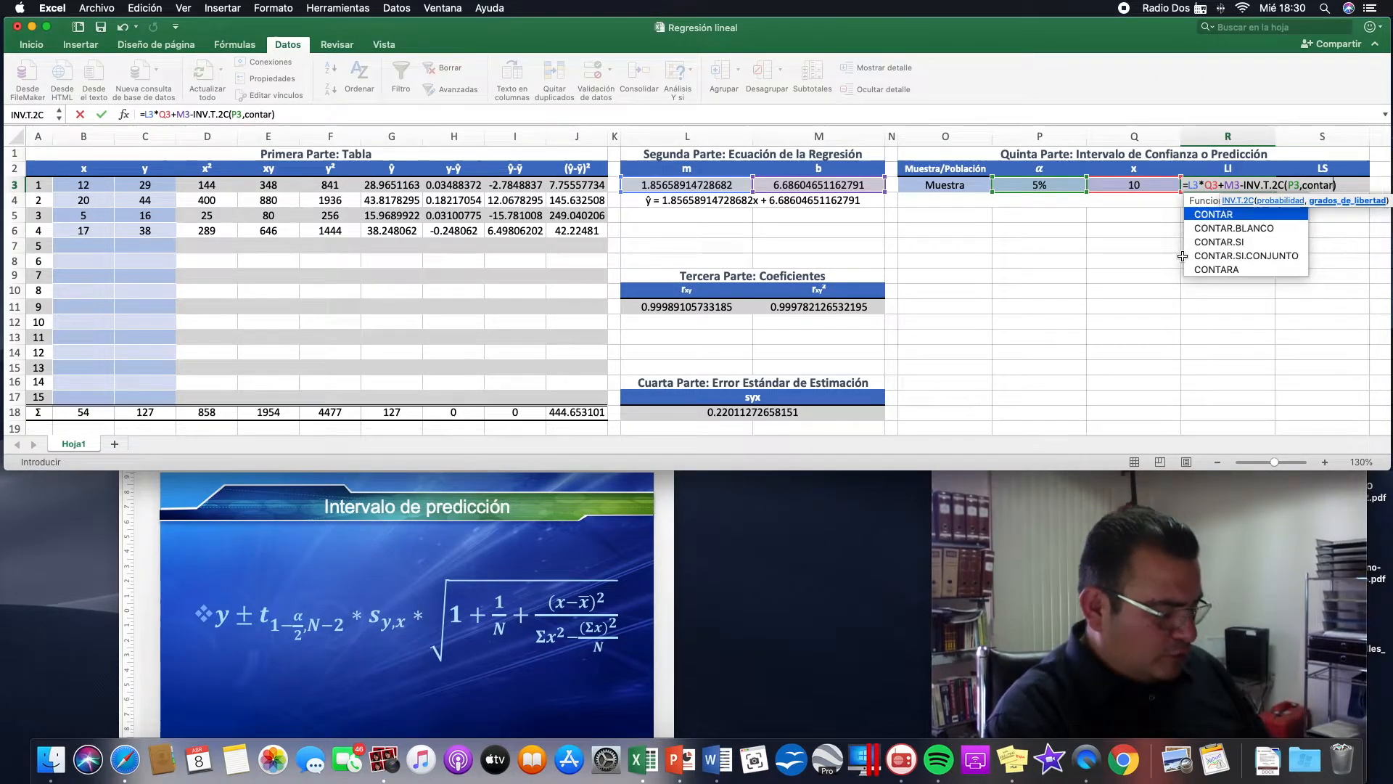
text(b17)
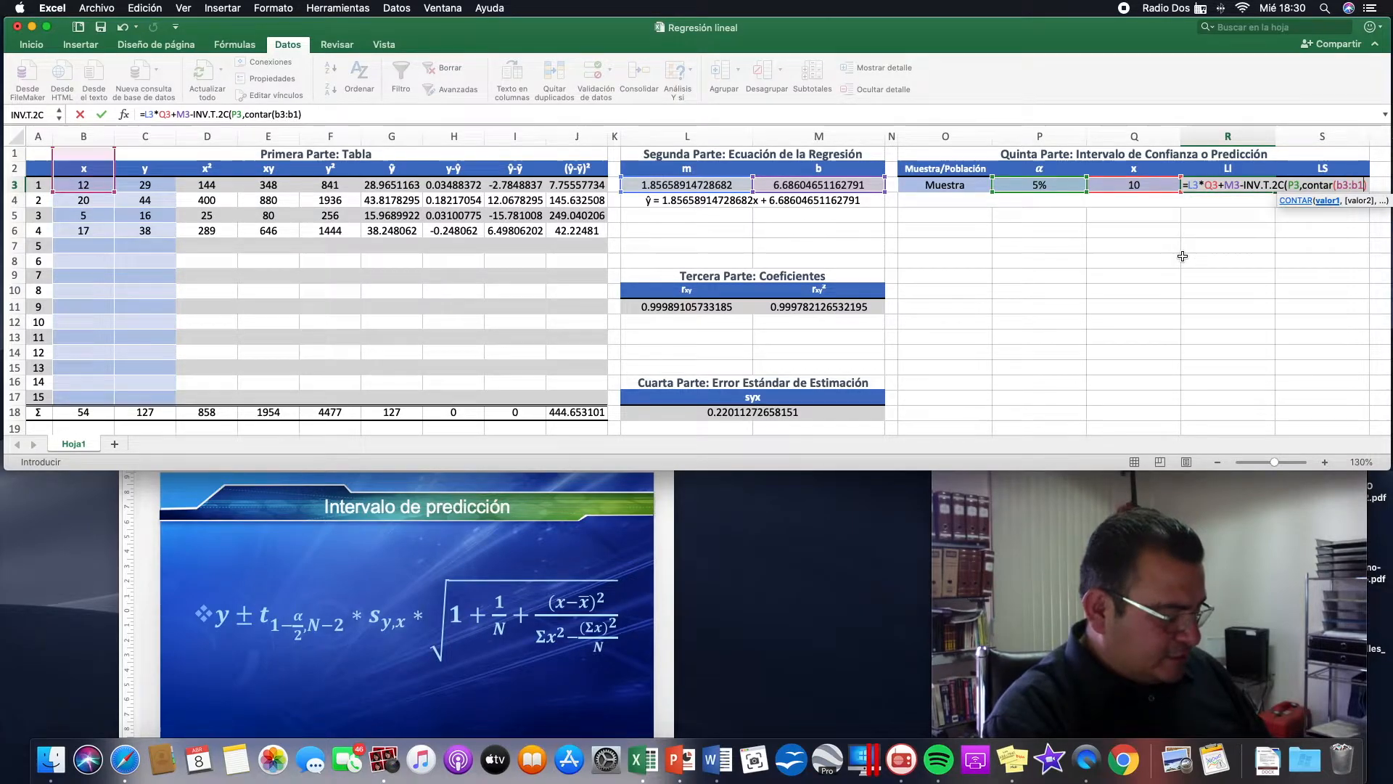
text()))
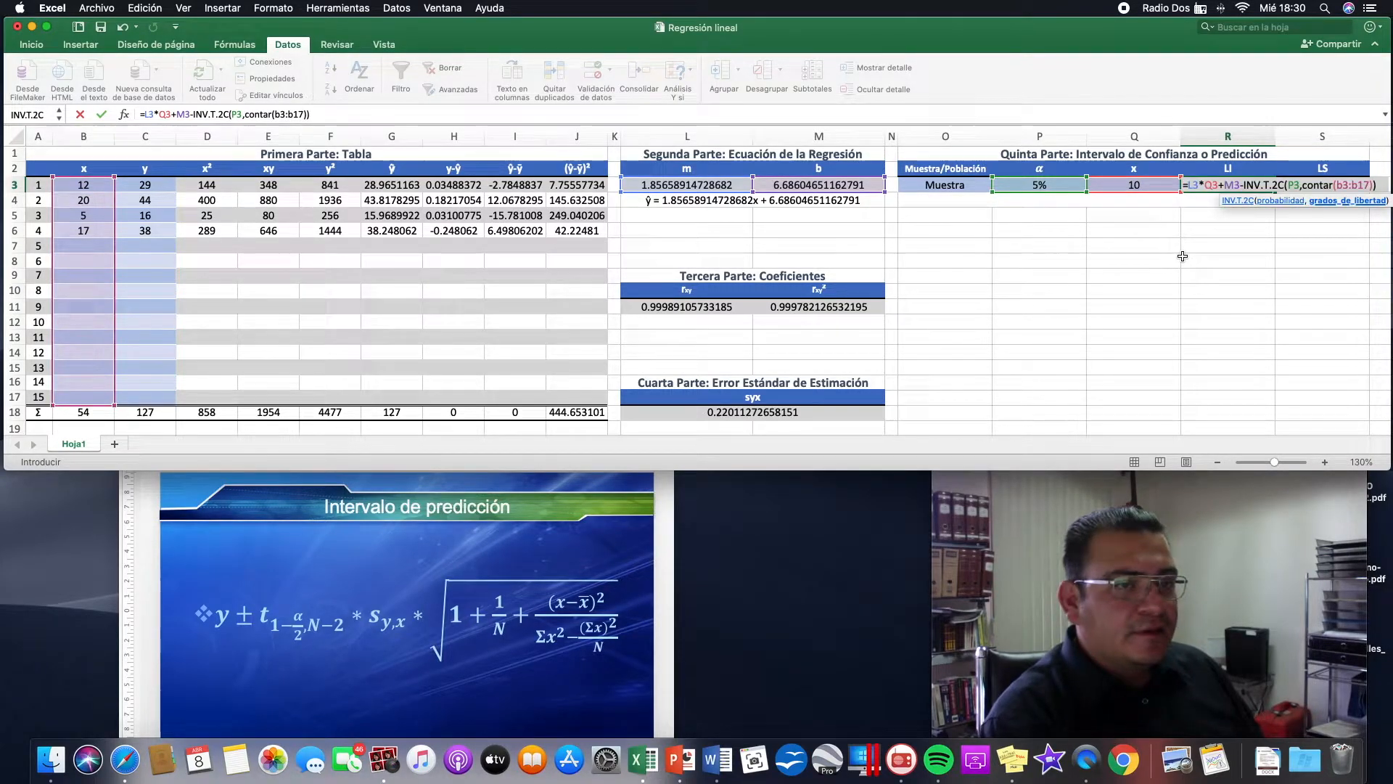
key(BackSpace)
text(-2))
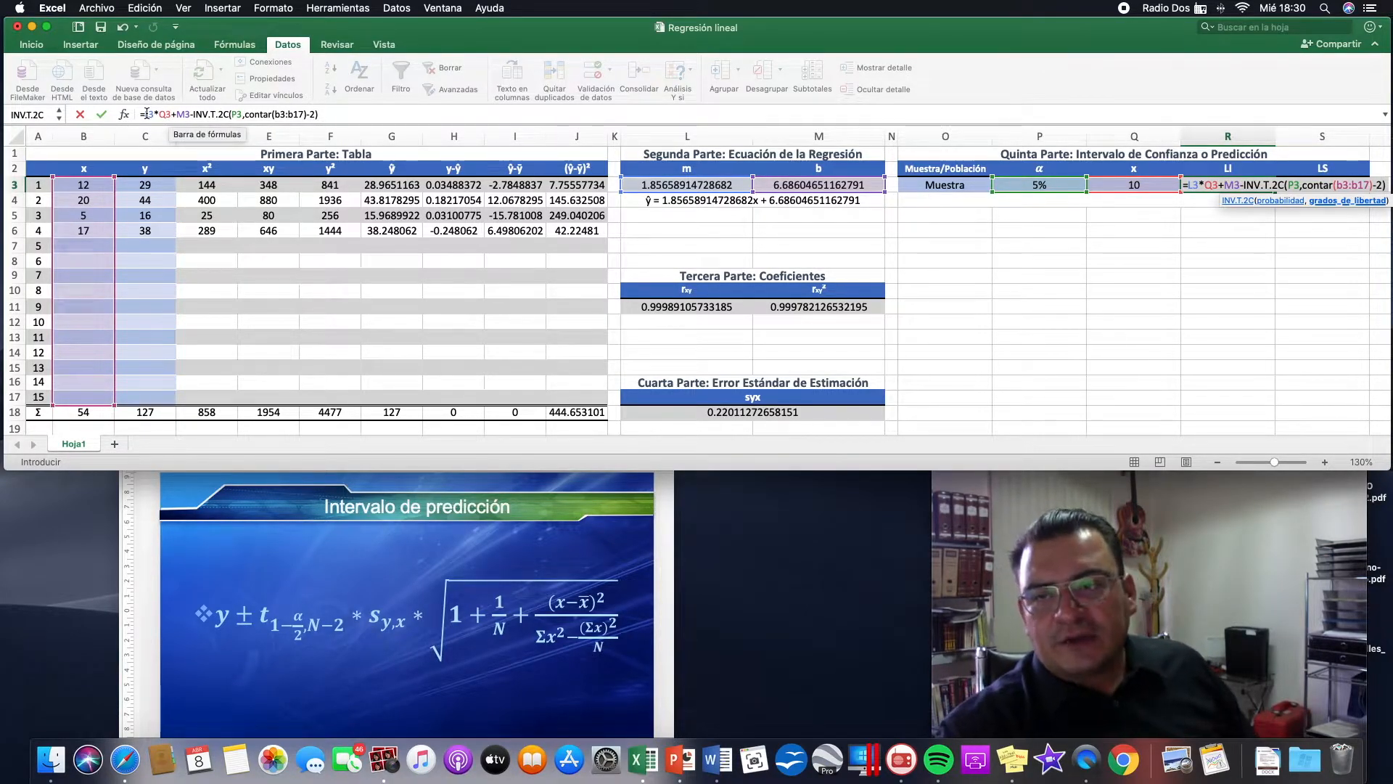
Multiply the t term in the R3 formula by the standard error of estimate in L18.
drag(191, 114, 136, 114)
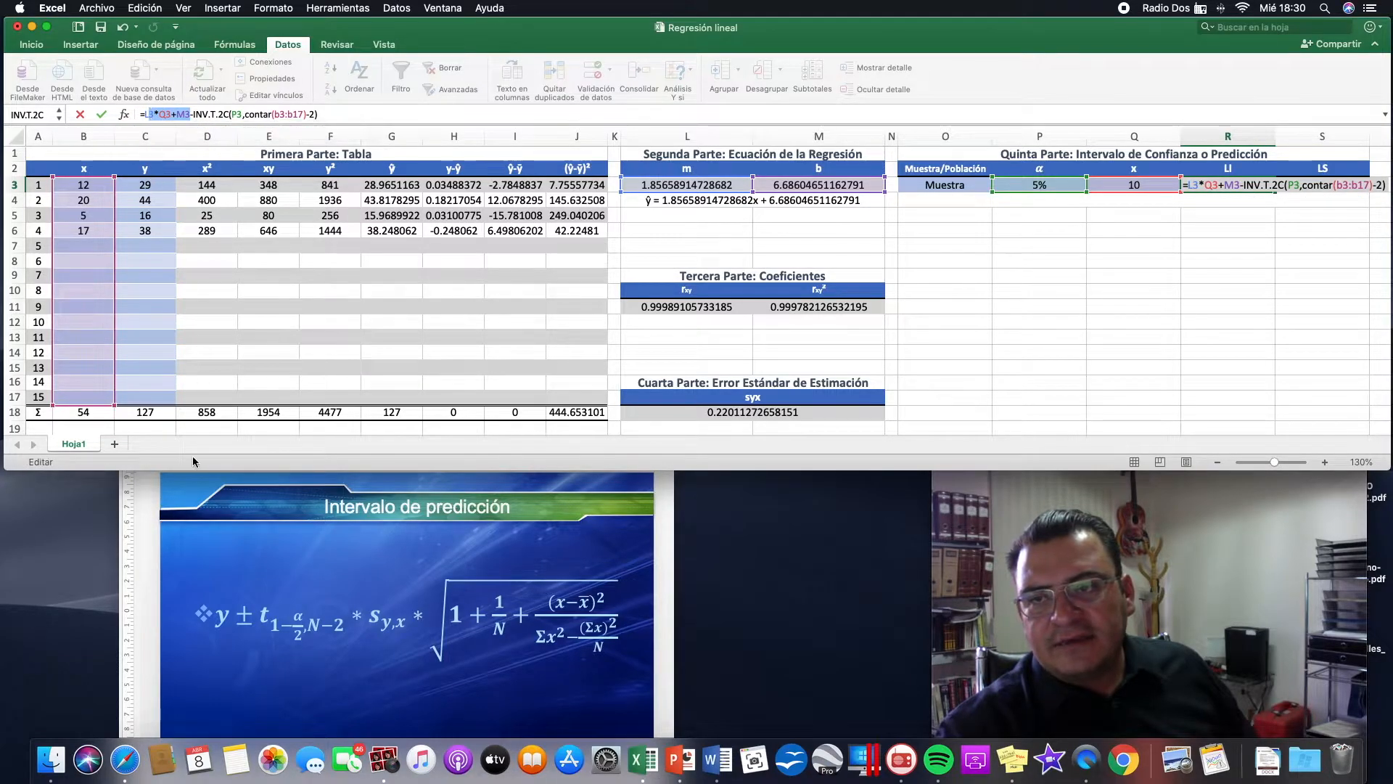
drag(195, 113, 355, 118)
click(357, 114)
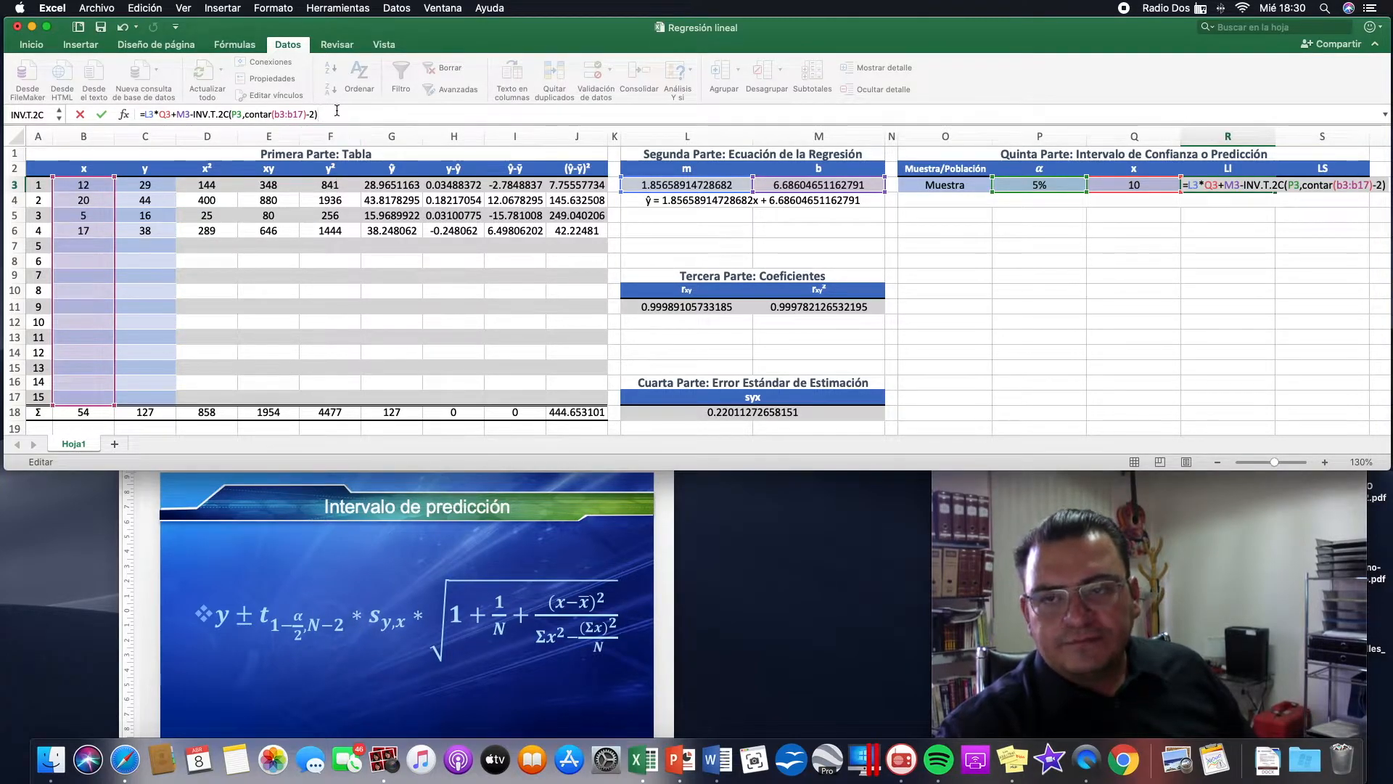
text(*)
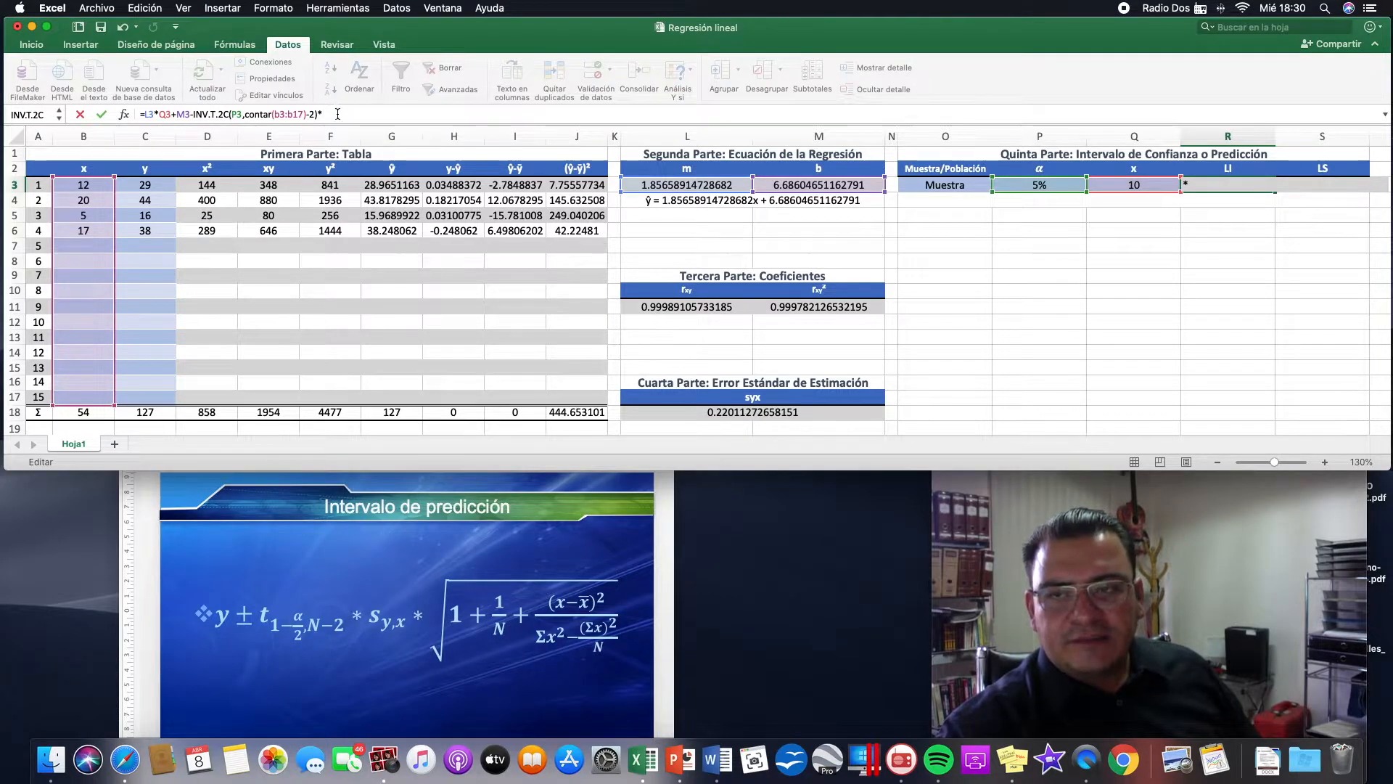
click(740, 414)
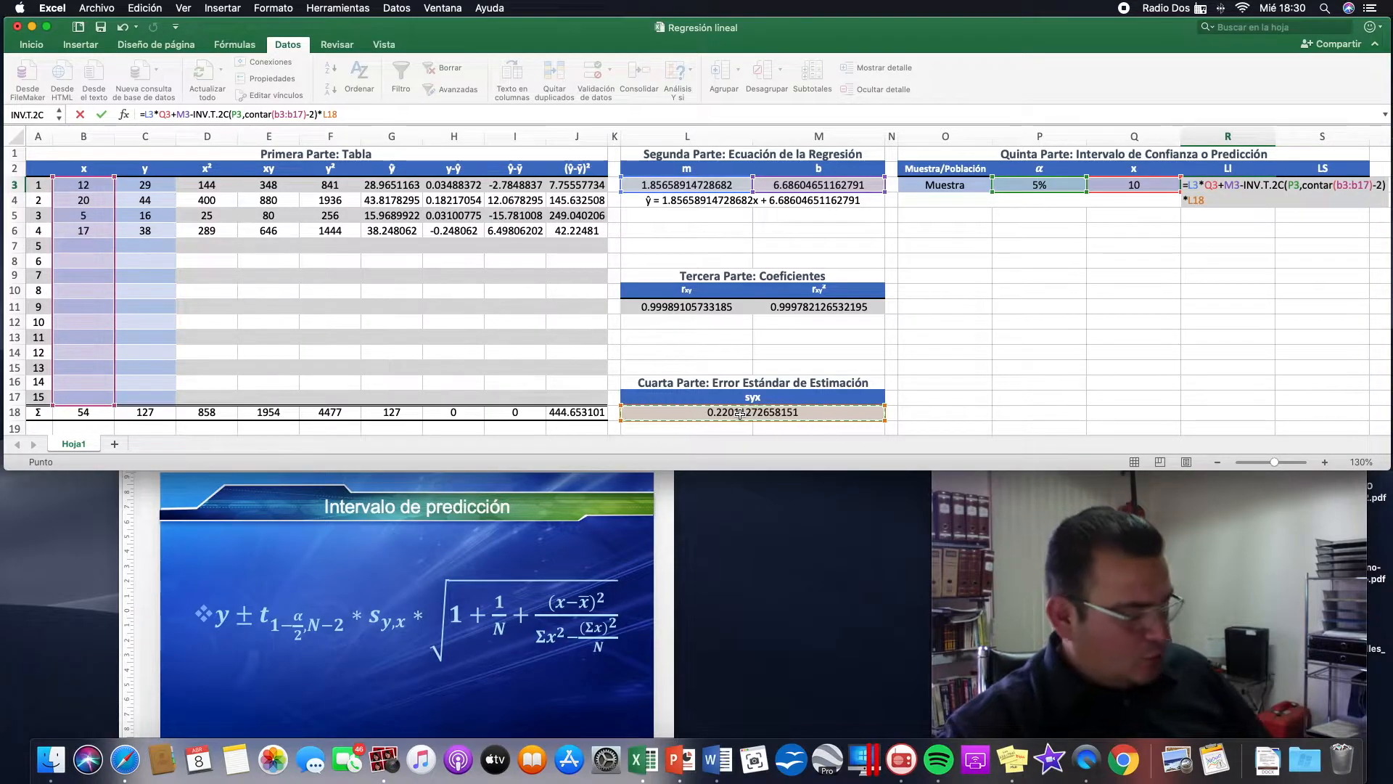
text(*)
Multiply by a square root in the R3 formula, beginning it with raiz(1+1/contar(b3:b17)+.
text(r)
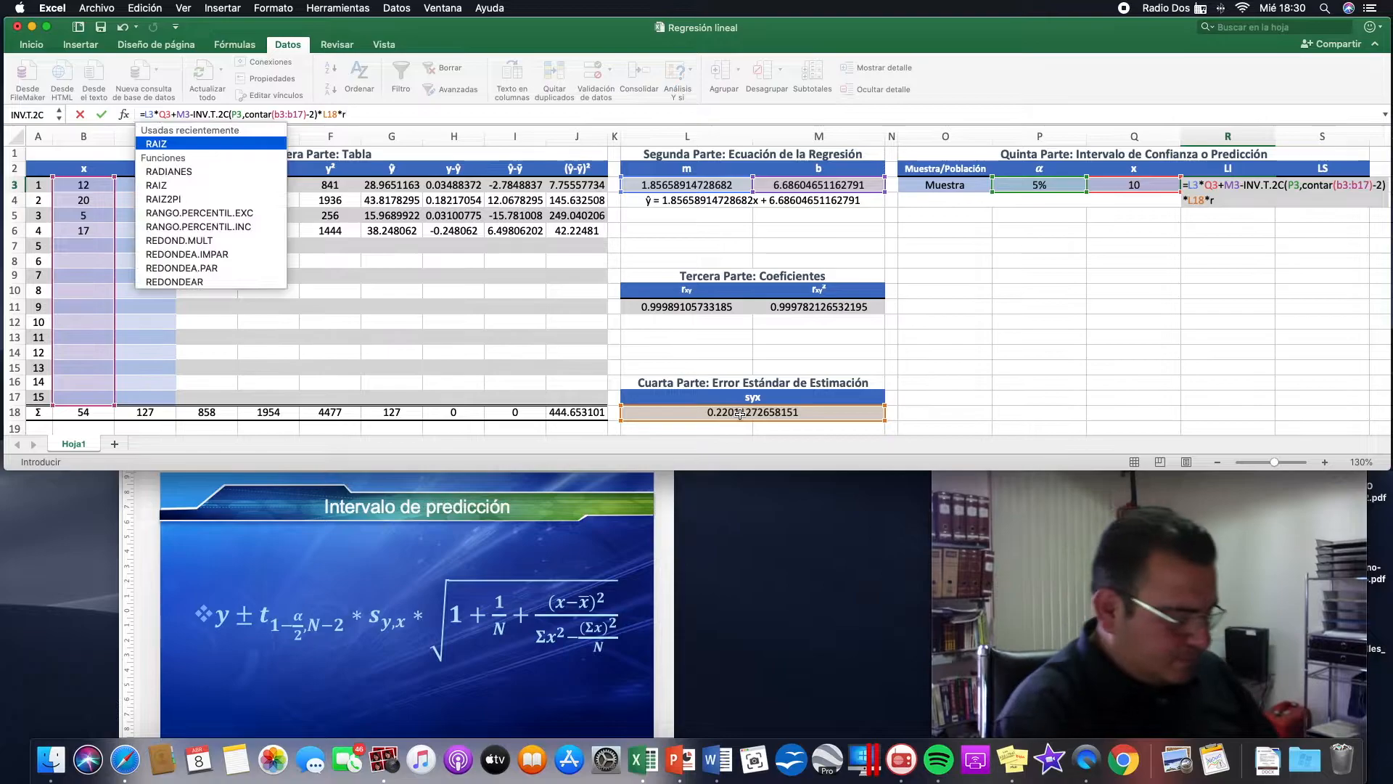
text(aiz()
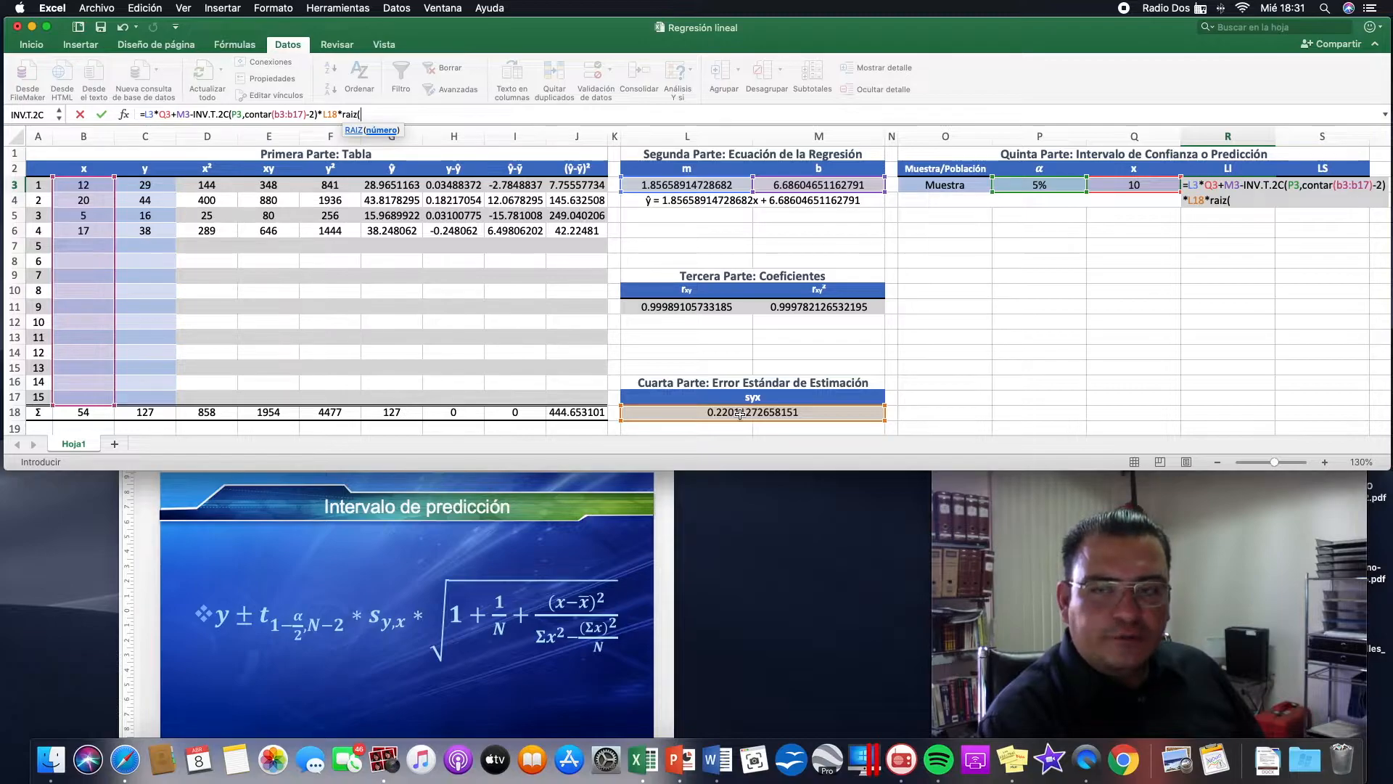
text(1+1/)
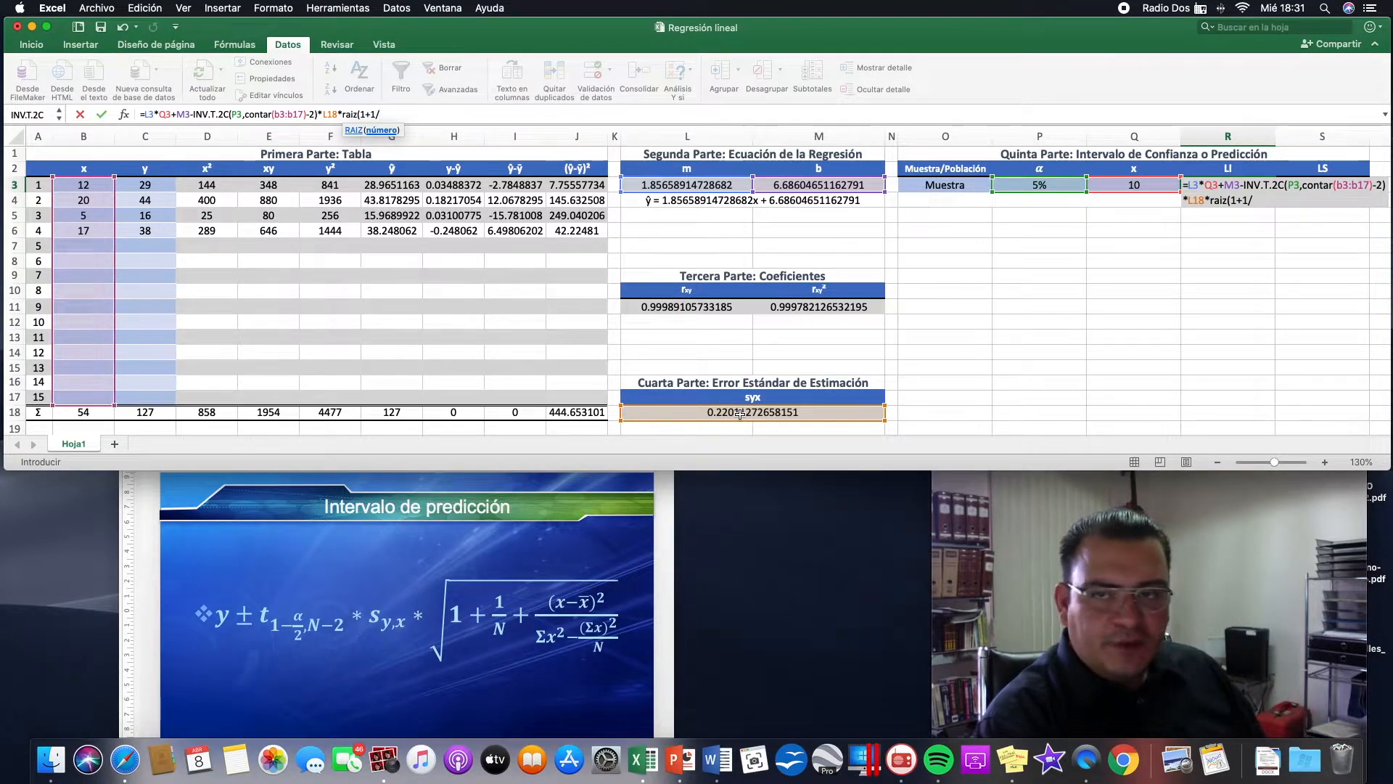
text(contar(b3:b17)+)
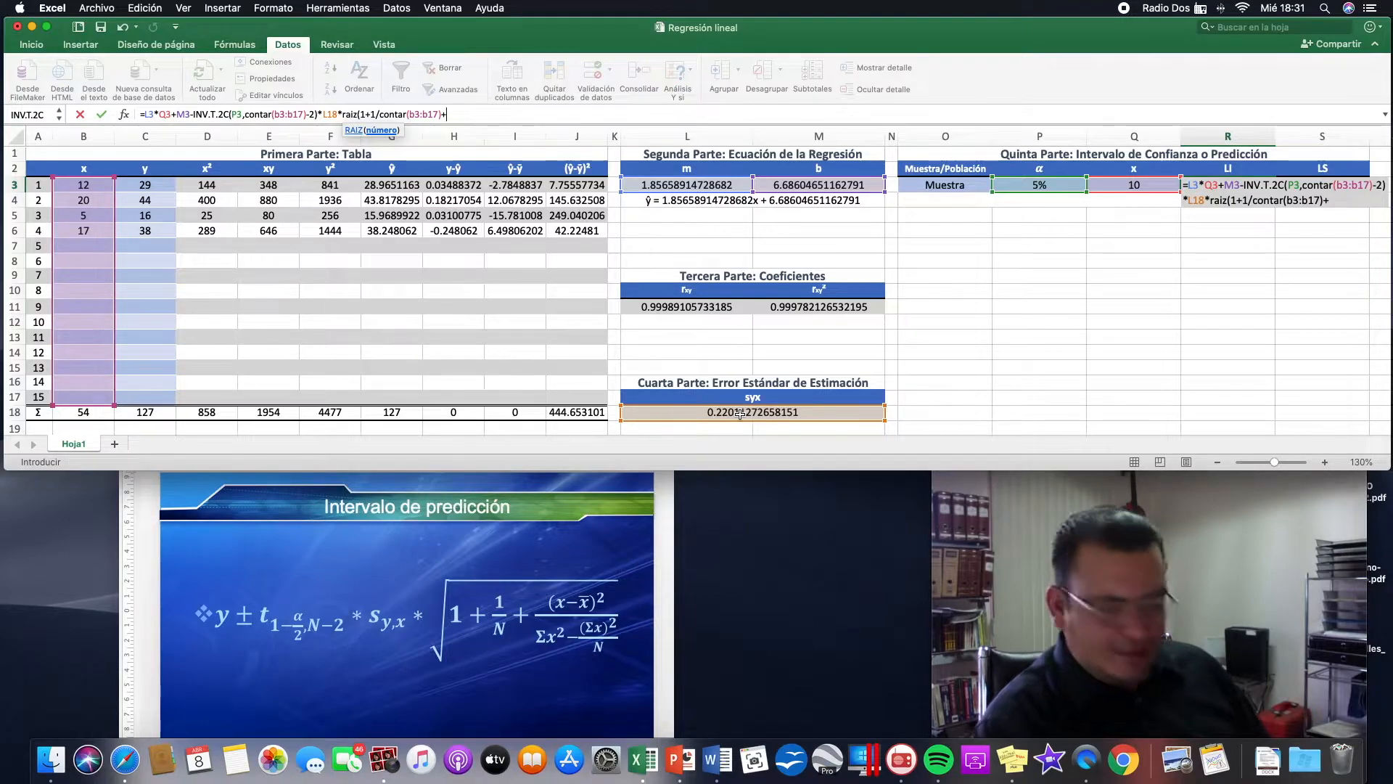
Add the squared deviation of x from its mean inside the root as the numerator, (Q3-promedio(B3:B17))^2/.
text(()
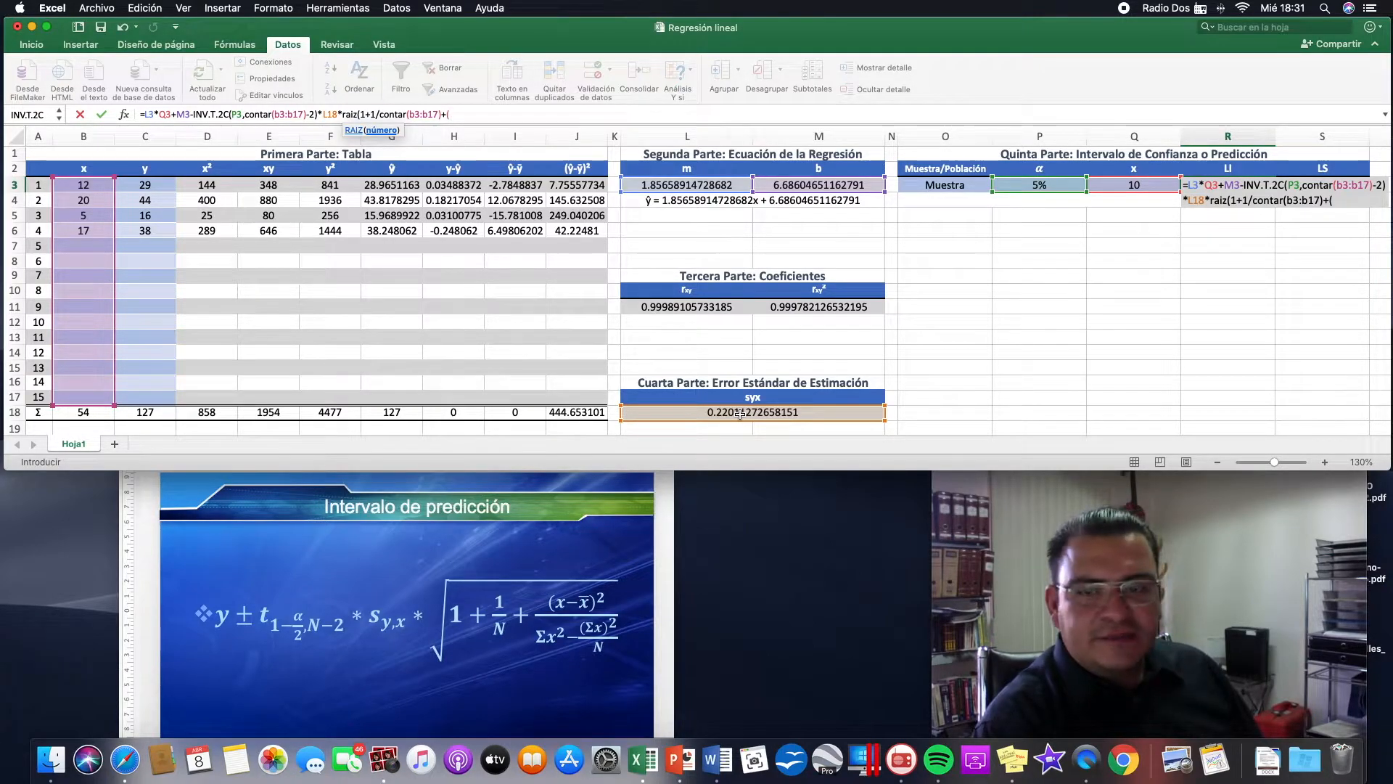
click(1143, 183)
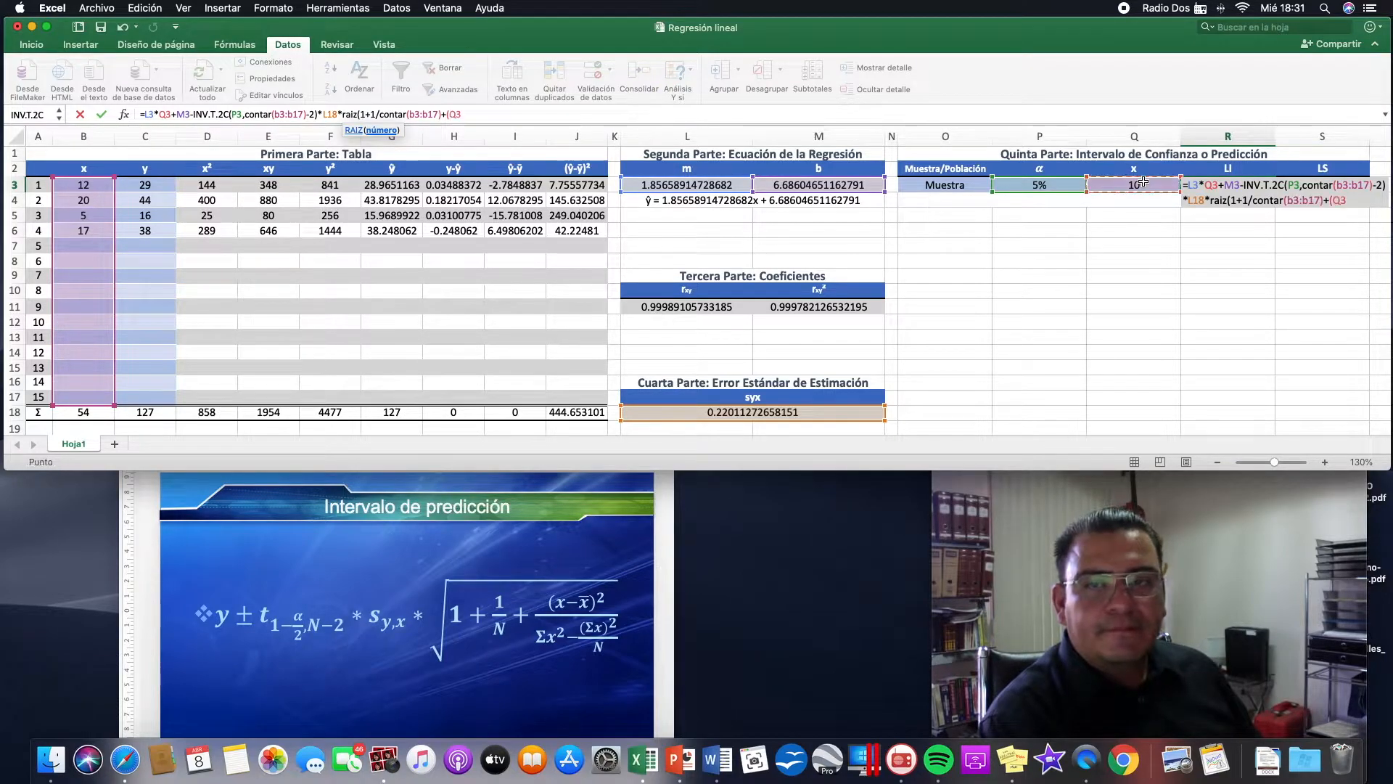
text(-p)
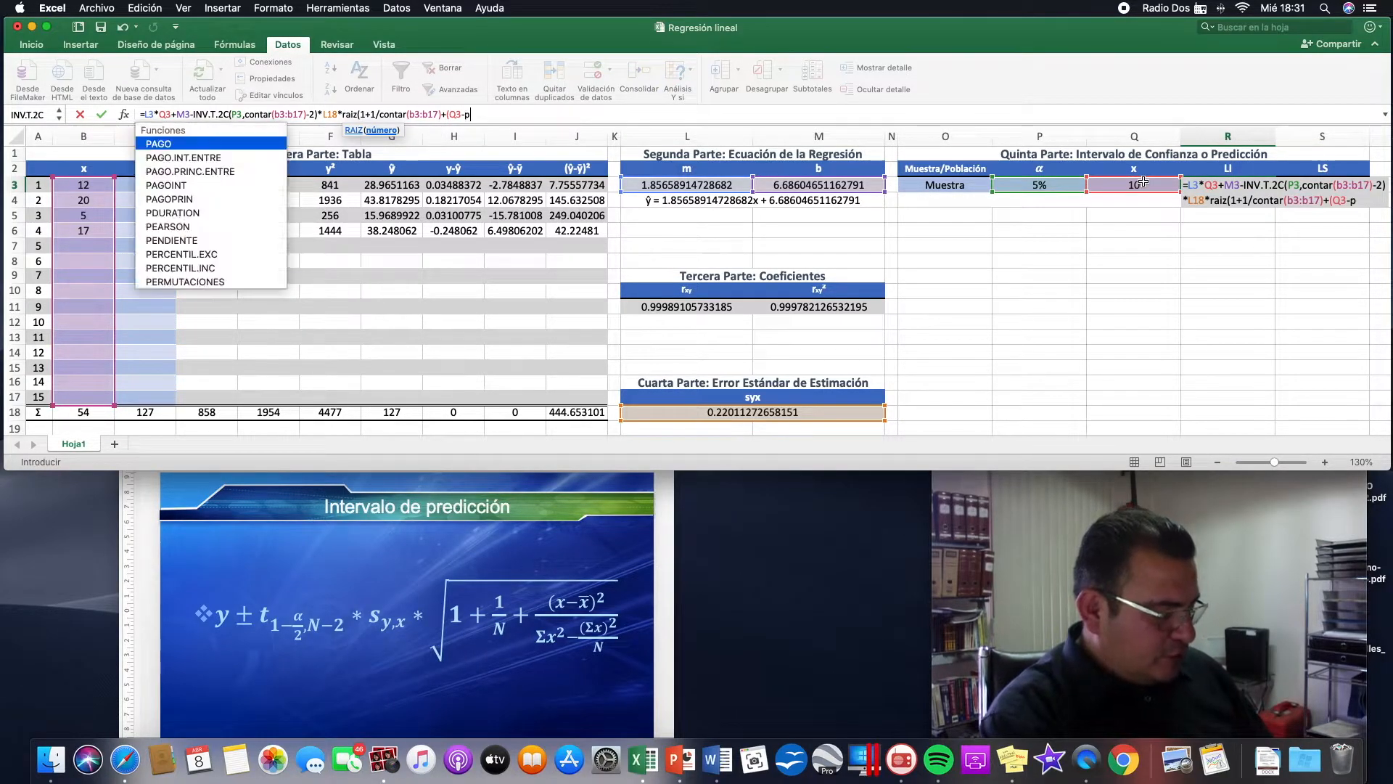
text(romedio)
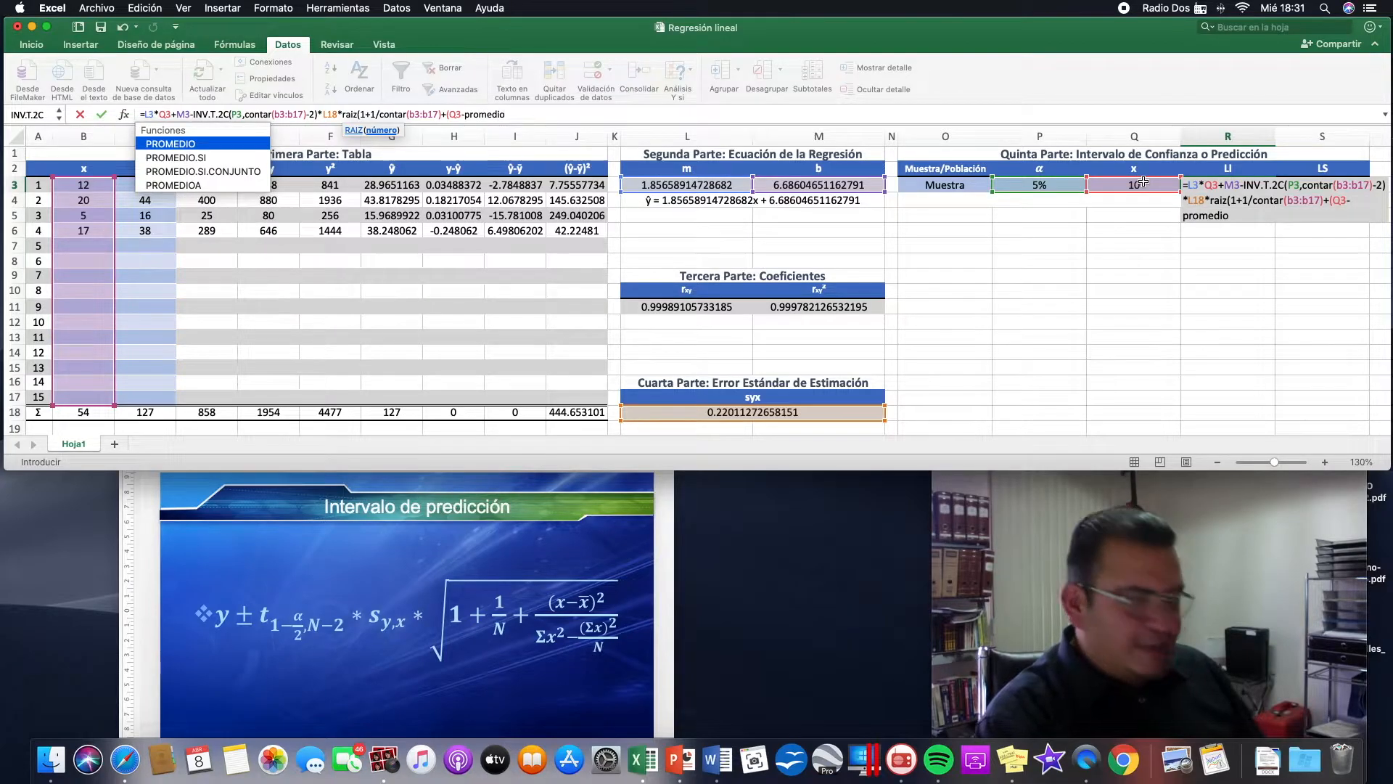
text(()
drag(90, 185, 86, 405)
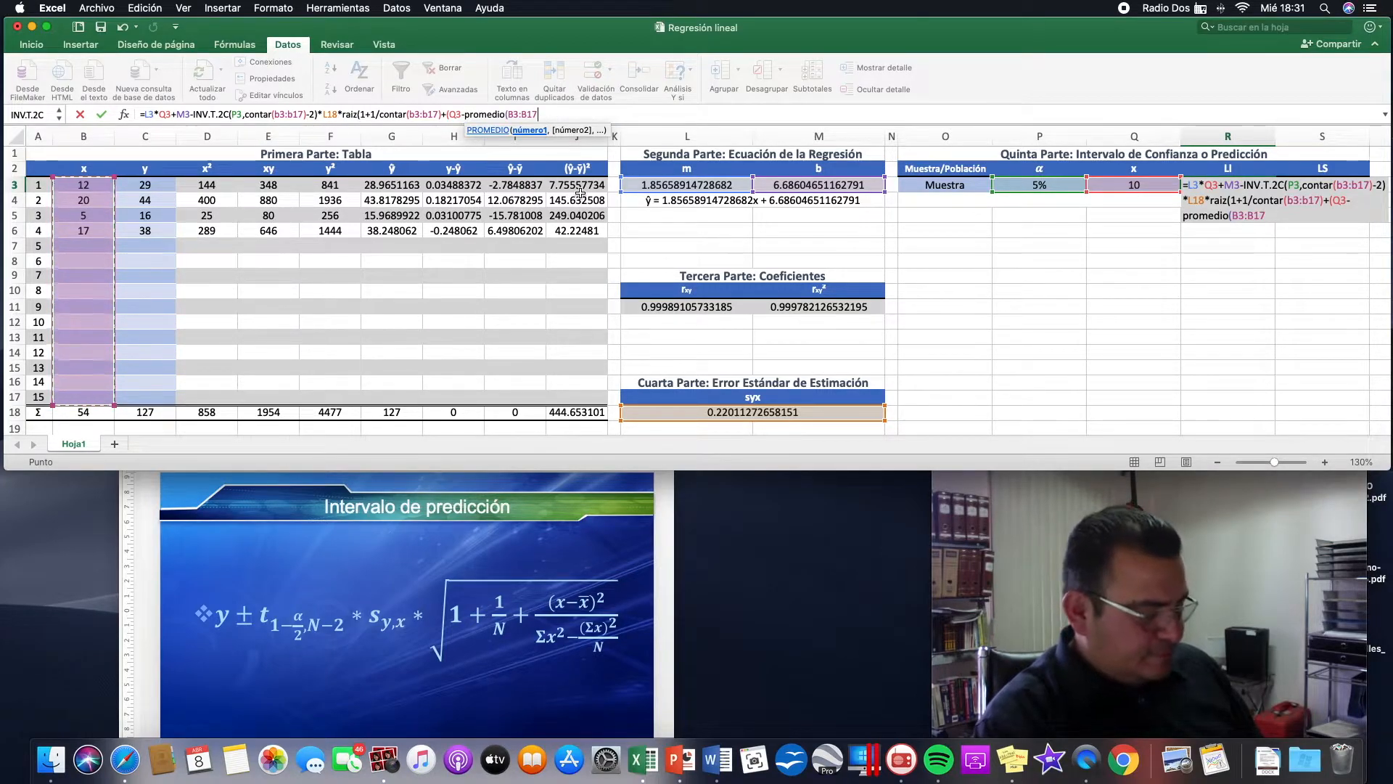
text())
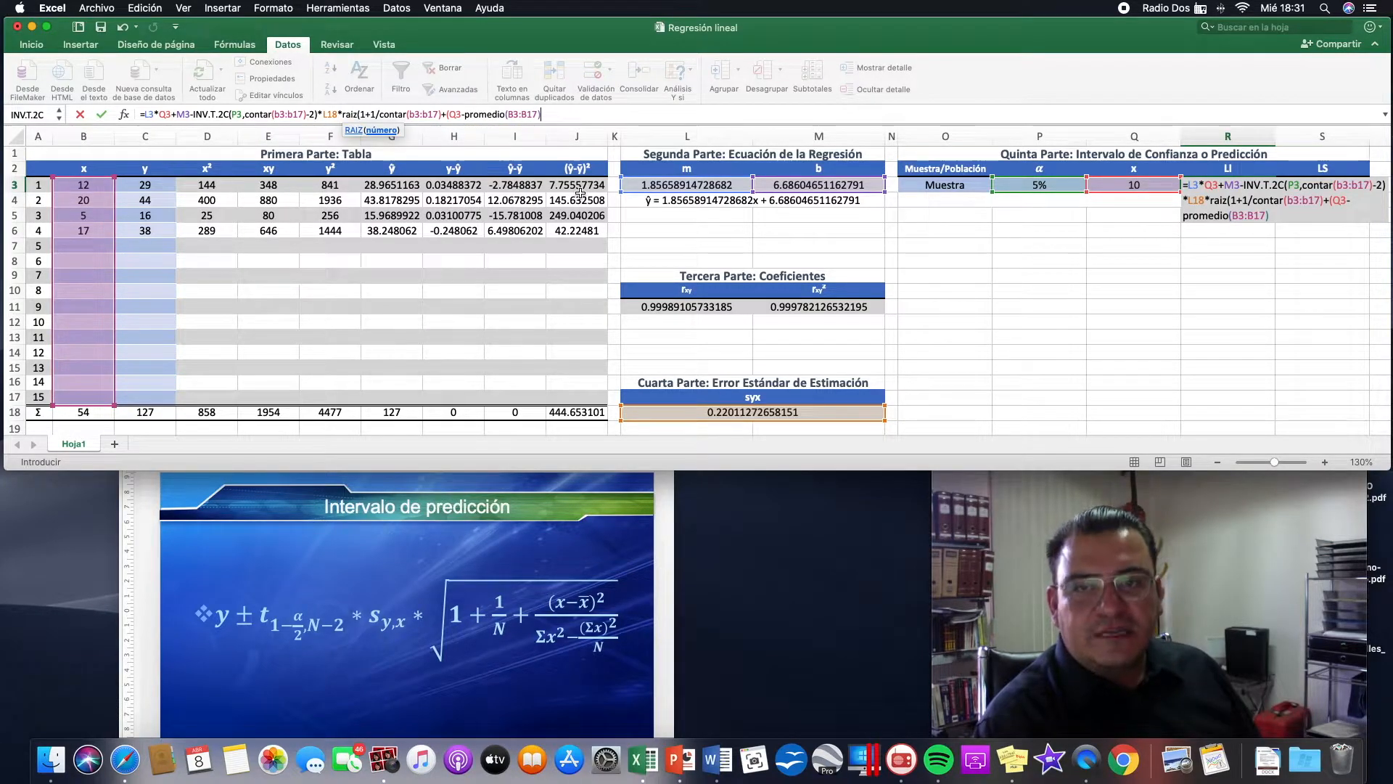
text())
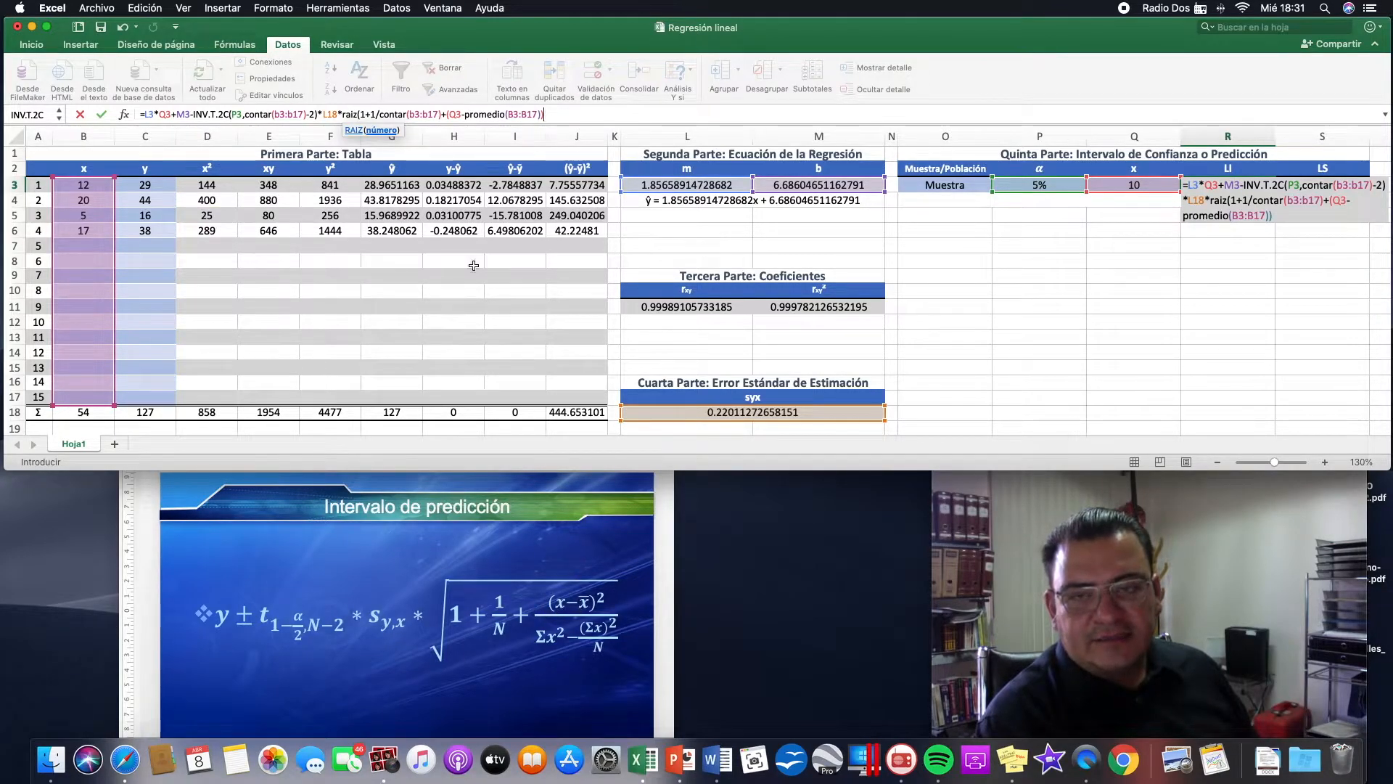
click(566, 112)
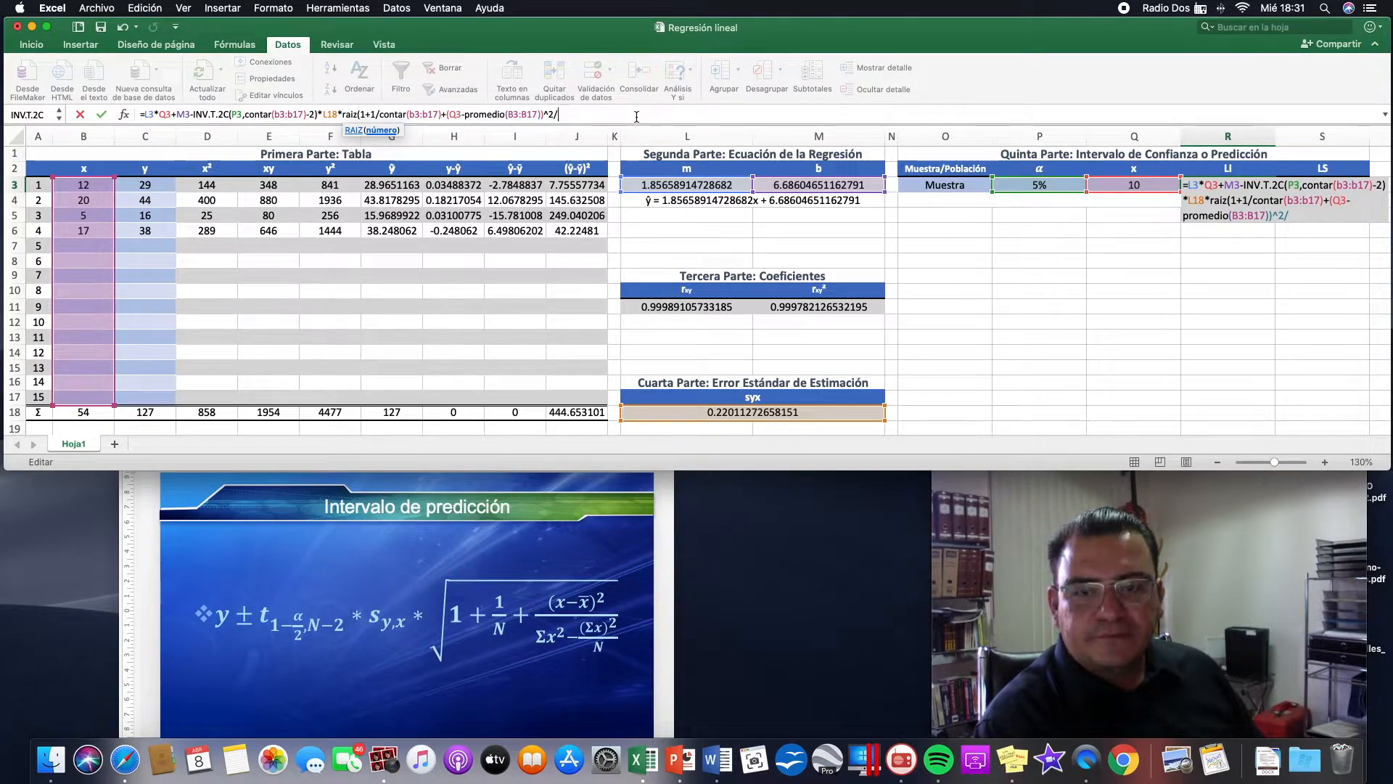
Complete the R3 formula with the denominator (D18-B18^2/2), close the square root and enter the formula.
text(()
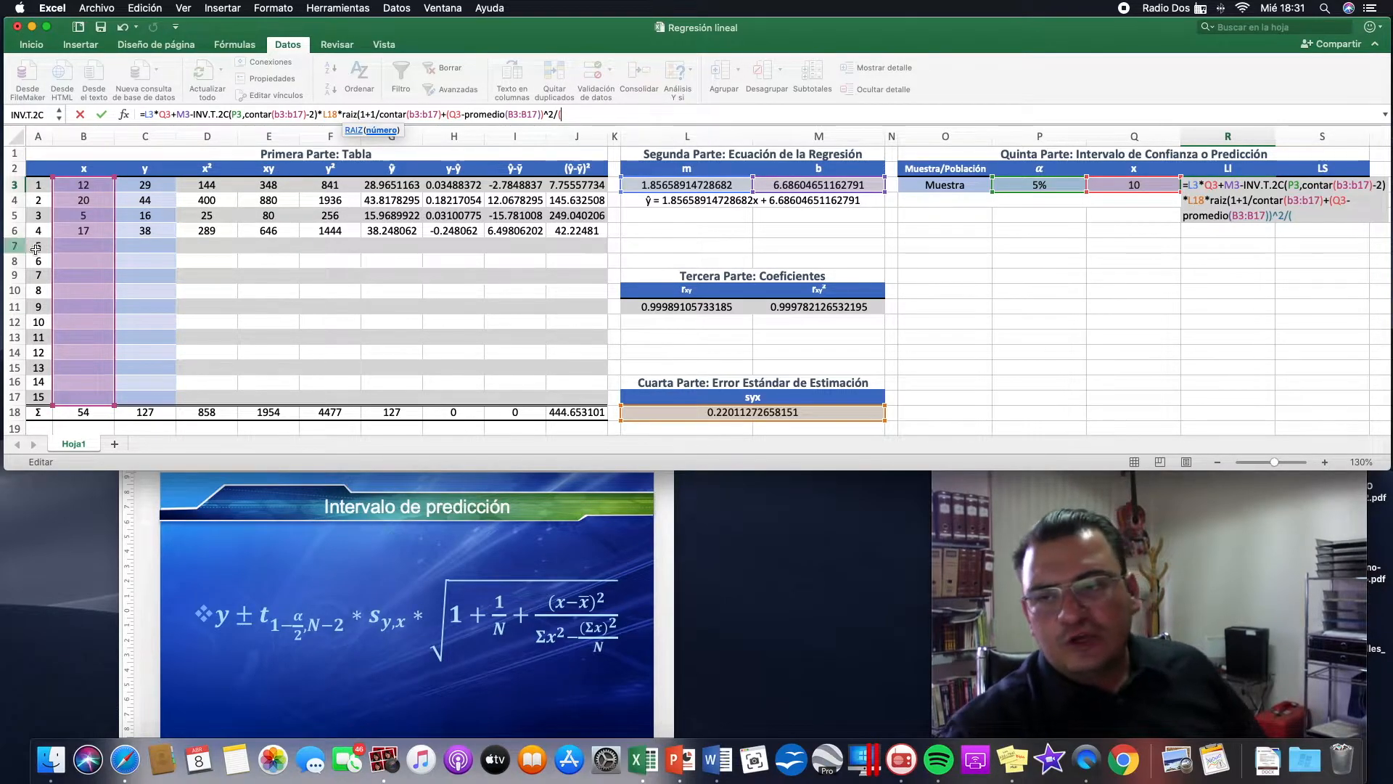
click(215, 414)
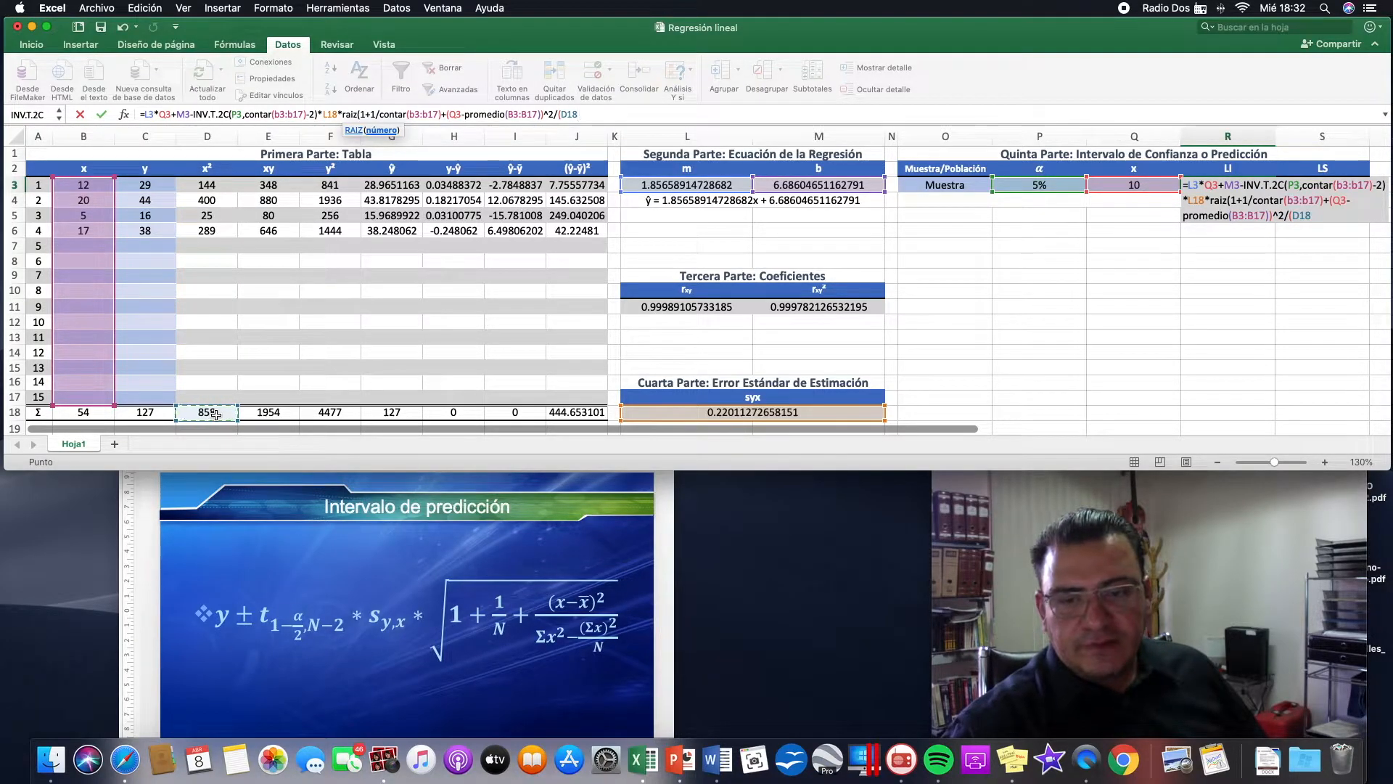
text(-)
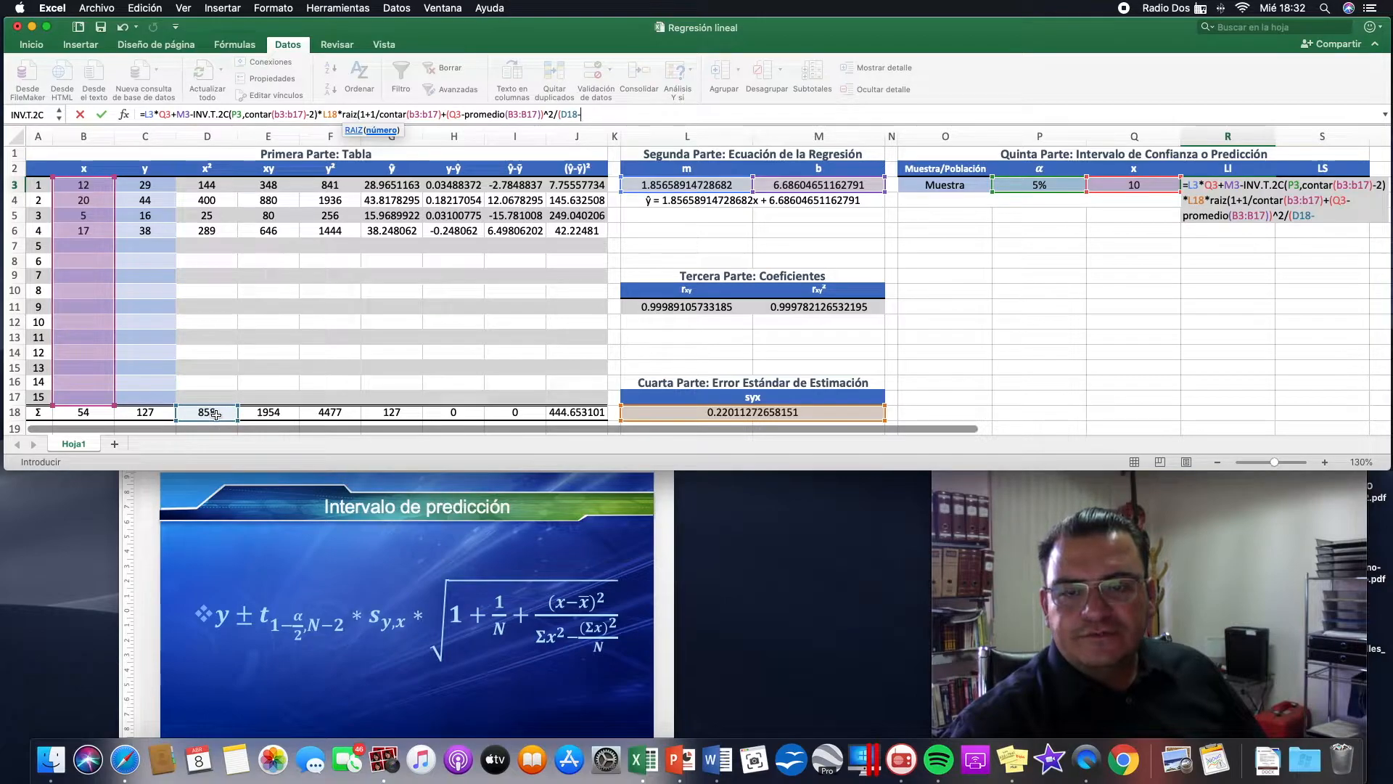
click(94, 415)
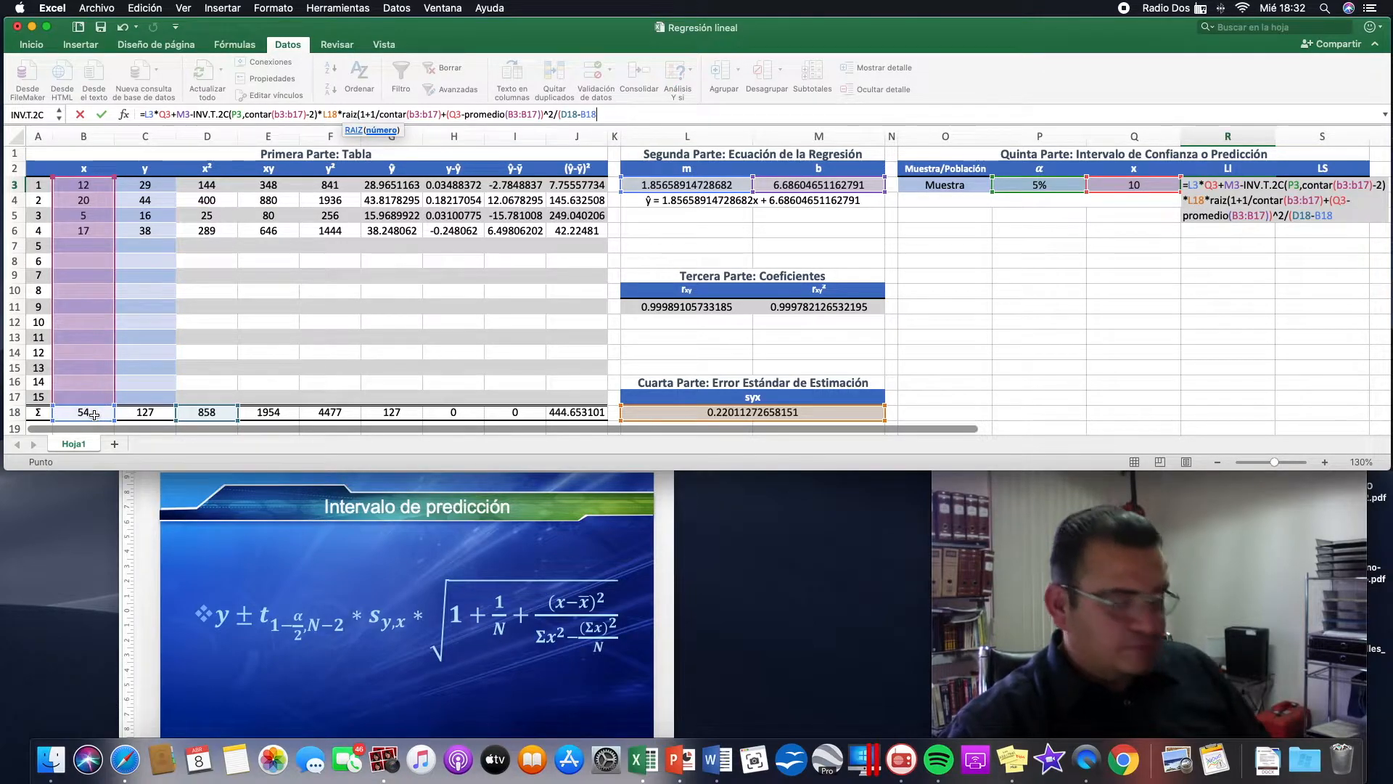
text(^2/)
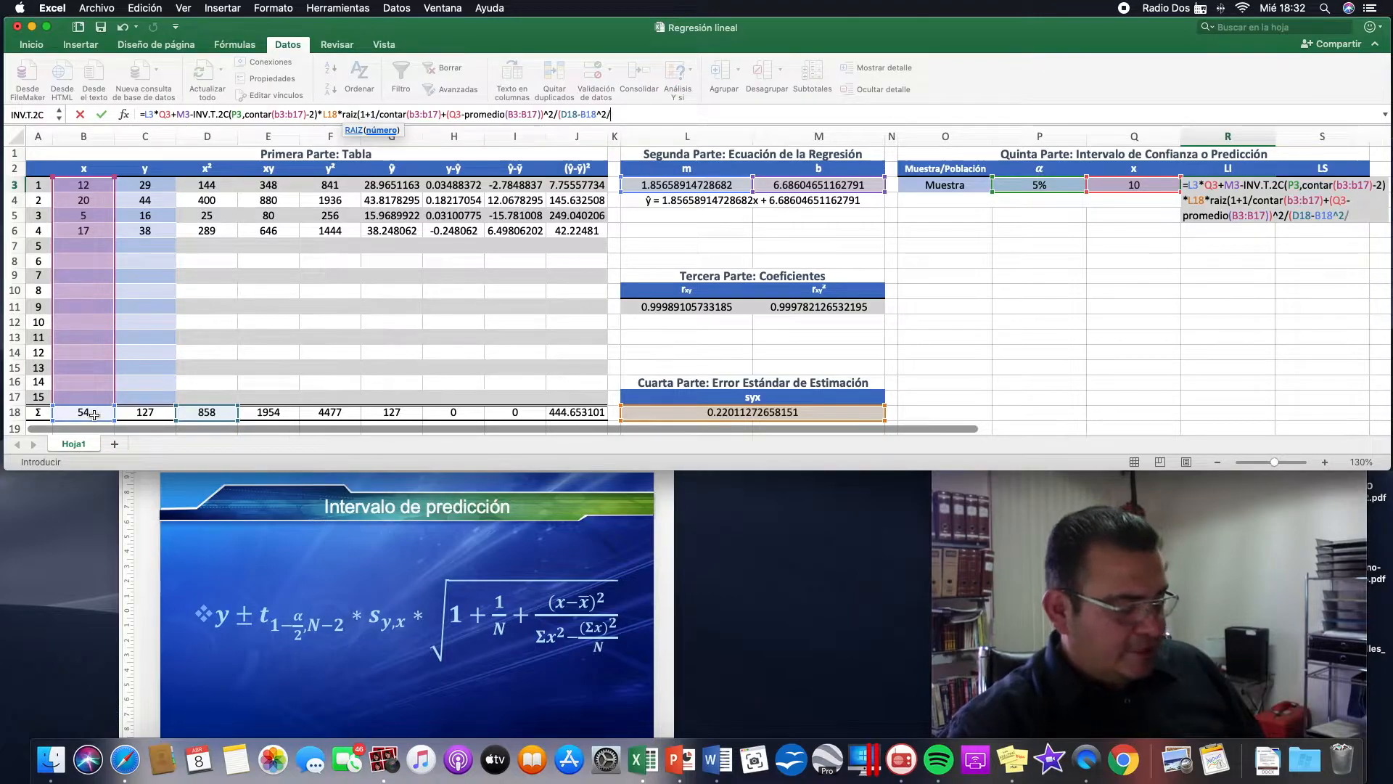
text(2))
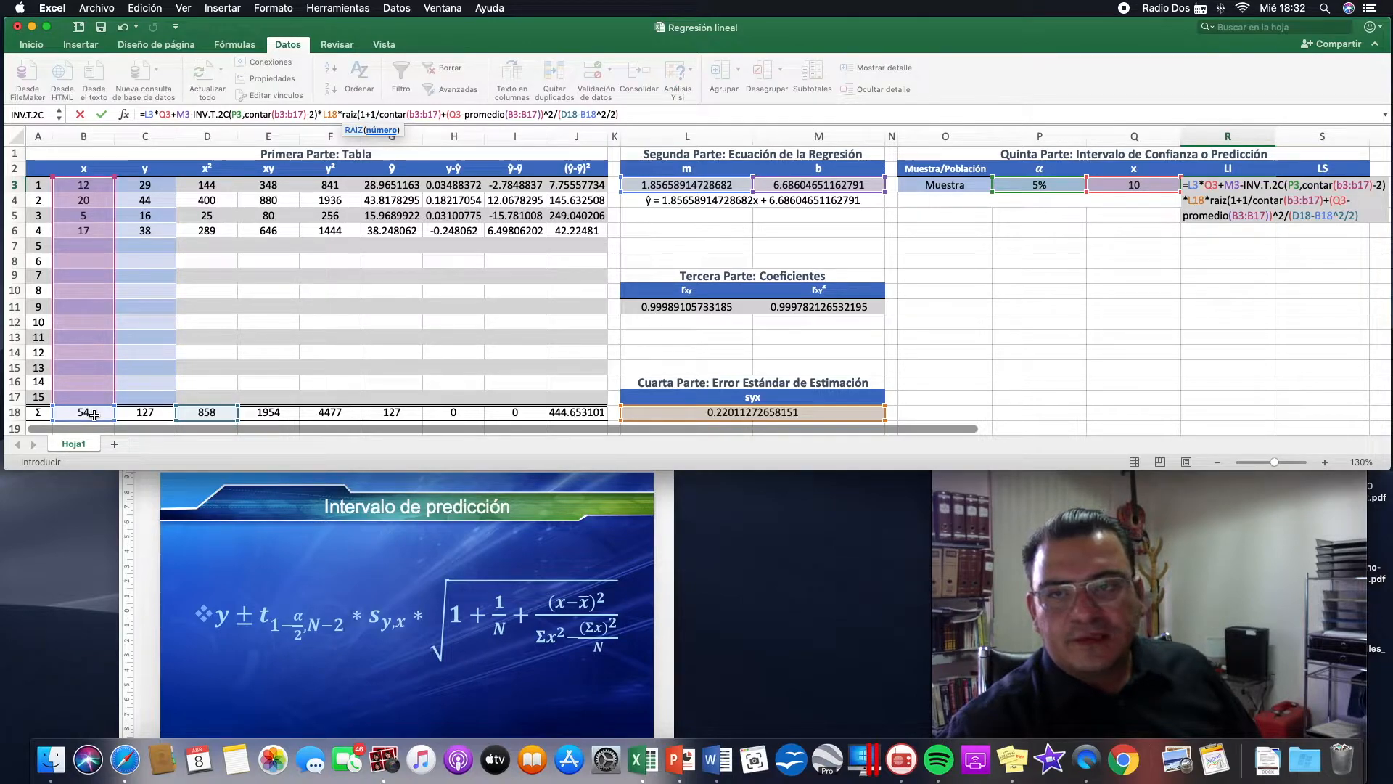
text())
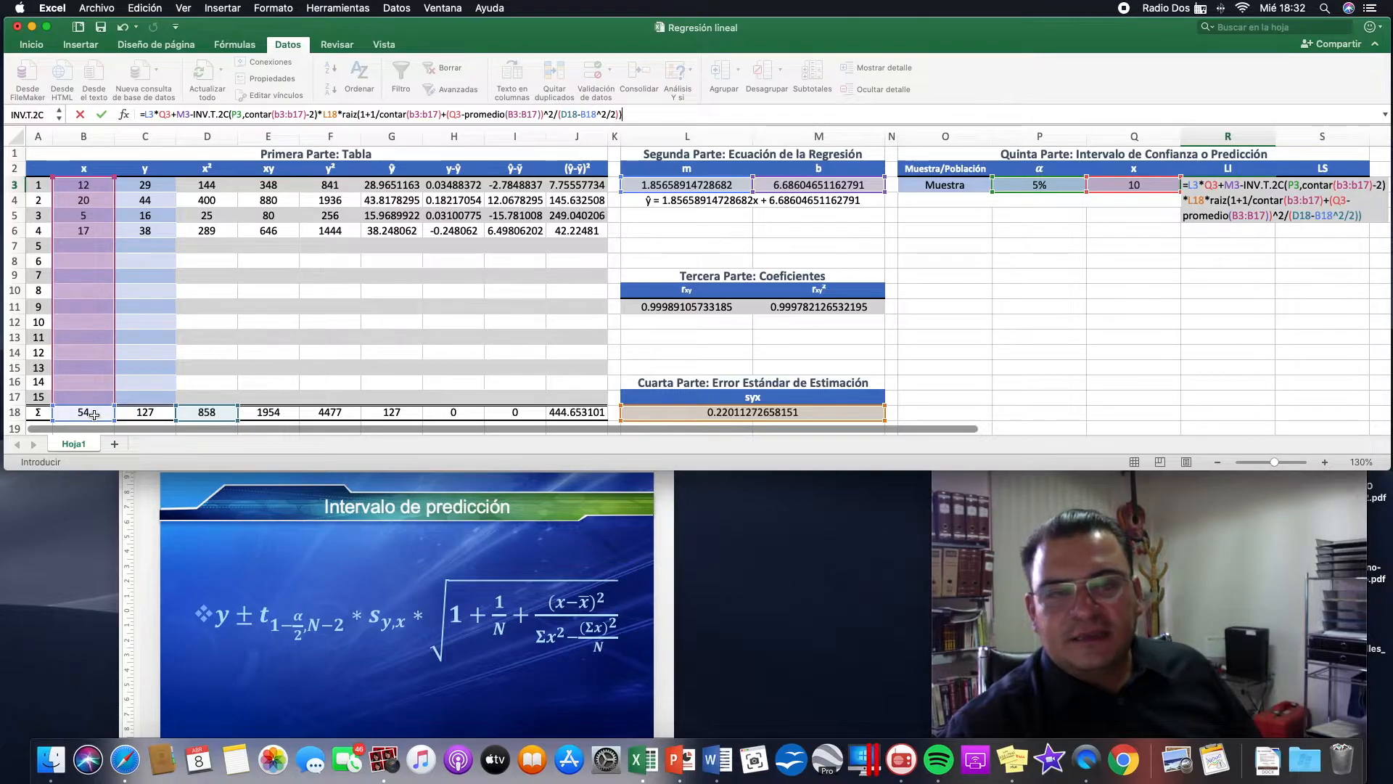
key(Return)
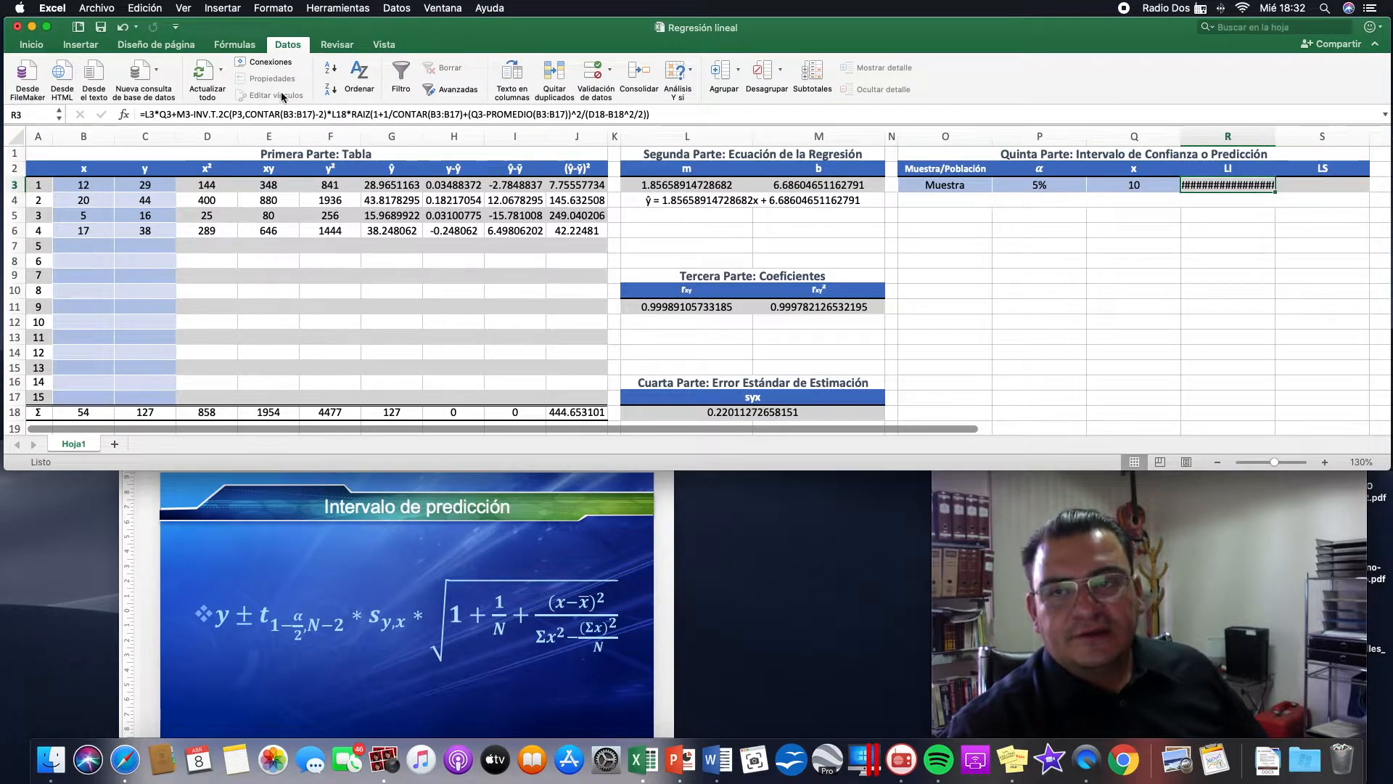
Reduce the number of decimals shown in R3 so the lower limit fits the column width.
click(32, 45)
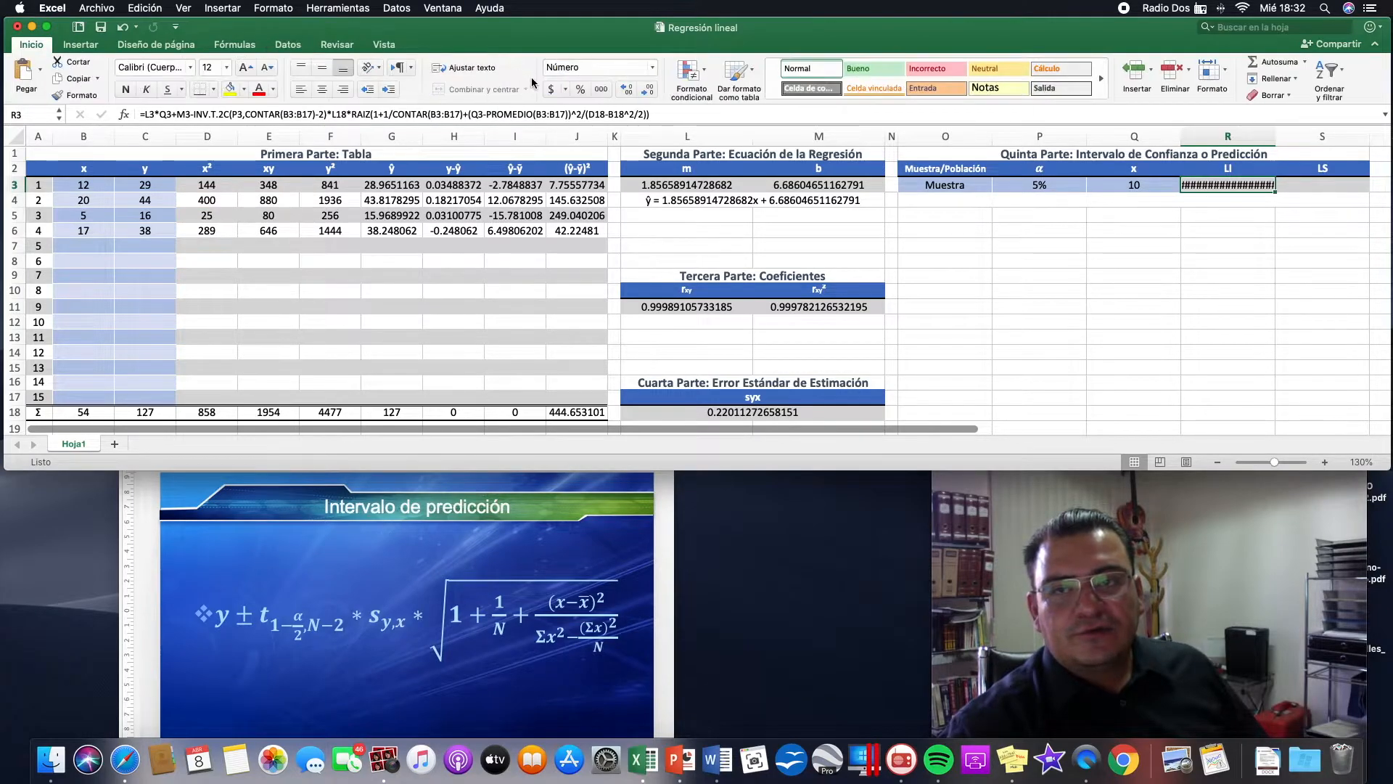
click(644, 93)
click(643, 92)
click(643, 93)
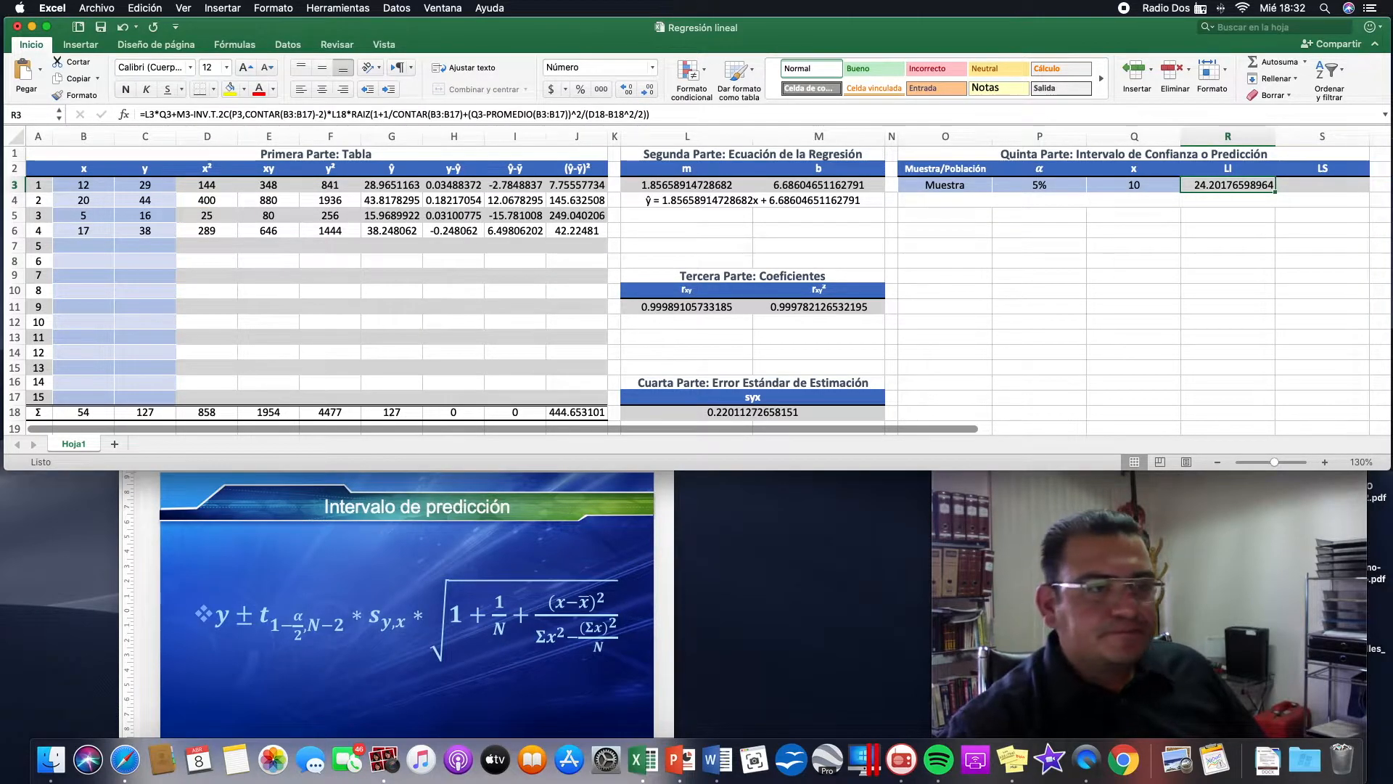
Review the lower limit value in R3 and its formula against the prediction interval equation on the slide.
click(1240, 219)
click(1238, 190)
click(1216, 201)
click(1219, 185)
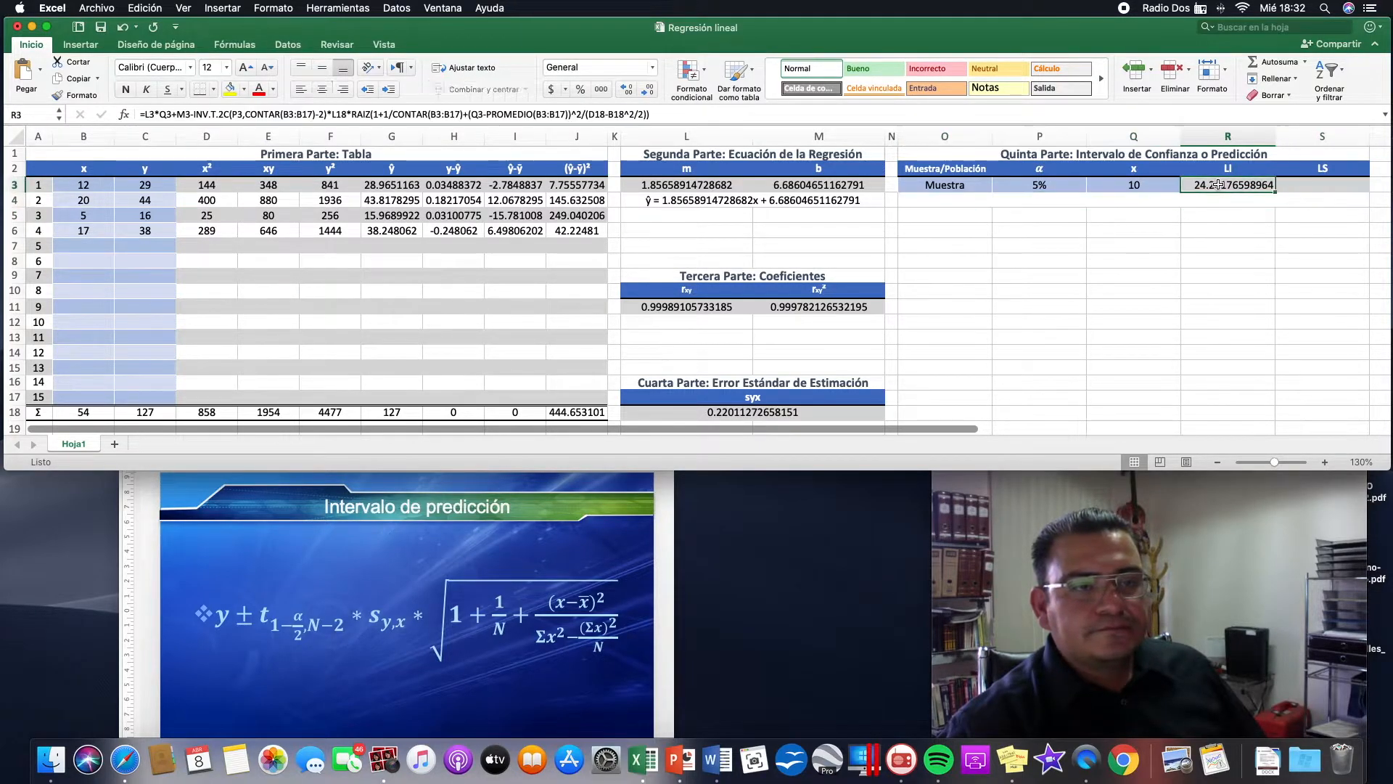
click(141, 114)
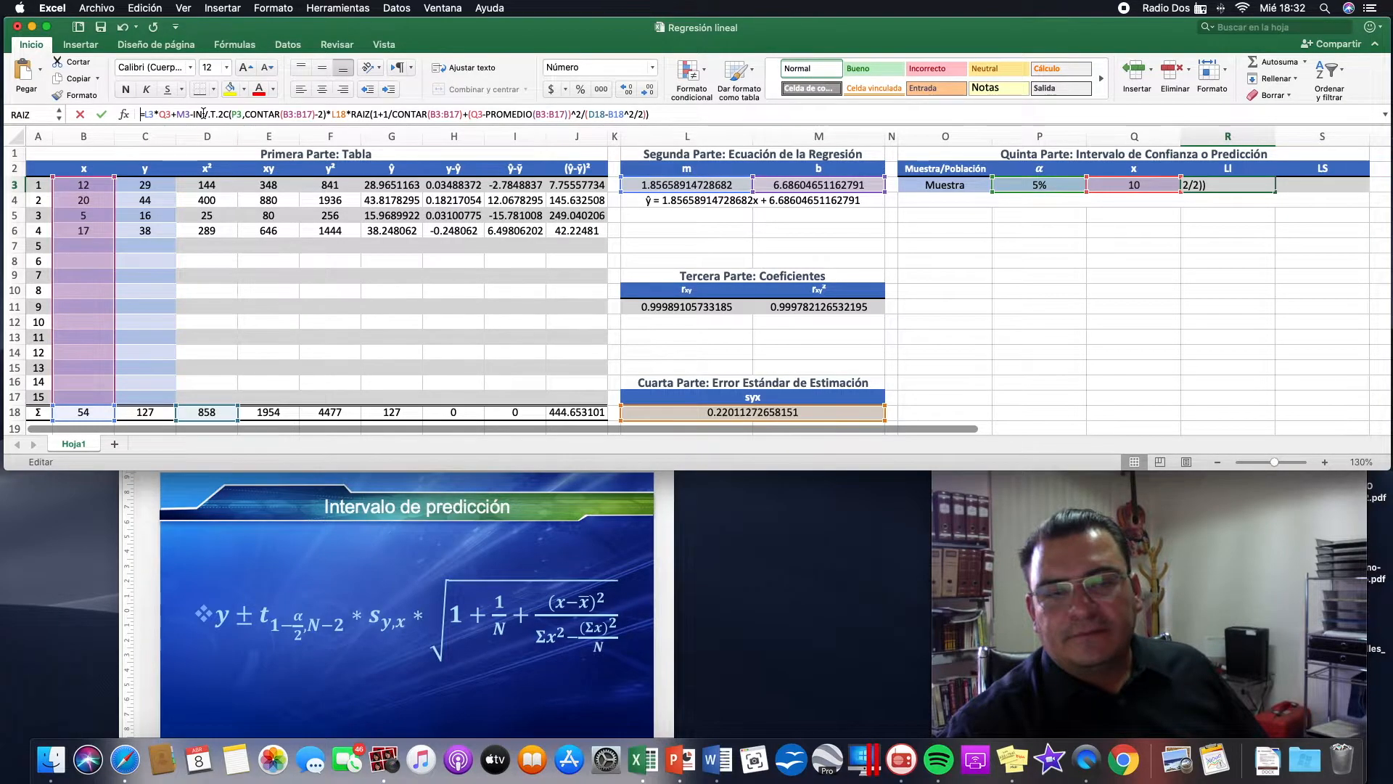
key(Return)
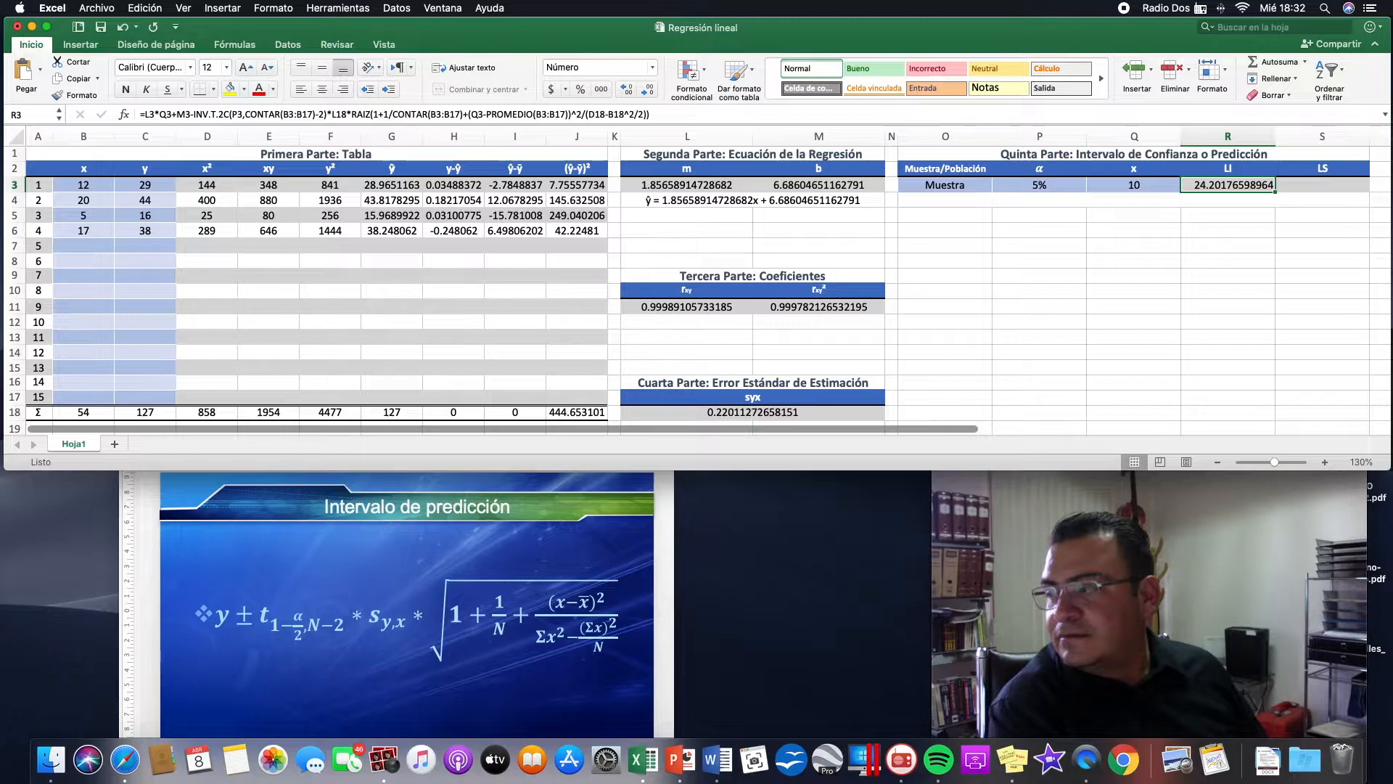
scroll(1089, 261, left, 1)
click(1198, 261)
click(1241, 185)
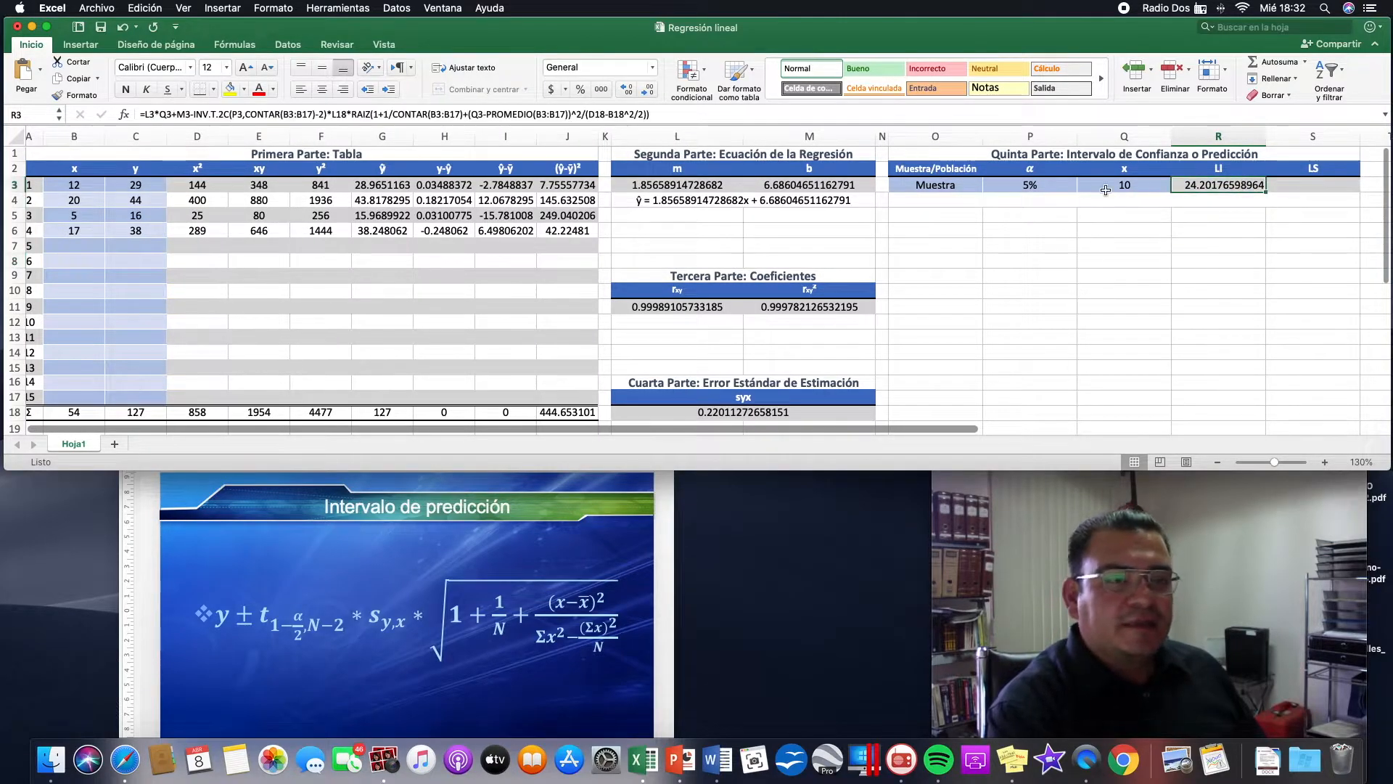
Copy the lower limit formula text from R3 into S3 unchanged and reduce S3's decimals so the value fits.
scroll(1242, 184, left, 1)
drag(648, 117, 67, 113)
key(super+c)
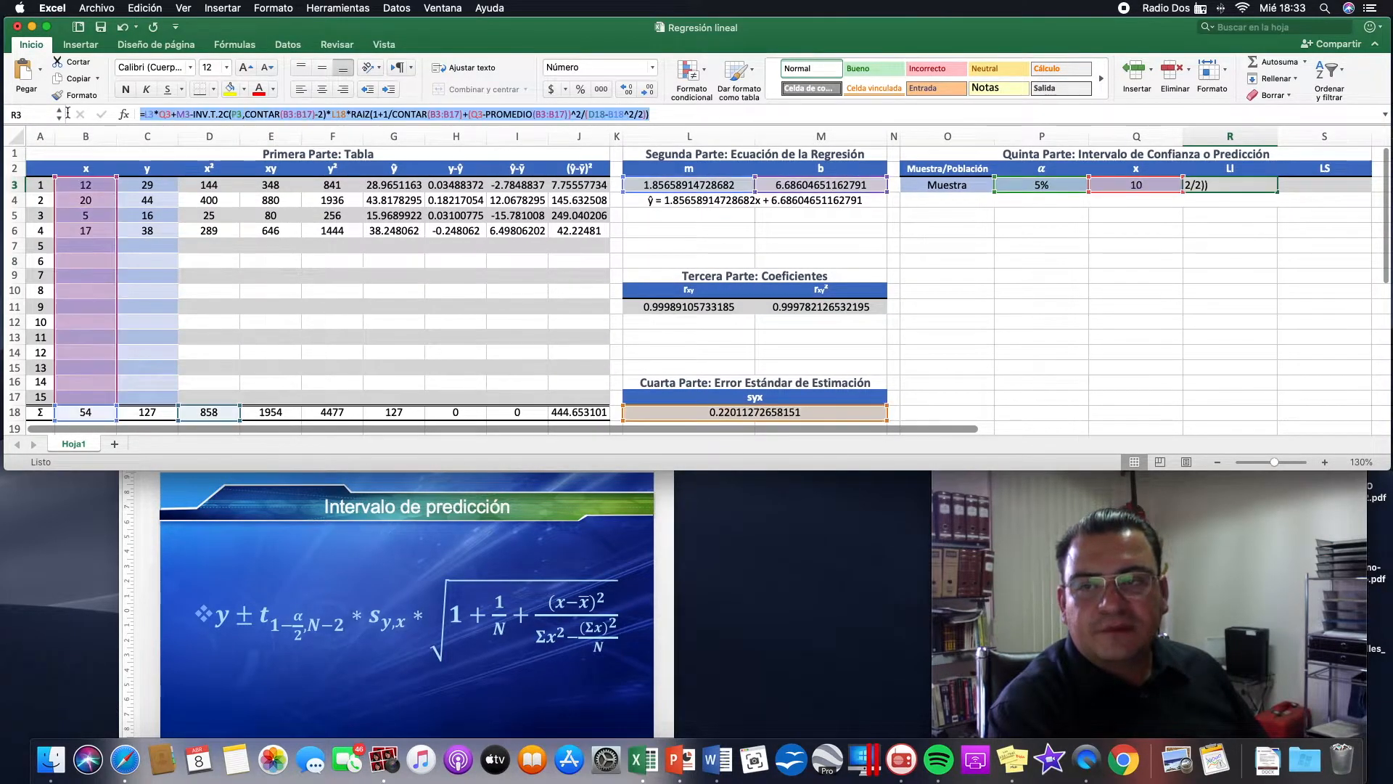
key(Return)
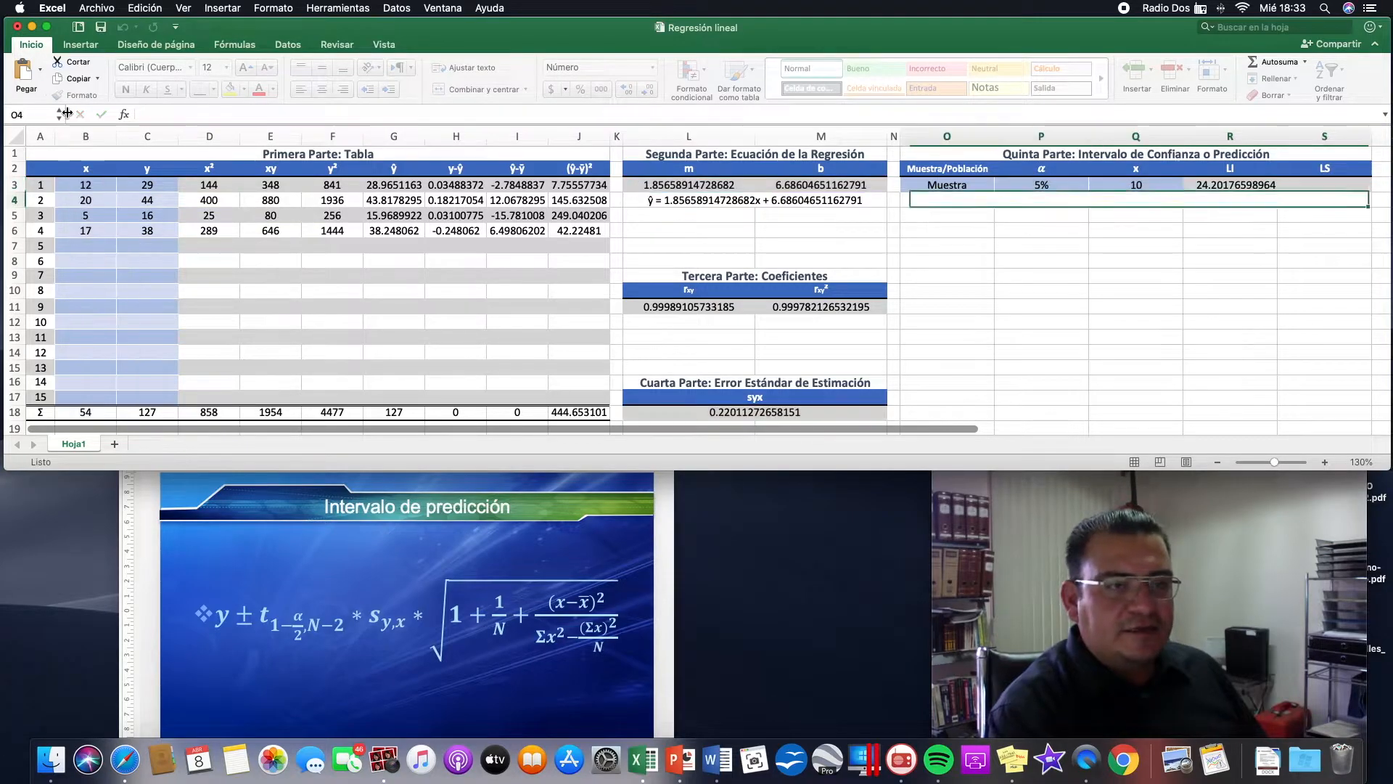
key(Up)
key(Right)
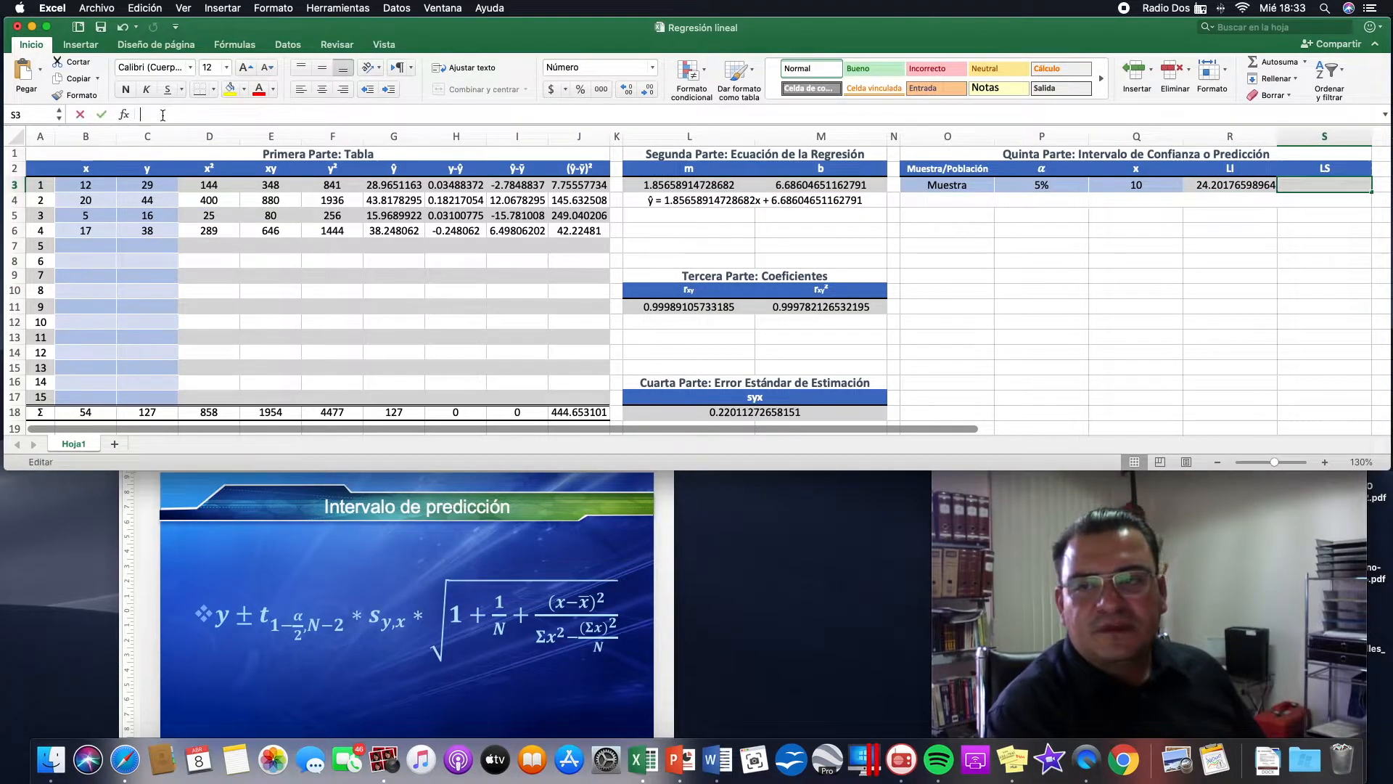
click(172, 114)
key(super+v)
key(Return)
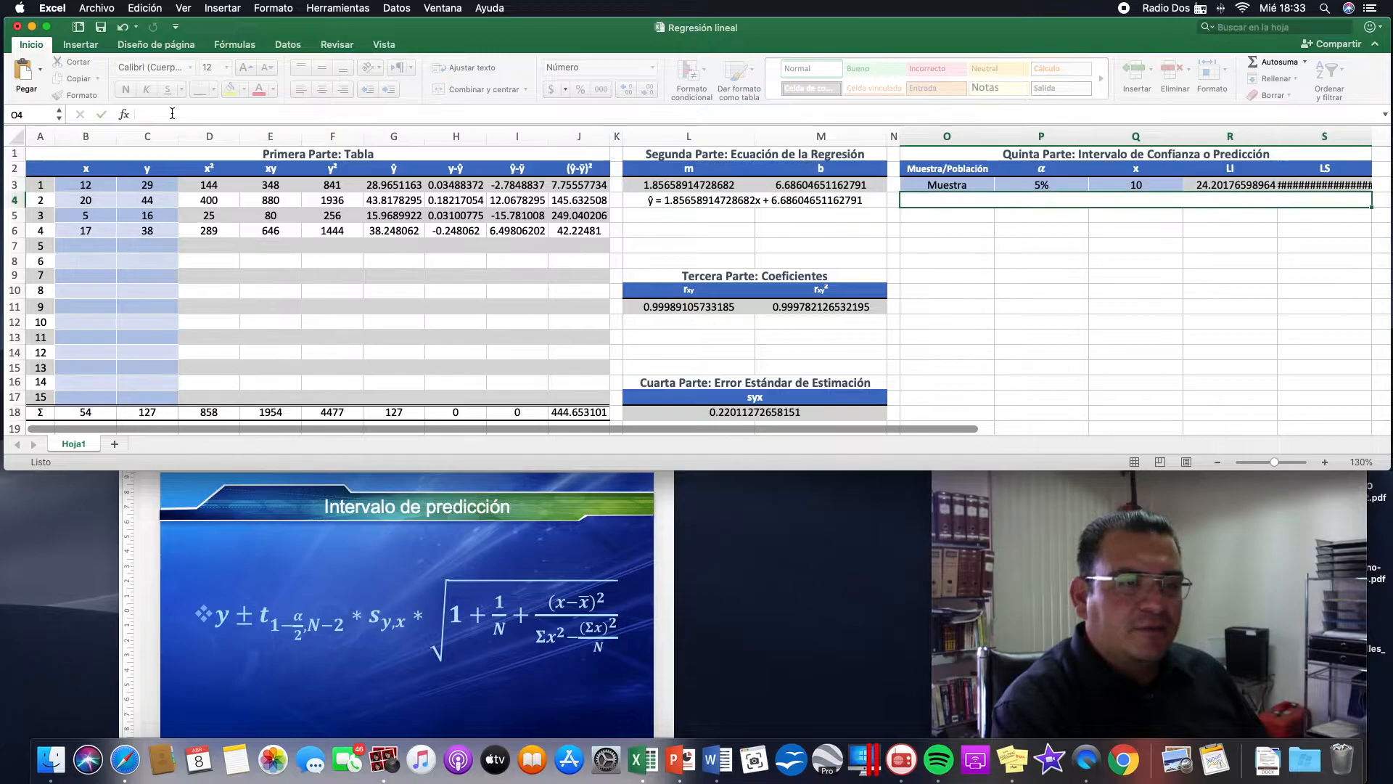
key(Up)
click(648, 89)
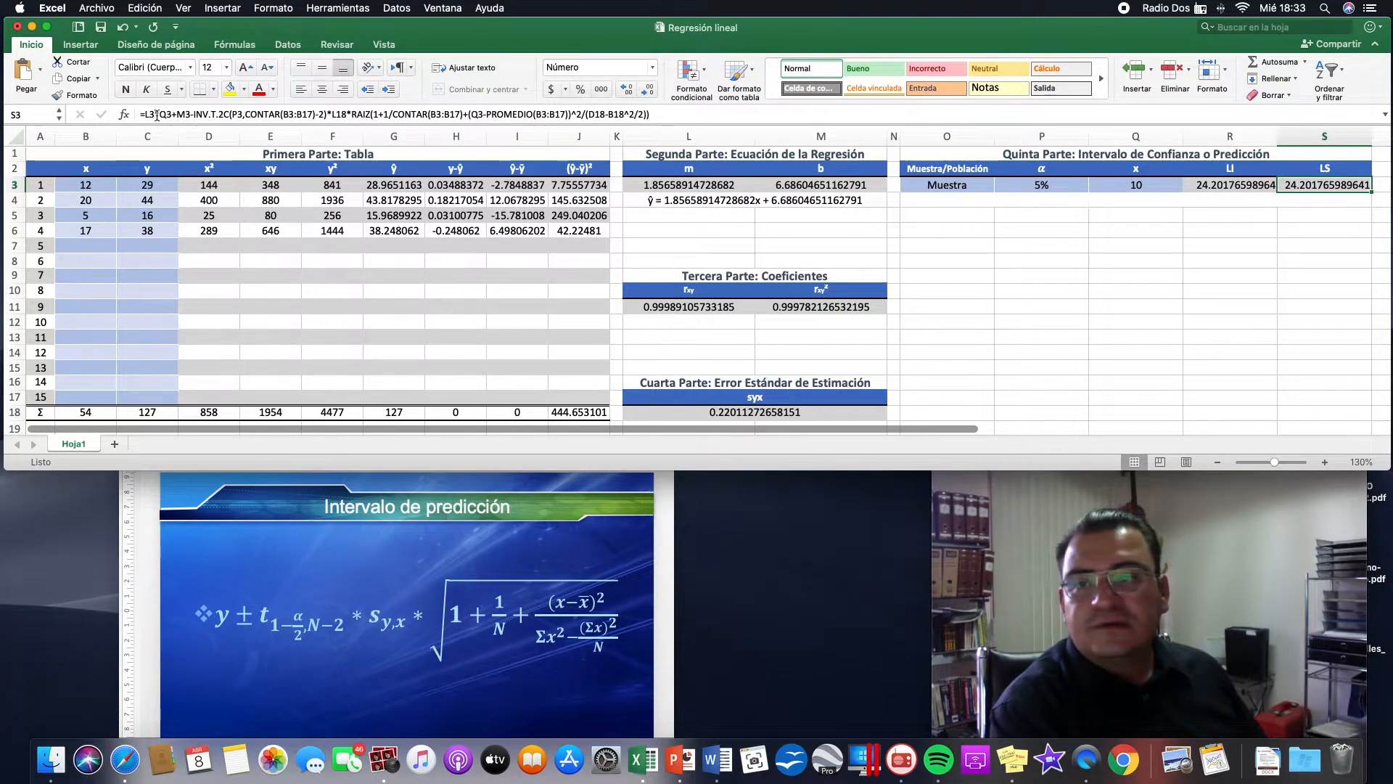
Change the minus sign before INV.T.2C to a plus in the S3 formula to calculate the upper limit.
click(195, 114)
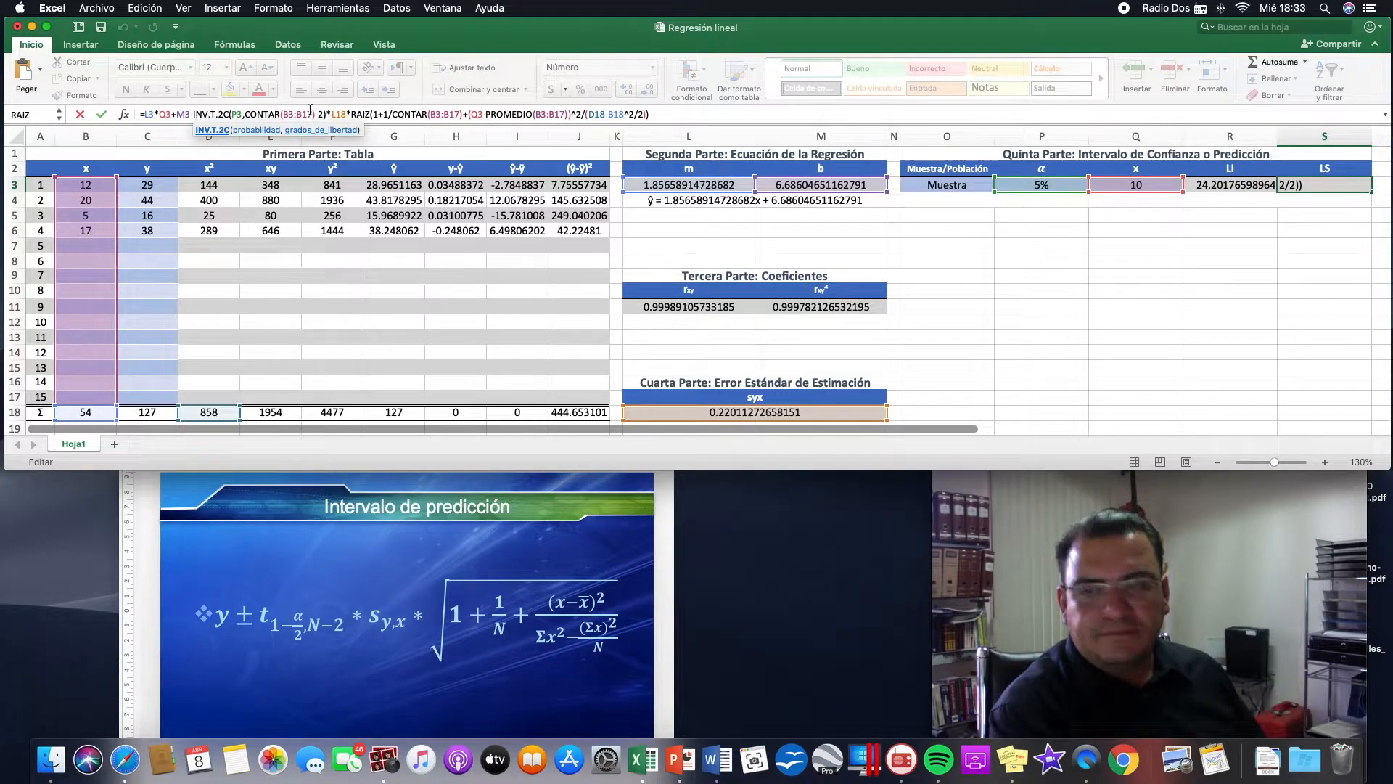
key(BackSpace)
text(+)
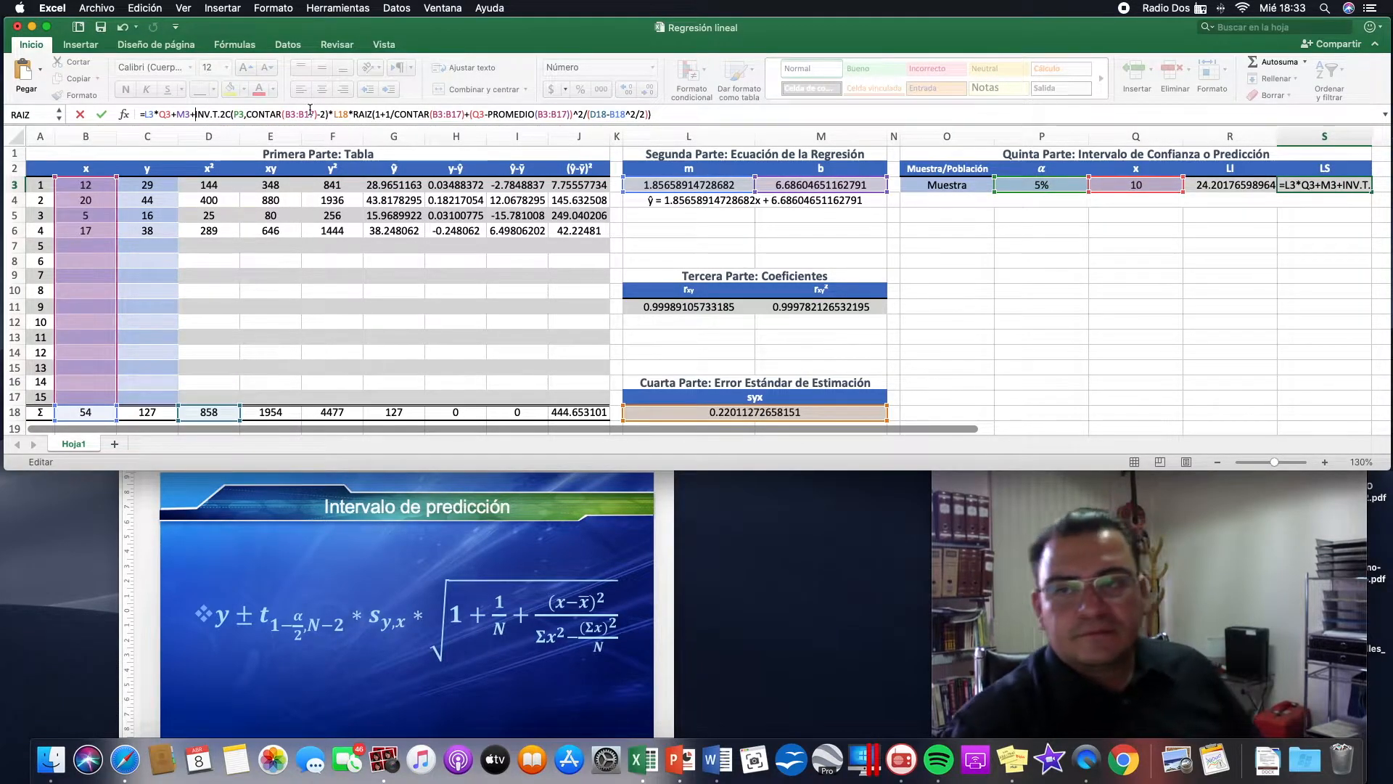
key(Return)
key(Up)
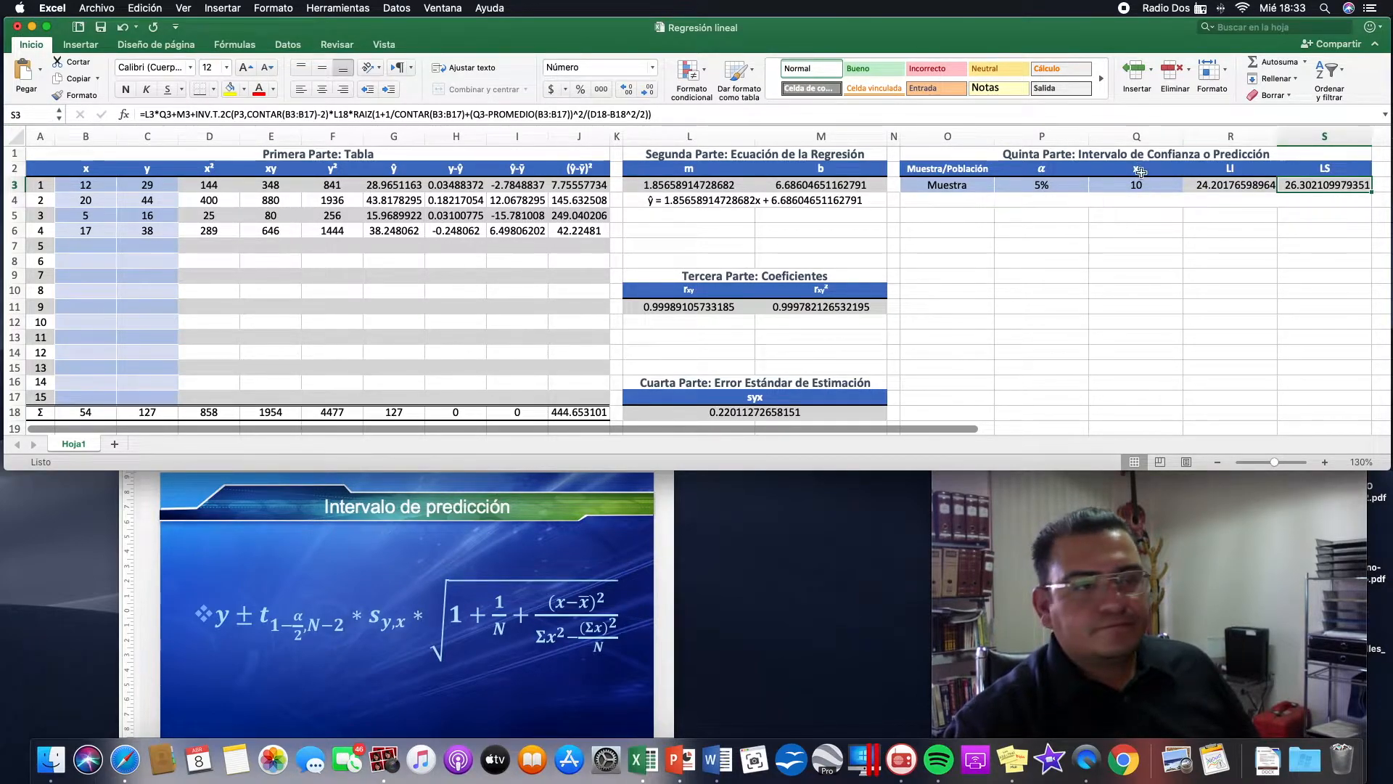
Review the lower and upper prediction limits in R3:S3.
click(1266, 202)
click(1312, 185)
drag(1259, 185, 1306, 186)
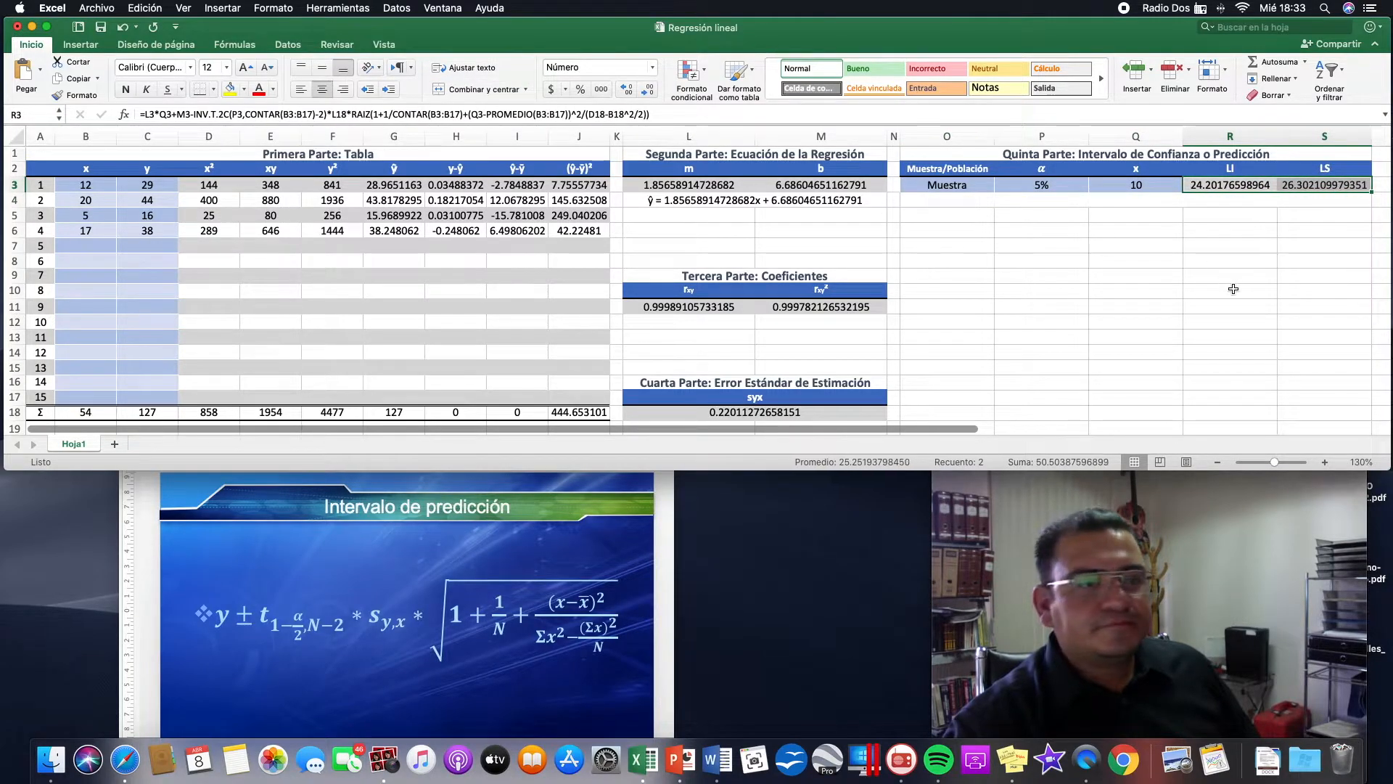
click(1230, 186)
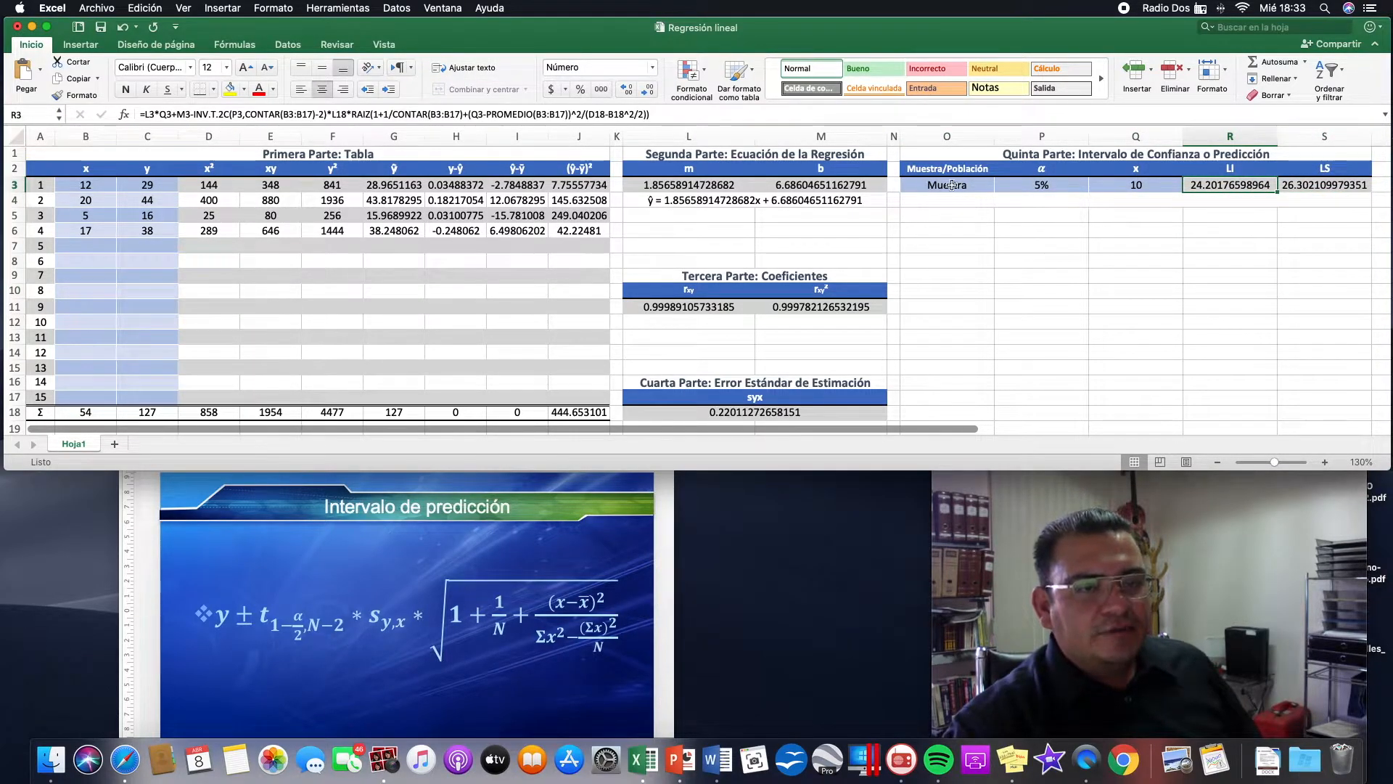
click(1241, 230)
Insert si(O3="Muestra", at the start of the R3 formula, making the existing expression its value if true.
click(1237, 189)
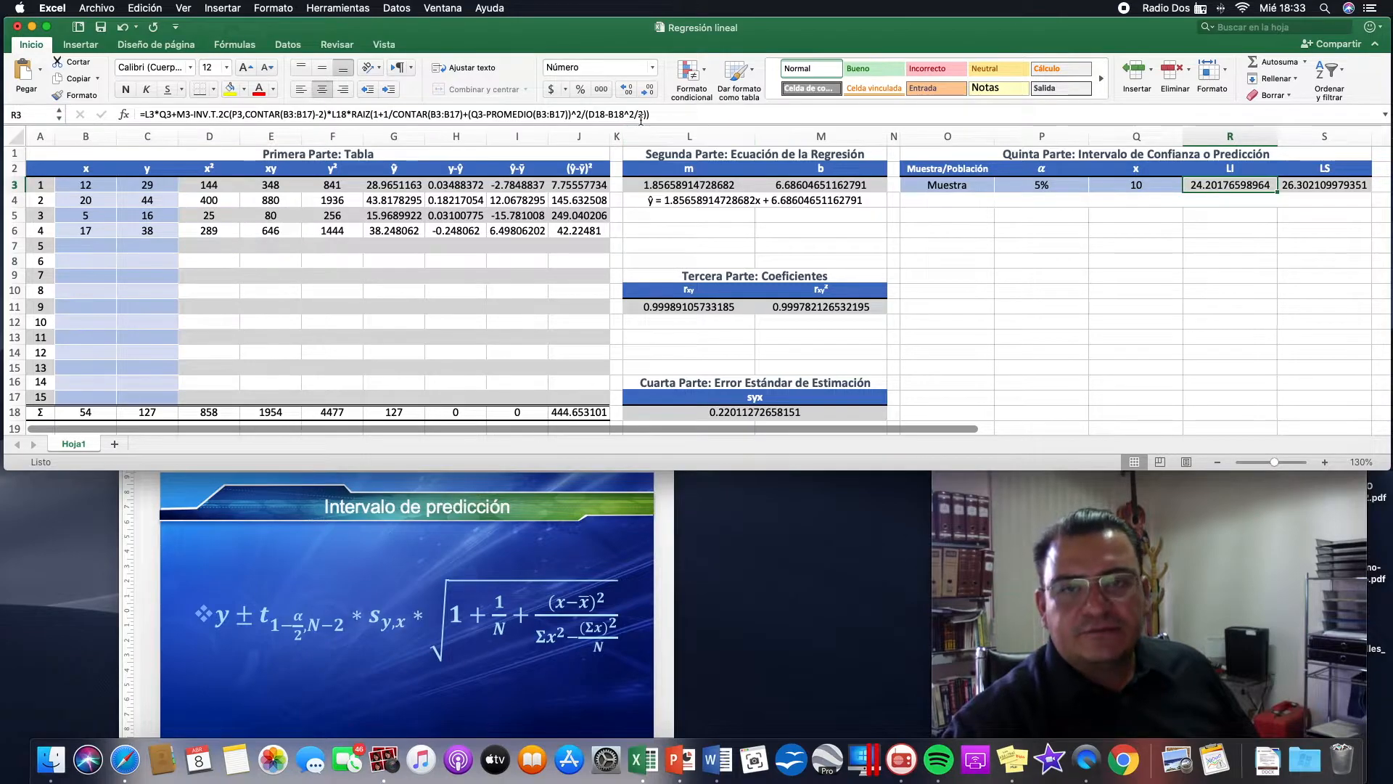
click(145, 115)
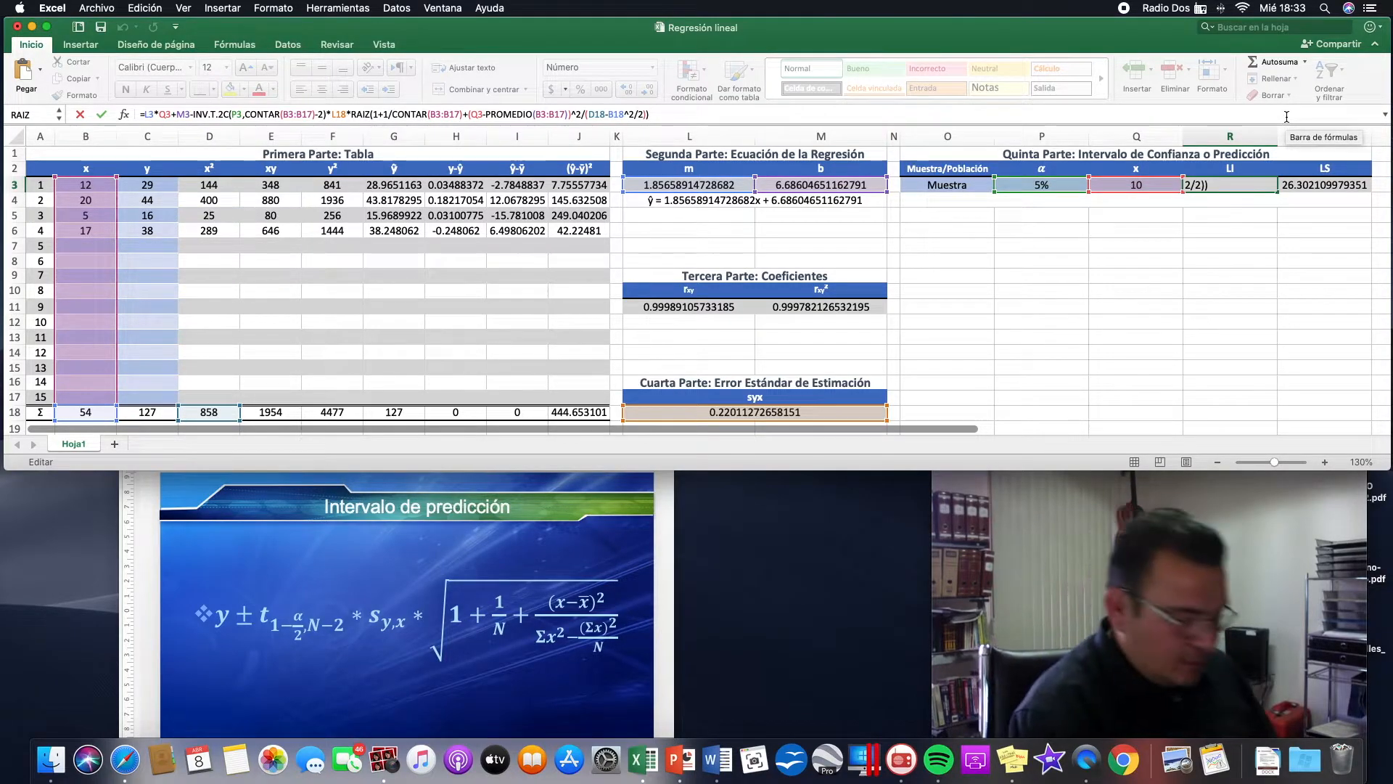
text(si()
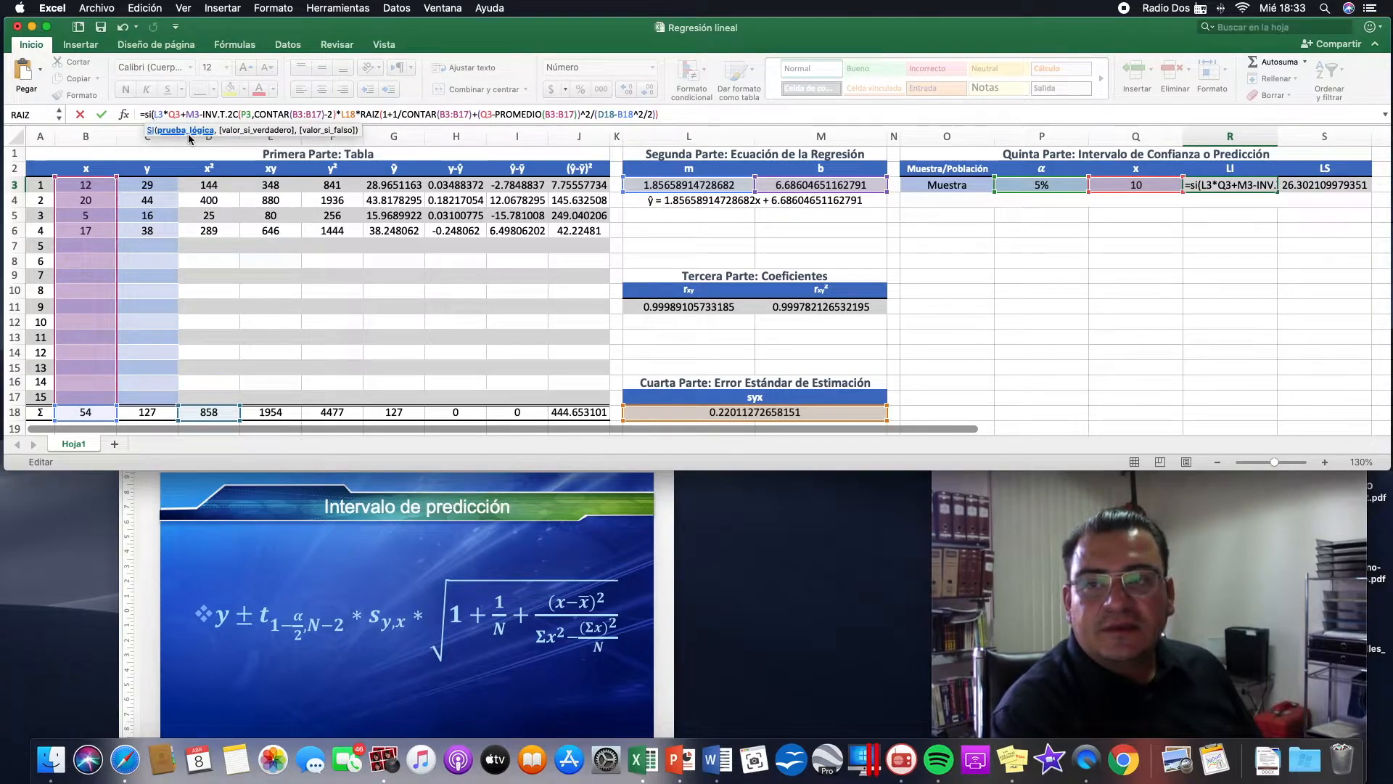
click(955, 185)
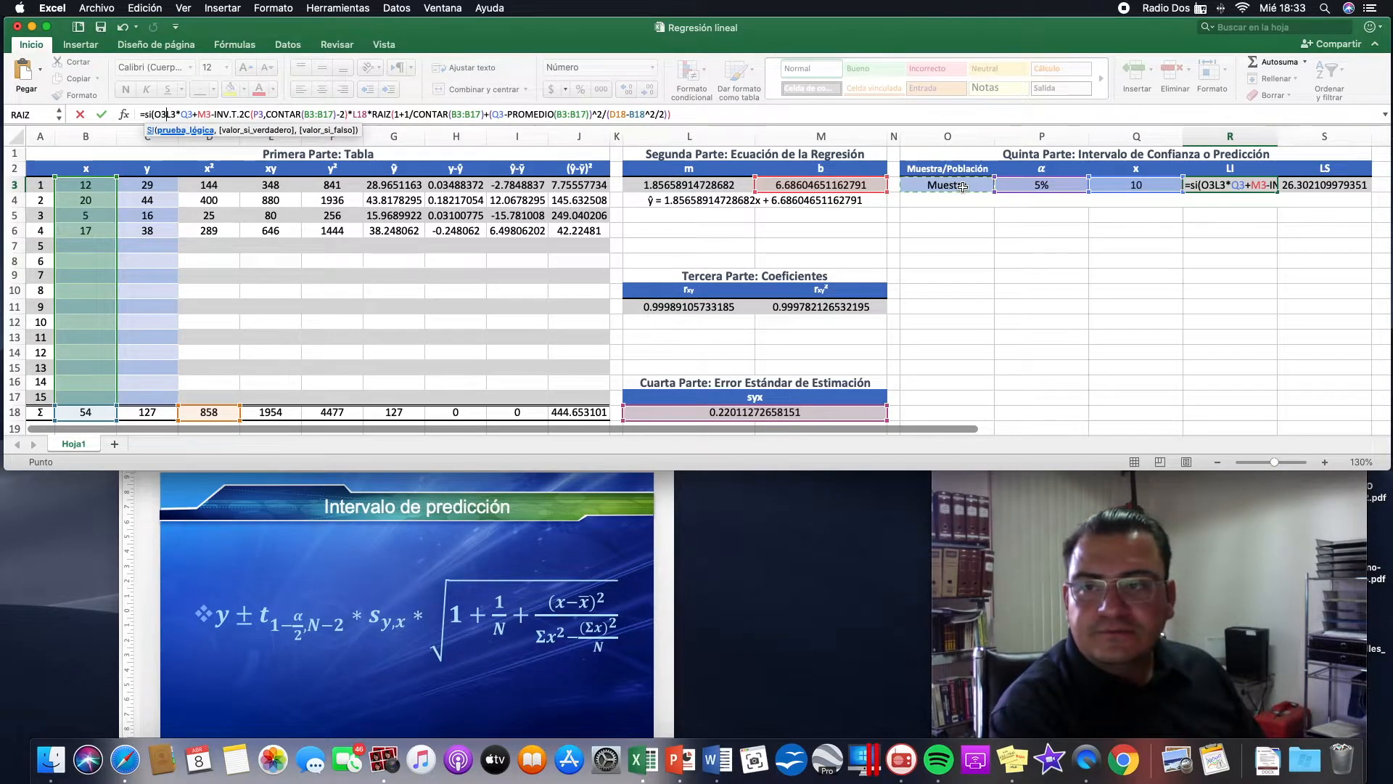
text(="Mue)
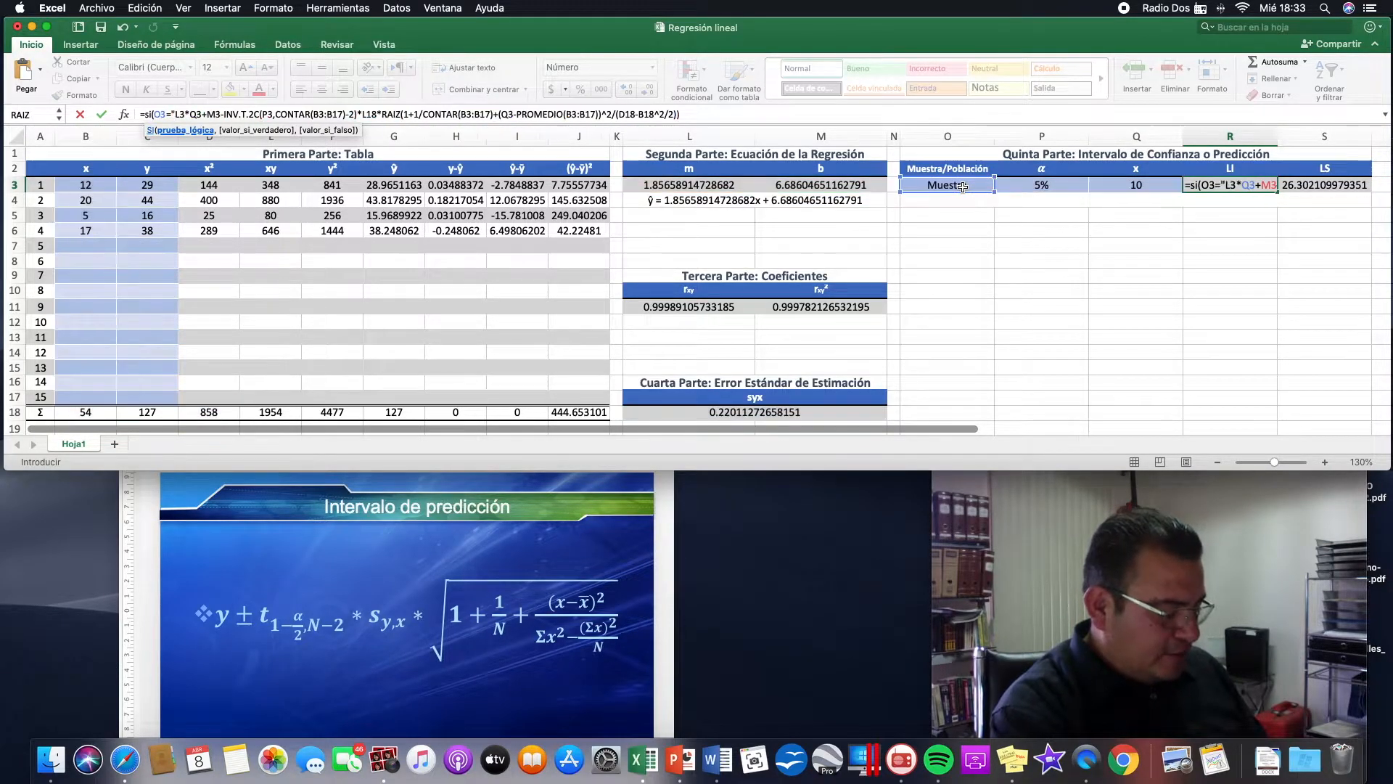
text(stra)
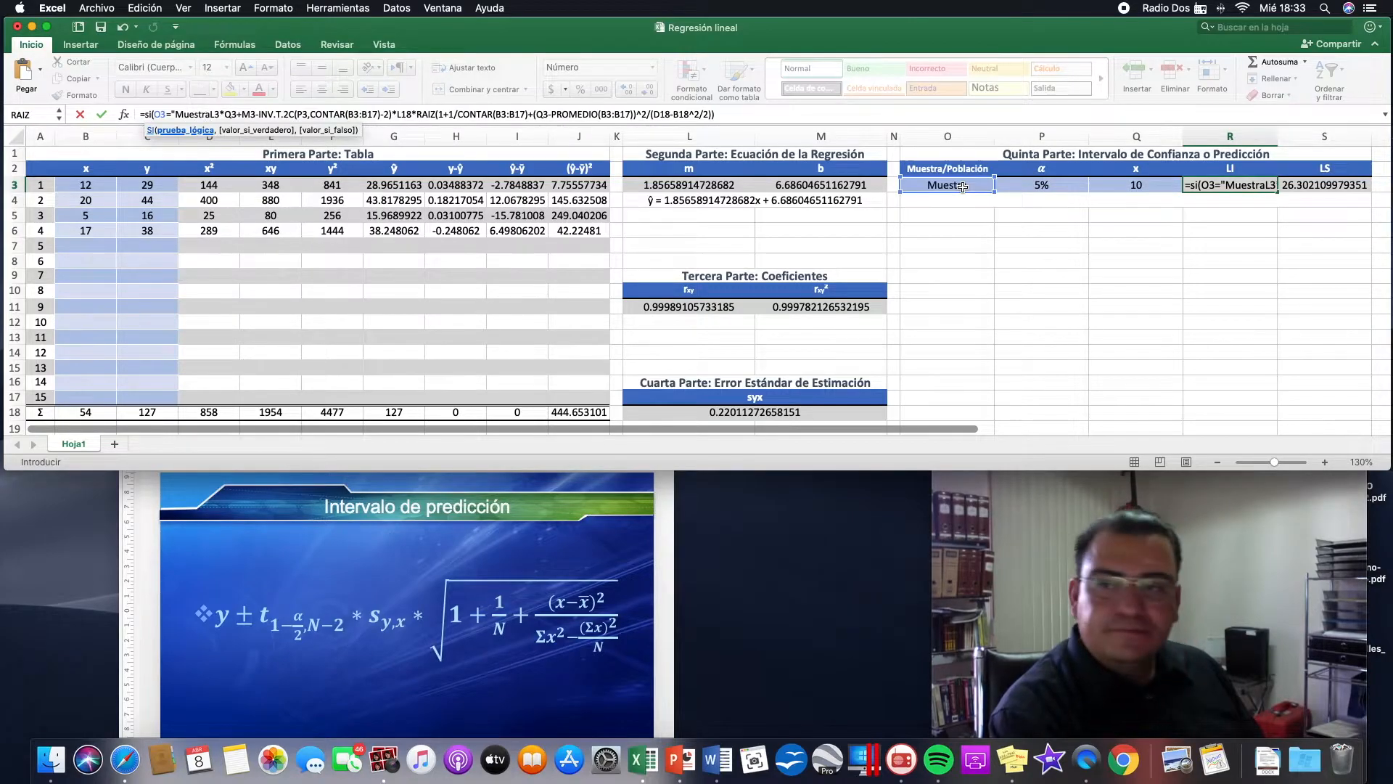
text(")
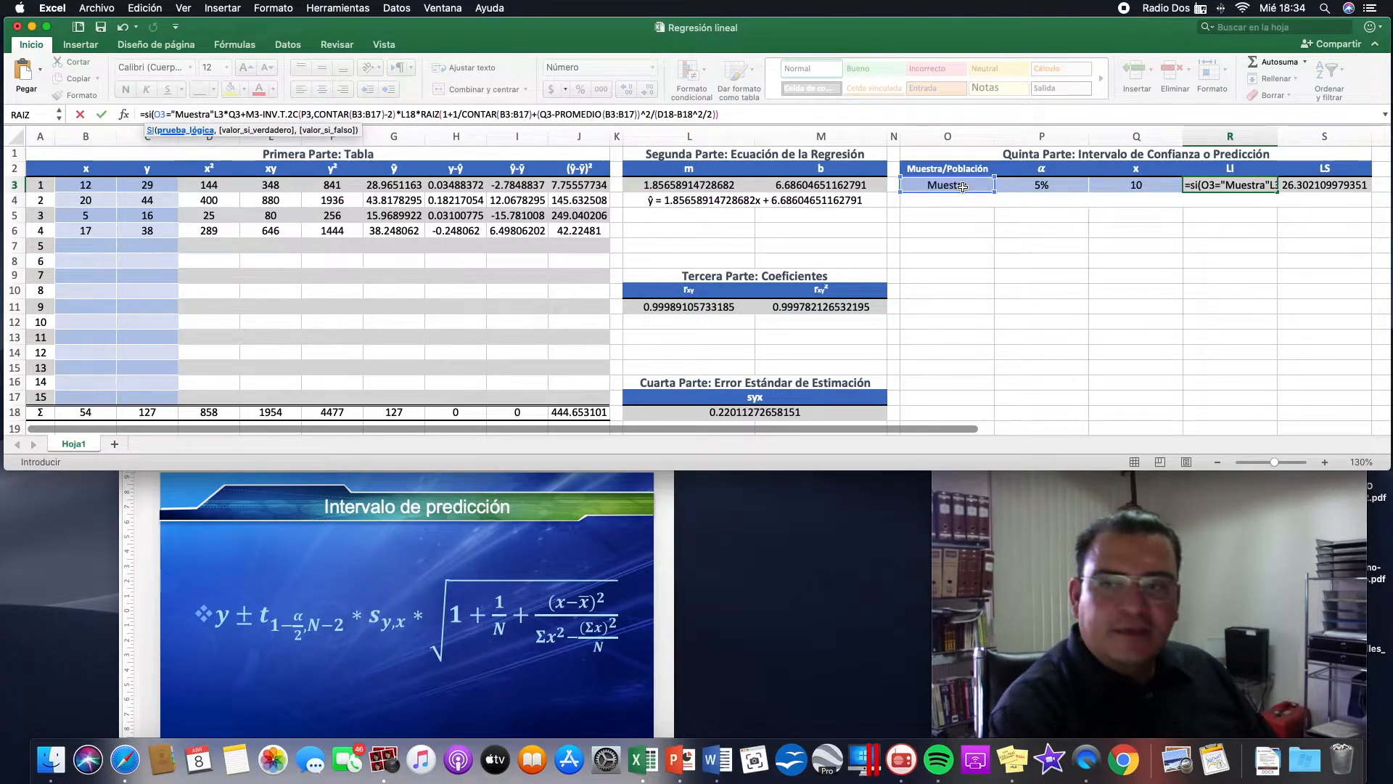
text(,)
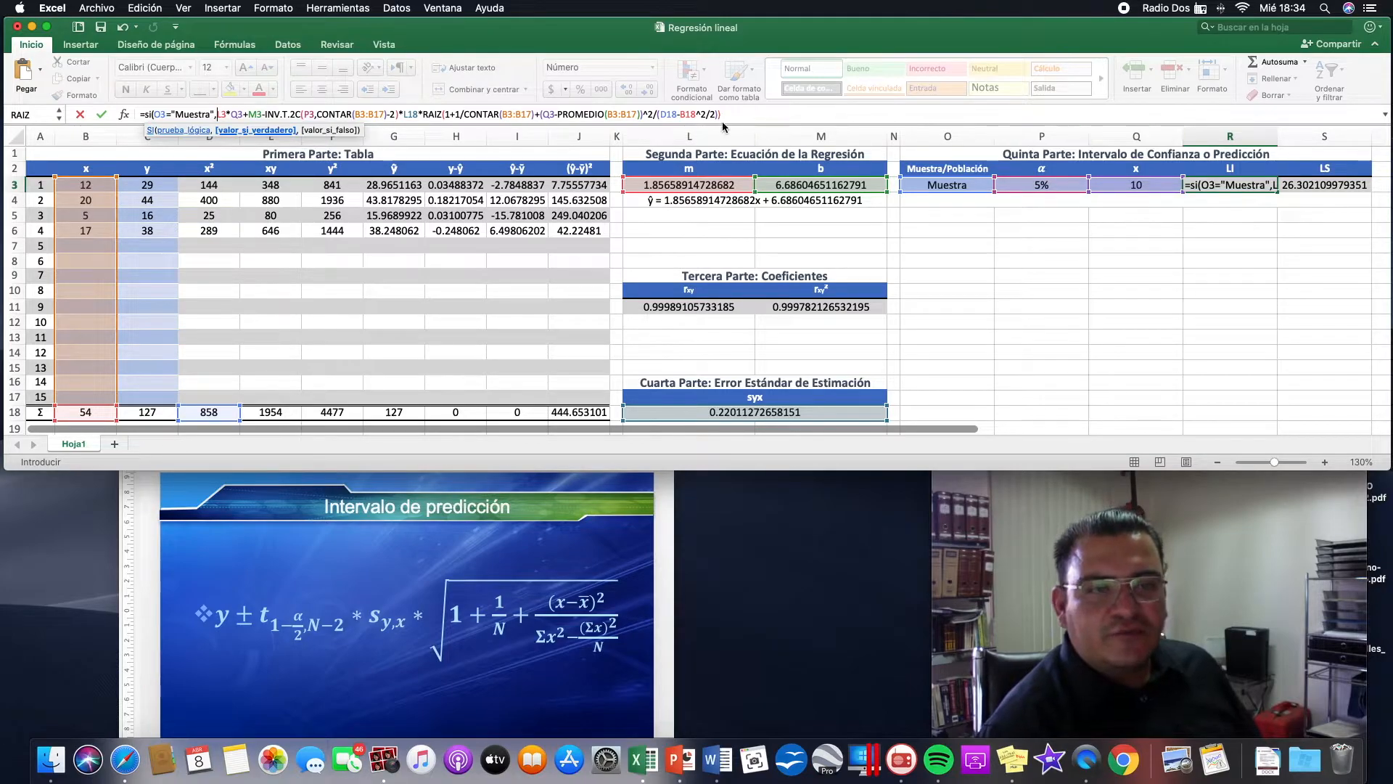
Add a copy of the whole lower limit expression as the value-if-false argument of the si function in R3.
shift+click(731, 115)
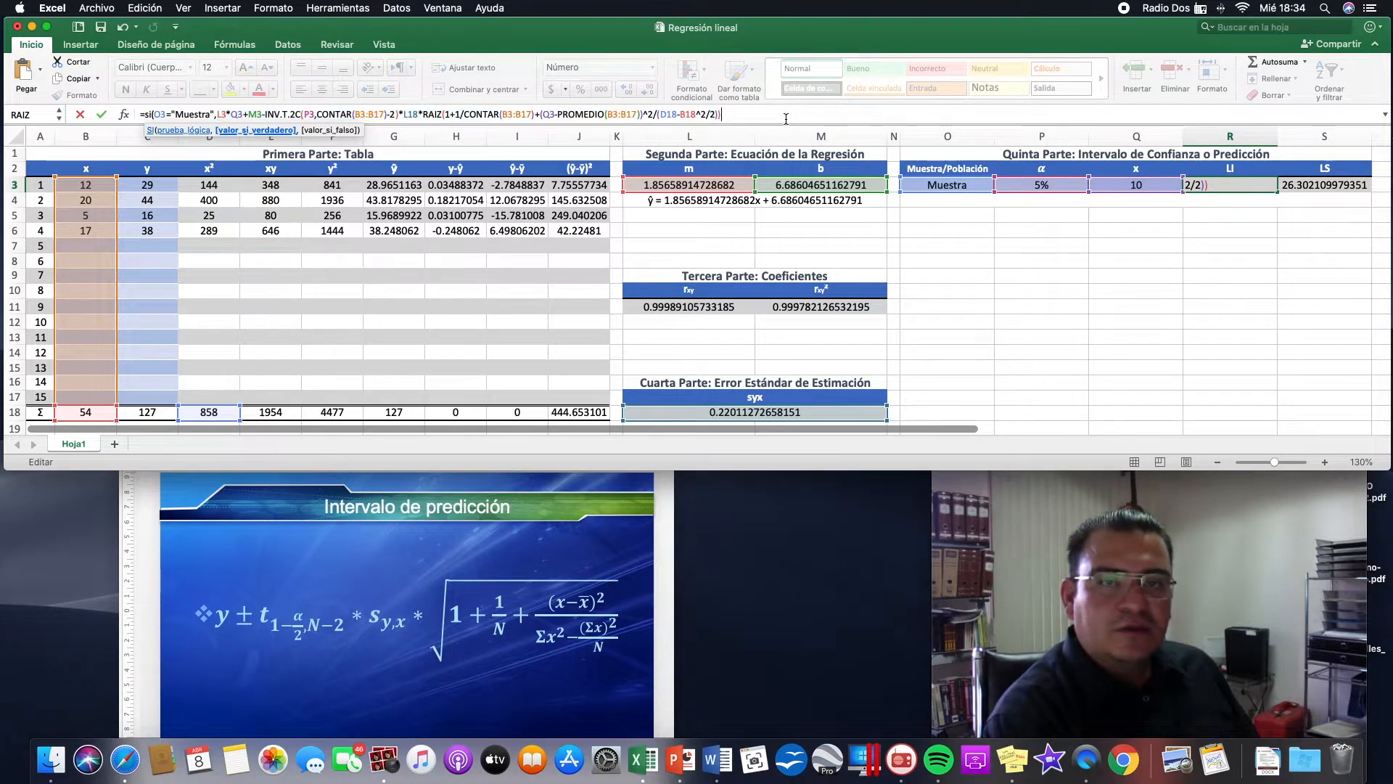
click(786, 118)
text(,)
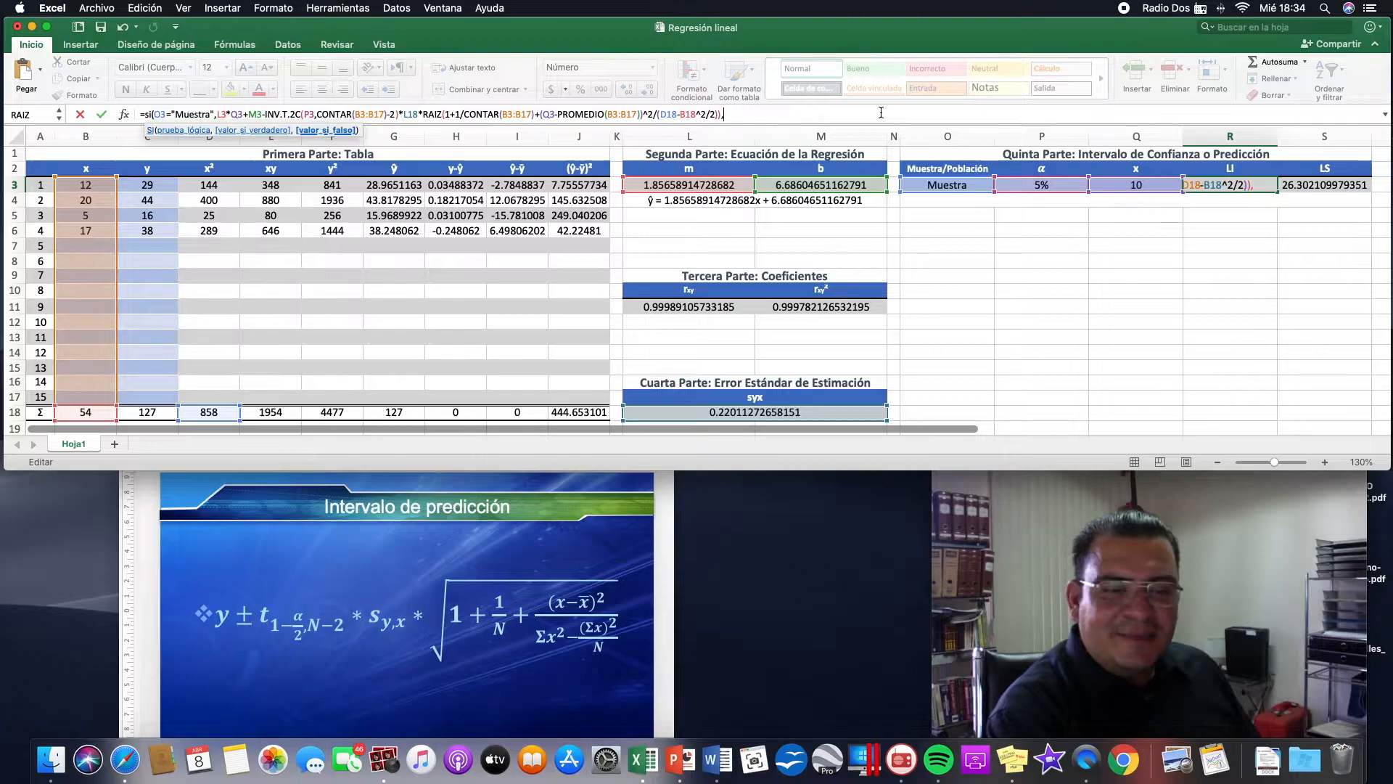
text(L3*Q3+M3-INV.T.2C(P3,CONTAR(B3:B17)-2)*L18*RAIZ(1+1/CONTAR(B3:B17)+(Q3-PROMEDIO(B3:B17))^2/(D18-B18^2/2)))
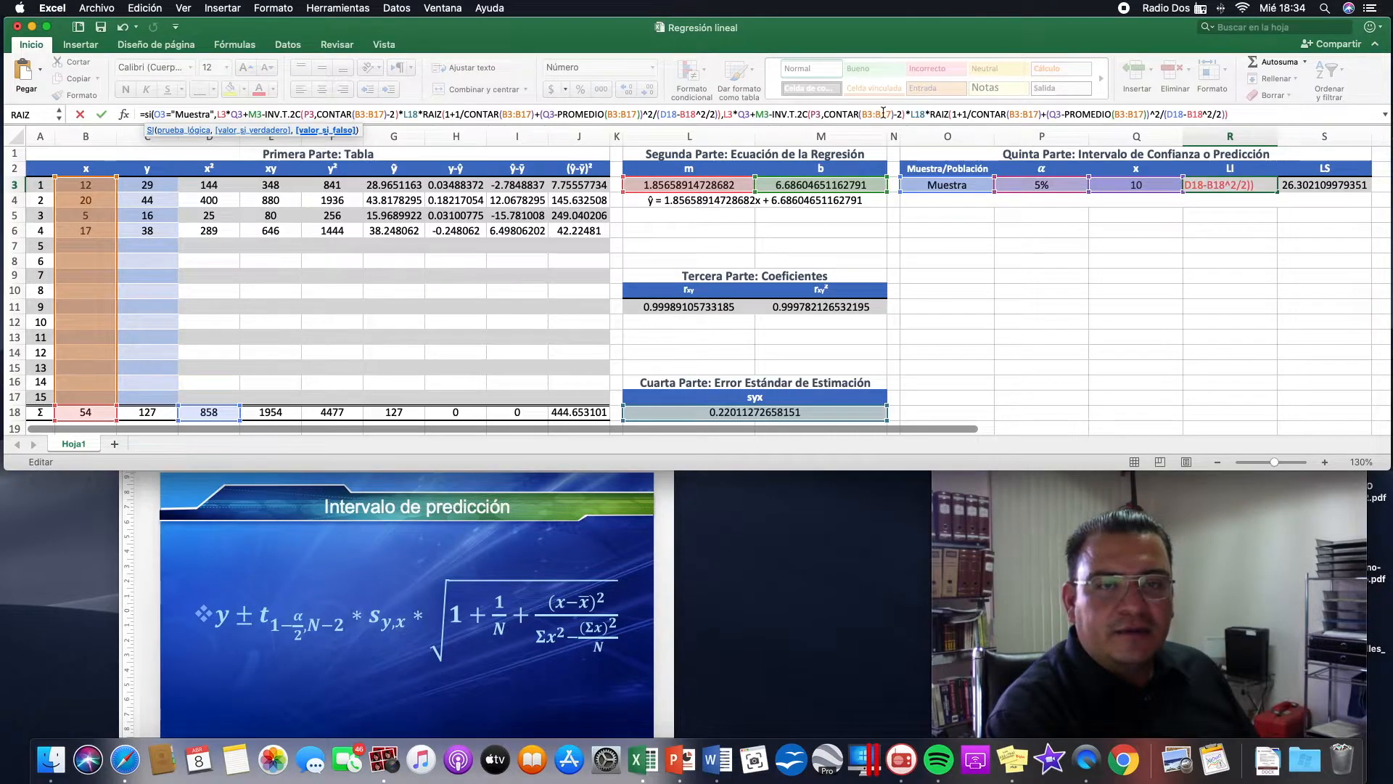
Remove the 1+ inside RAIZ in the value-if-false argument of the R3 formula and close the si function with a parenthesis.
click(963, 115)
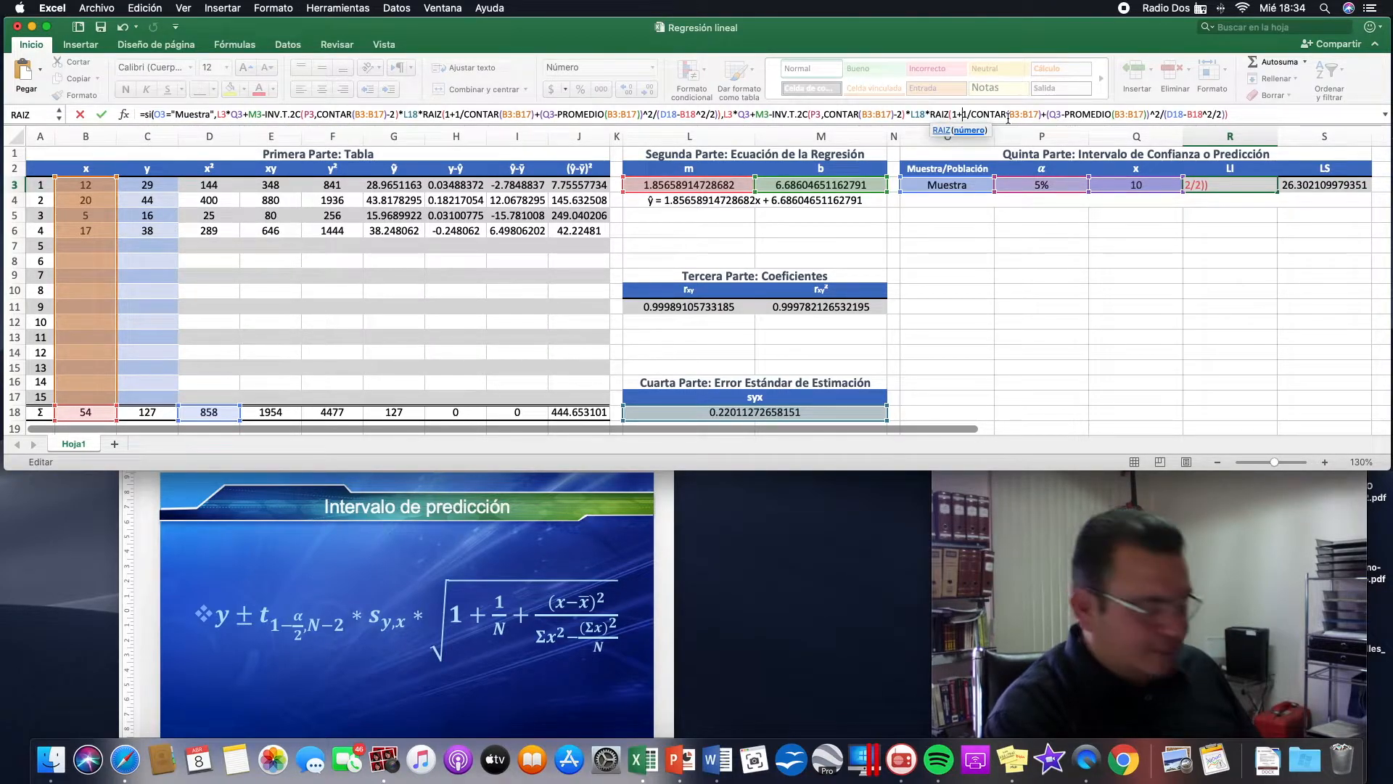
key(BackSpace)
key(BackSpace)
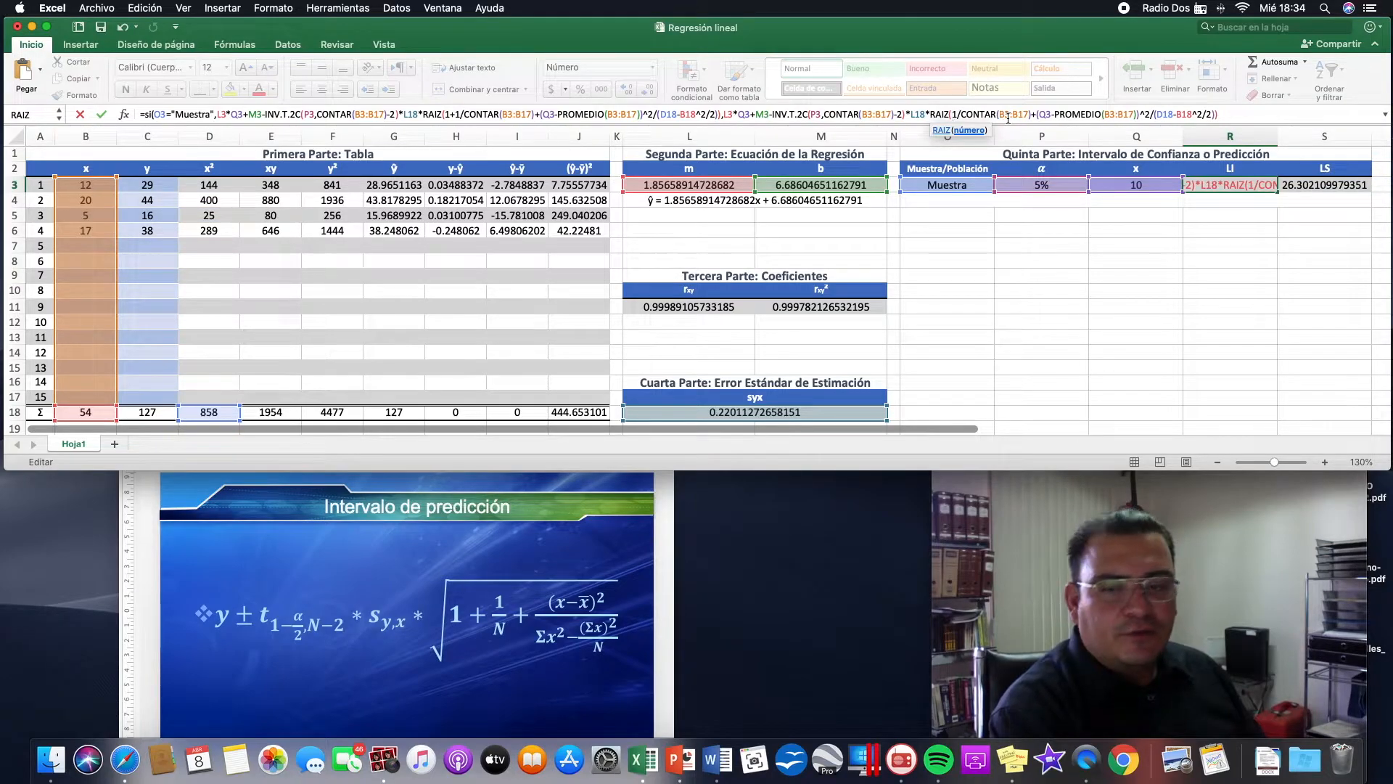
click(1261, 118)
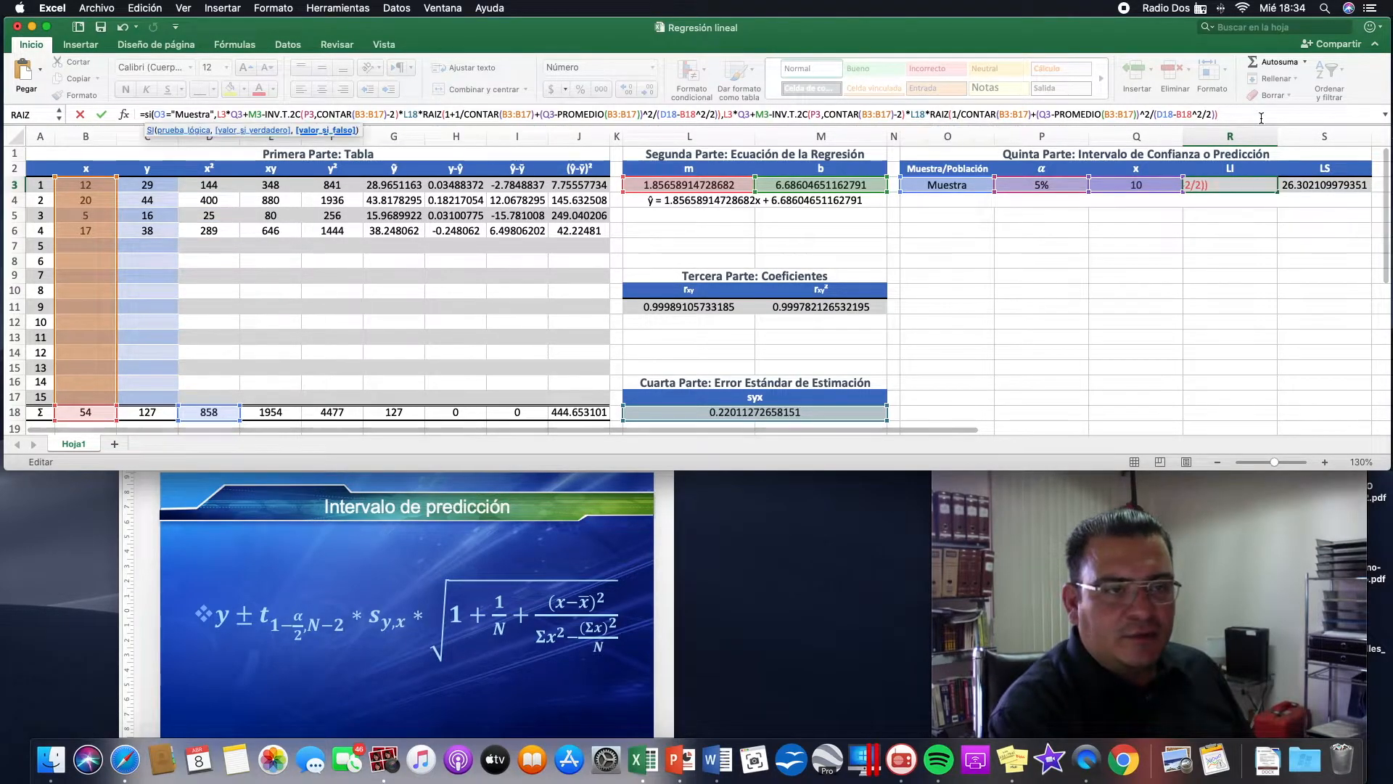
text())
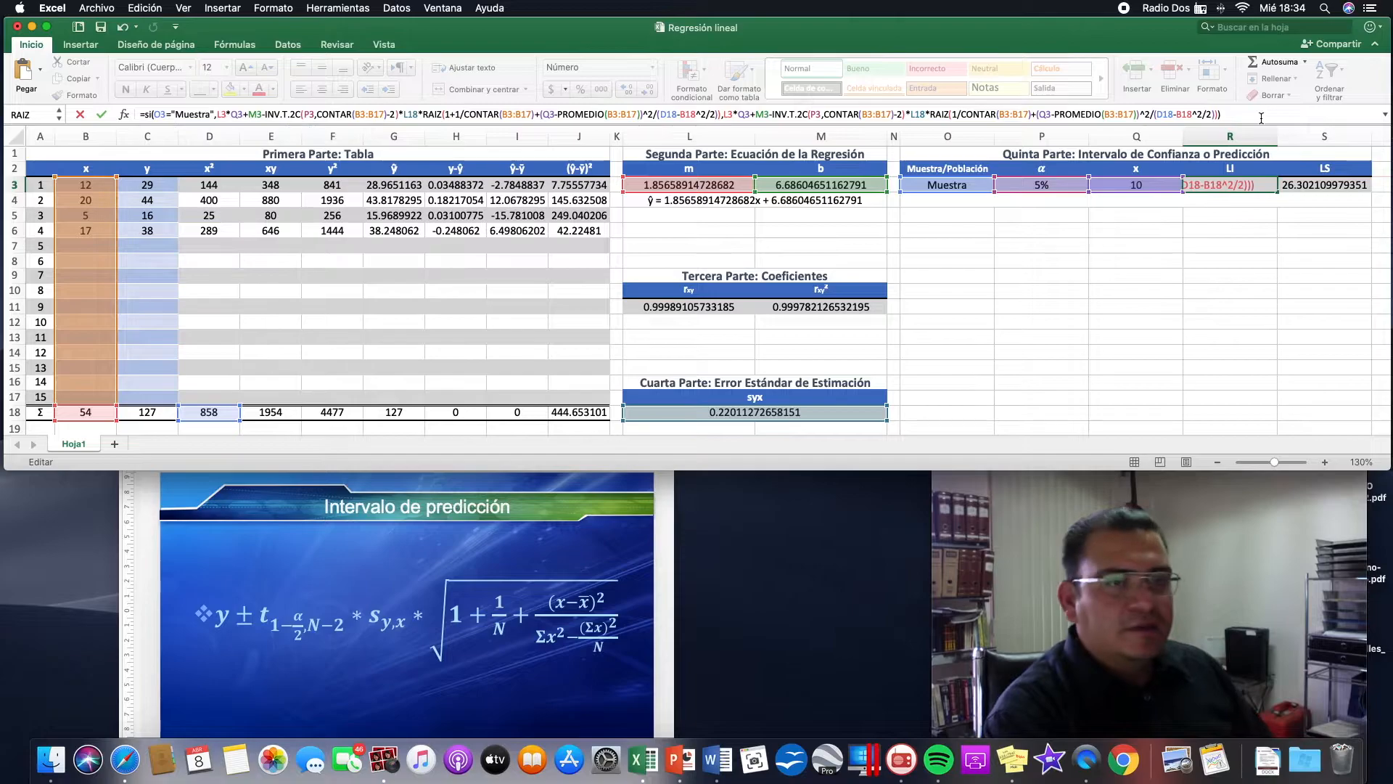
key(Return)
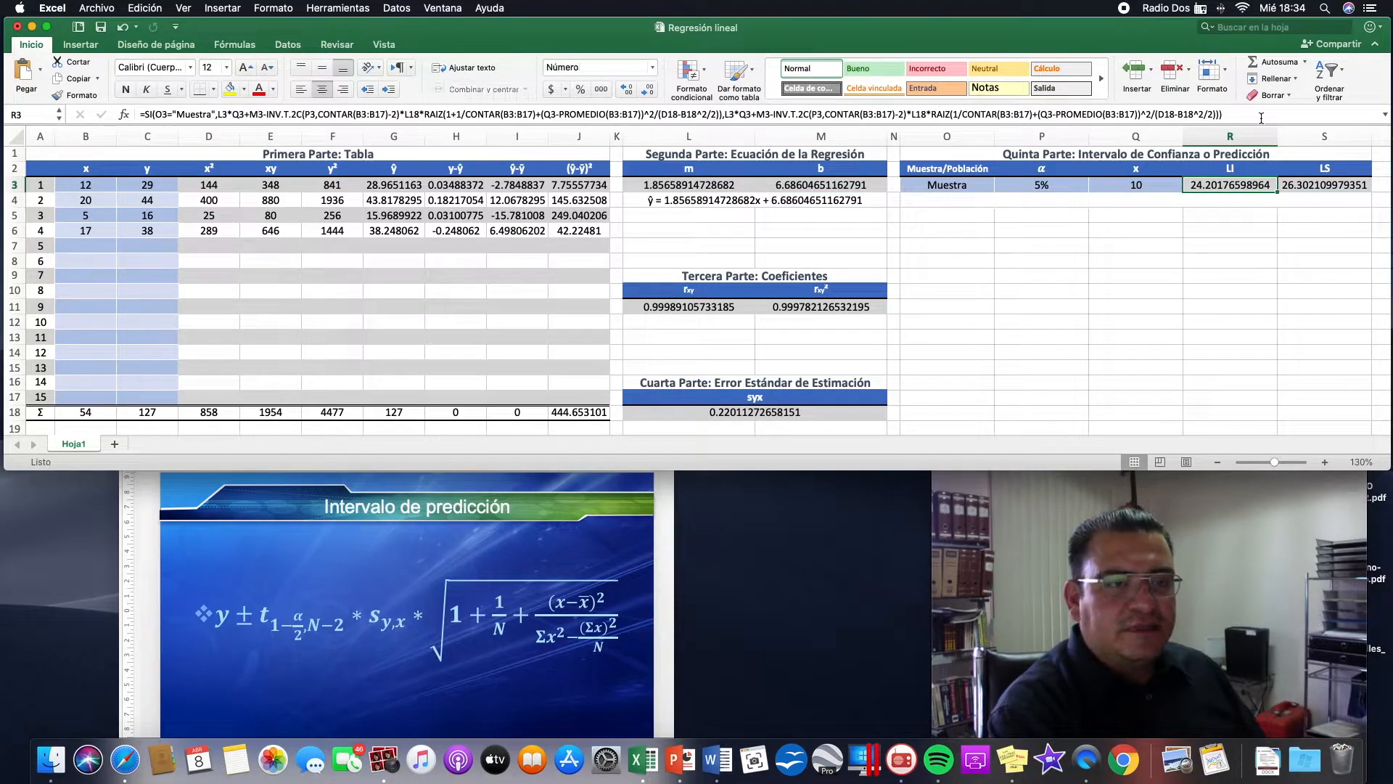
Set the Muestra/Población choice in O3 to Población and check the lower limit in R3.
click(978, 185)
click(1000, 186)
click(930, 216)
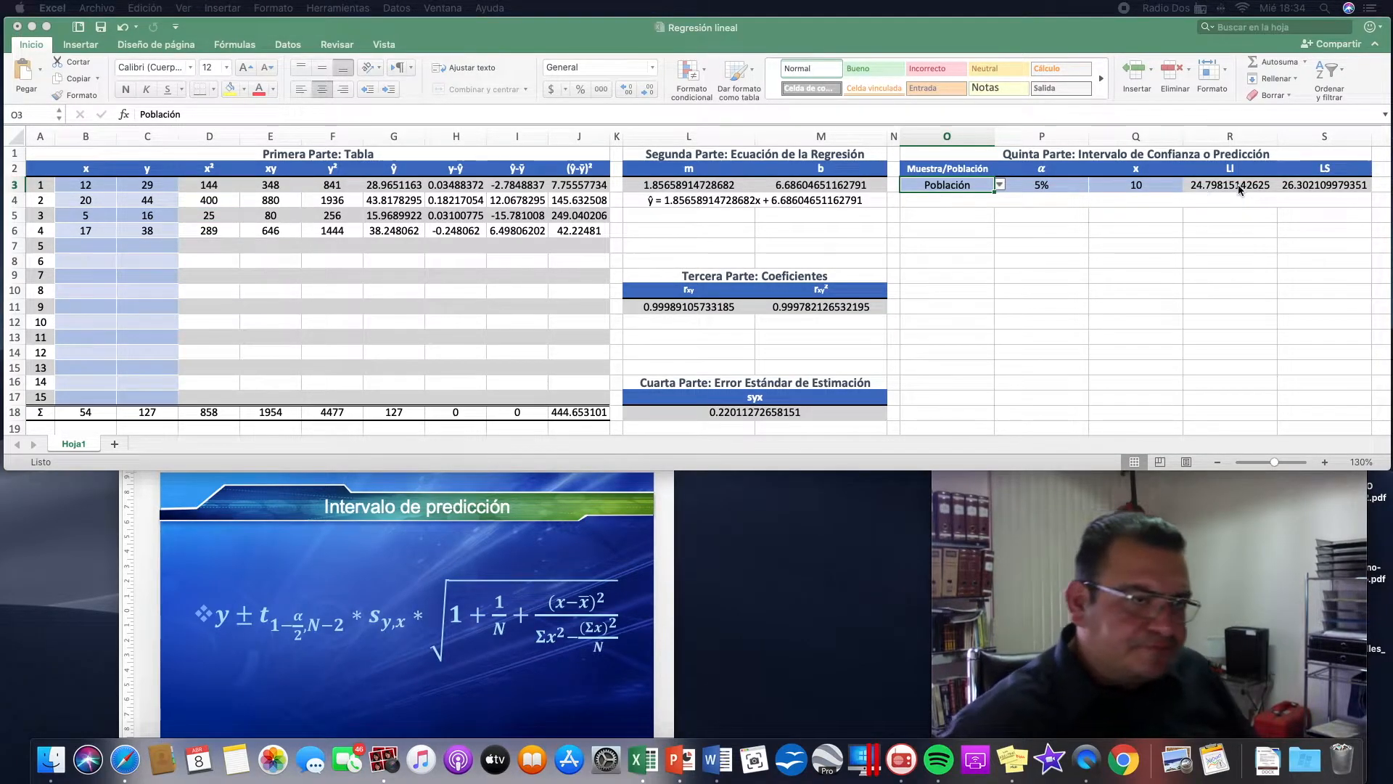
scroll(1241, 190, down, 1)
scroll(1235, 185, up, 1)
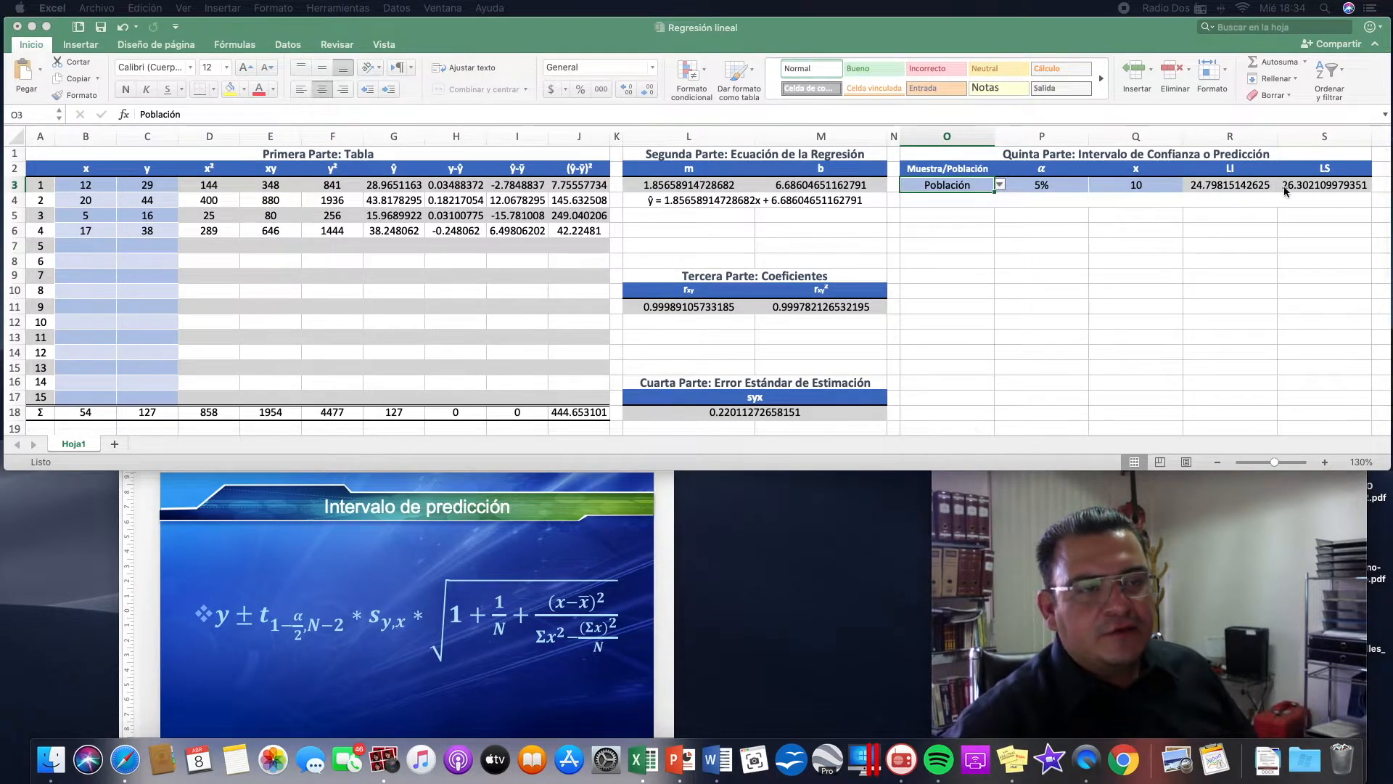
Replace the upper limit formula in S3 with an exact copy of the full SI formula text from R3.
click(1210, 190)
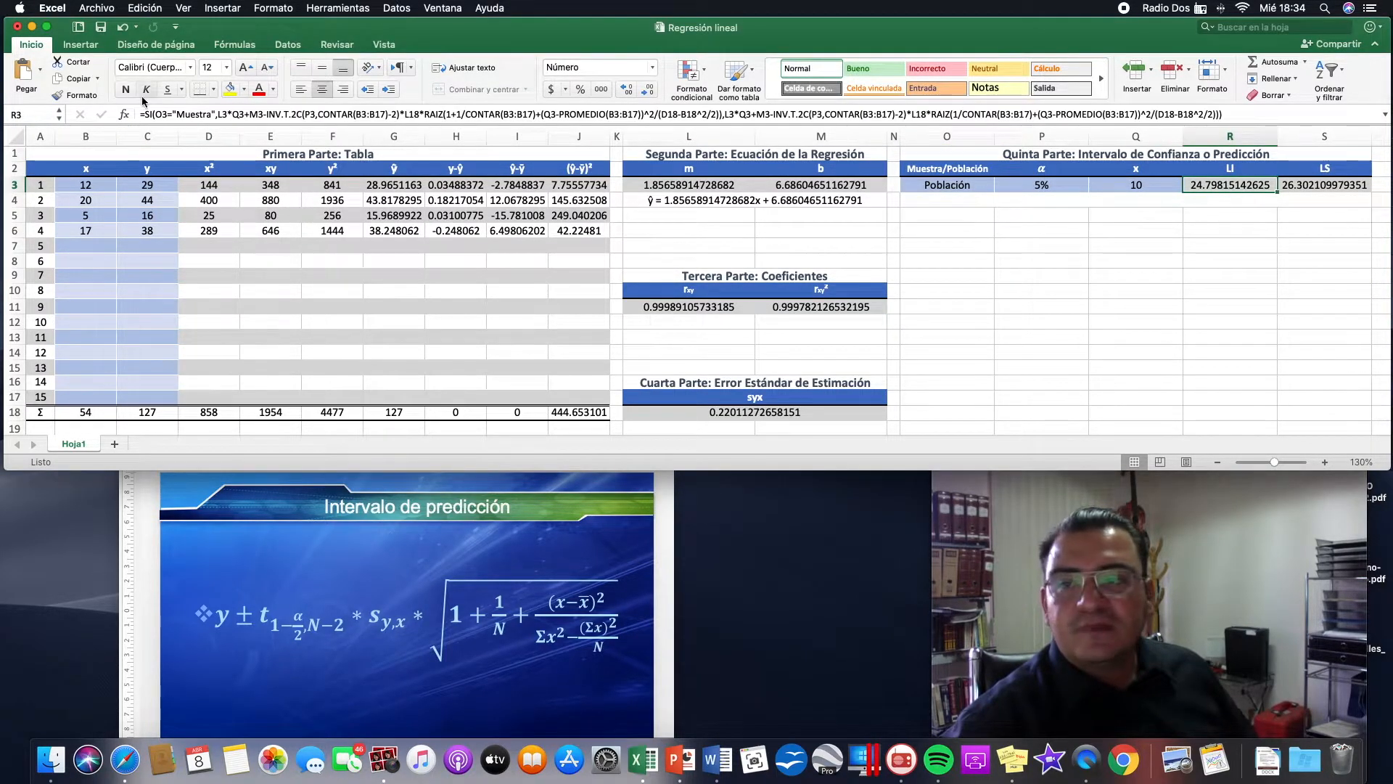
drag(139, 114, 1252, 120)
key(super+c)
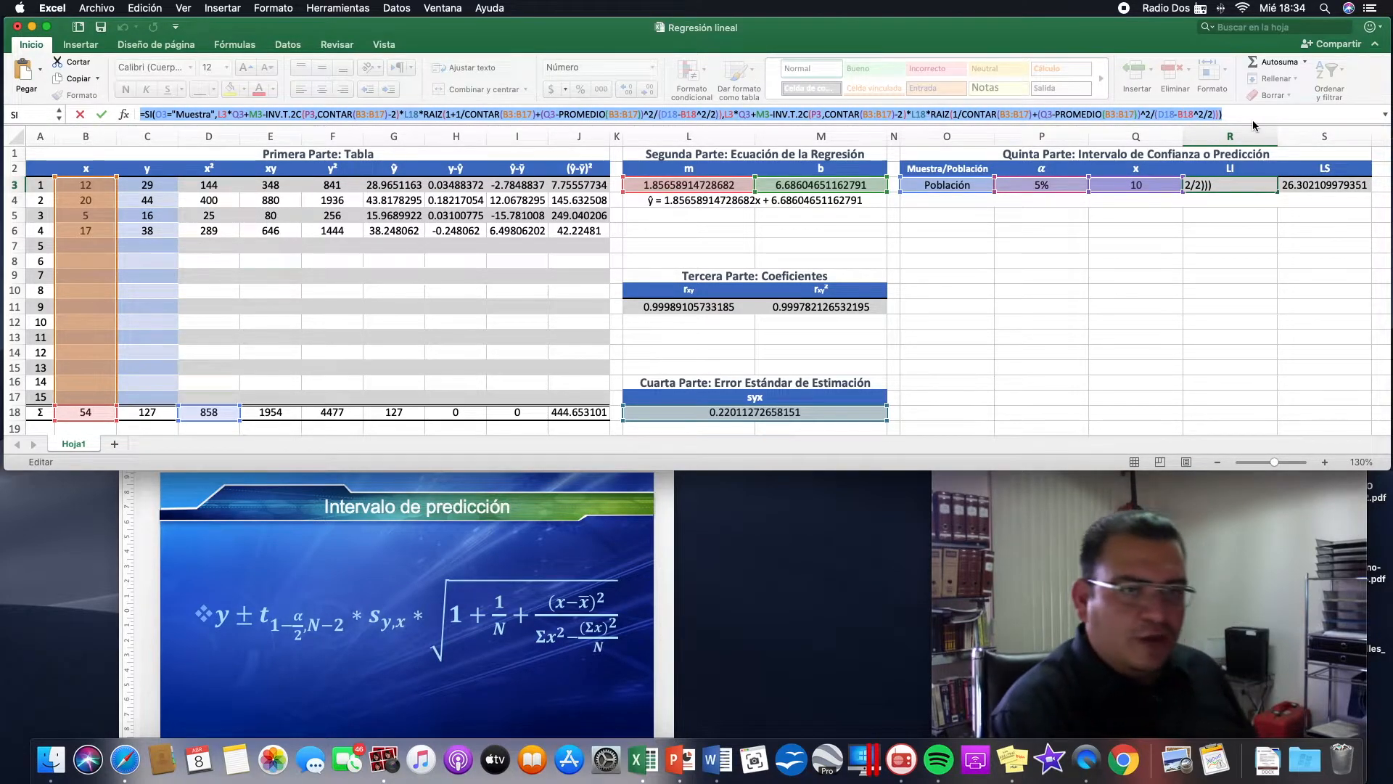
key(Escape)
click(1324, 188)
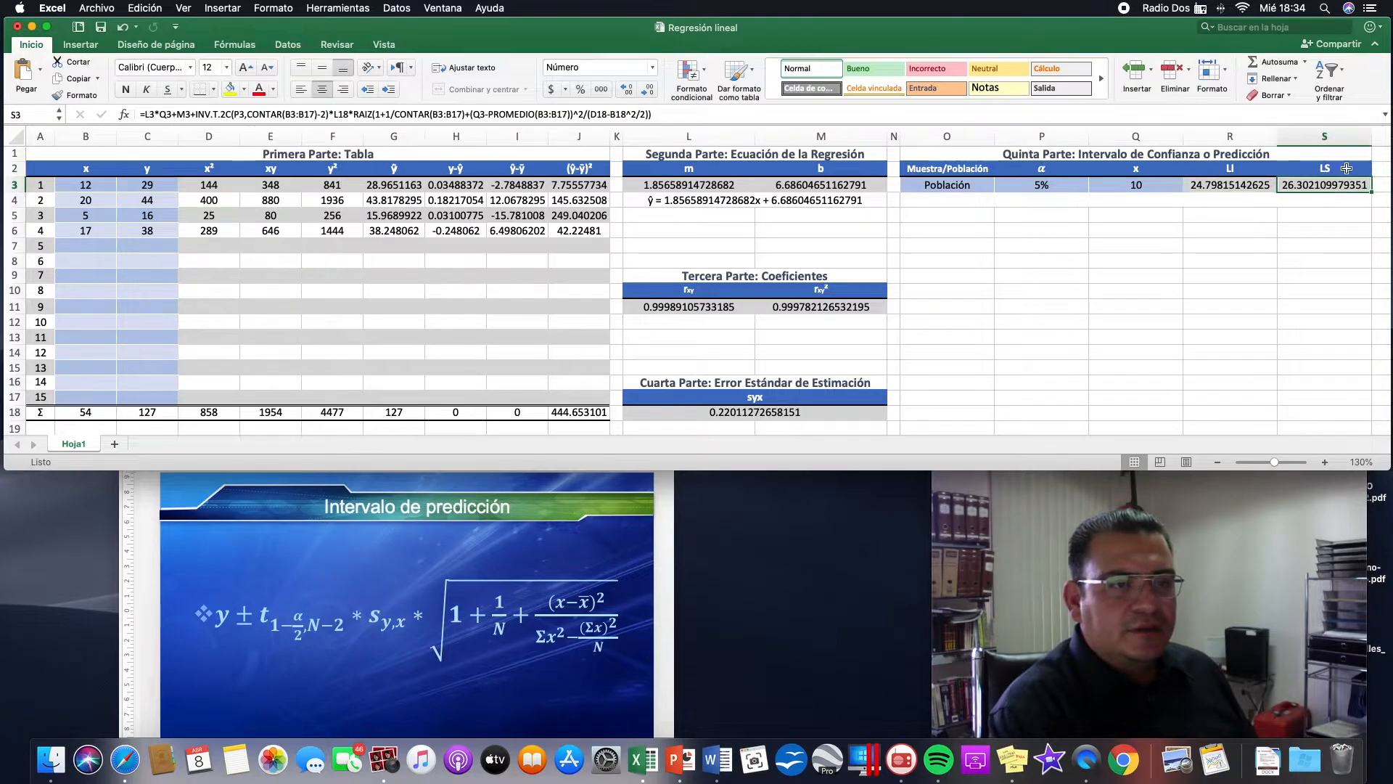
drag(657, 116, 100, 118)
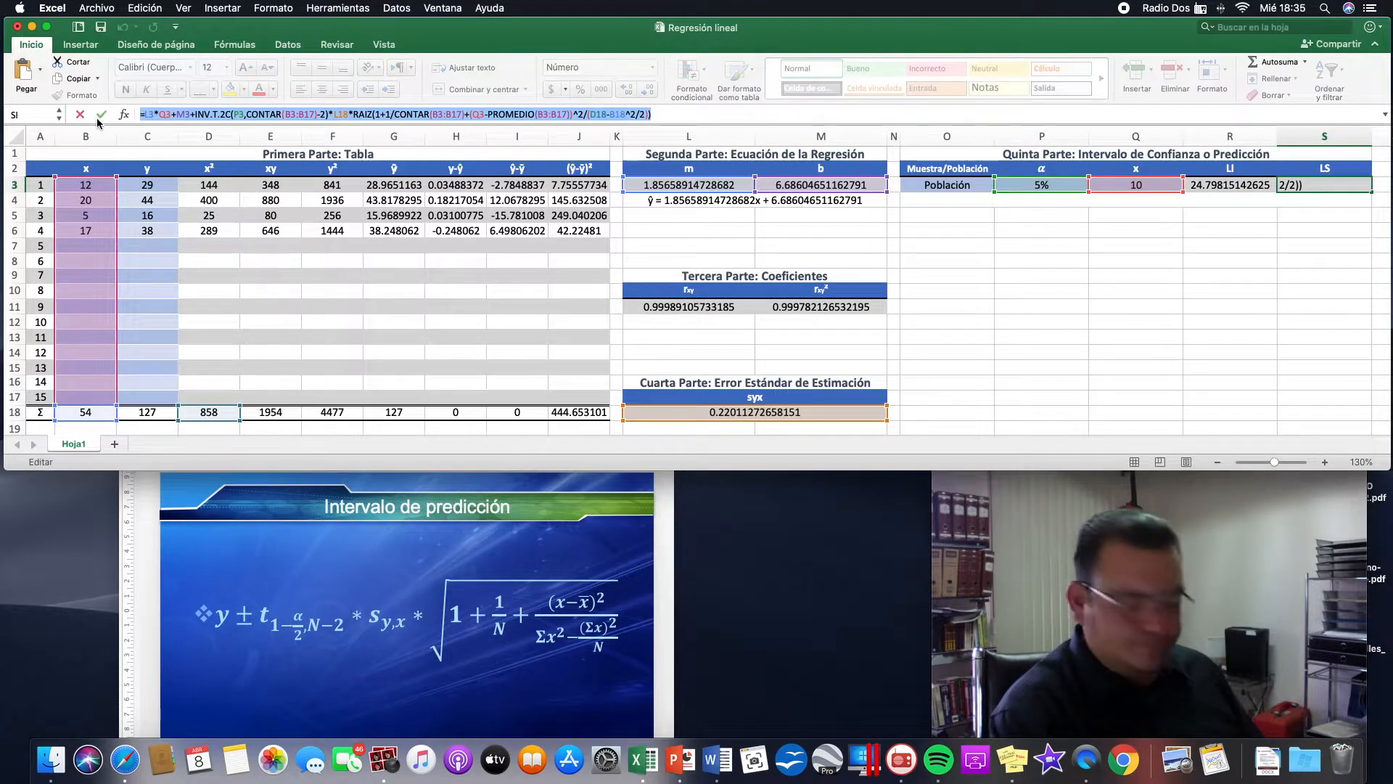
key(super+v)
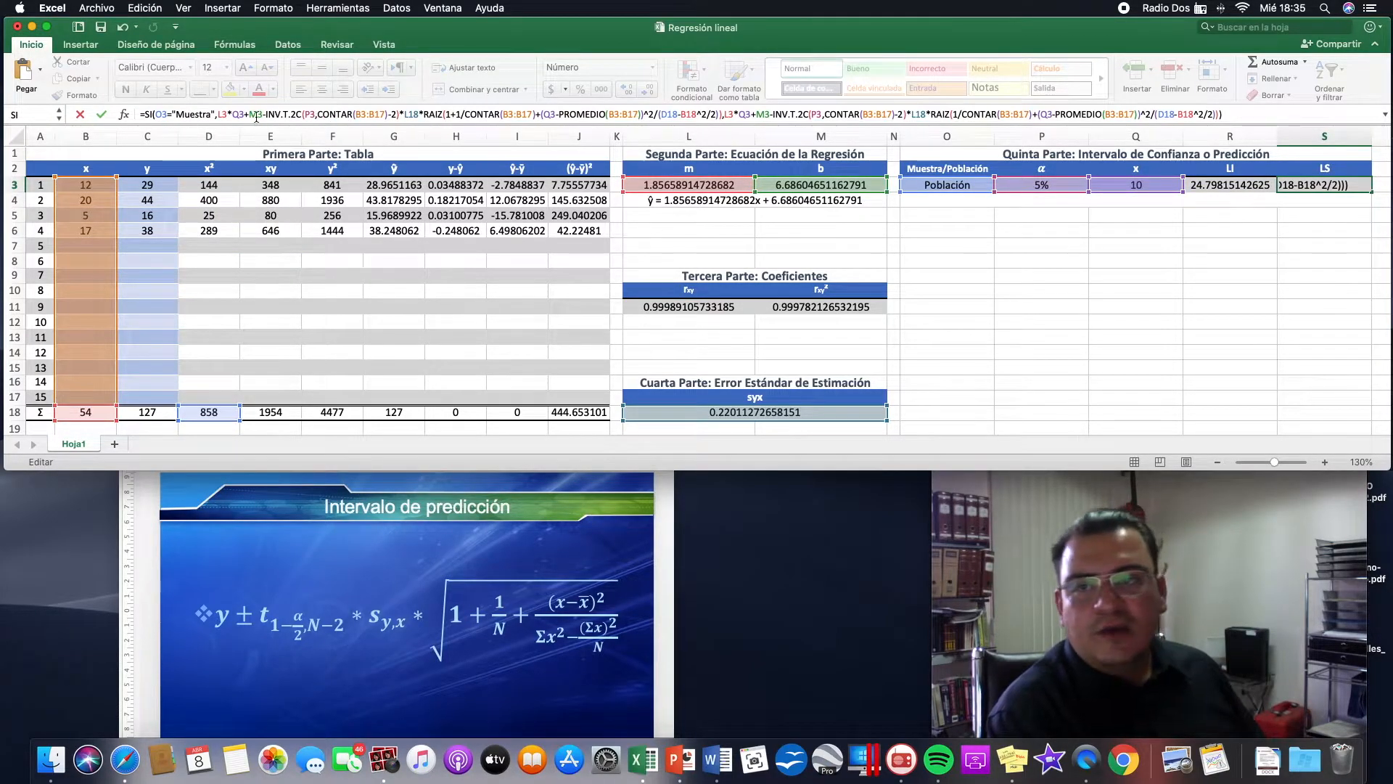
Change the minus sign before INV.T.2C to a plus in both SI branches of the S3 formula.
click(266, 115)
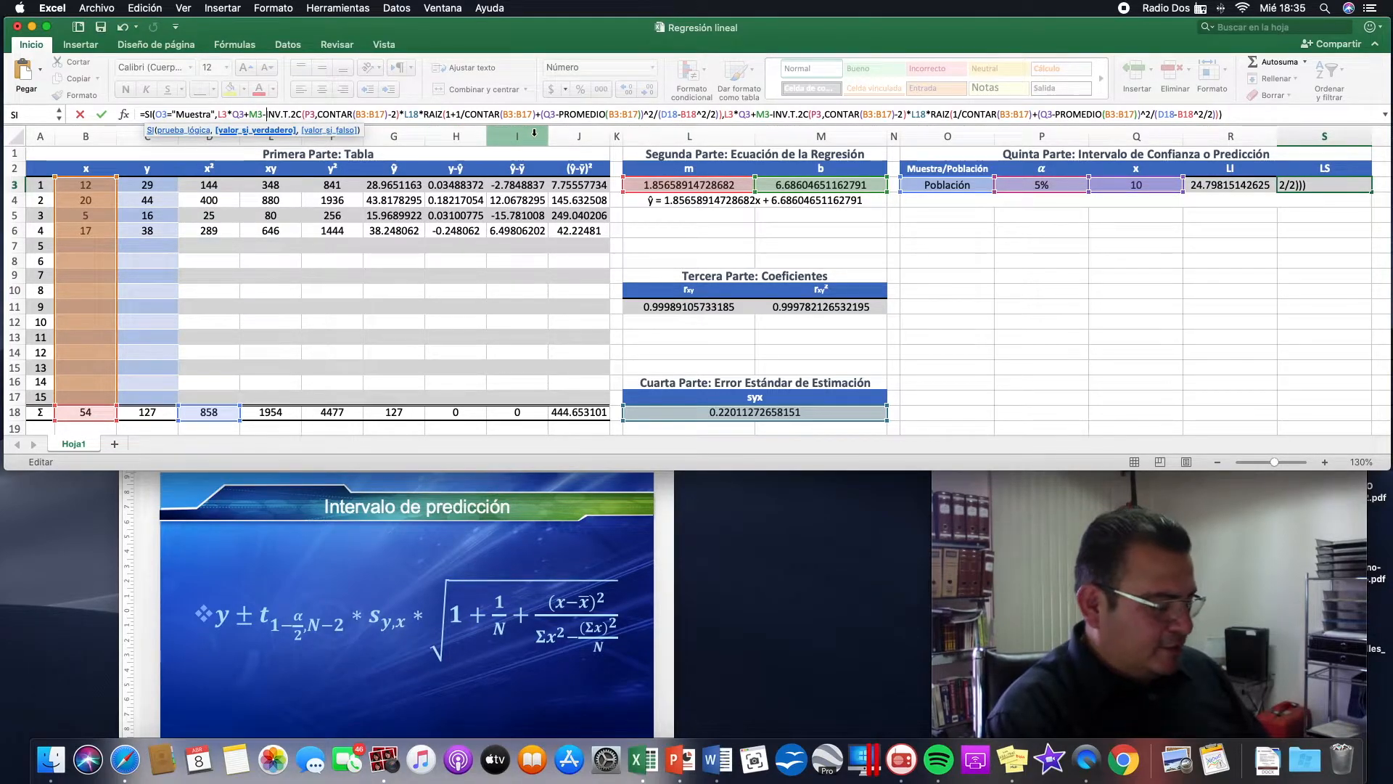
key(BackSpace)
text(+)
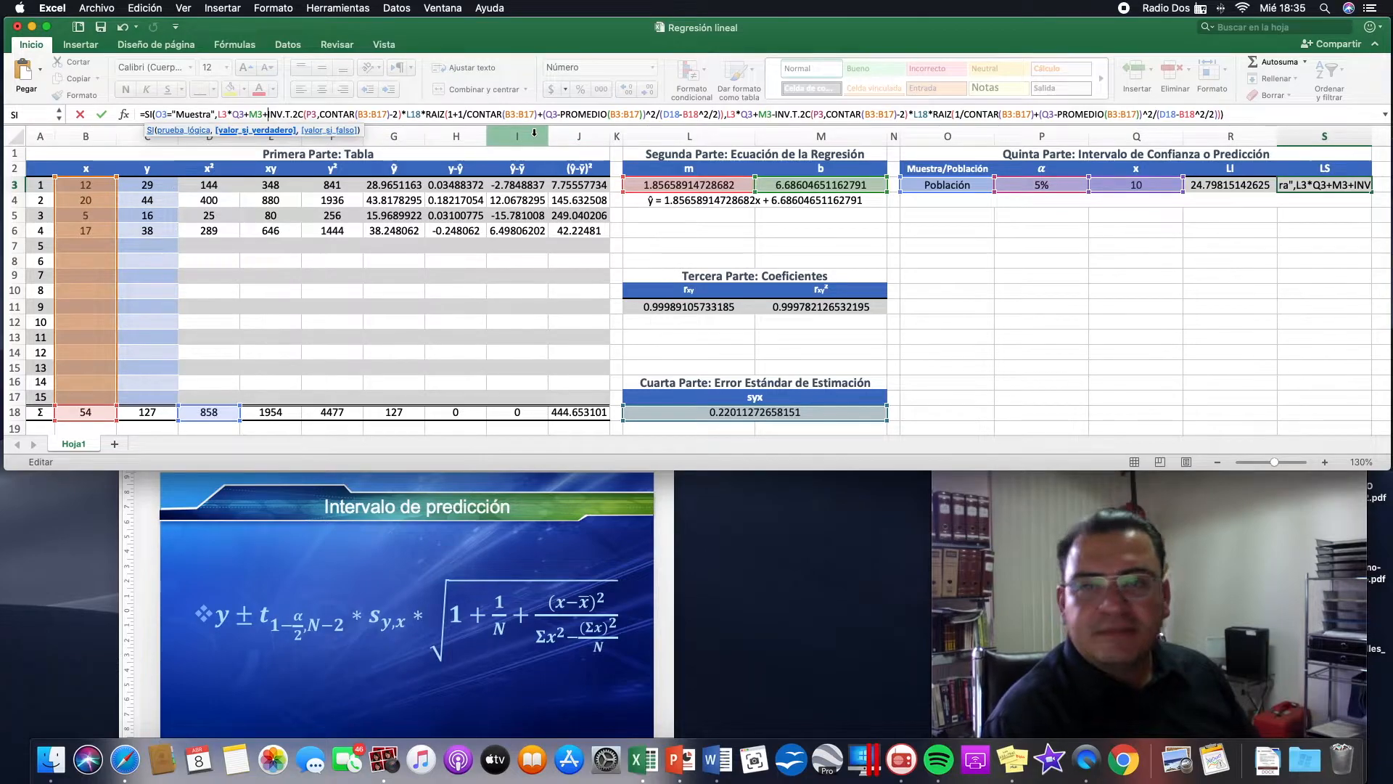
click(775, 114)
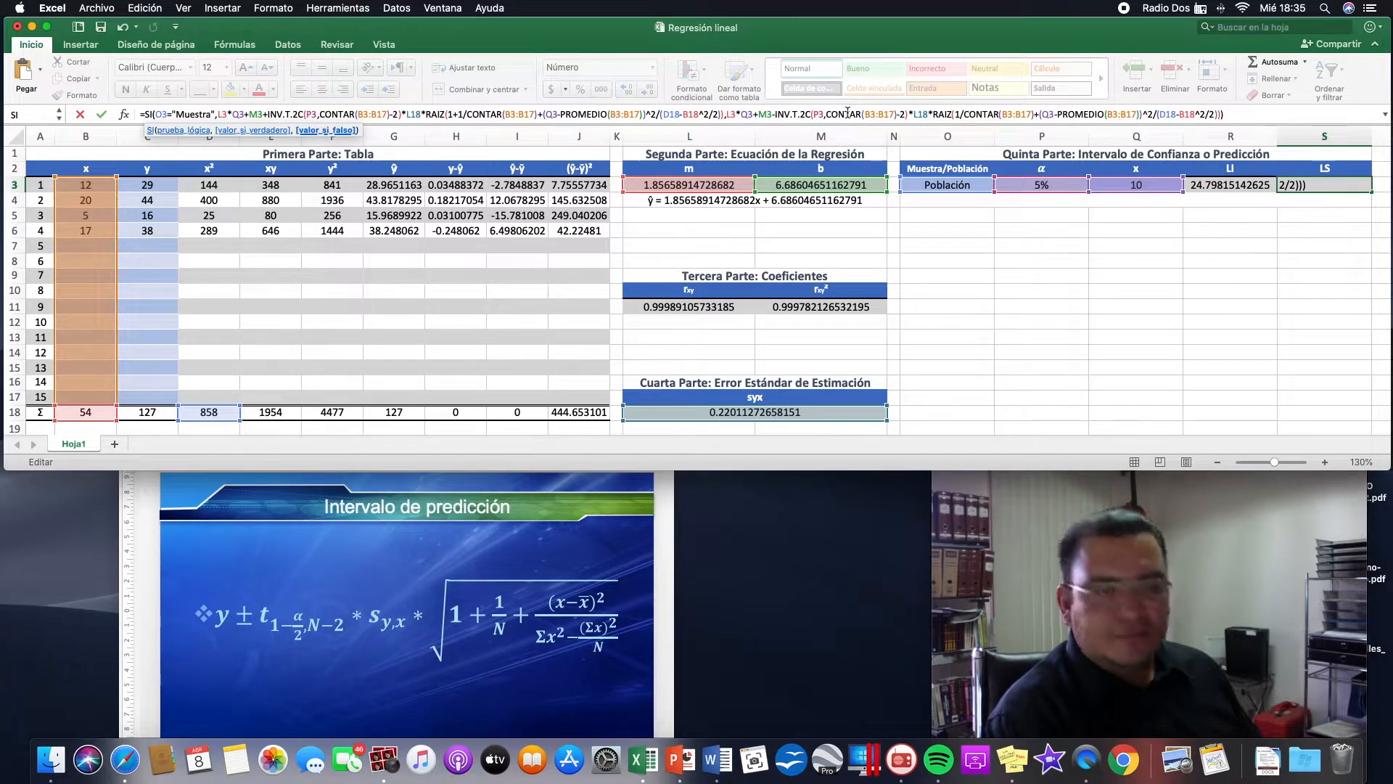
key(BackSpace)
text(+)
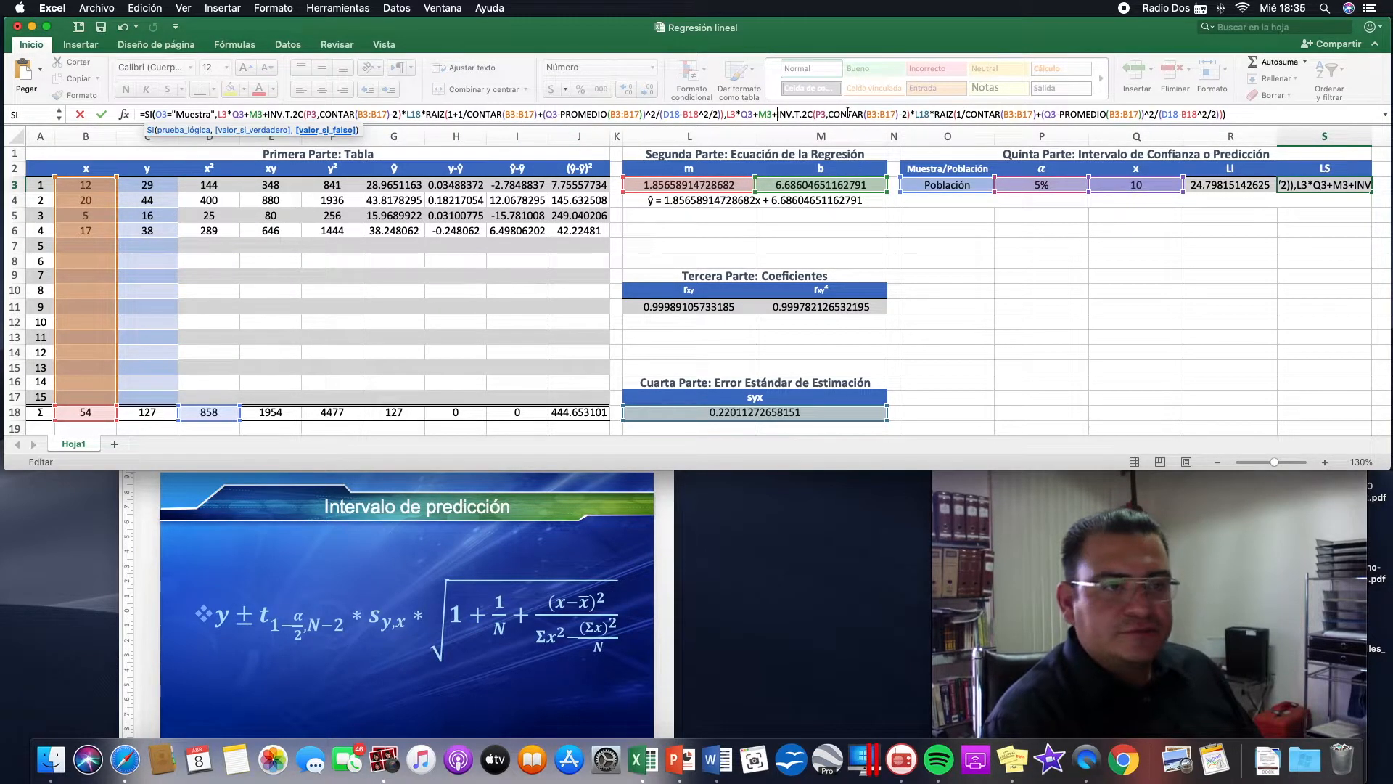
key(Return)
key(Up)
key(Left)
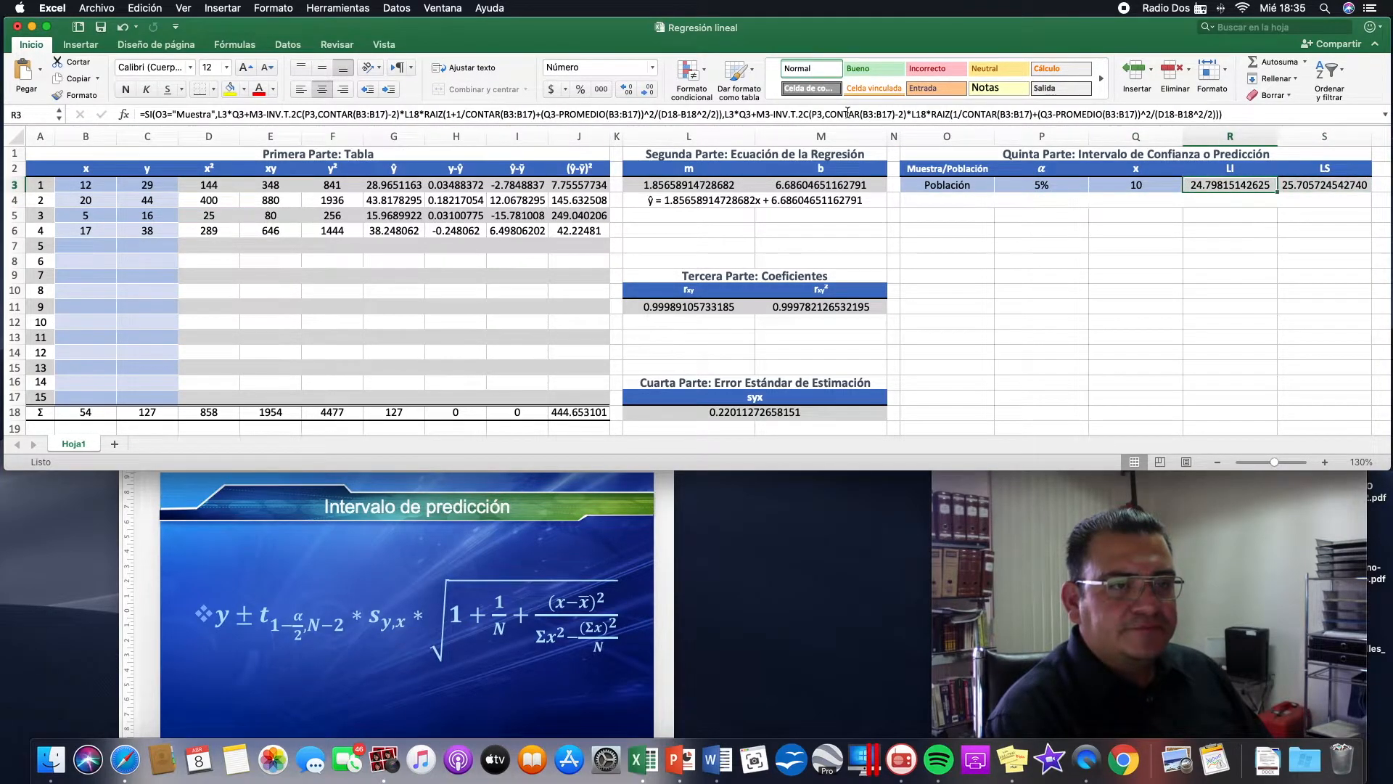
Start a concatenar formula in merged cell O4 with the text "P ( " as its first argument.
key(Down)
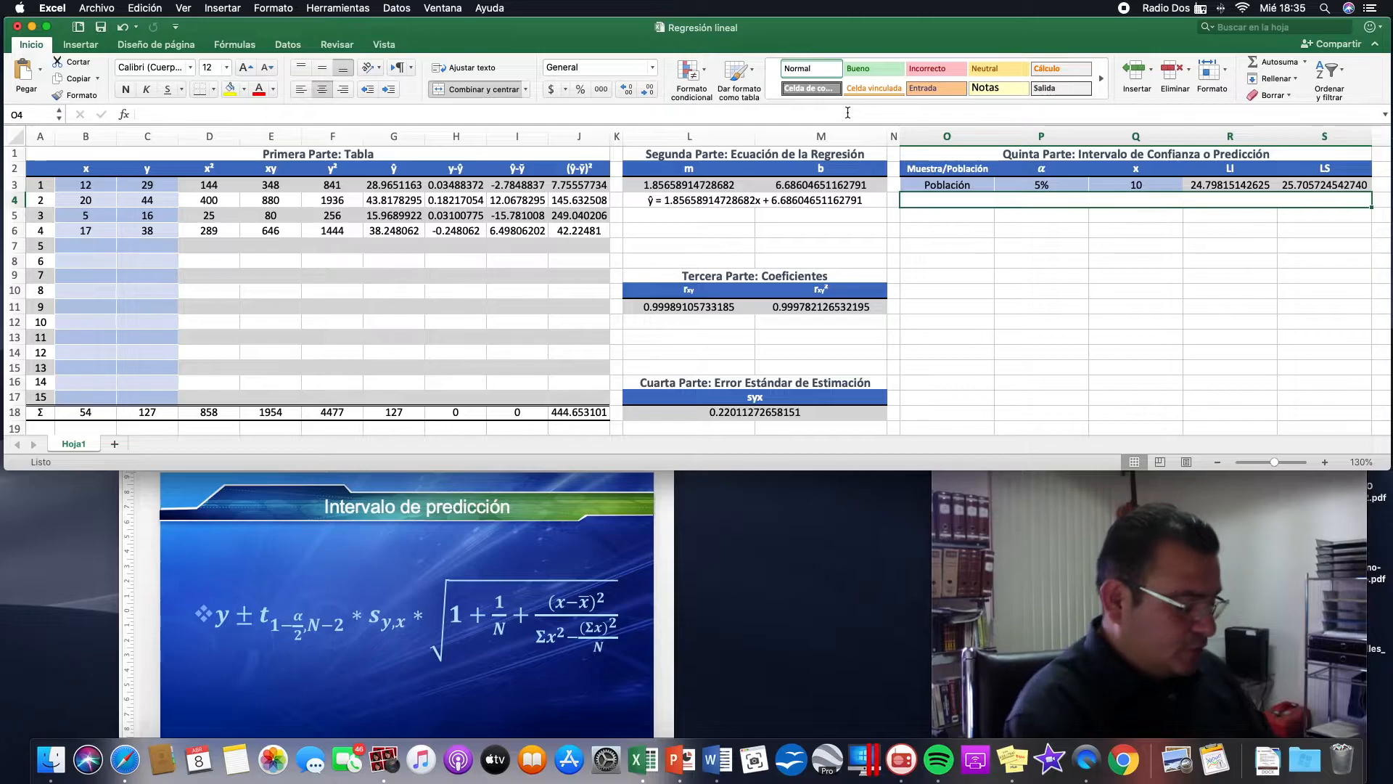
text(=concatern)
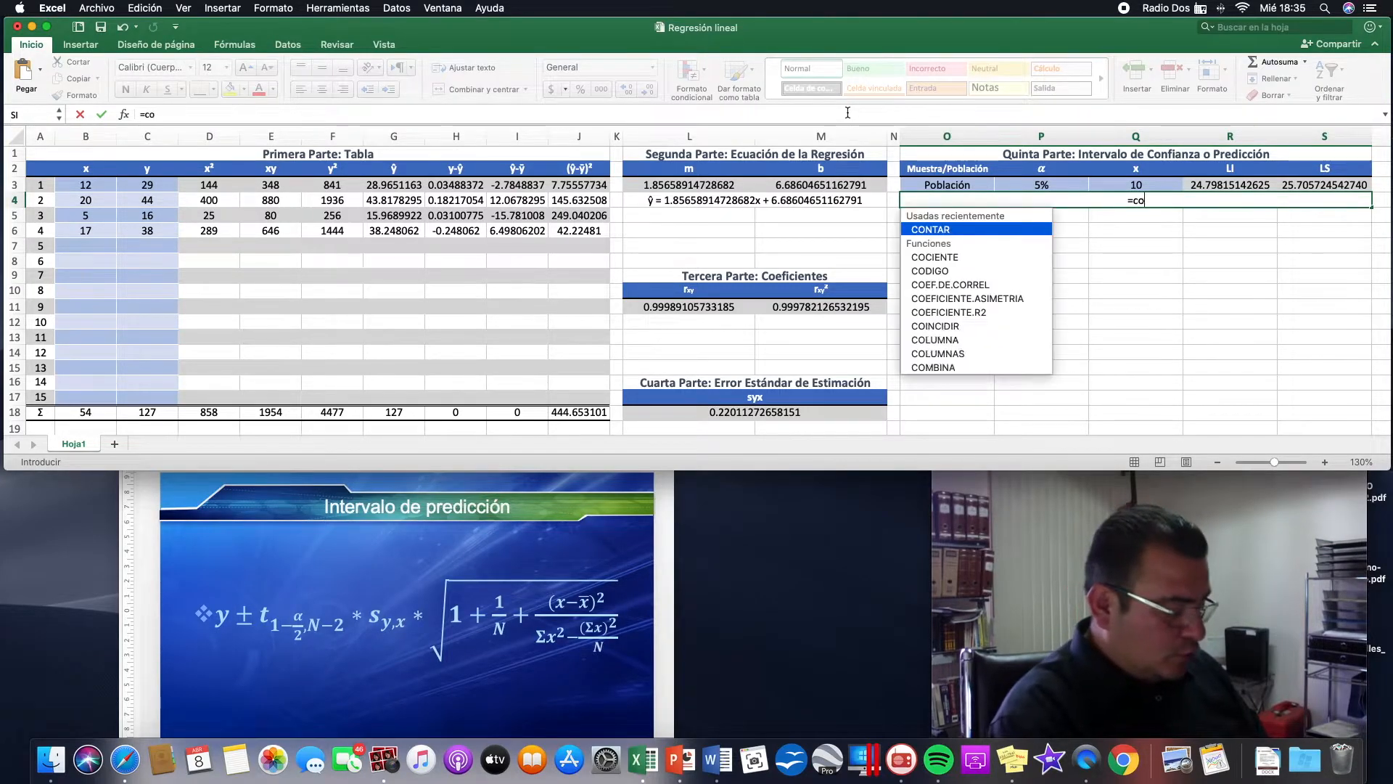
key(BackSpace)
key(BackSpace)
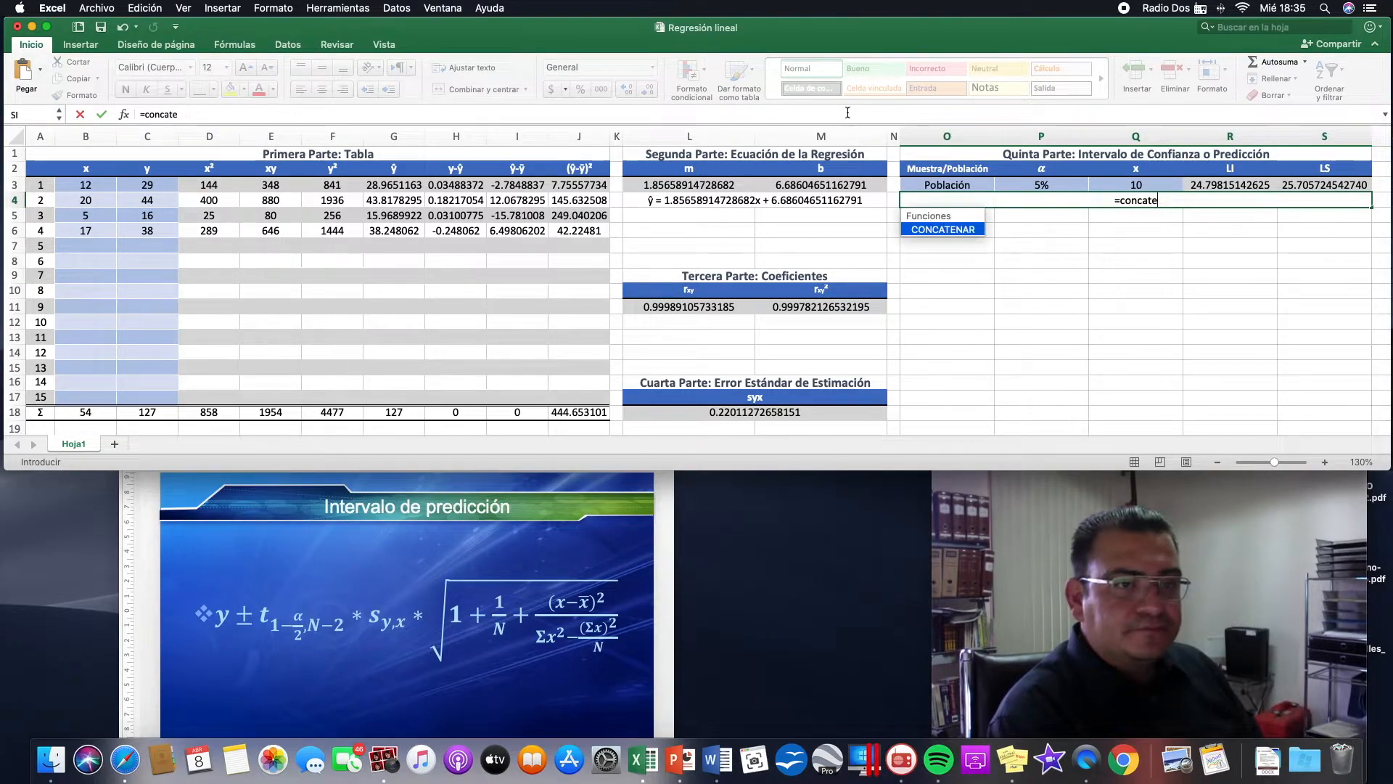
text(nar)
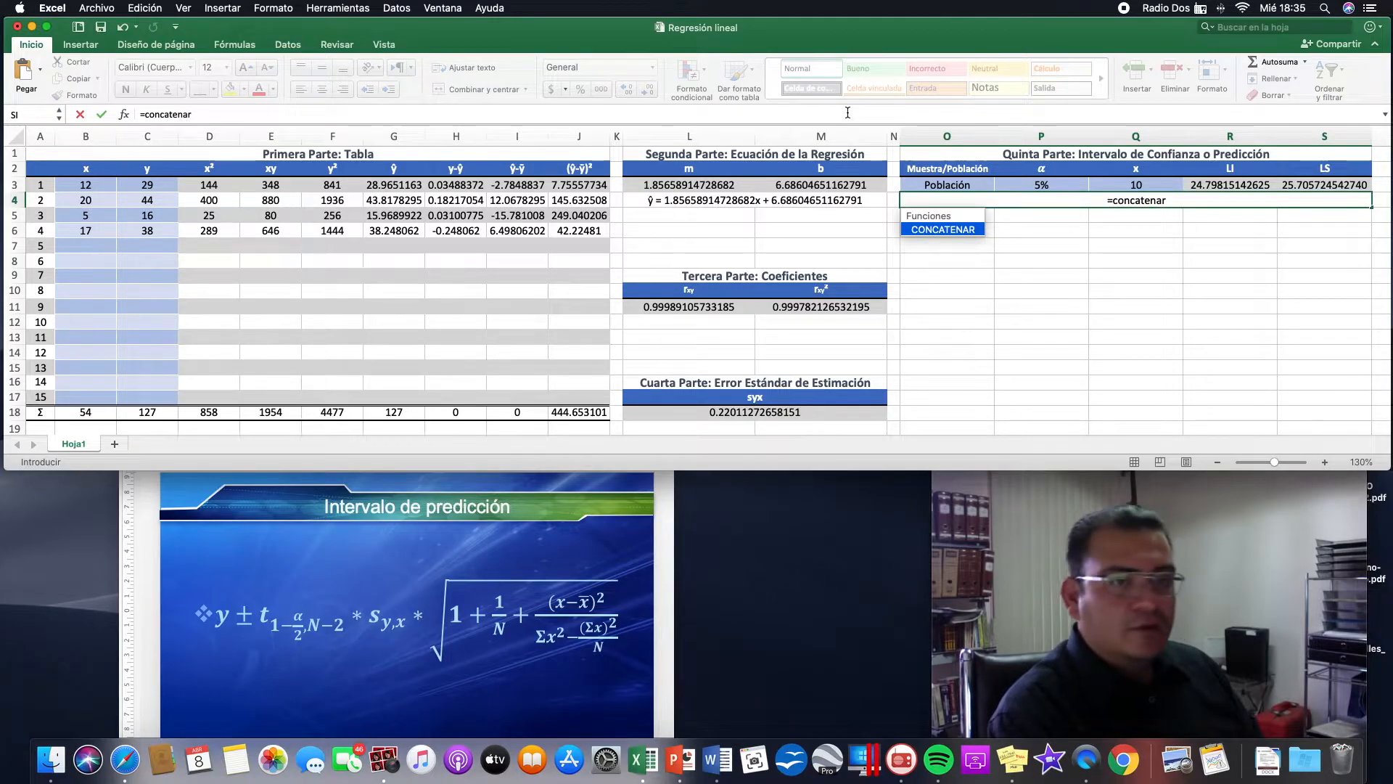
text(()
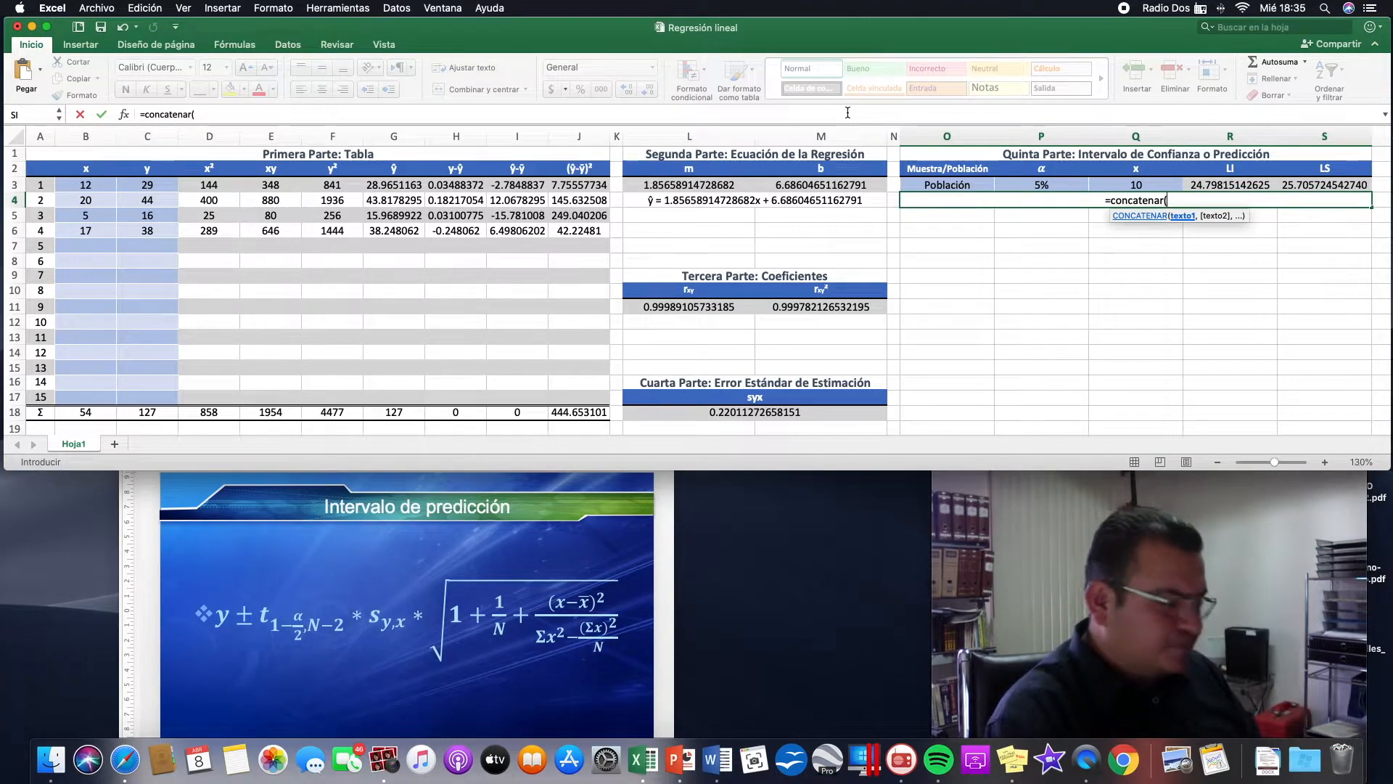
text(")
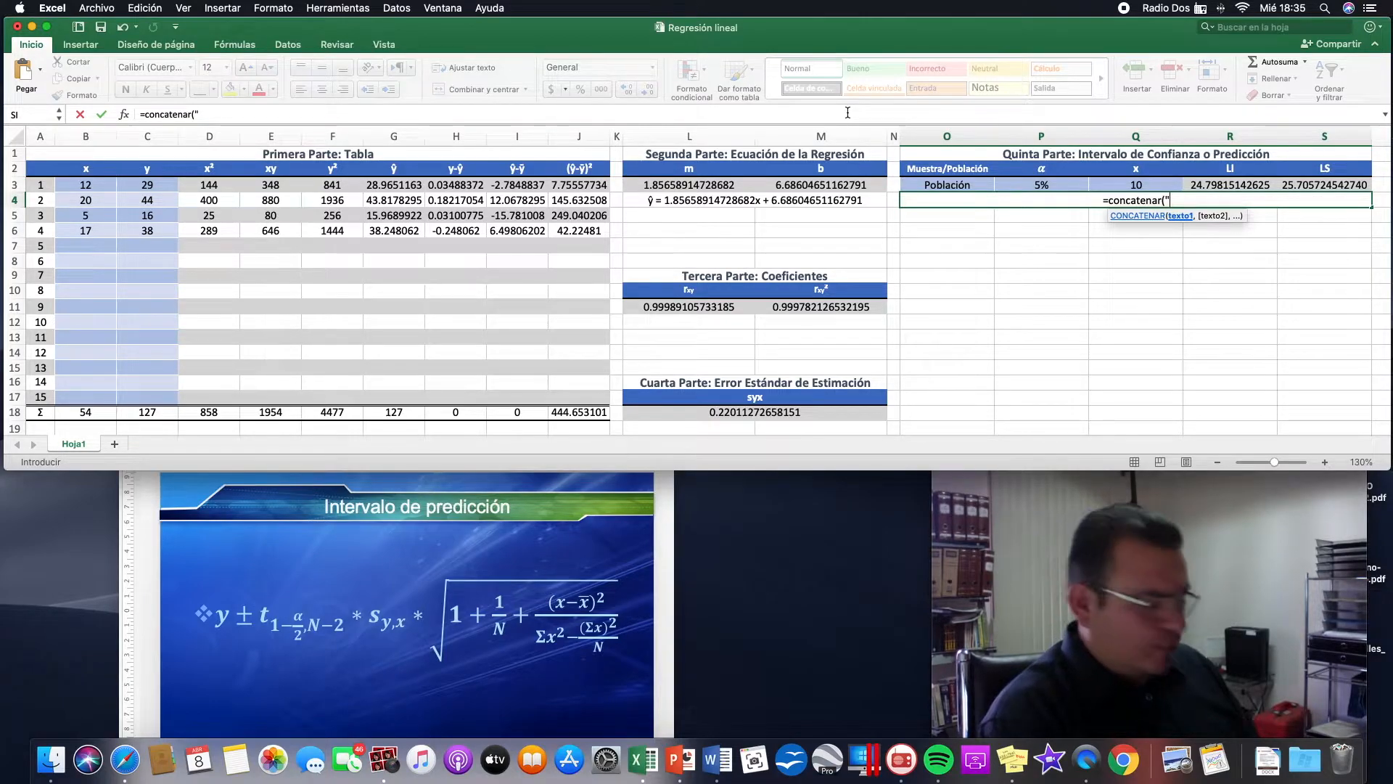
text(P)
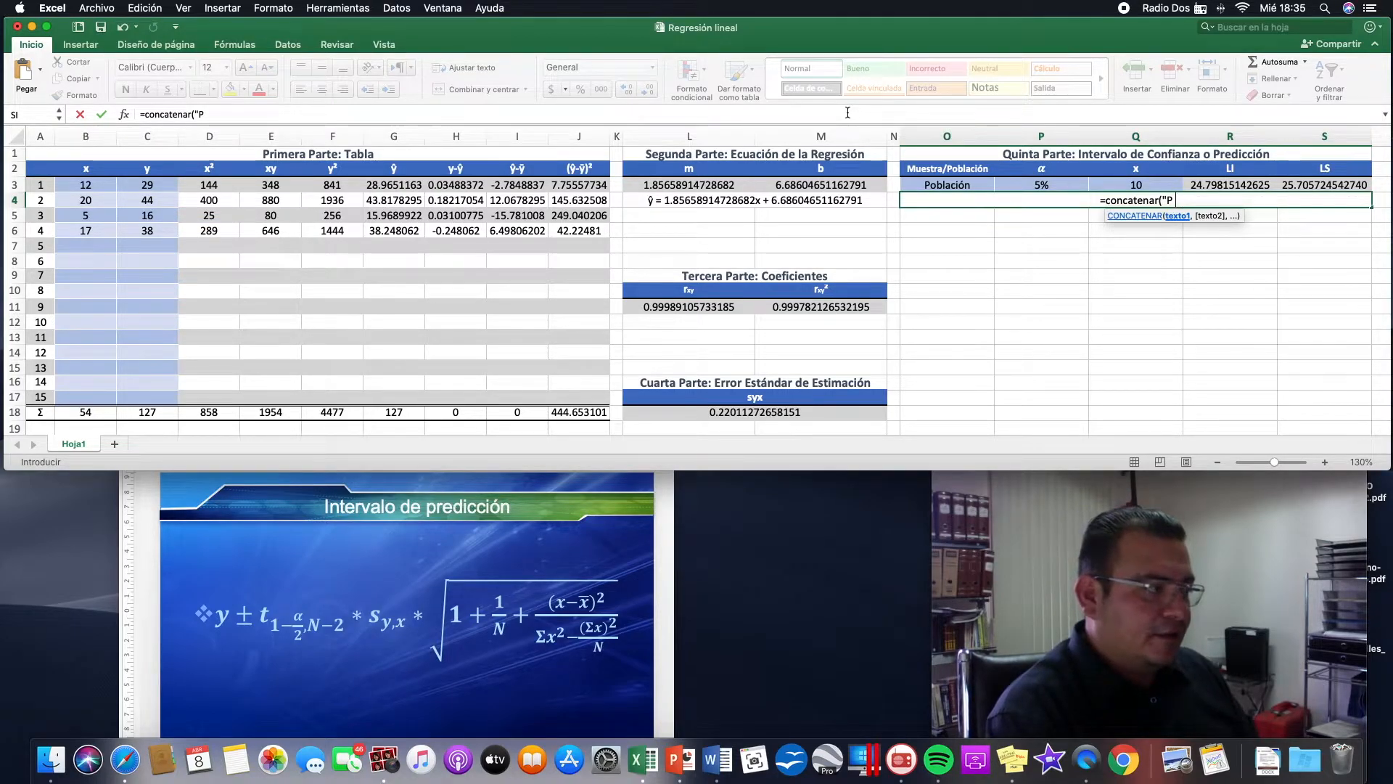
text(()
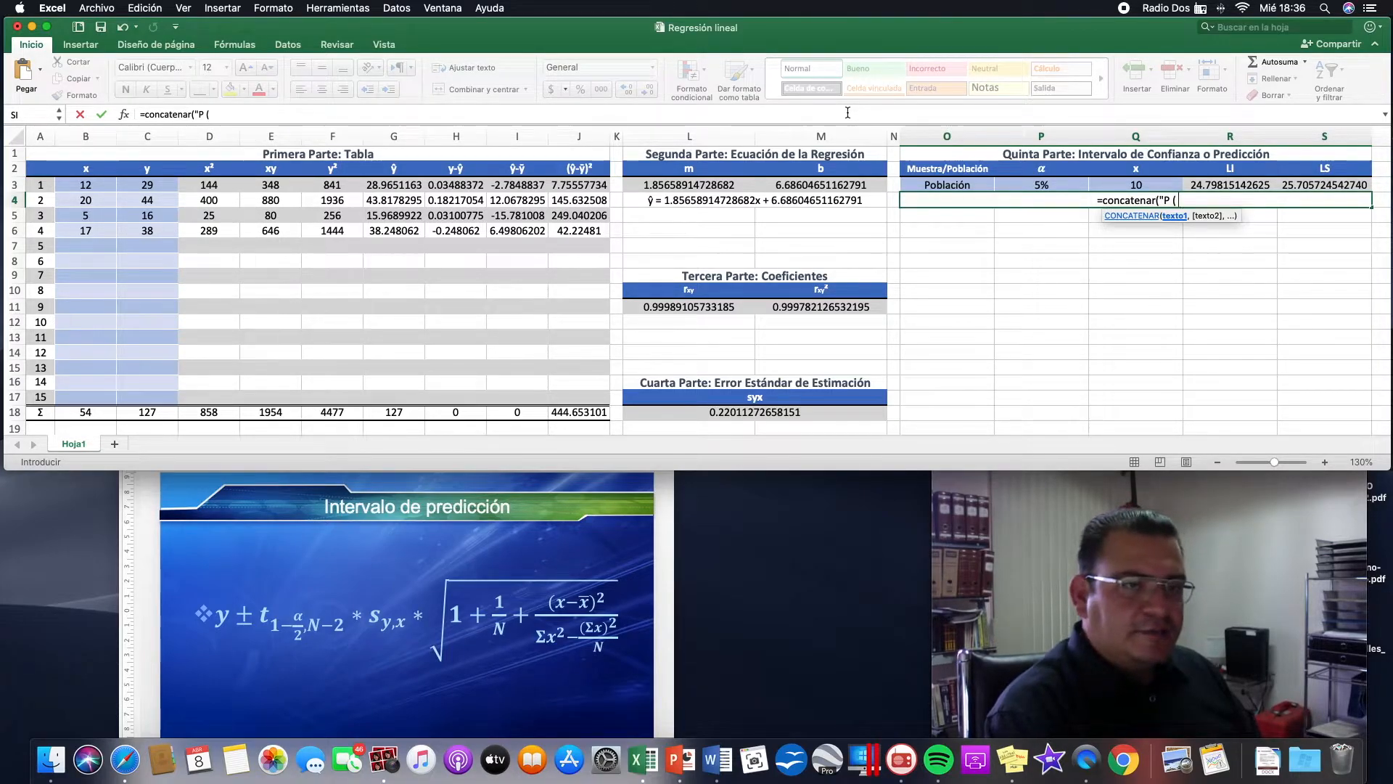
text(")
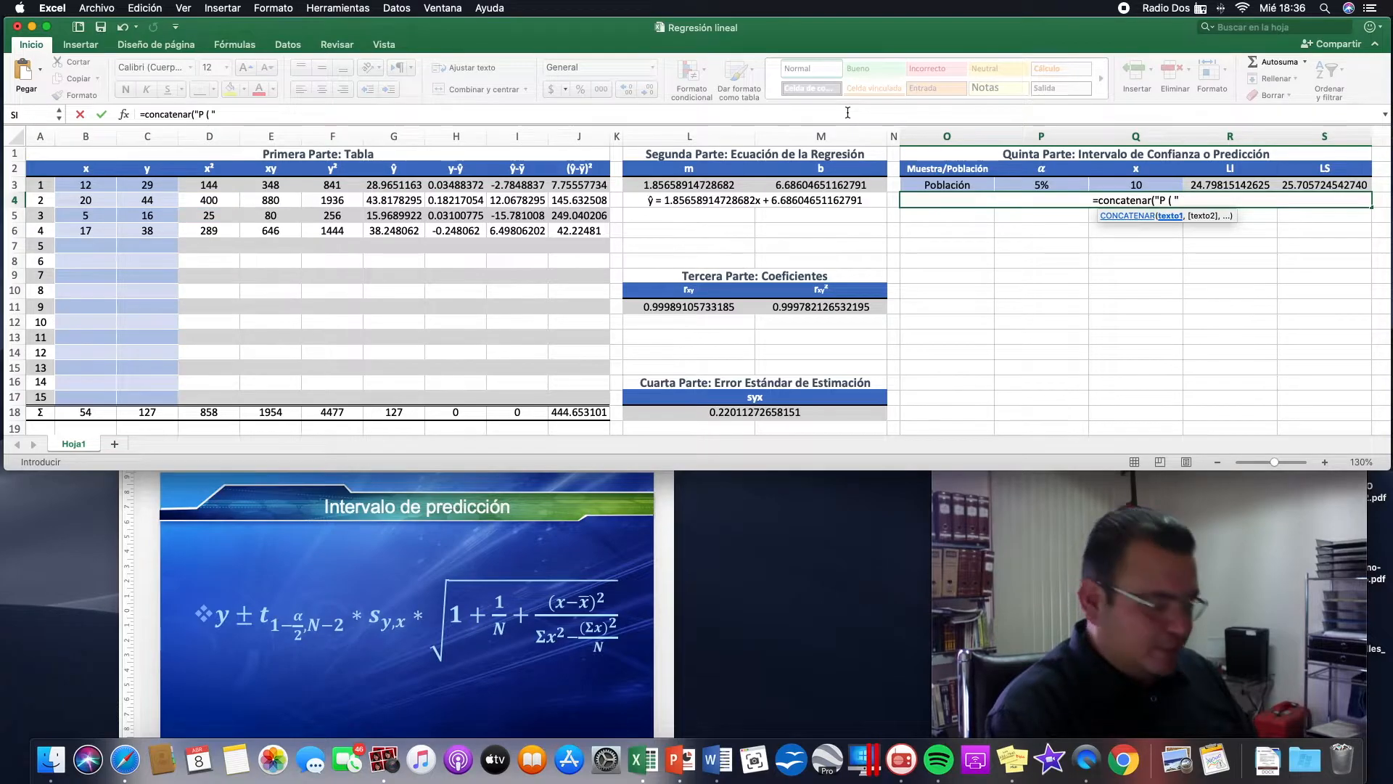
text(,)
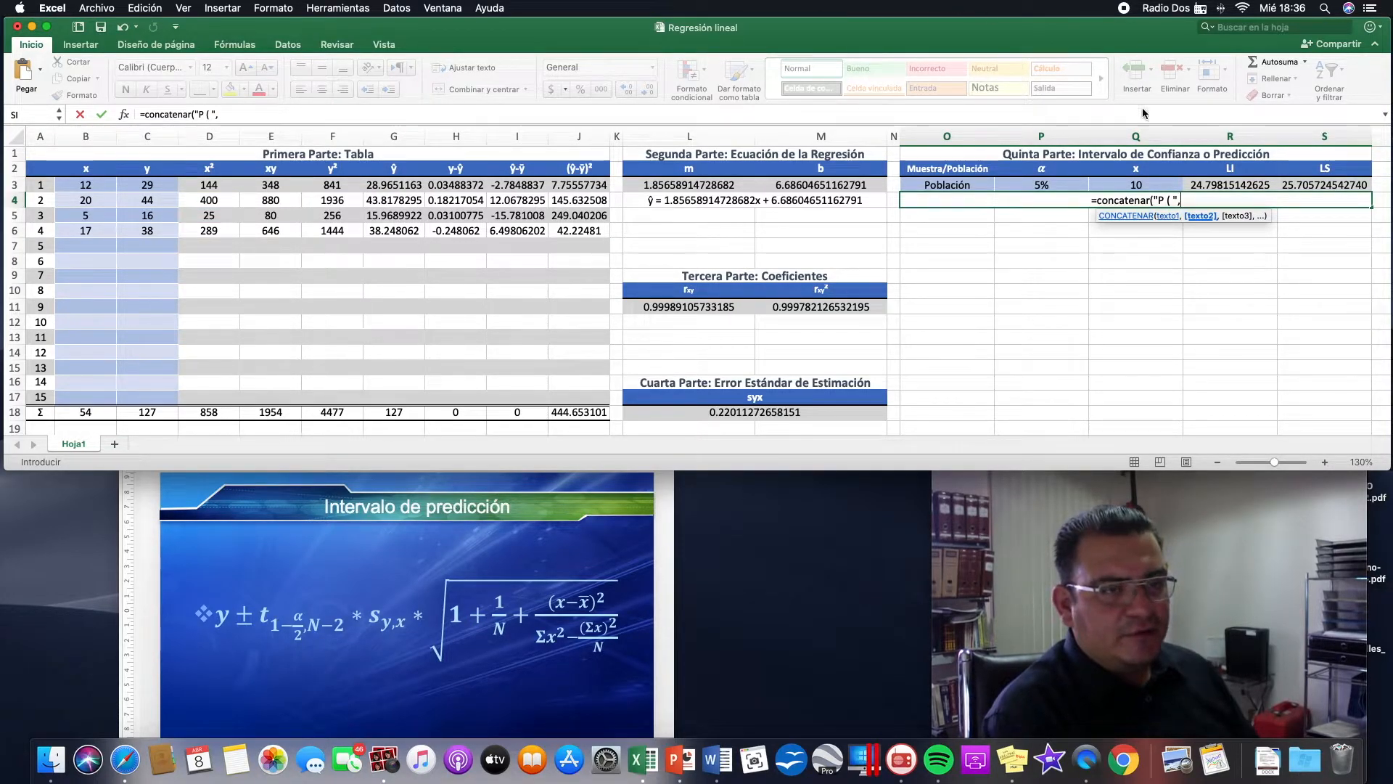
Add the lower limit R3 and the text " < y < " as the second and third concatenar arguments in O4.
click(1228, 187)
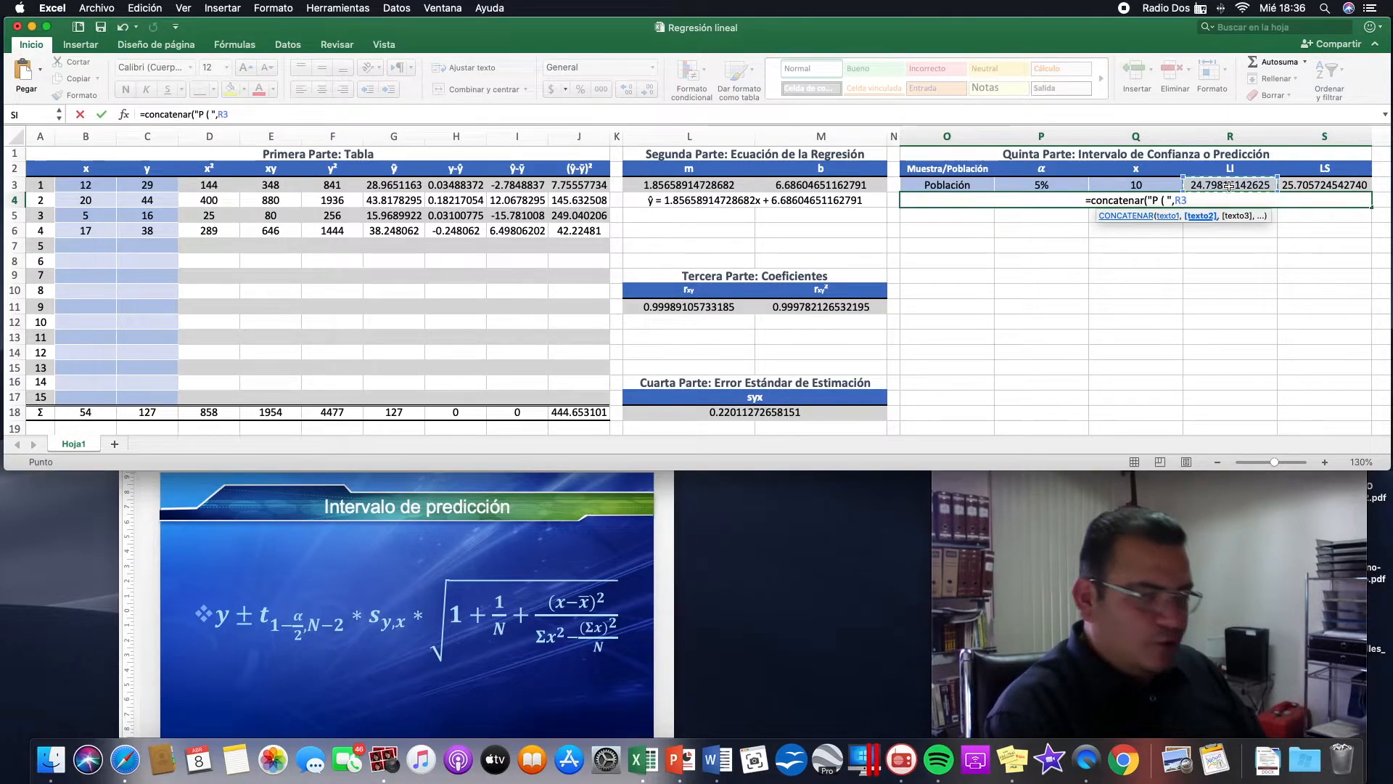
text(,)
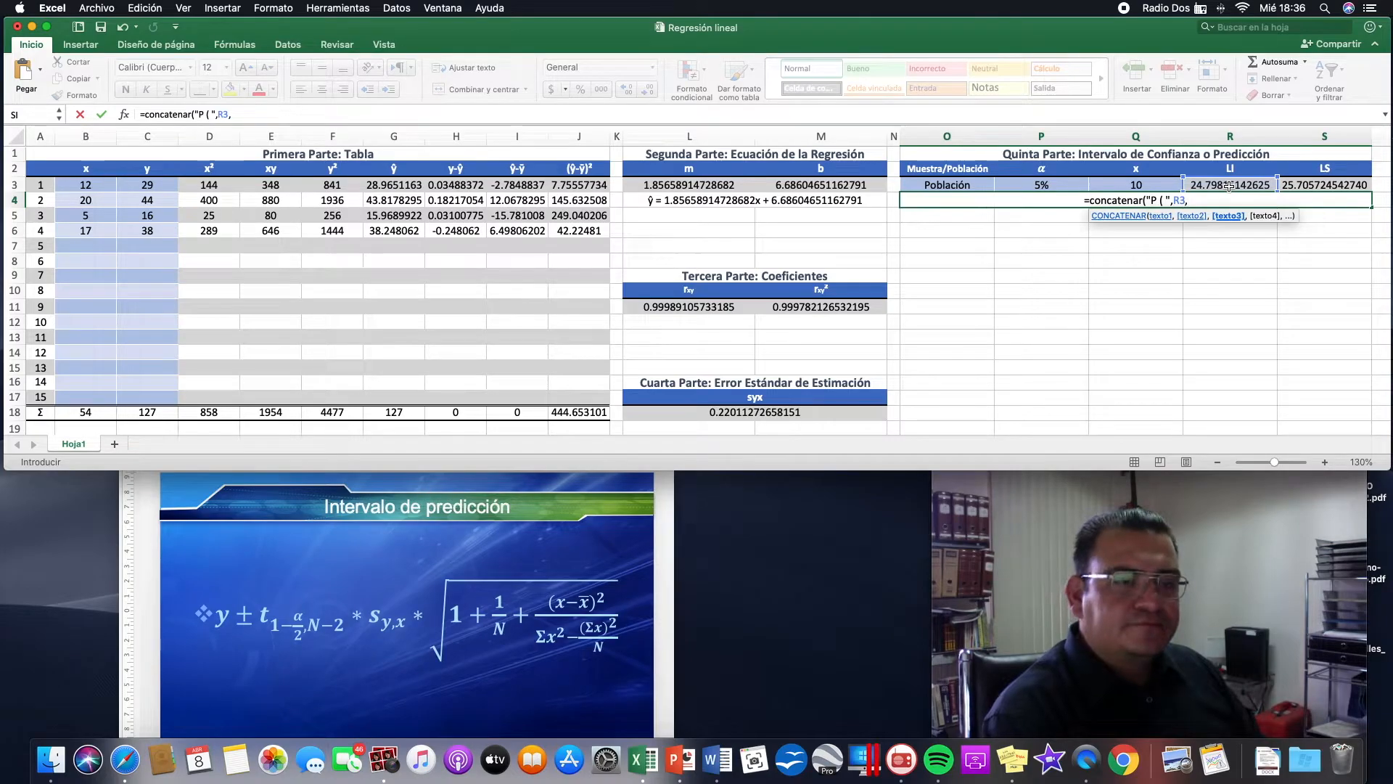
text(")
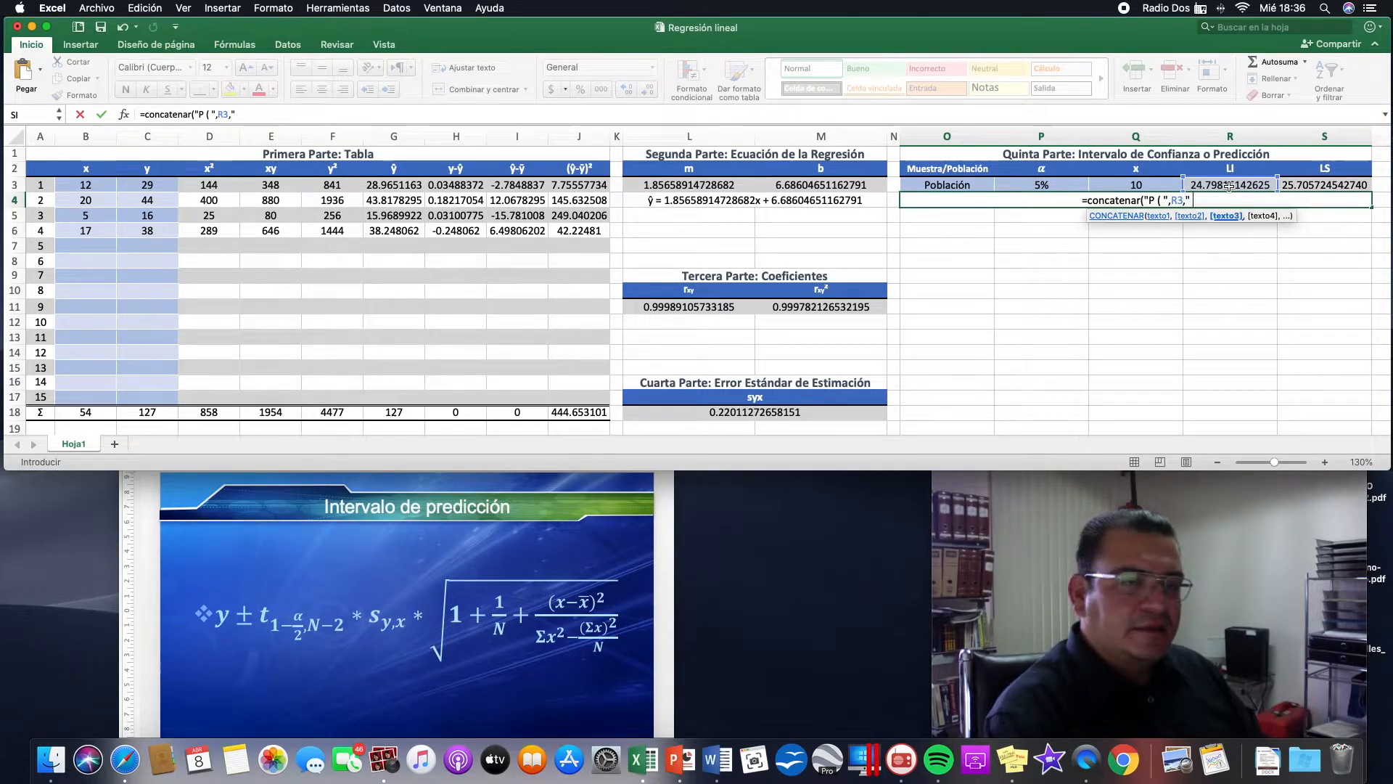
text(<)
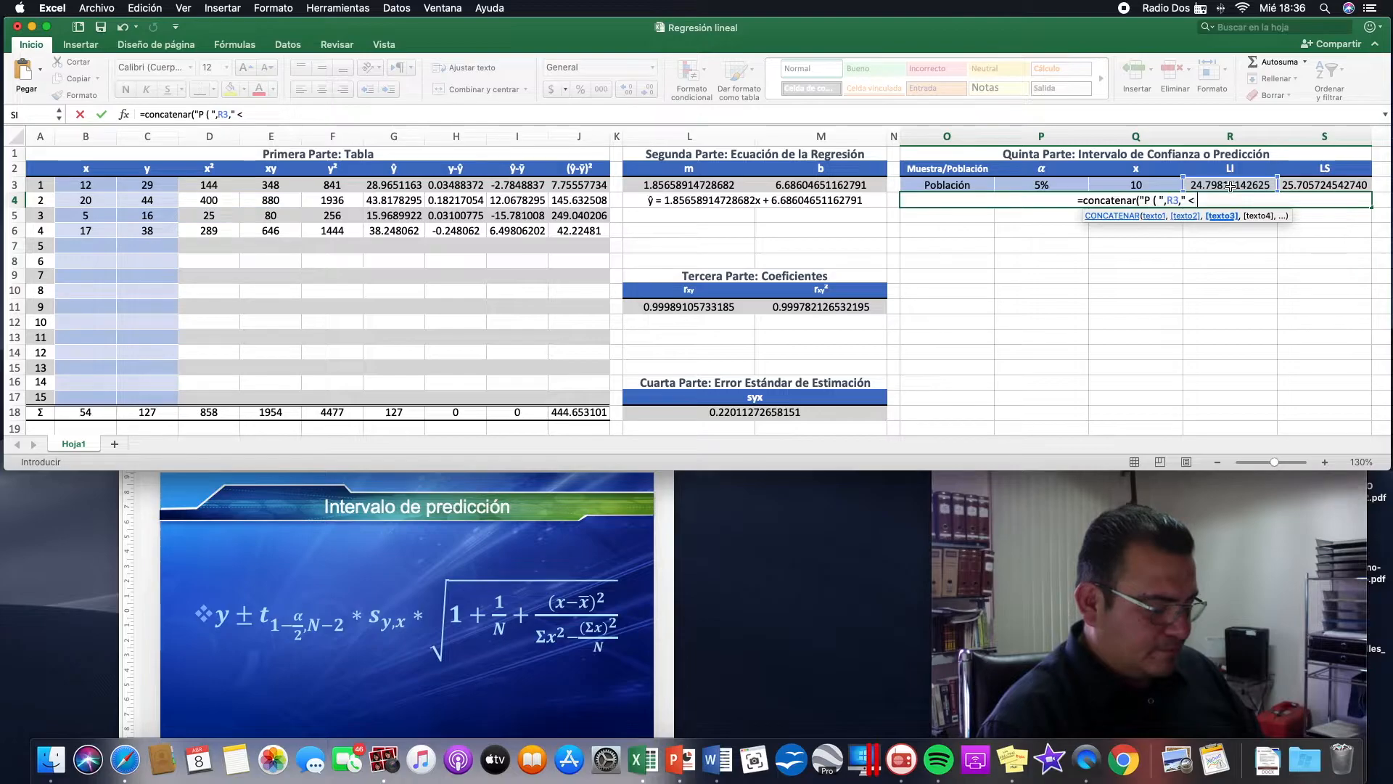
text( y)
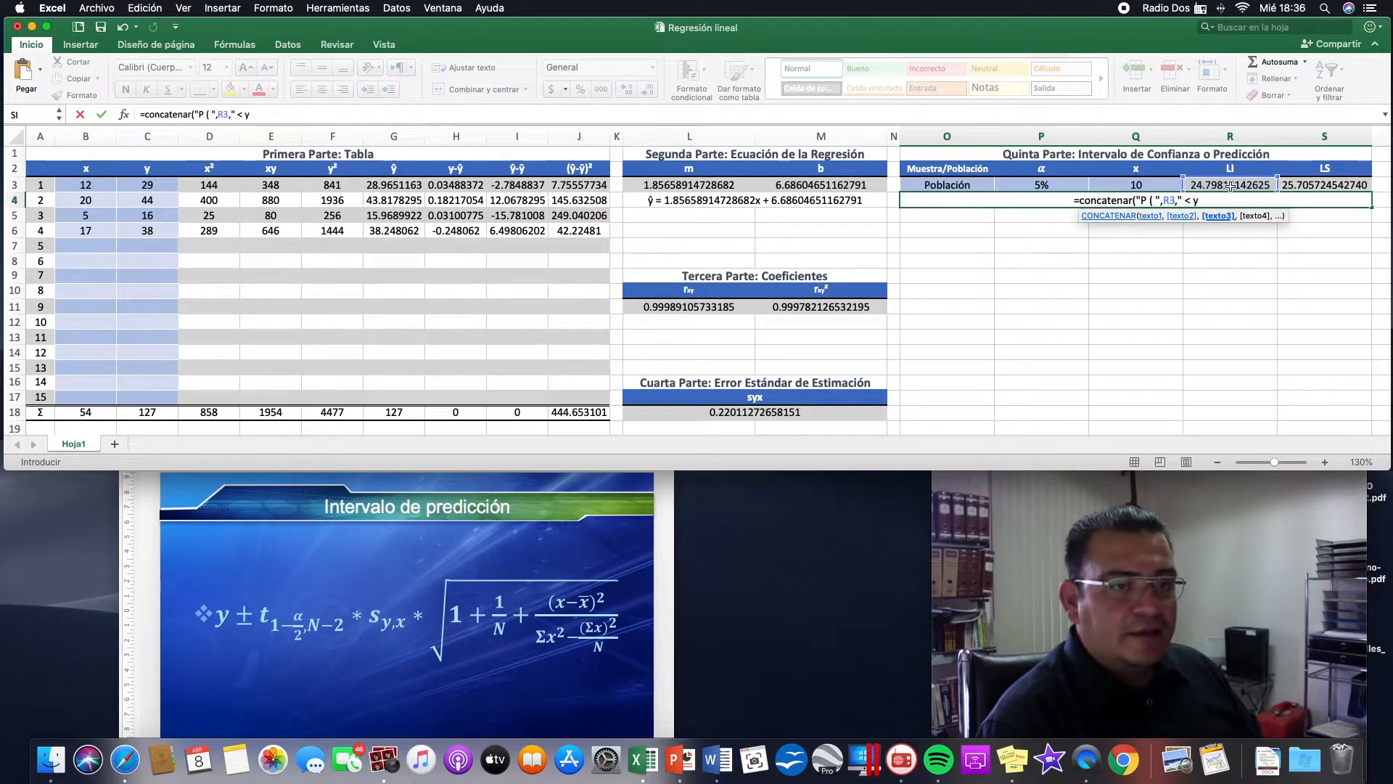
text( <)
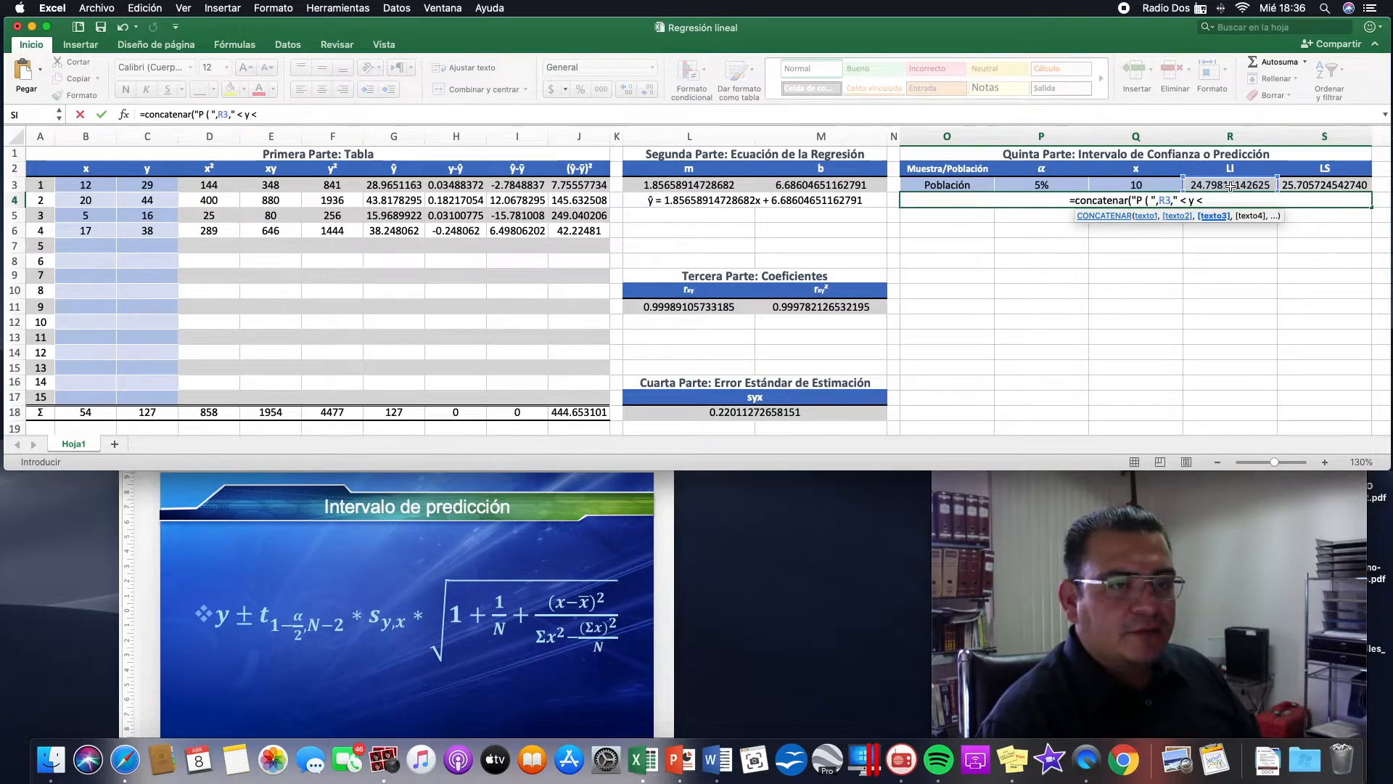
text( ")
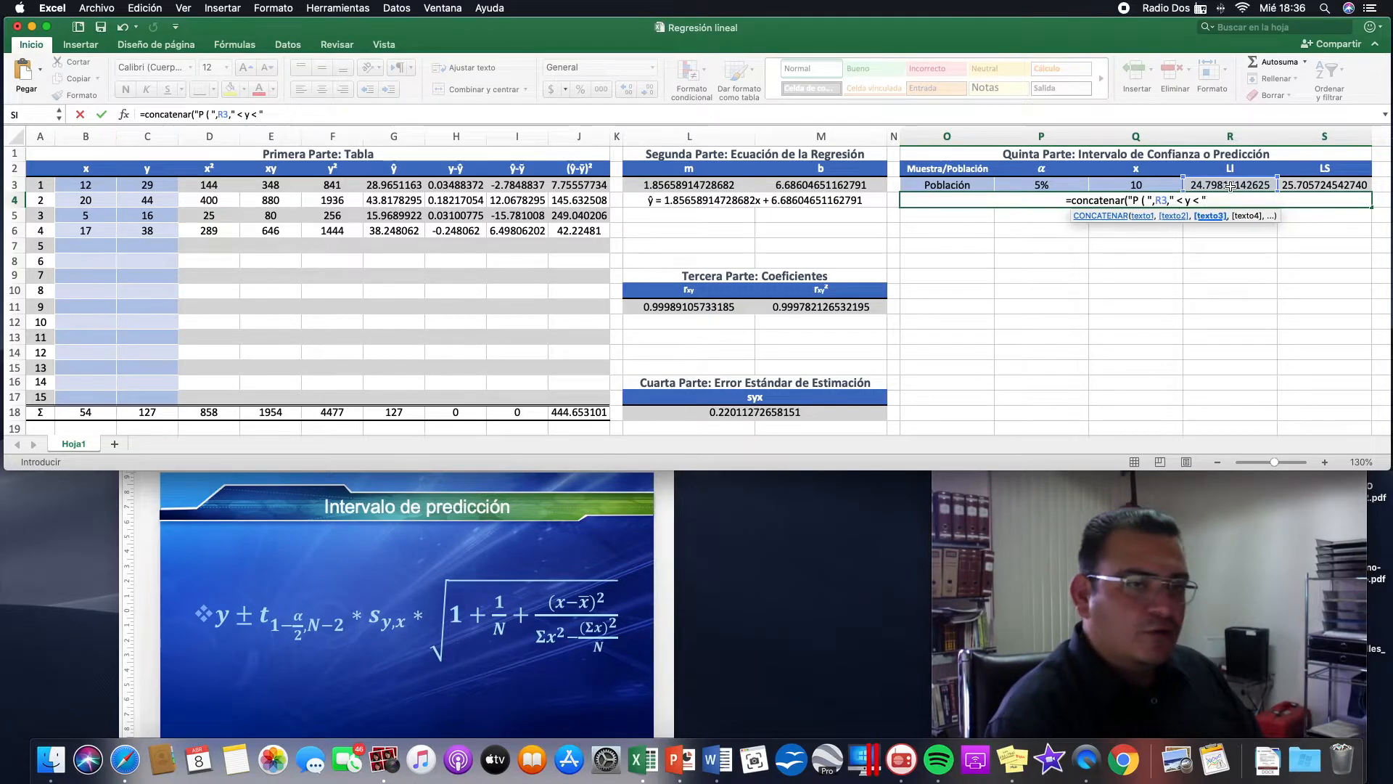
text(,)
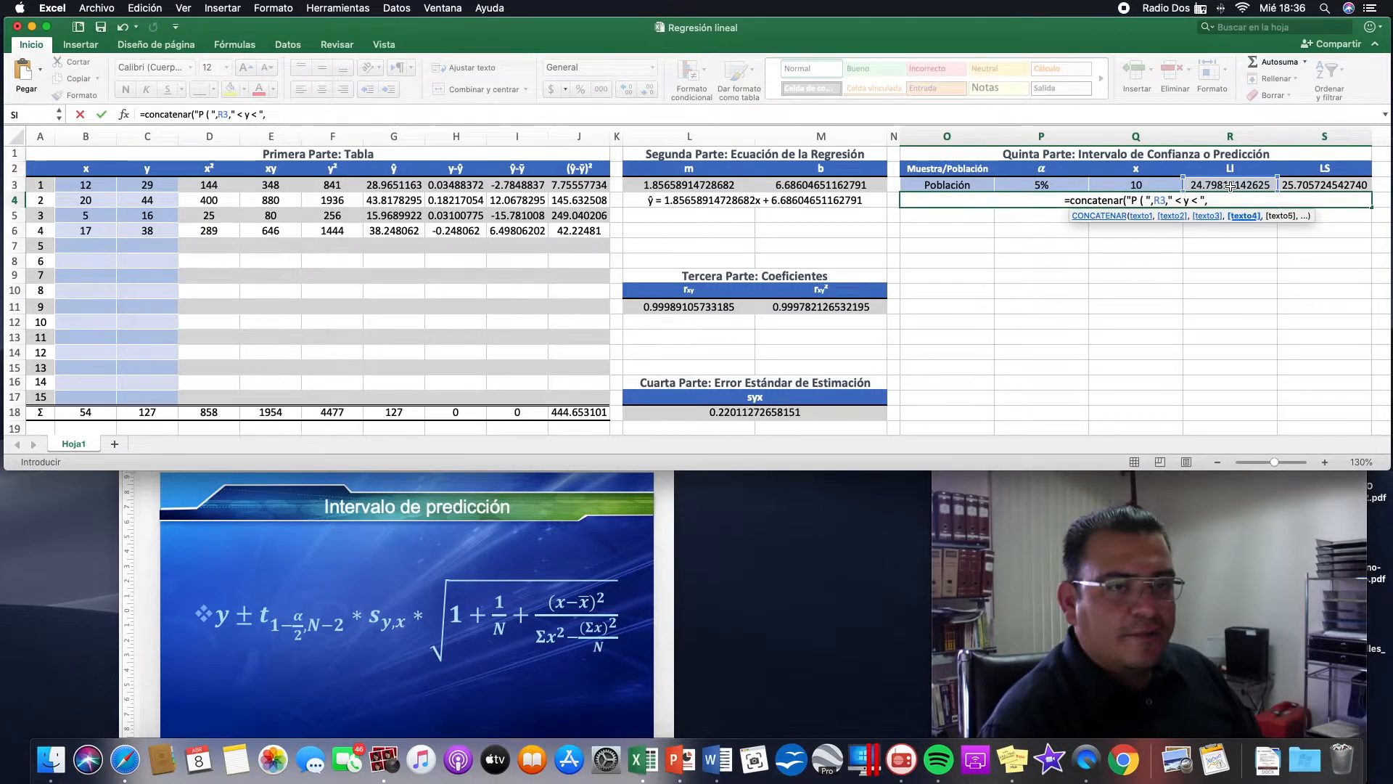
Add the upper limit S3 as the fourth argument of the concatenar formula in O4.
scroll(1231, 187, right, 2)
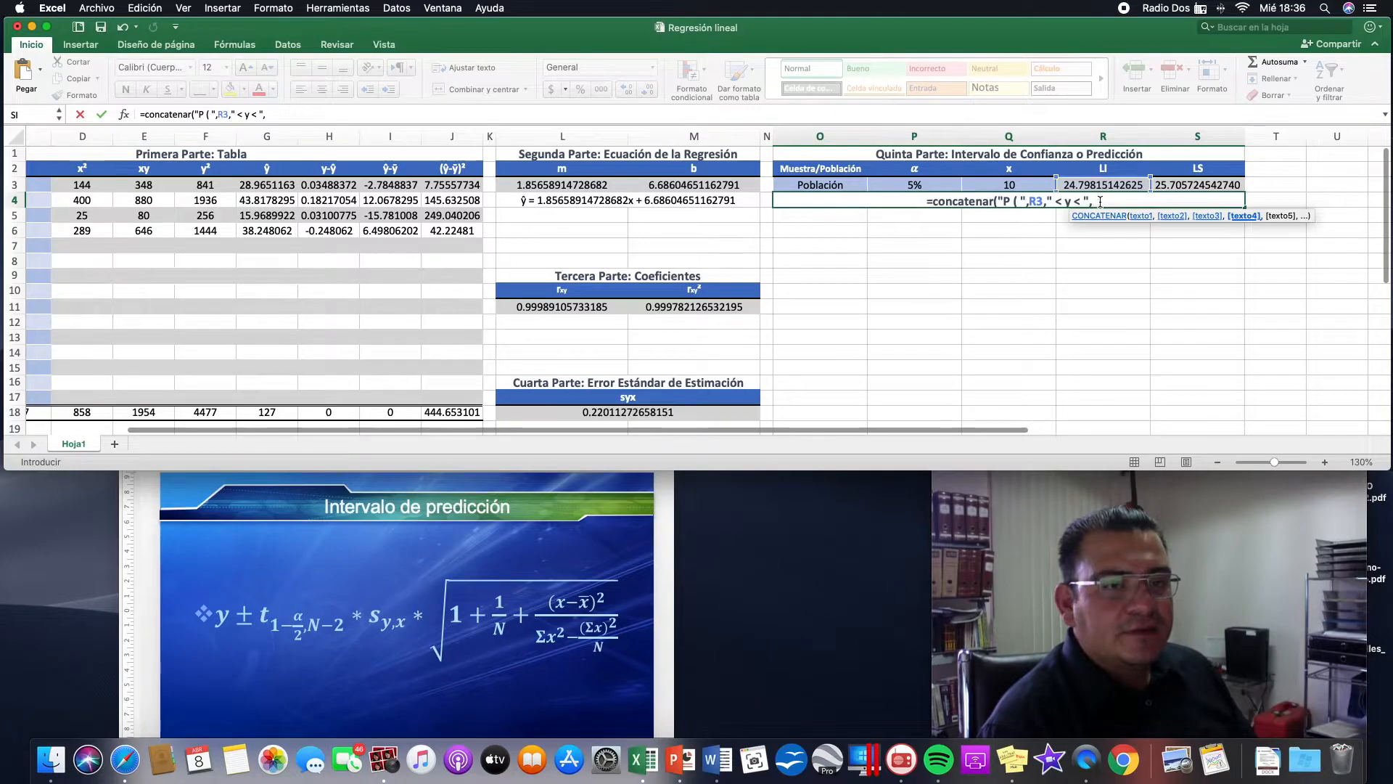
scroll(1255, 183, left, 2)
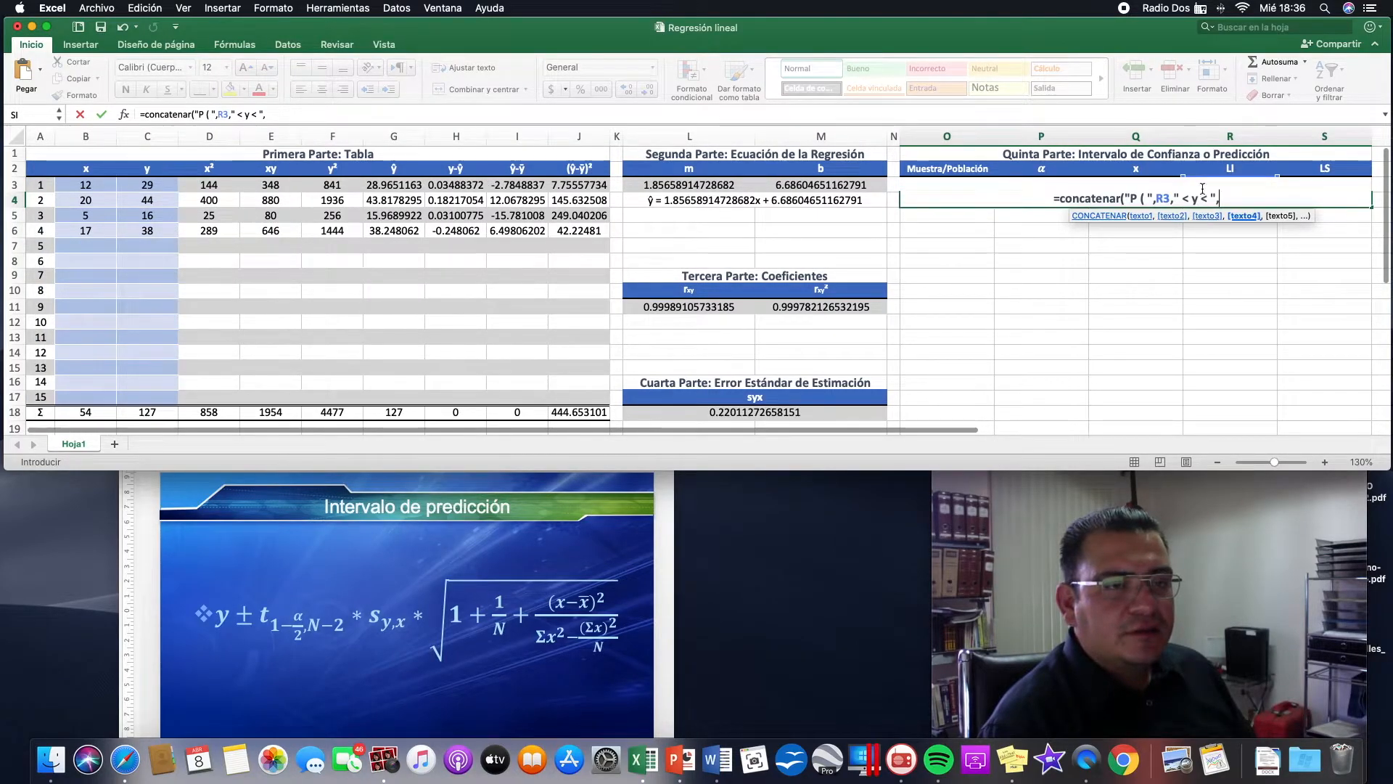
click(1328, 184)
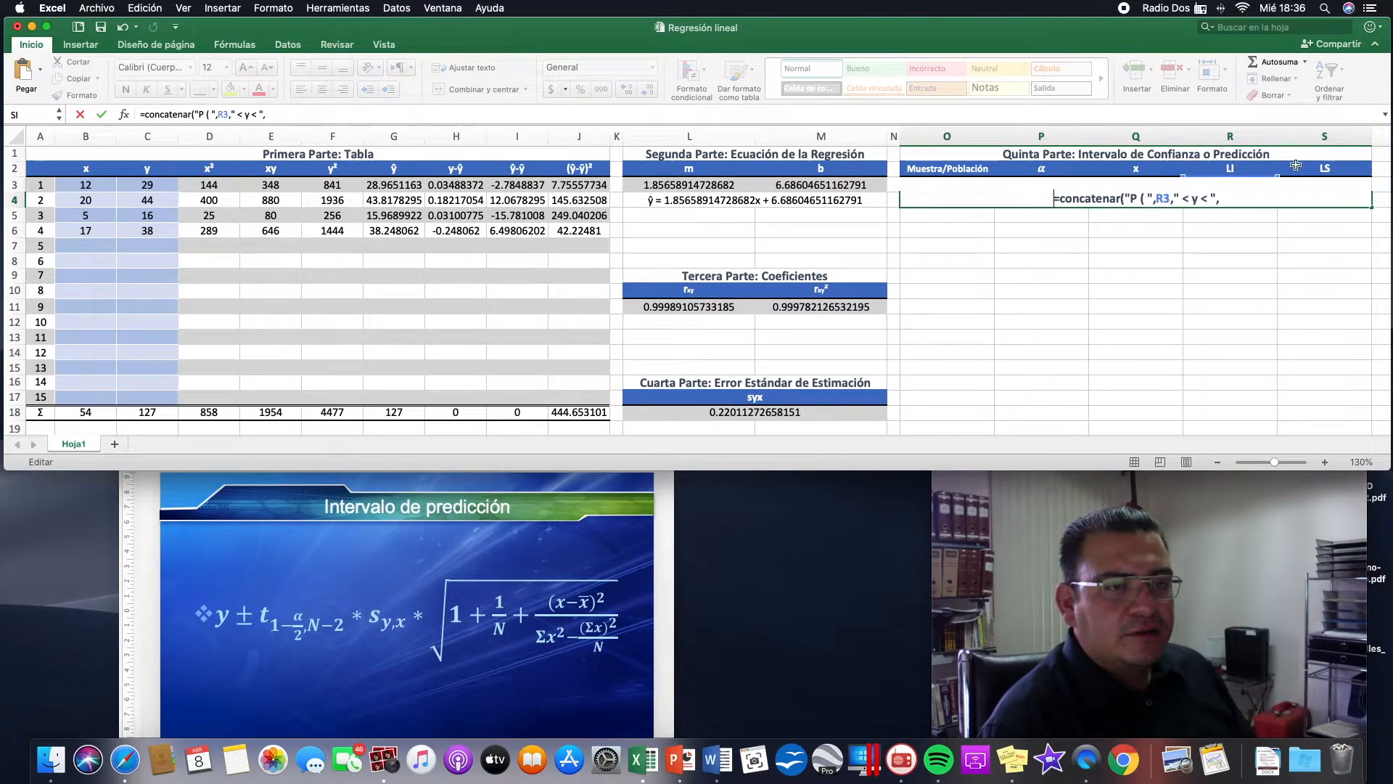
click(1230, 199)
text(s3)
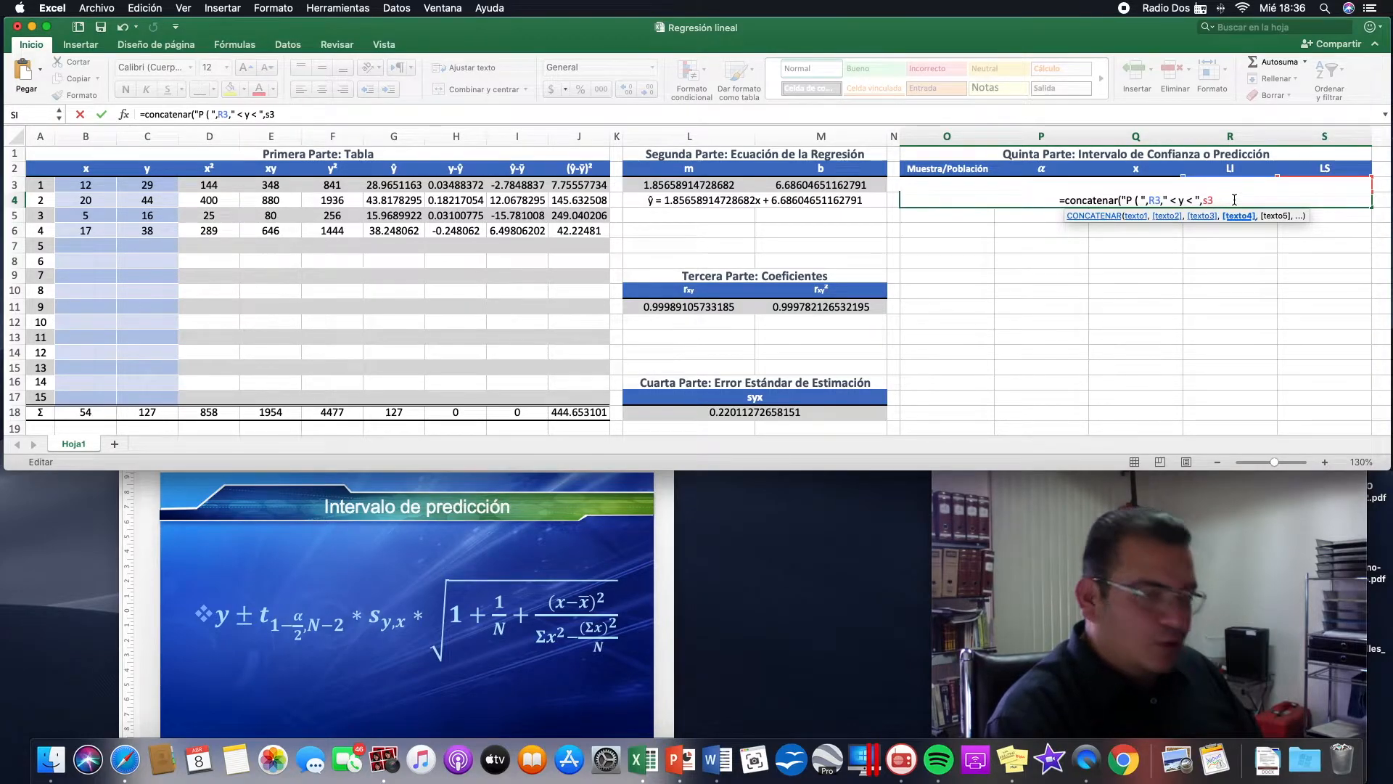
text(,)
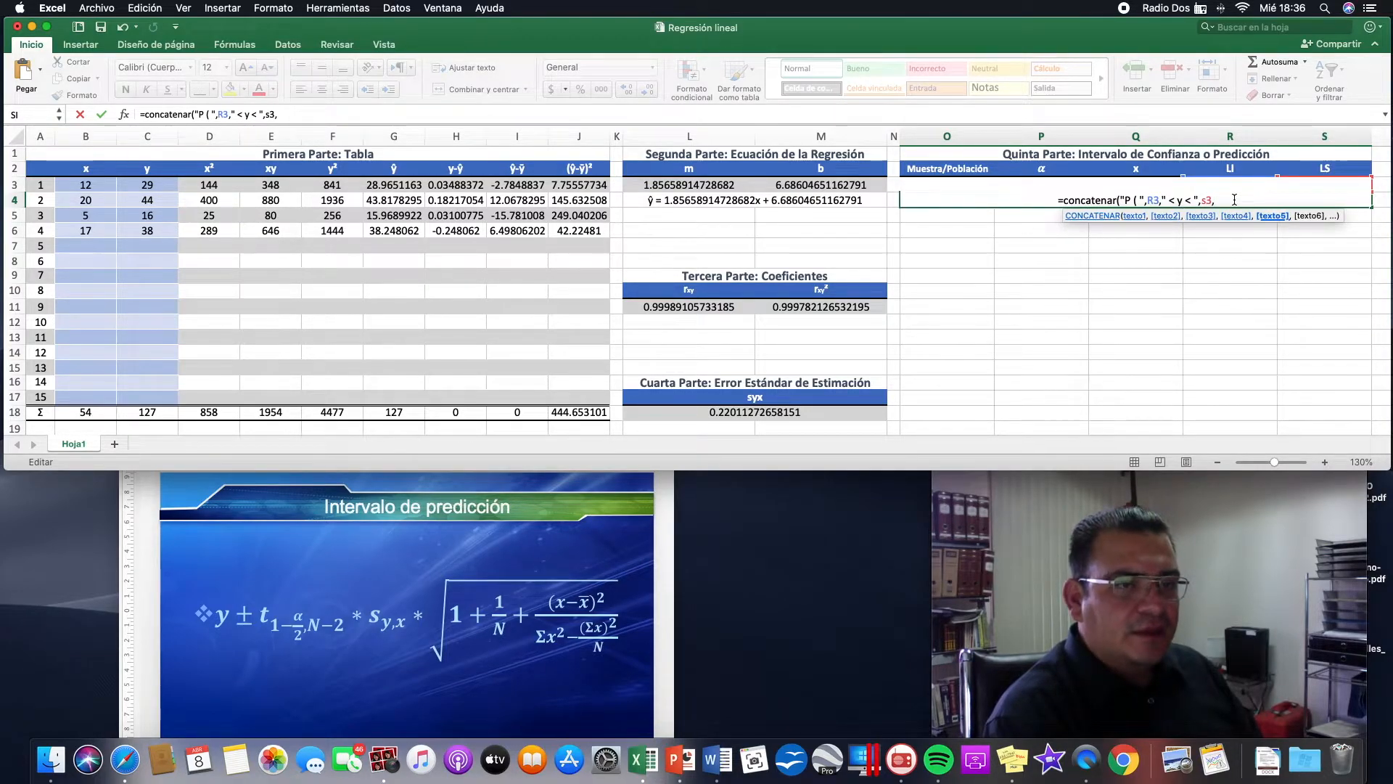
Add the text " ) = " as the fifth argument of the concatenar formula in O4.
text(")
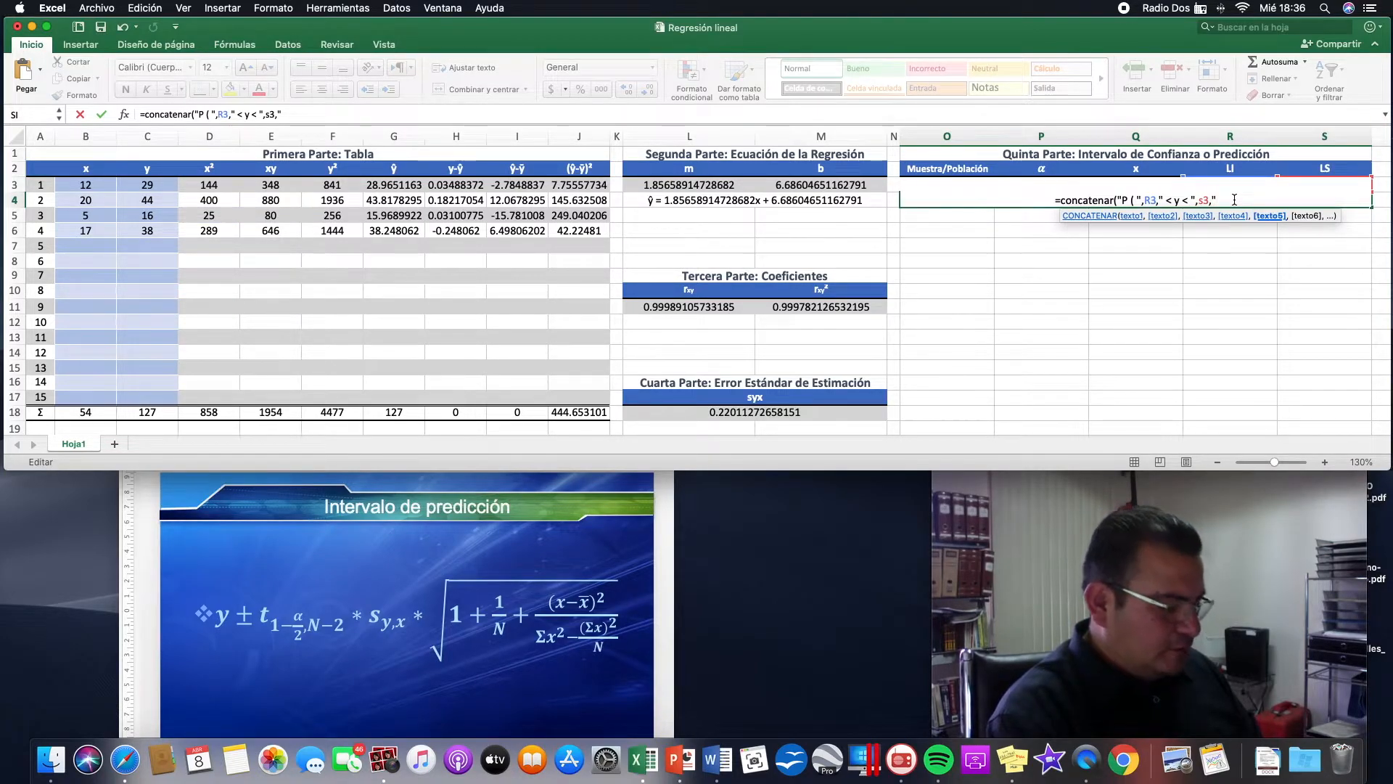
text( ))
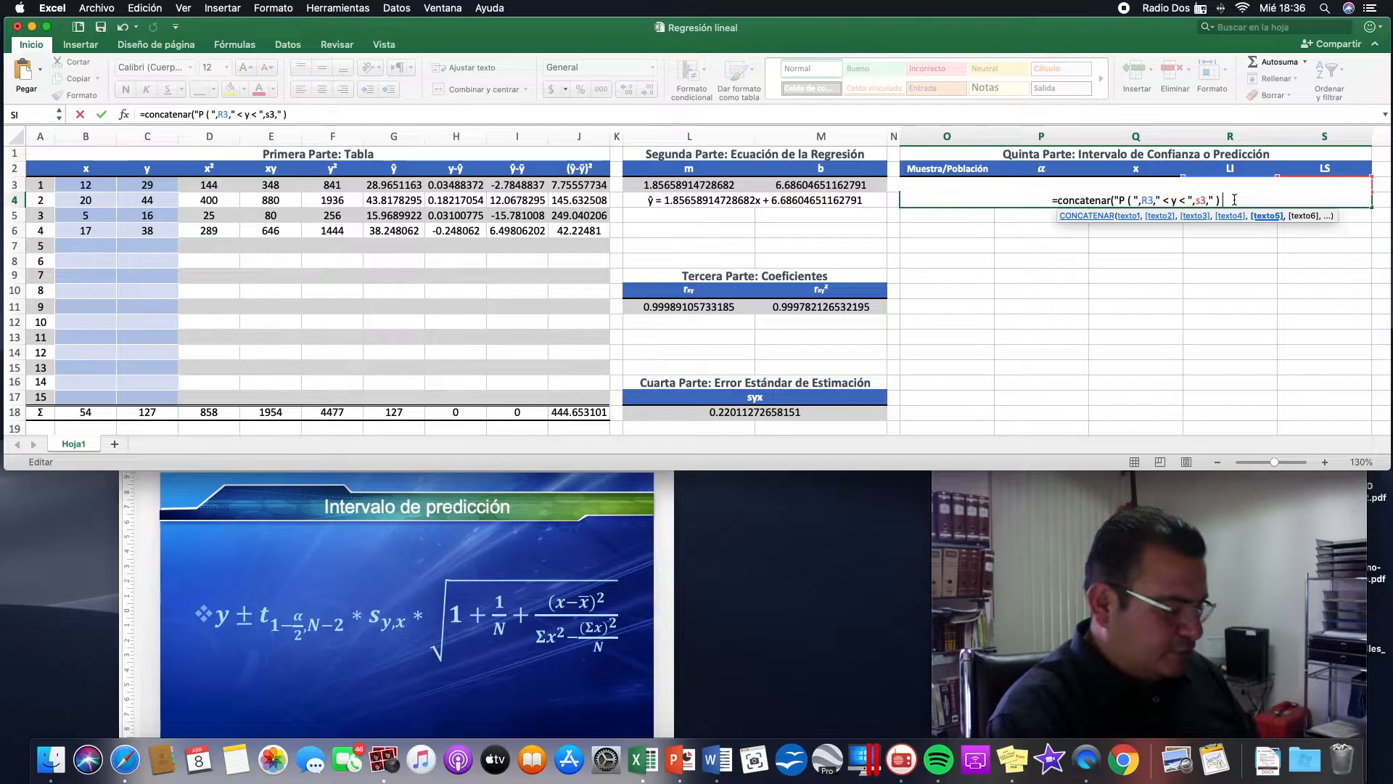
text(=)
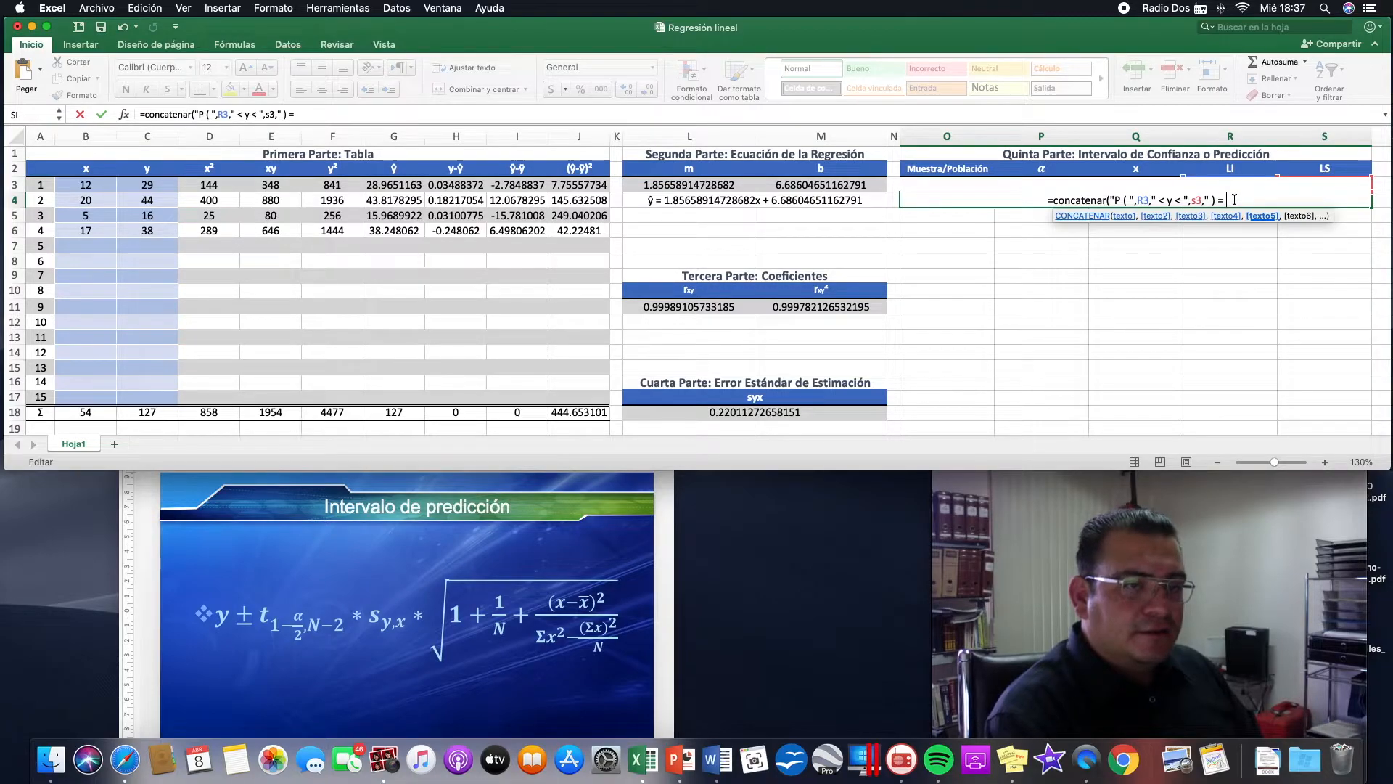
text(")
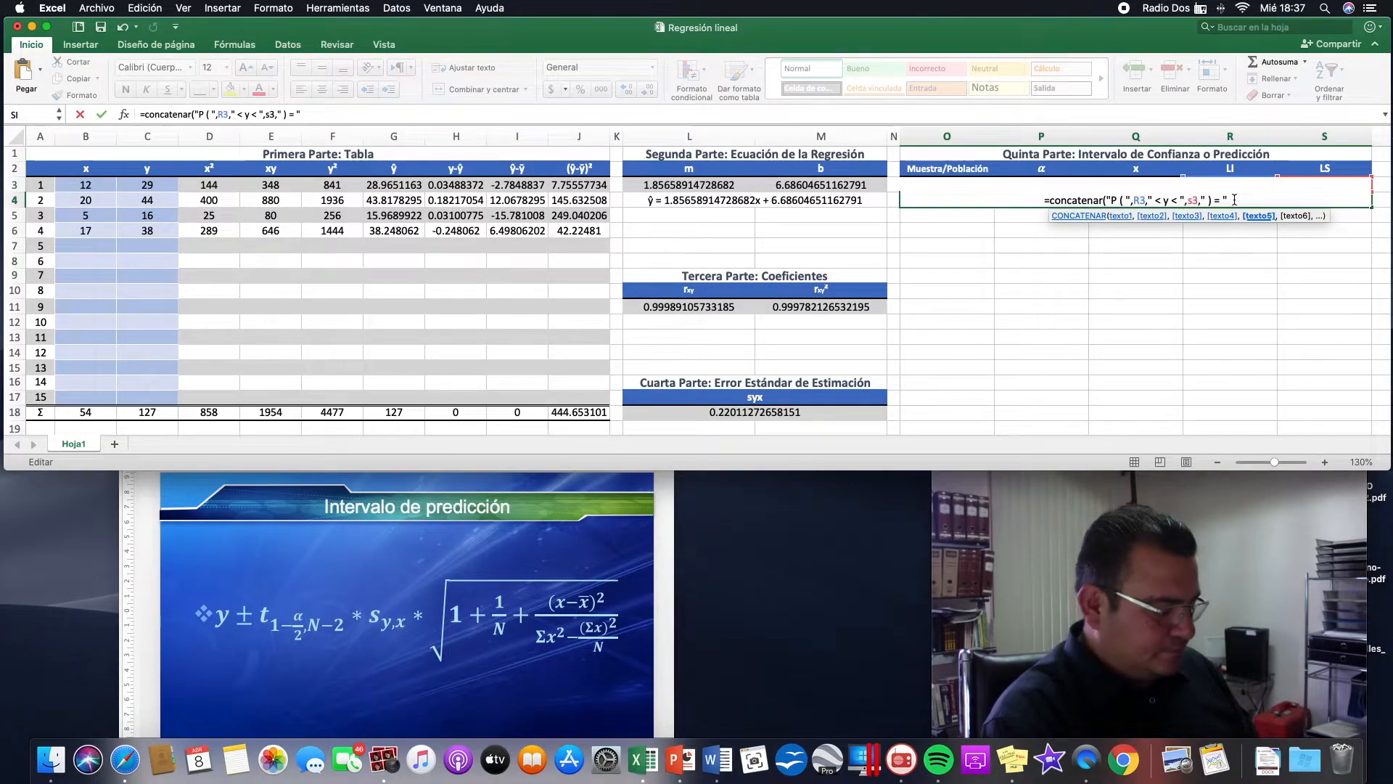
text(,)
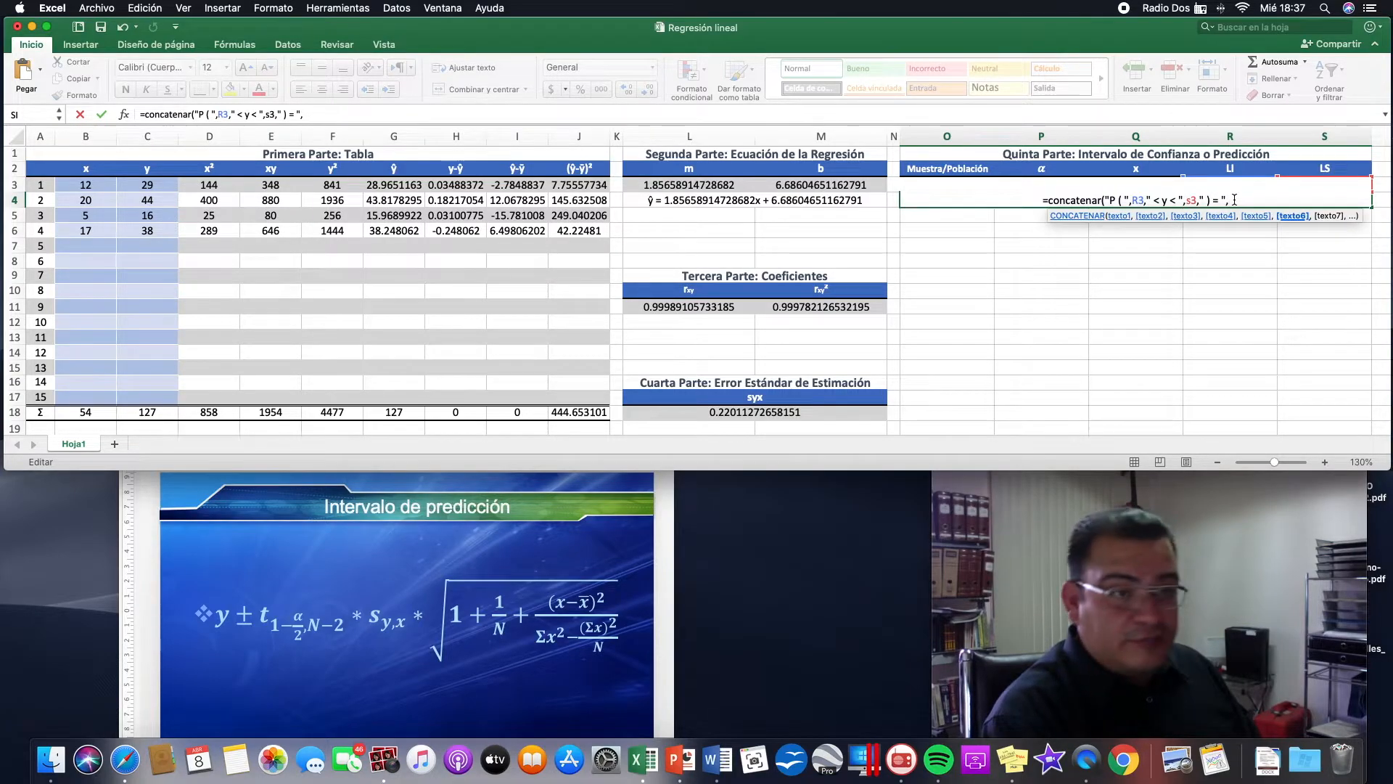
Finish the O4 concatenar formula with the confidence level 1-P3 as its last argument and commit it.
text(1)
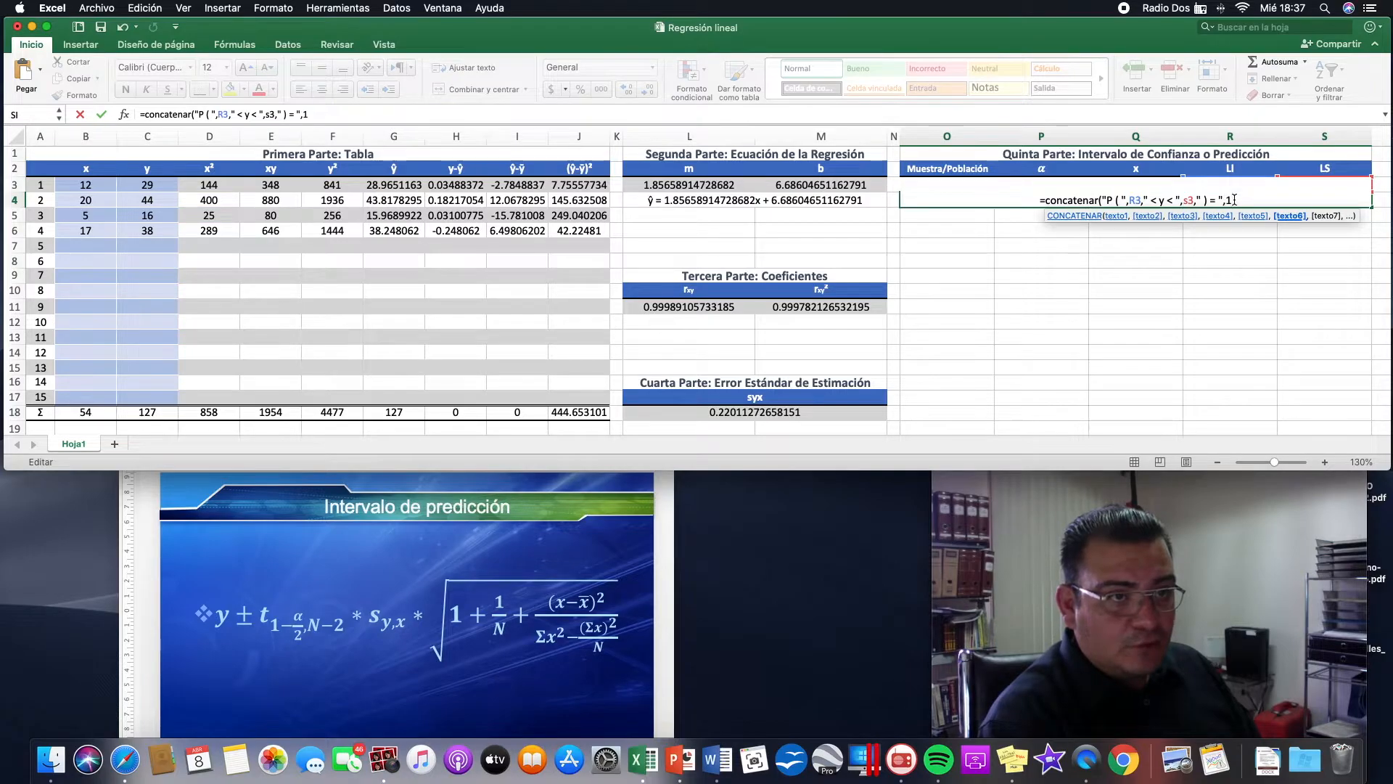
text(-)
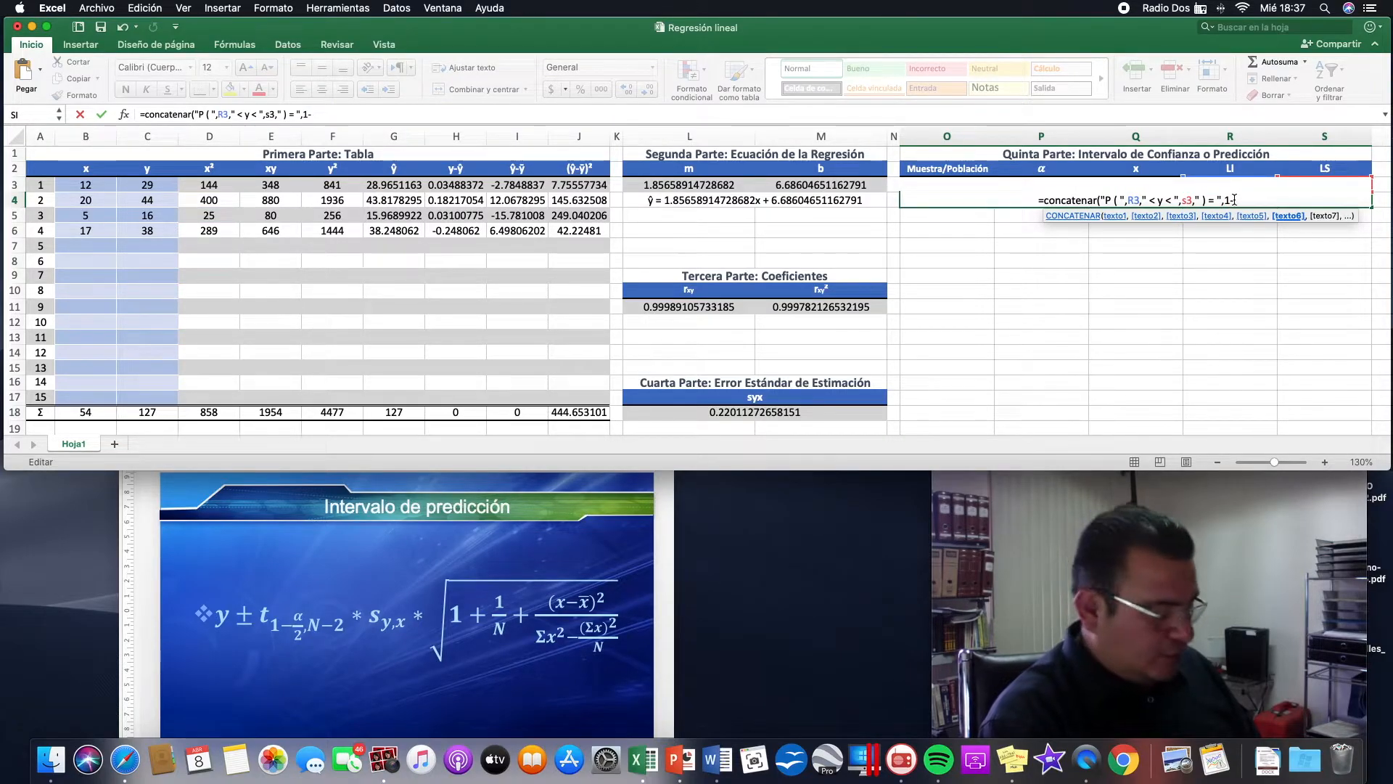
text(p3))
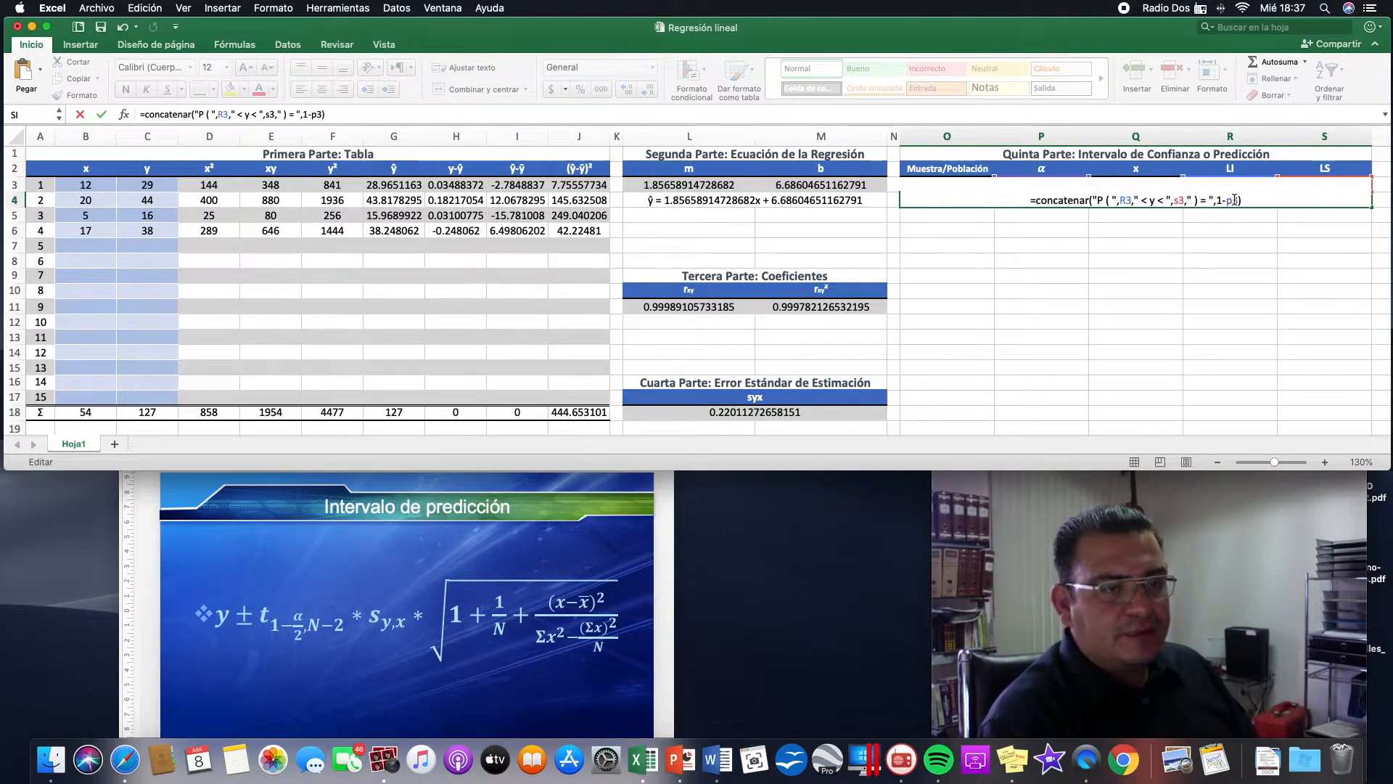
key(Return)
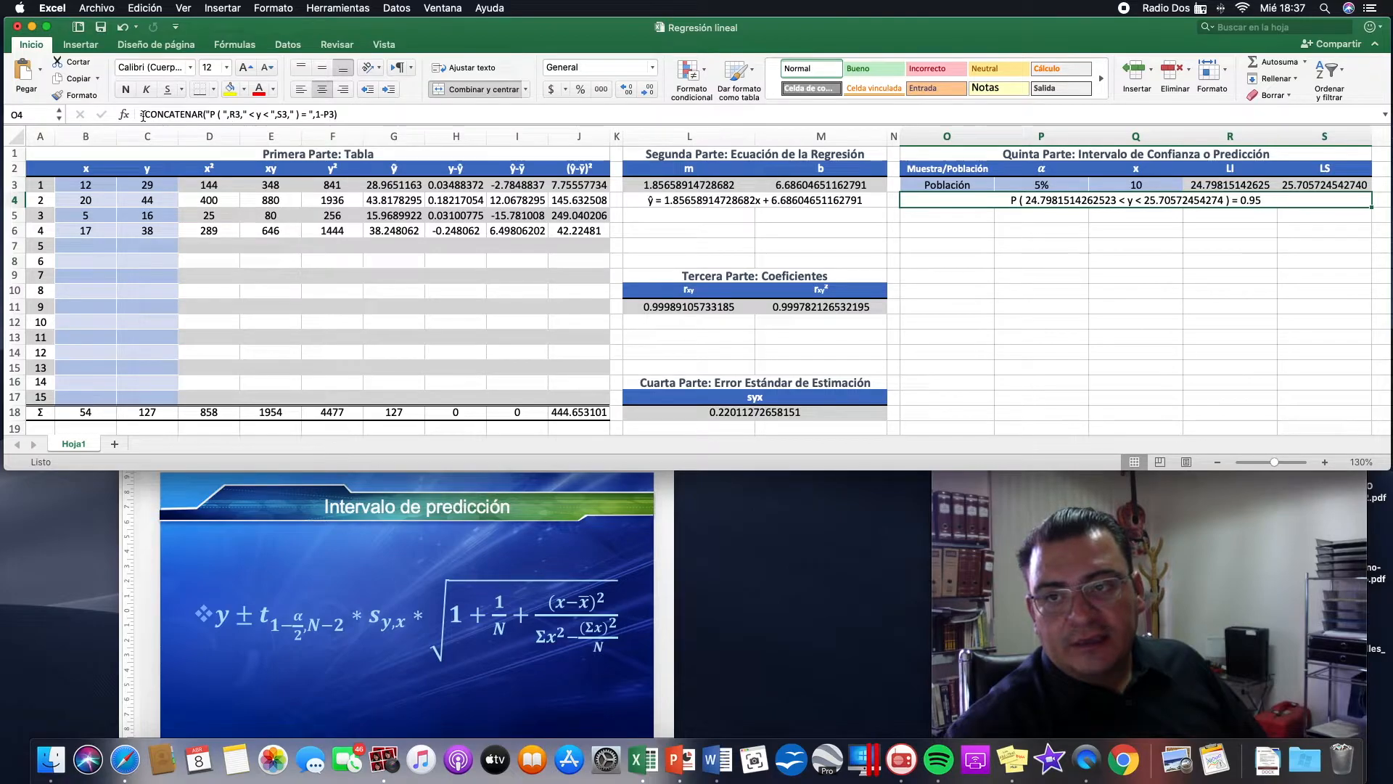
click(1046, 213)
key(Return)
click(1046, 212)
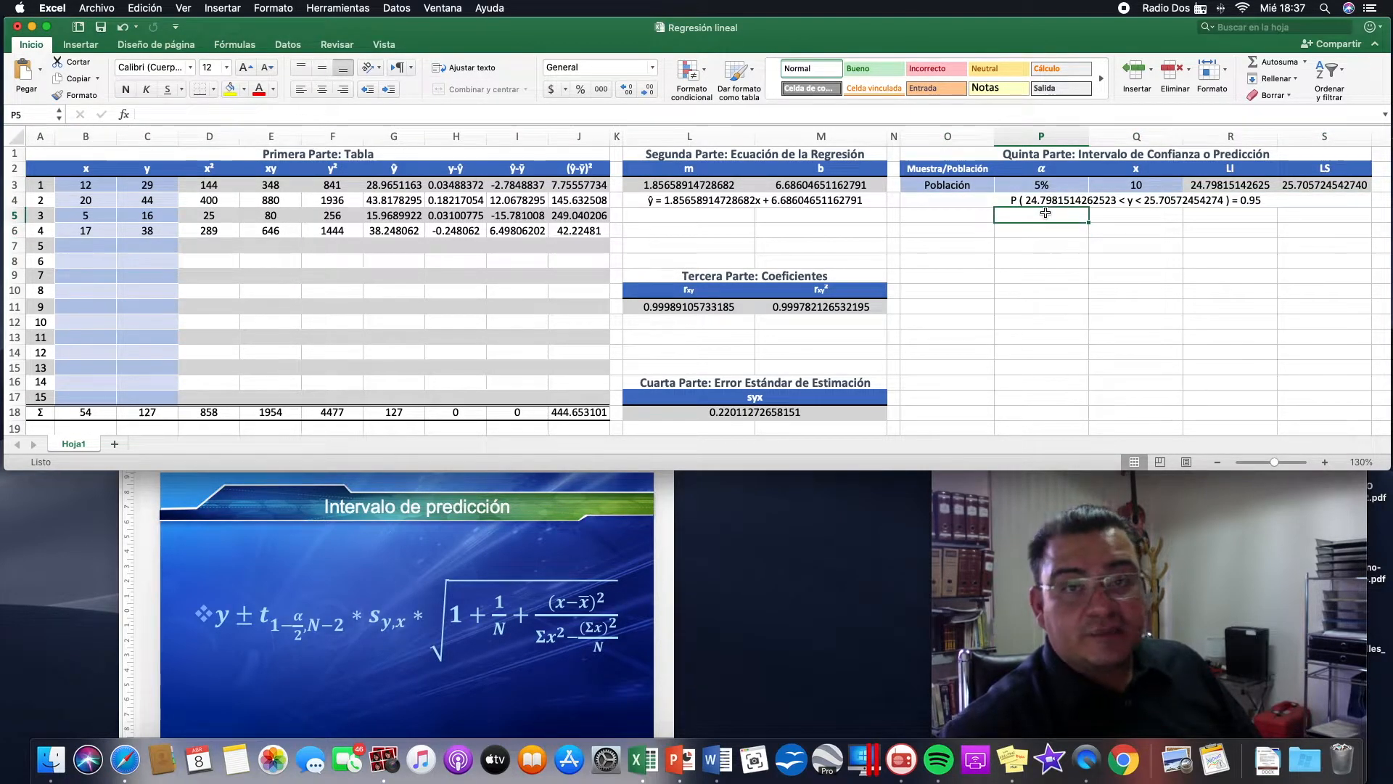
Check the interval results by switching O3 between Muestra and Población twice, ending on Población.
click(970, 184)
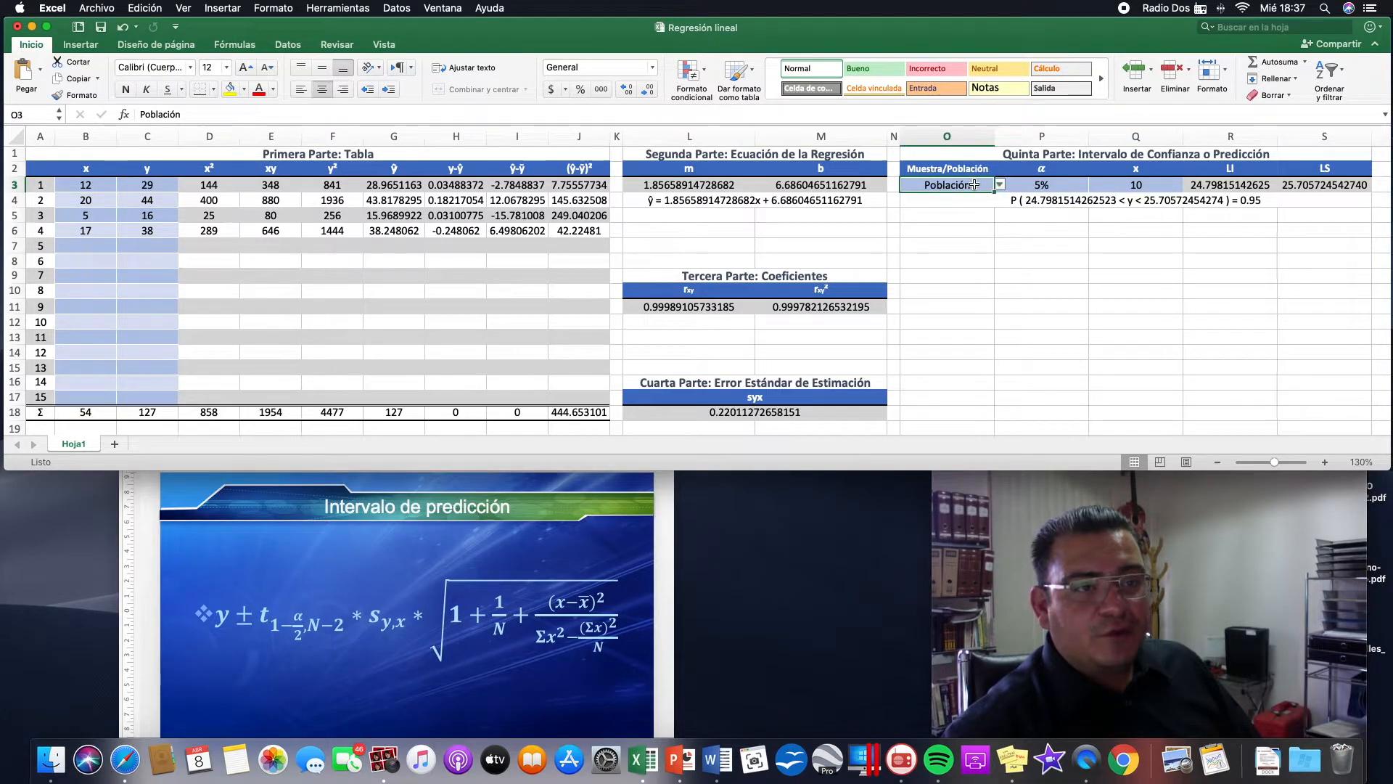
click(1000, 185)
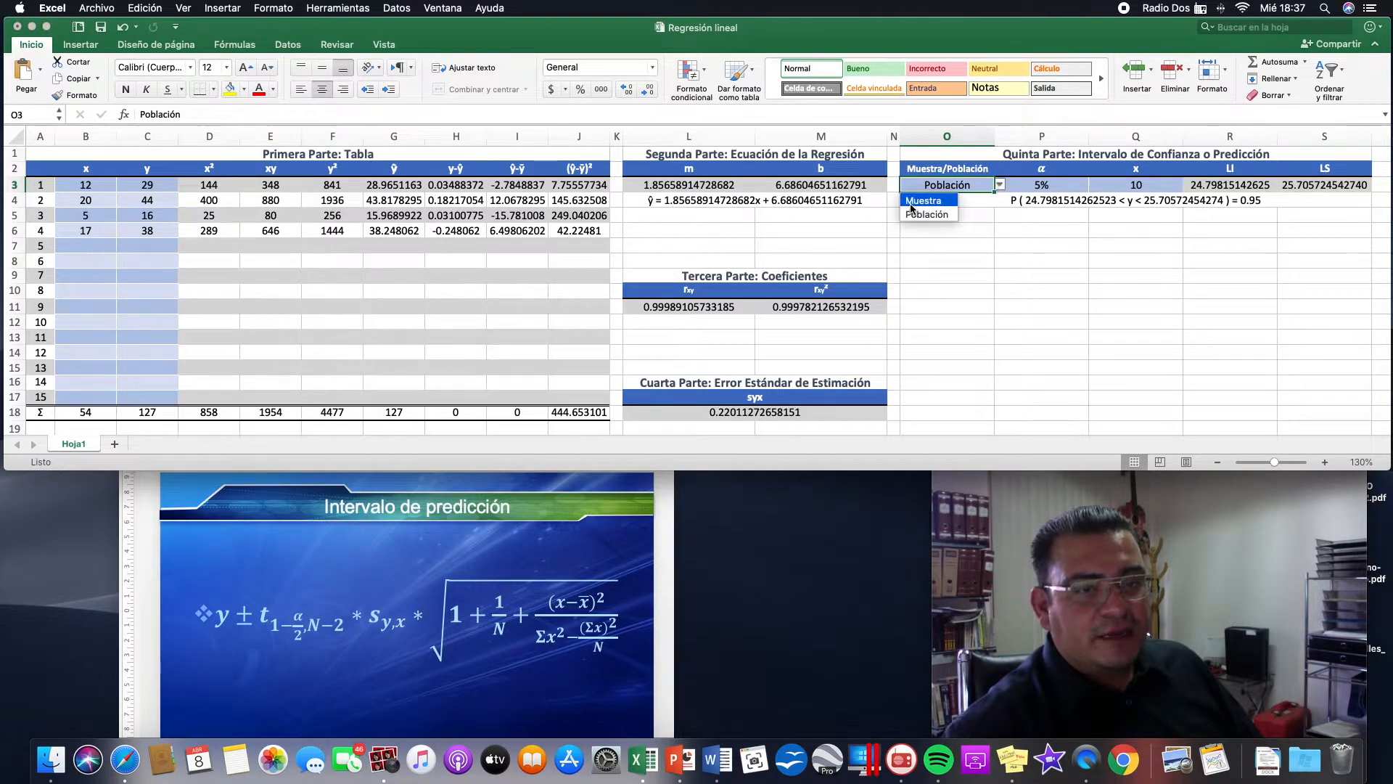
click(918, 201)
click(1002, 185)
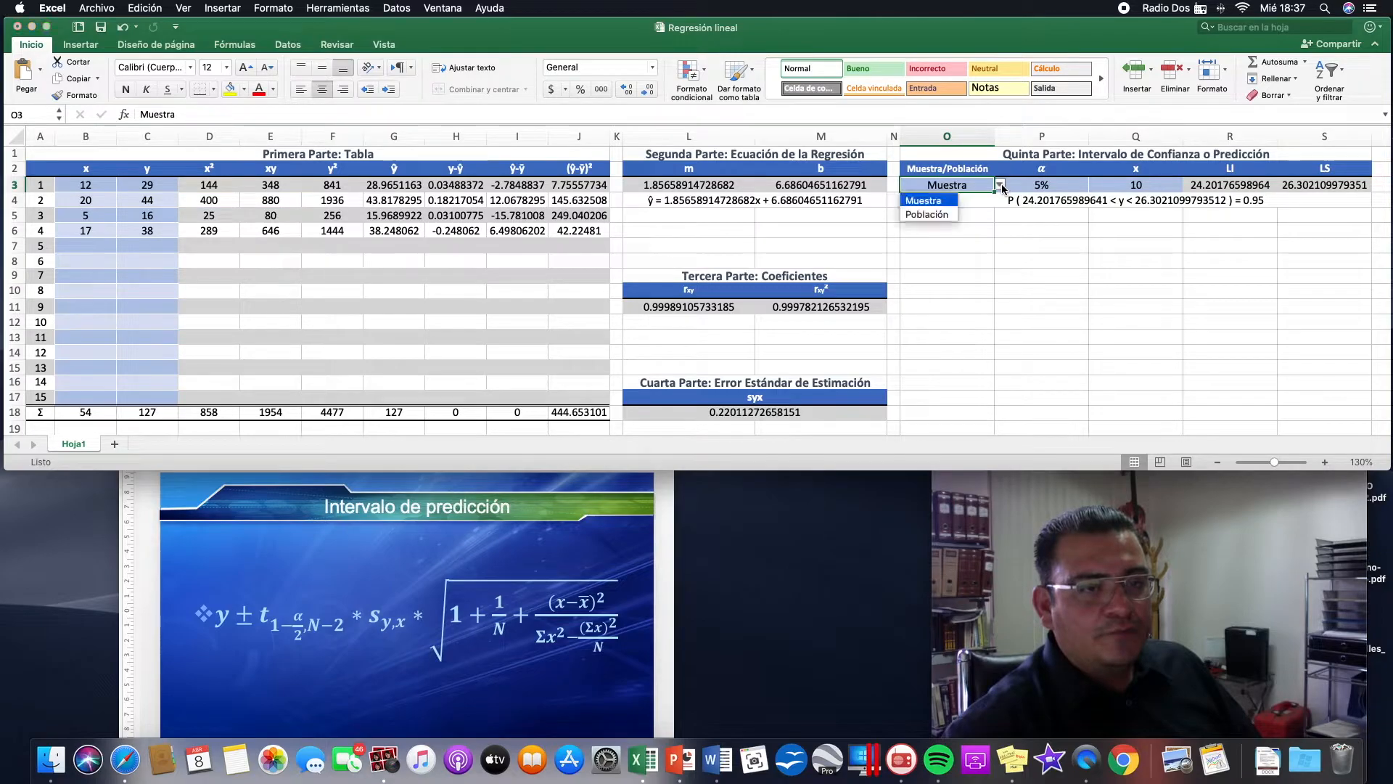
click(944, 215)
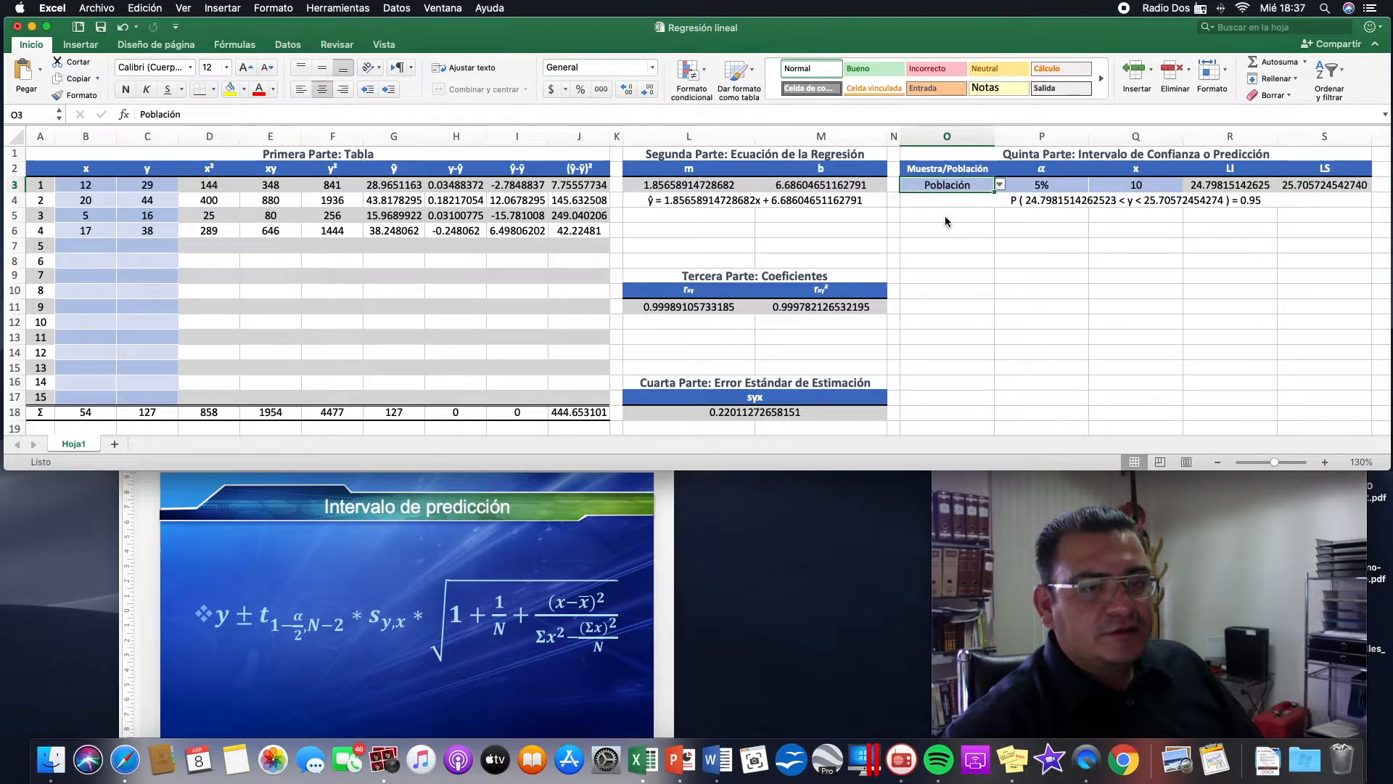
click(1000, 185)
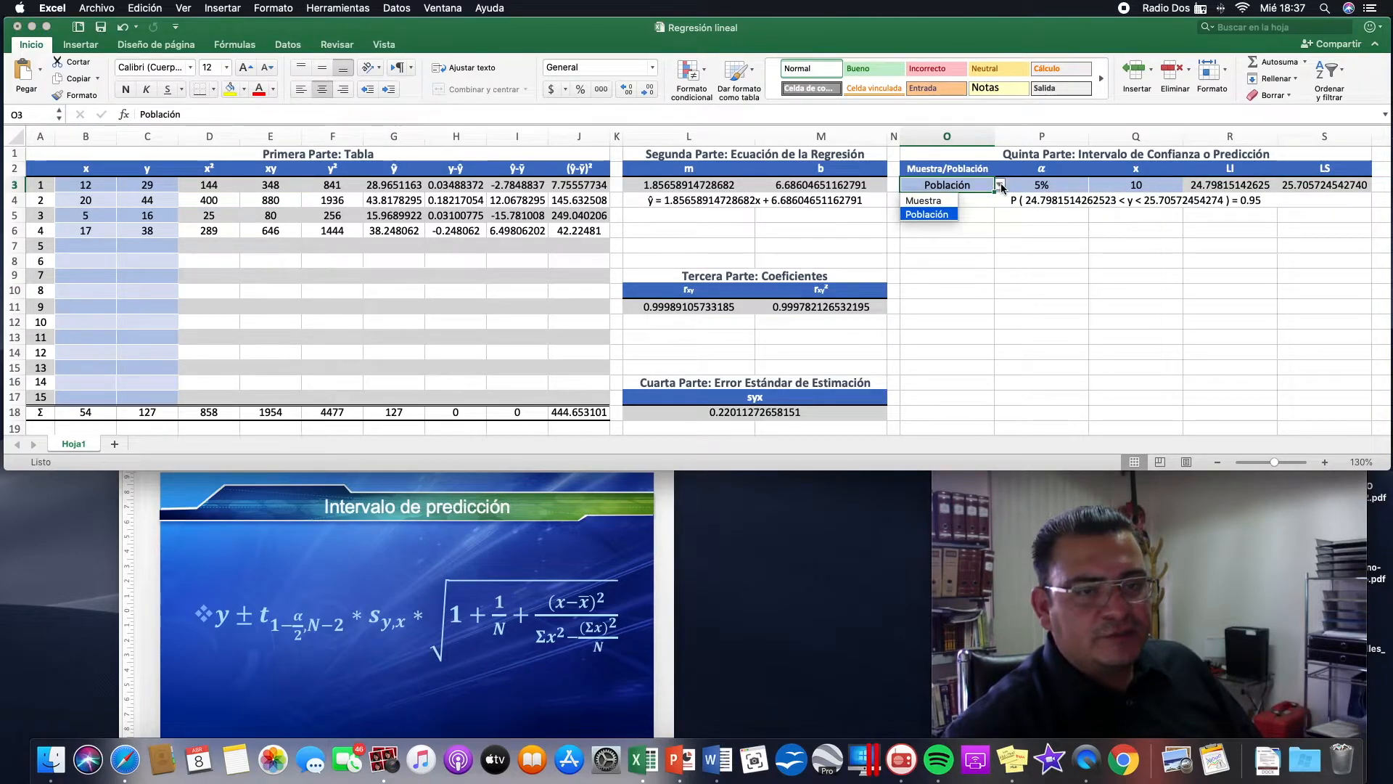
click(929, 202)
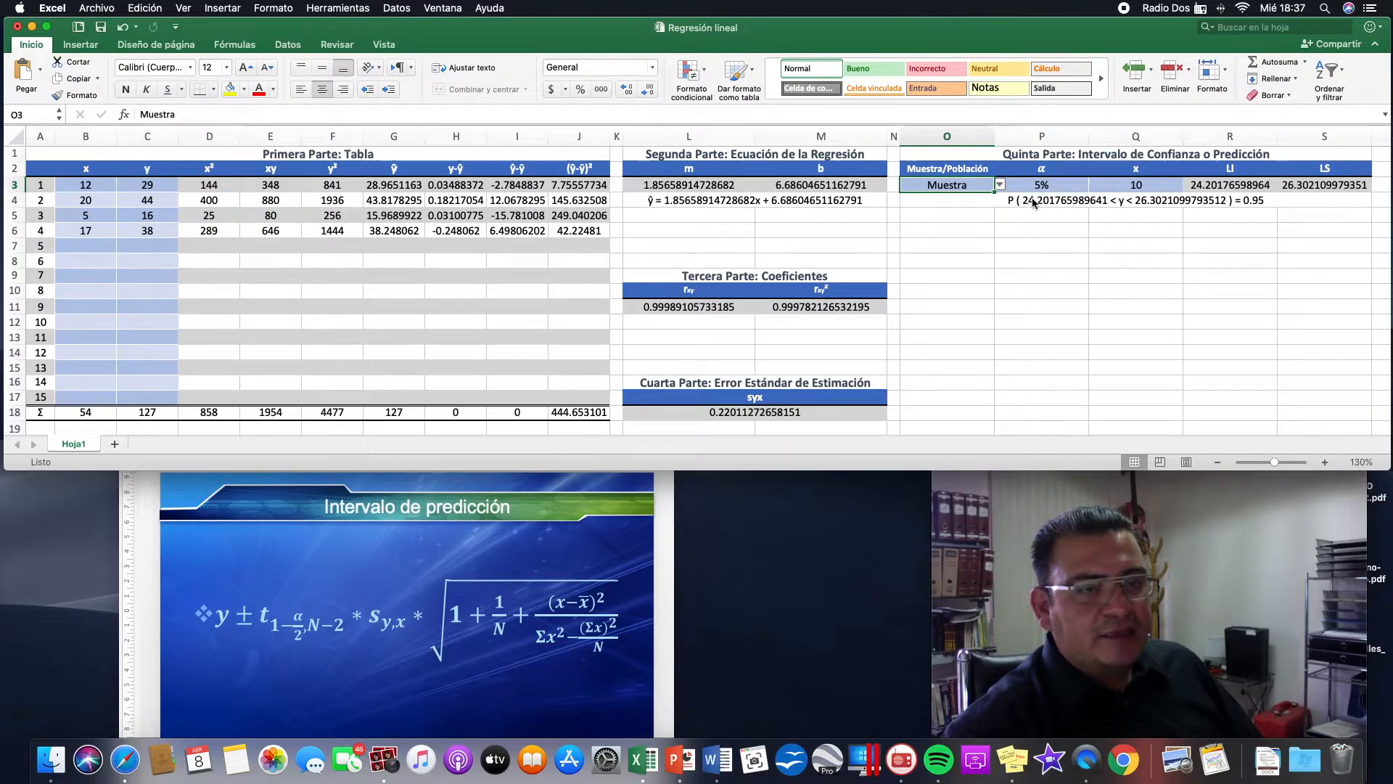
click(1001, 185)
click(943, 216)
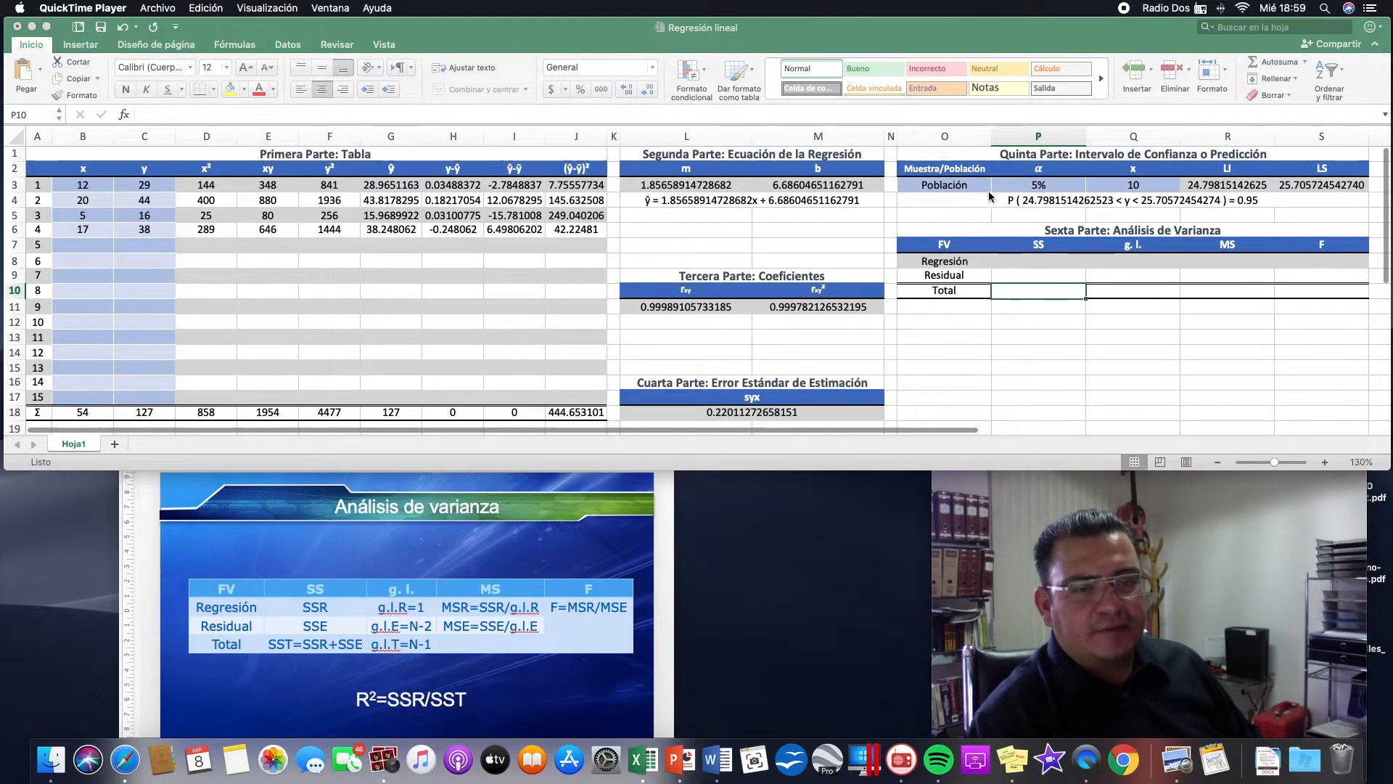
Fill the Regresión SS cell P8 of the Análisis de Varianza table with a reference to the (ŷ-ȳ)² total in J18.
click(1052, 263)
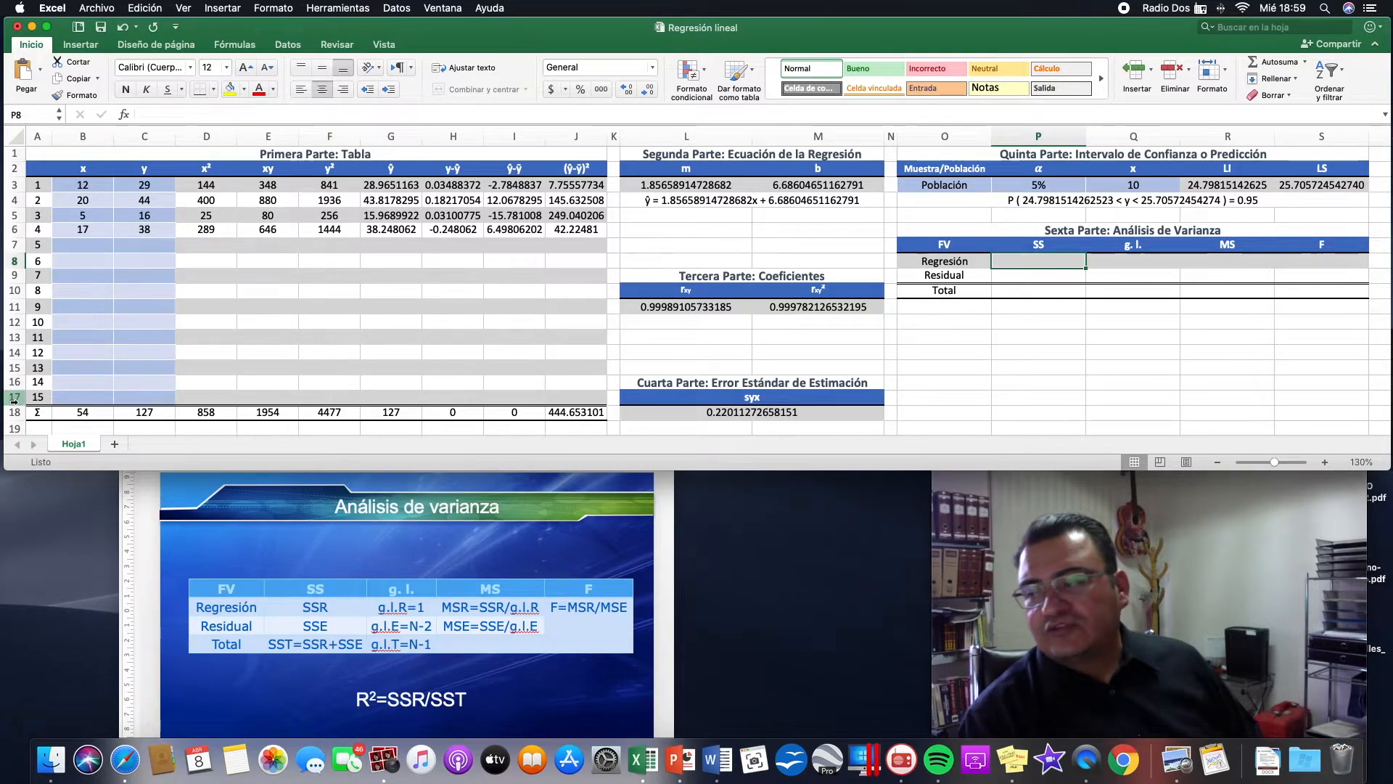
scroll(1005, 302, up, 5)
scroll(1004, 302, left, 2)
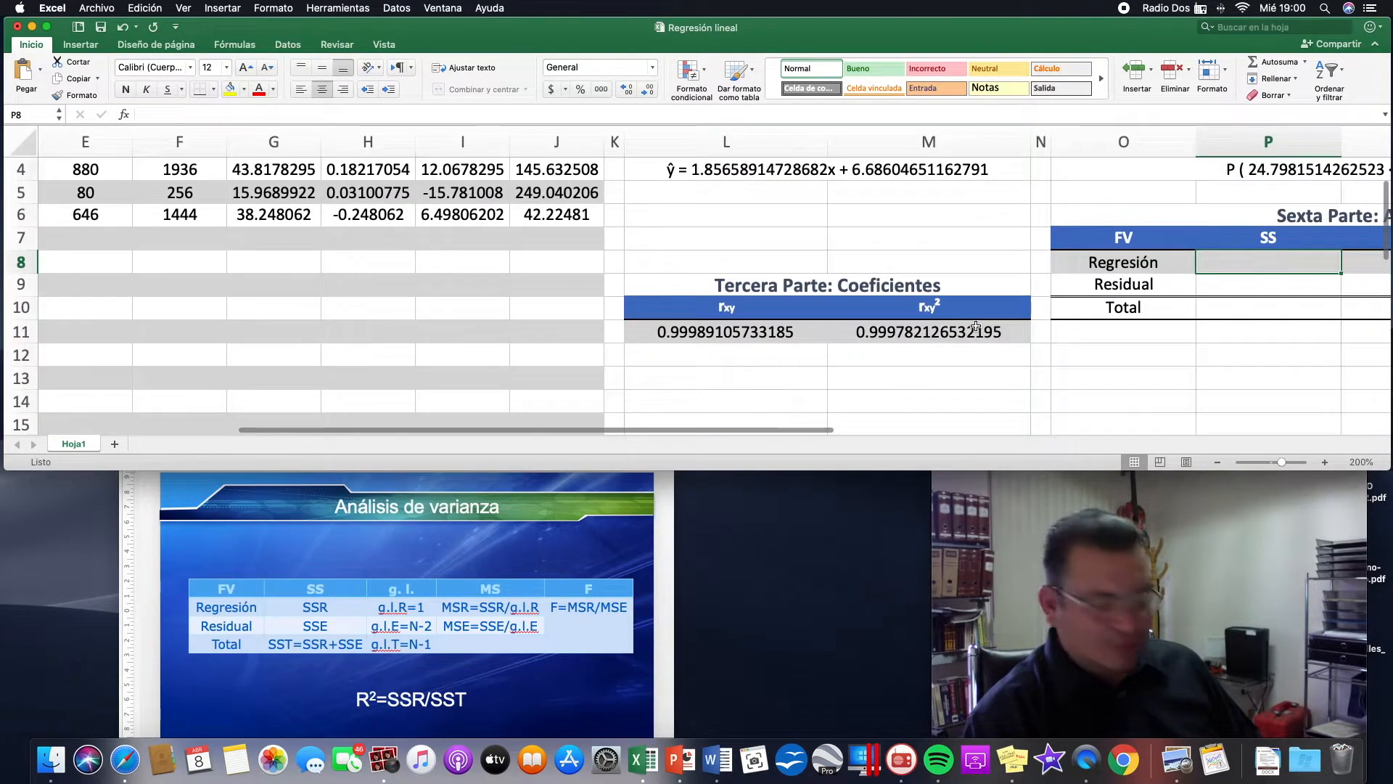
scroll(1088, 349, up, 3)
scroll(1161, 363, left, 1)
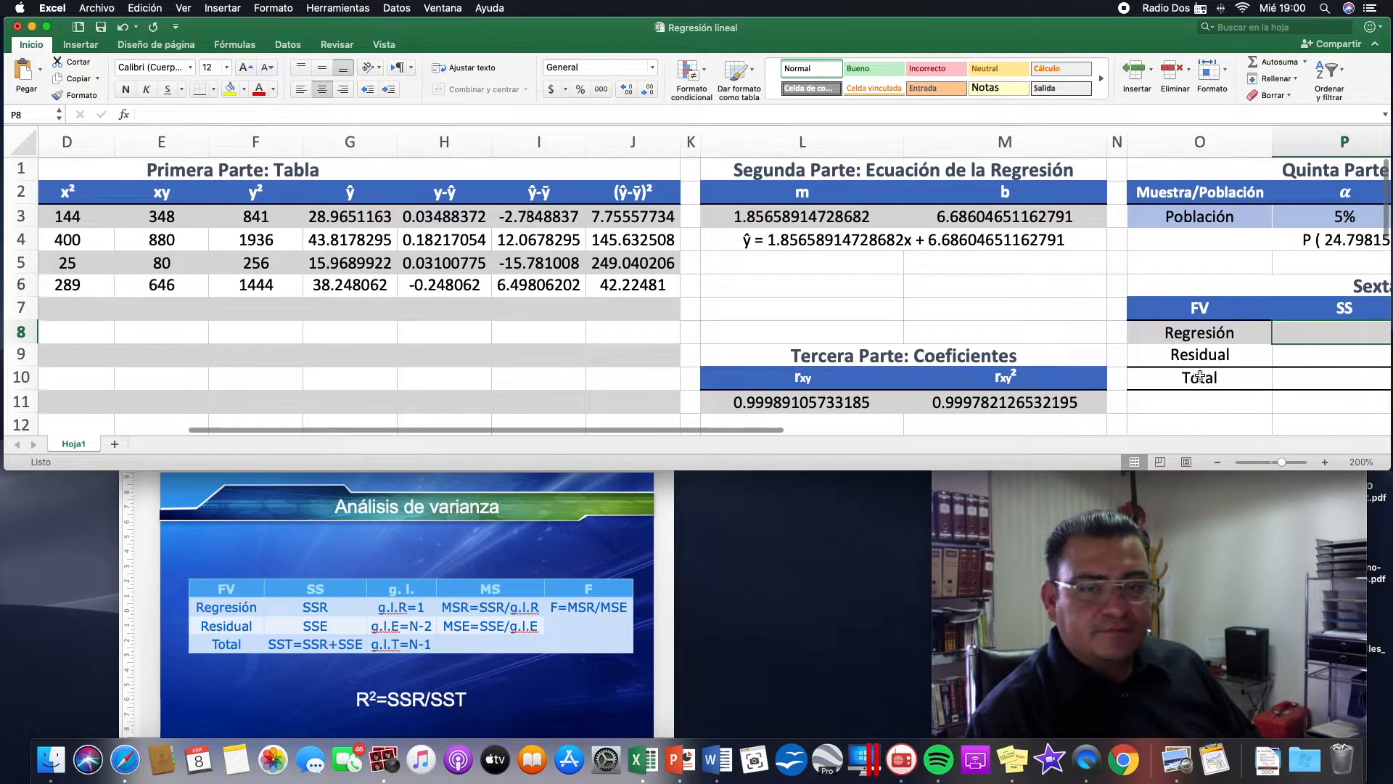
click(1218, 462)
click(1218, 462)
click(1218, 461)
click(1218, 462)
click(1218, 461)
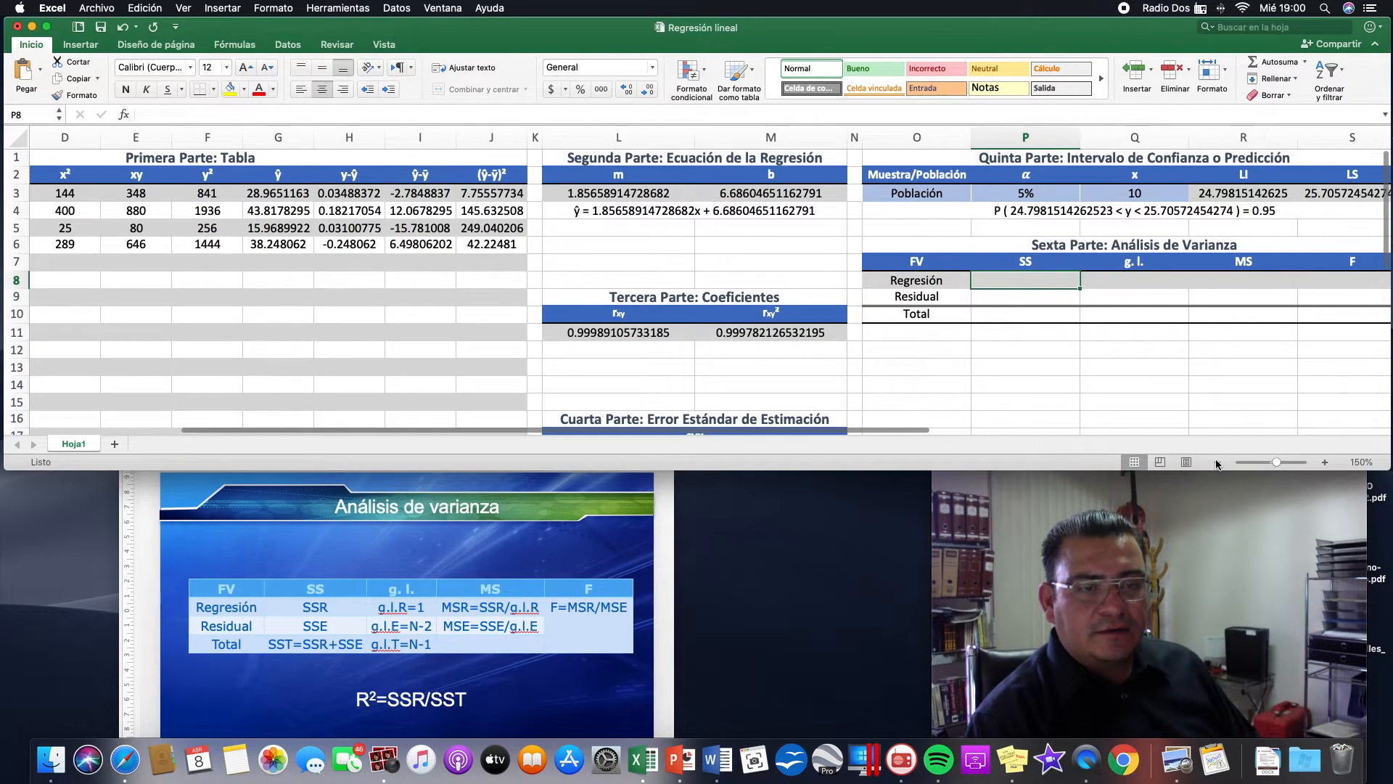
click(1218, 462)
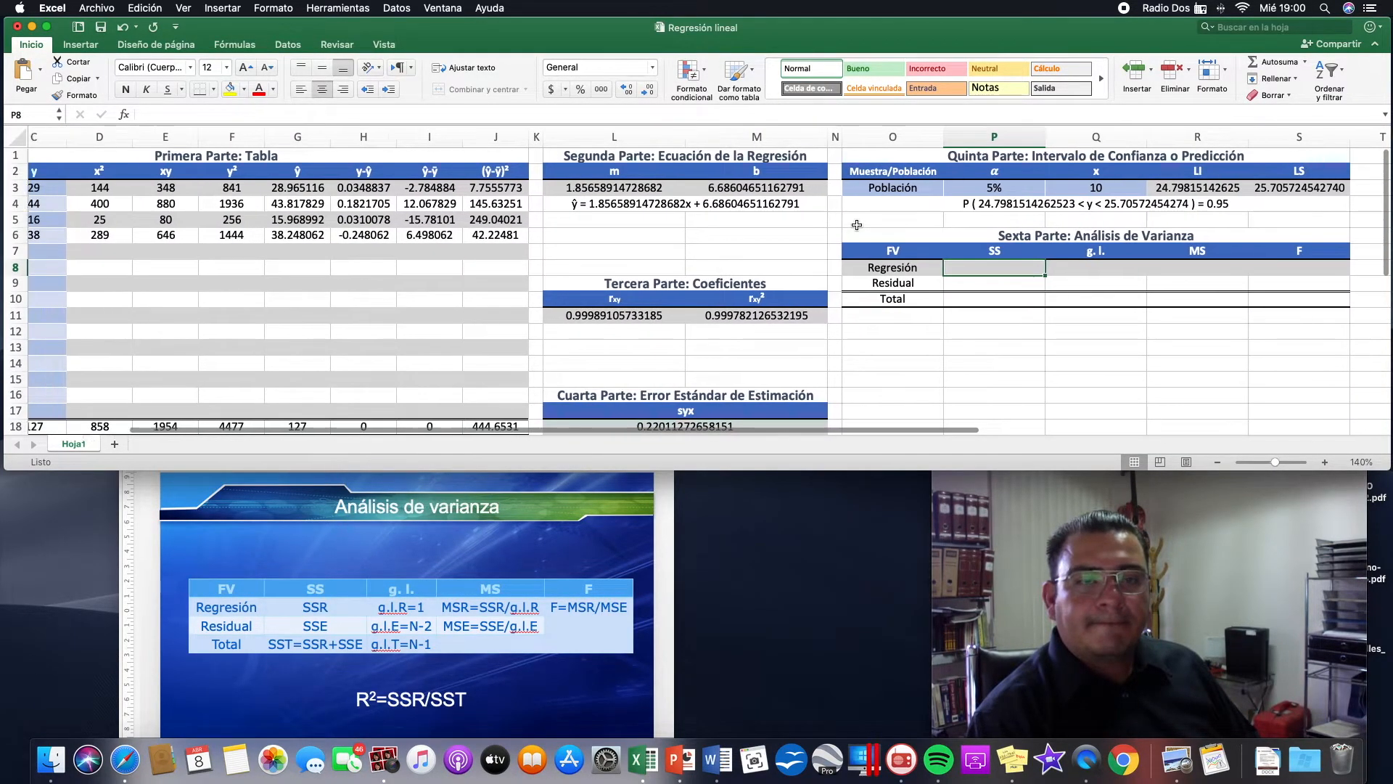
scroll(857, 225, left, 3)
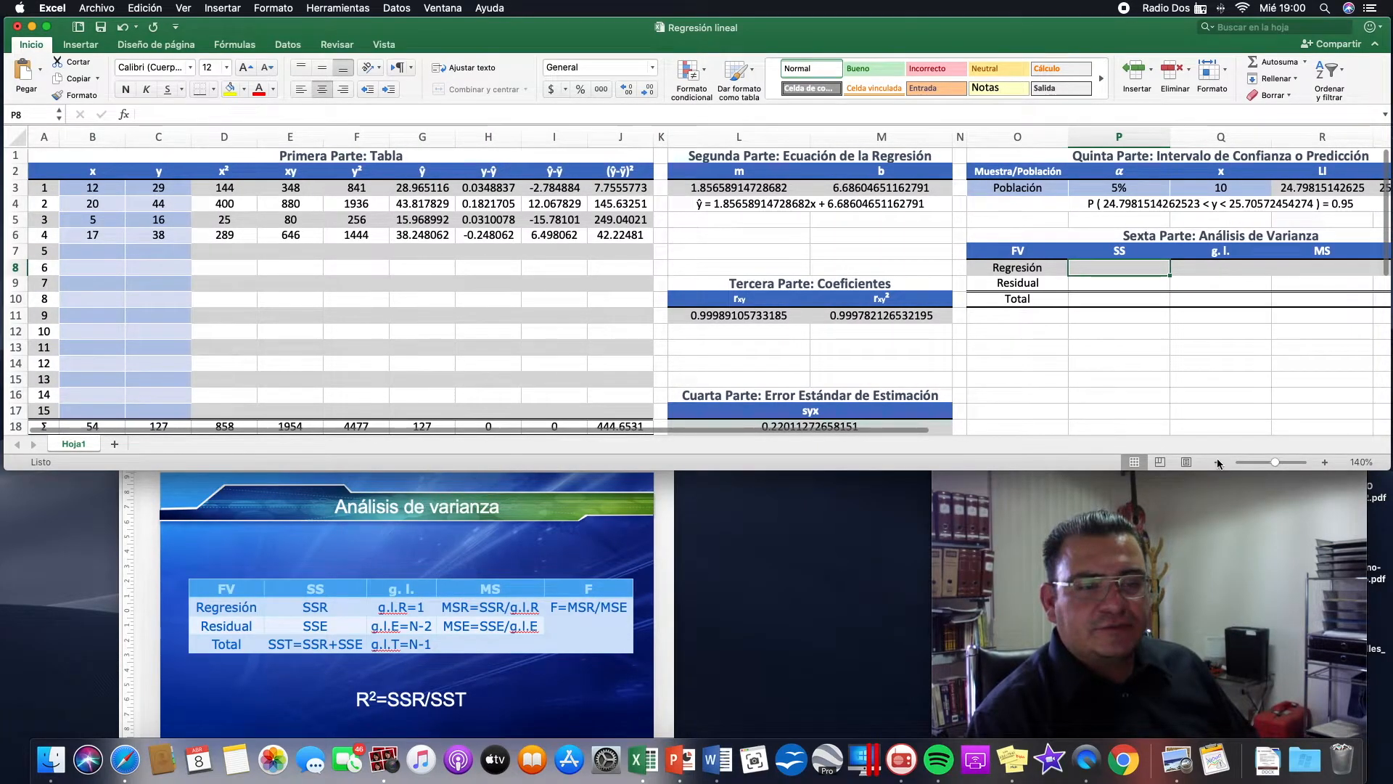
click(1217, 462)
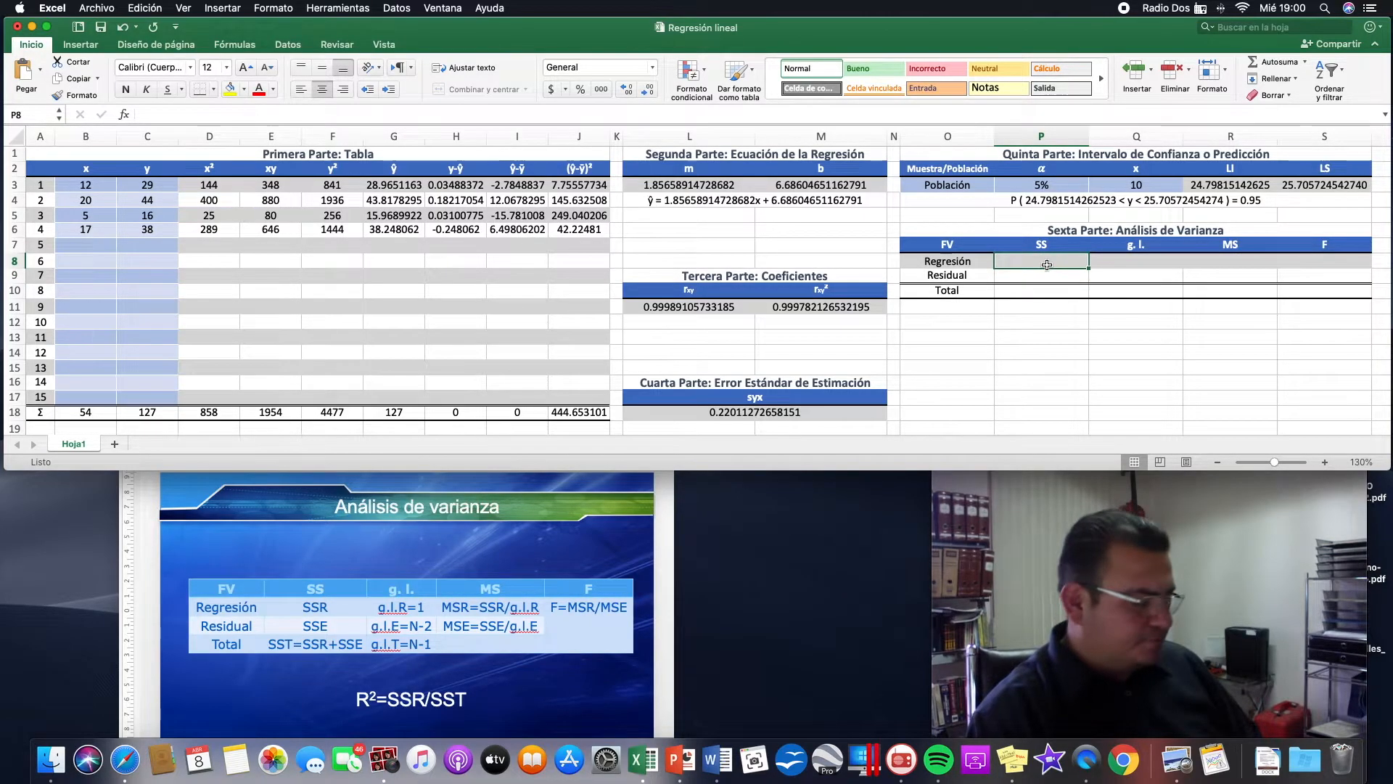
text(=)
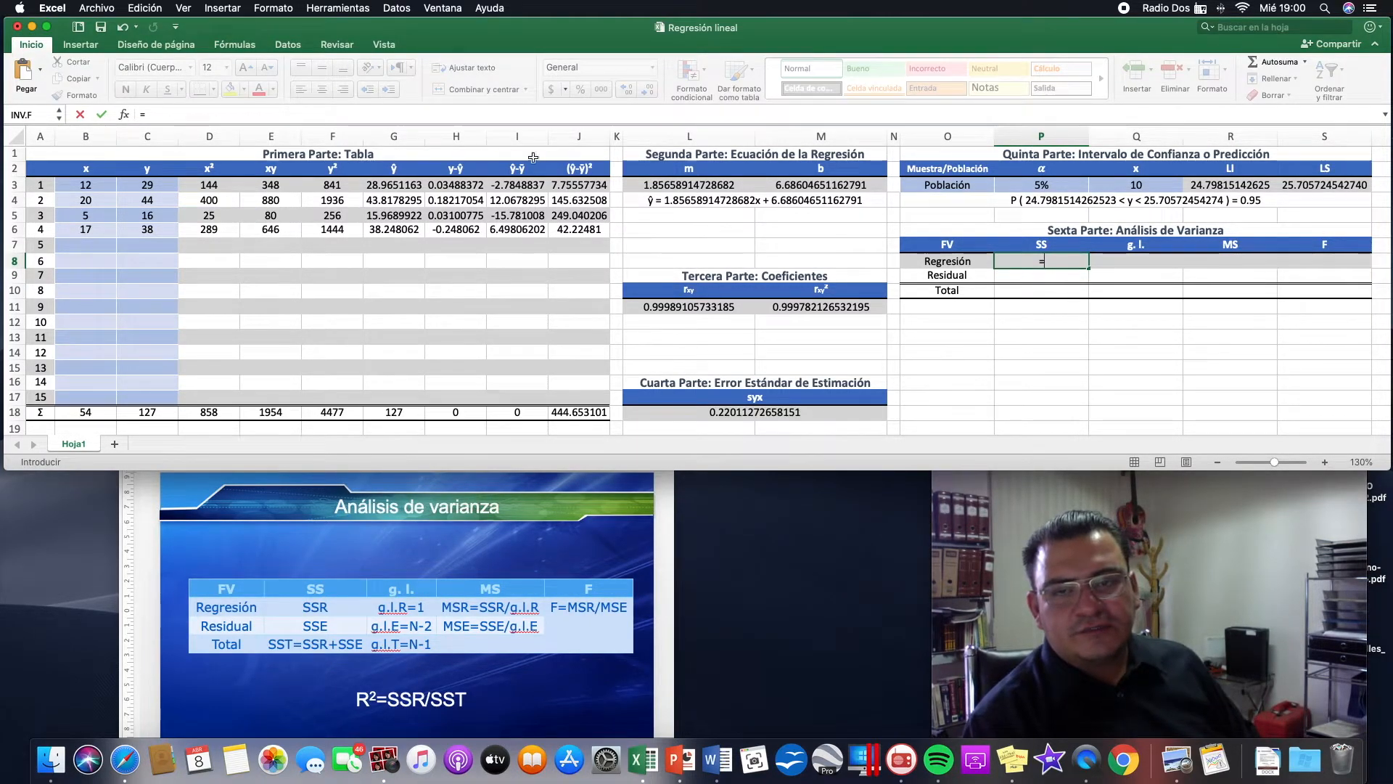
click(584, 412)
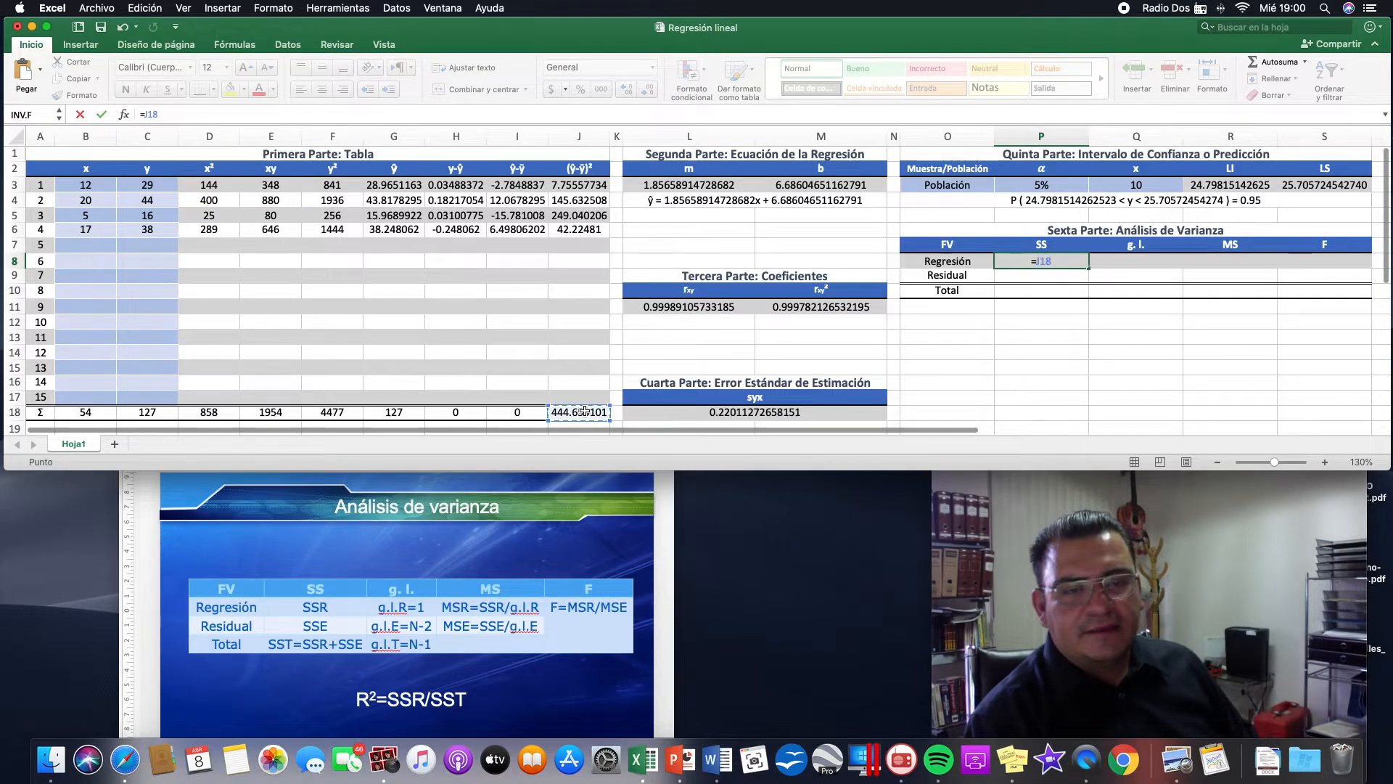
key(Return)
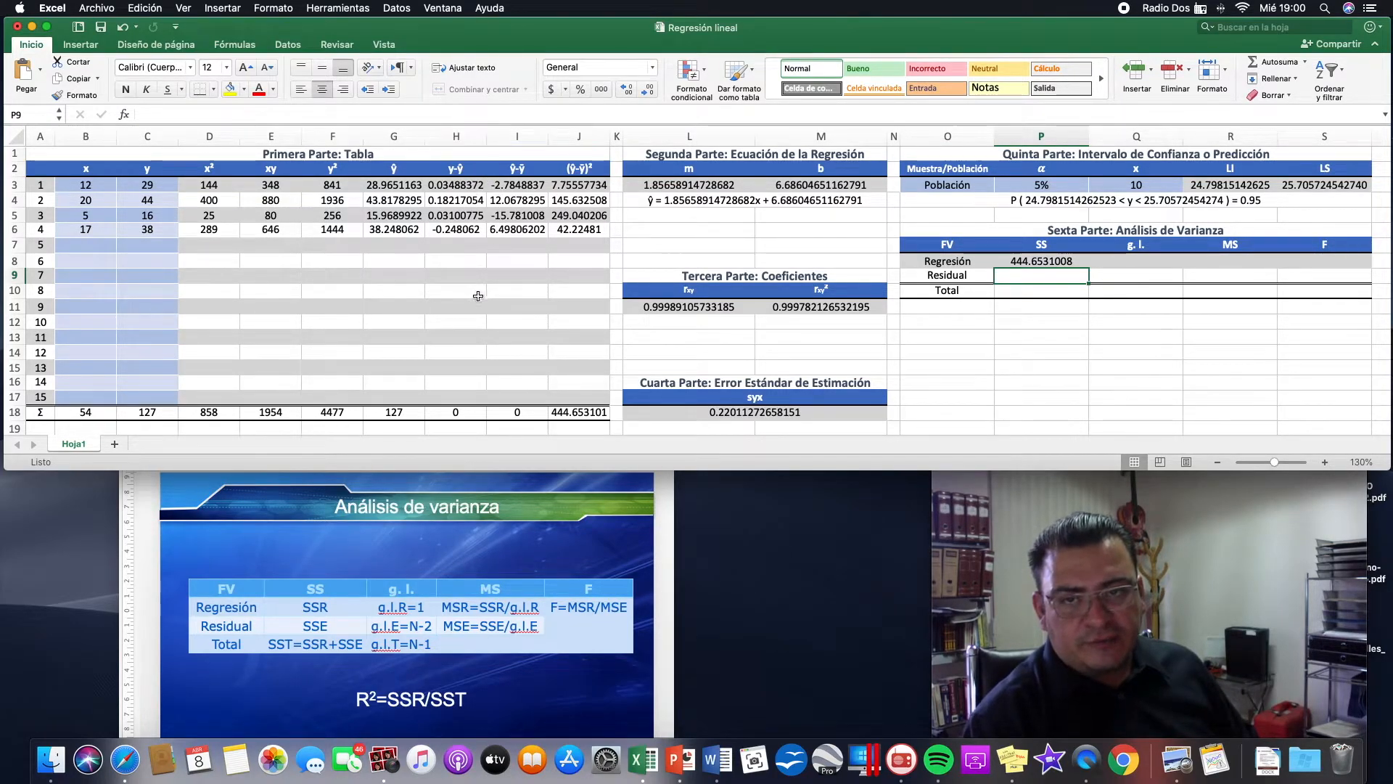
Fill the Residual SS cell P9 with suma.cuadrados of the y-ŷ range H3:H17.
click(1032, 320)
click(1044, 280)
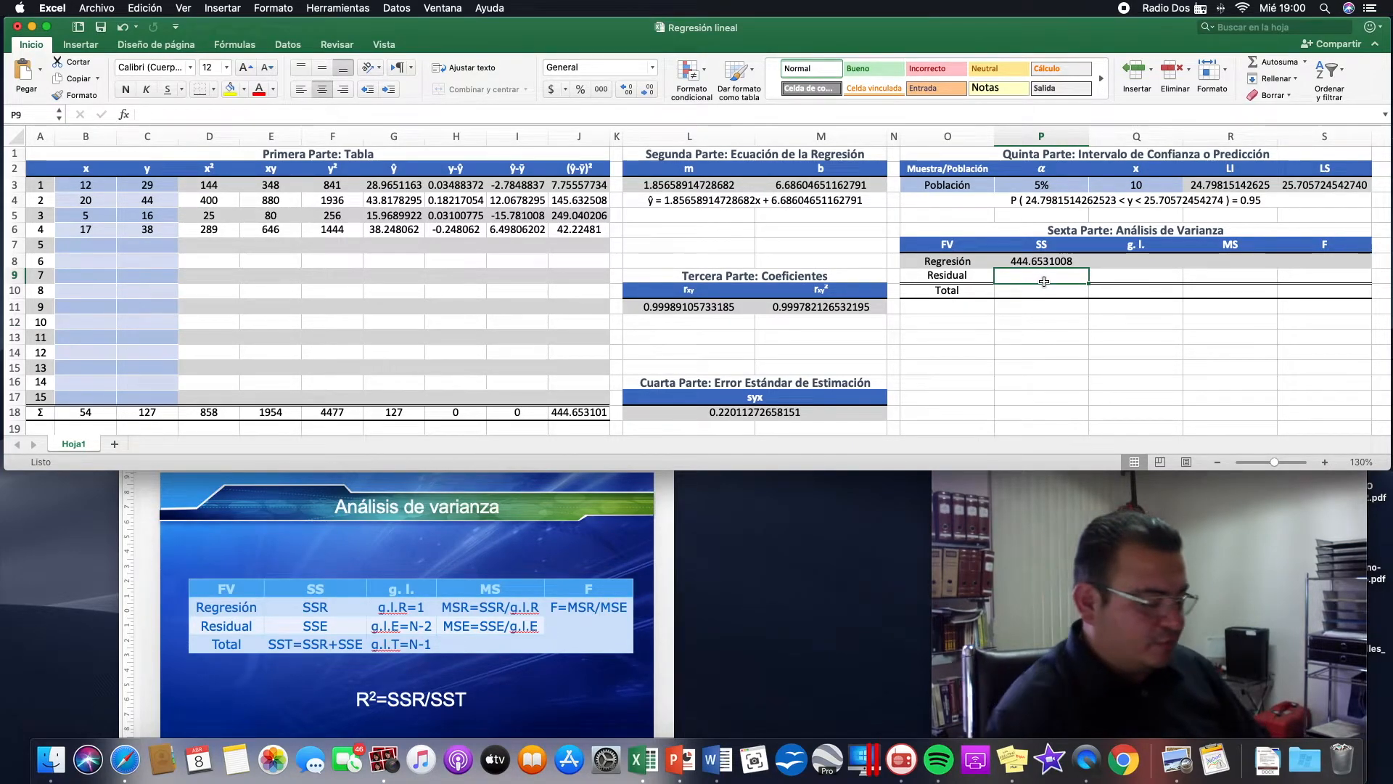
text(=)
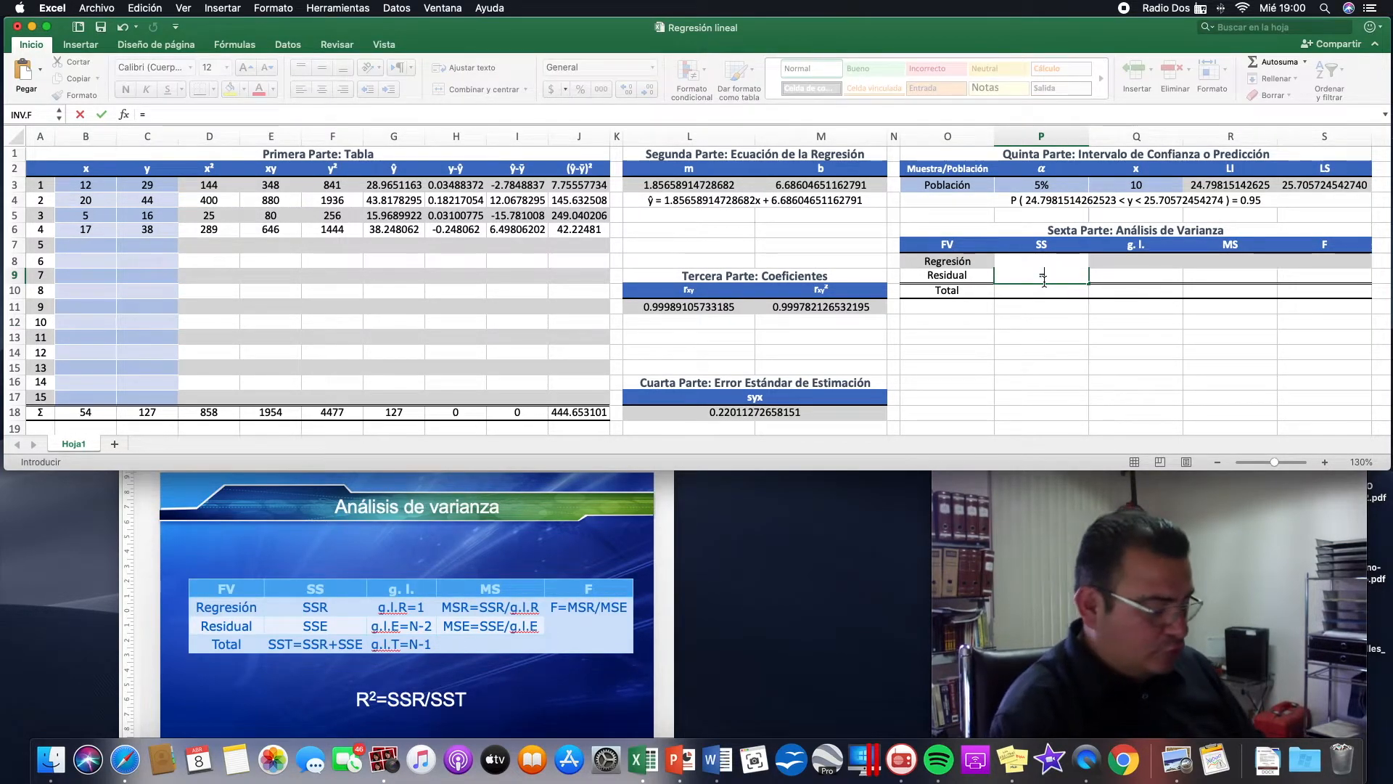
text(suma)
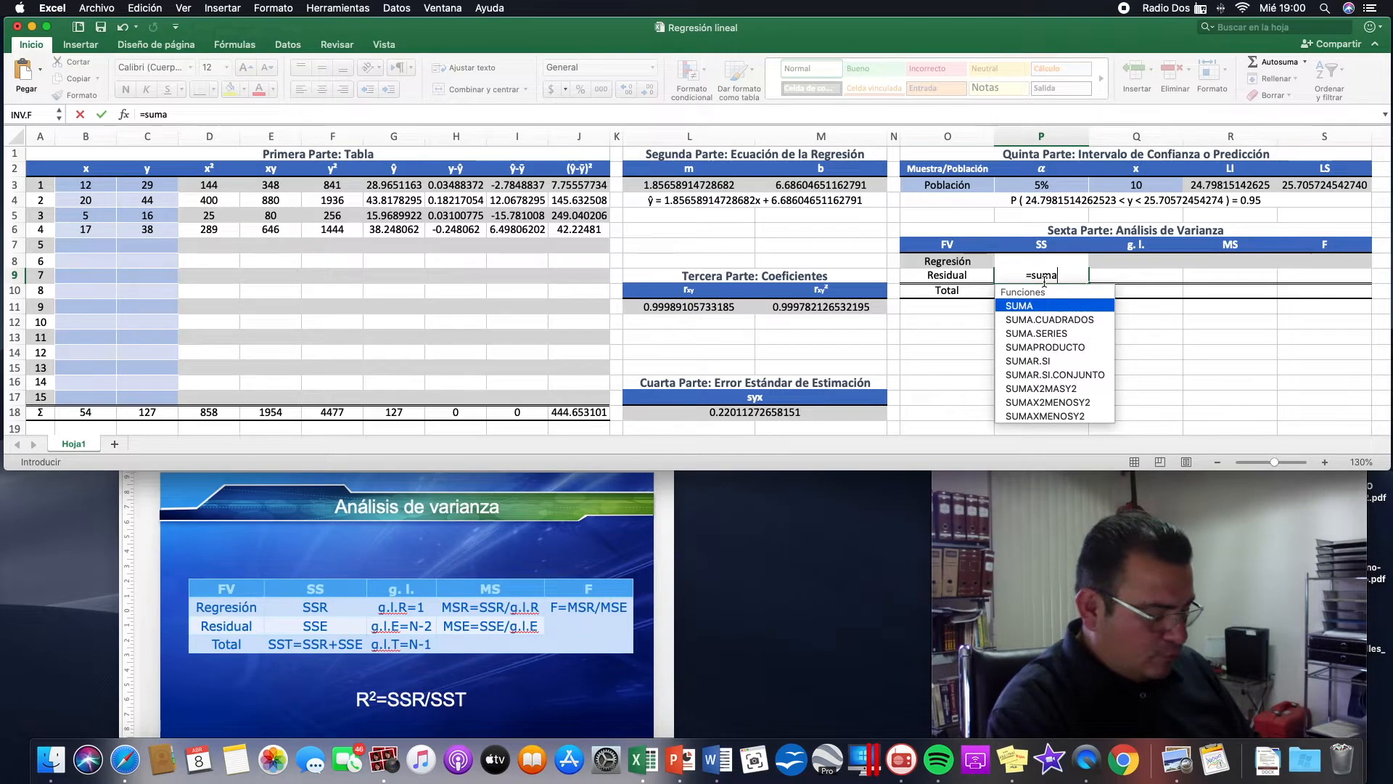
text(.cuadrados()
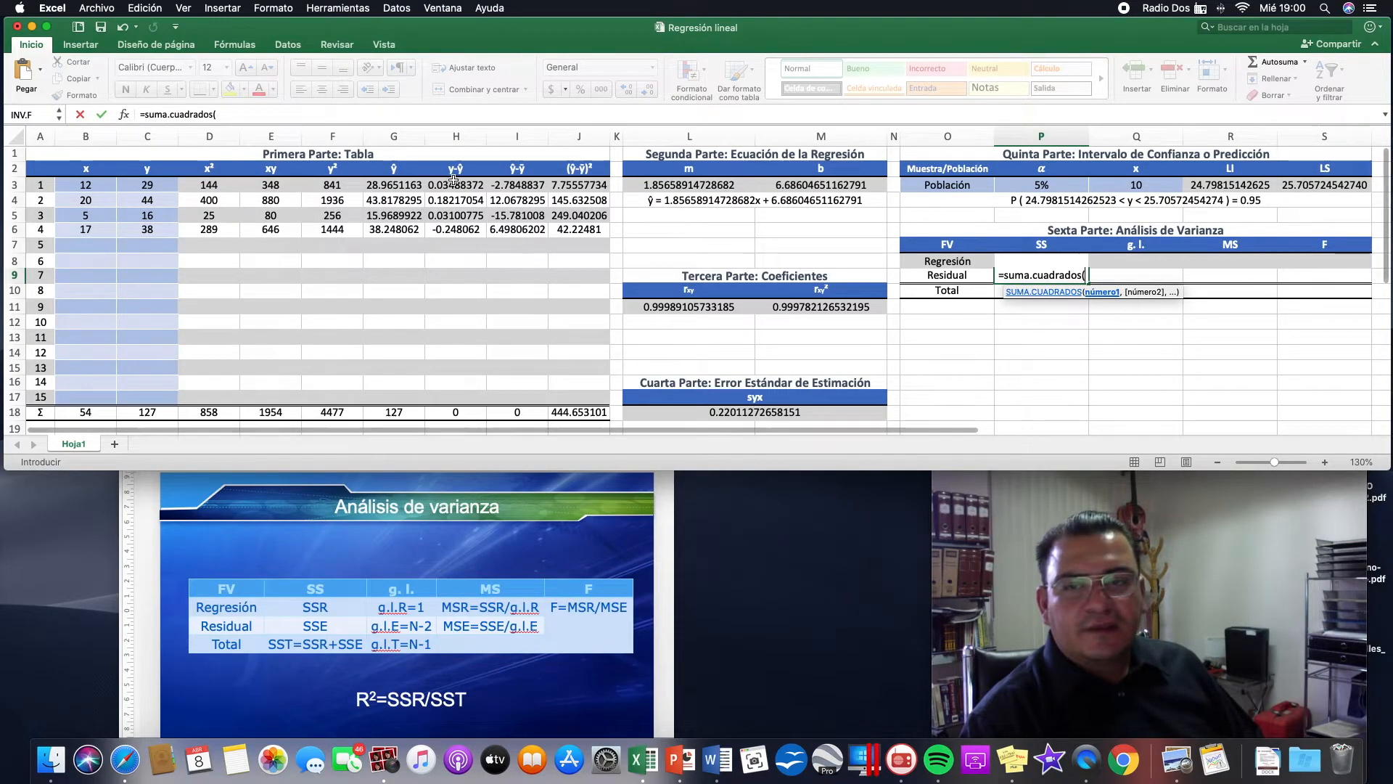
drag(456, 184, 459, 398)
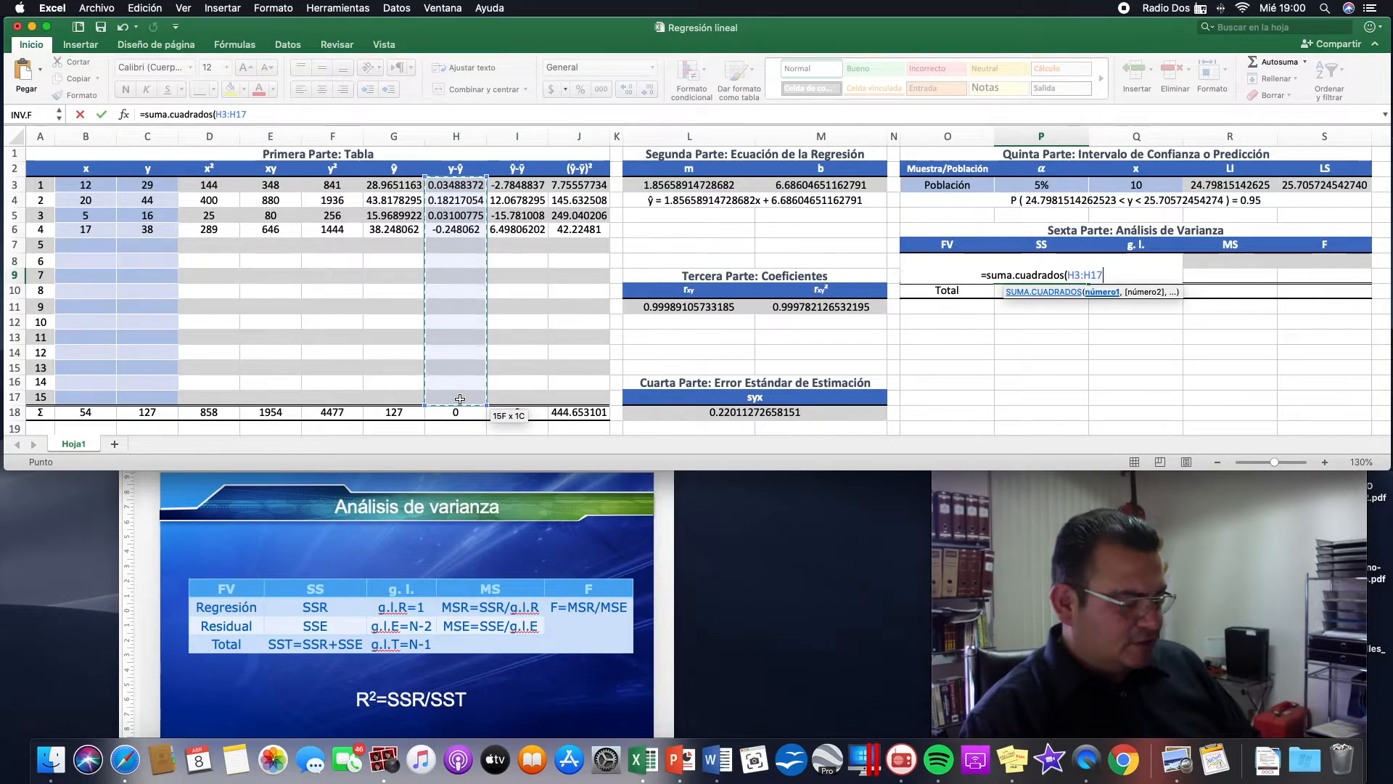
key(Return)
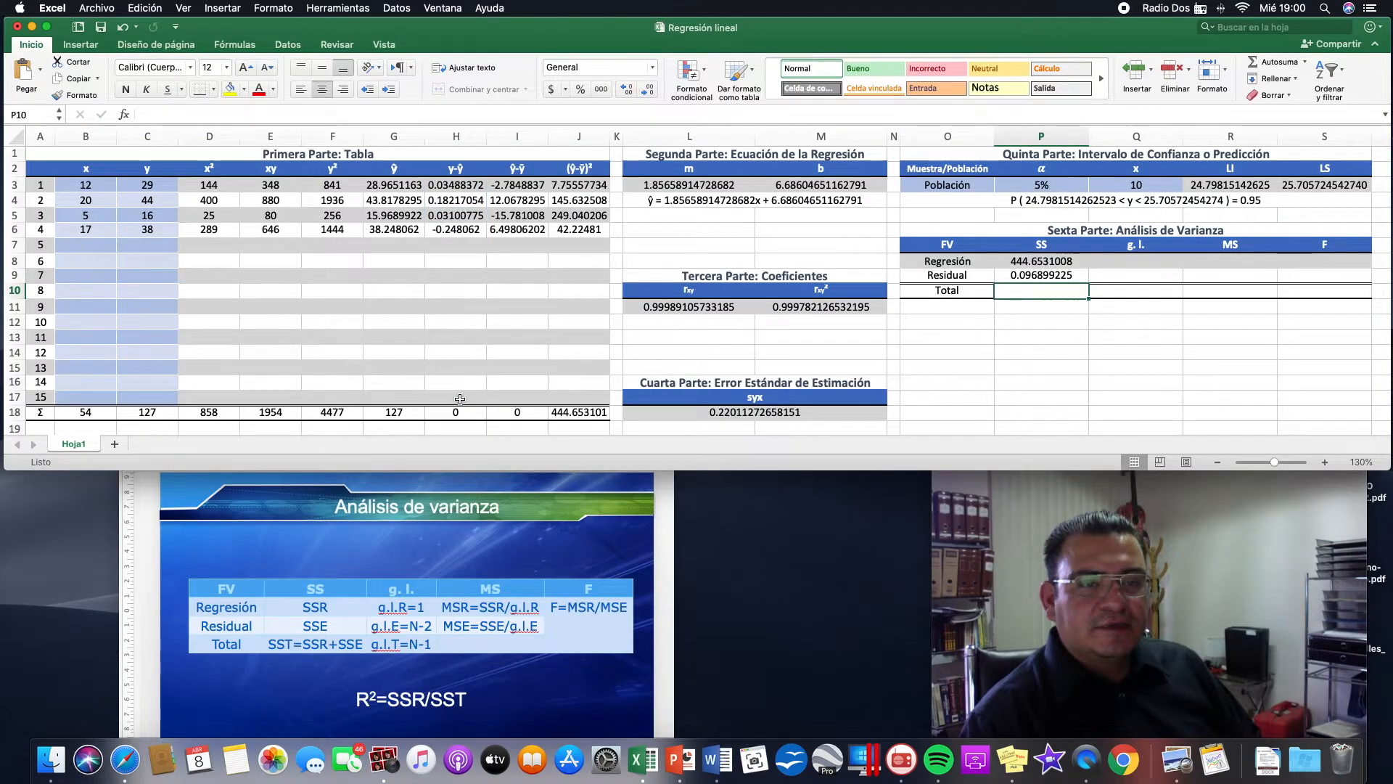
Fill the Total SS cell P10 with the formula =P8+P9.
key(Down)
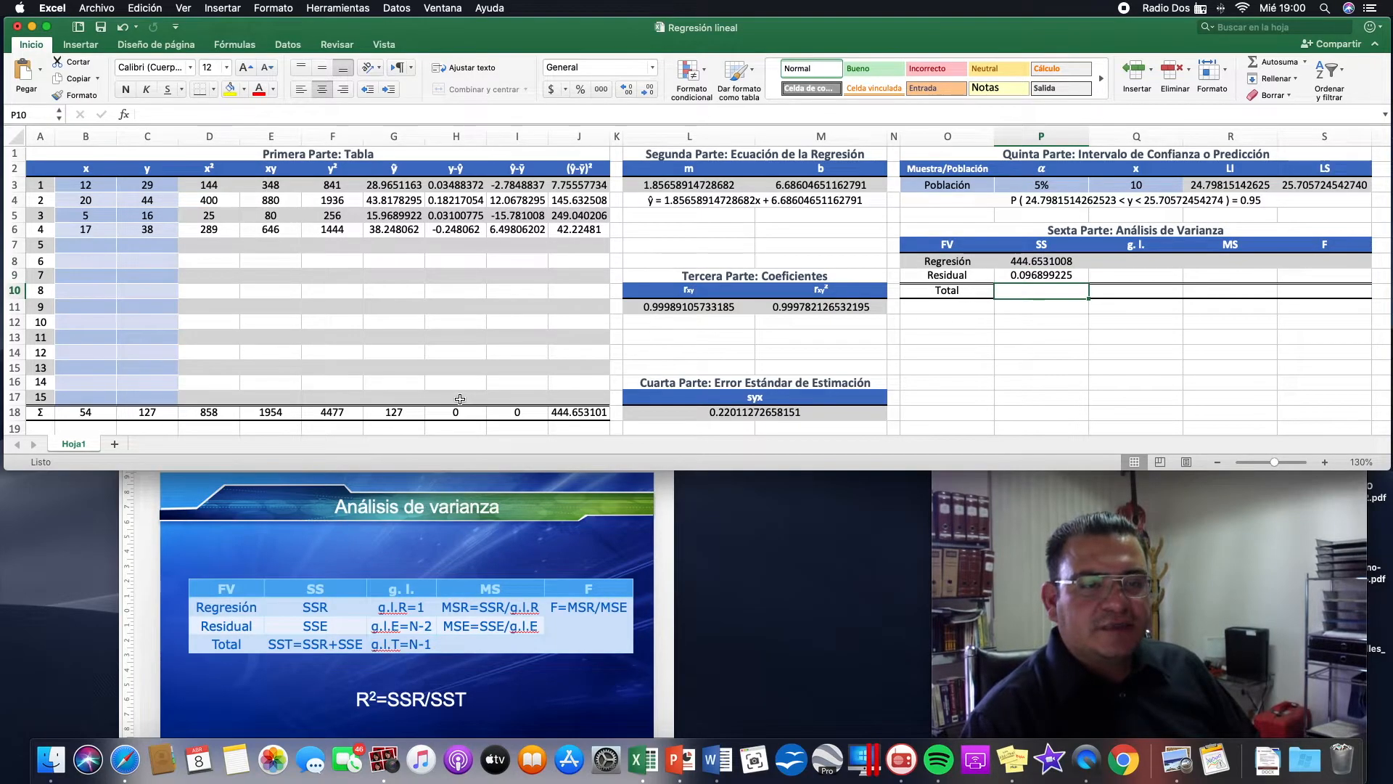
text(=)
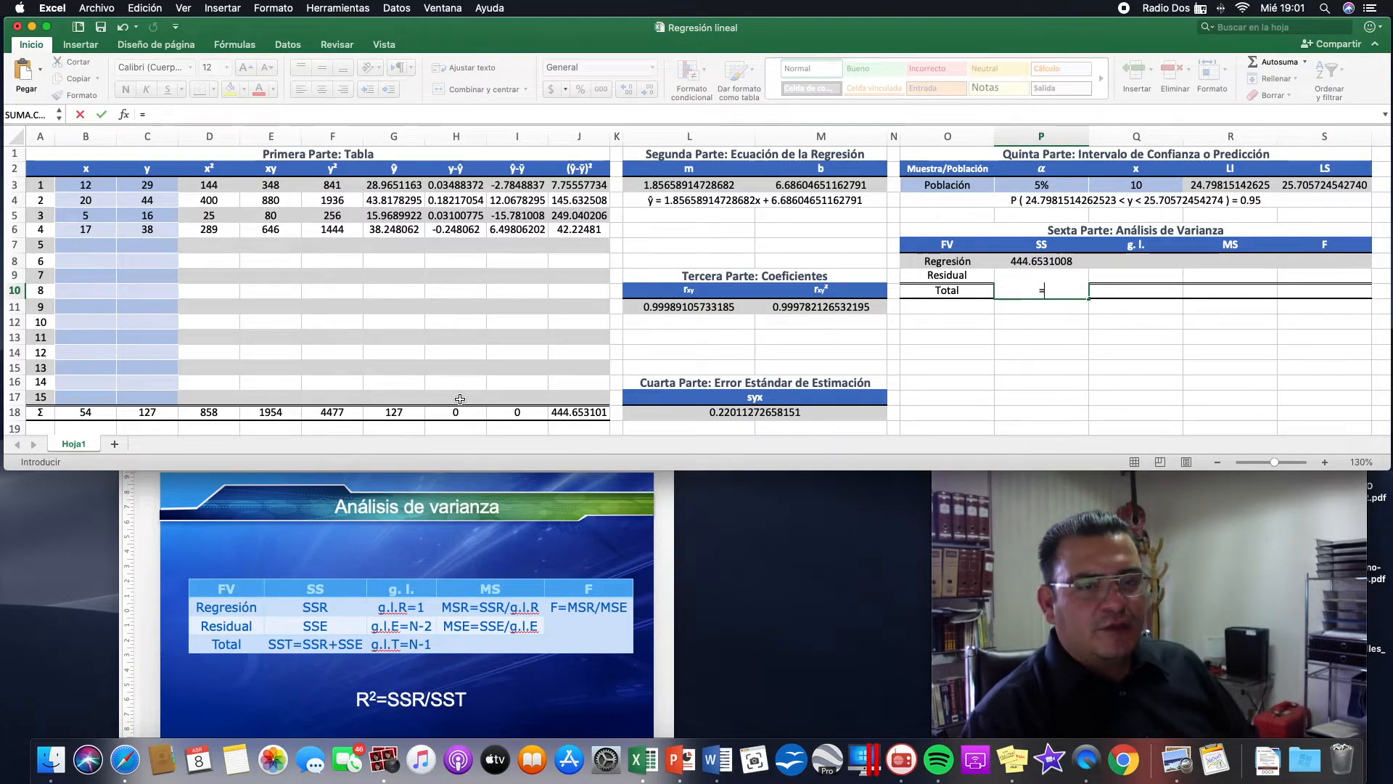
key(Up)
key(Up)
text(+)
key(Down)
key(Up)
key(Up)
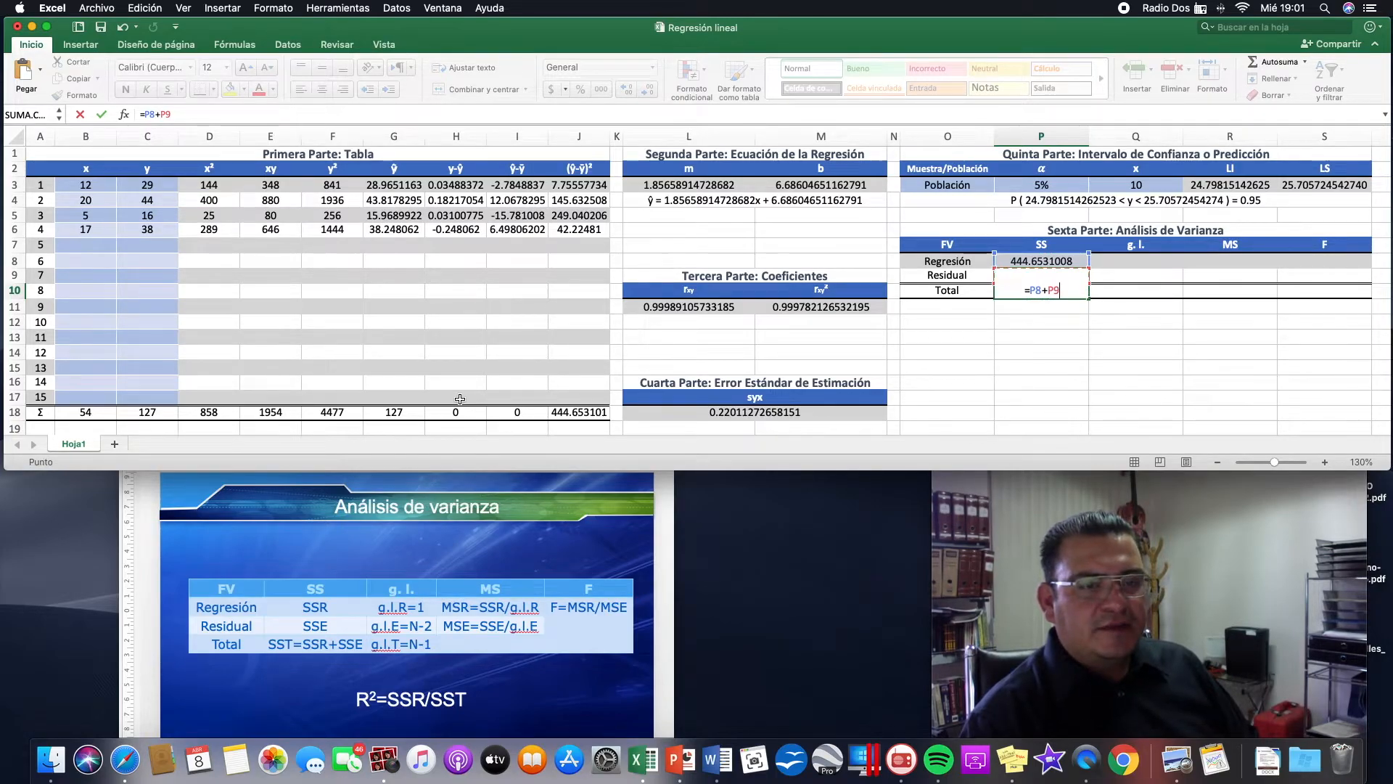
key(Return)
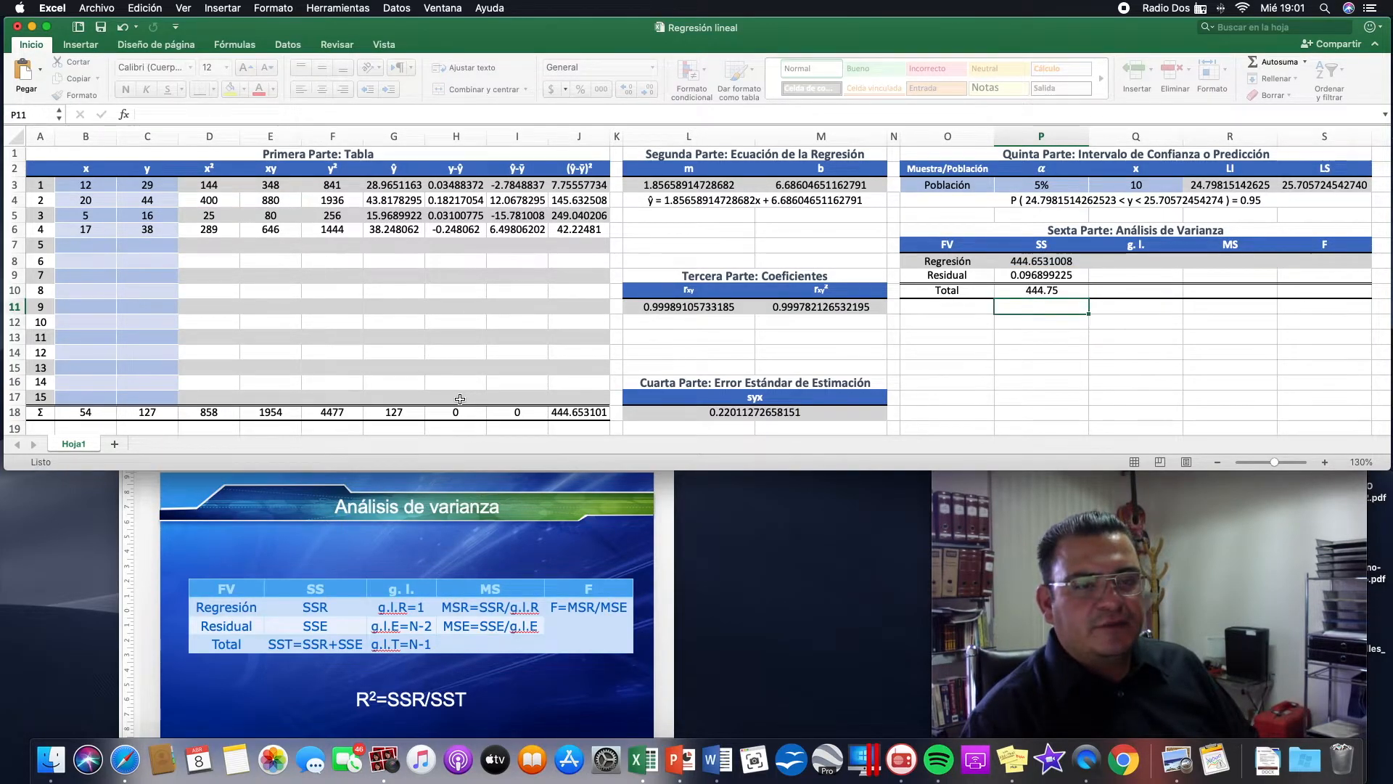
Enter 1 as the Regresión degrees of freedom in Q8.
key(Up)
key(Up)
key(Up)
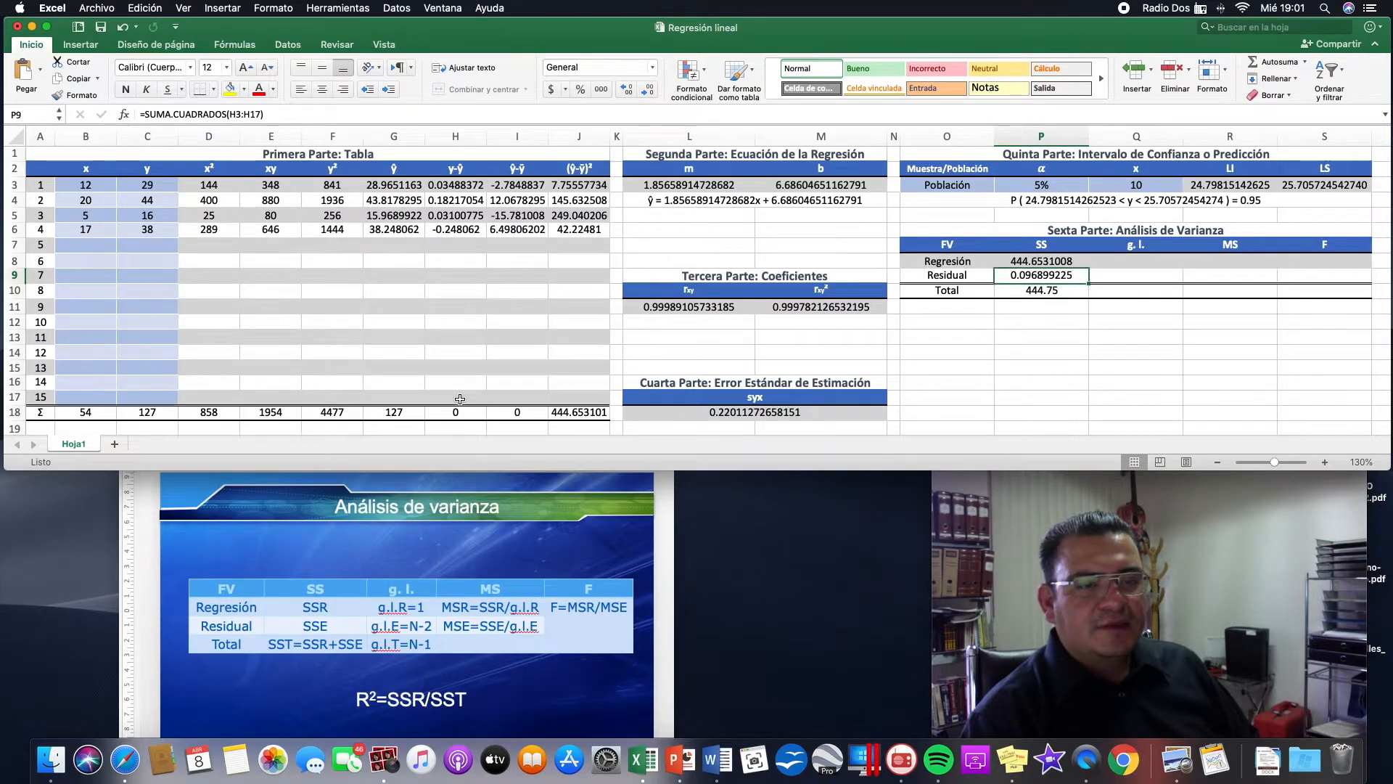
key(Right)
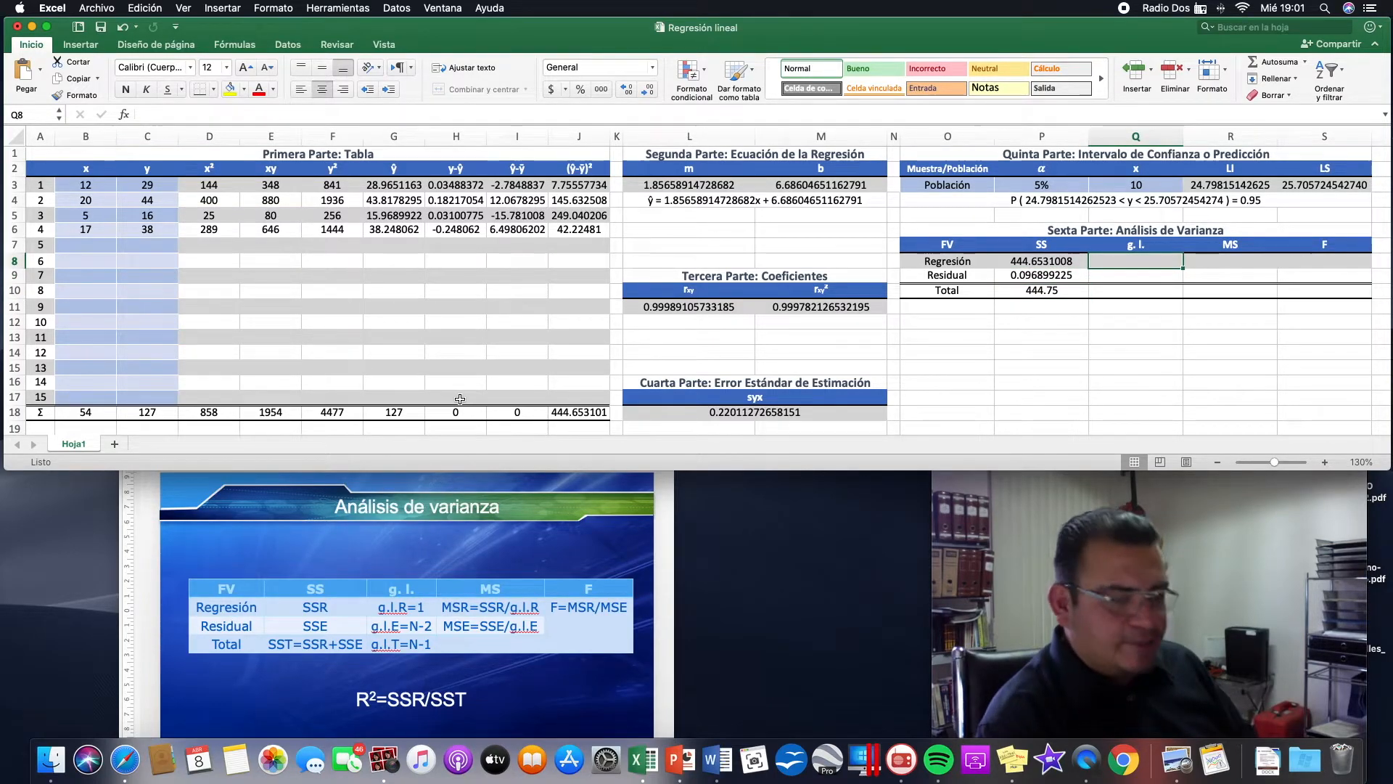
text(1)
key(Return)
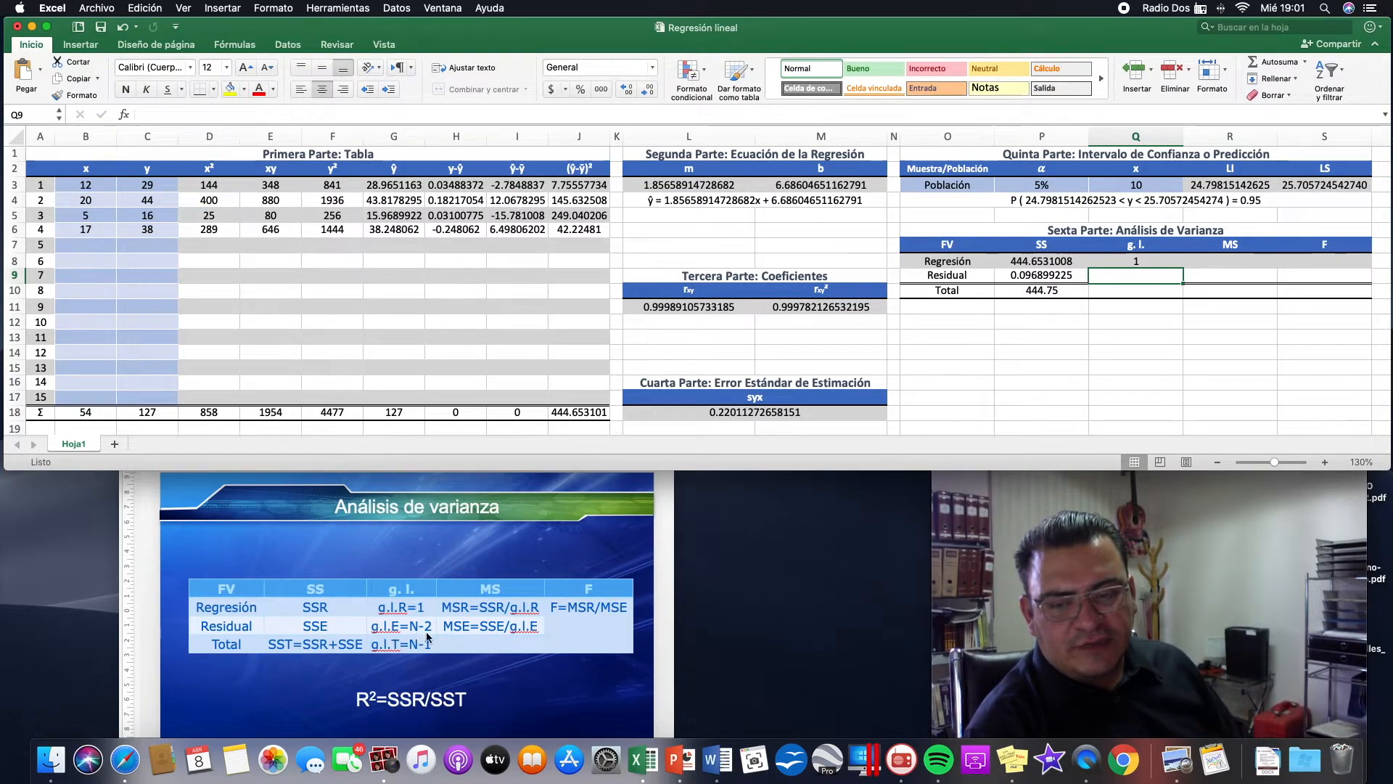
Fill the Residual degrees of freedom cell Q9 with the formula =contar(B3:B17)-2.
click(1158, 295)
click(1151, 281)
text(=)
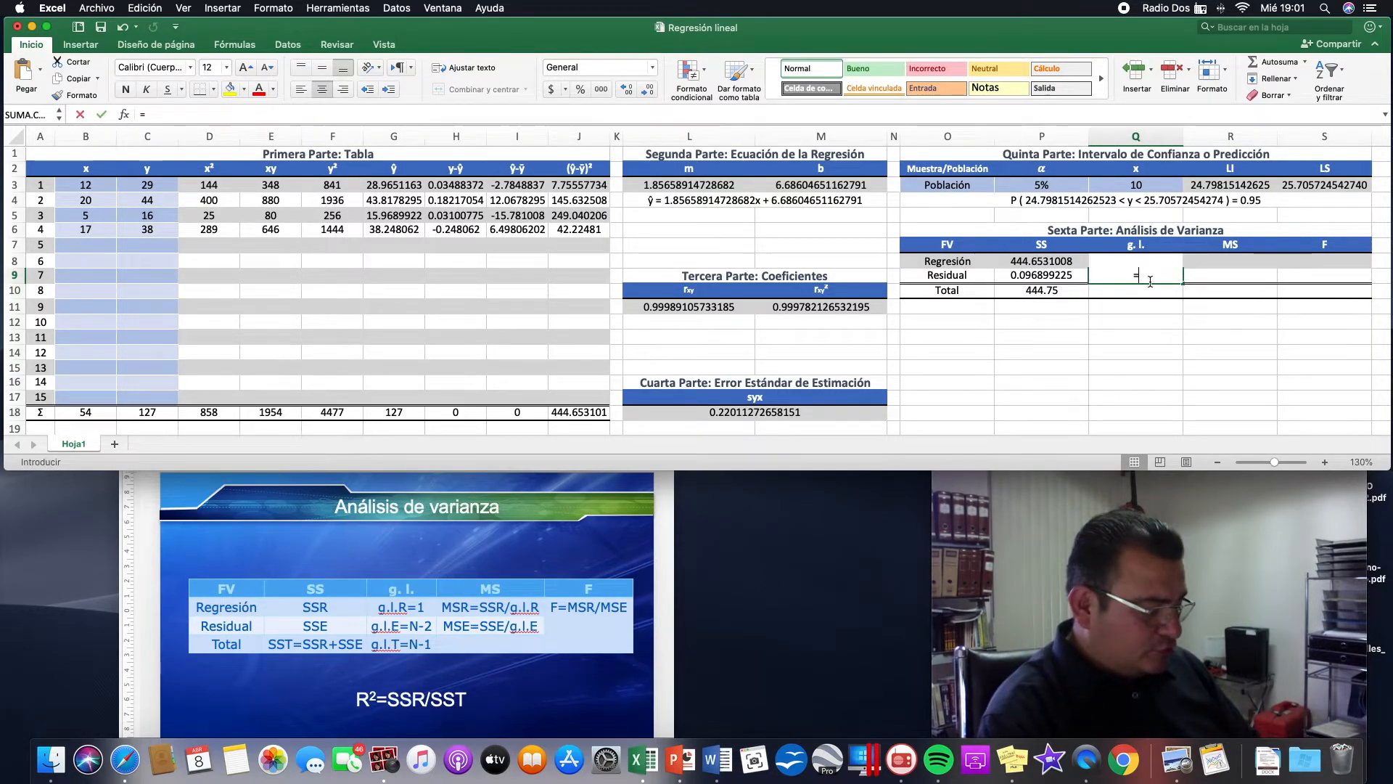
text(contar()
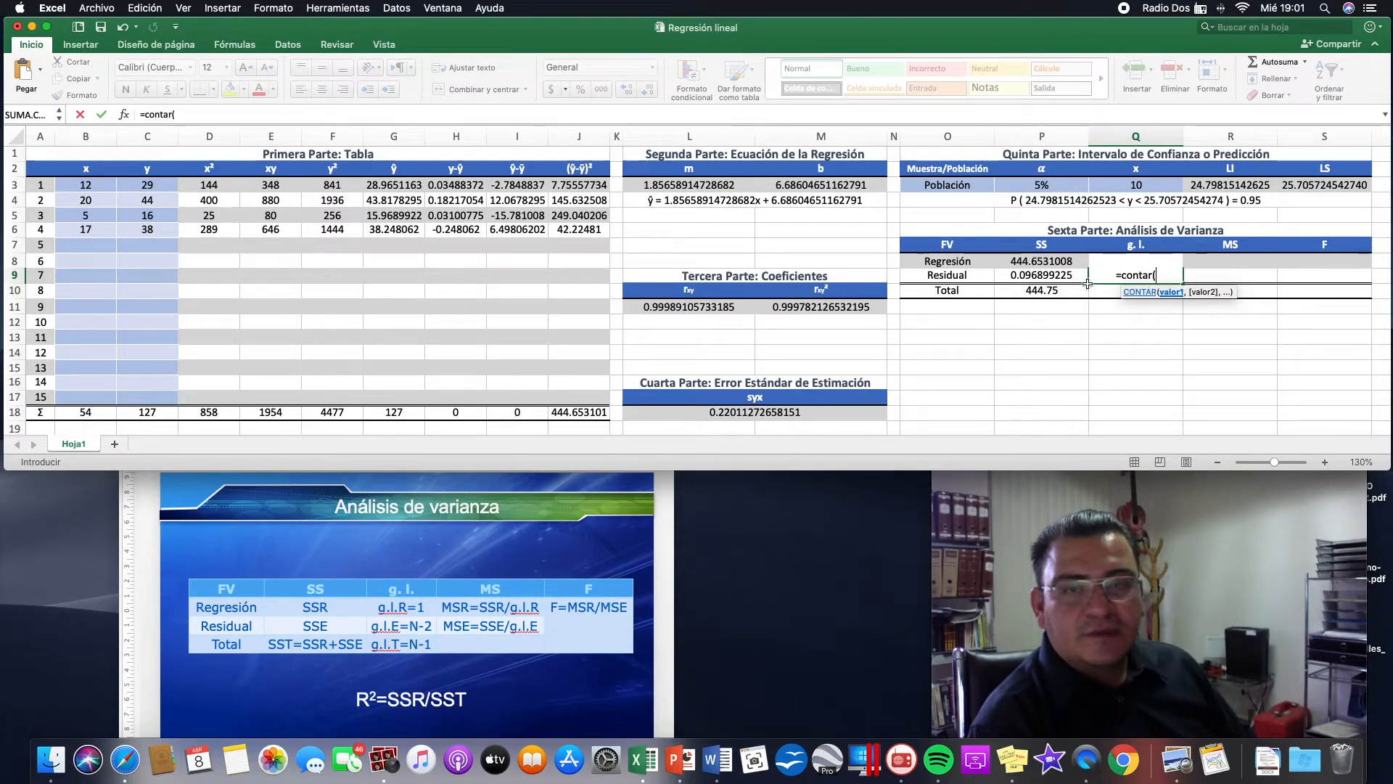
drag(84, 185, 80, 404)
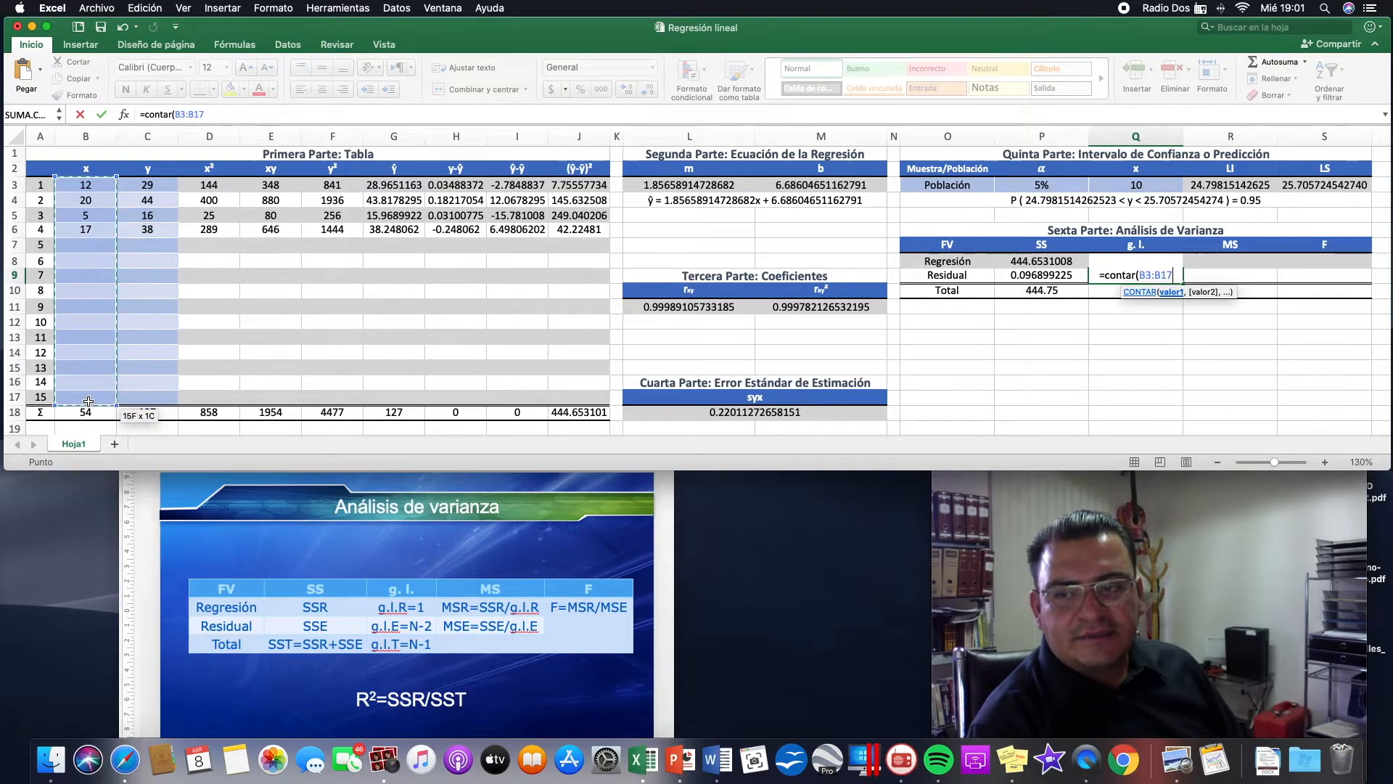
text())
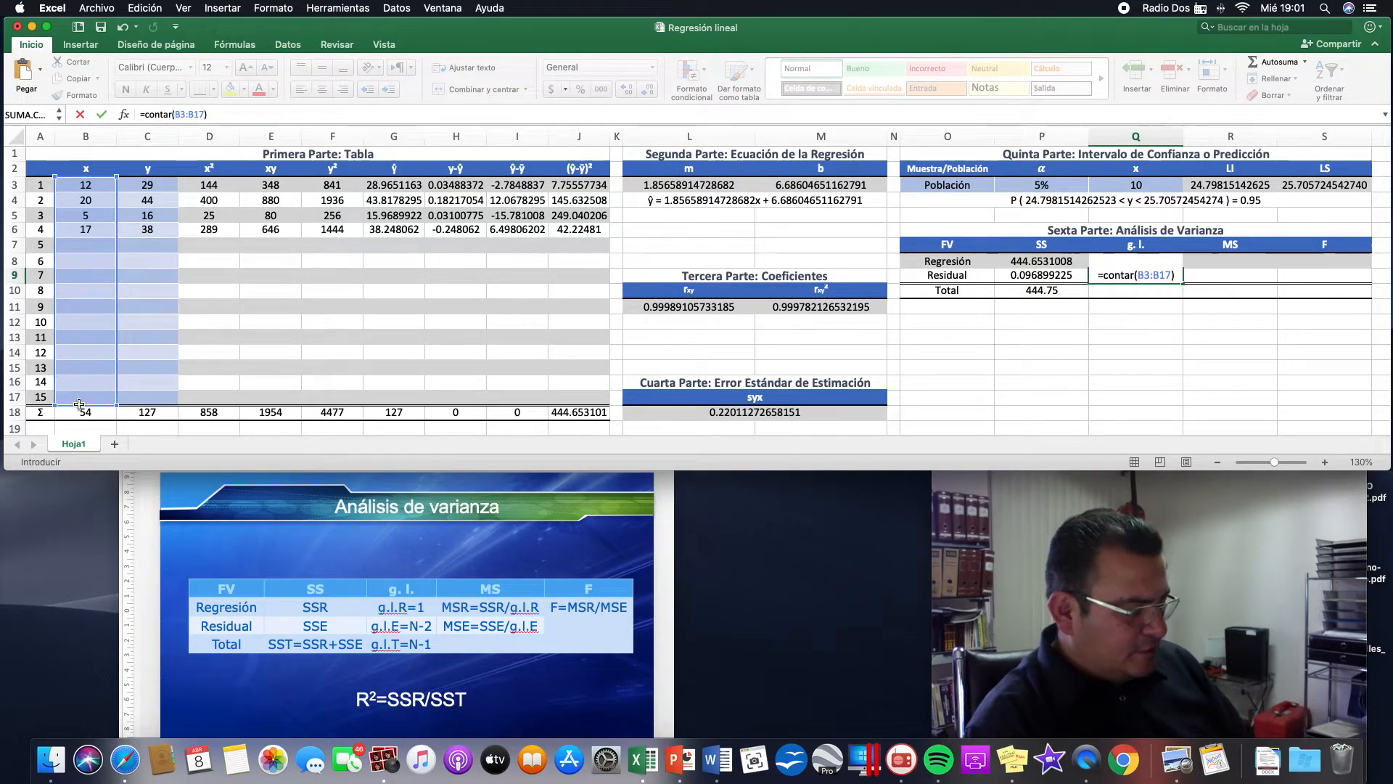
text(-2)
key(Return)
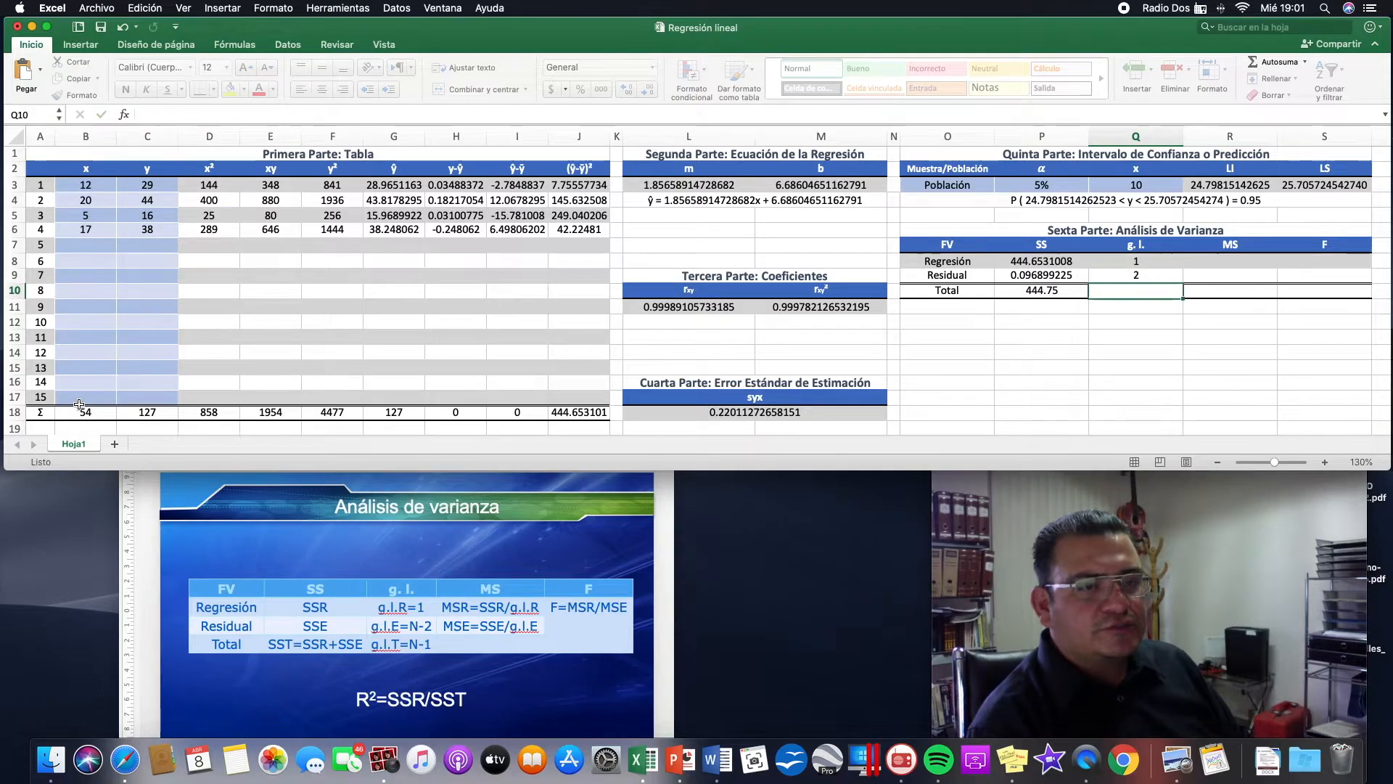
Copy the Total SS formula from P10 into the Total degrees of freedom cell Q10 and end copy mode.
key(Down)
key(Left)
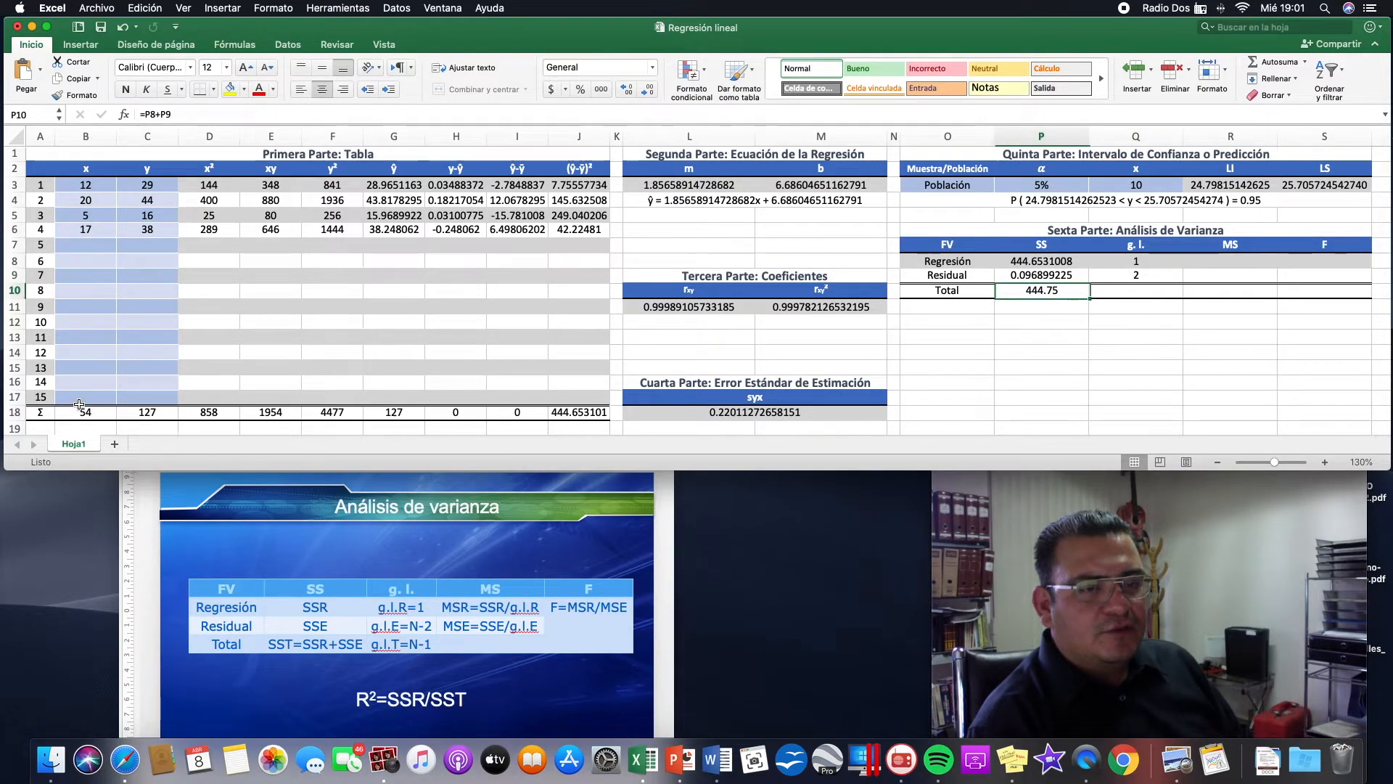
key(super+c)
key(Right)
key(super+v)
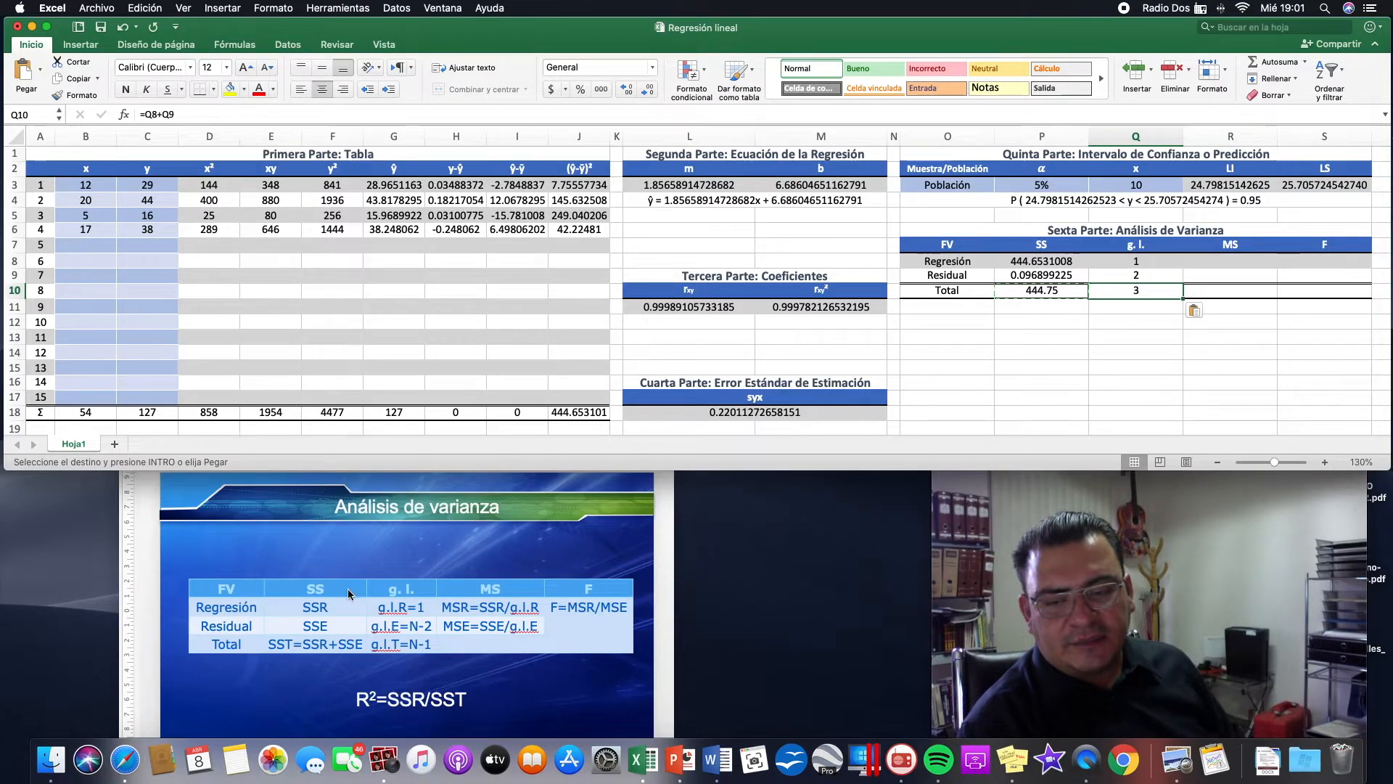
click(1223, 263)
scroll(1223, 265, down, 1)
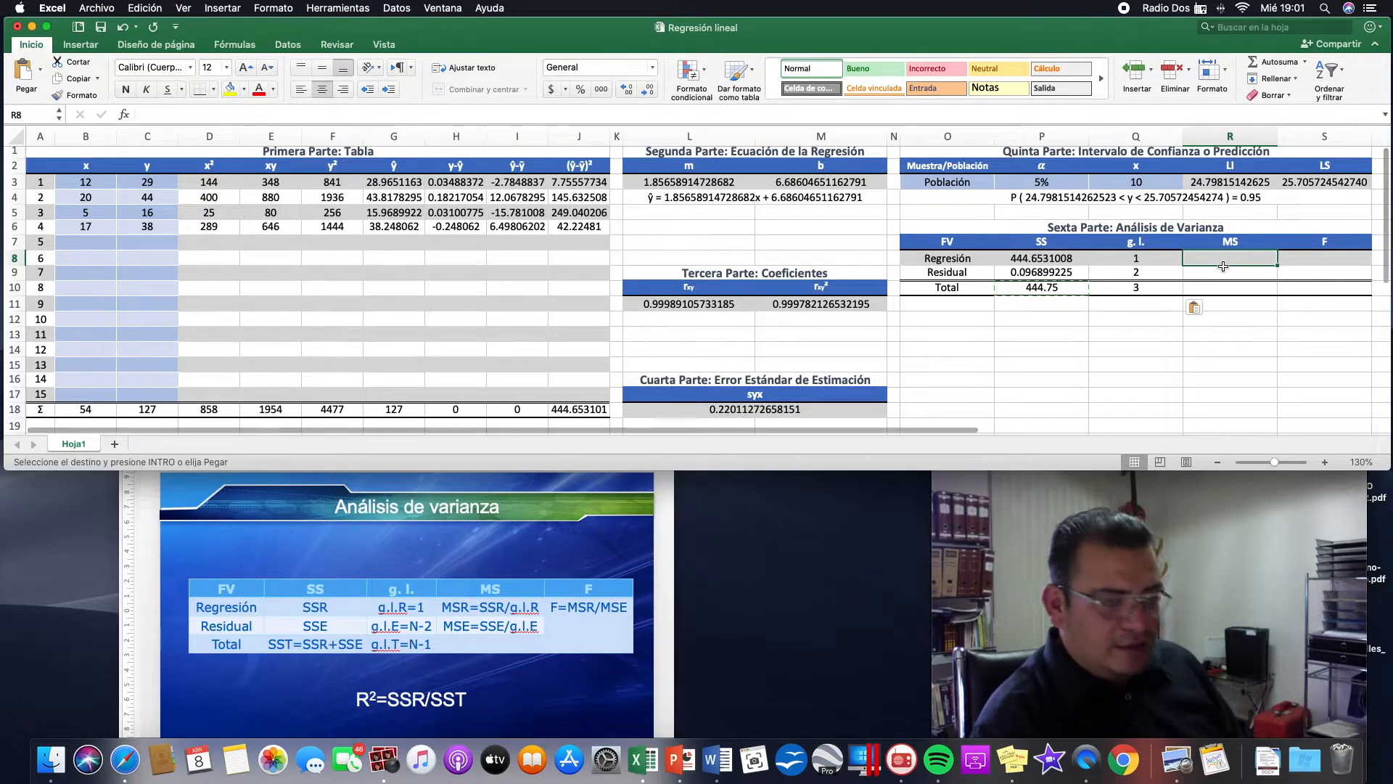
key(Escape)
click(1229, 275)
click(1230, 259)
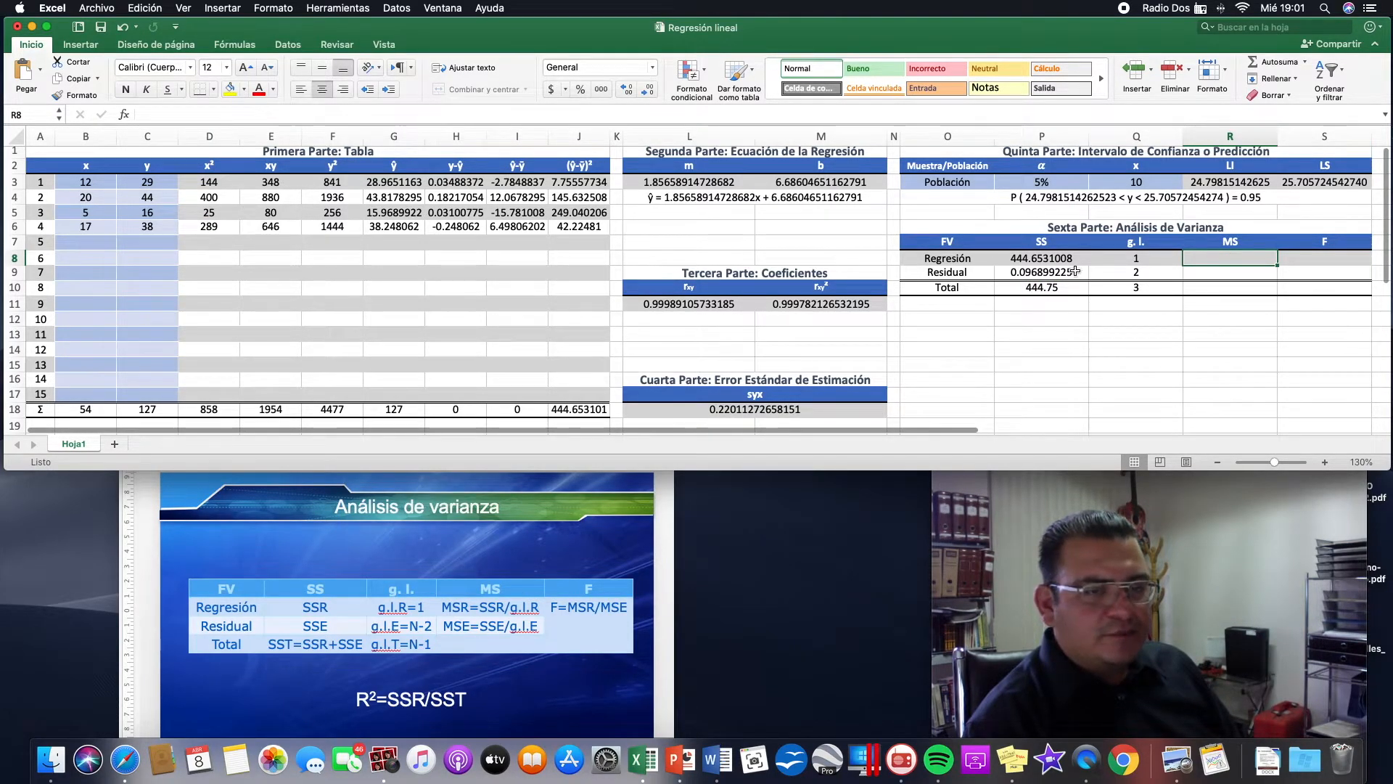
click(1031, 259)
click(1124, 261)
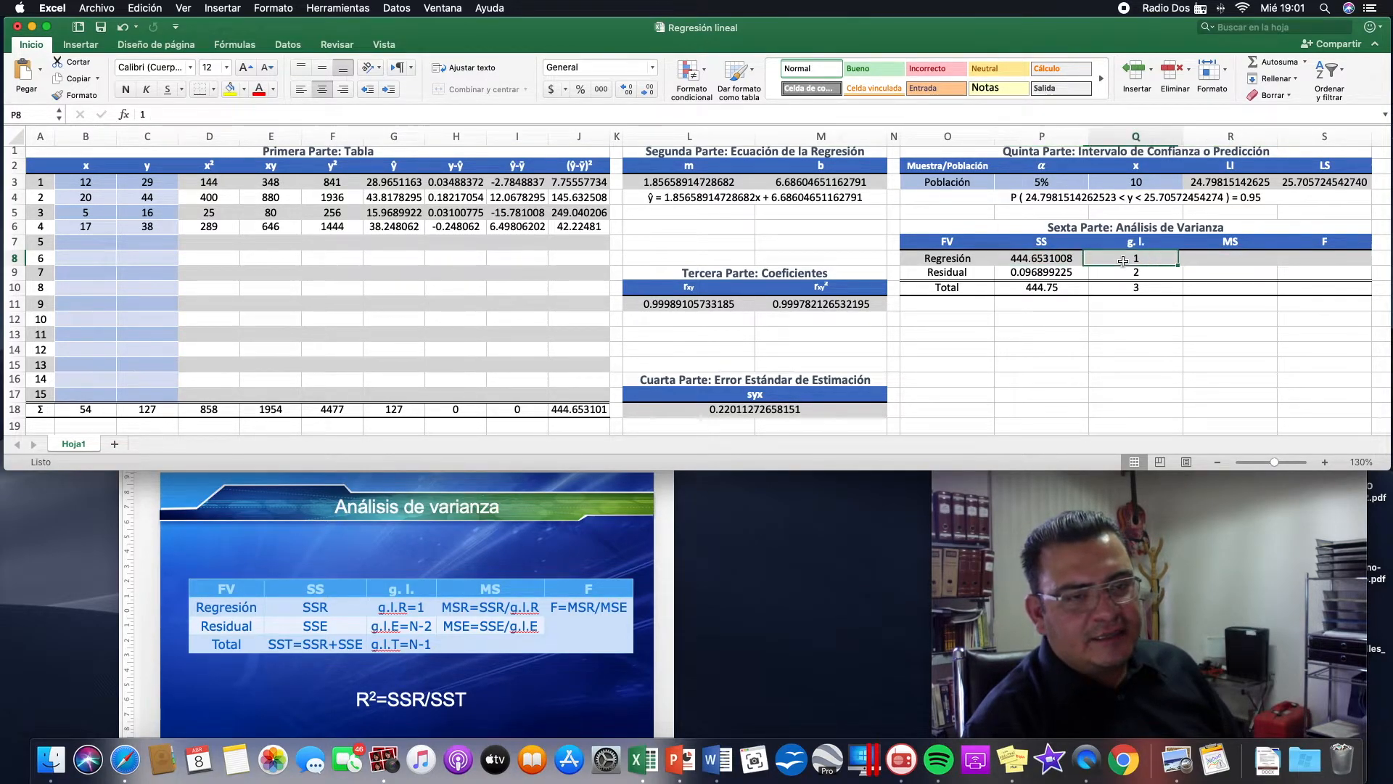
click(1269, 259)
text(=)
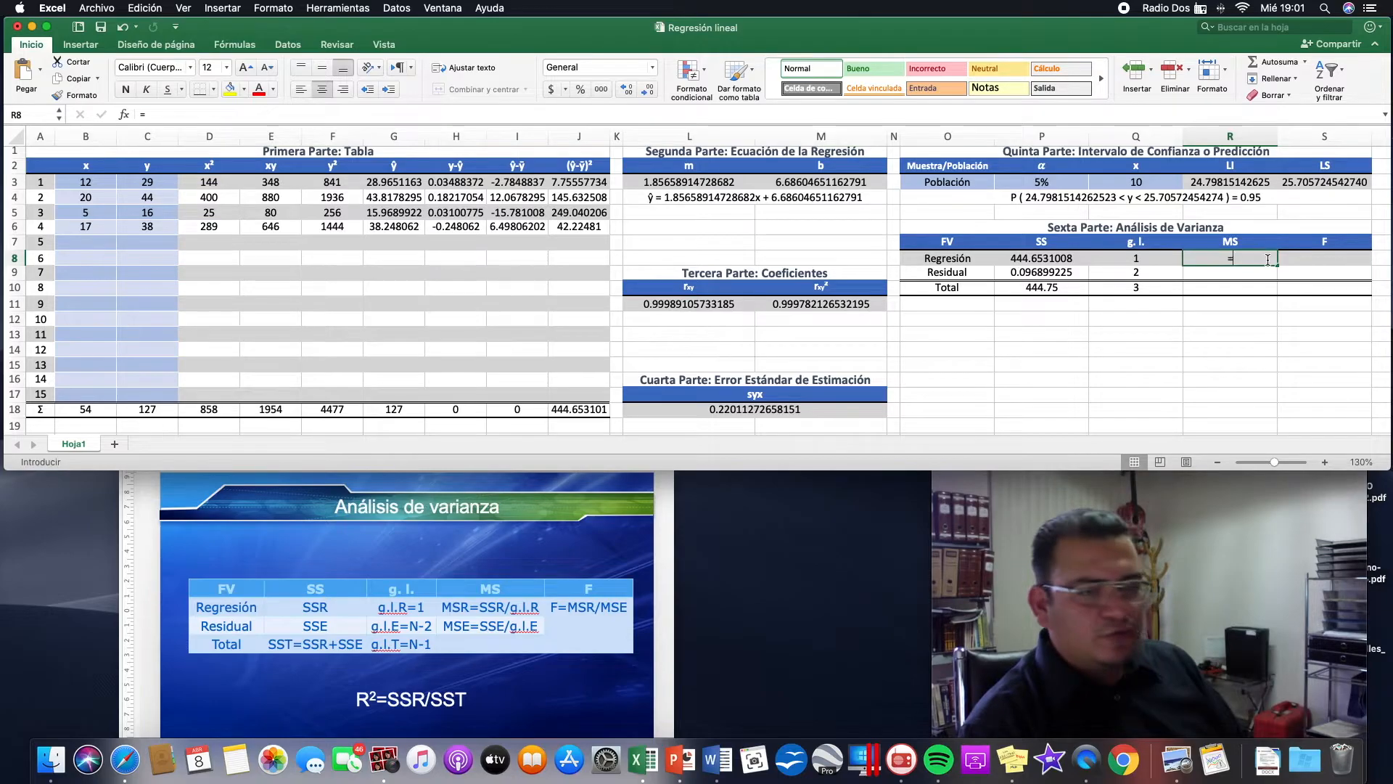
click(1065, 258)
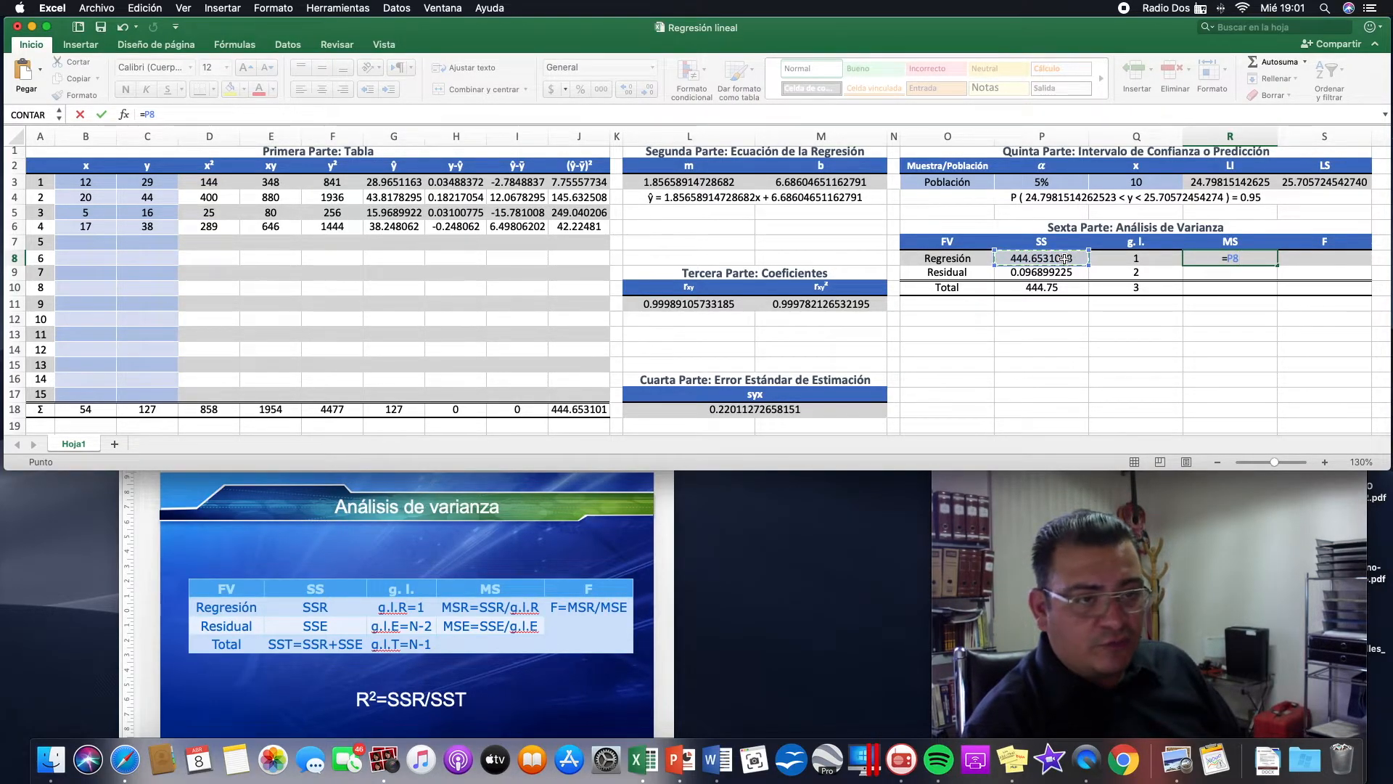
key(Return)
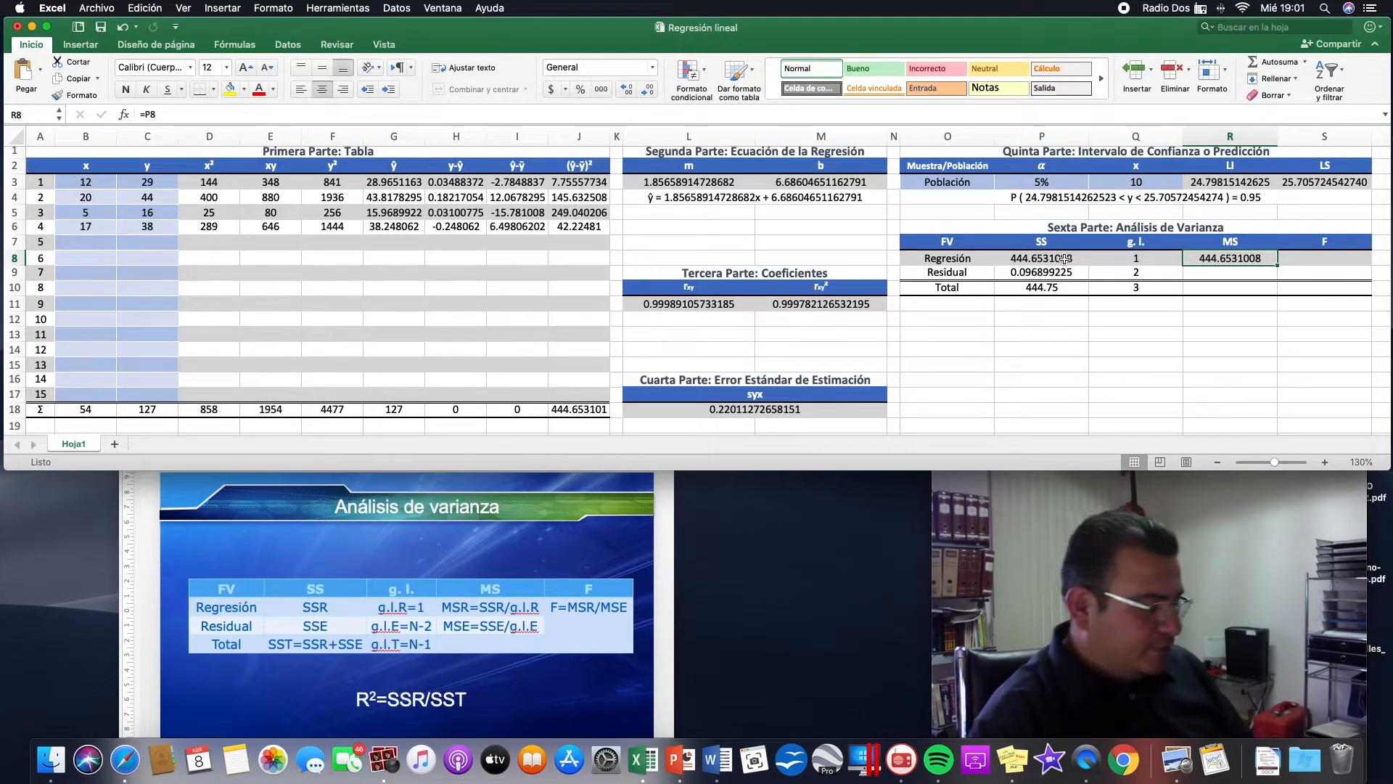
Set the Regresión MS cell R8 to the formula =P8/Q8.
text(=)
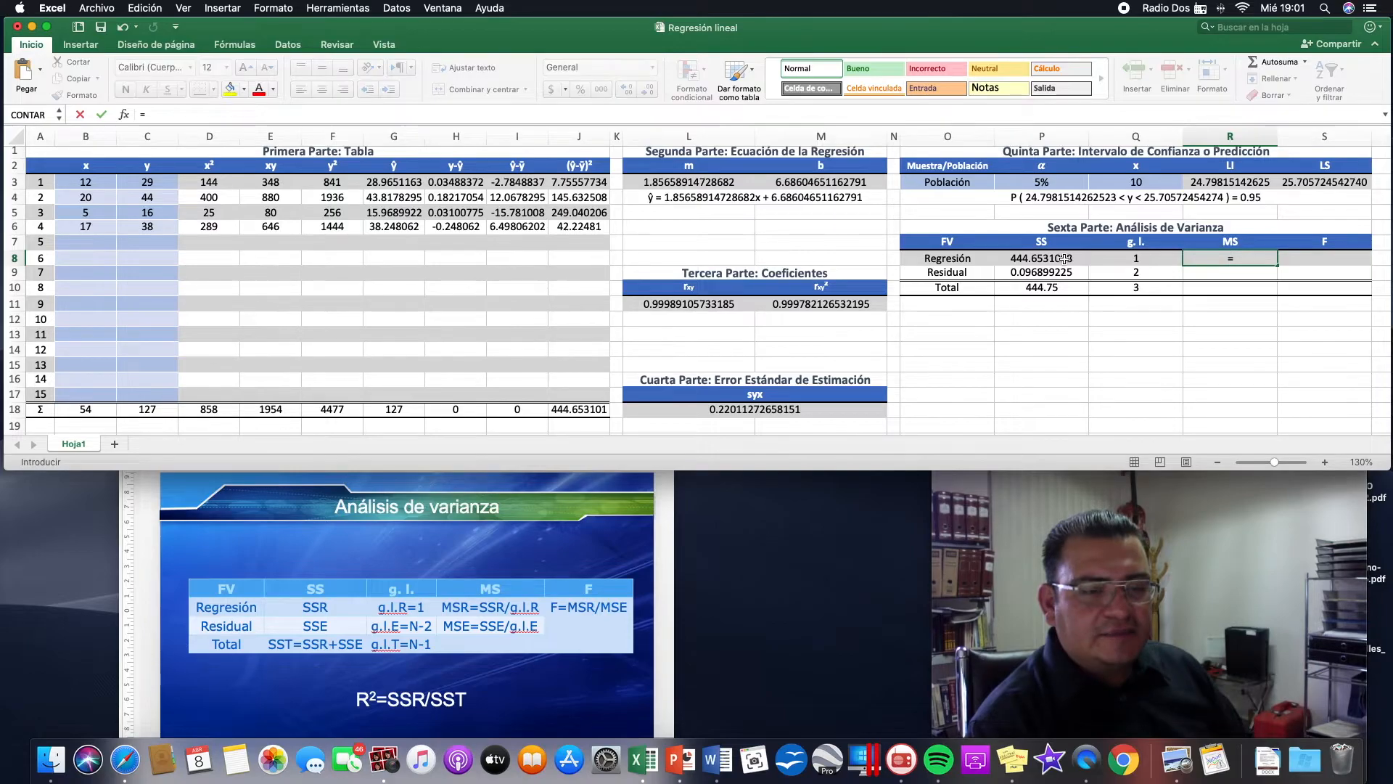
click(1061, 259)
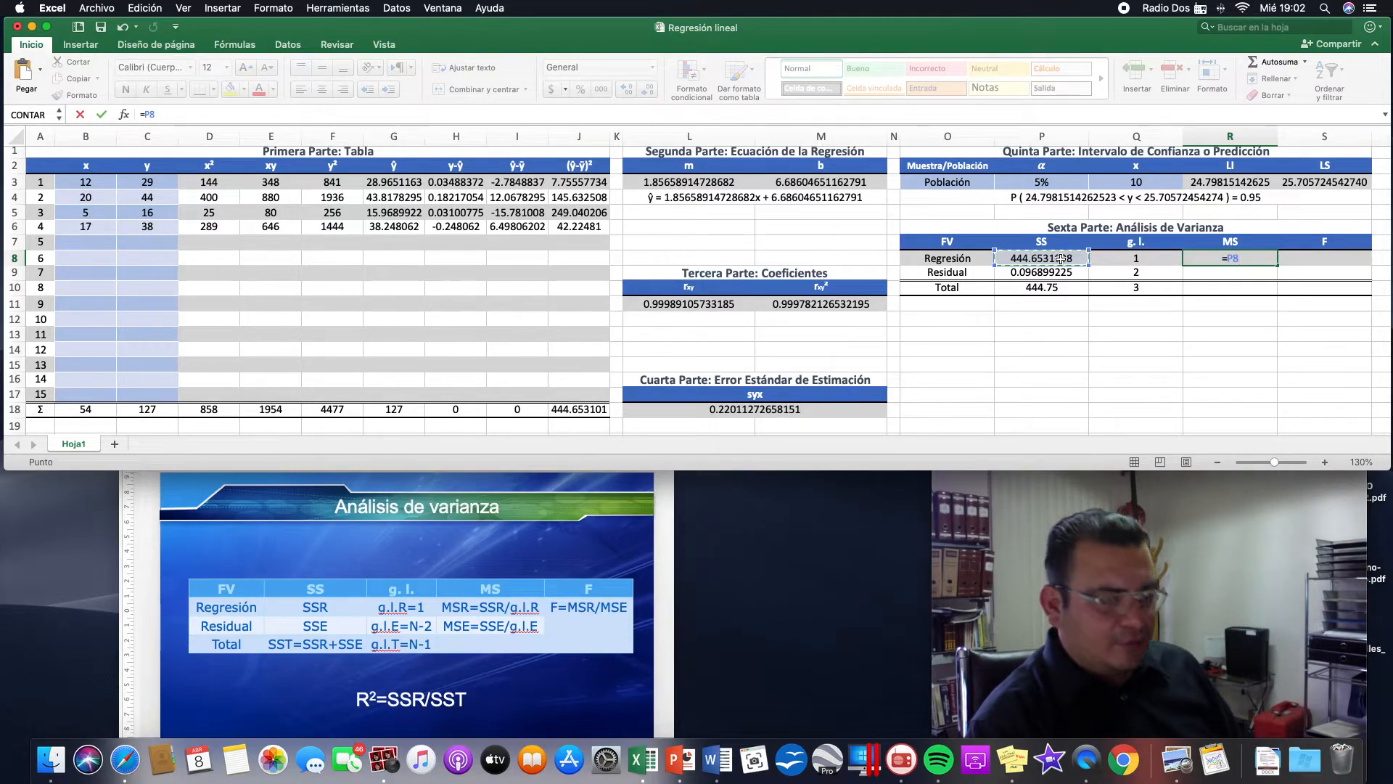
text(/)
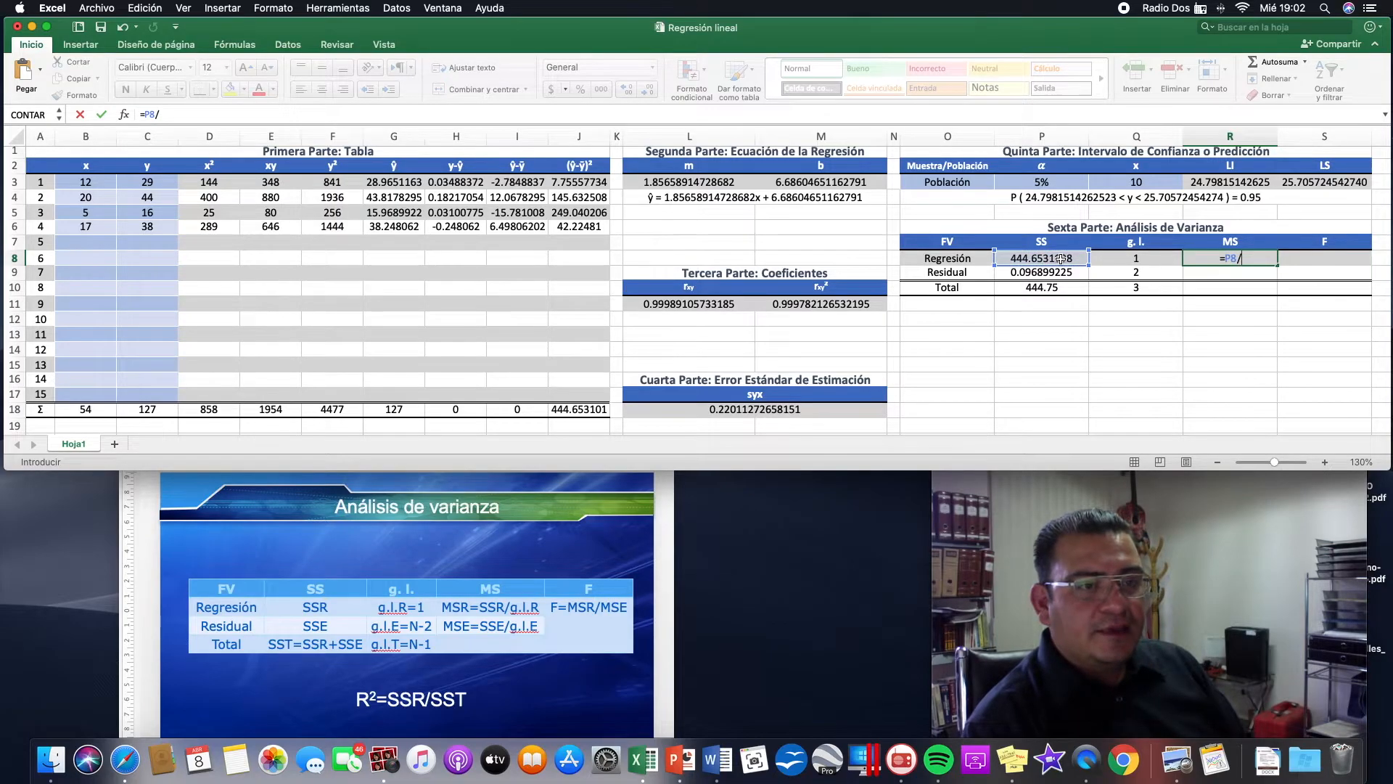
click(1150, 257)
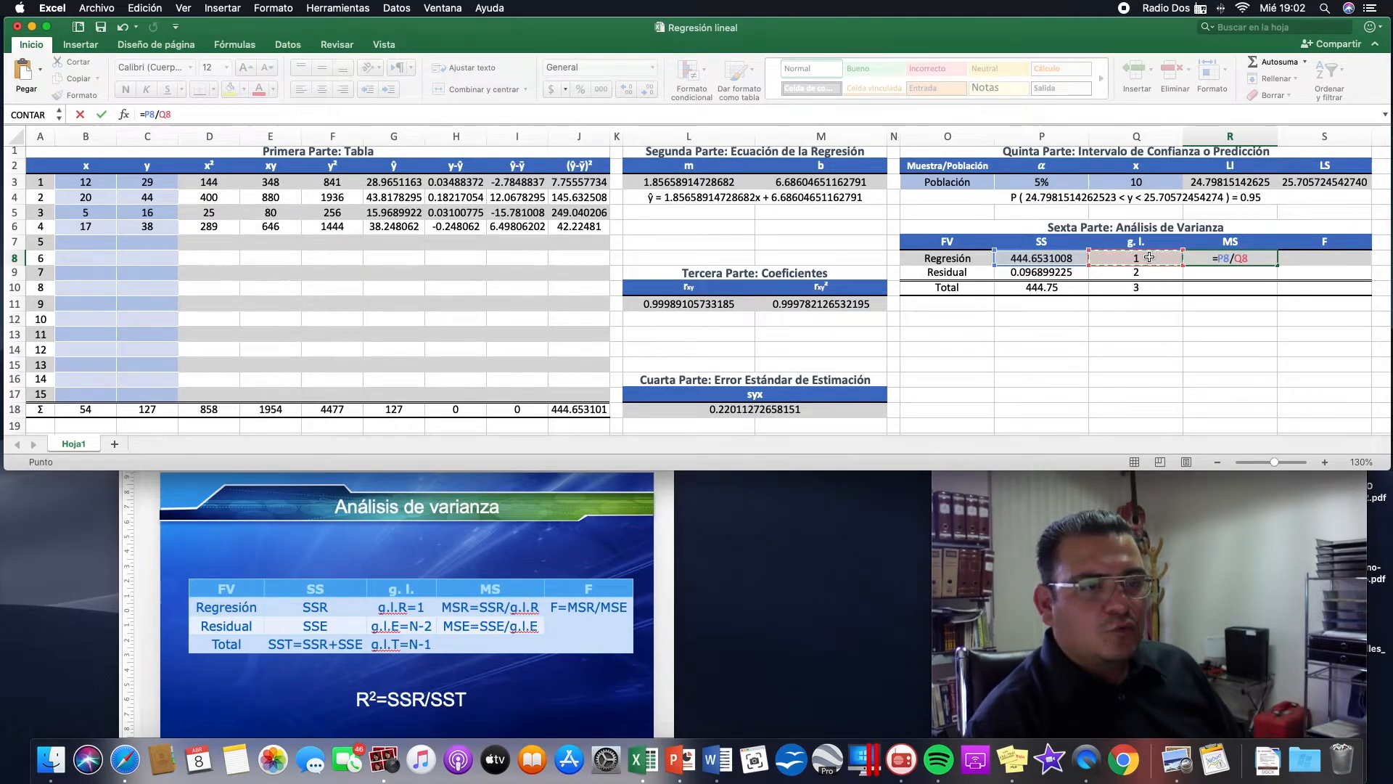
key(Return)
Fill the R8 formula down to the Residual MS cell R9 without copying the formatting.
click(1267, 261)
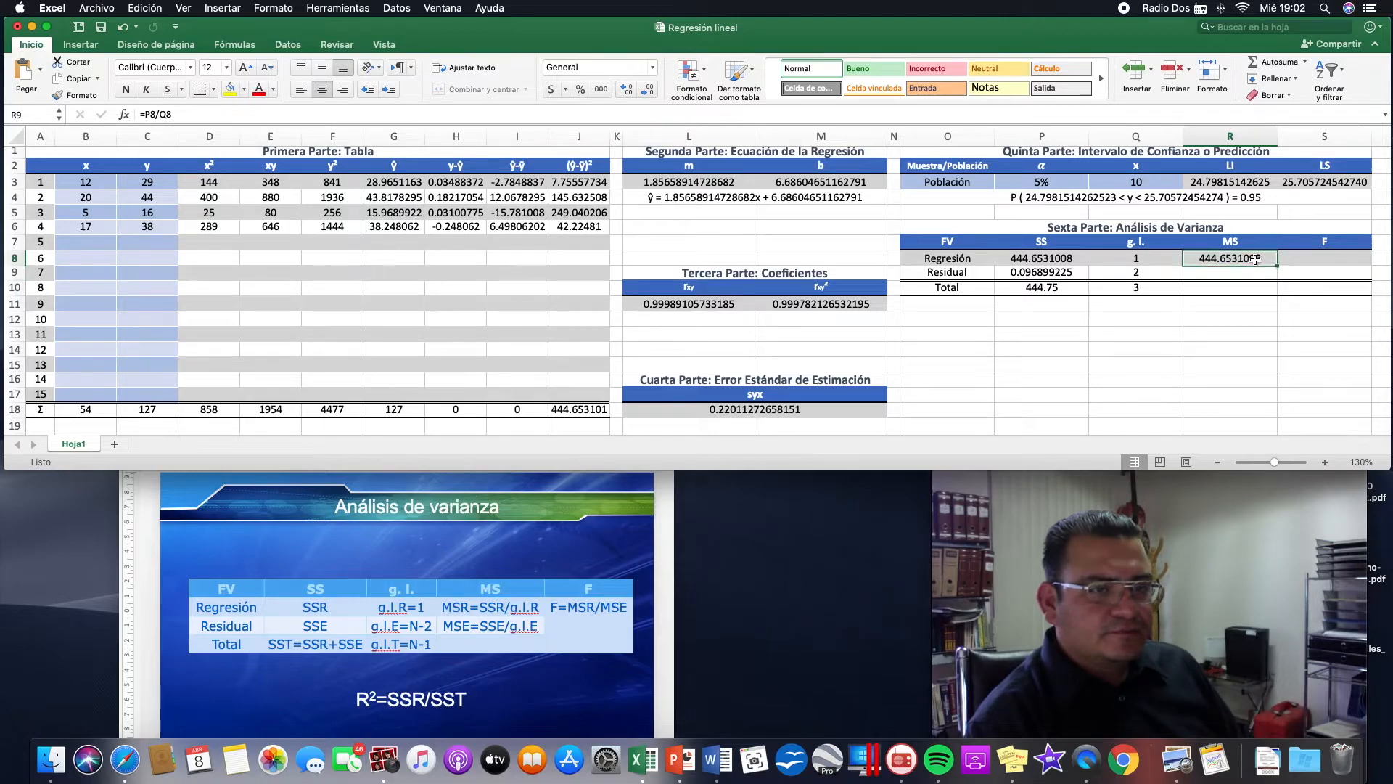
drag(1277, 266, 1281, 289)
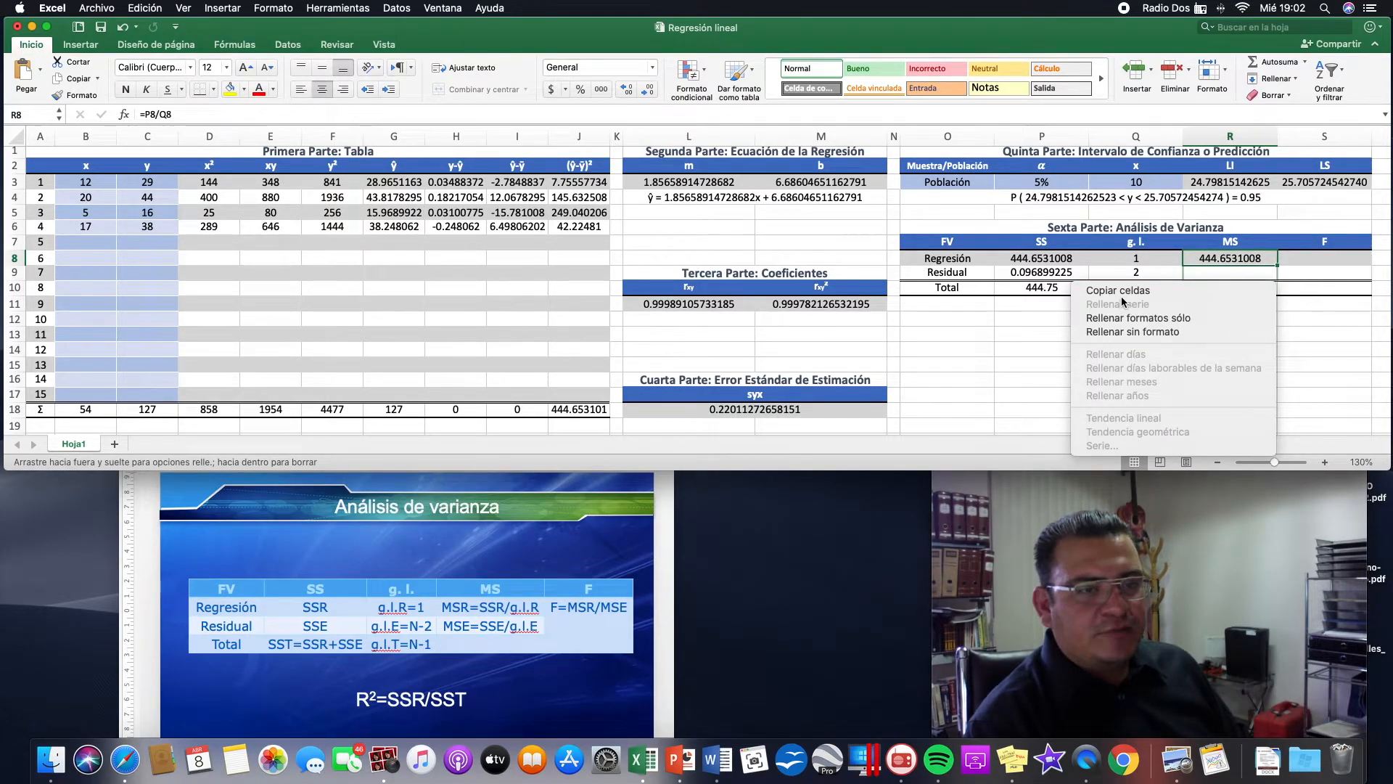
click(1132, 332)
click(1237, 364)
click(1230, 257)
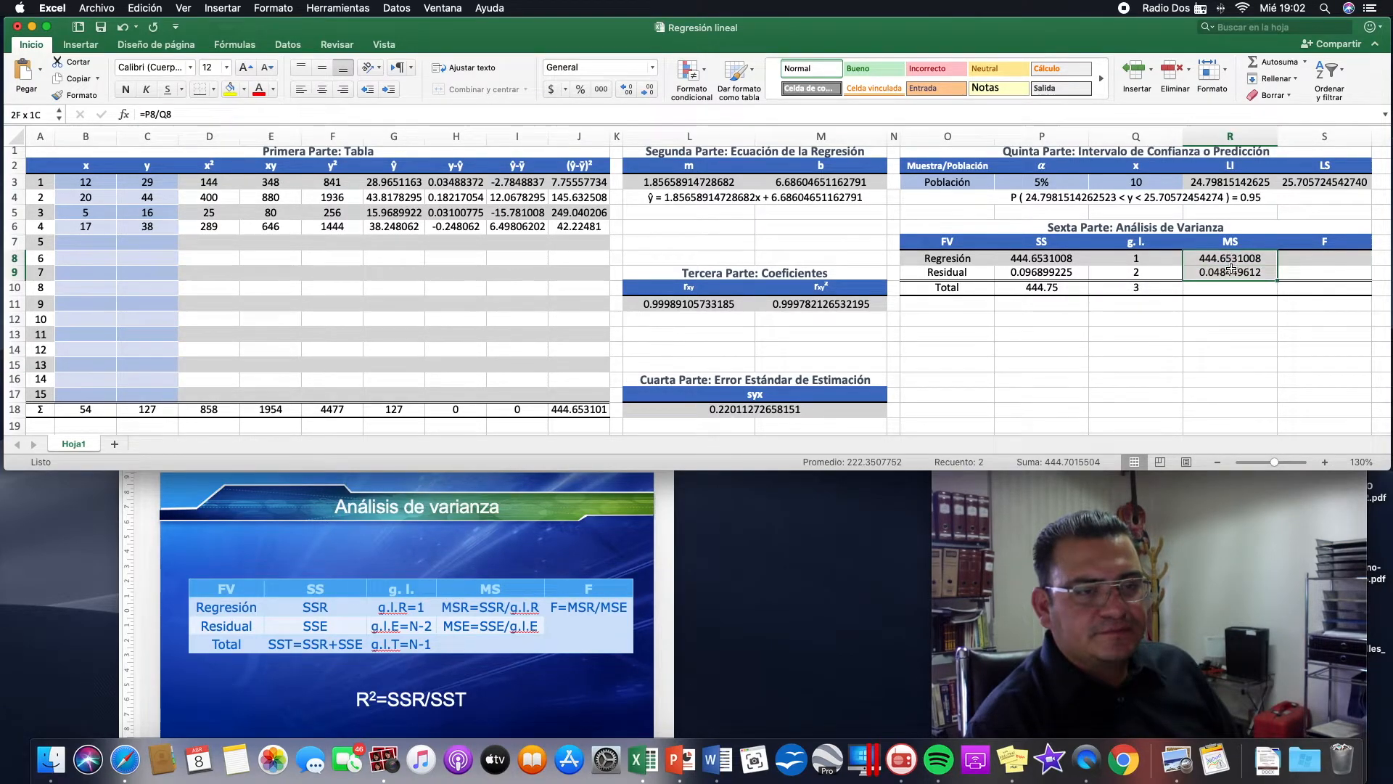
Set the Regresión F cell S8 to the formula =R8/R9.
click(1315, 256)
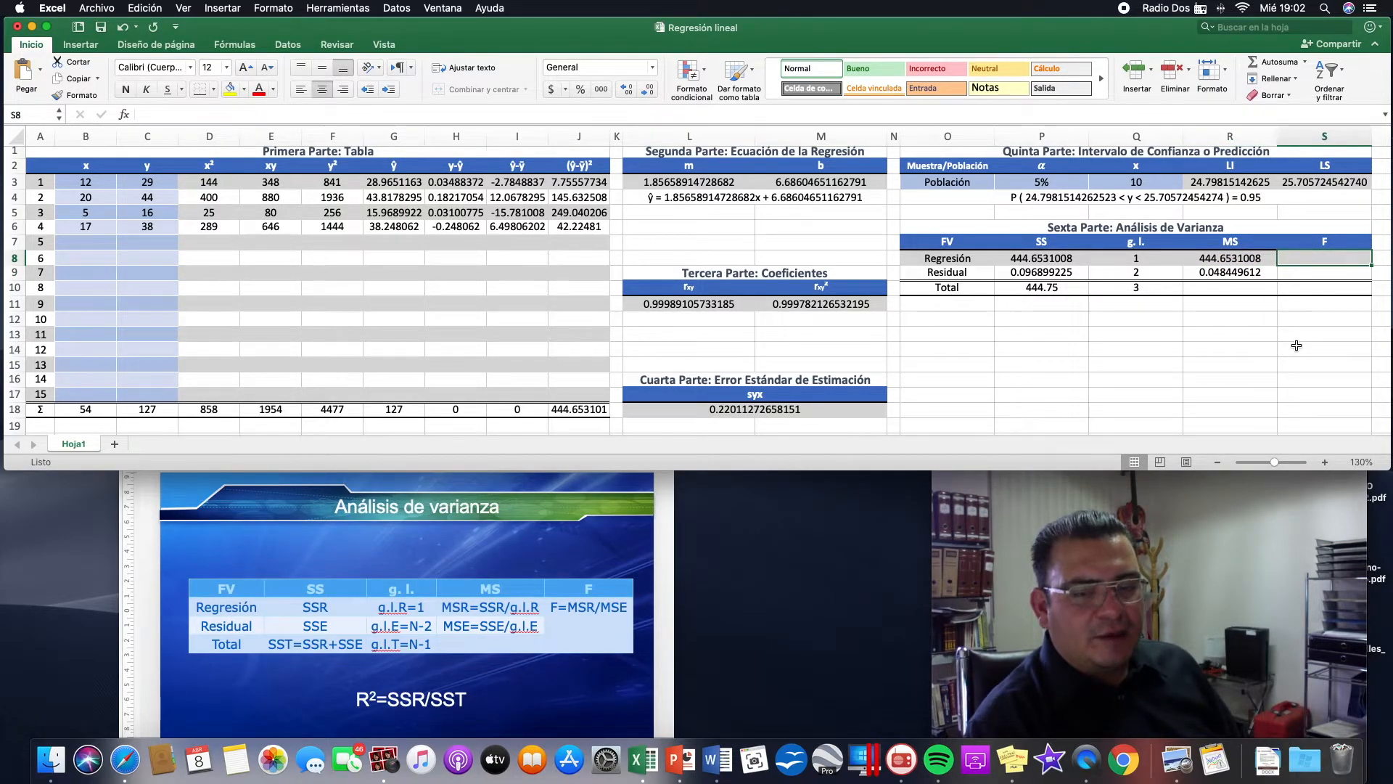
text(=)
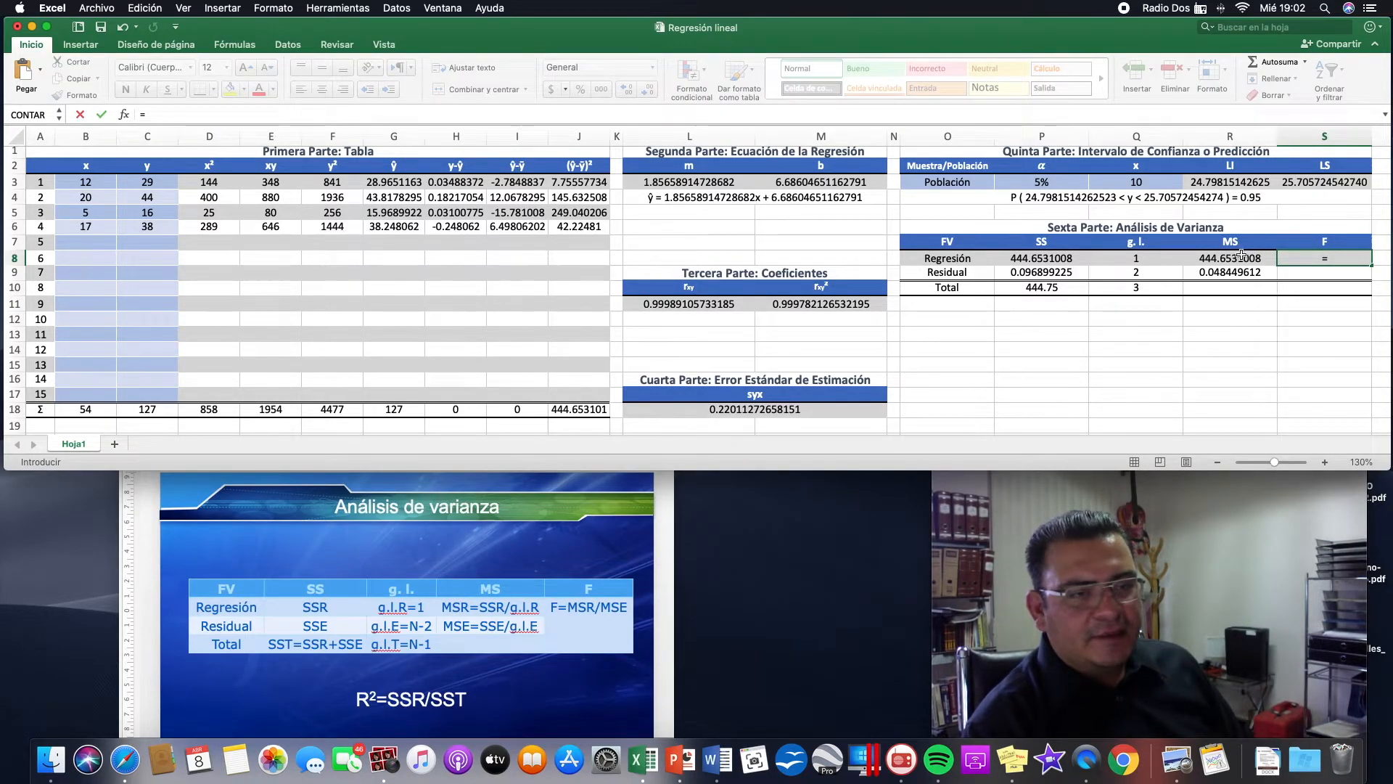
click(1234, 260)
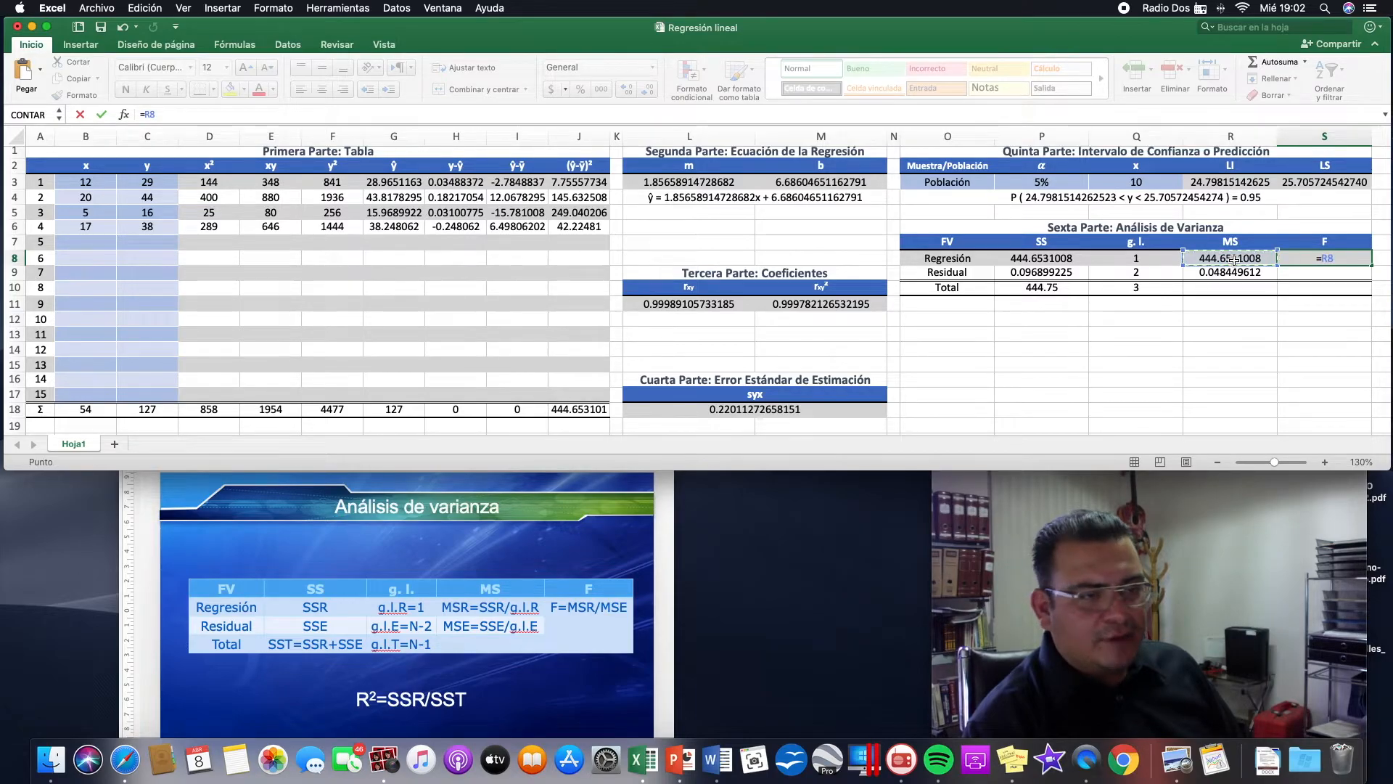
text(/)
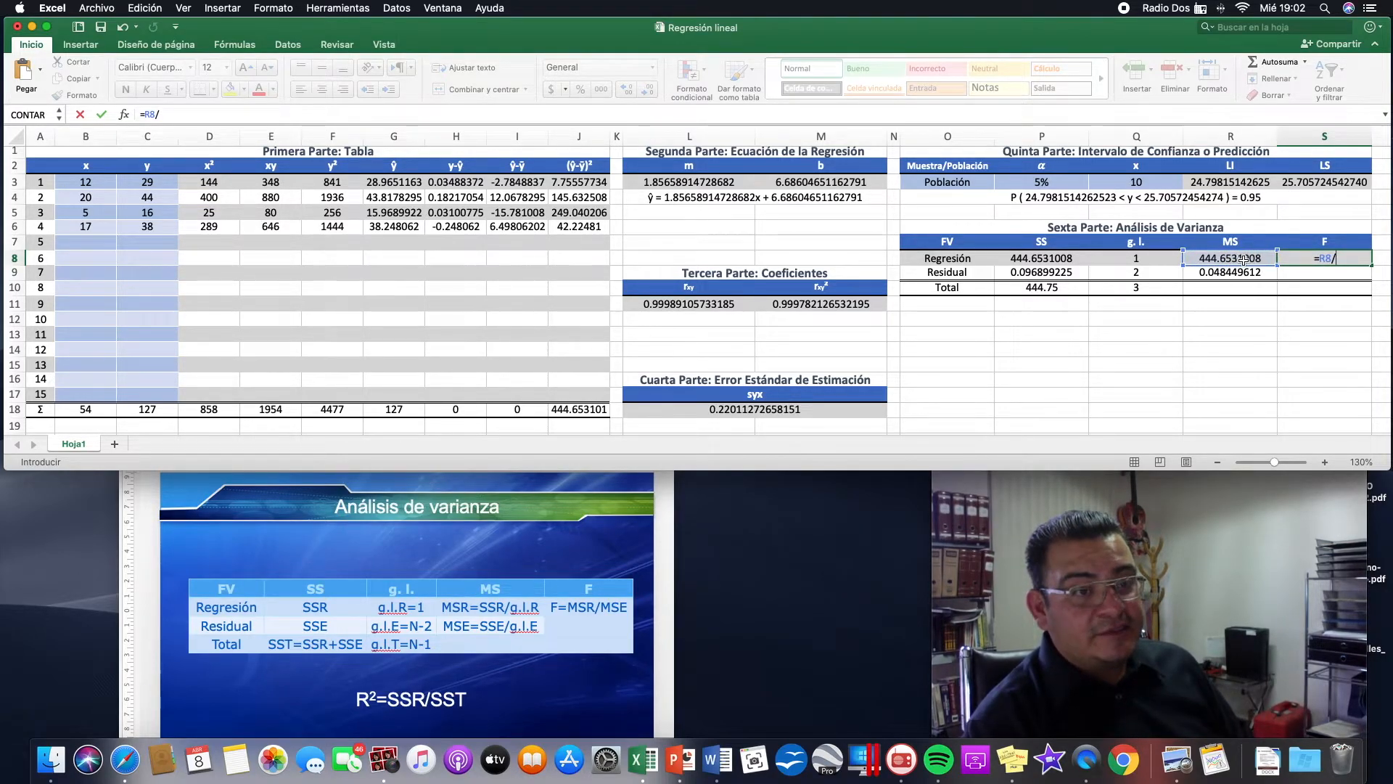
click(1226, 273)
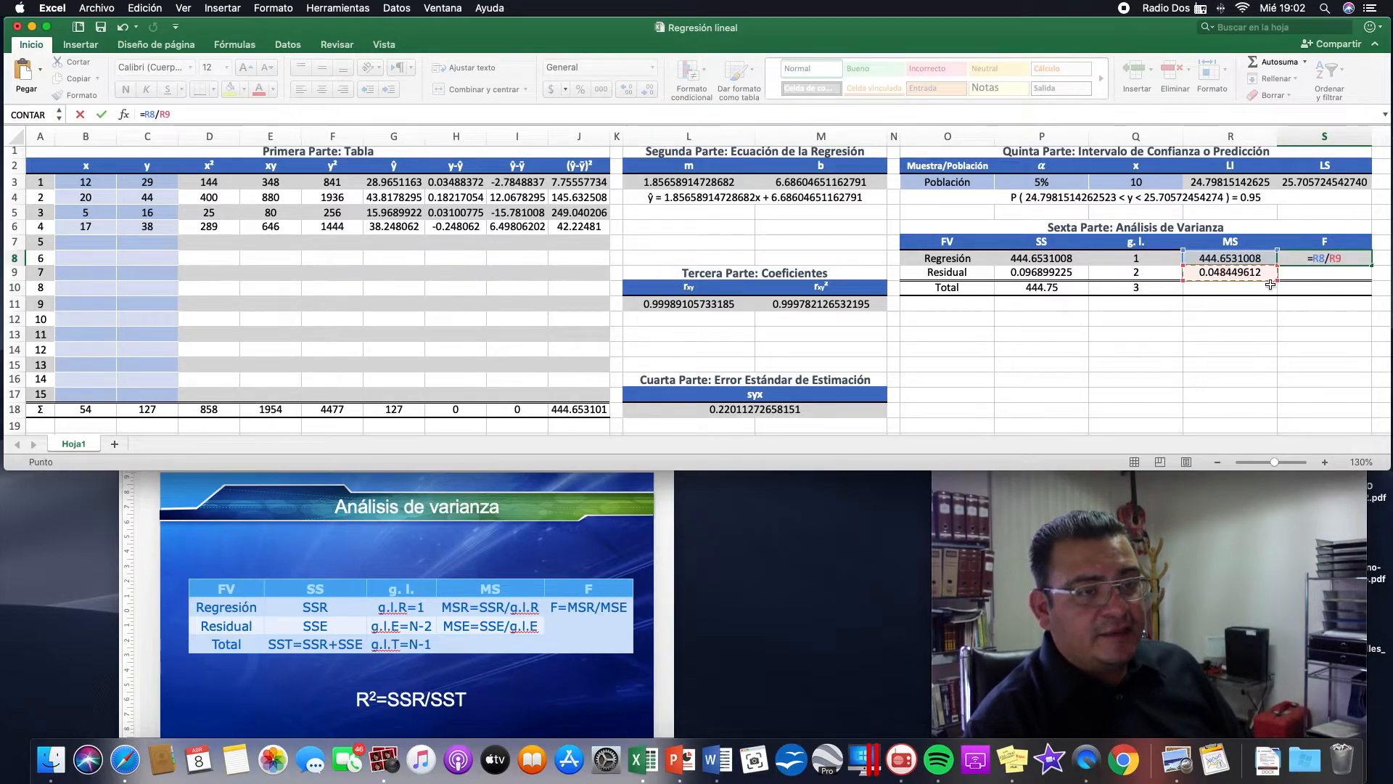
key(Return)
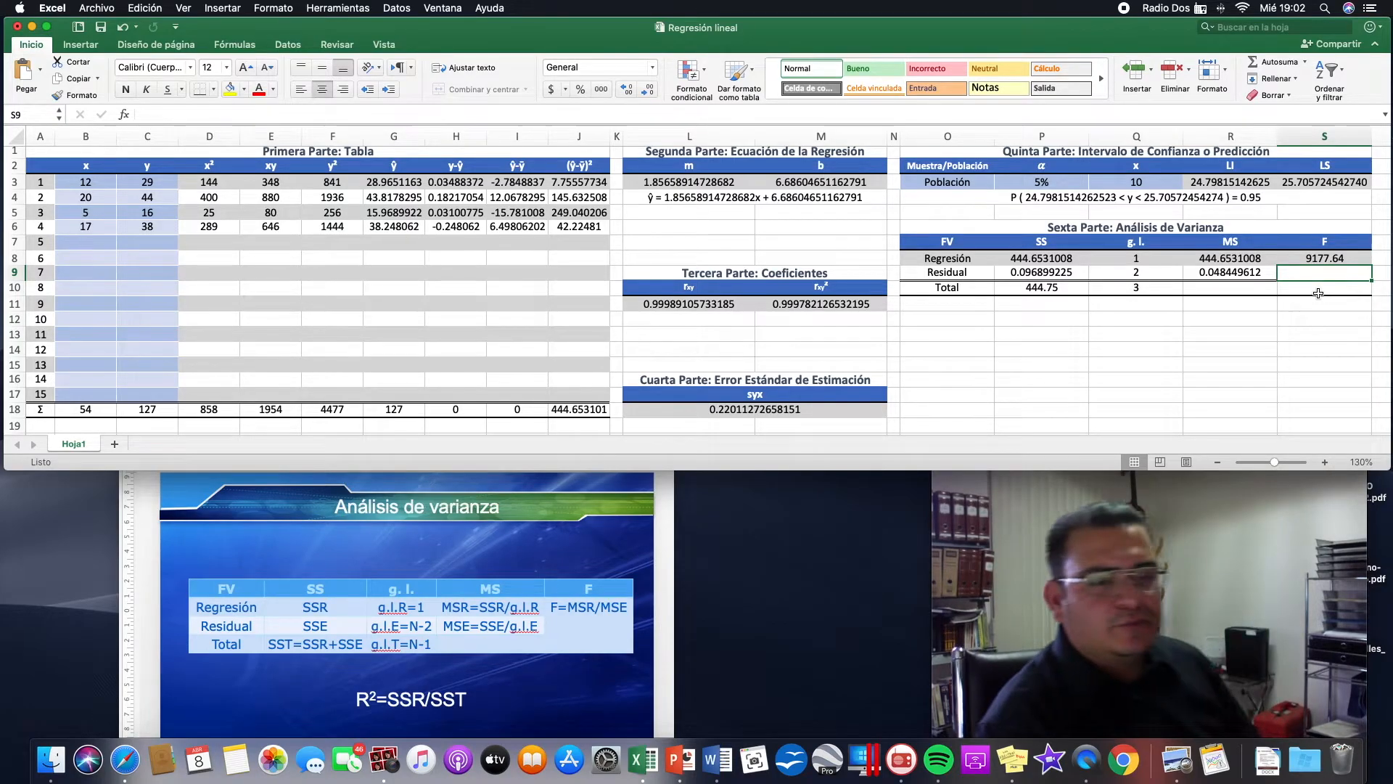
scroll(1278, 312, up, 1)
click(1248, 329)
click(1239, 290)
click(1290, 292)
click(1241, 294)
click(1299, 295)
click(1243, 297)
click(1315, 295)
click(1248, 296)
click(1289, 293)
click(1235, 290)
click(1327, 273)
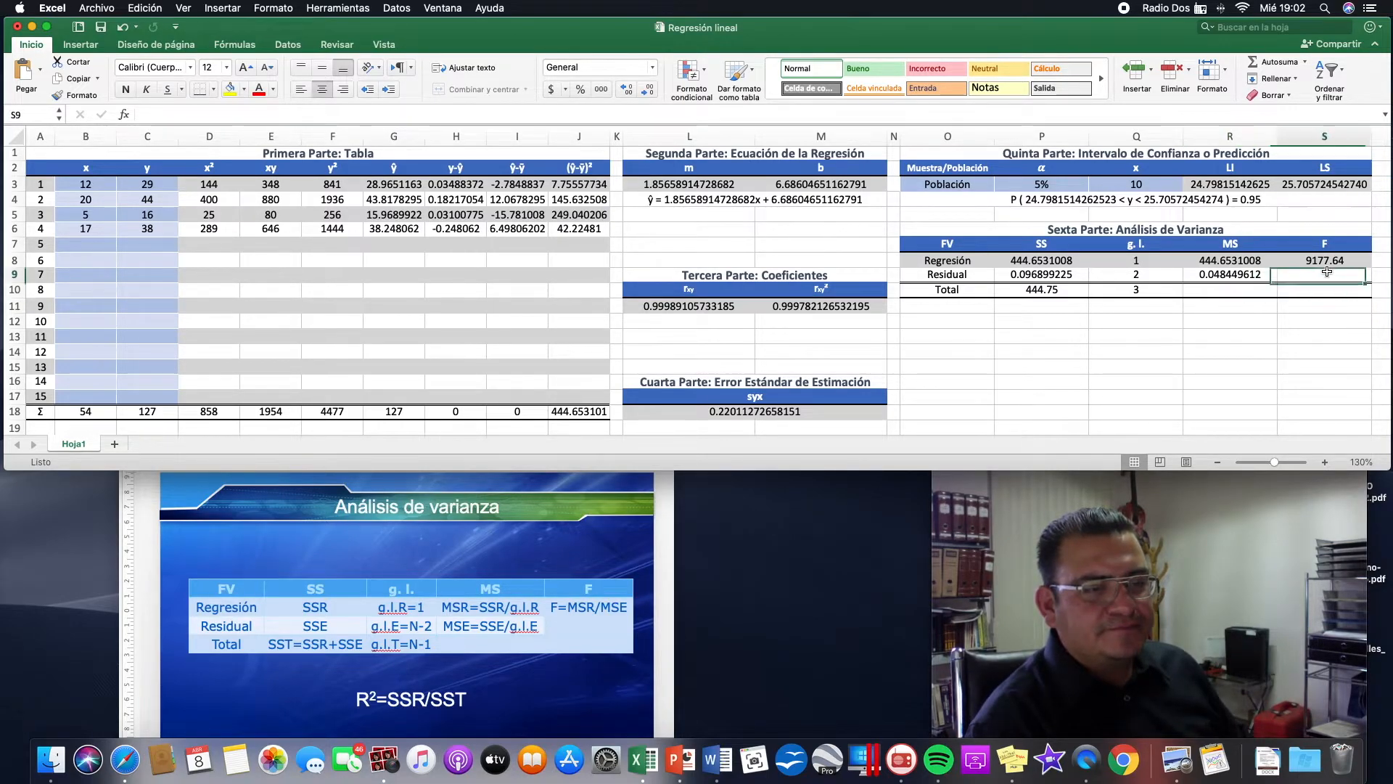
click(1254, 293)
click(1310, 277)
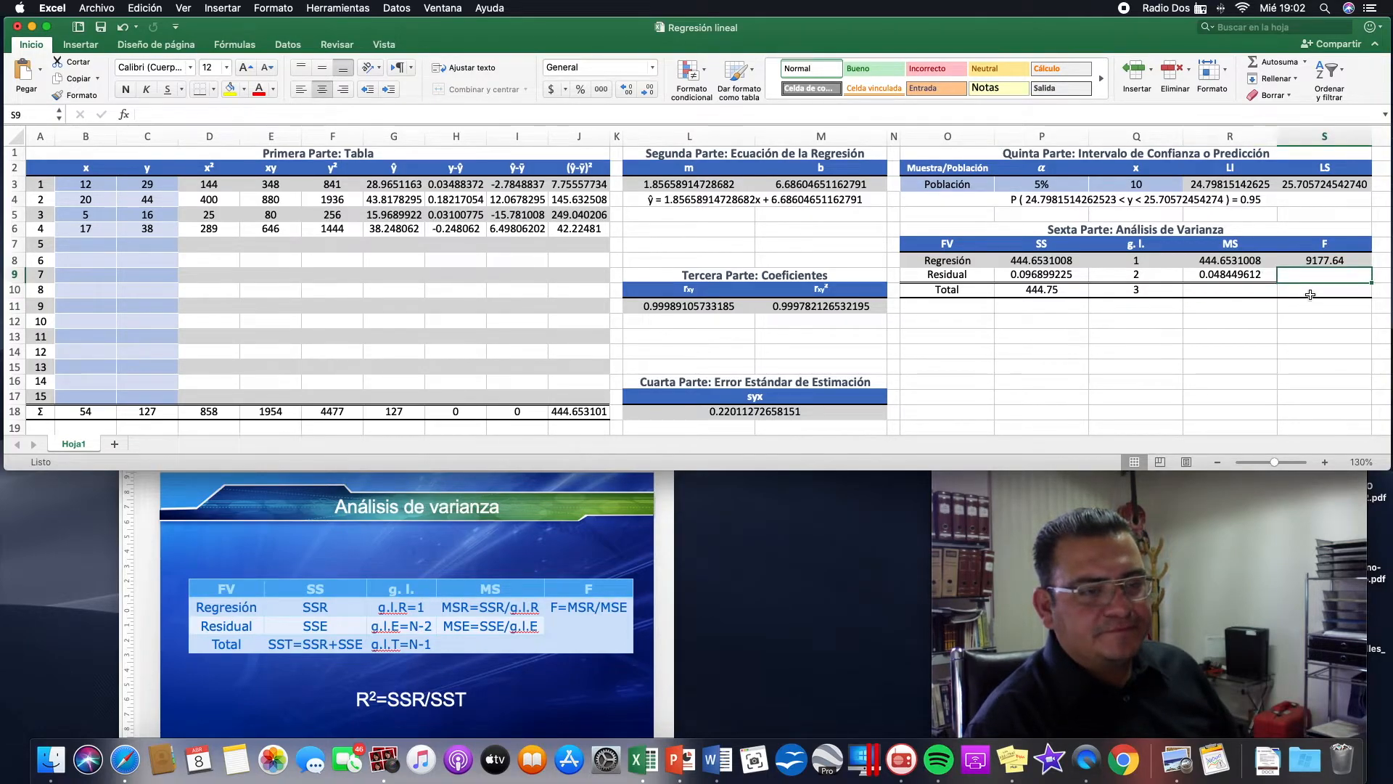
click(1227, 294)
Fill the Residual F cell S9 with the critical F formula =inv.f(1-P3,Q8,Q9).
click(1314, 272)
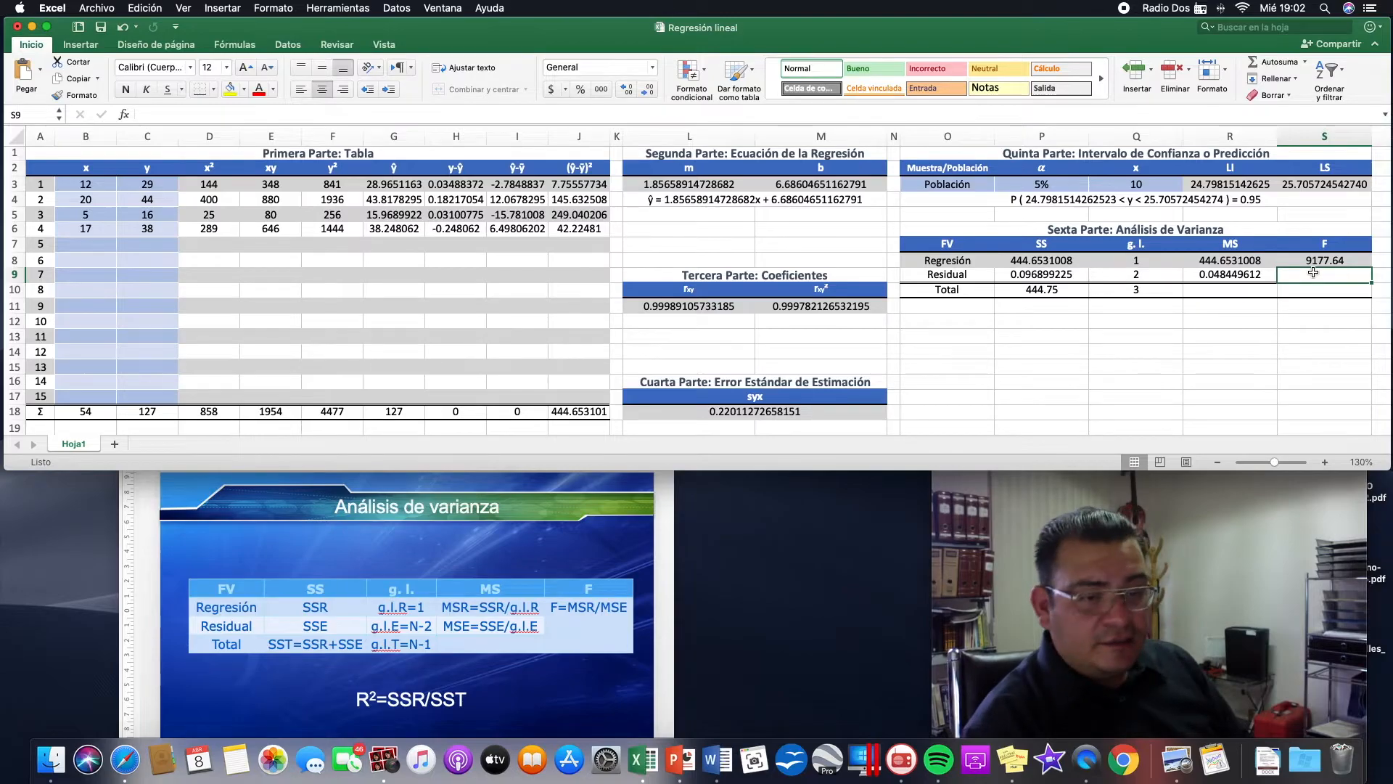
text(=)
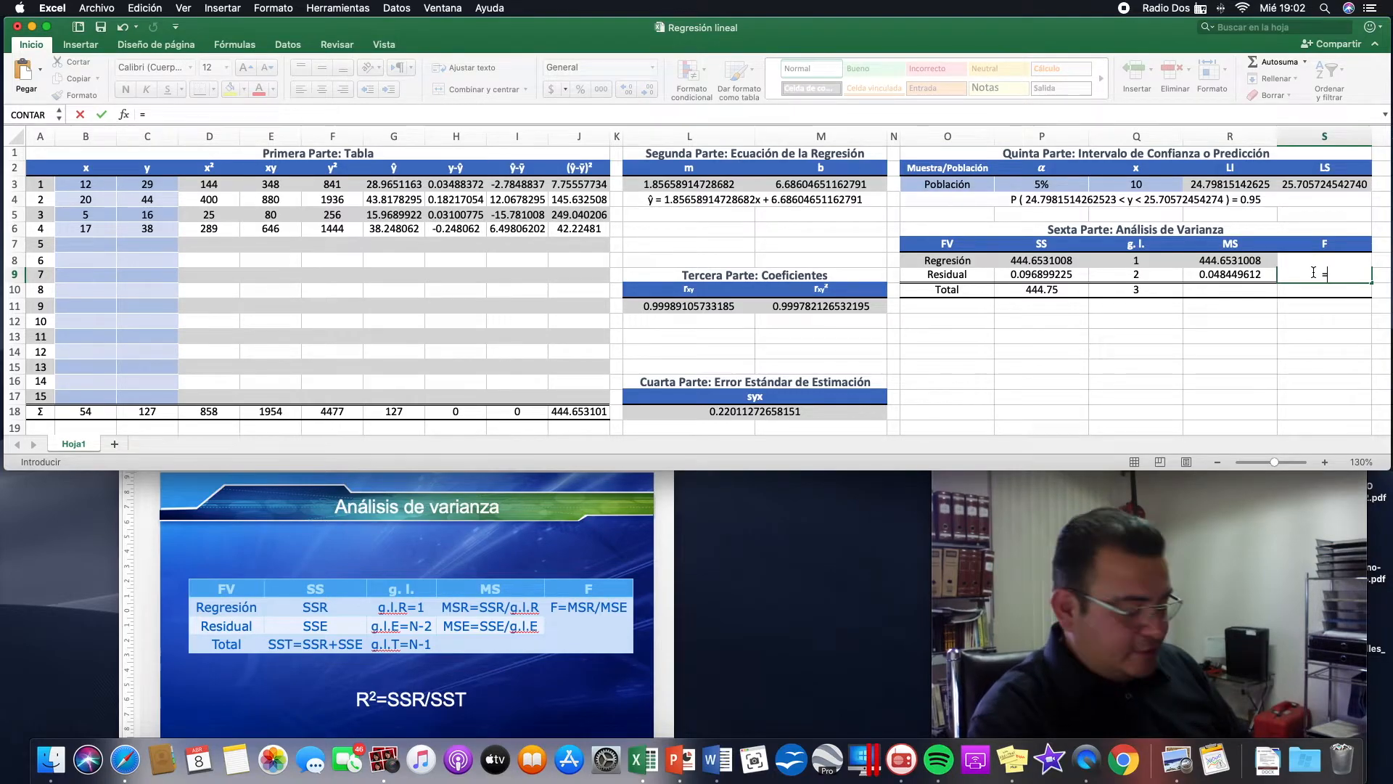
text(inv)
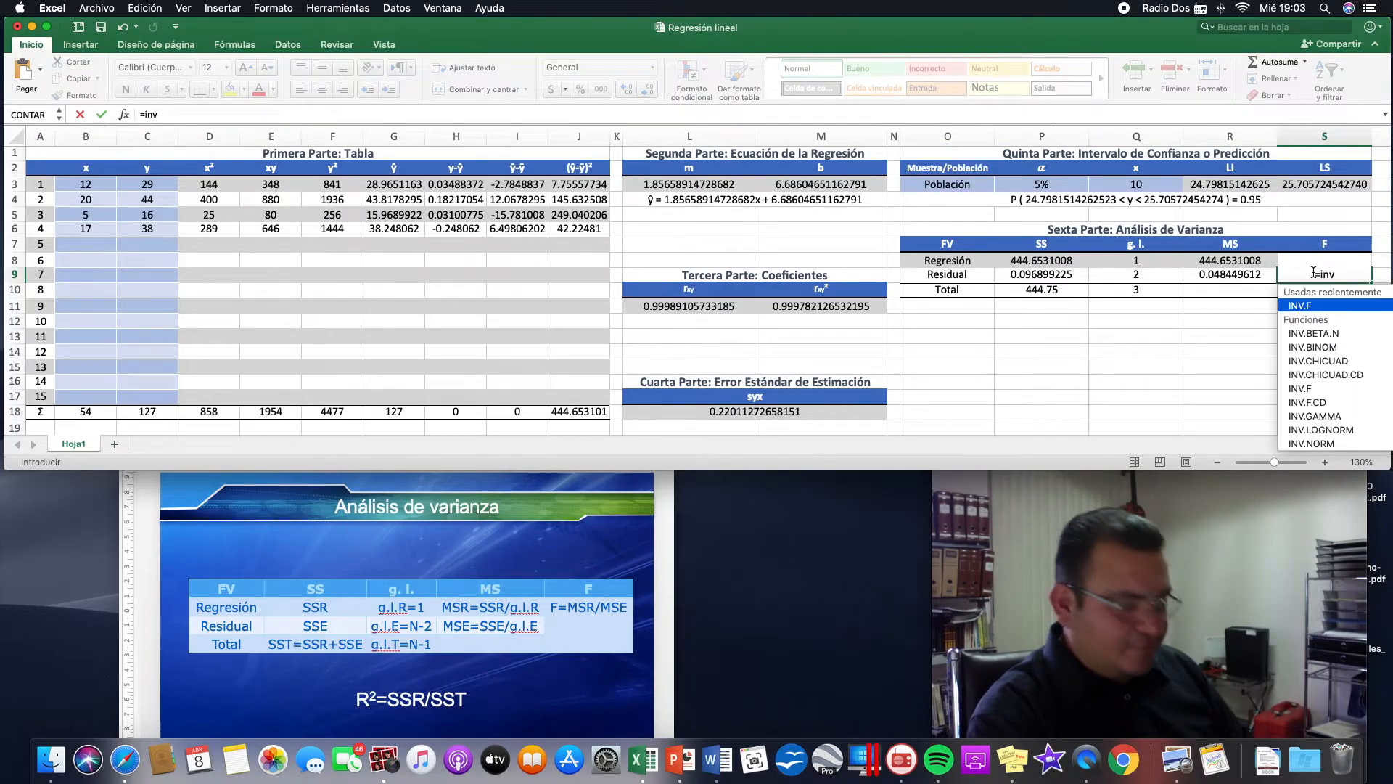
text(.)
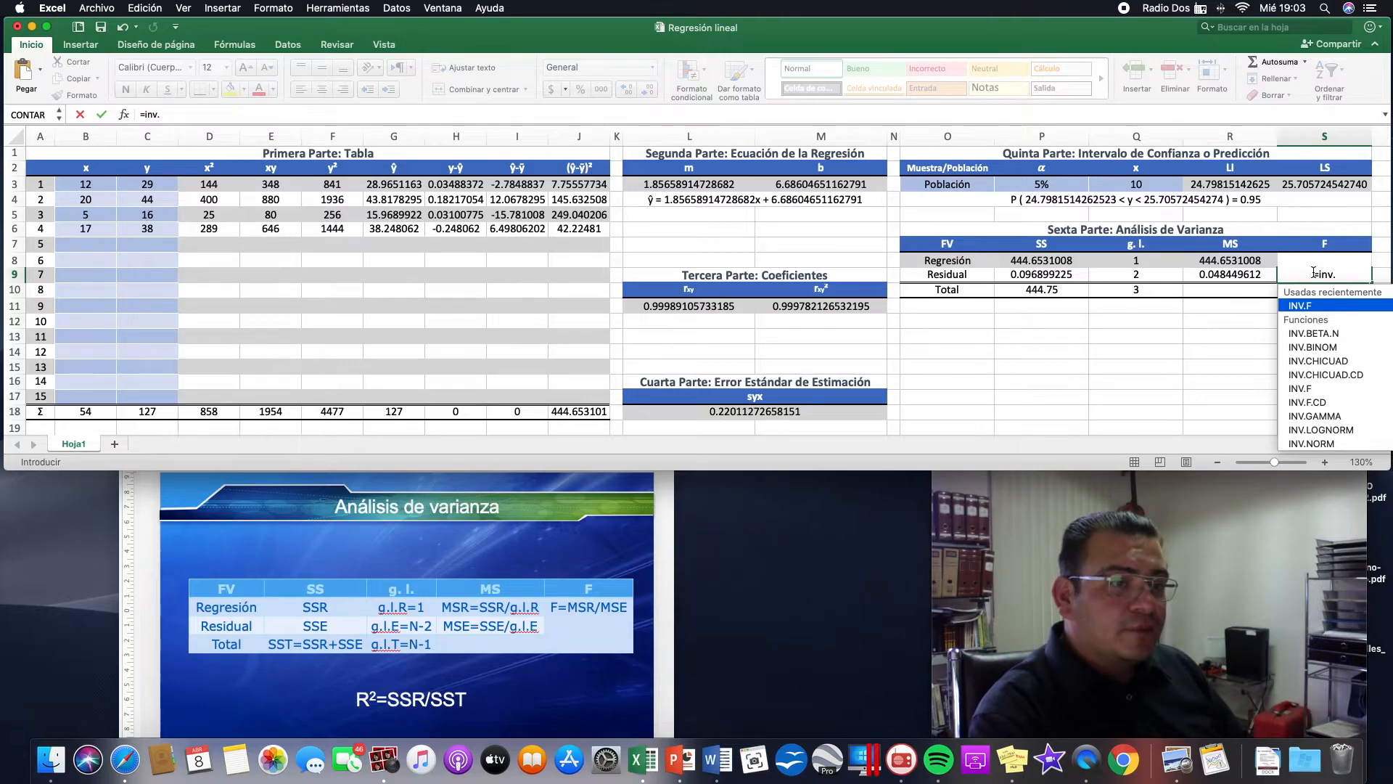
text(f)
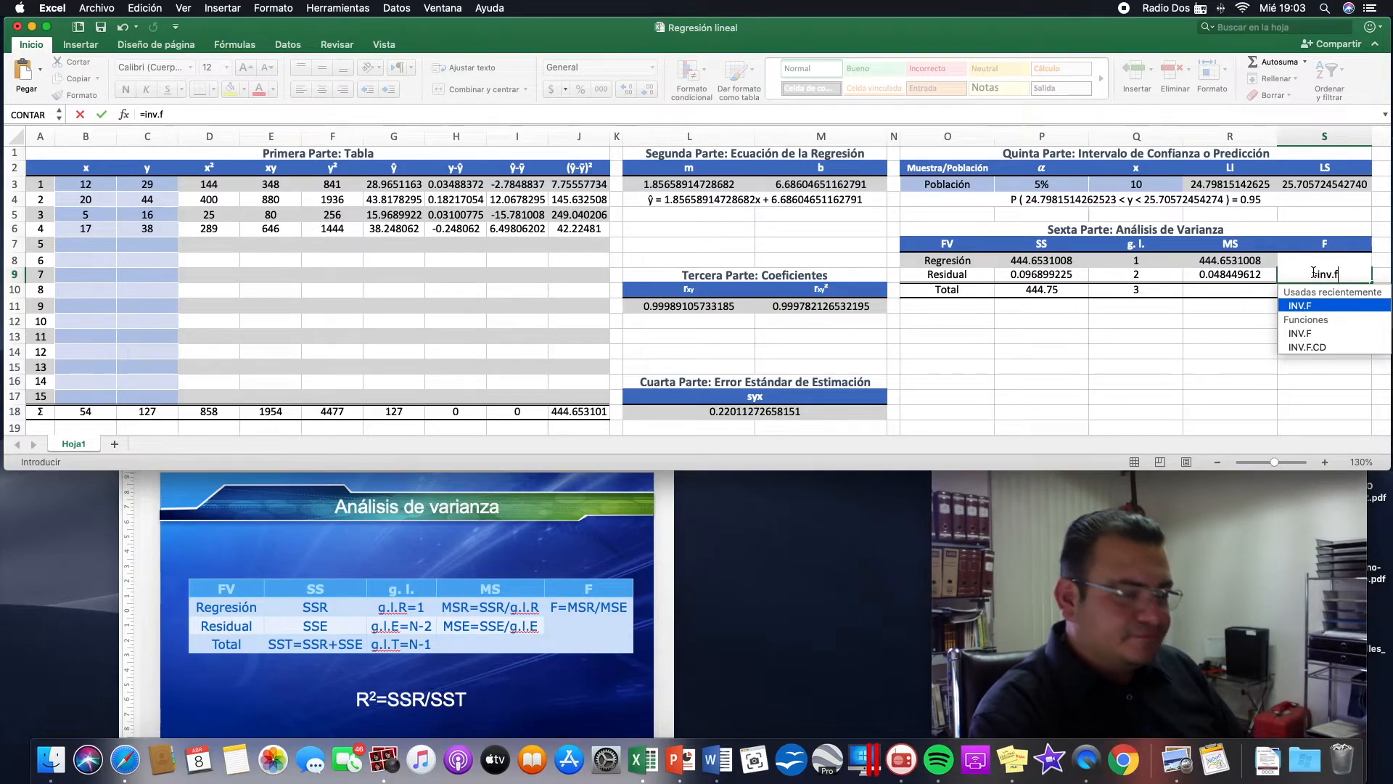
text(()
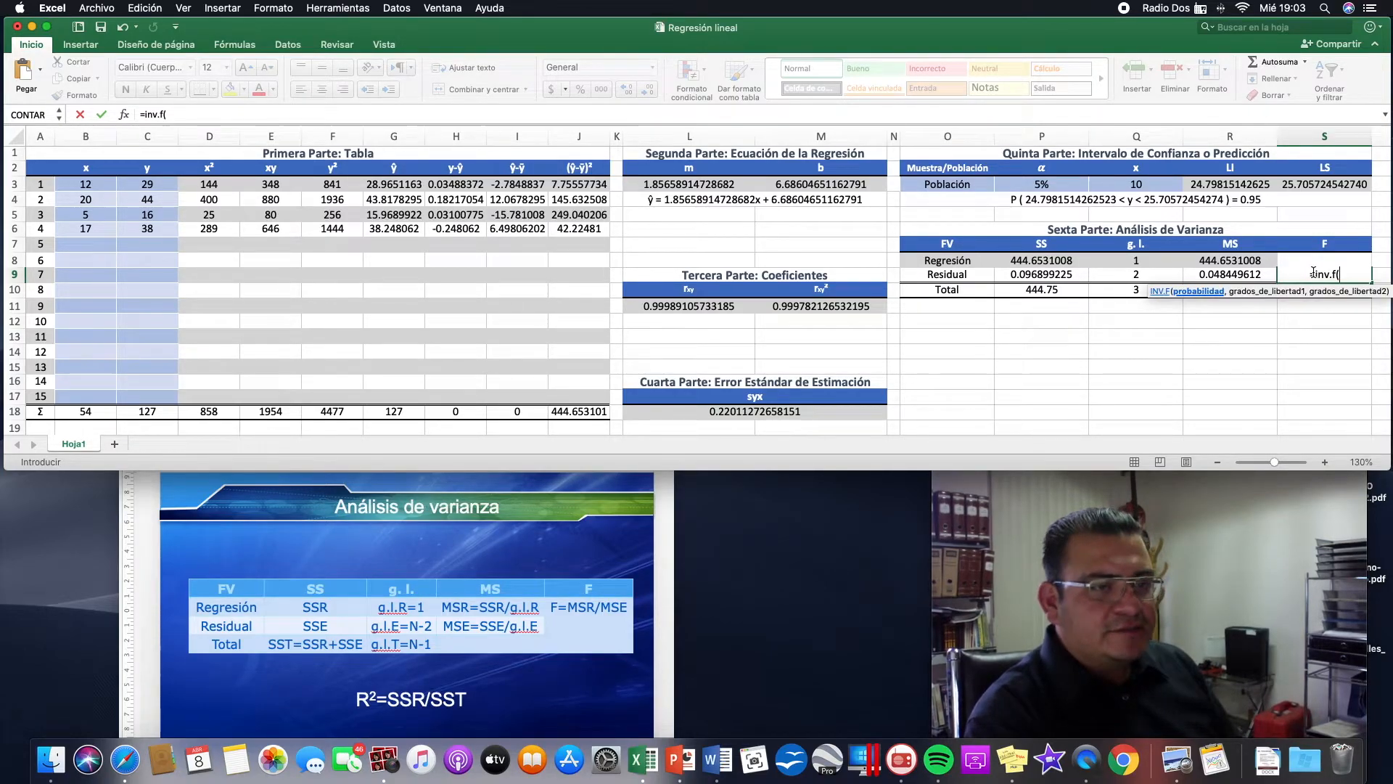
text(1-)
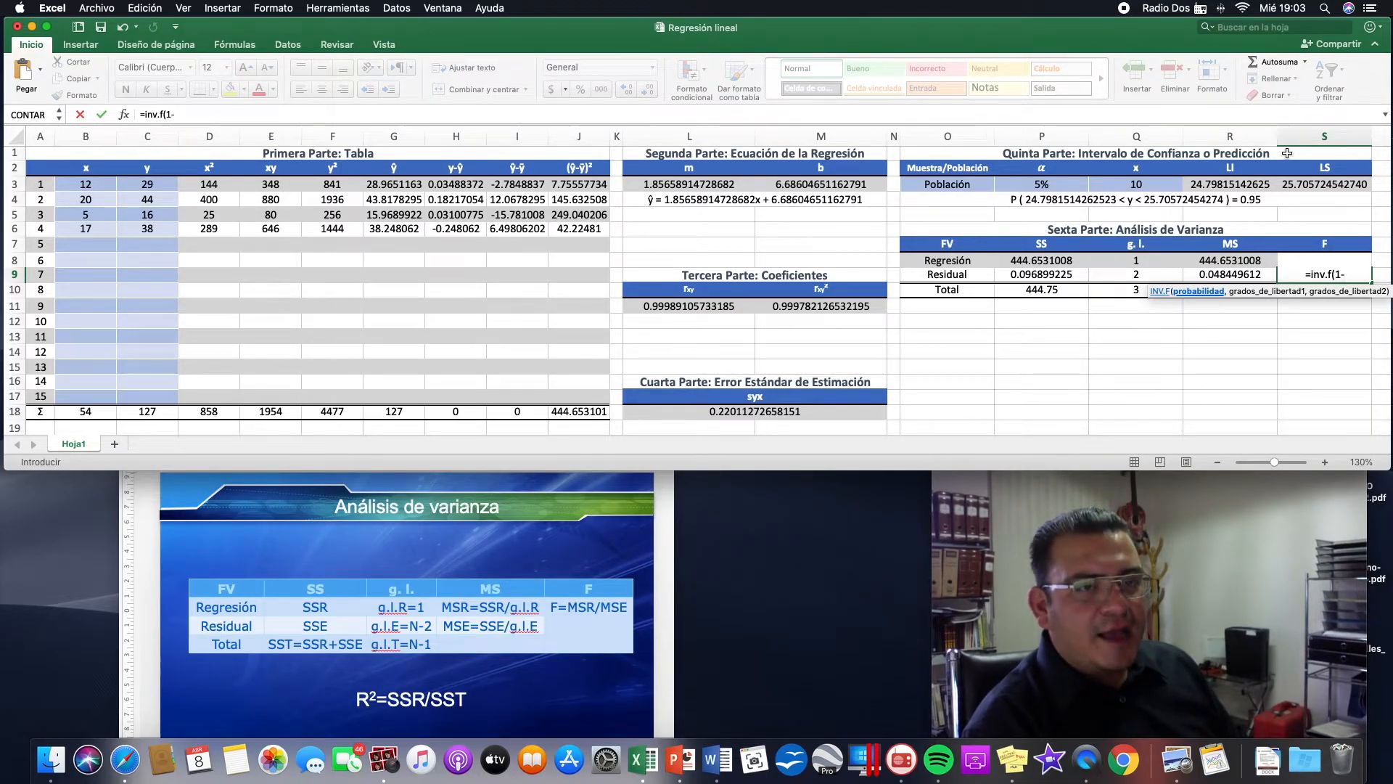
click(1058, 186)
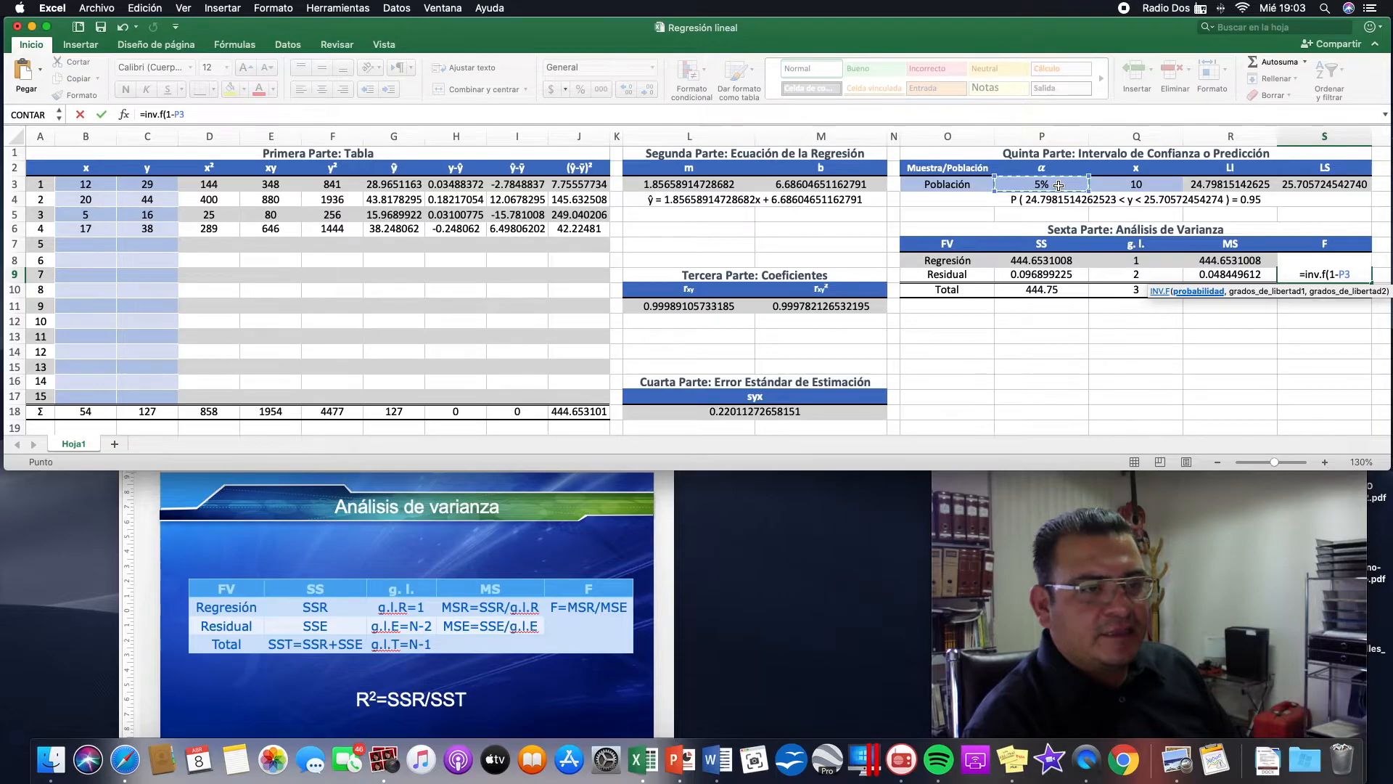
text(,)
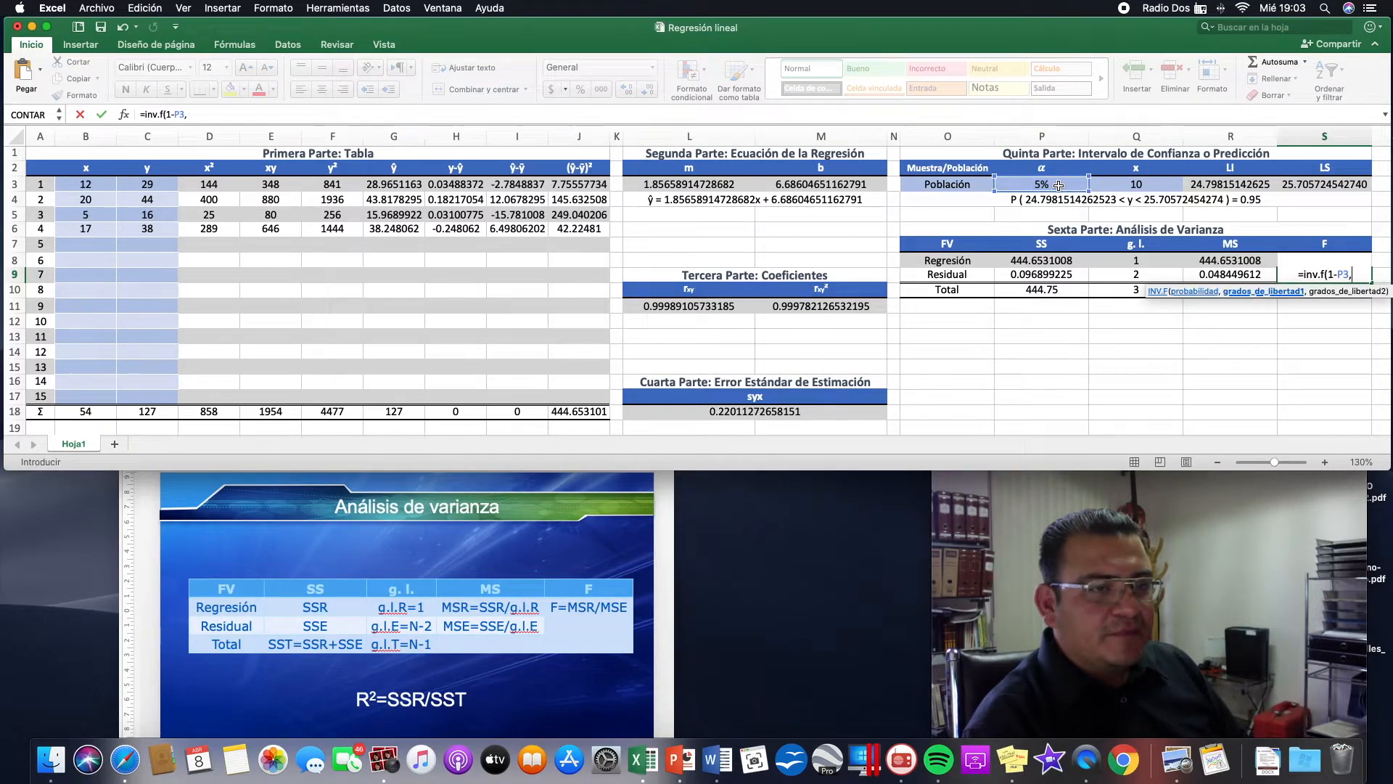
click(1150, 263)
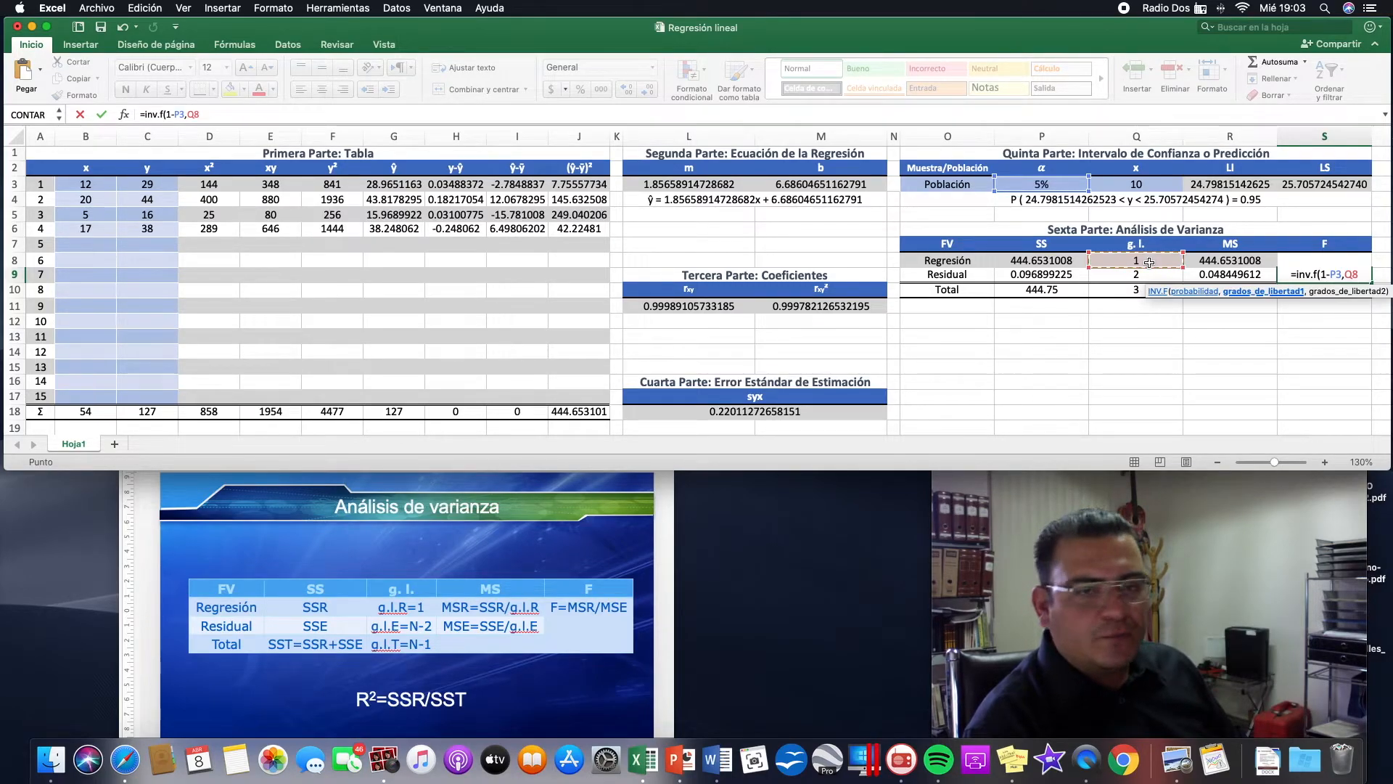
text(,)
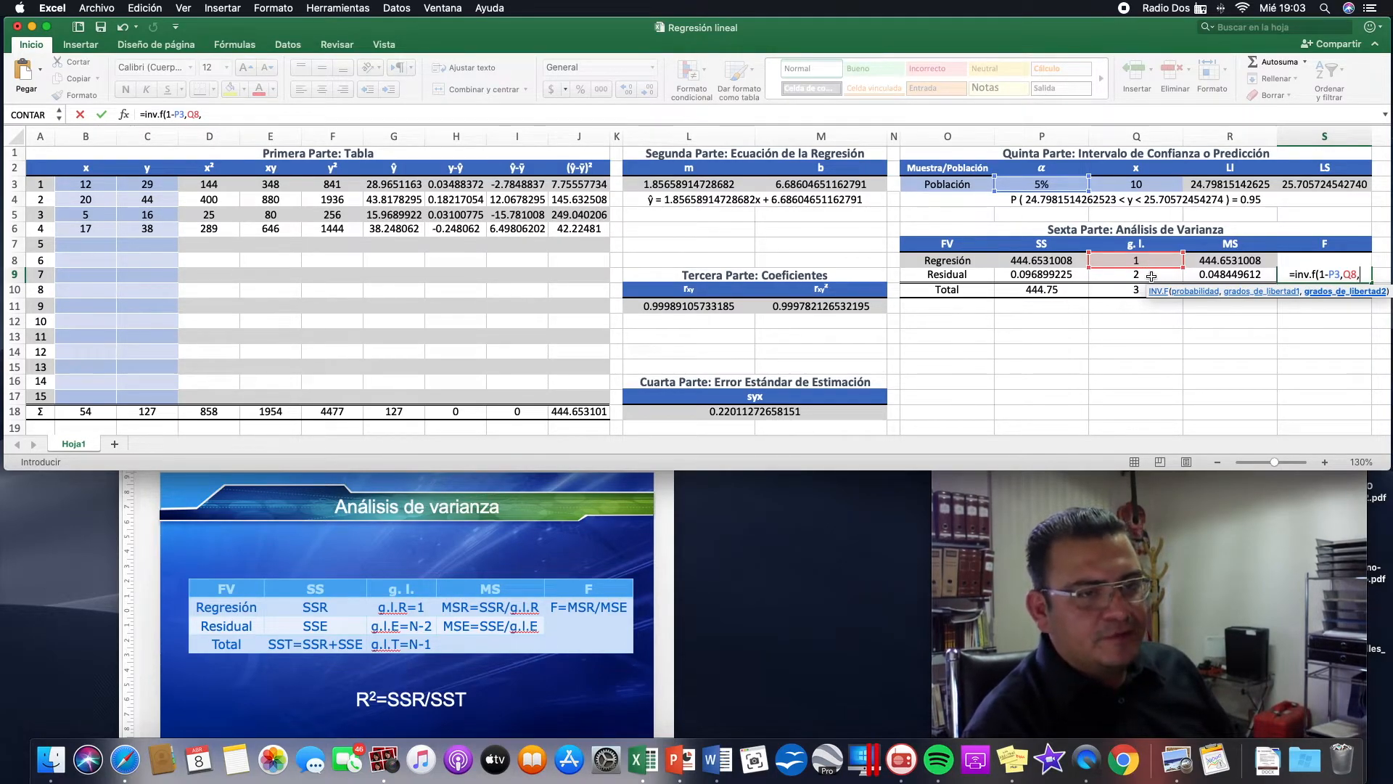
click(1150, 276)
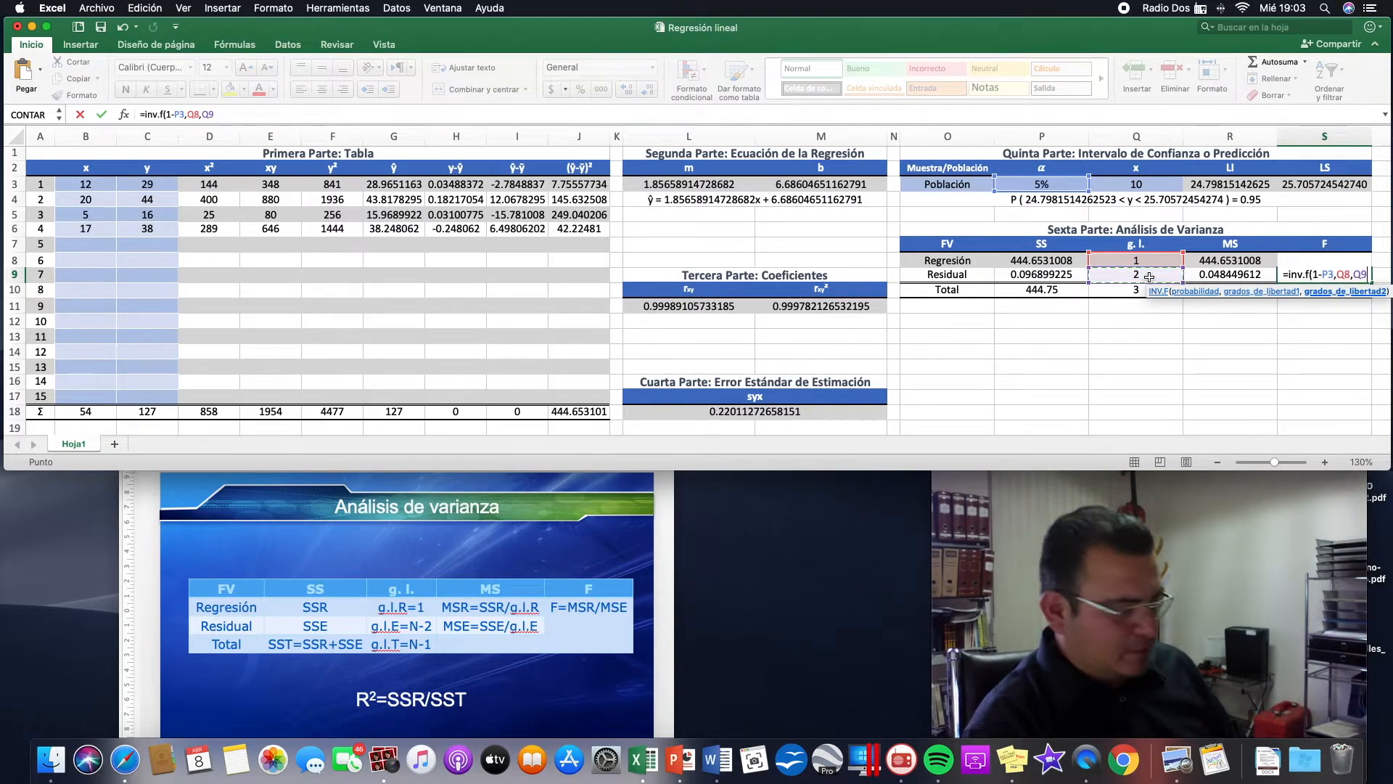
key(Return)
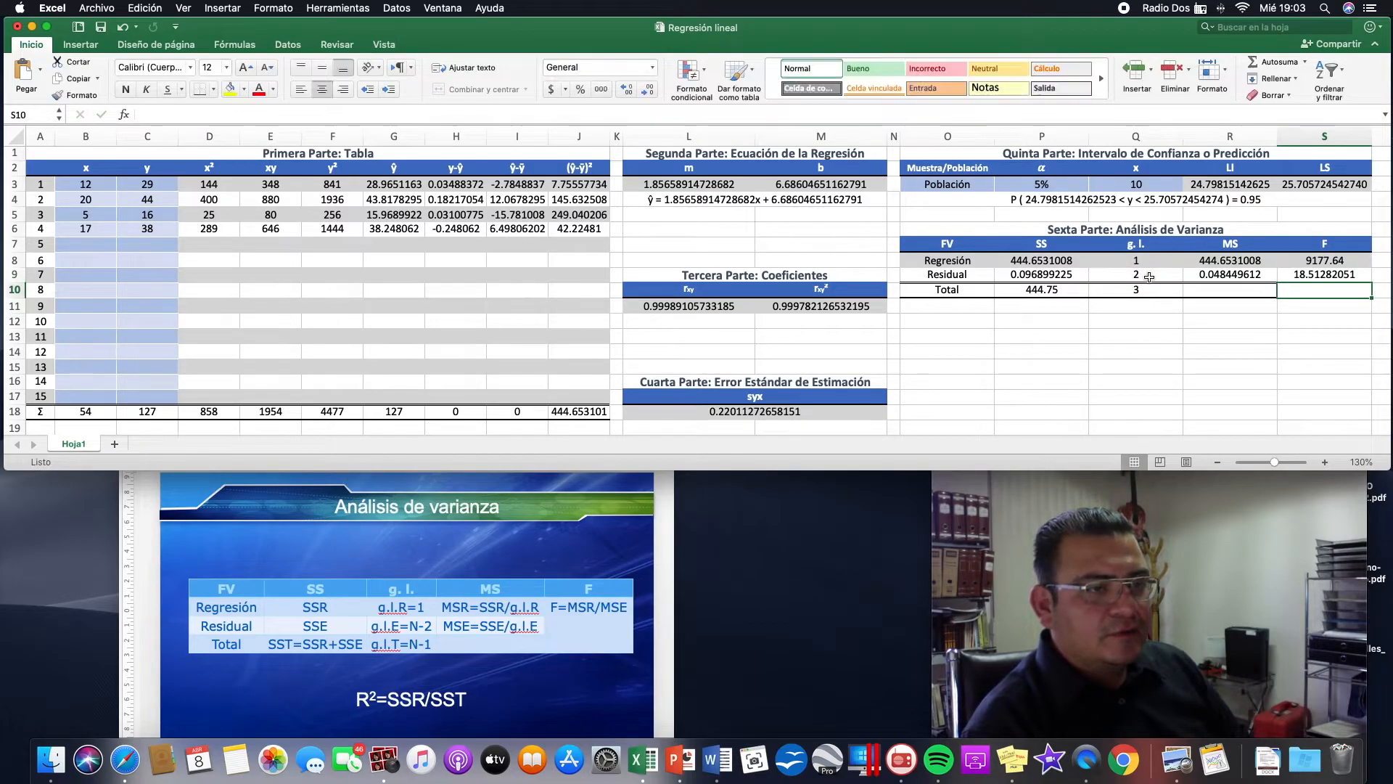
key(Return)
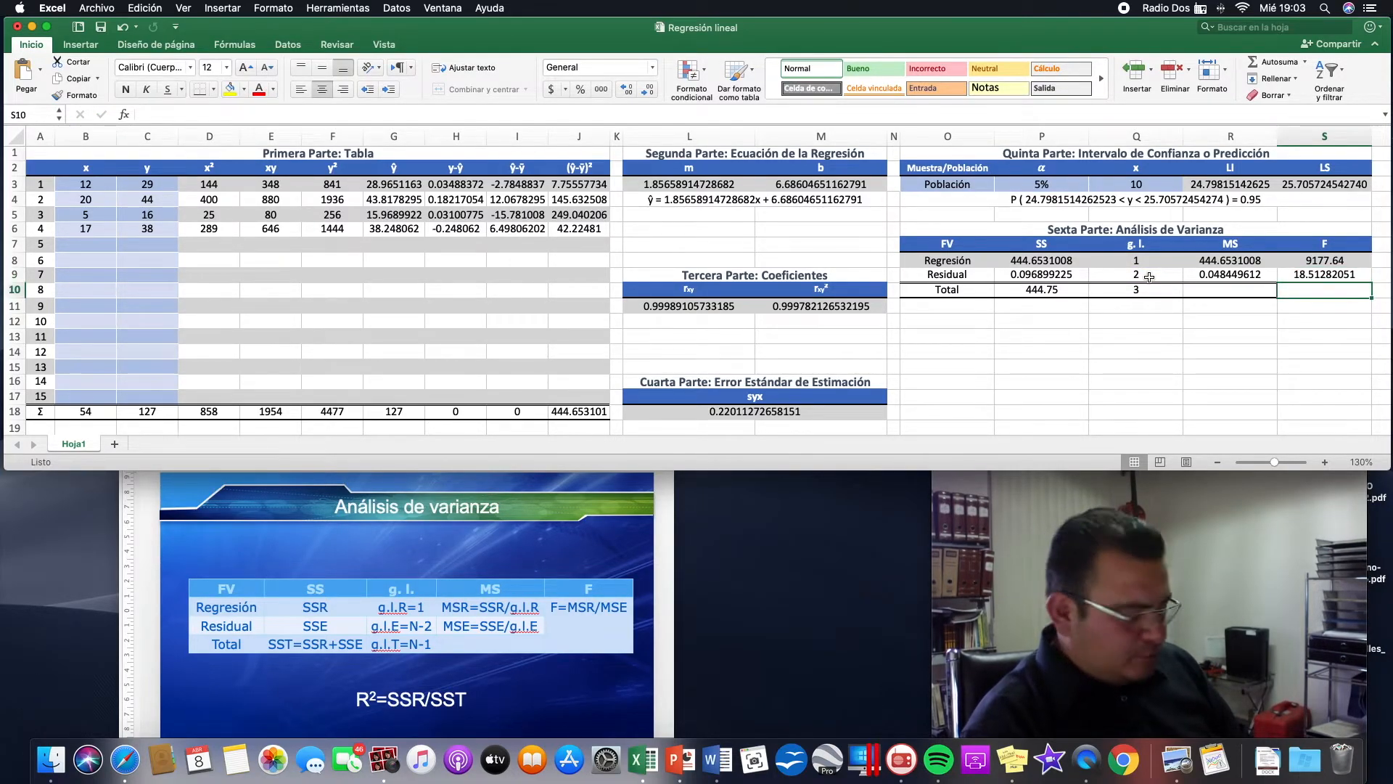
Fill the Total F cell S10 with the comparison formula =si(S8>s9,"OK","REVISE").
click(1352, 262)
click(1349, 276)
click(1329, 293)
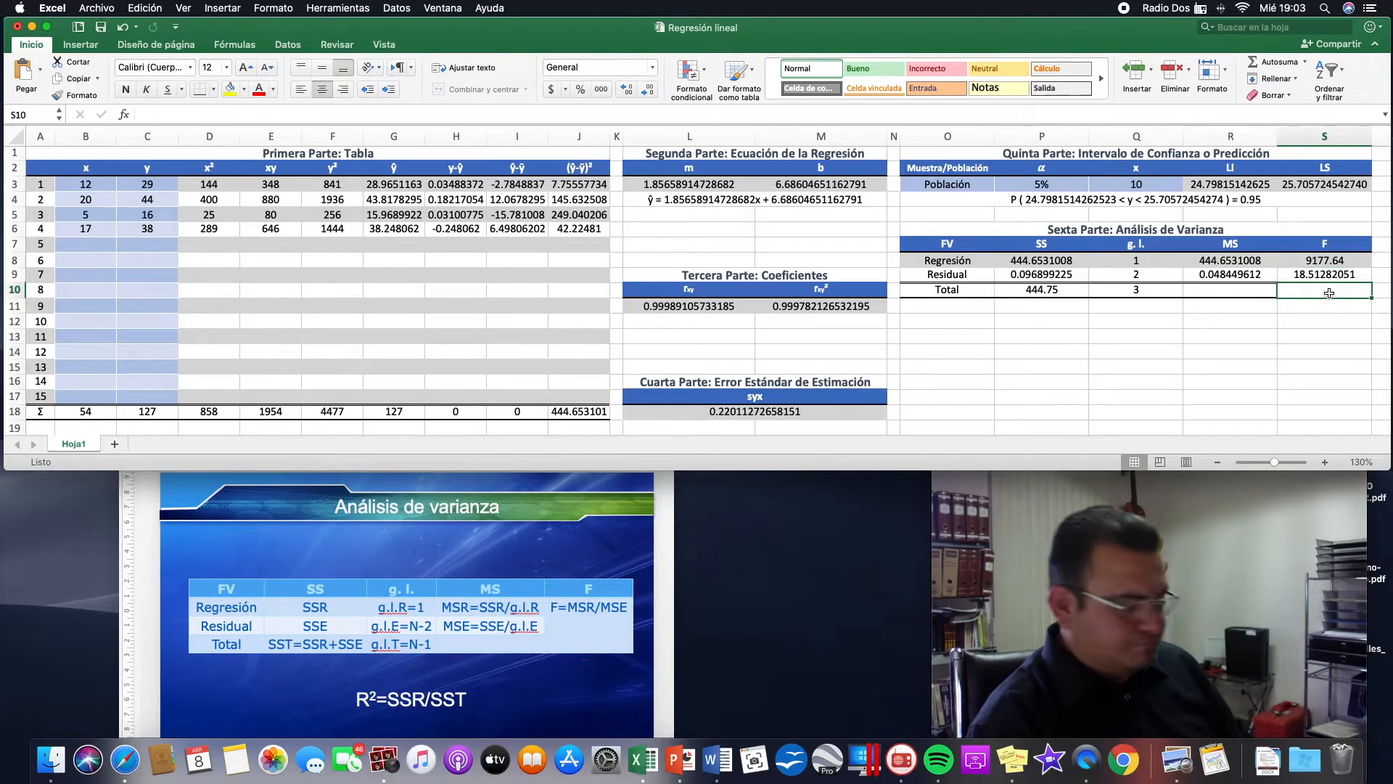
text(=)
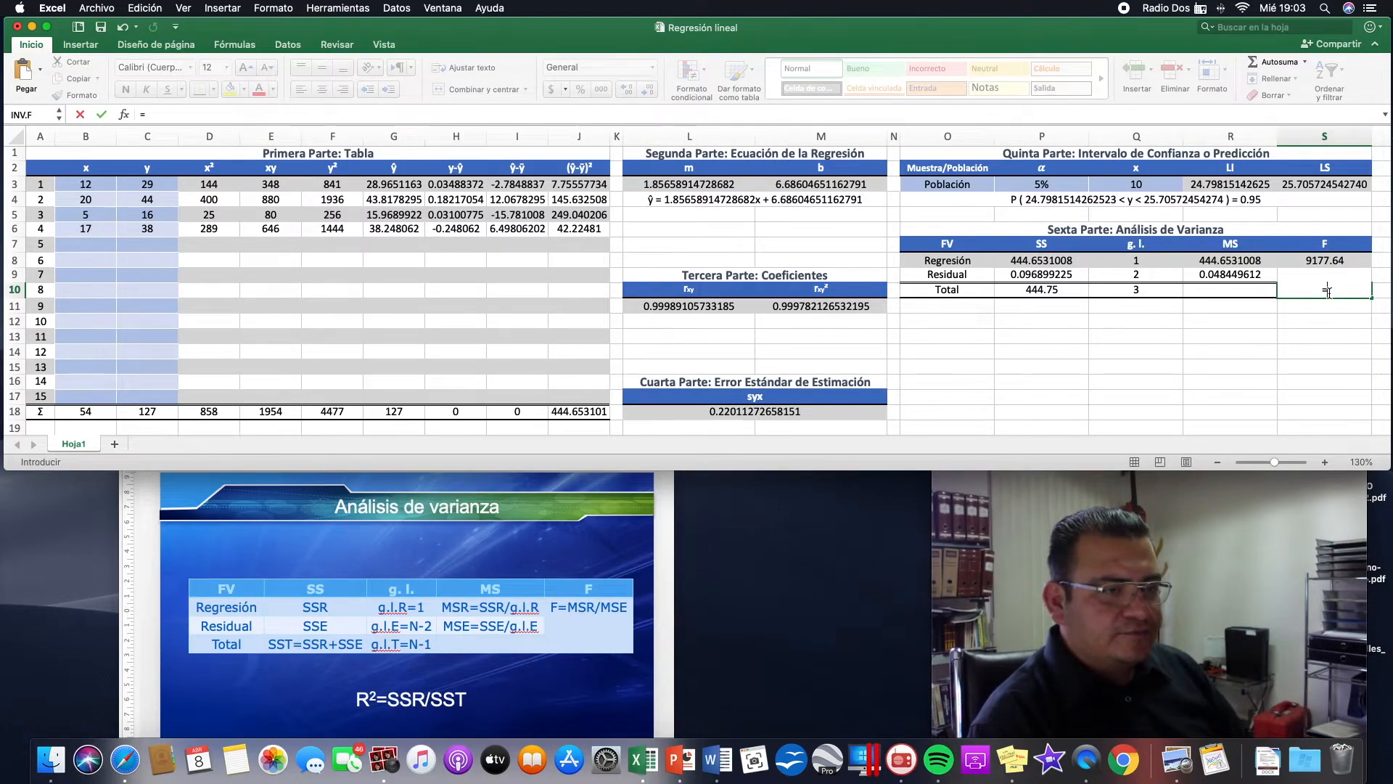
text(si)
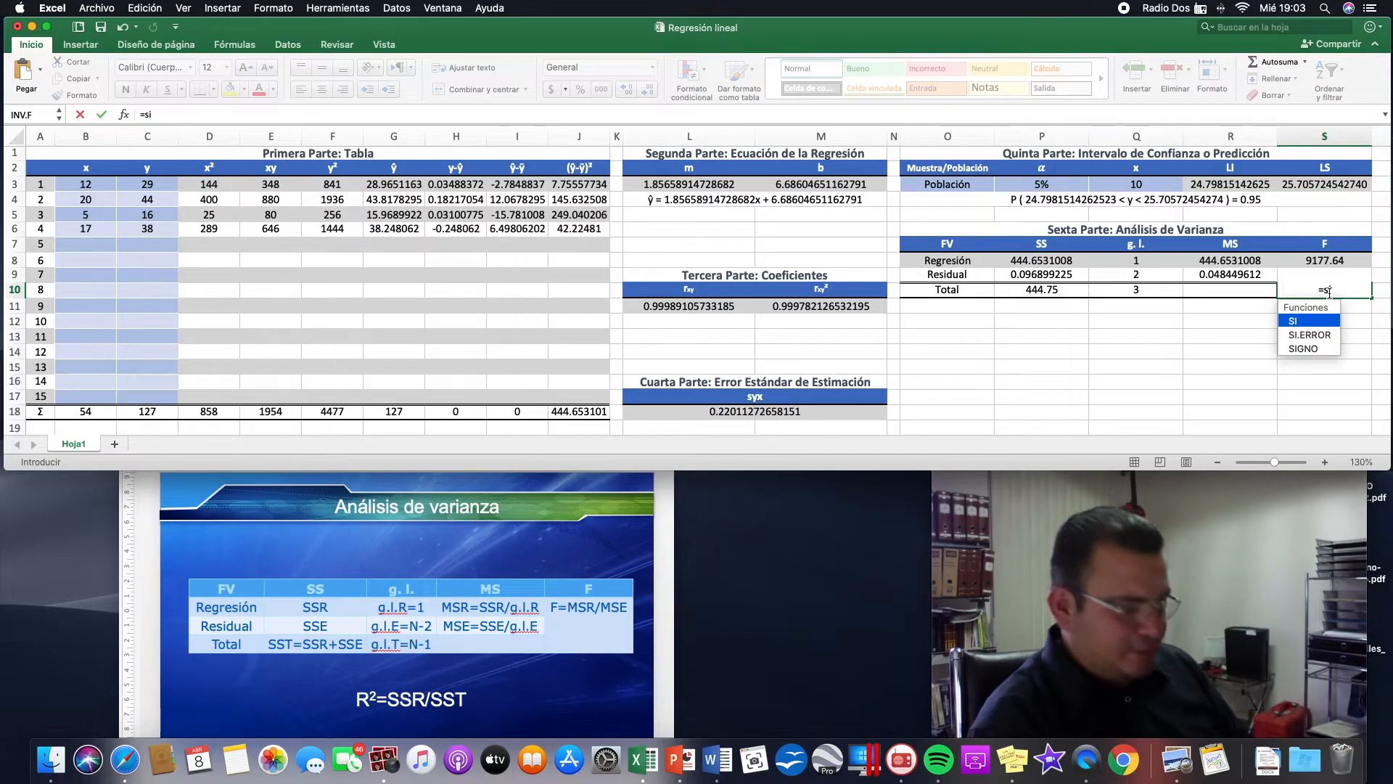
text(()
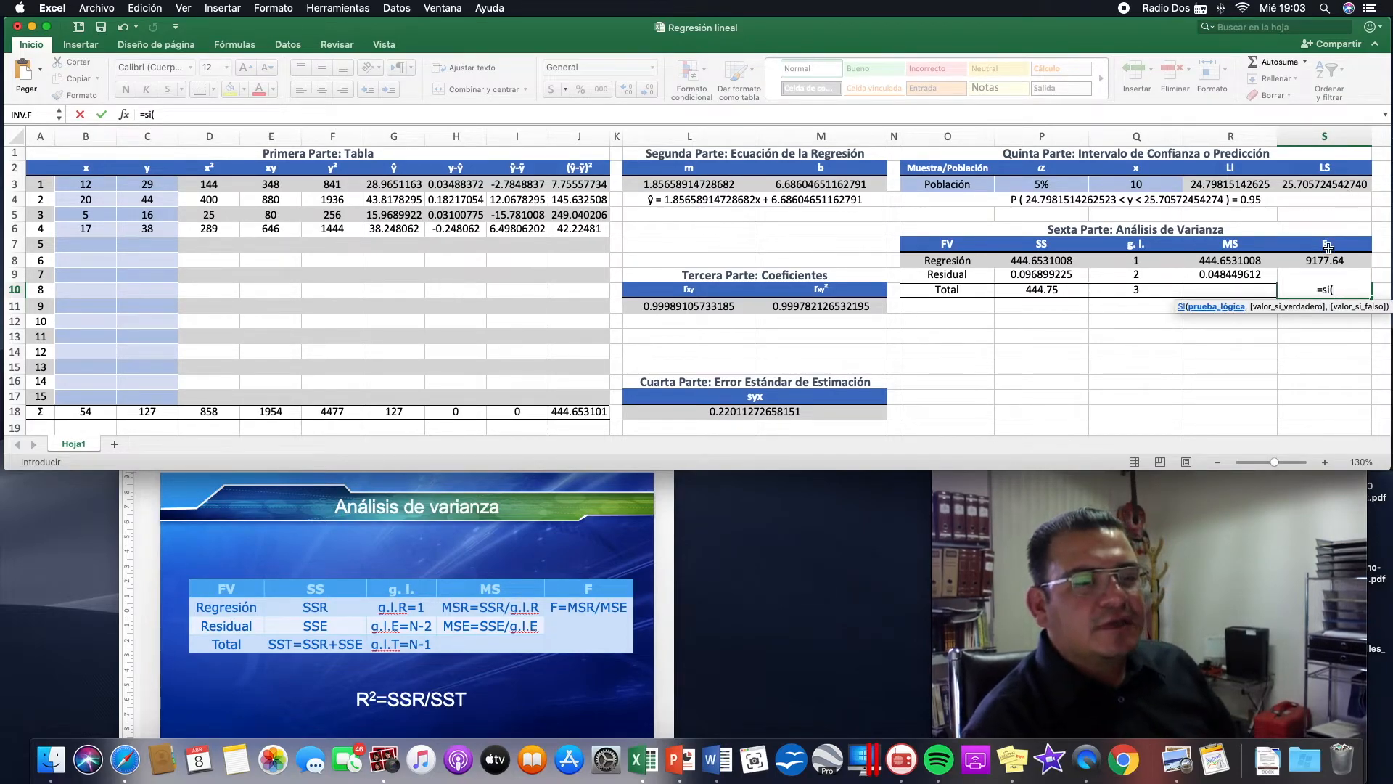
click(1323, 259)
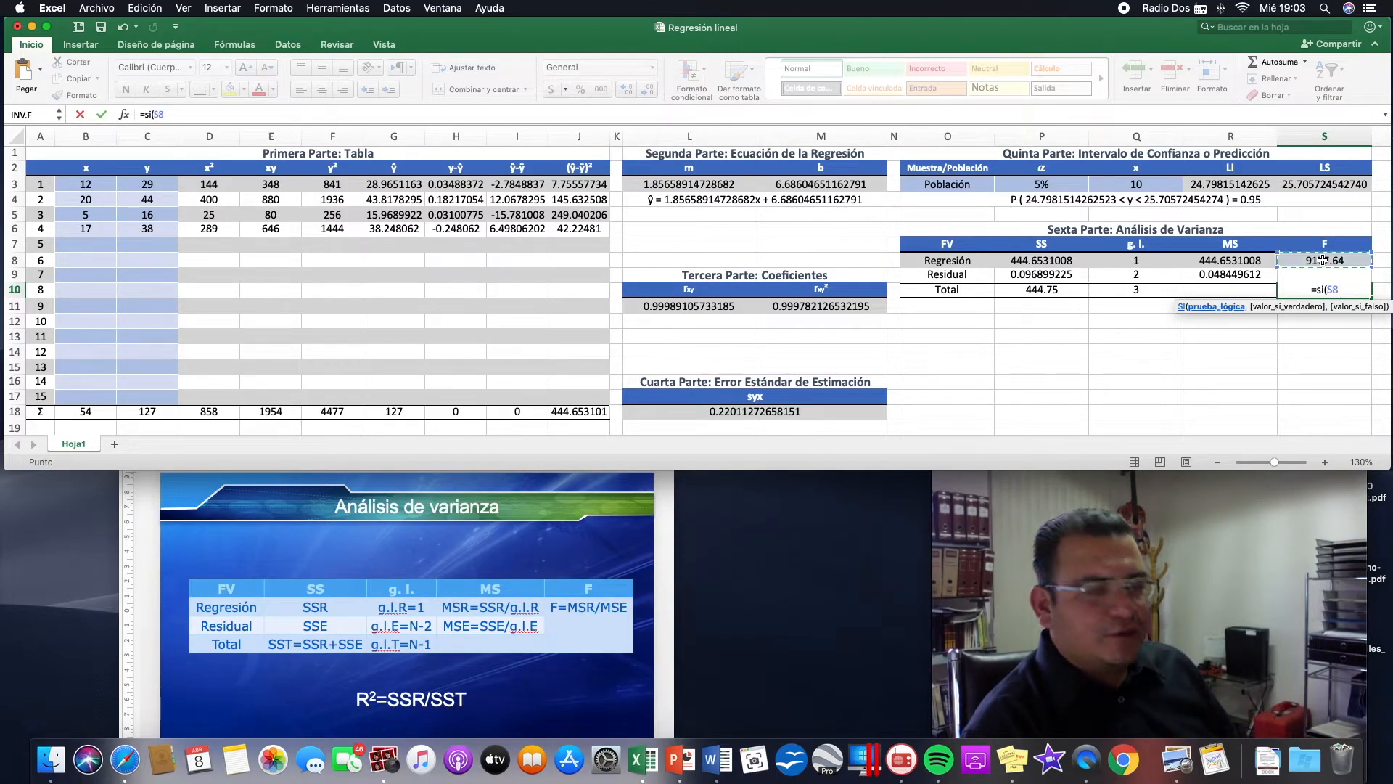
text(>)
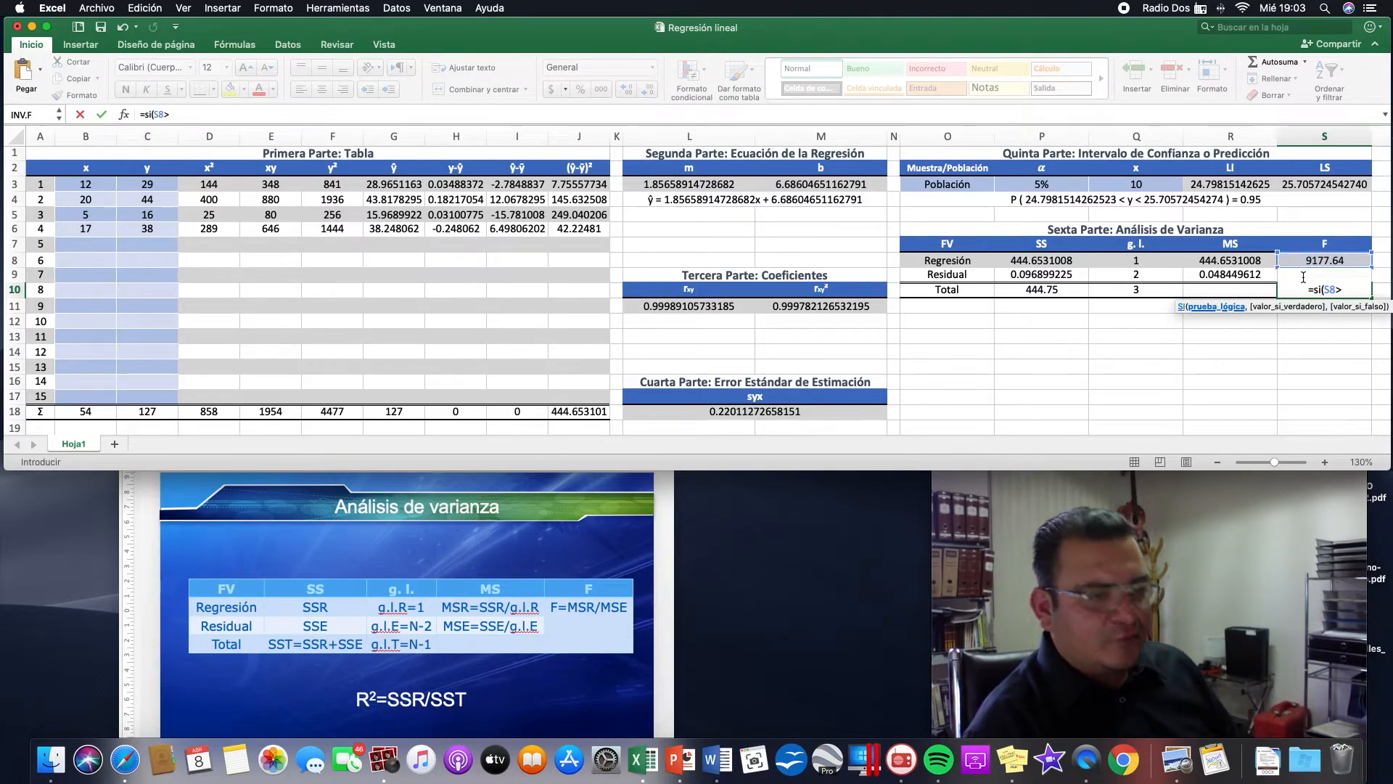
text(s9)
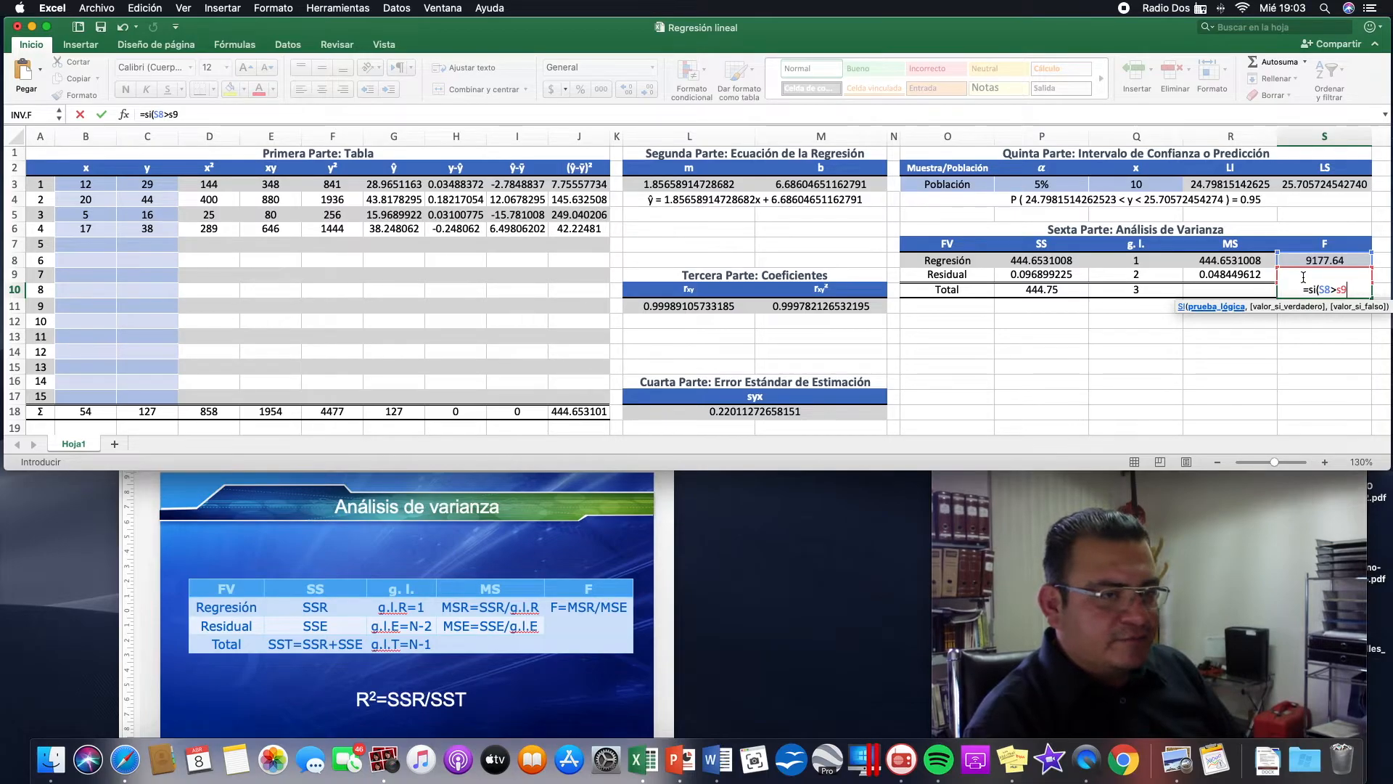
text(,)
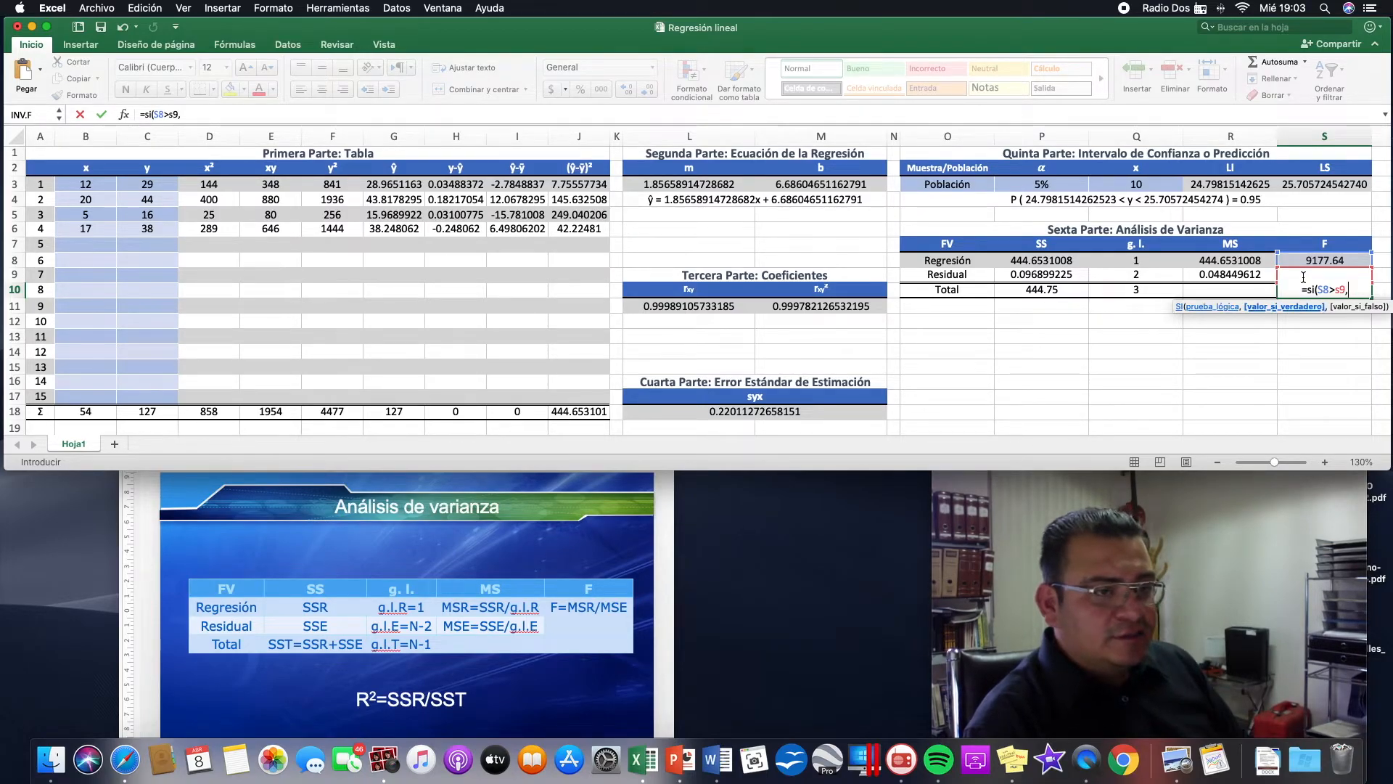
text("OK")
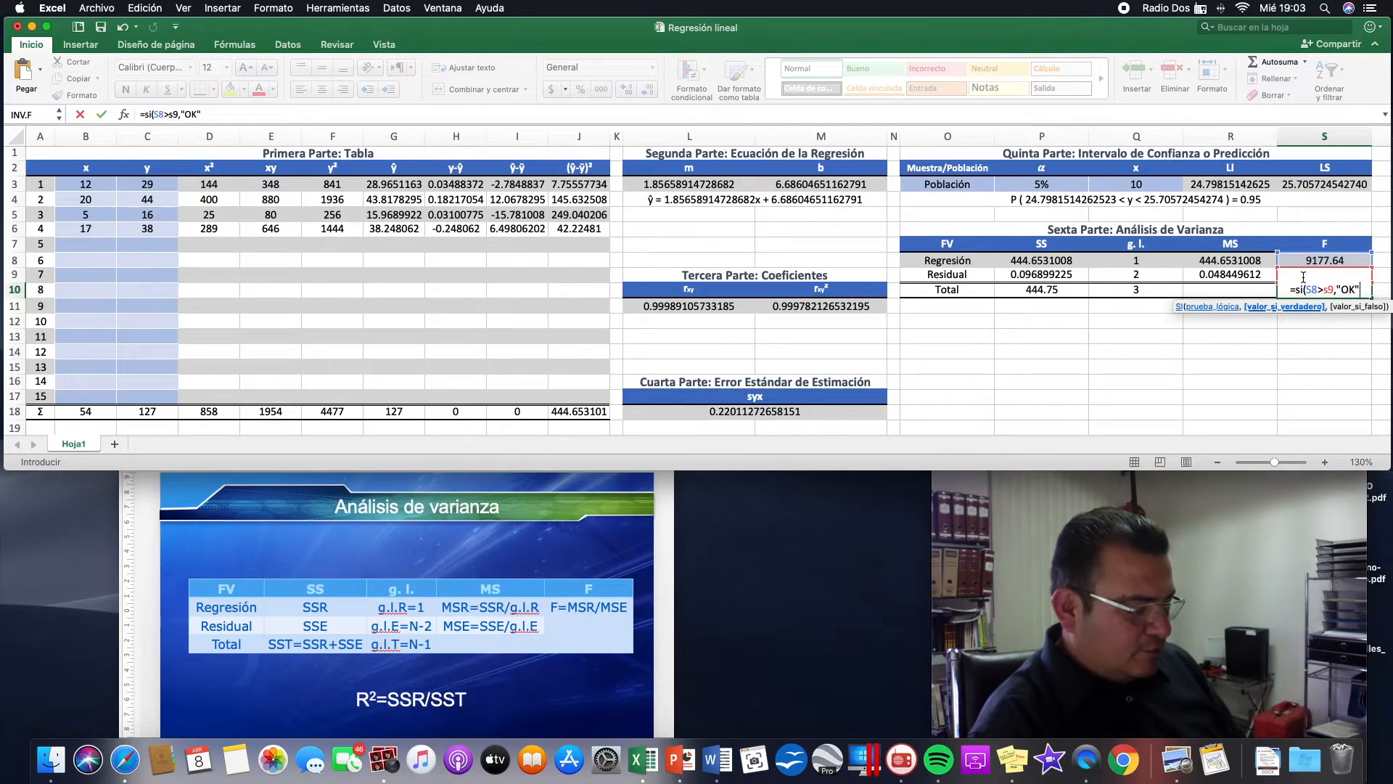
text(,)
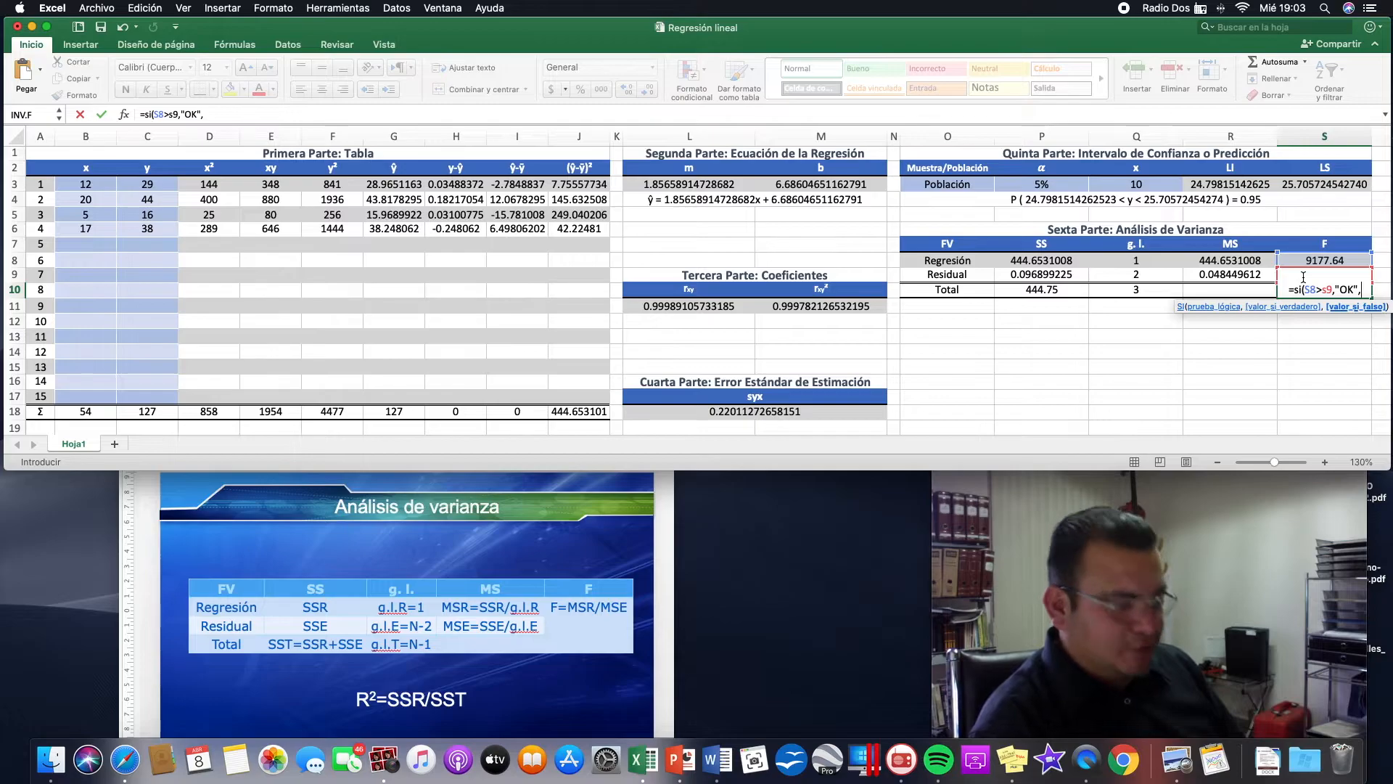
text("REVIS)
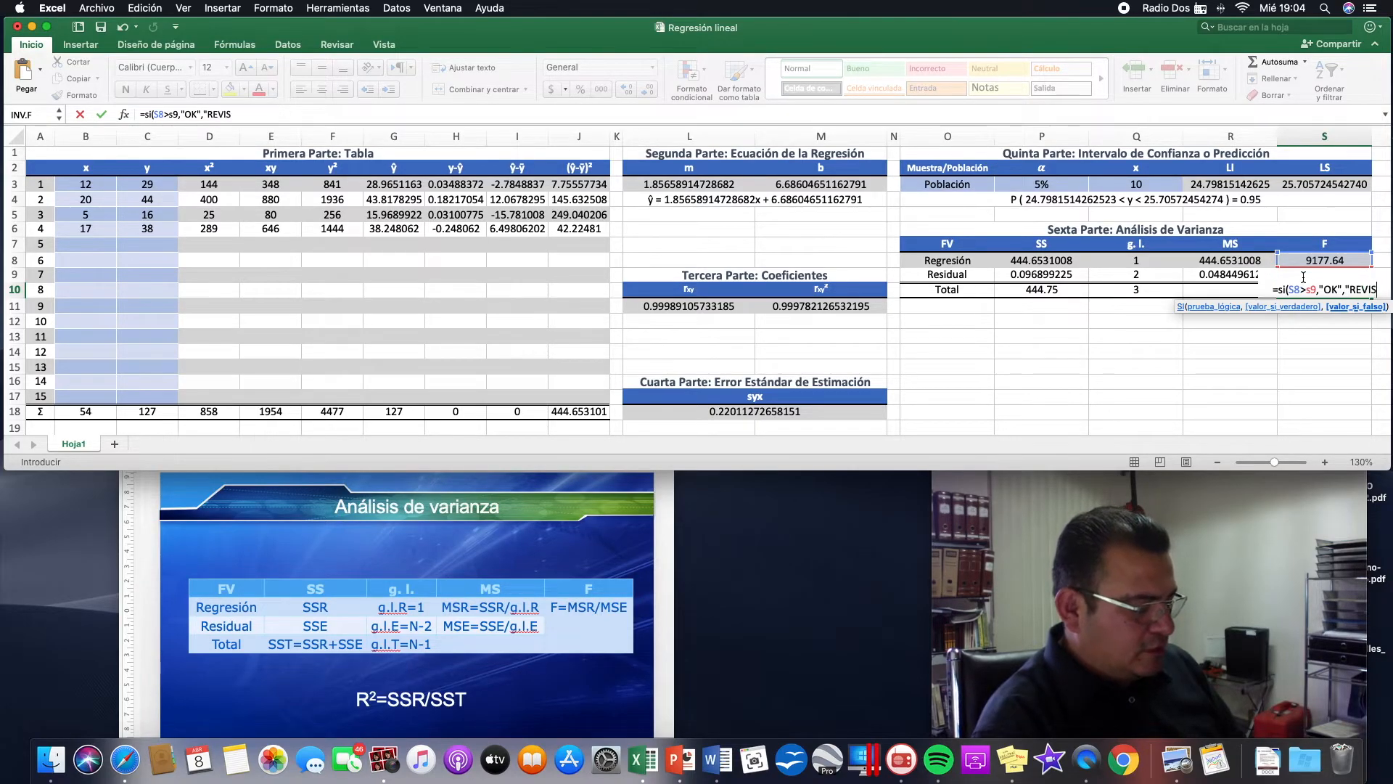
text(E")
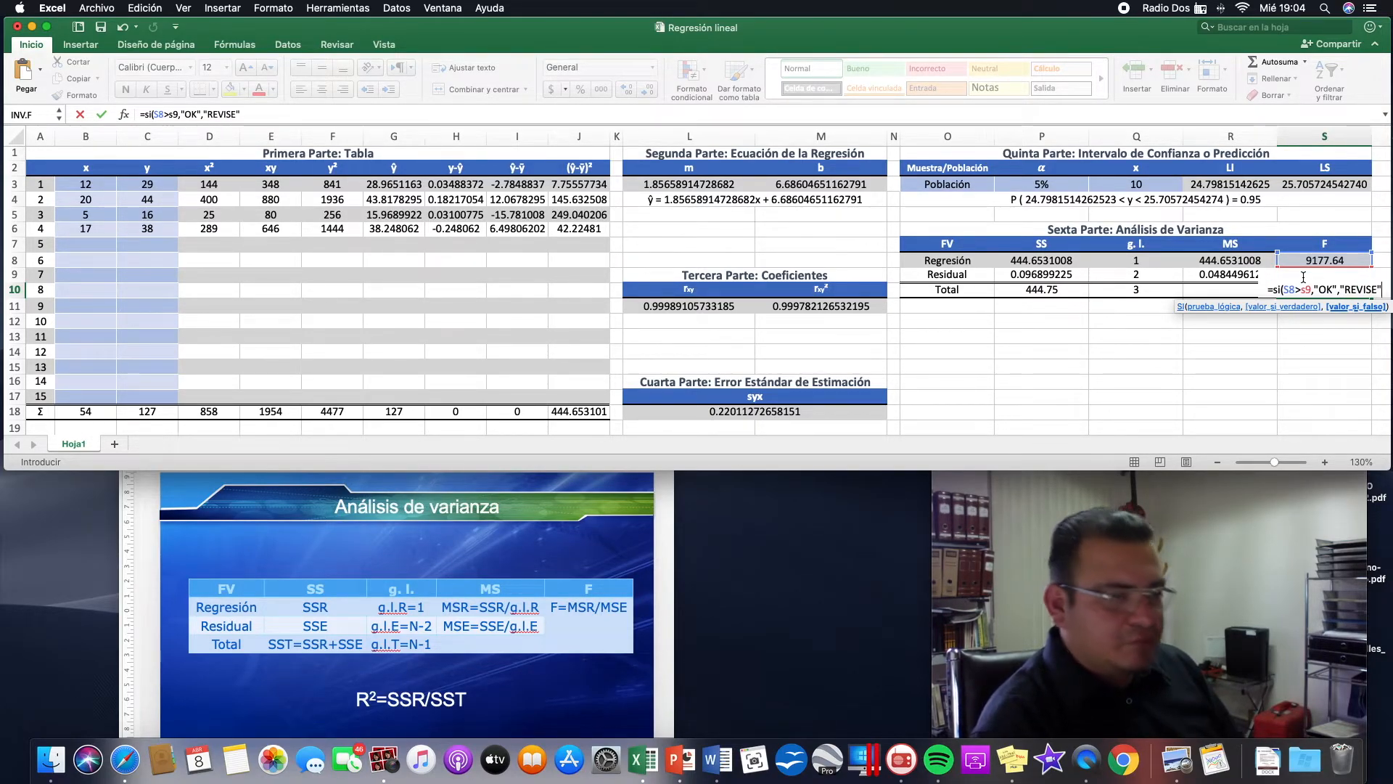
text())
key(Return)
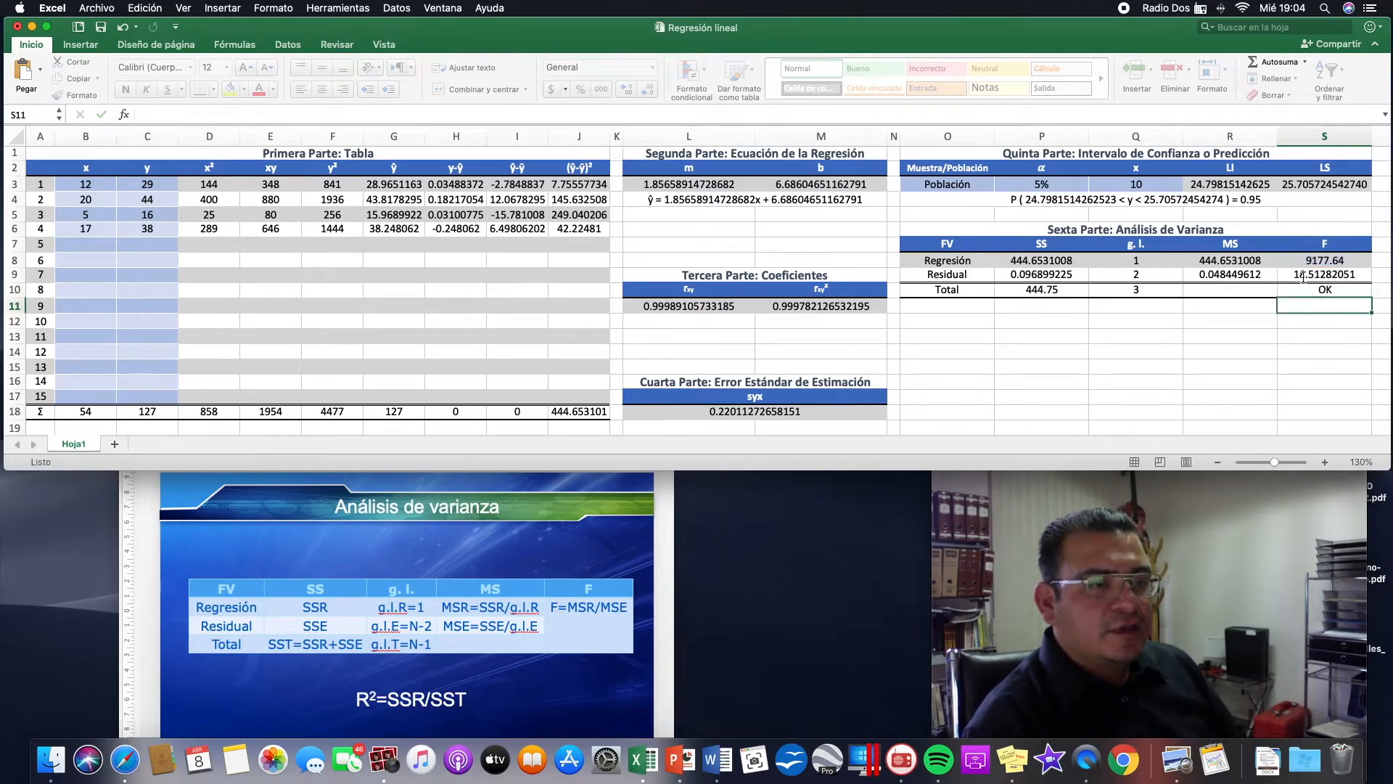
key(Up)
key(Left)
key(Right)
key(Left)
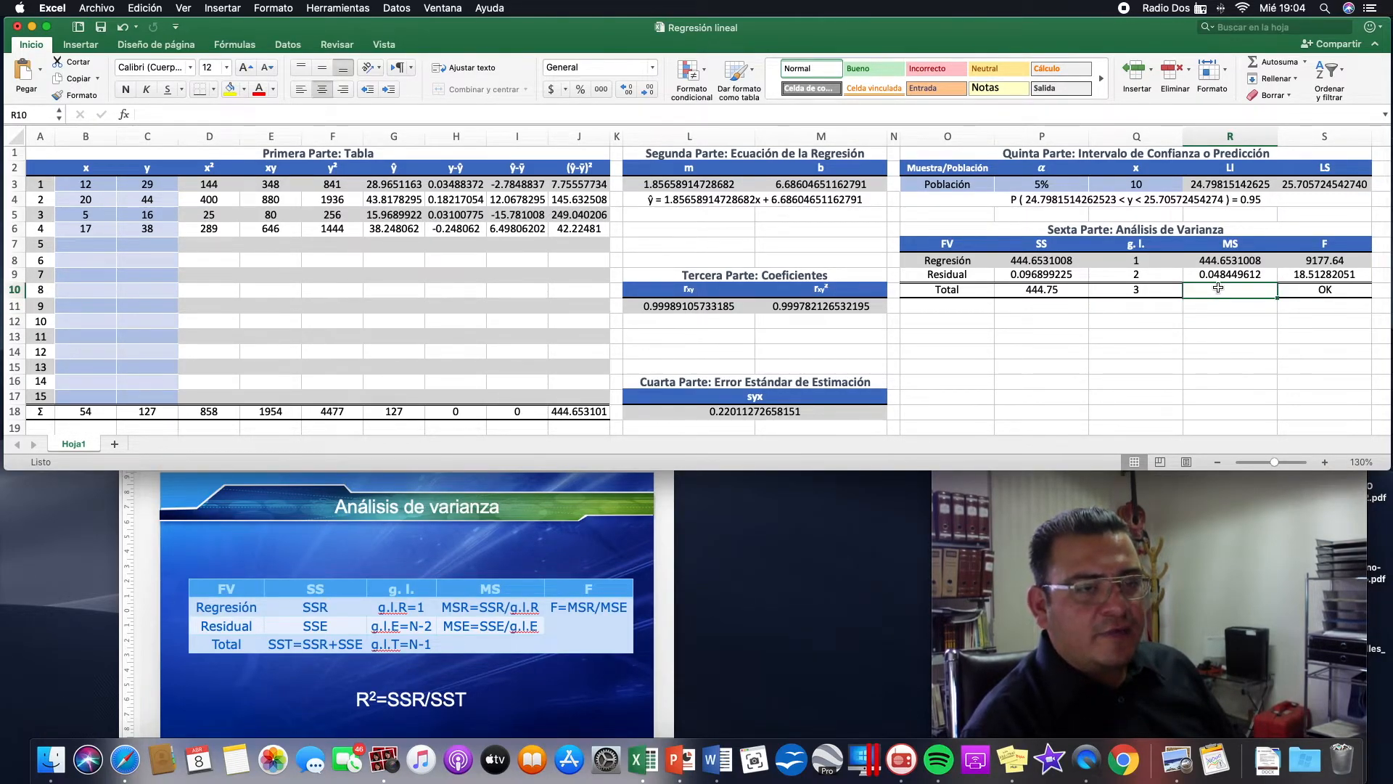
Copy the superscript ² character from the y² header in cell F2, leaving the header as it is.
click(338, 168)
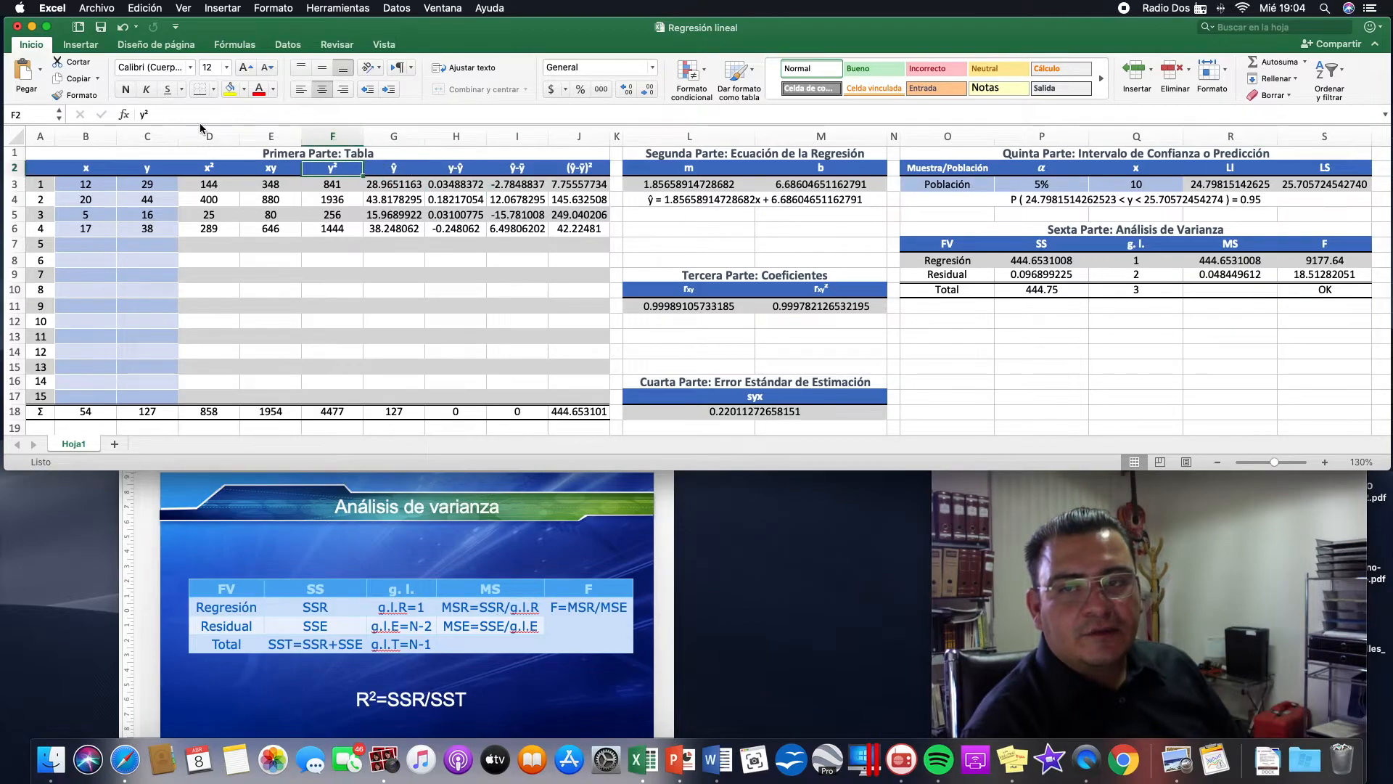
click(147, 114)
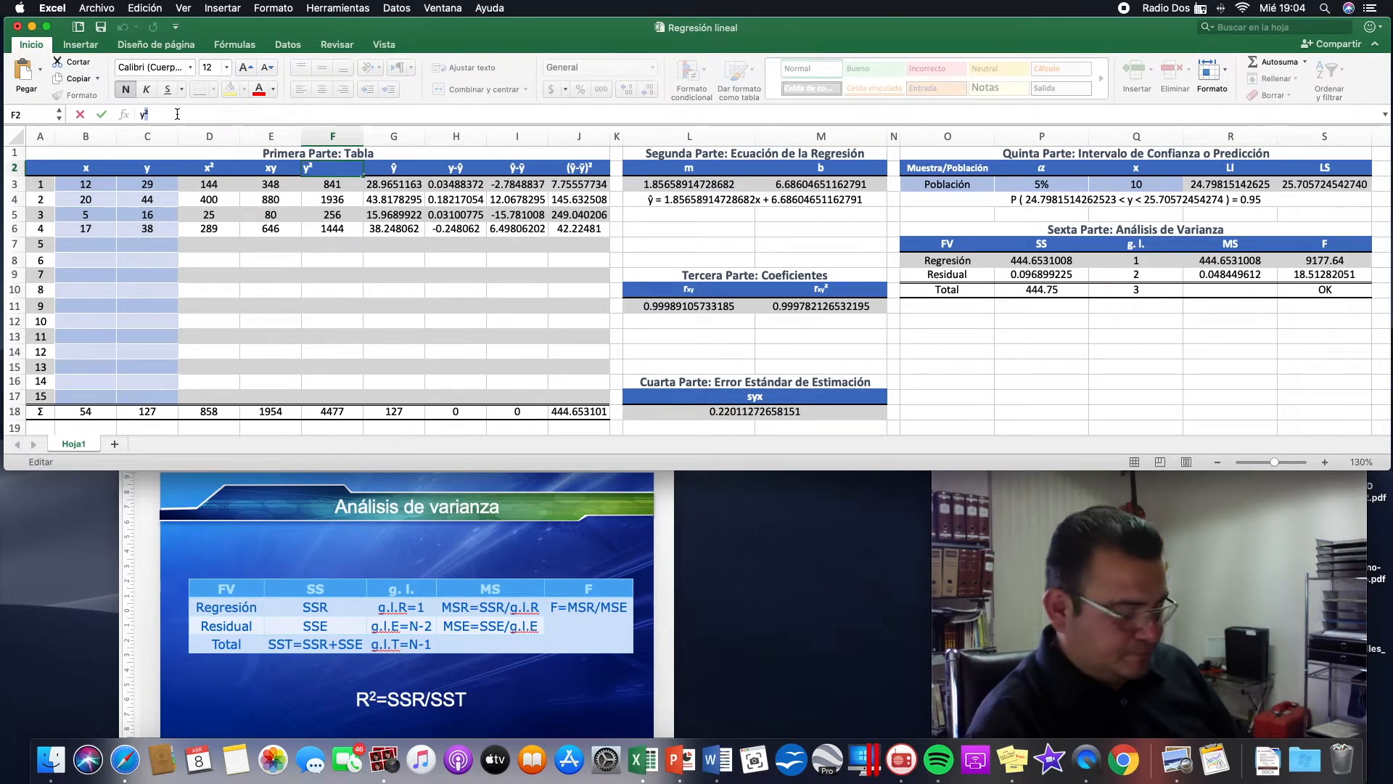
key(Escape)
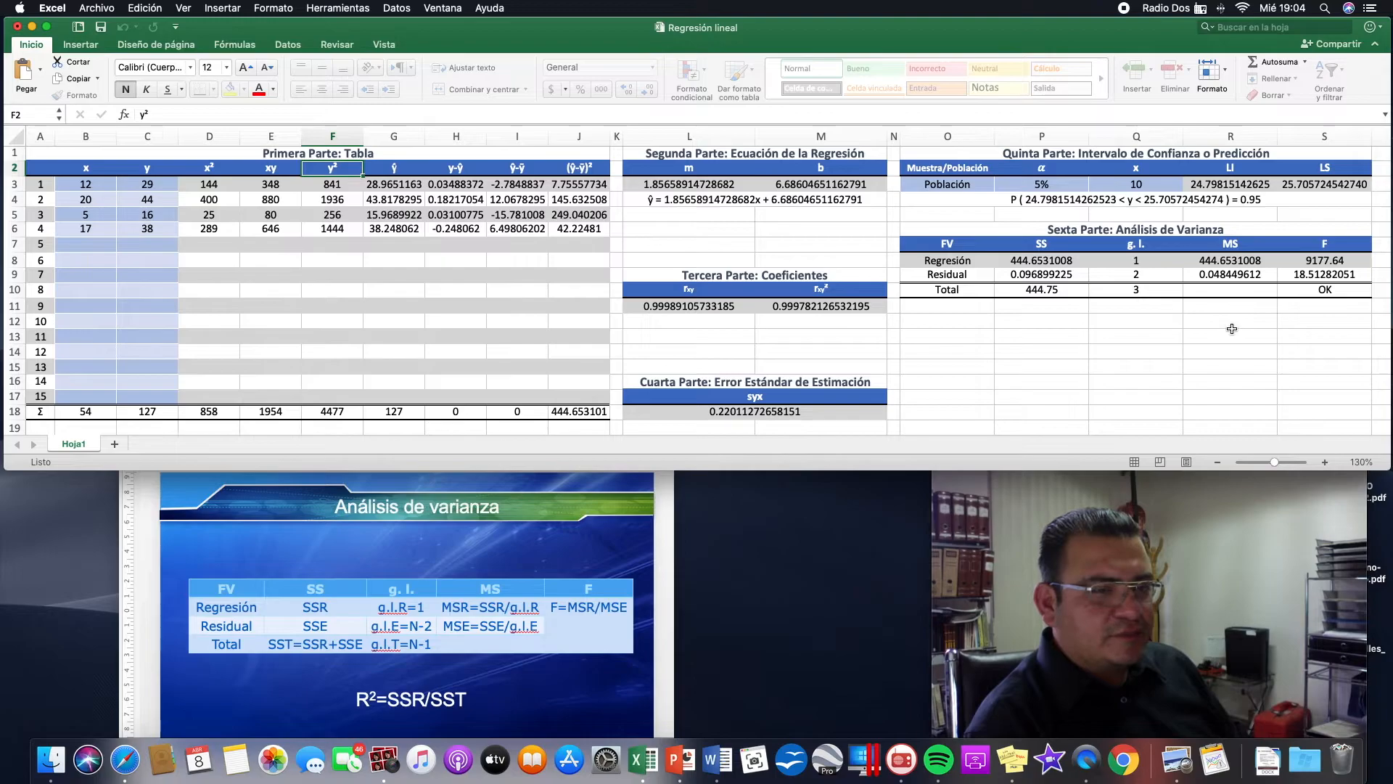
Set cell R10, in the Total row's MS column, to the R² formula =P8/P10.
click(1230, 290)
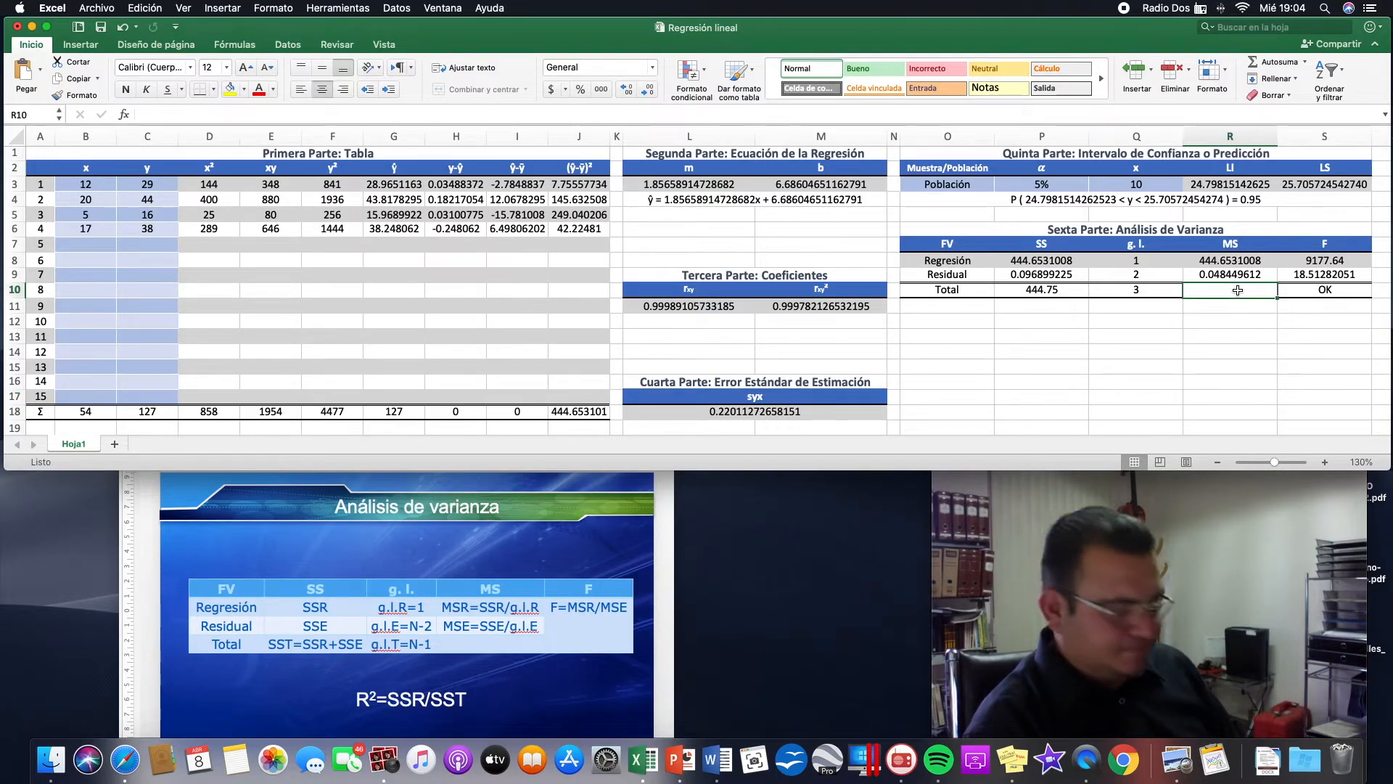
text(=)
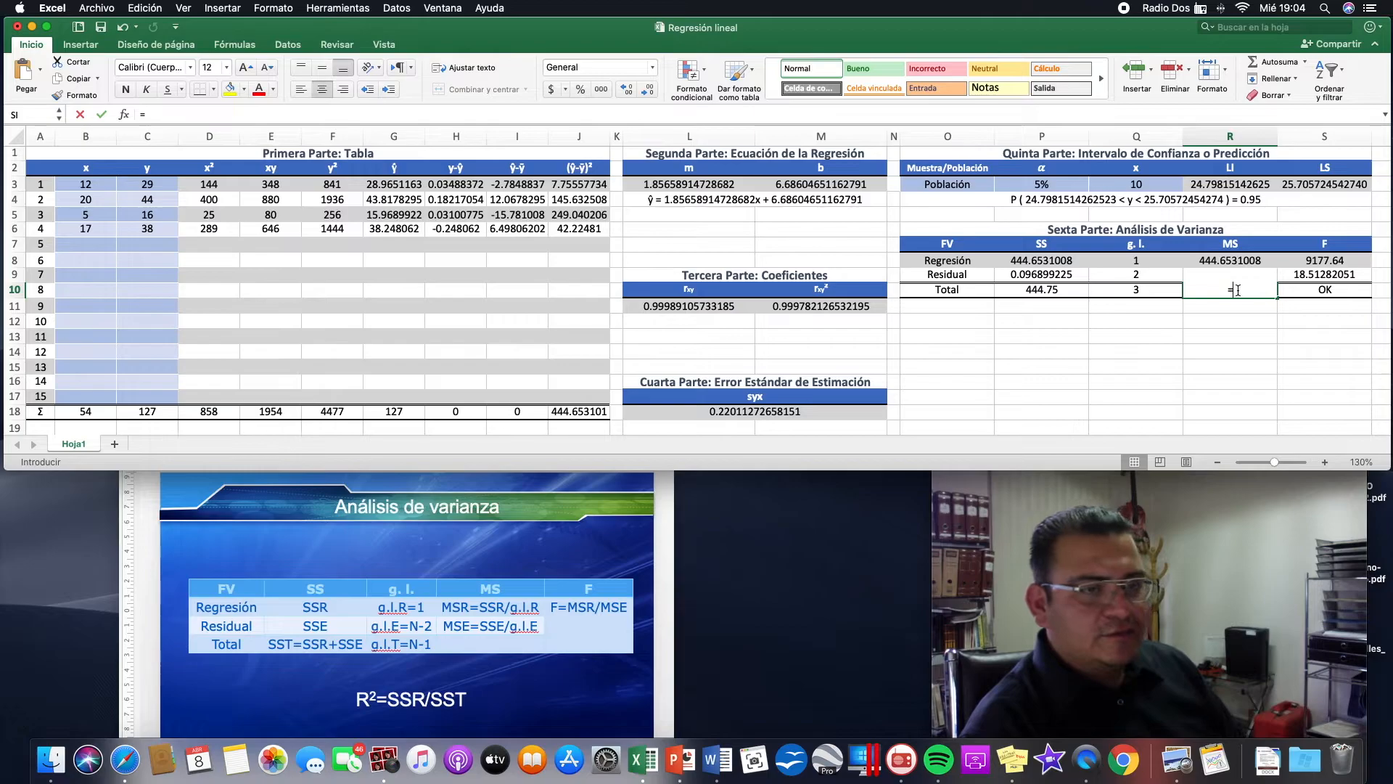
click(1042, 262)
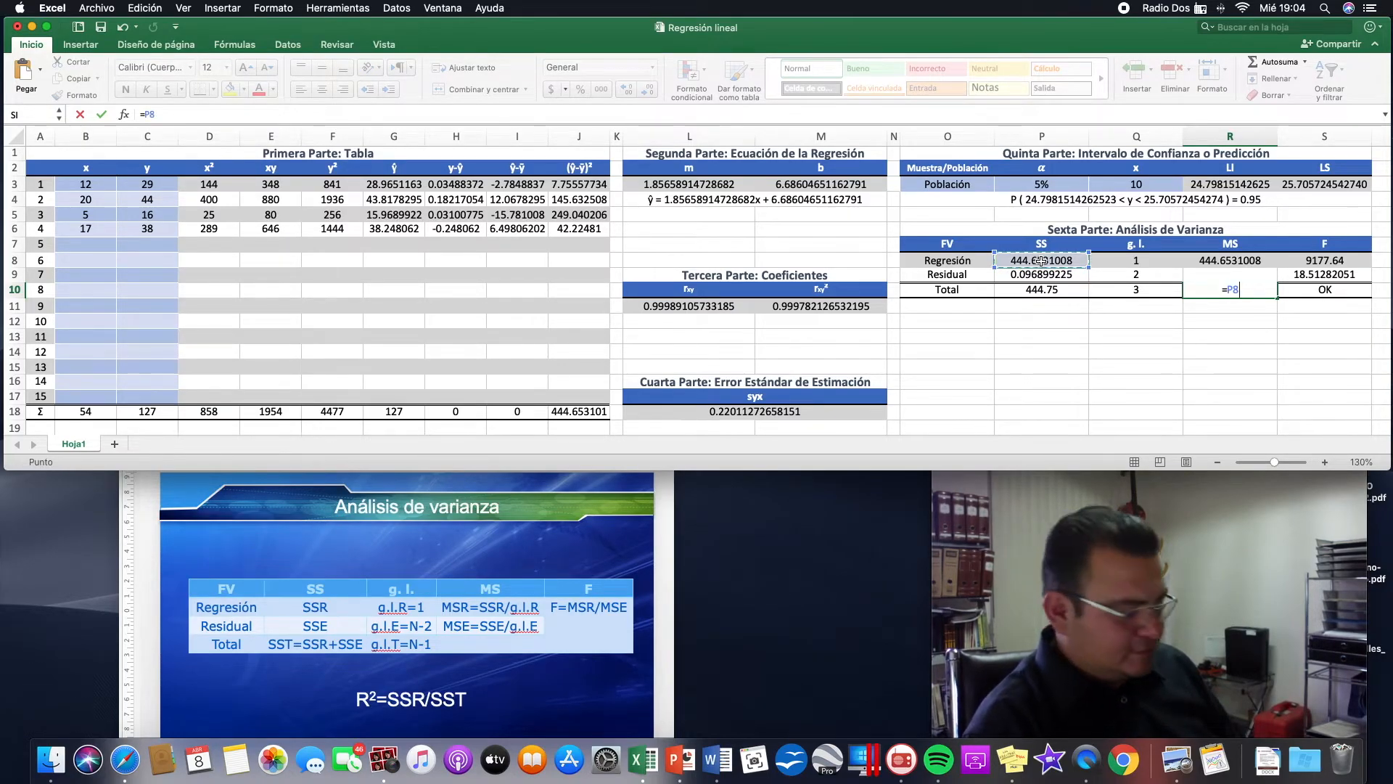
text(/)
click(1032, 291)
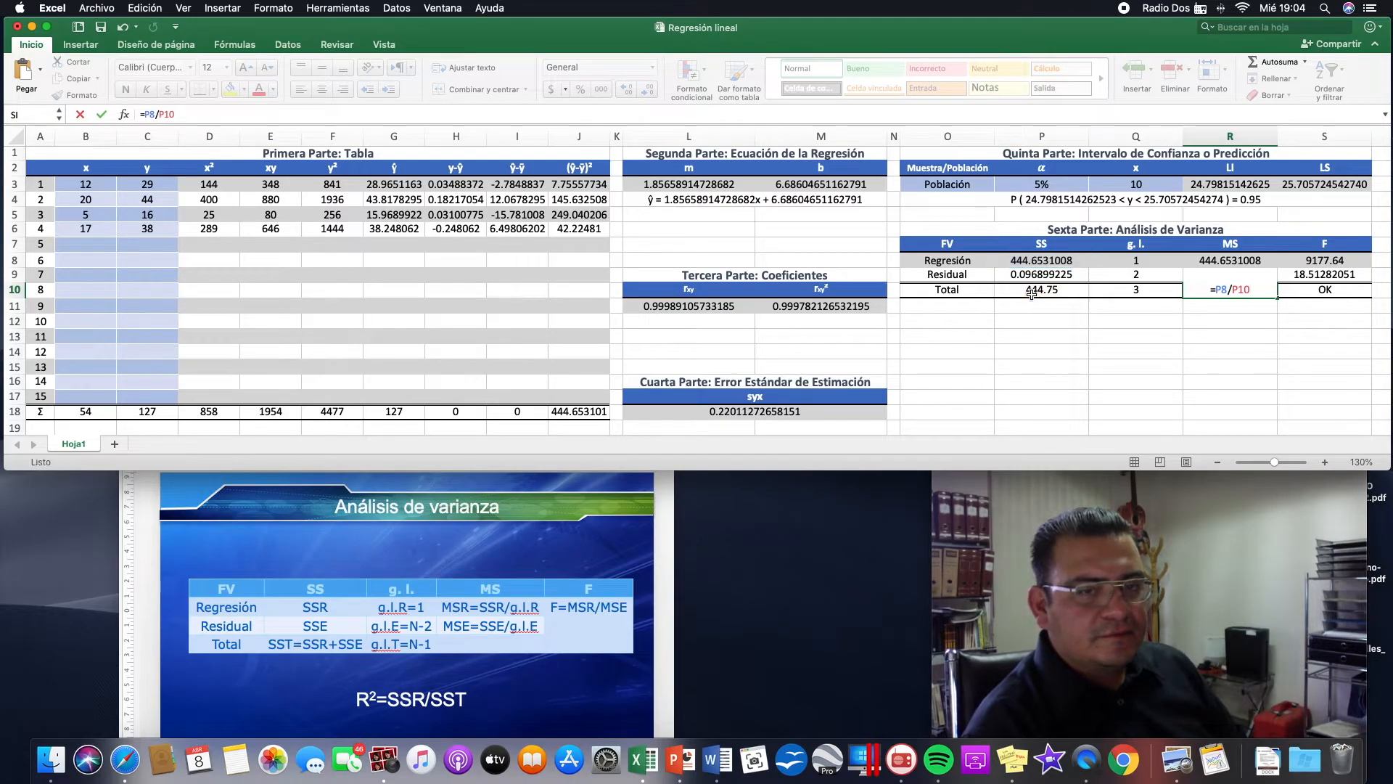
key(Return)
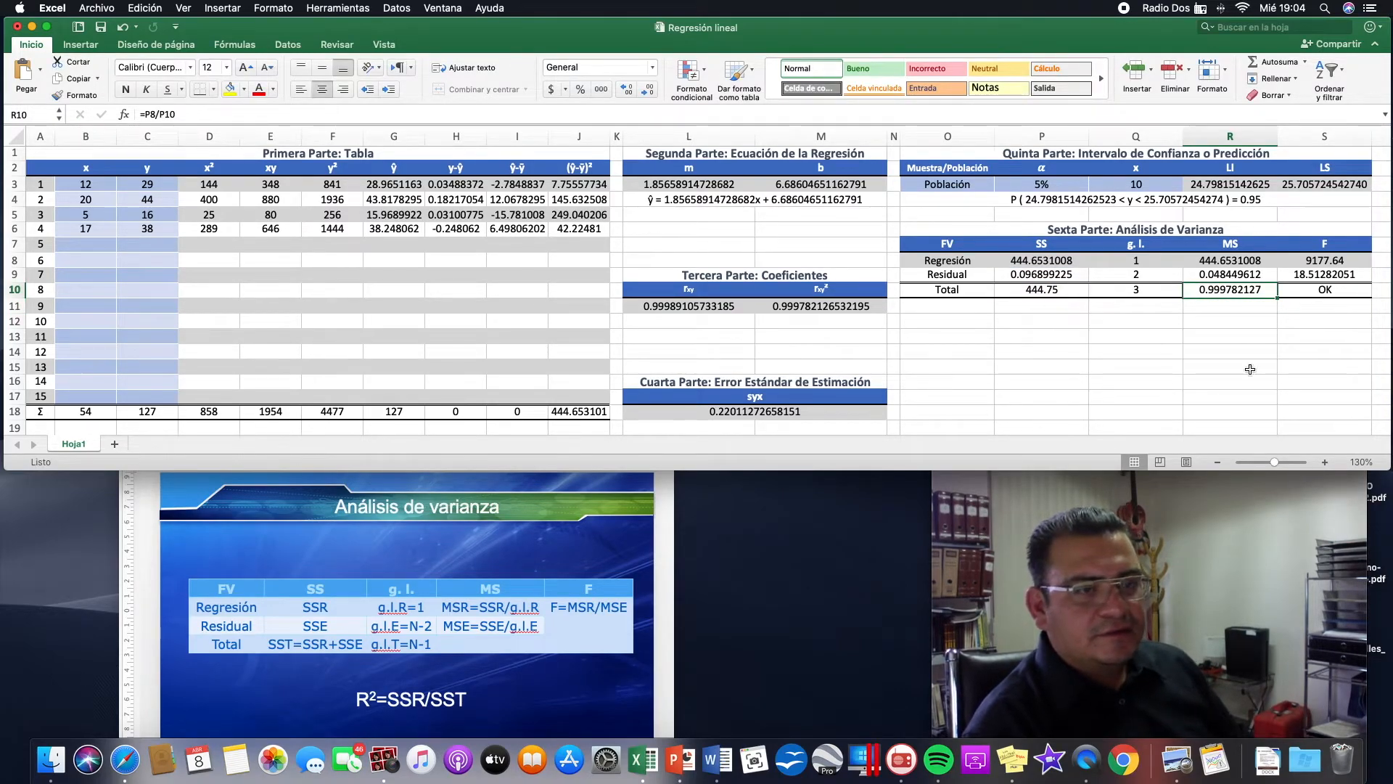
Compare the R² value in R10 with the squared correlation coefficient in M11.
click(811, 311)
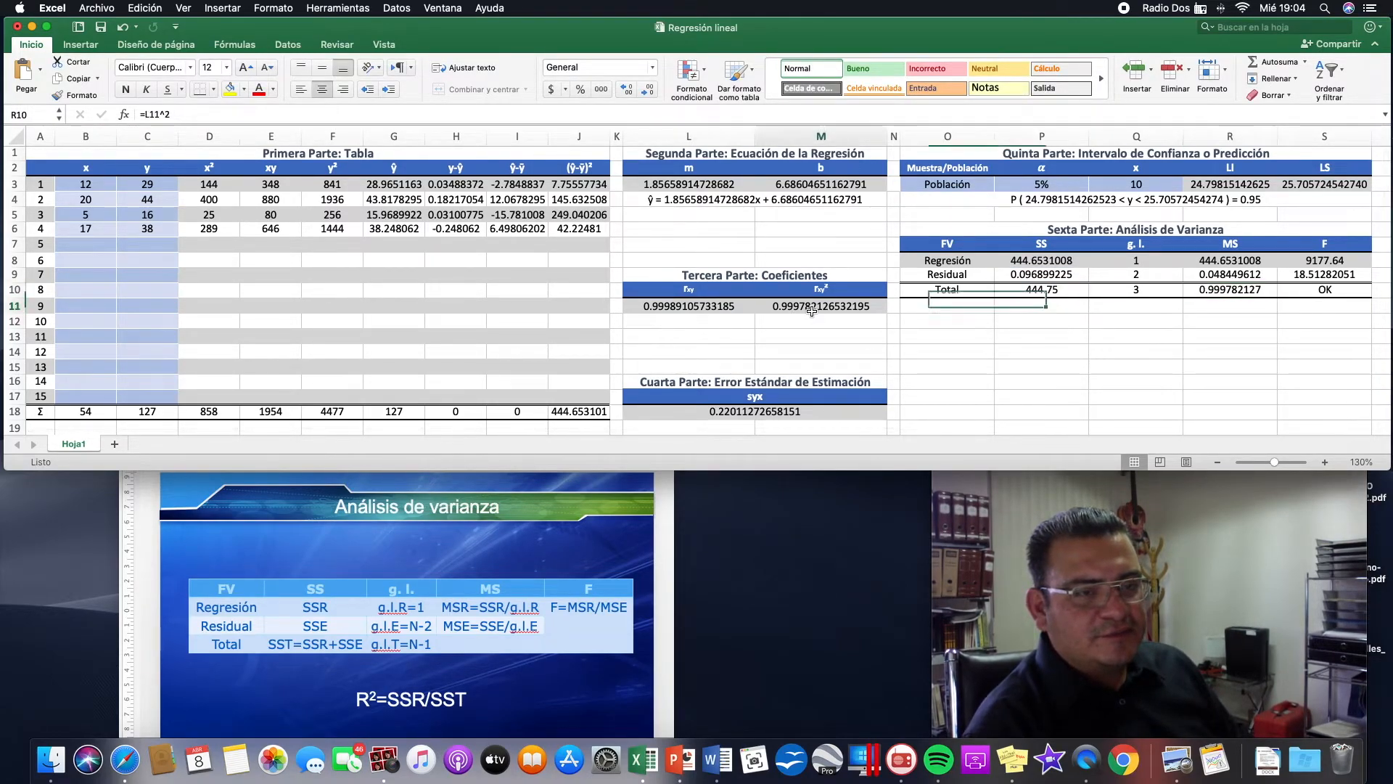
click(1250, 292)
click(1242, 317)
click(1239, 291)
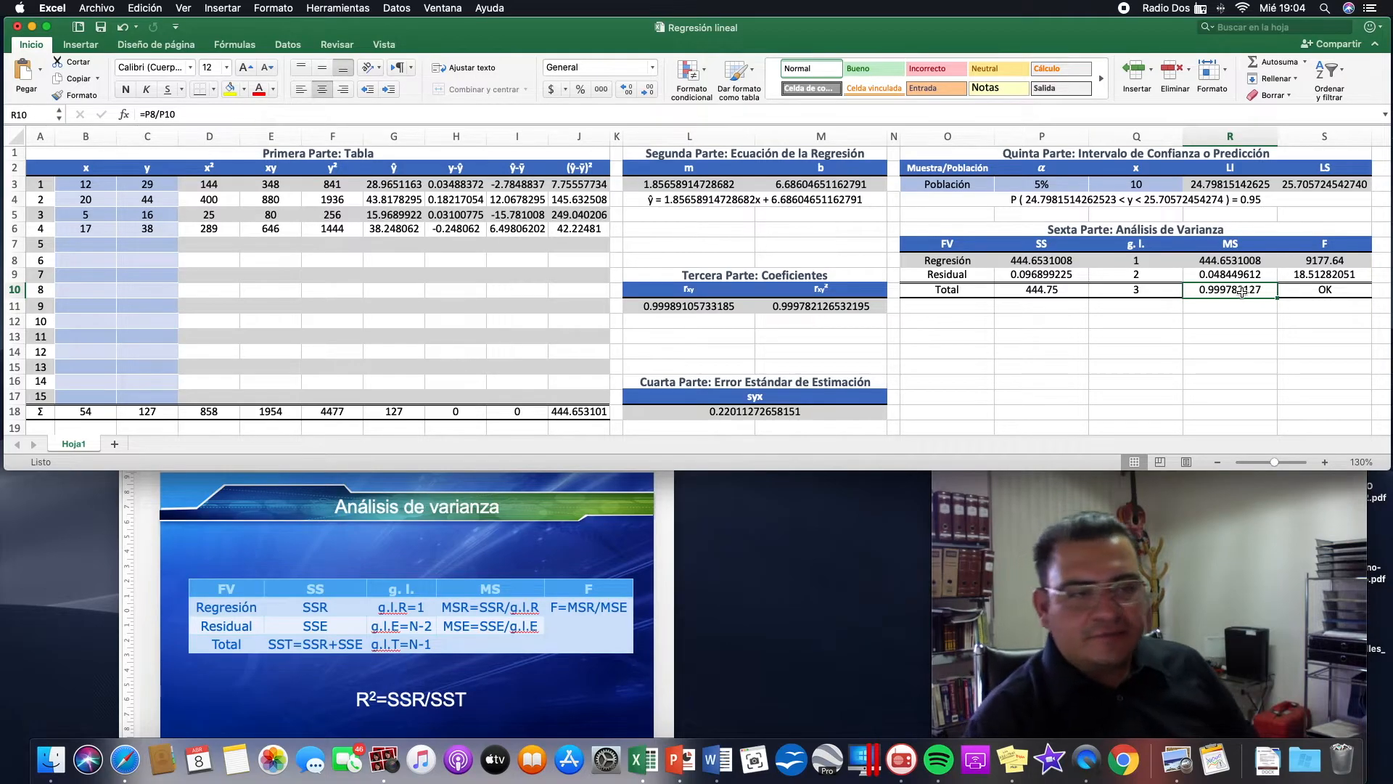
scroll(1234, 294, down, 1)
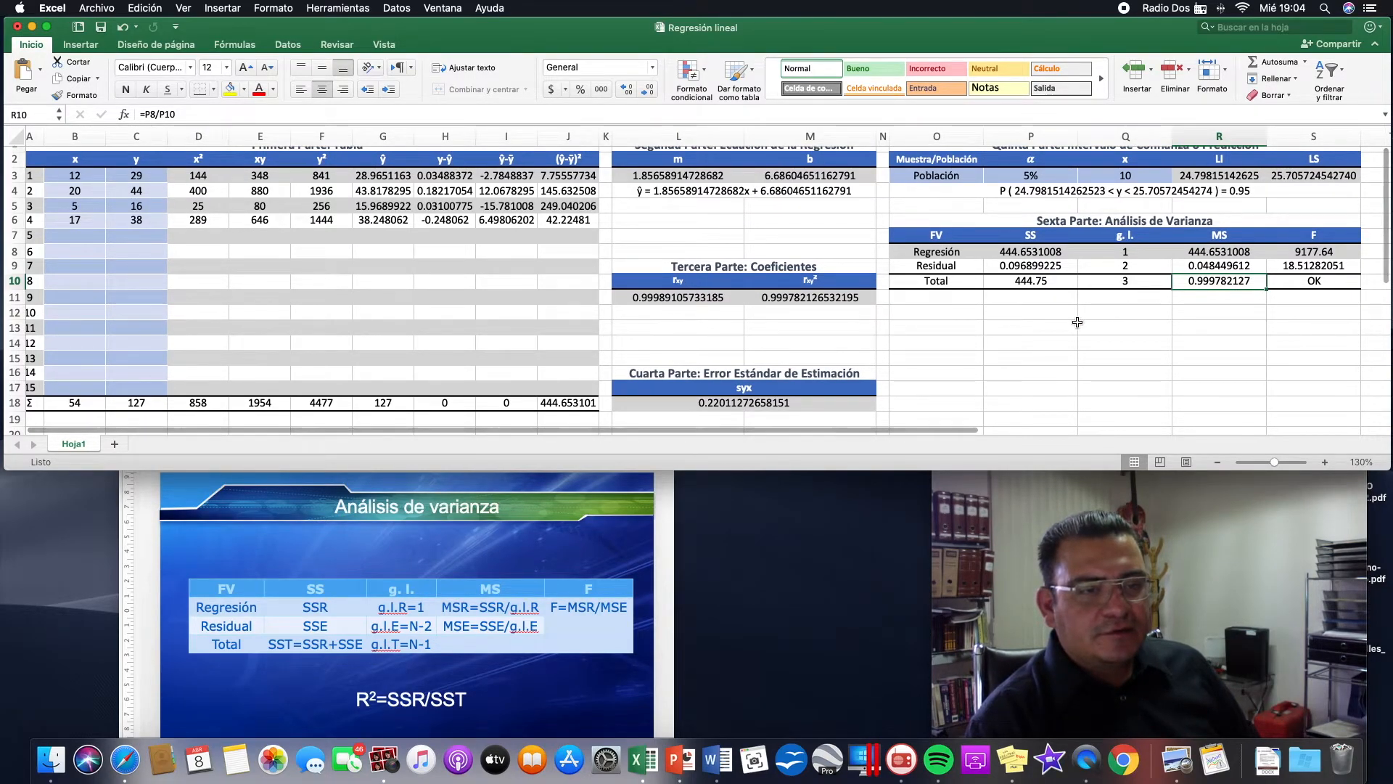
click(1077, 322)
scroll(1077, 321, up, 1)
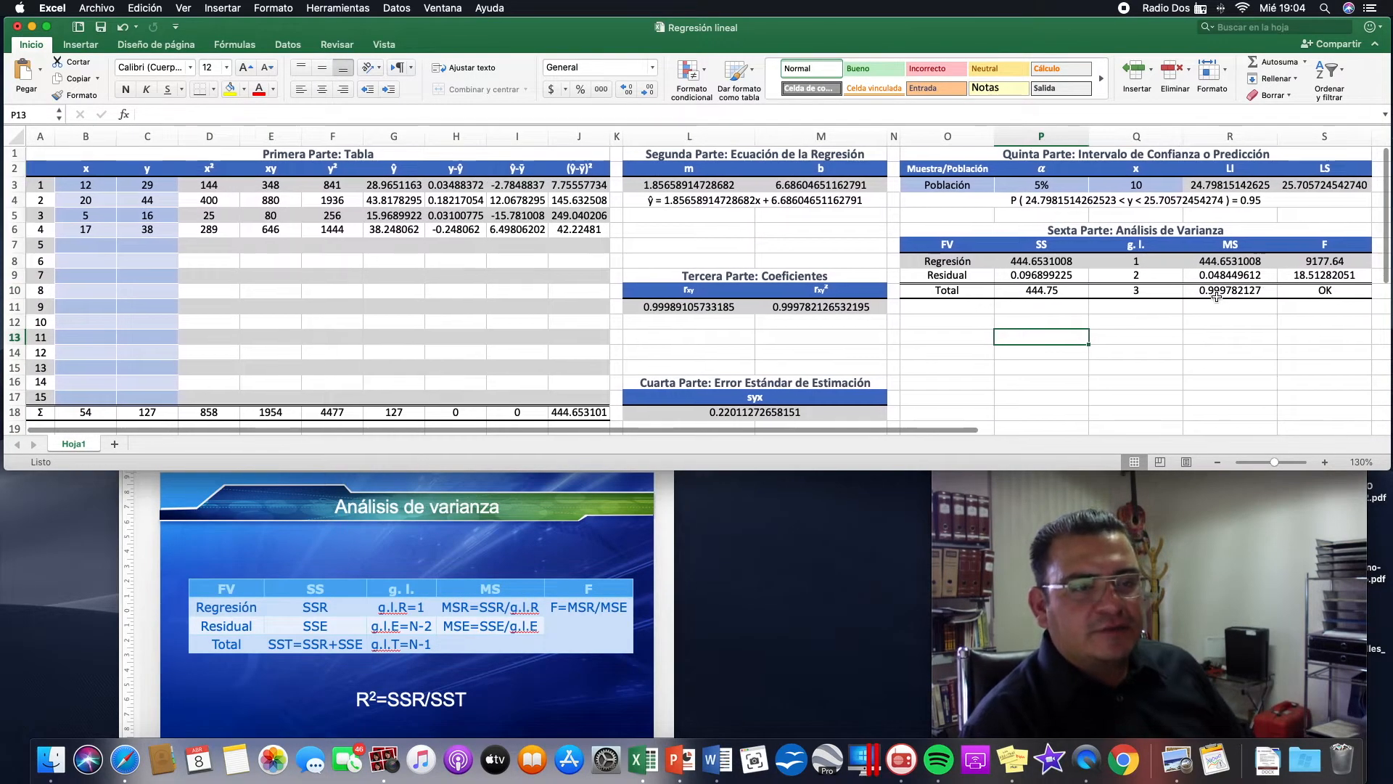
Start a custom (Personalizada) number format for cell R10 with the text prefix "R² = ".
click(1219, 295)
right_click(1233, 294)
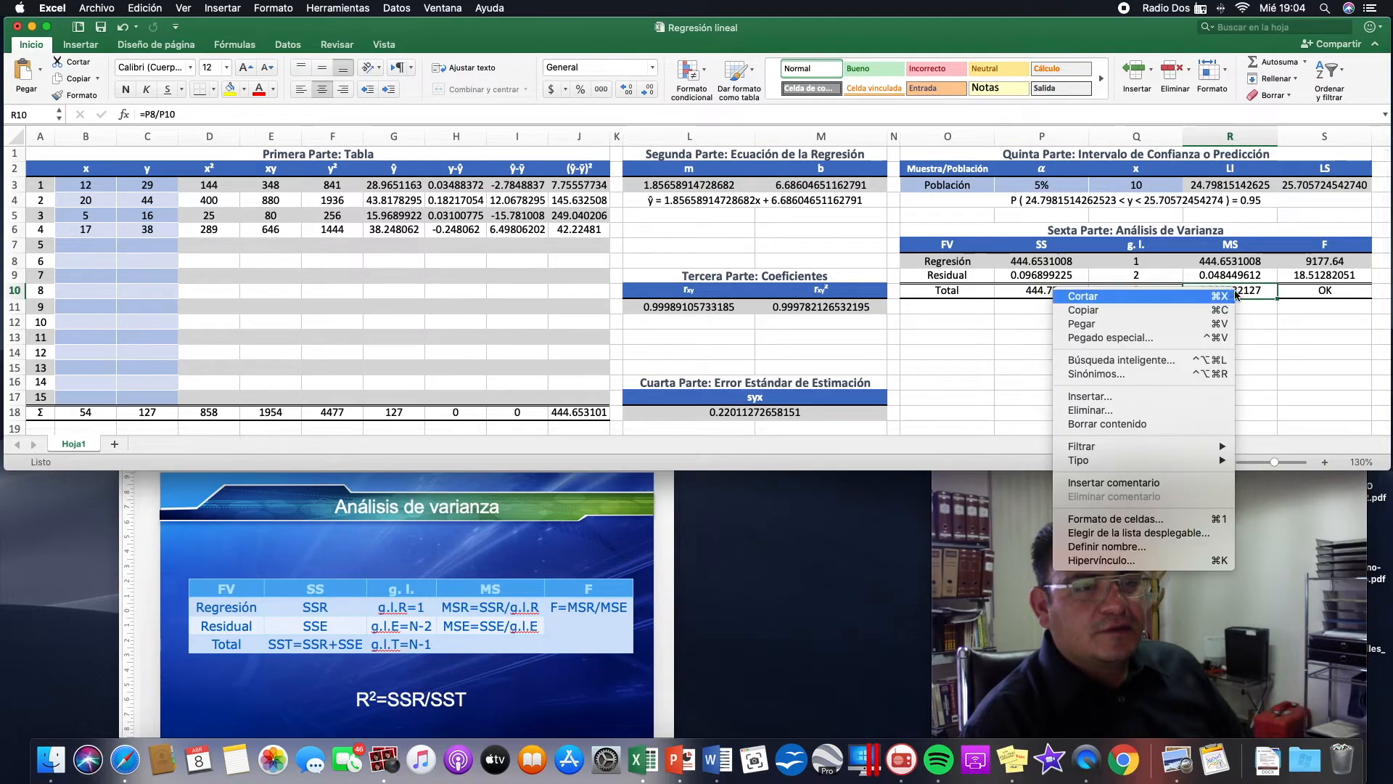
click(1165, 524)
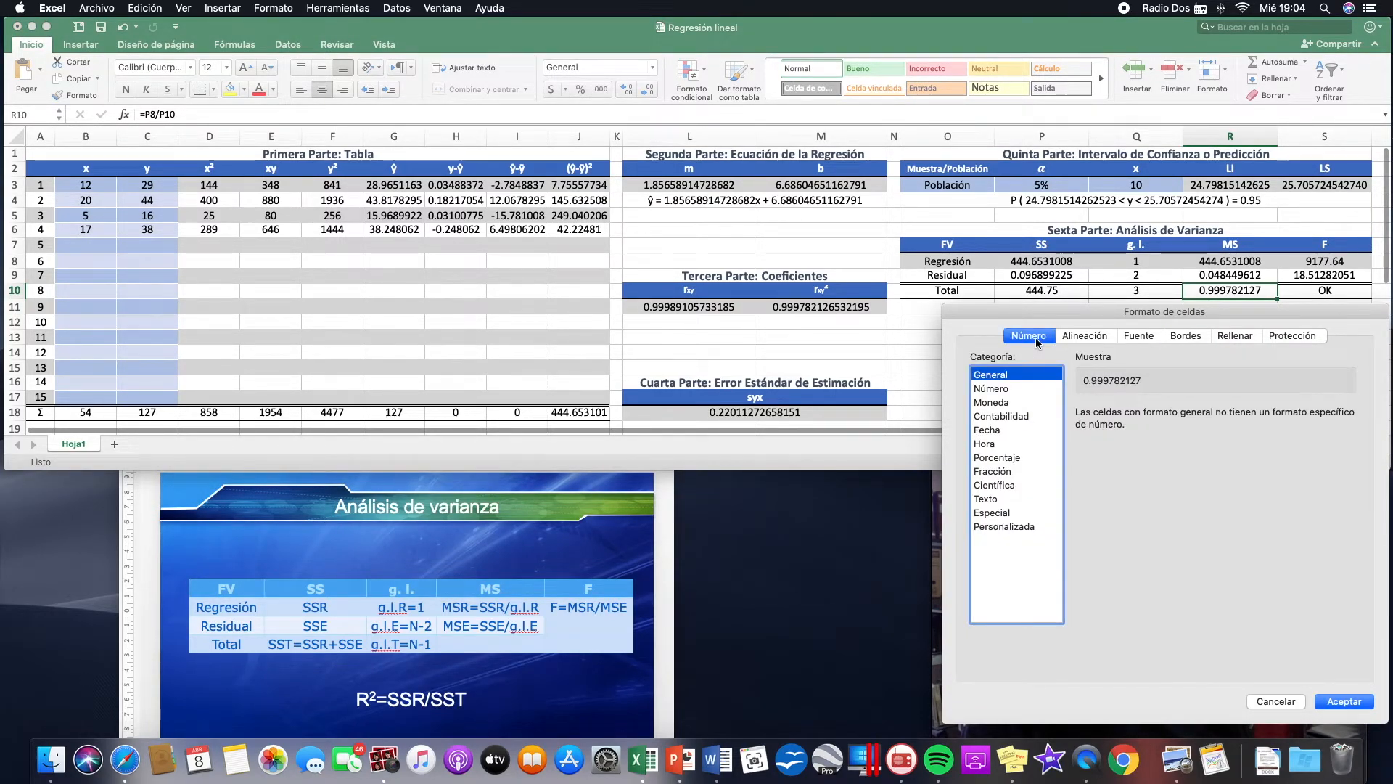
click(1016, 527)
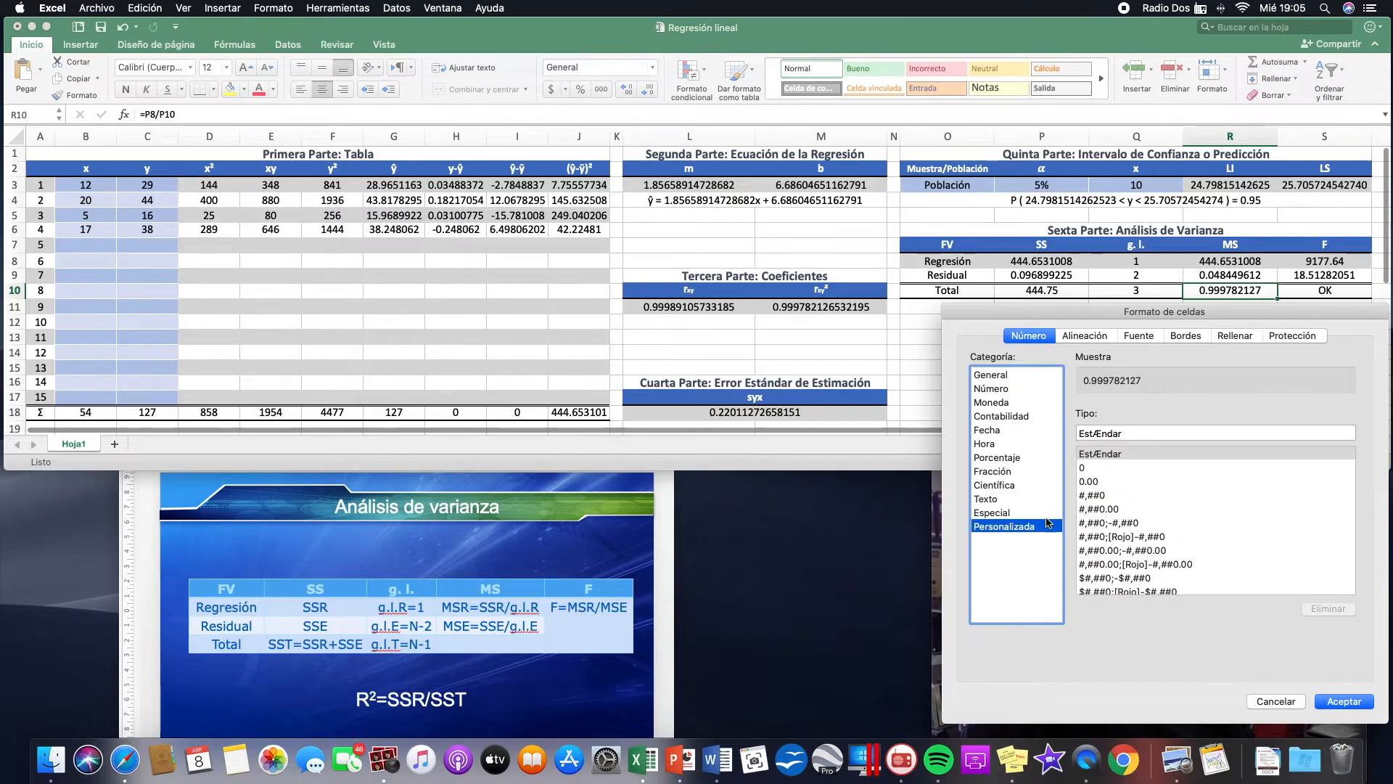
key(Tab)
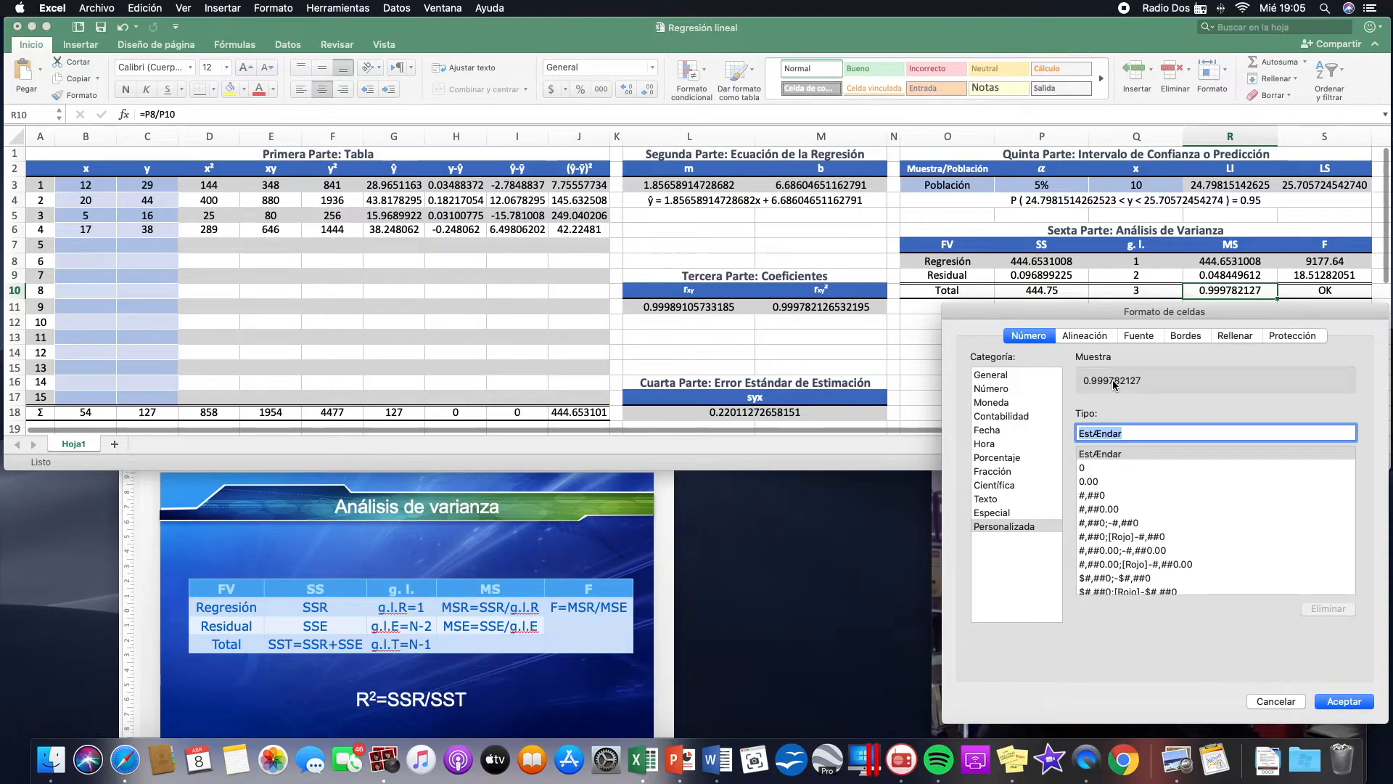
text(")
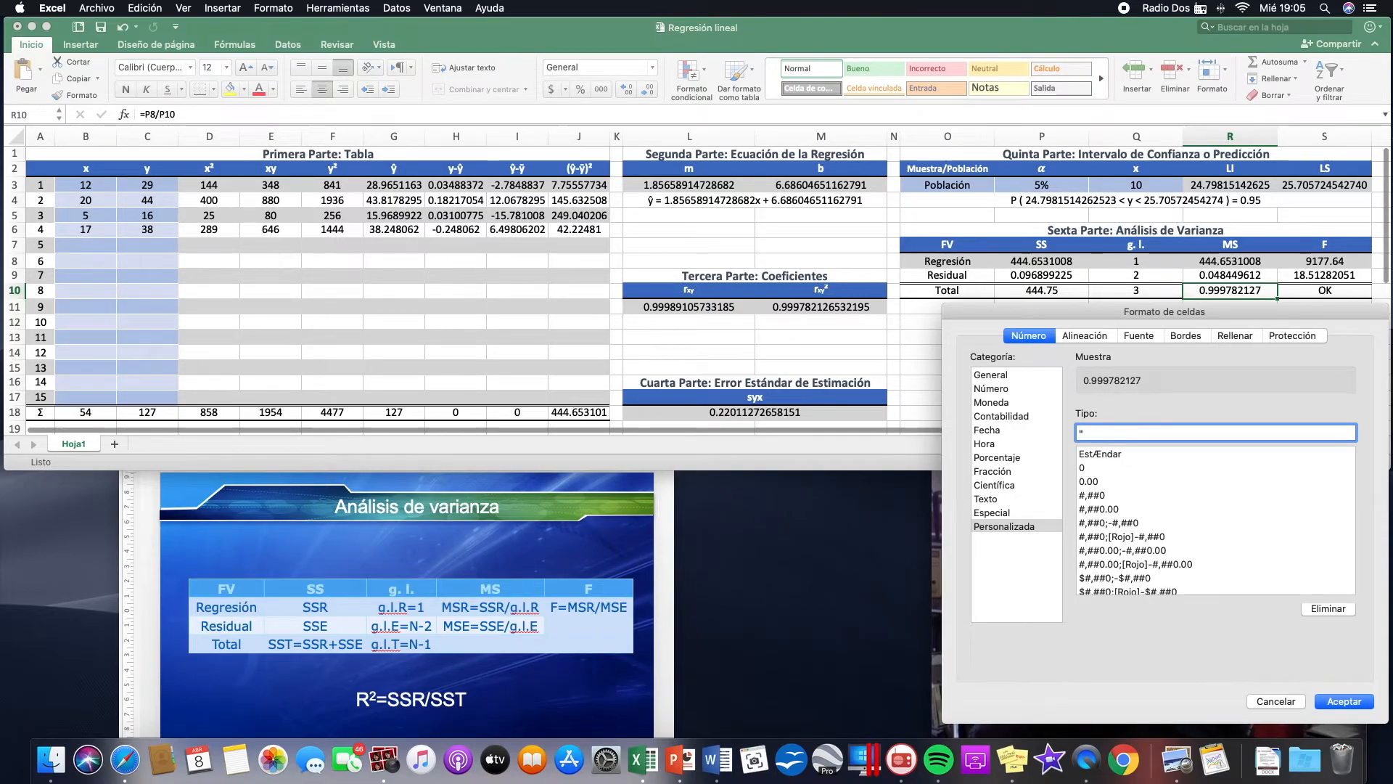
text(R)
text(".)
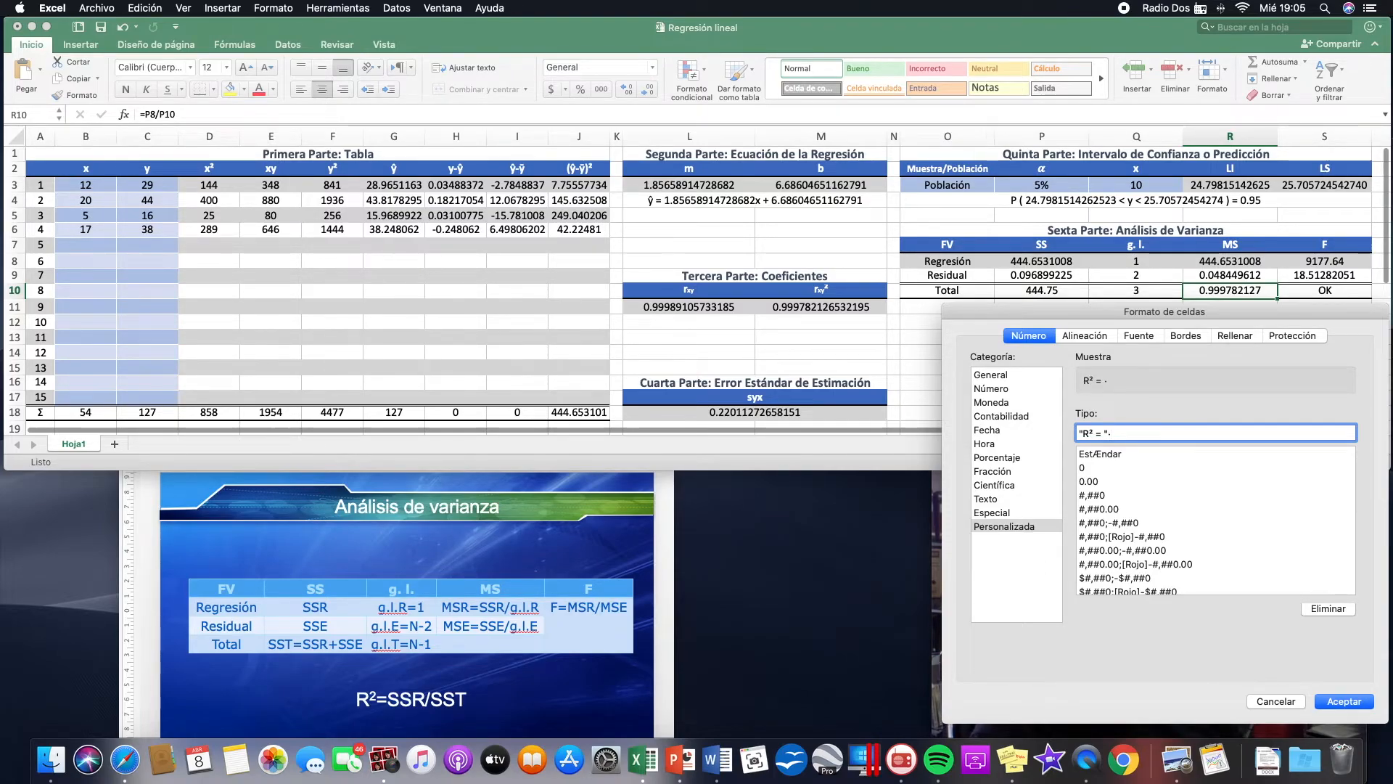
Try the digit placeholders #.###### after the prefix in R10's custom number format.
key(BackSpace)
text(.#)
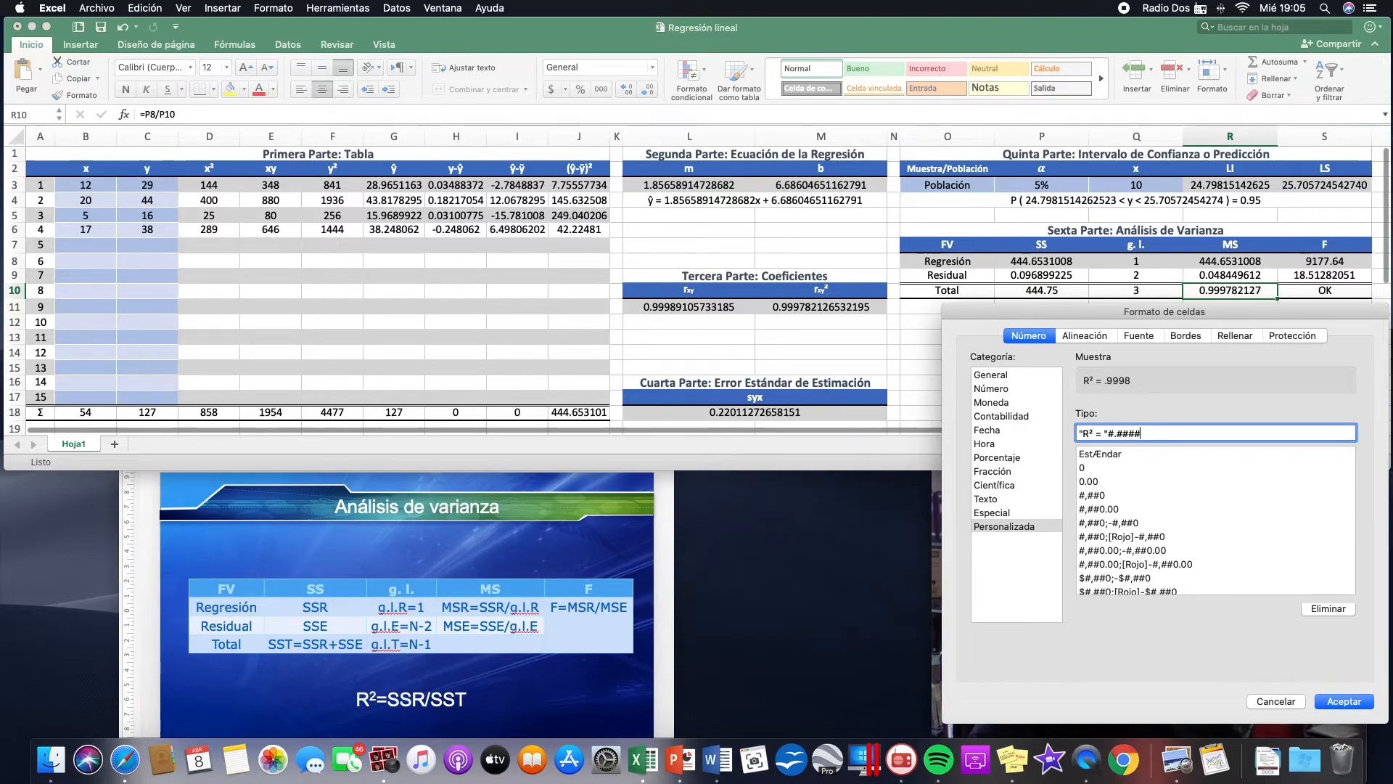
text(####)
key(BackSpace)
key(BackSpace)
key(BackSpace)
key(BackSpace)
key(BackSpace)
key(BackSpace)
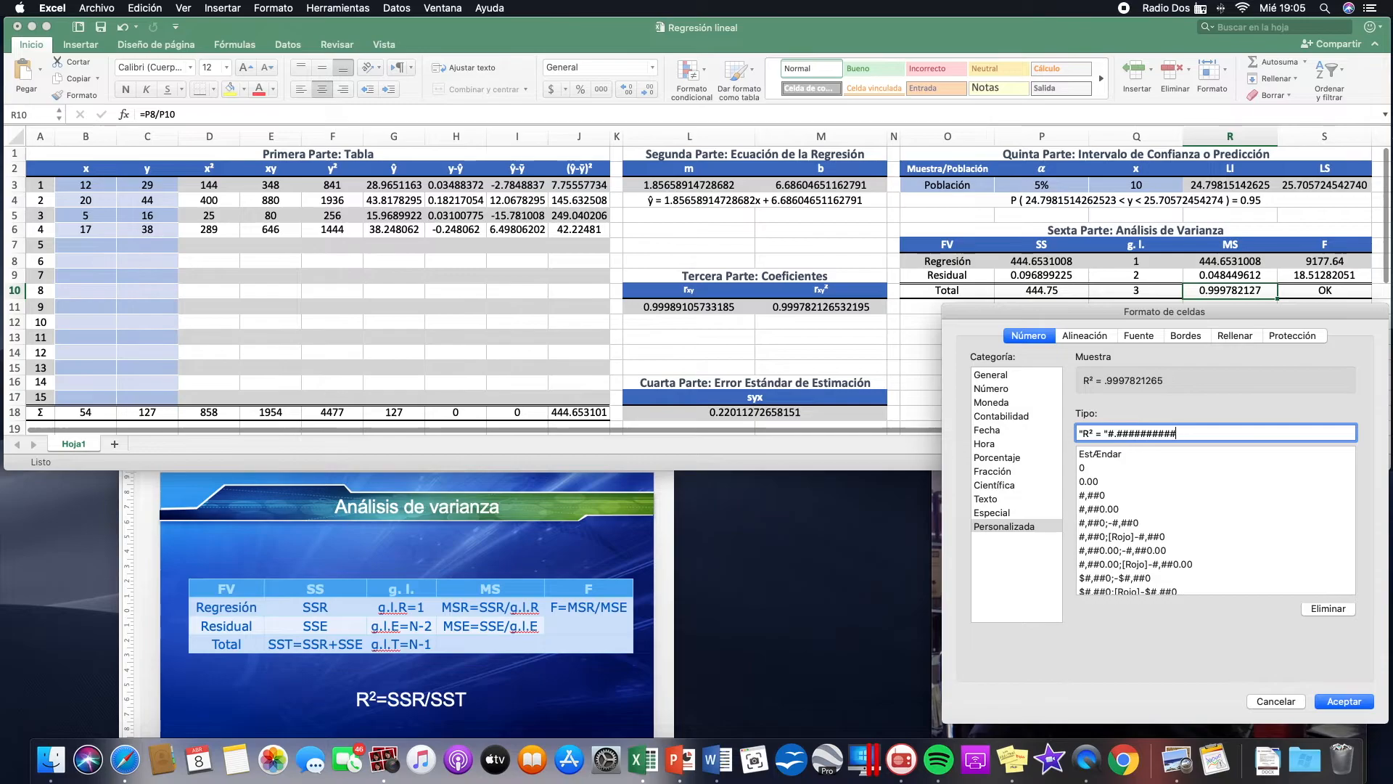
key(BackSpace)
key(BackSpace)
key(BackSpace)
key(BackSpace)
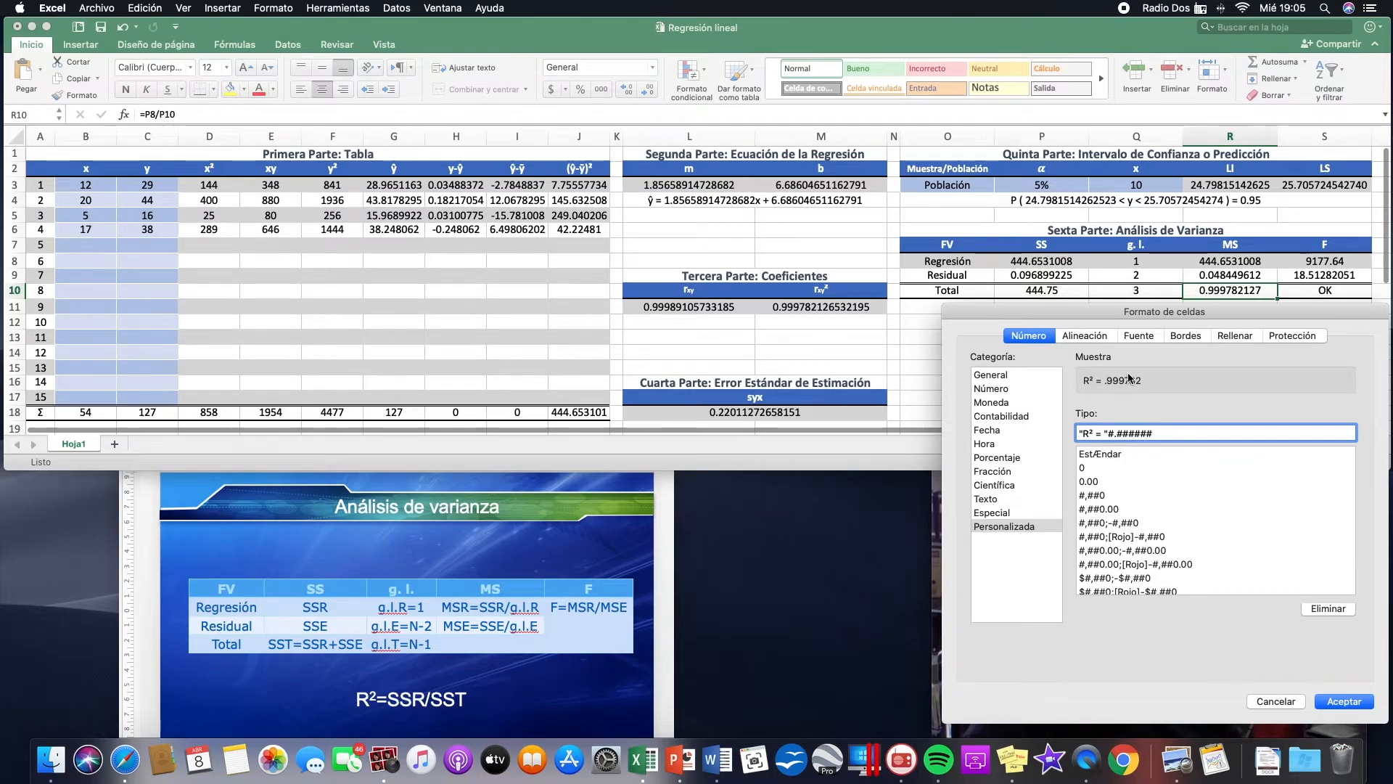
Try zeros in place of the # before the decimal point in R10's custom number format.
click(1103, 434)
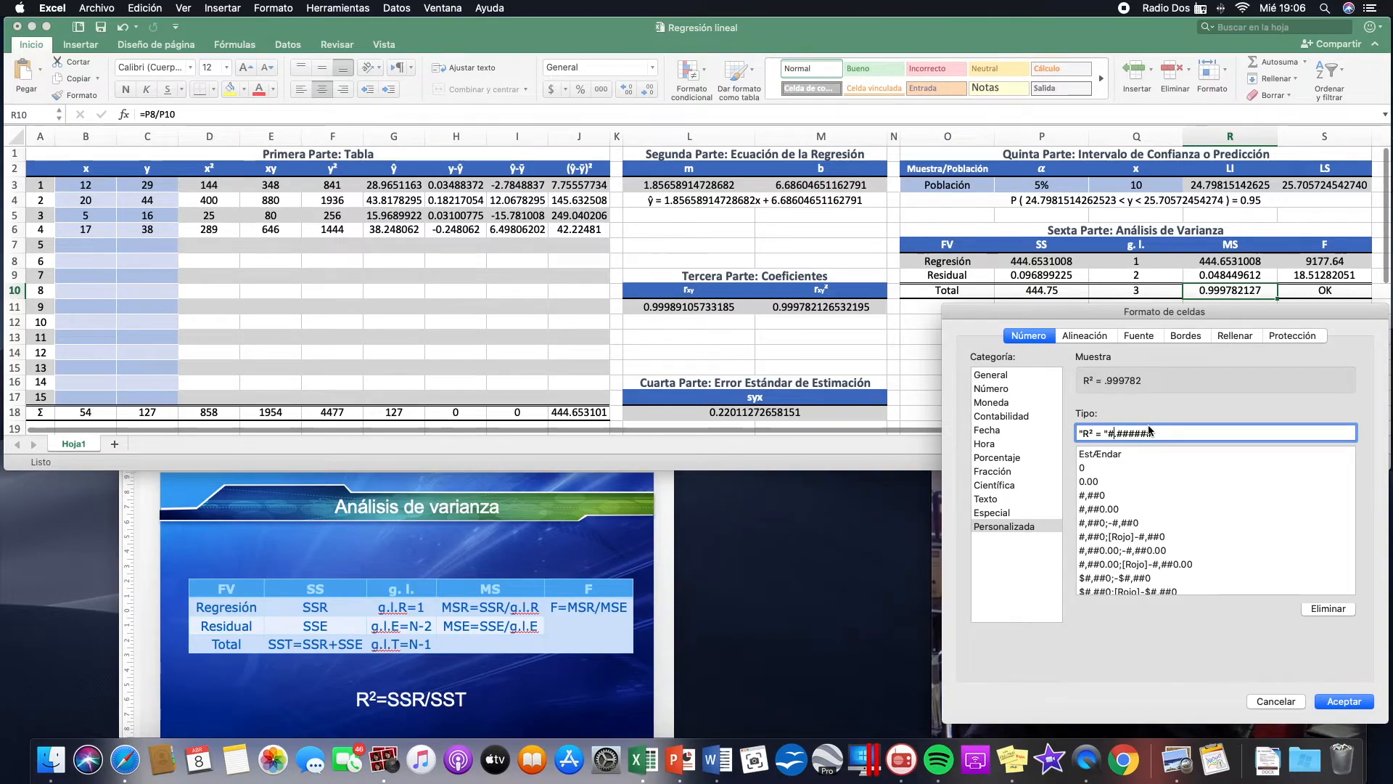
click(1114, 433)
key(BackSpace)
text(0)
key(BackSpace)
key(BackSpace)
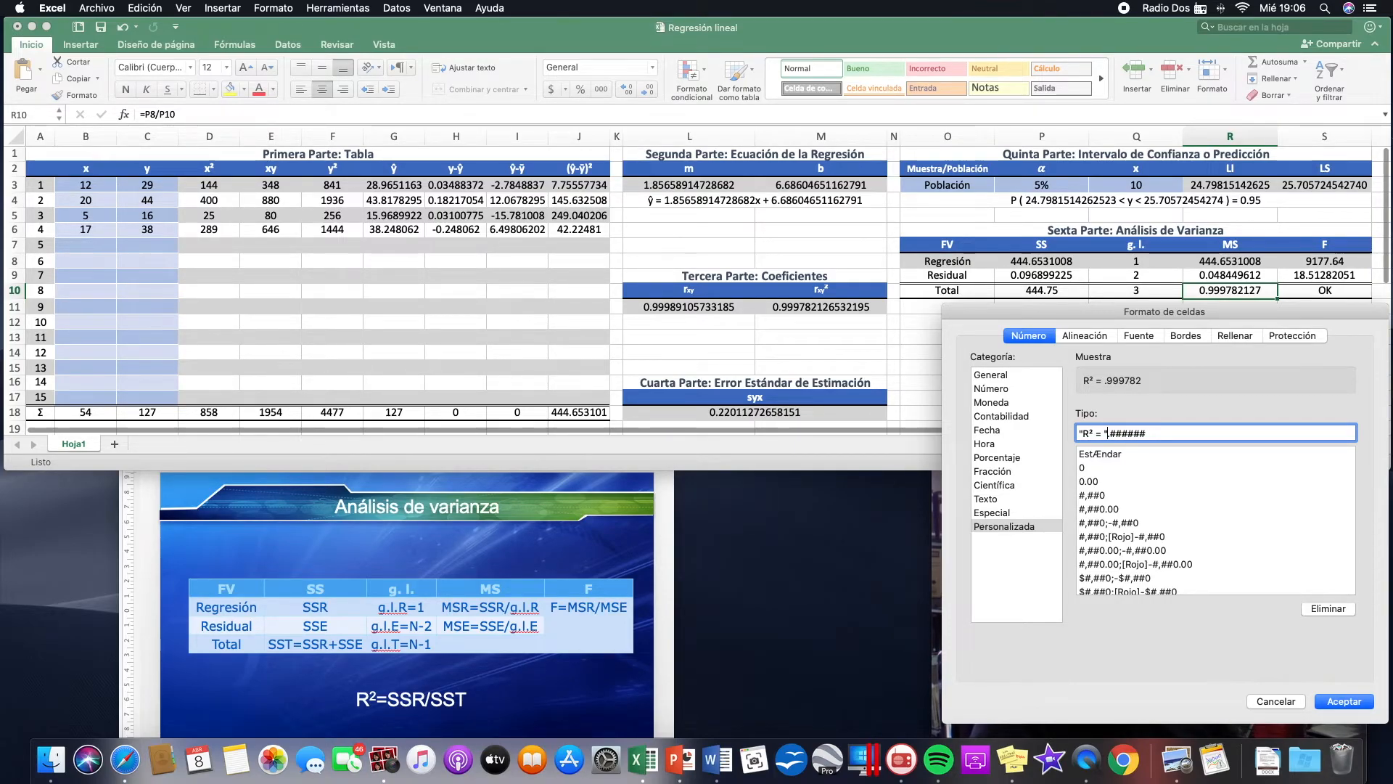
text(0)
text(000000)
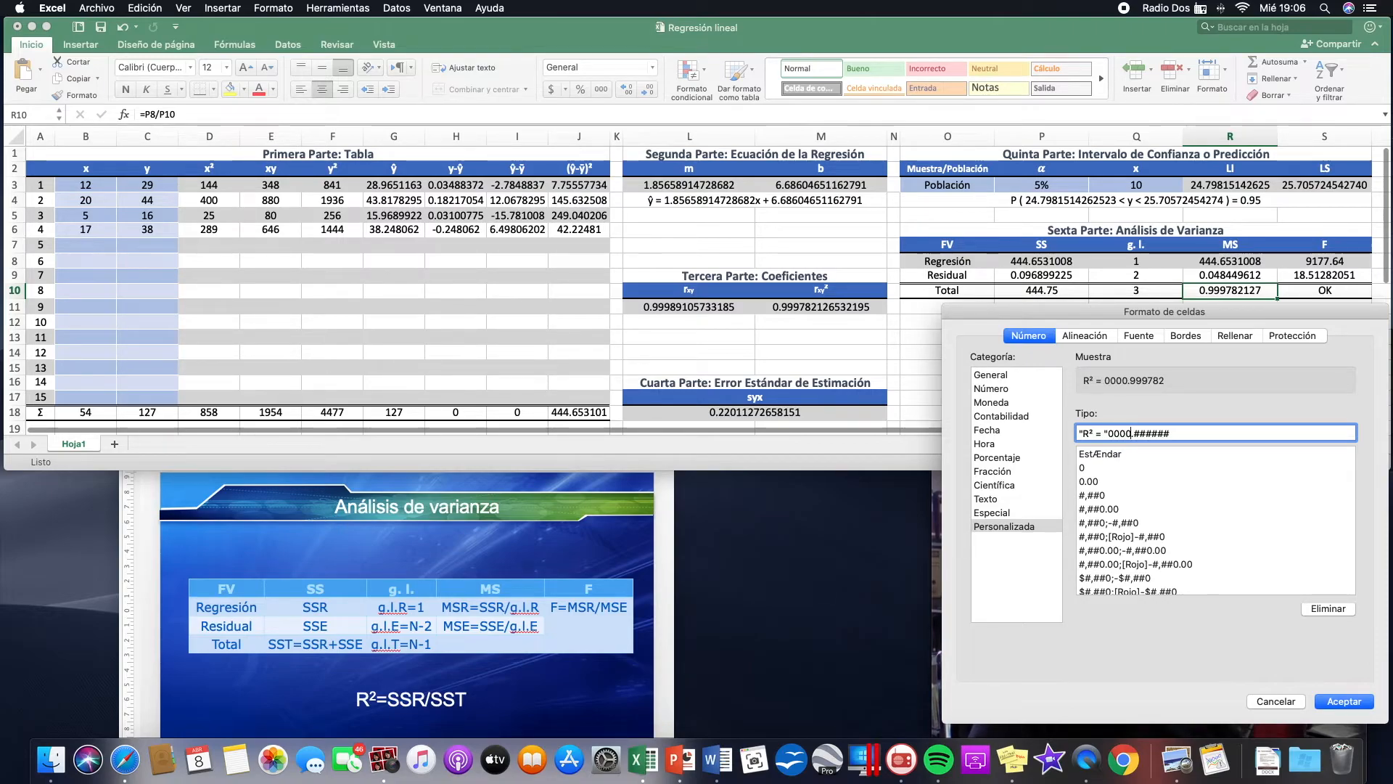
Finish the custom number format as "R² = "0.000000 and apply it to cell R10.
key(BackSpace)
key(BackSpace)
key(BackSpace)
key(BackSpace)
key(BackSpace)
key(BackSpace)
key(BackSpace)
key(BackSpace)
text(0.)
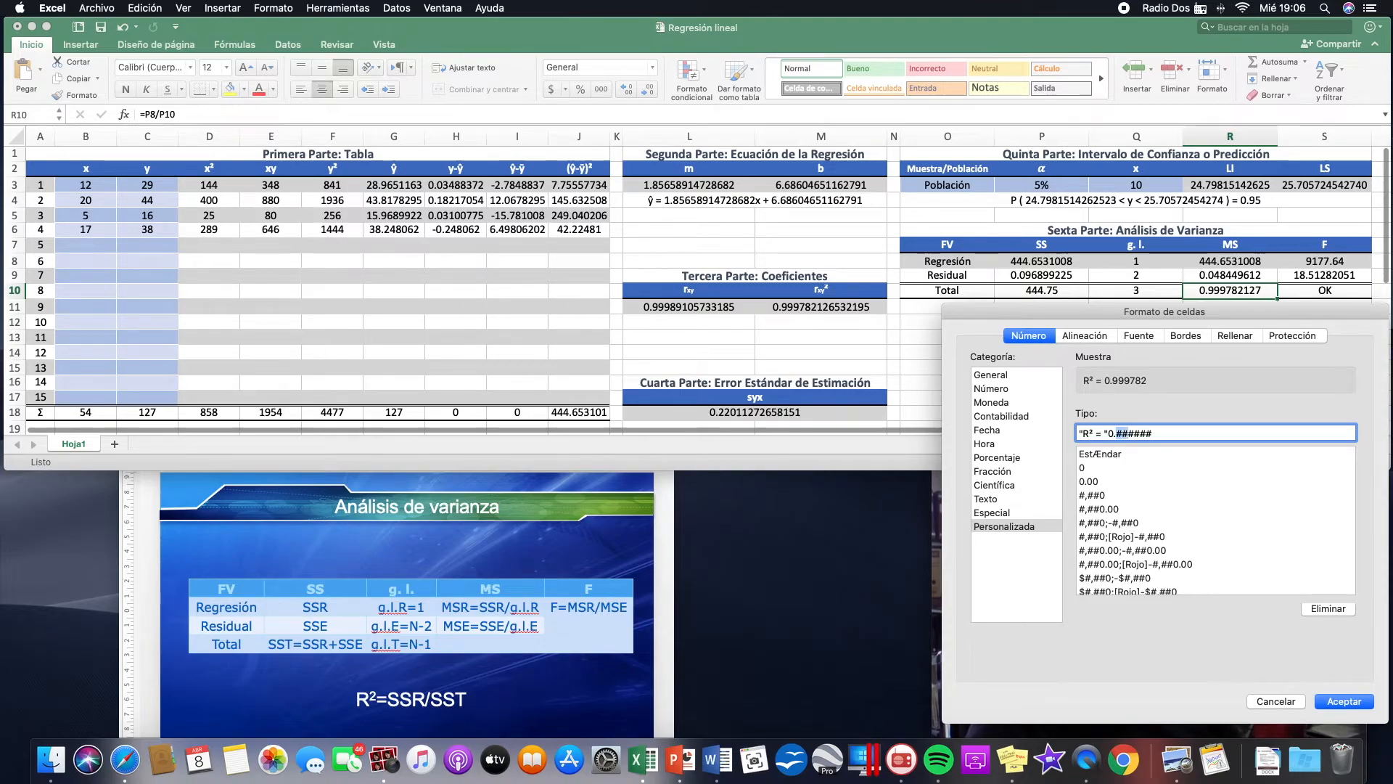
text(000000)
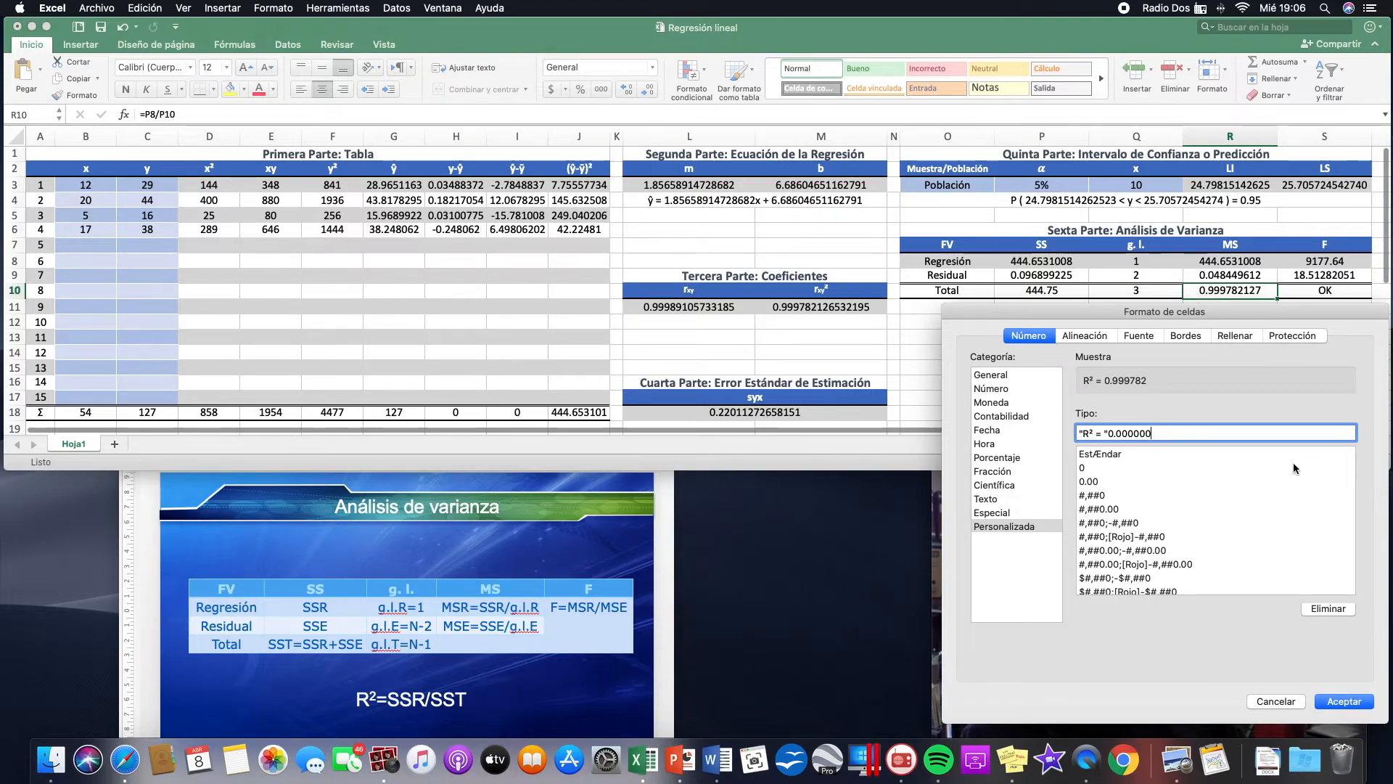
click(1334, 701)
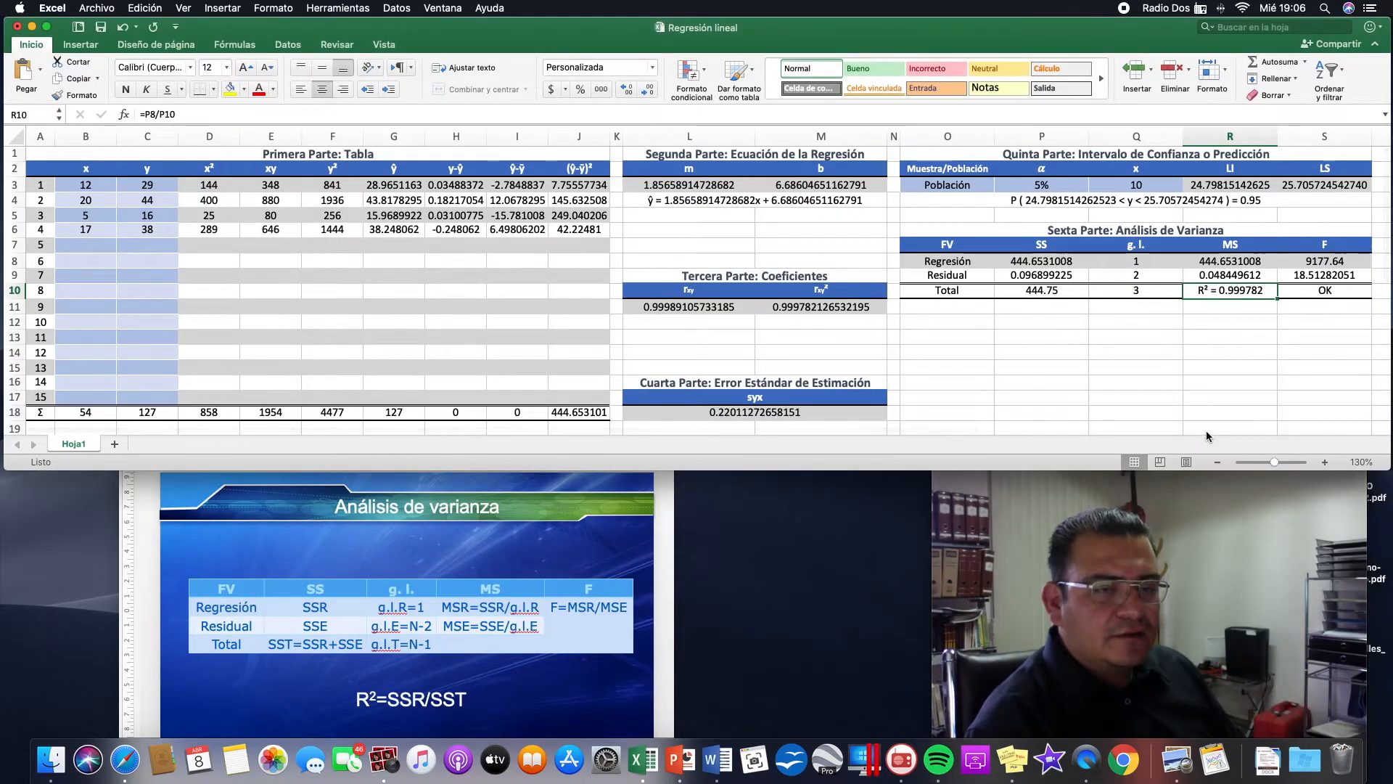
Enter the formula =R10 in cell R13 to test referencing the custom-formatted R² cell.
scroll(1206, 435, right, 10)
scroll(1129, 327, left, 10)
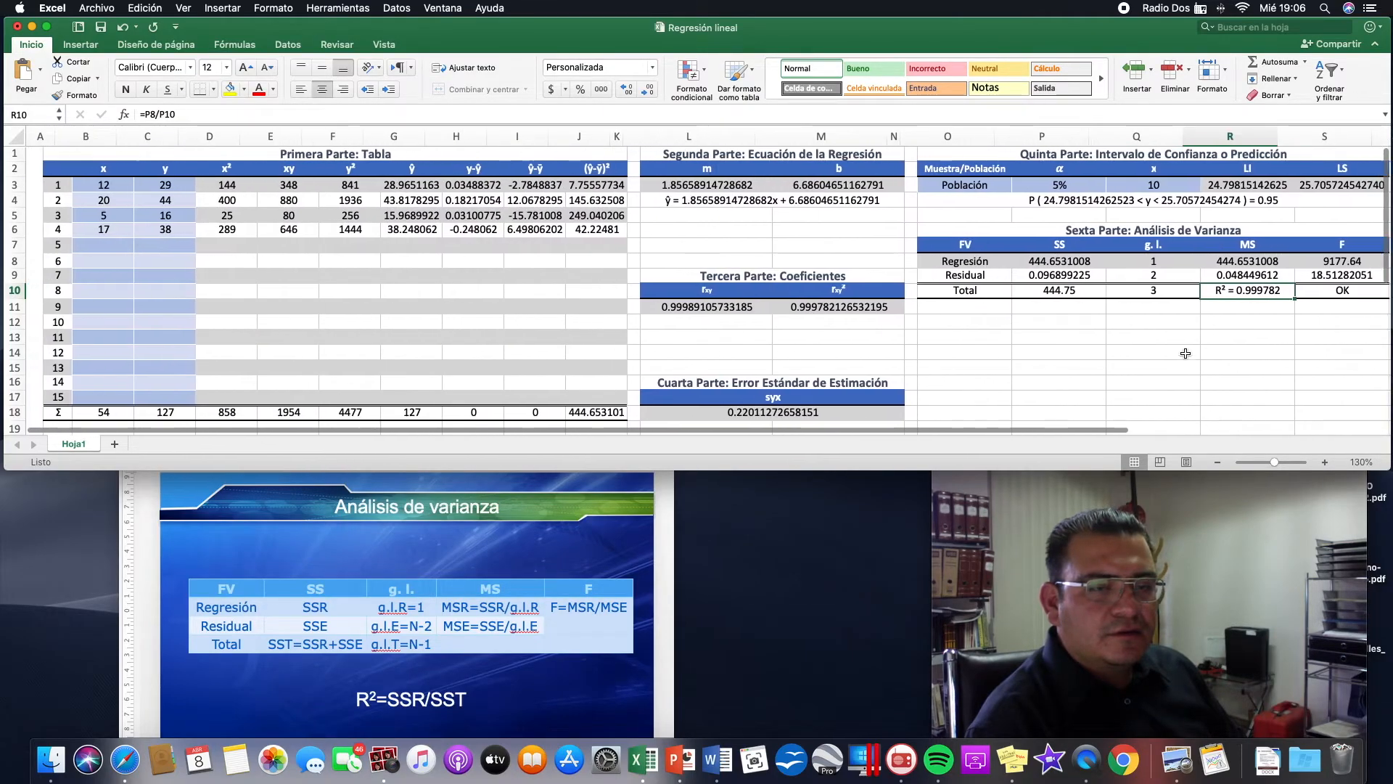
click(1228, 381)
click(1236, 338)
text(=)
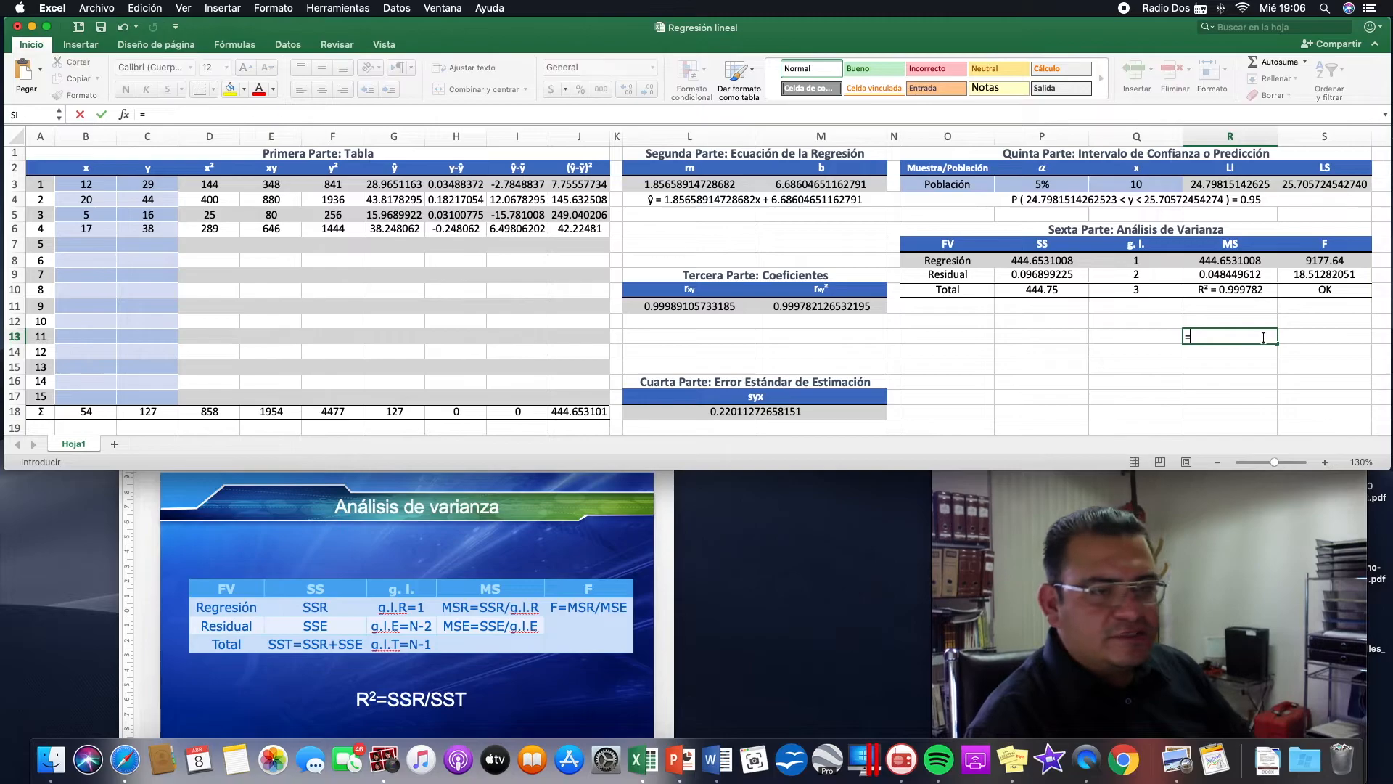
key(Up)
key(Up)
key(Up)
key(Return)
key(Up)
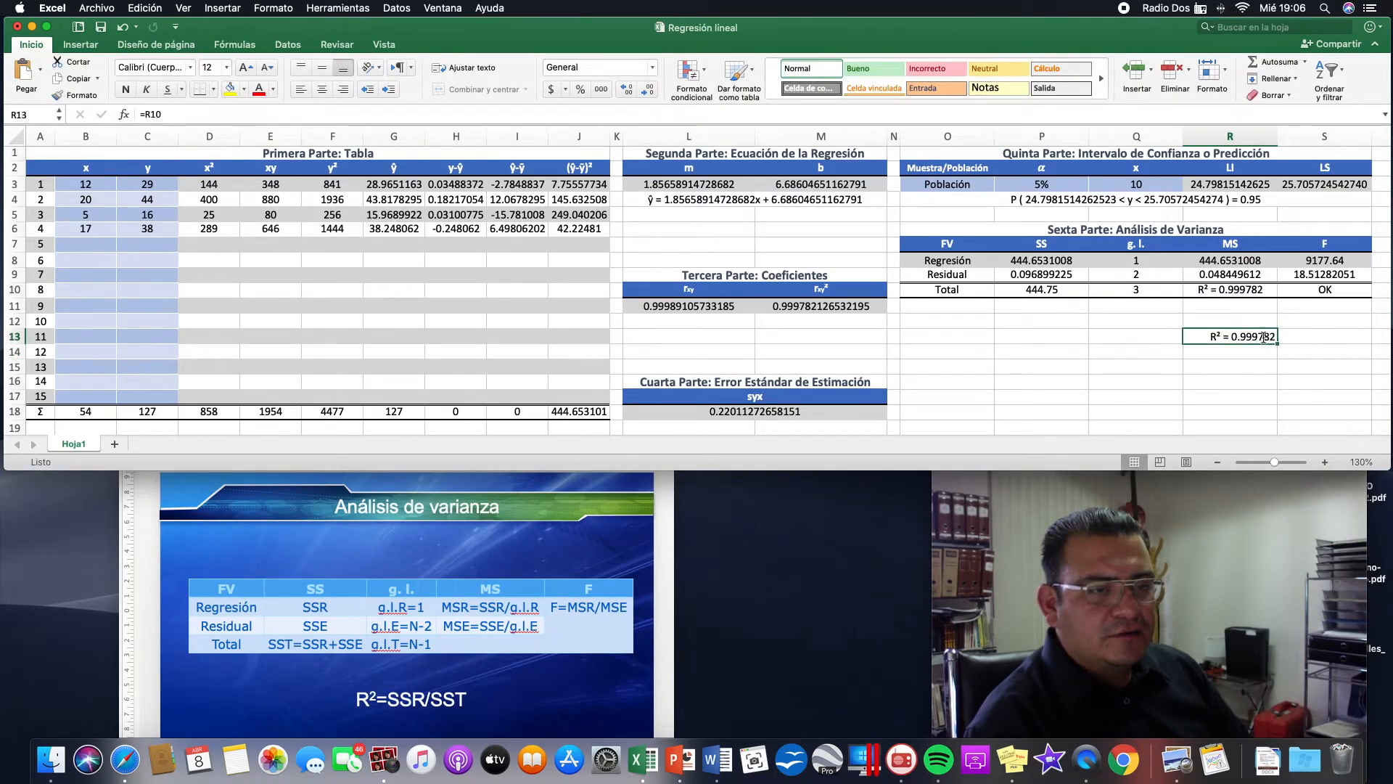
Undo the test formula in R13 and reselect the R² cell R10.
key(ctrl+z)
click(1248, 321)
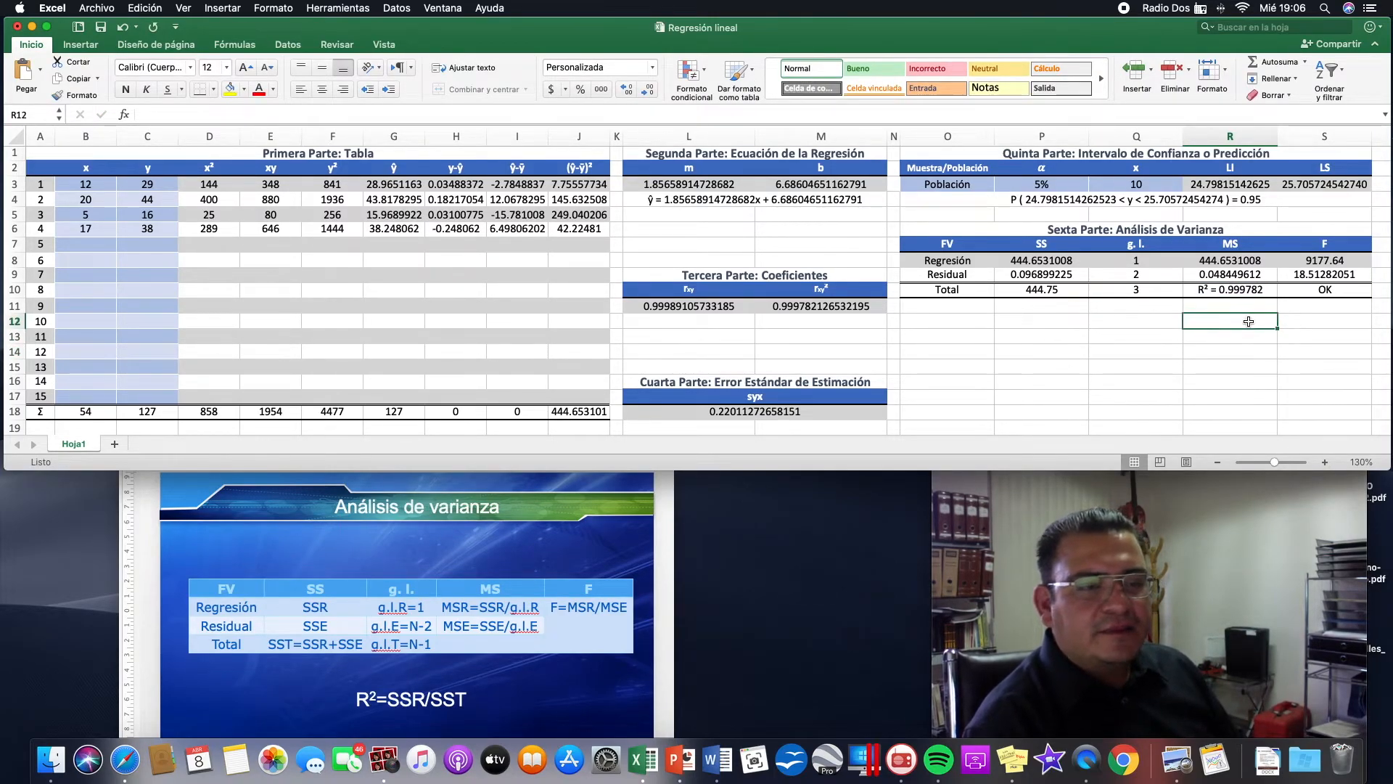
click(1242, 337)
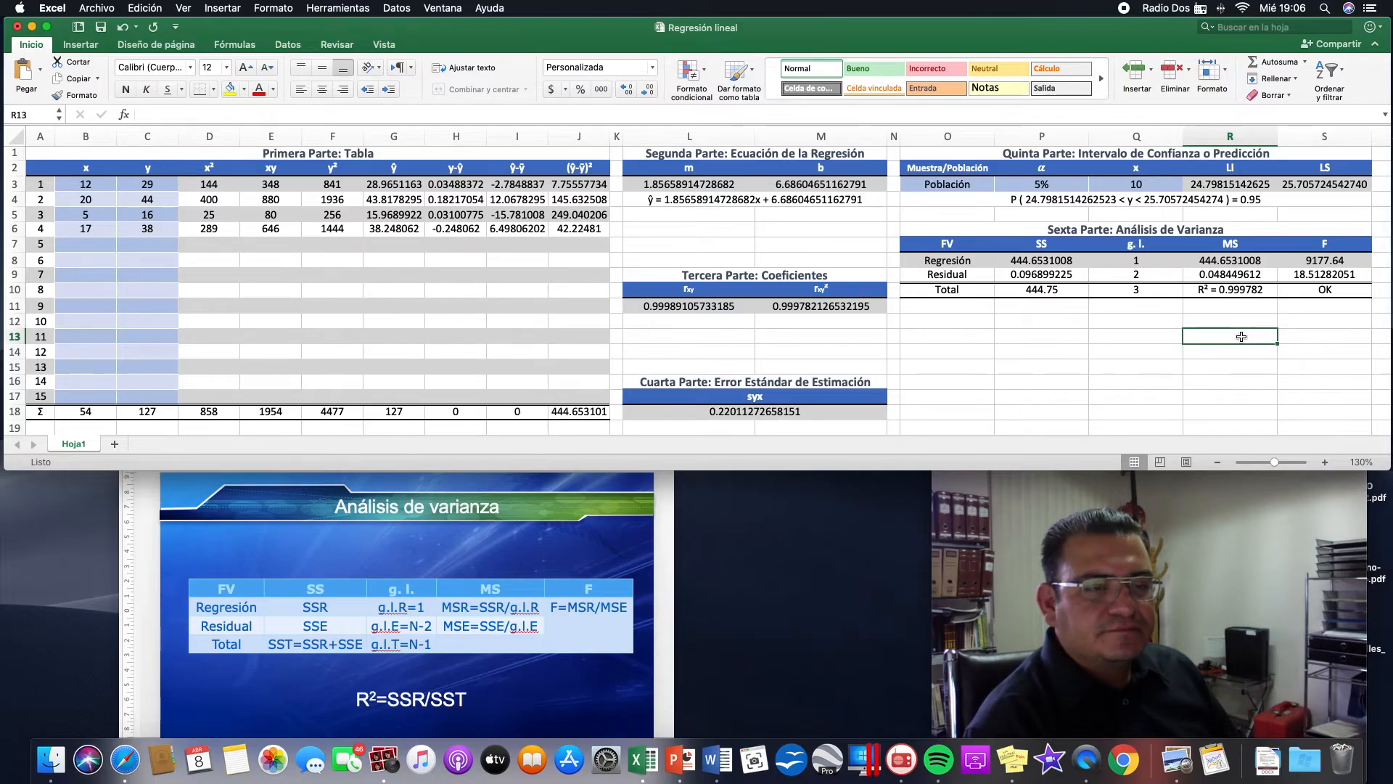
click(1228, 289)
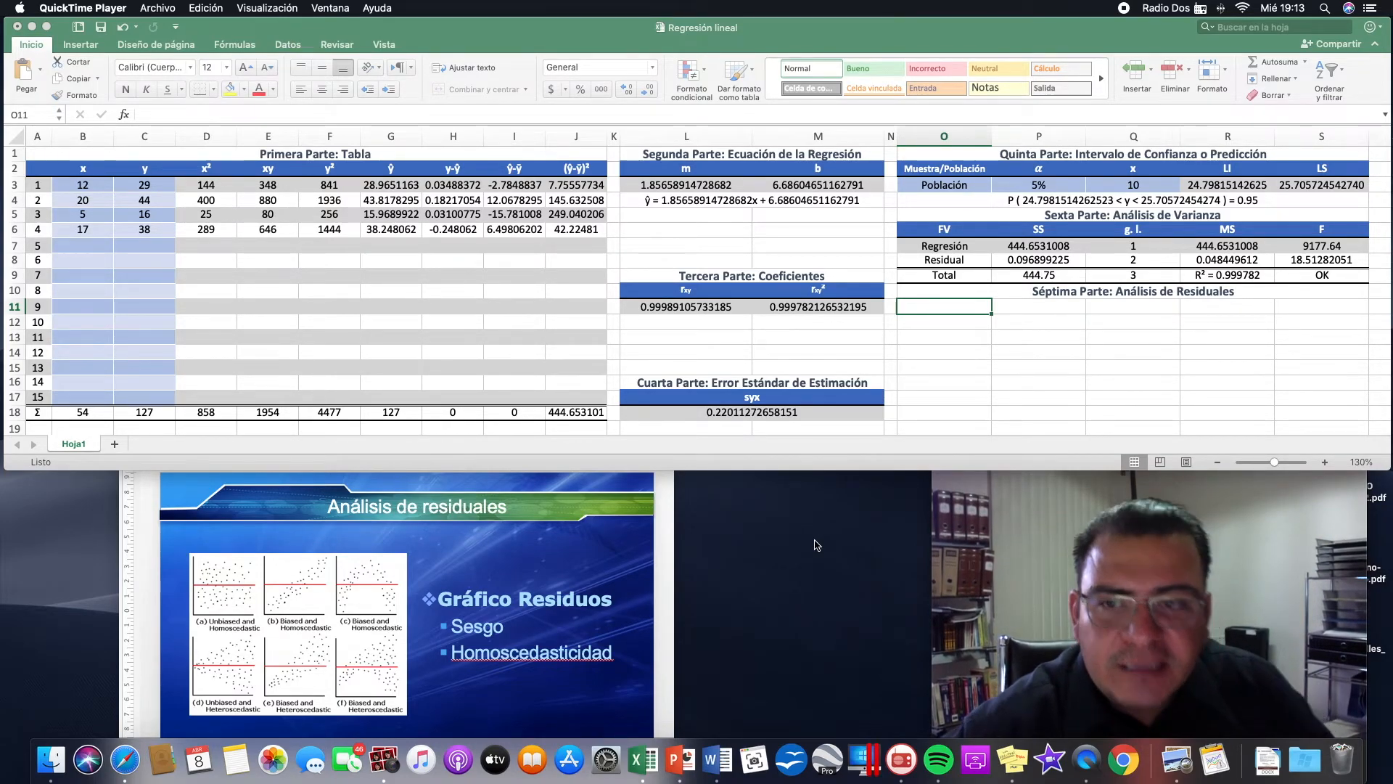
click(982, 341)
click(964, 366)
click(955, 338)
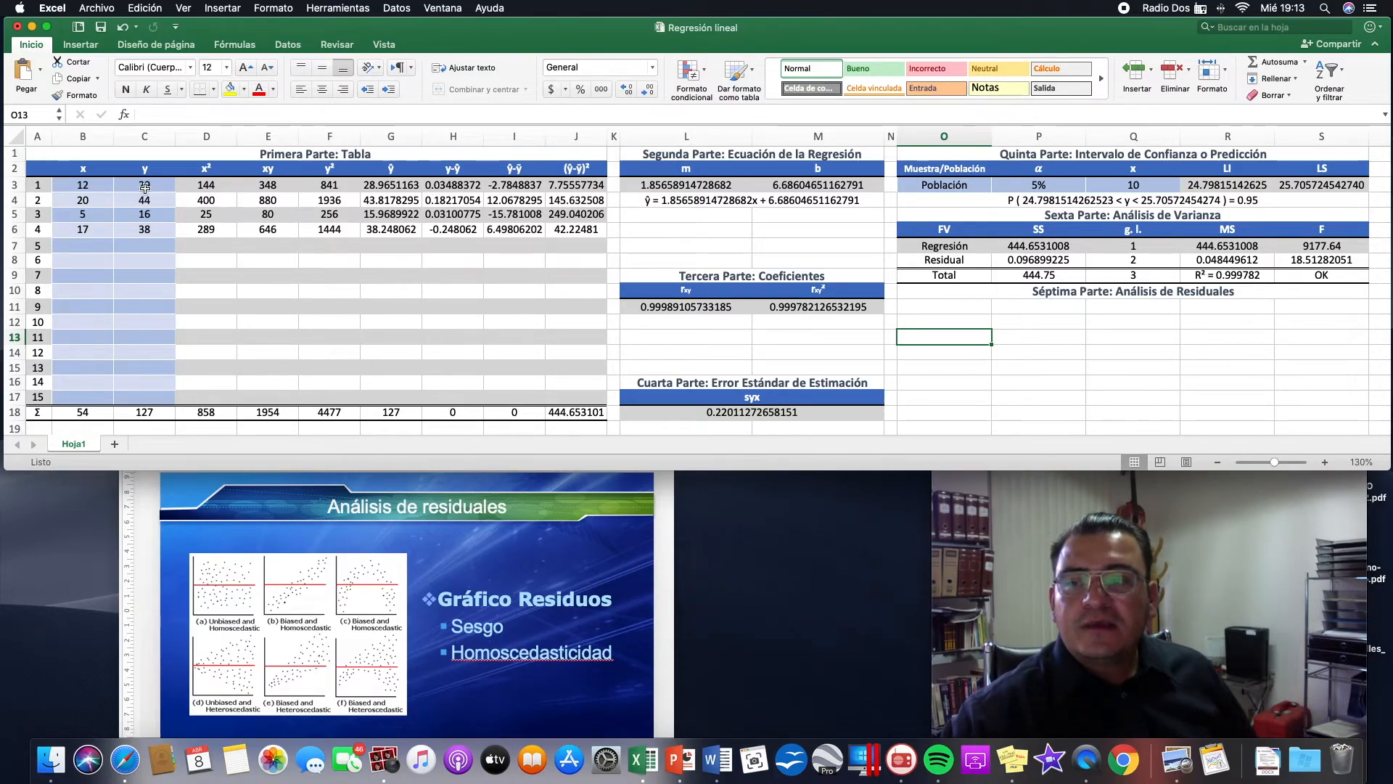
Insert a plain scatter chart (Dispersión) of the y-ŷ residuals in H3:H17 against the x values in B3:B17.
click(88, 185)
drag(88, 185, 88, 393)
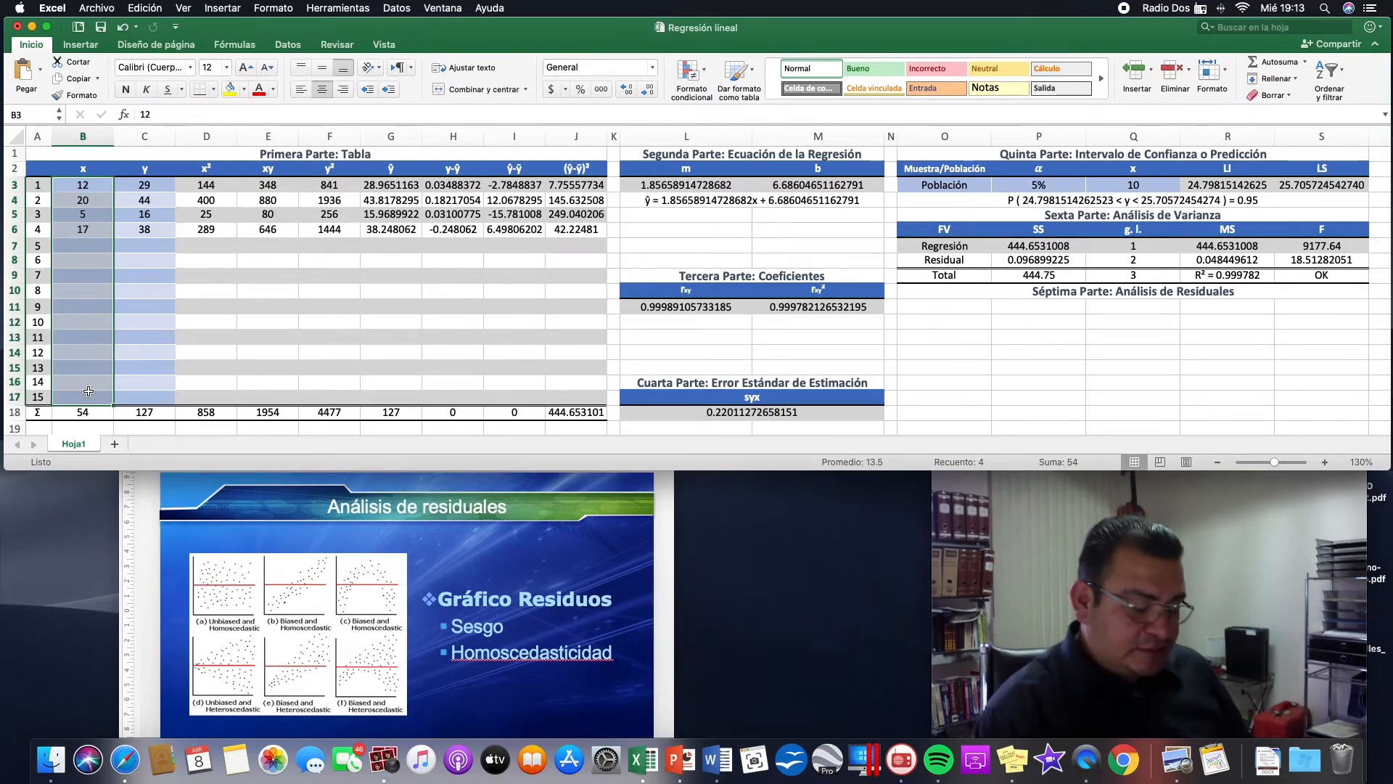
scroll(471, 188, right, 1)
scroll(472, 188, left, 1)
super+click(465, 184)
drag(465, 184, 468, 398)
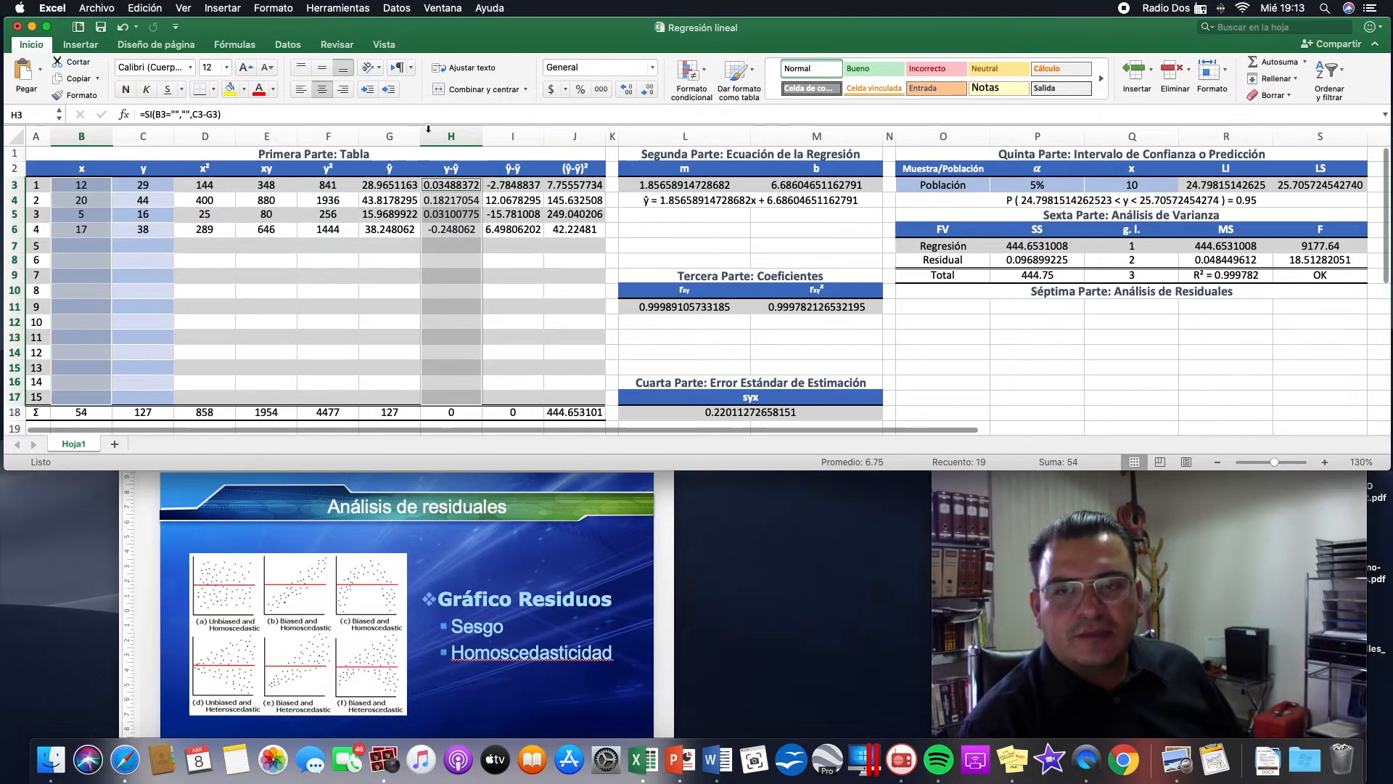
click(90, 43)
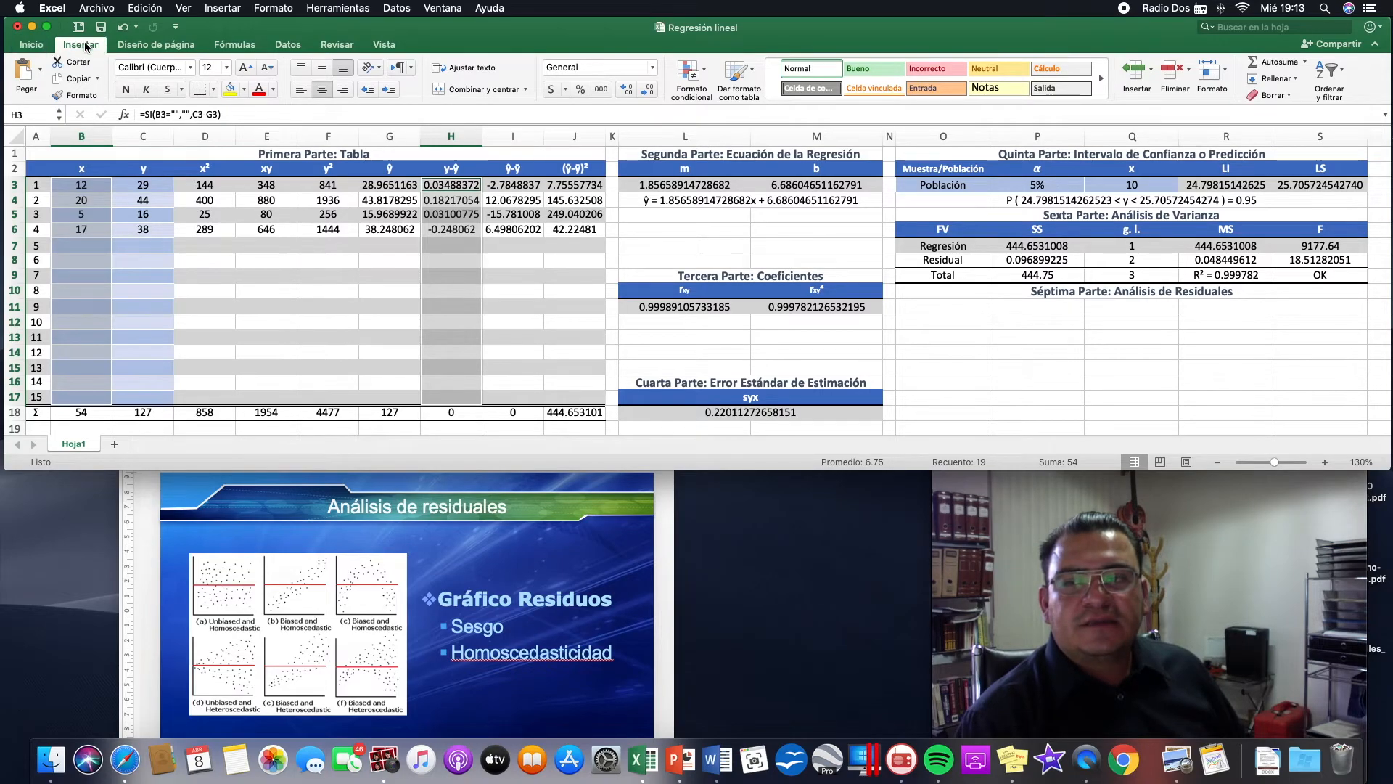
click(604, 90)
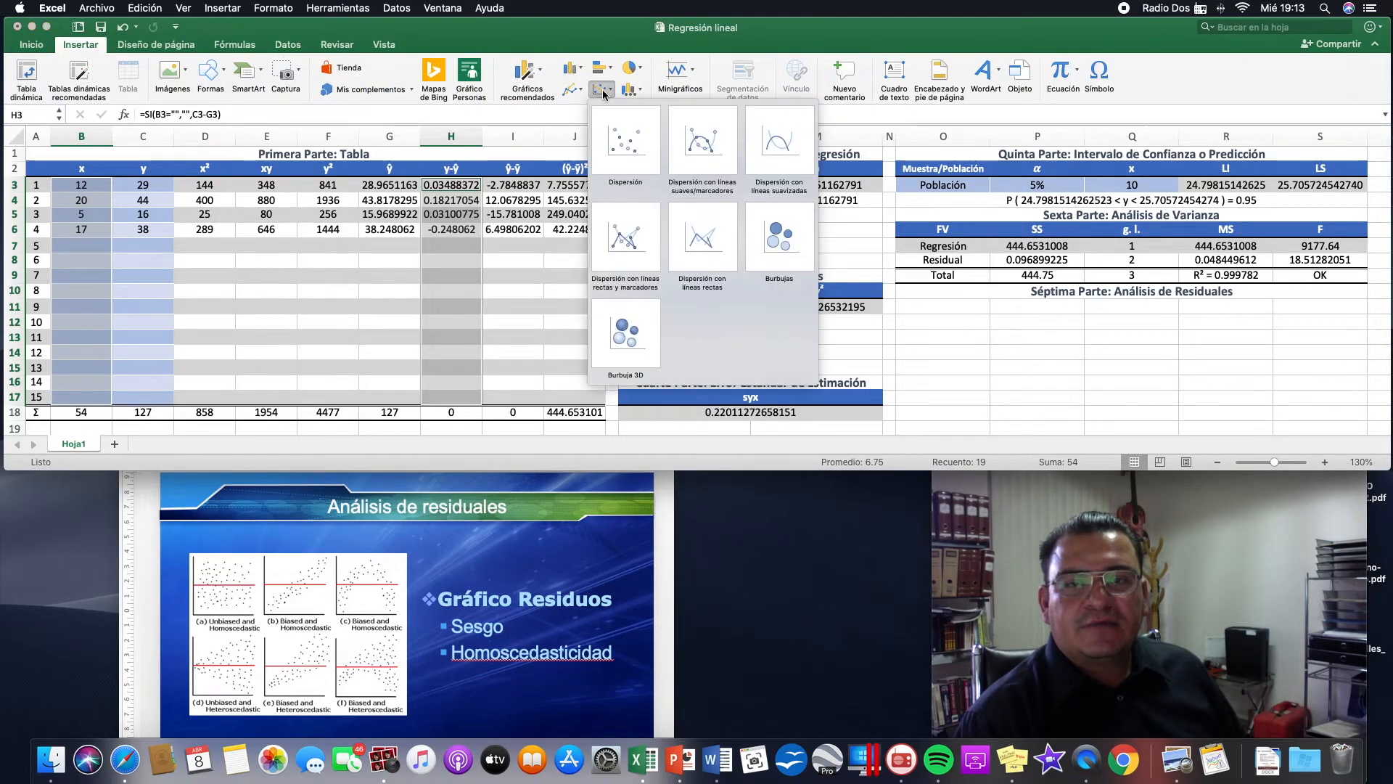
click(629, 142)
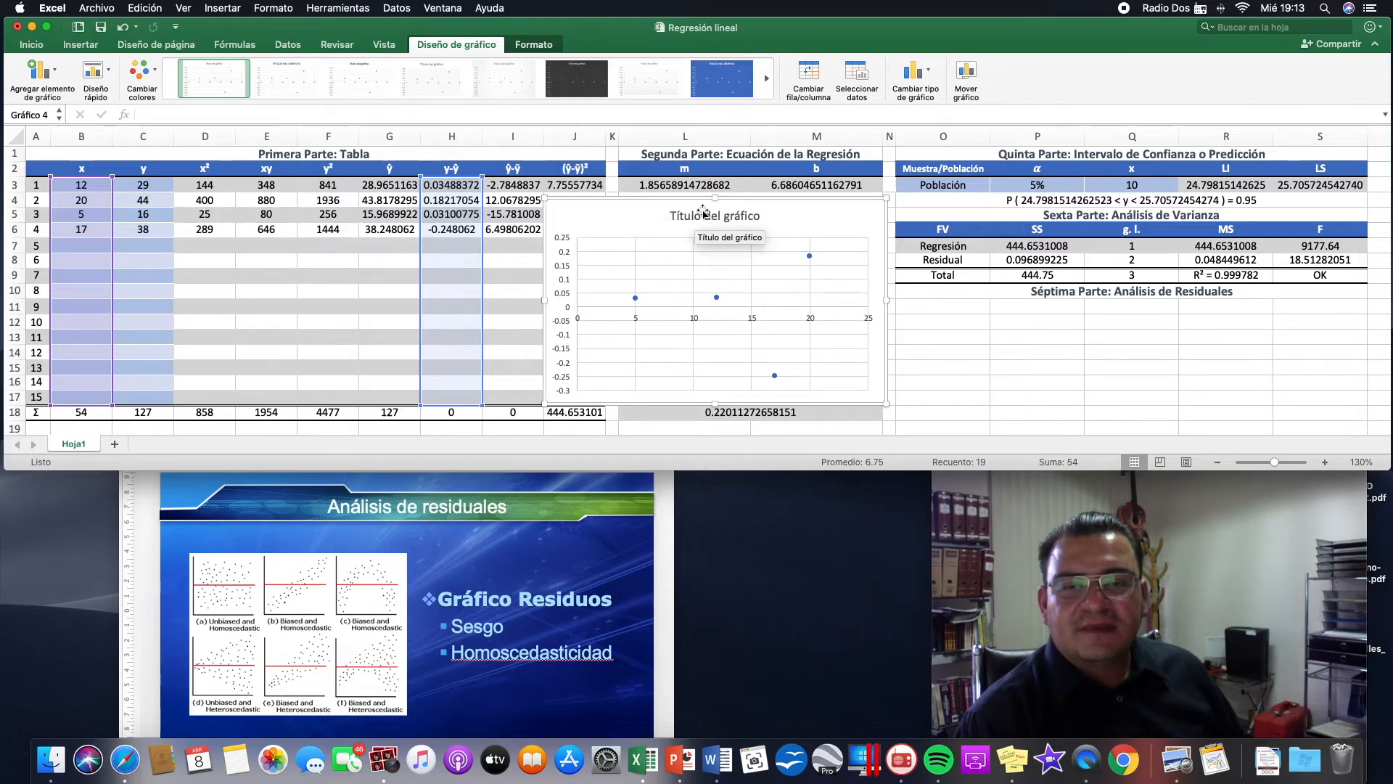
Title the residual scatter chart "Gráfico de Residuos" and close the formatting pane.
click(736, 216)
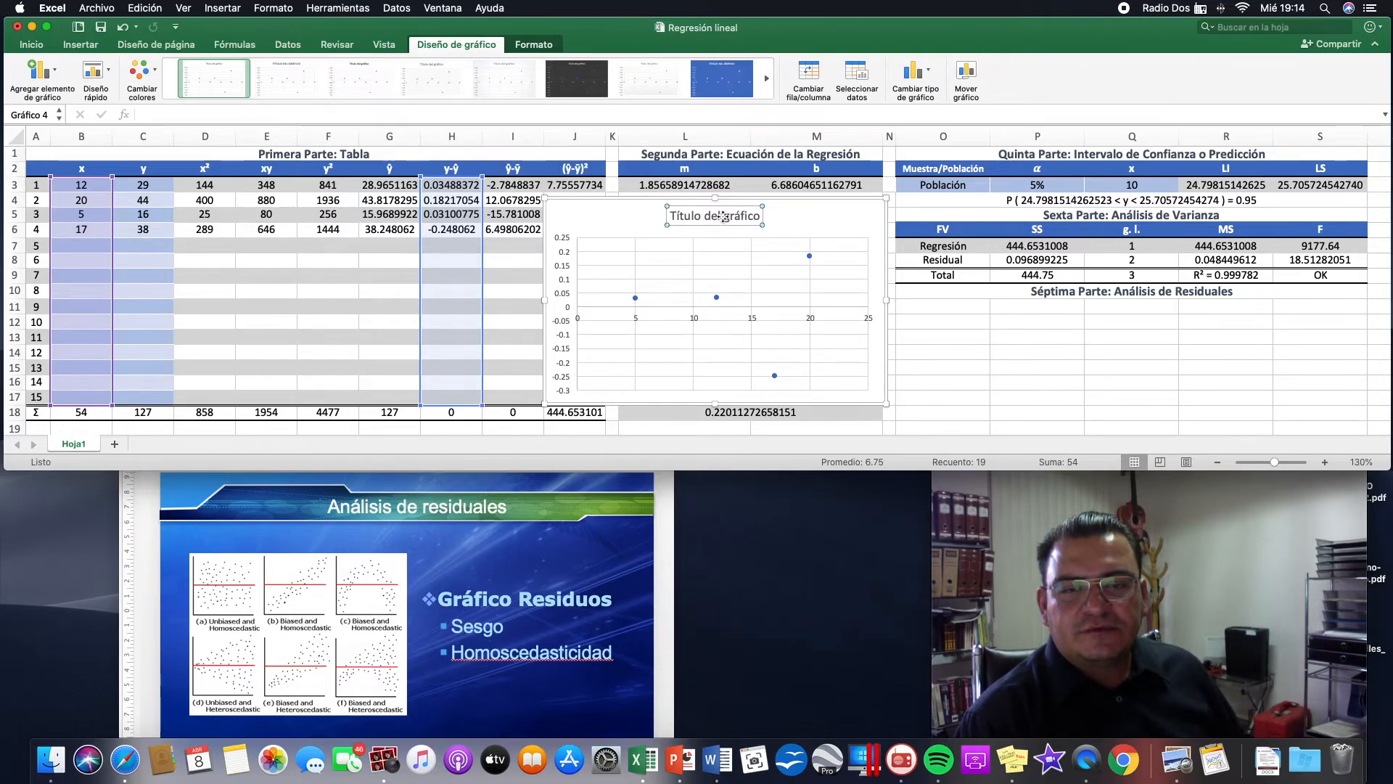
double_click(706, 217)
mouse_move(760, 217)
mouse_down()
mouse_move(678, 217)
mouse_move(771, 219)
mouse_up()
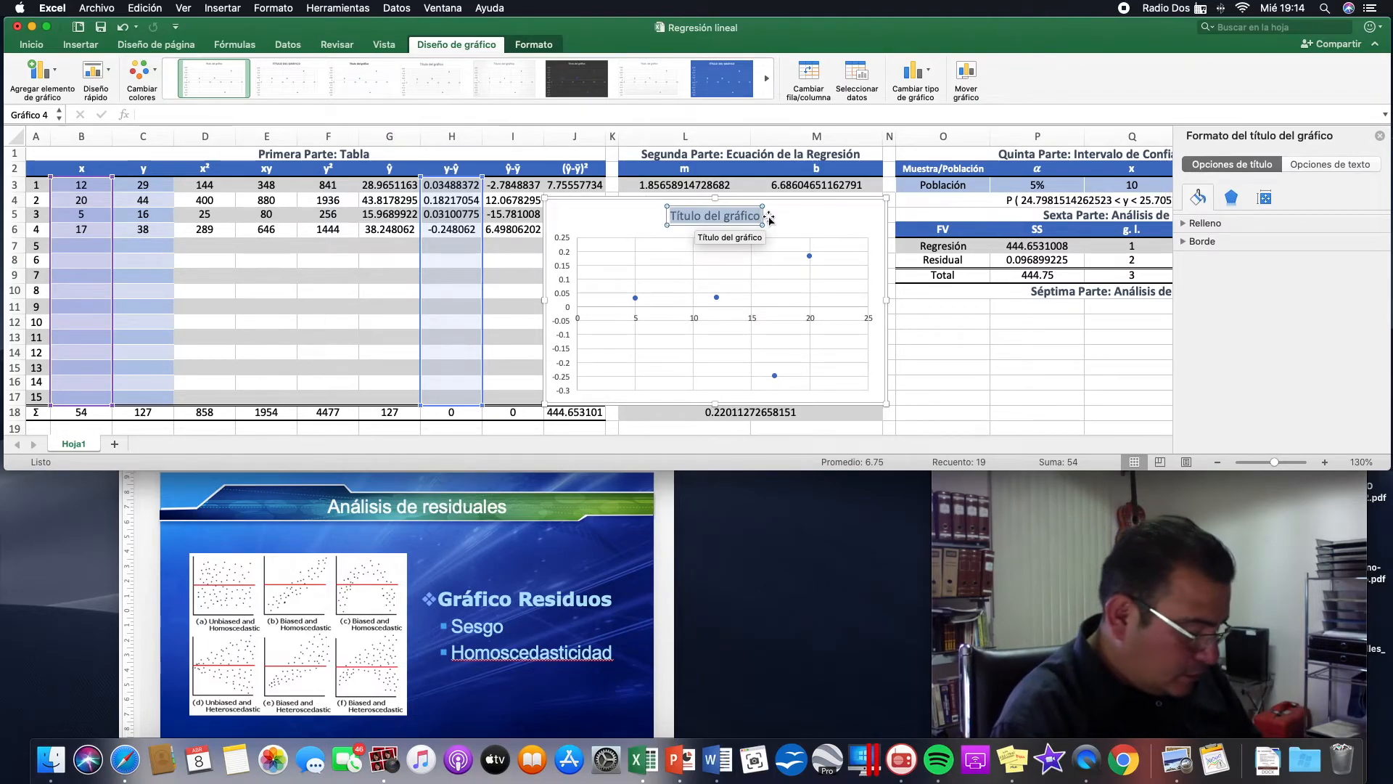
text(Gráfico)
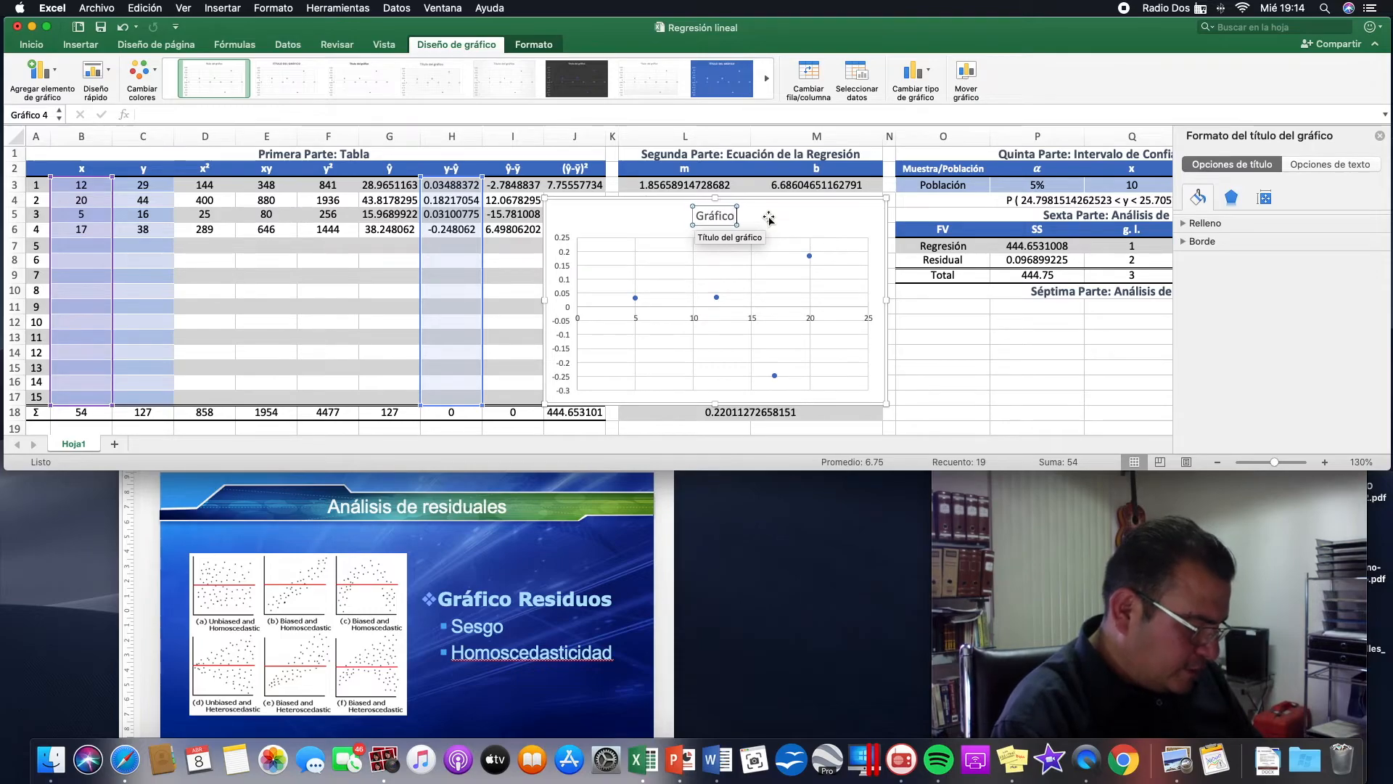
text( de Residuos)
scroll(798, 290, right, 5)
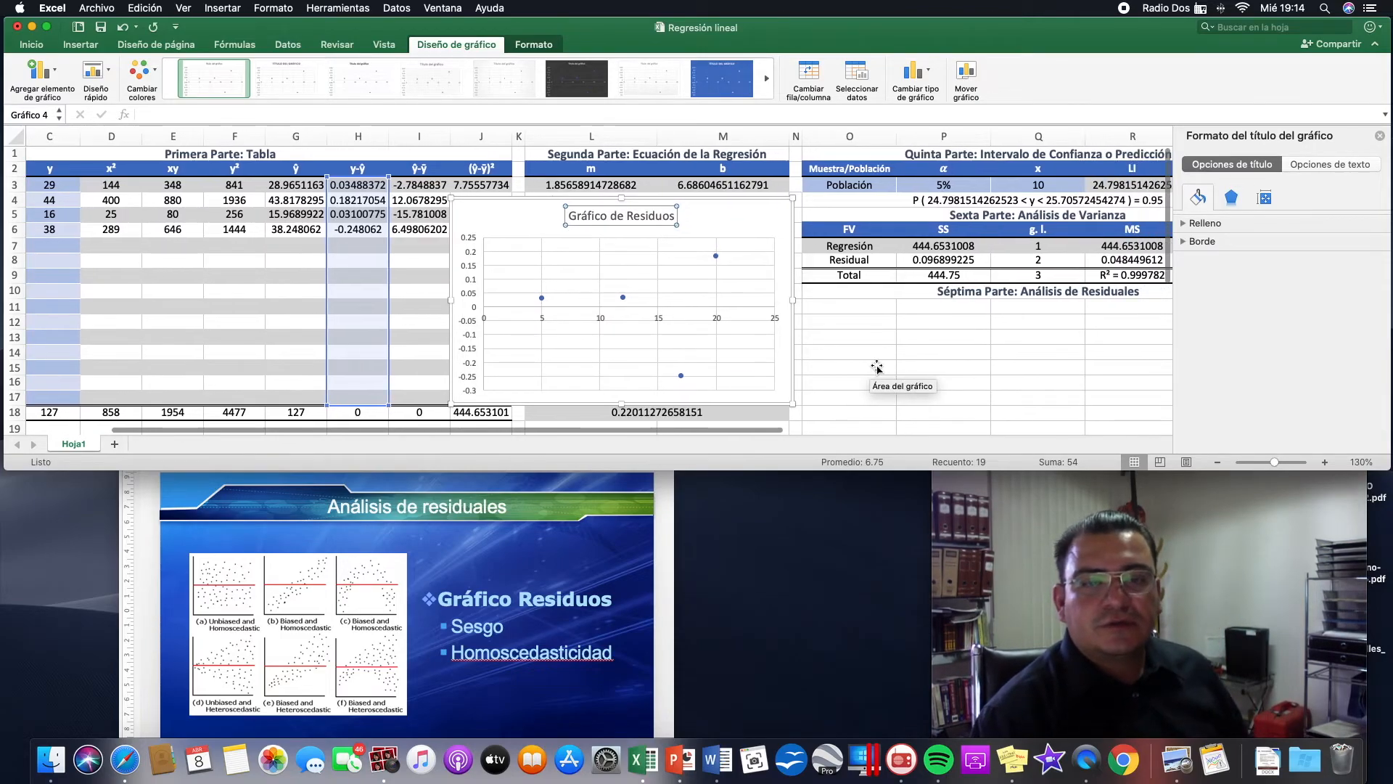
click(881, 364)
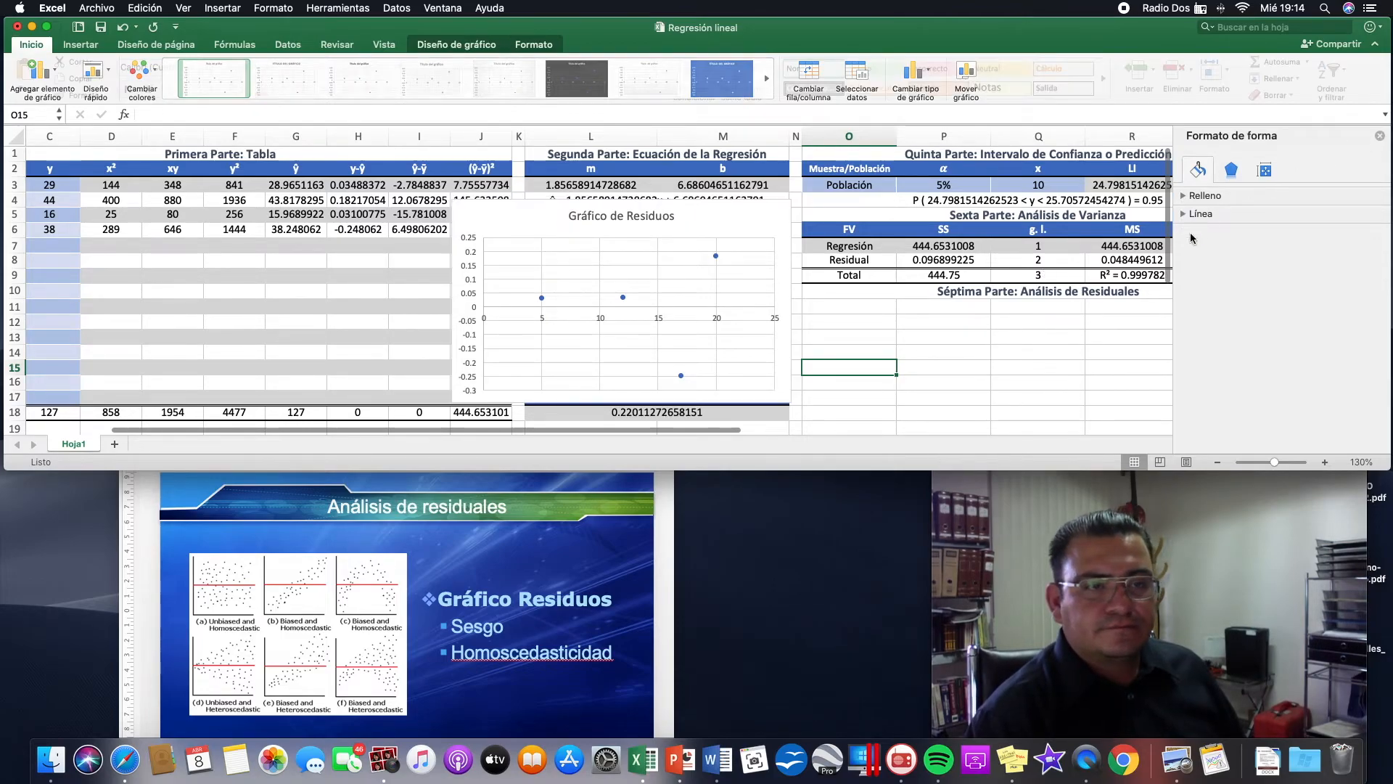
click(1379, 136)
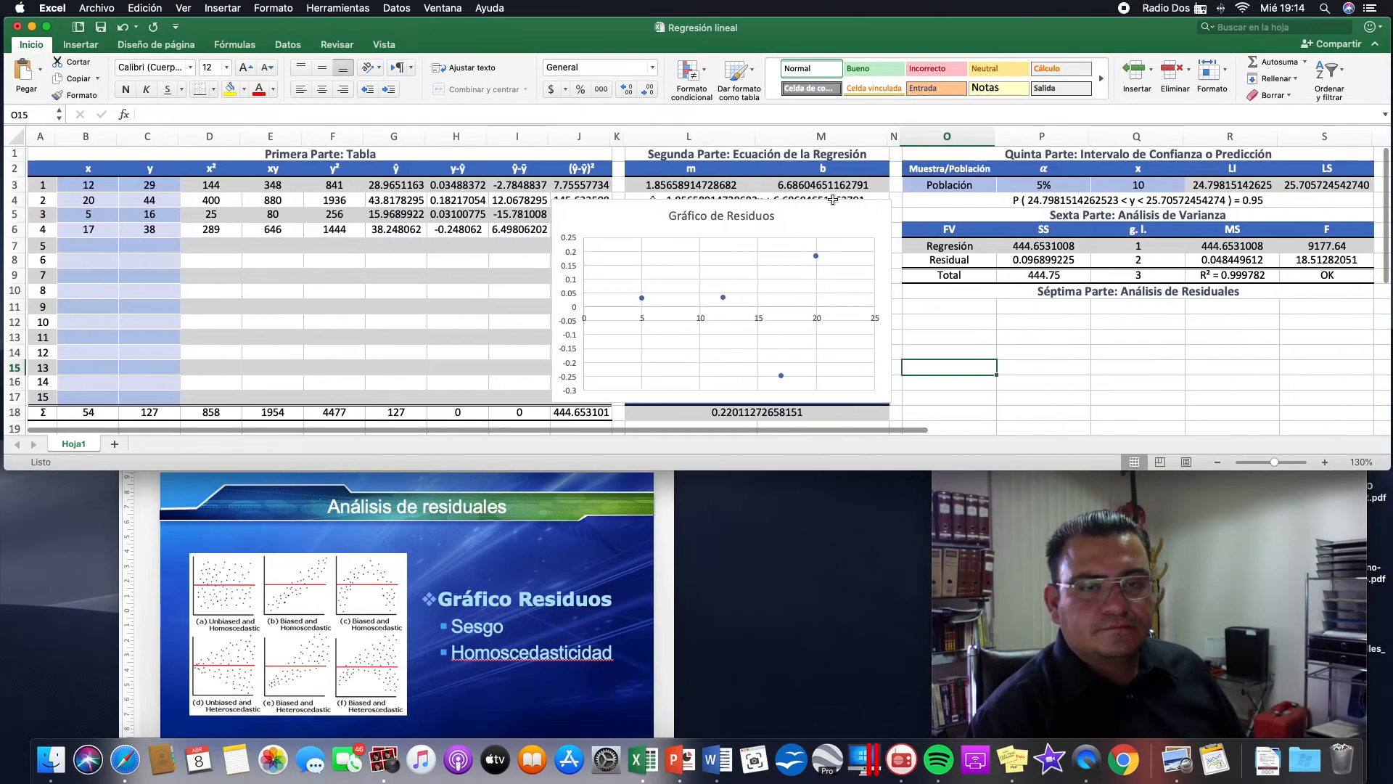
Move the Gráfico de Residuos chart beneath the Séptima Parte heading and shrink it to span about columns O and P.
drag(829, 234, 1157, 234)
drag(1242, 216, 1128, 299)
click(1199, 338)
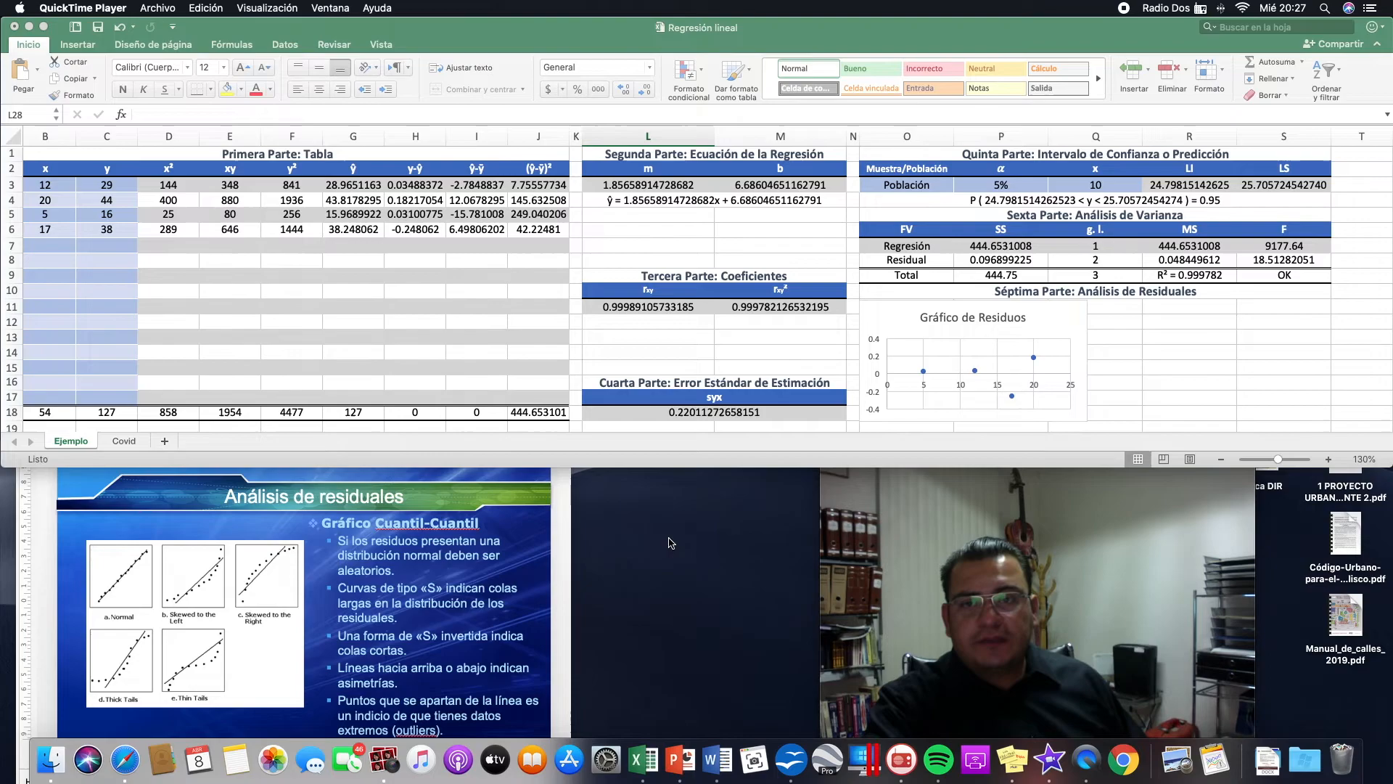
Insert a plain scatter chart (Dispersión) of the x and y data in B3:C17.
scroll(355, 262, left, 2)
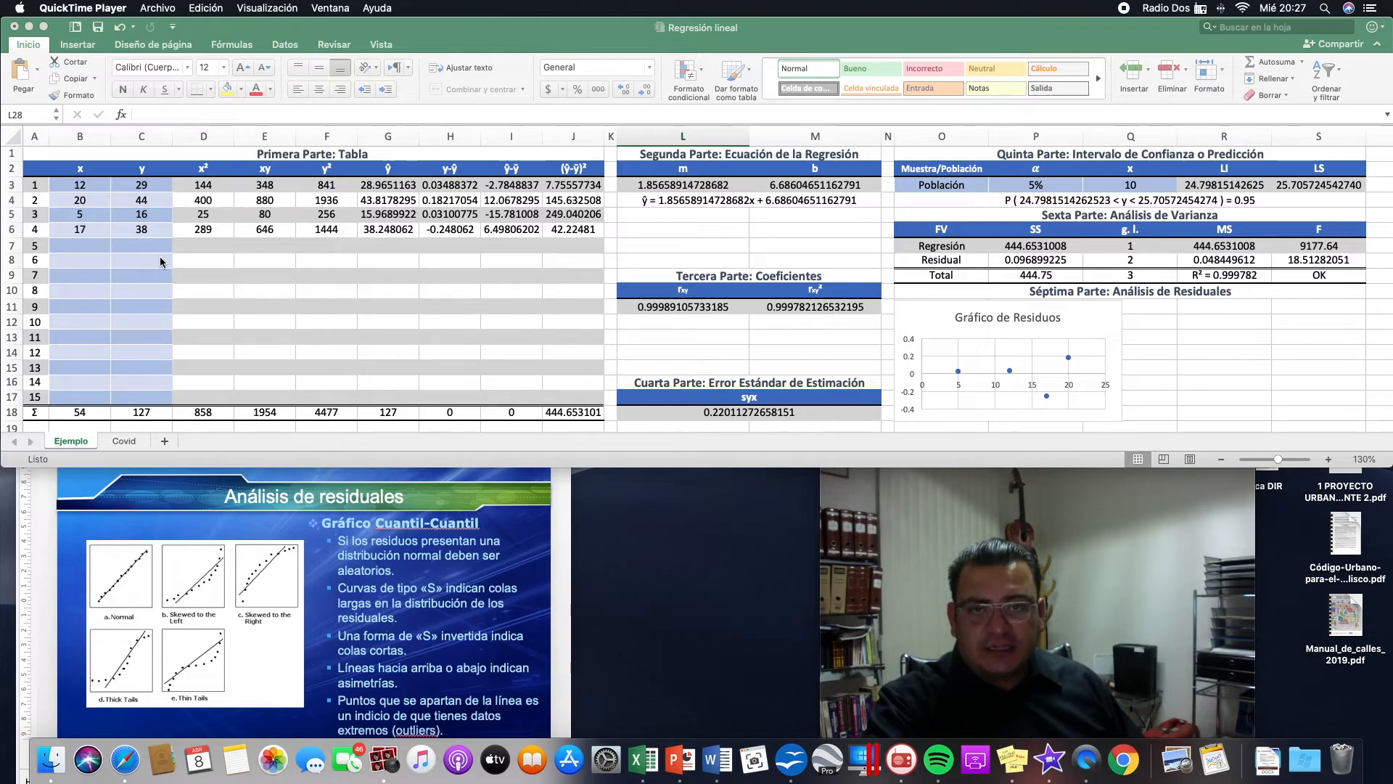
click(464, 327)
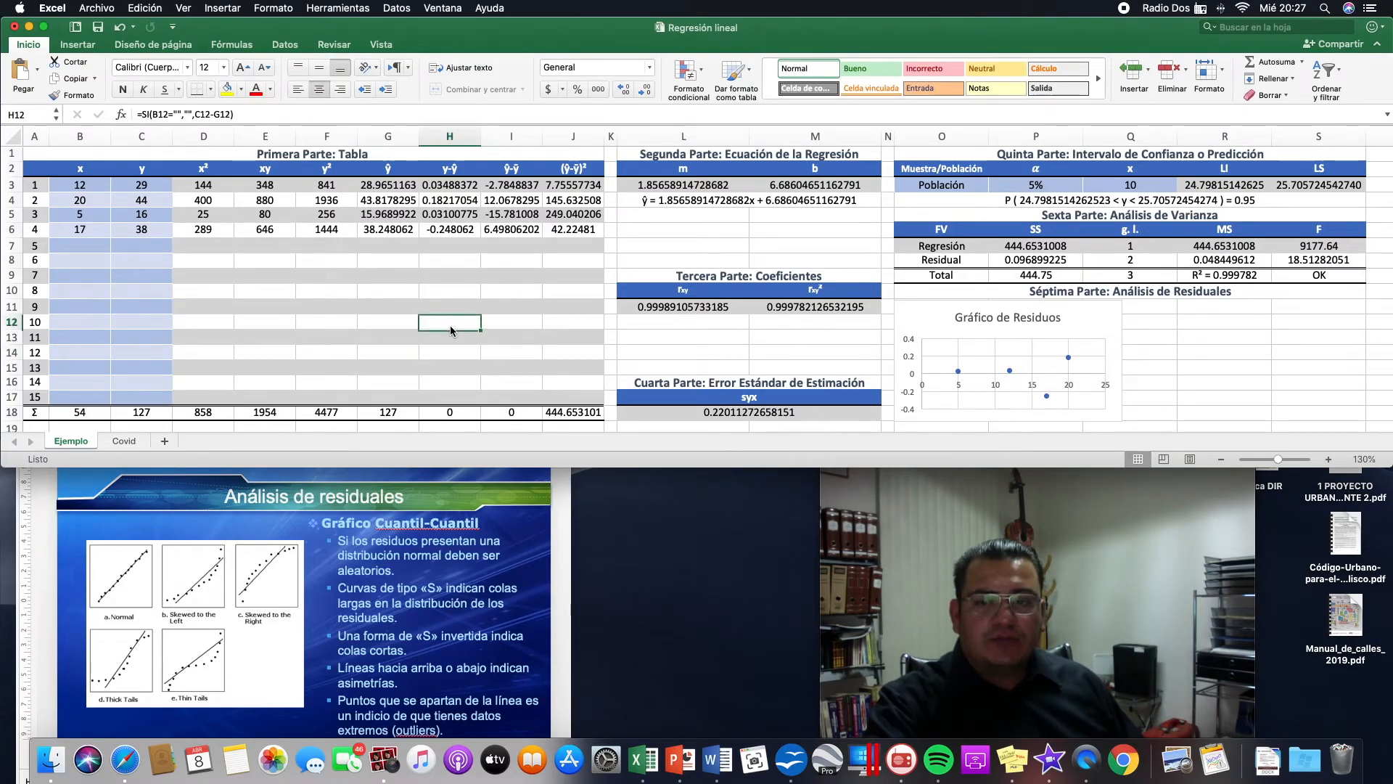
drag(80, 186, 91, 395)
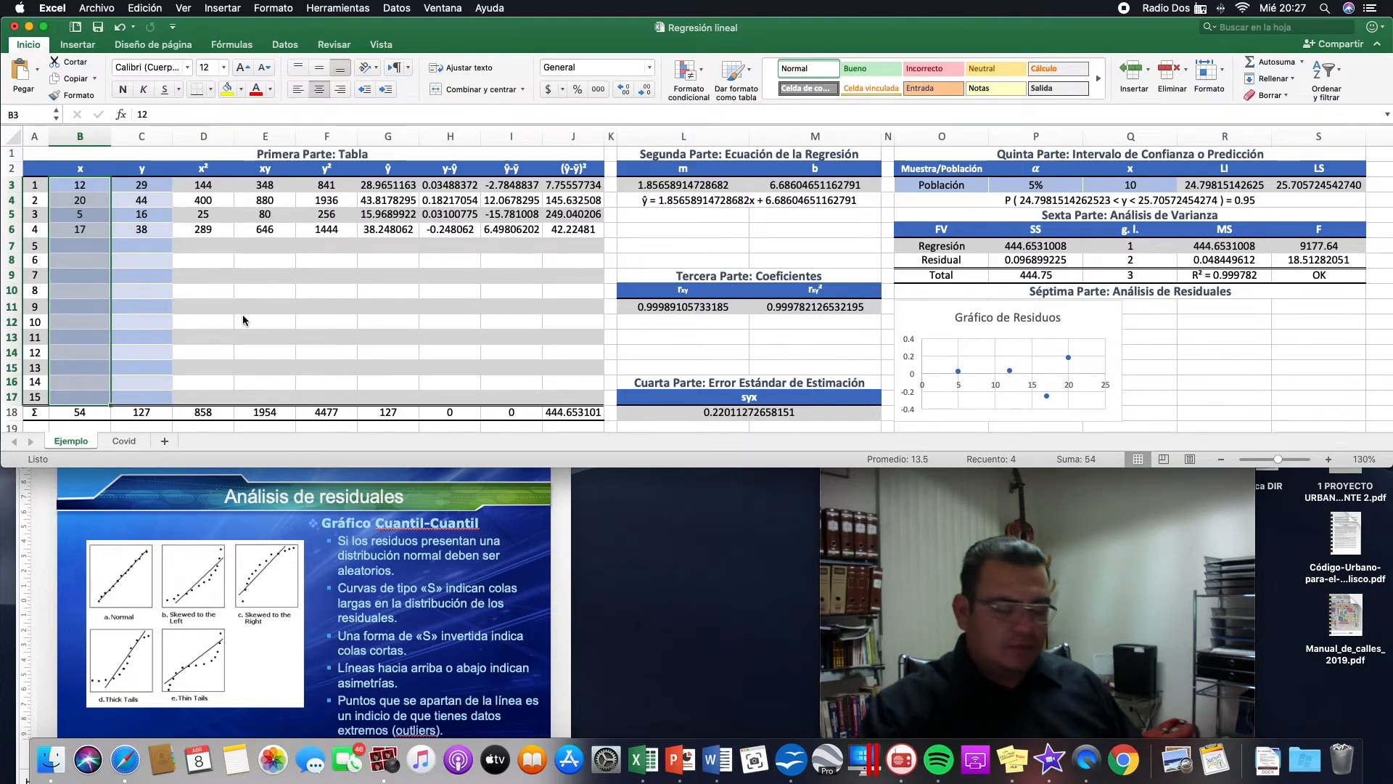
scroll(244, 317, right, 1)
drag(113, 188, 109, 398)
scroll(263, 320, left, 1)
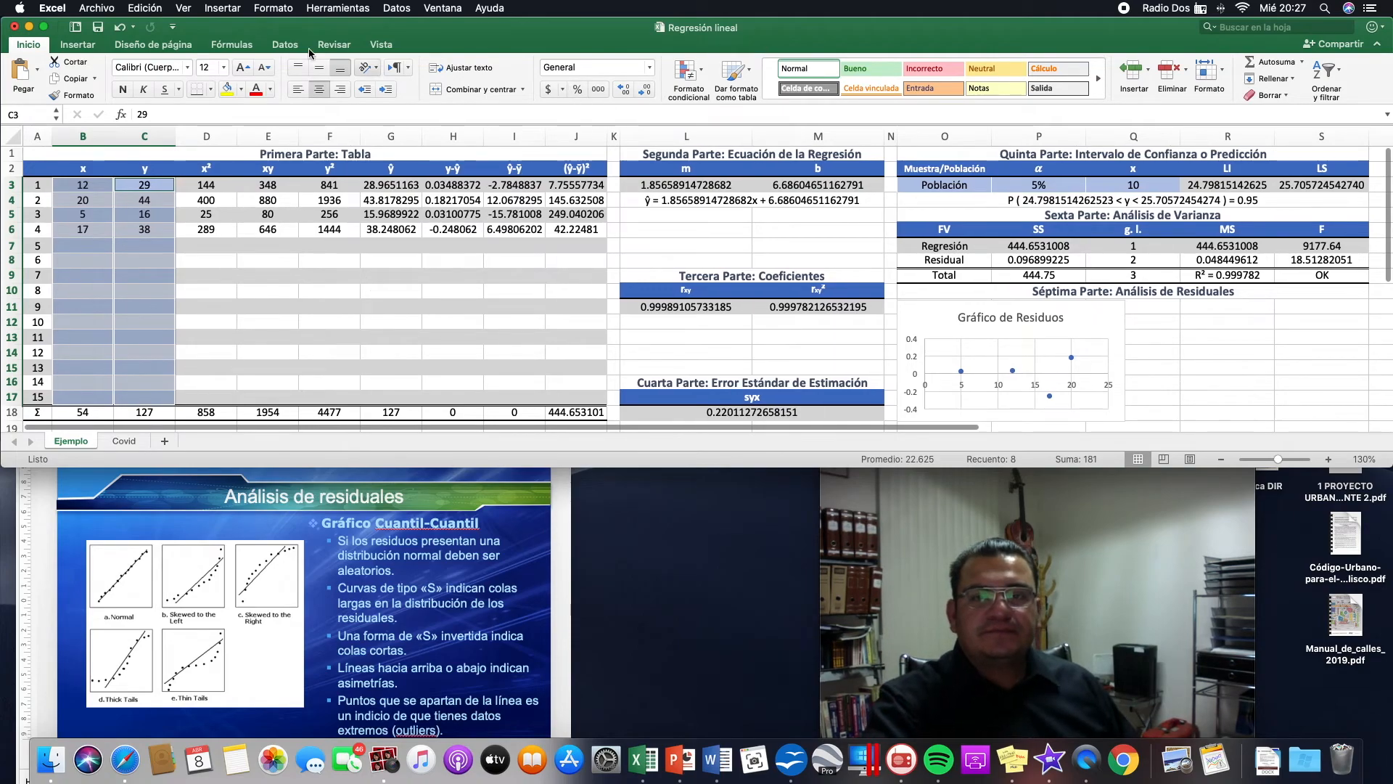
click(77, 44)
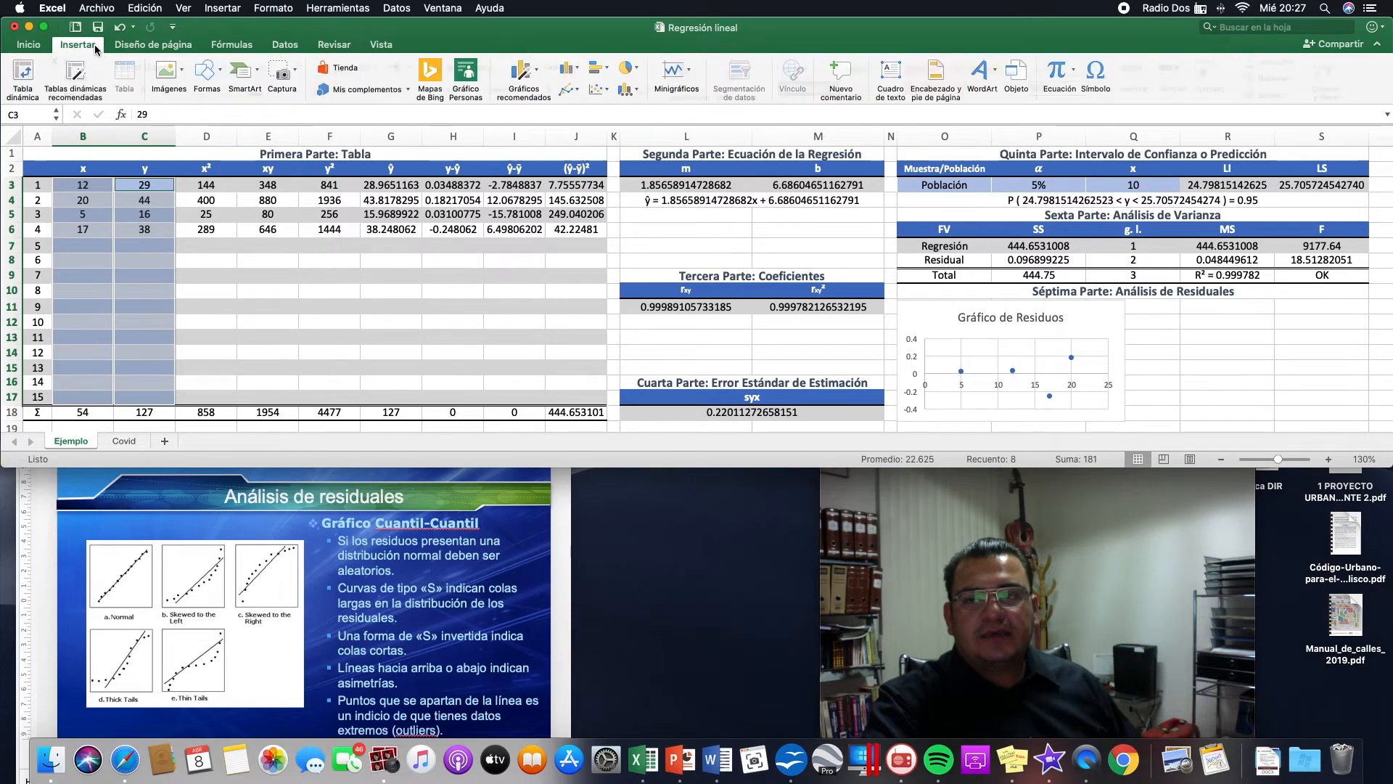
click(607, 90)
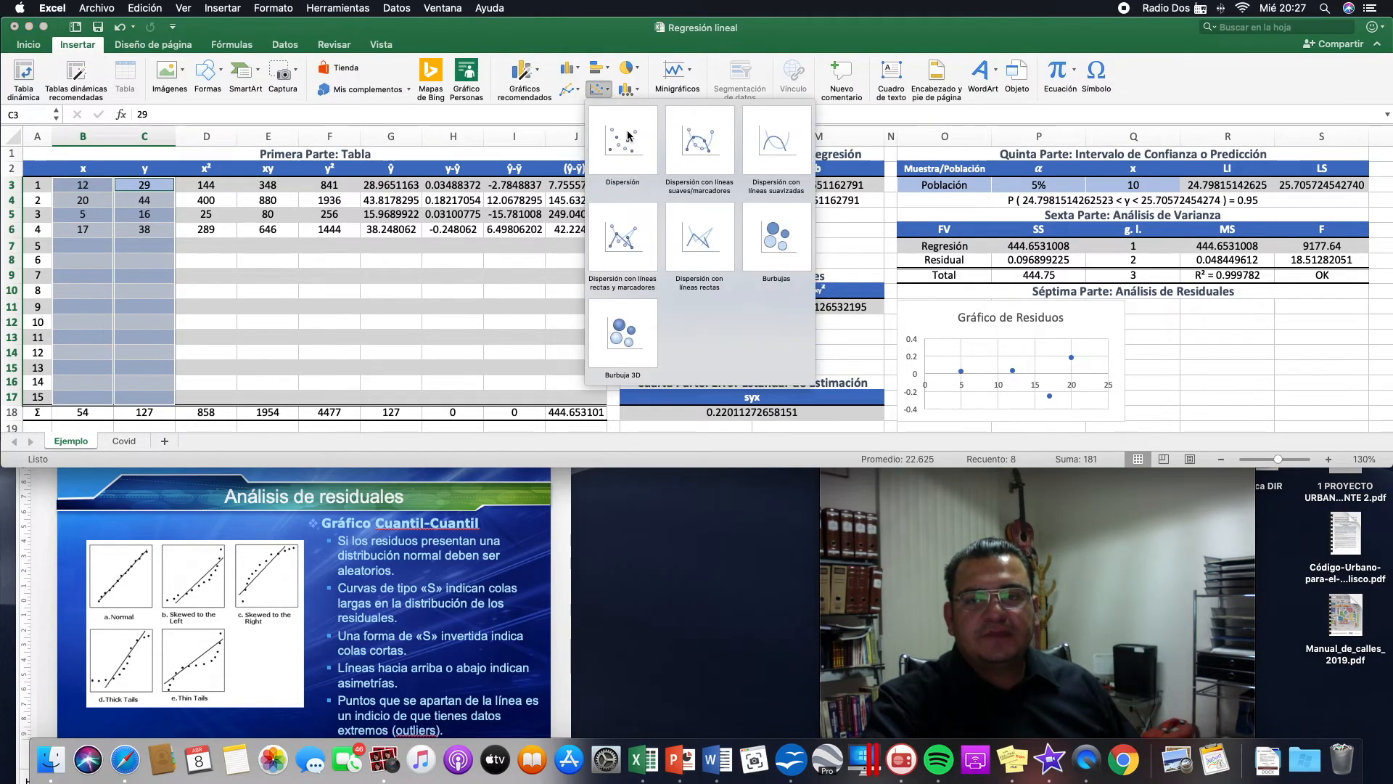
click(634, 158)
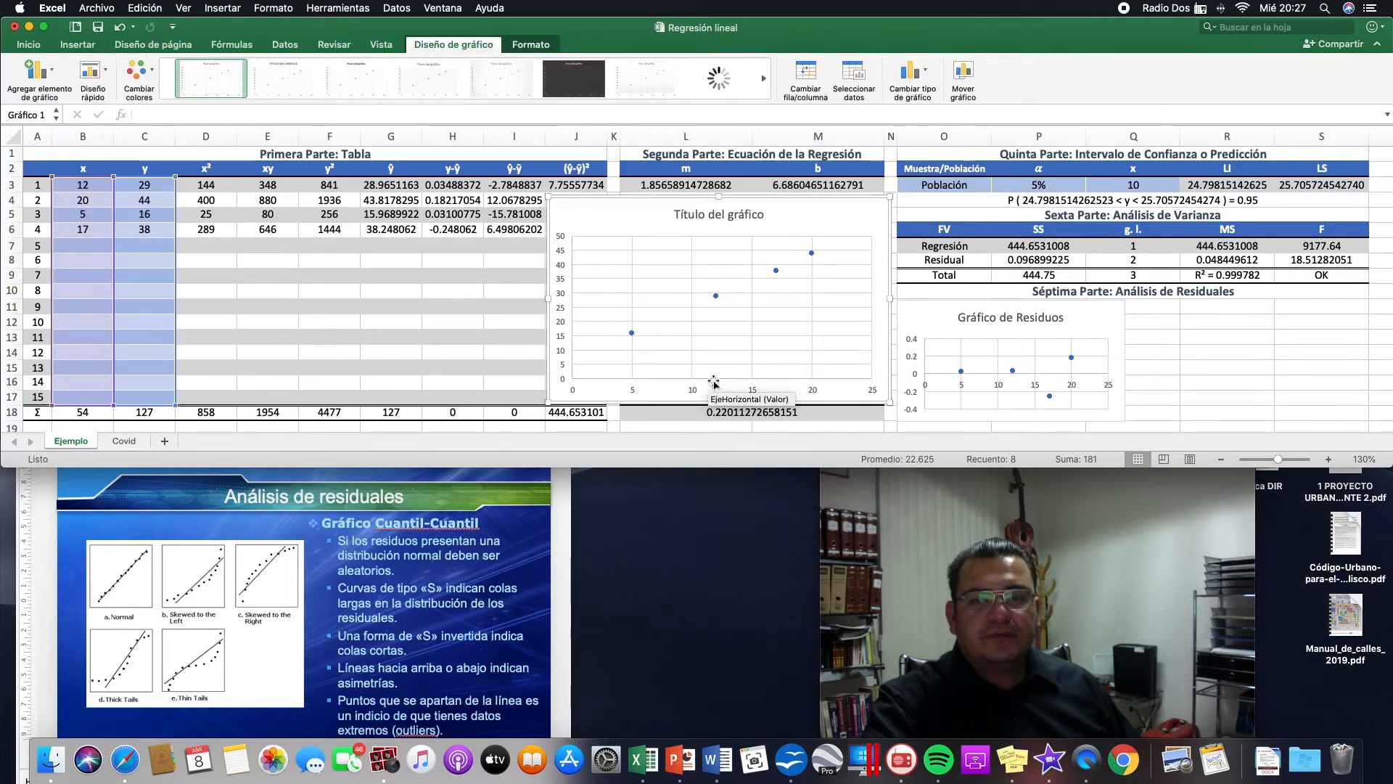
Title the new x-y scatter chart "Gráfico Cuantil - Cuantil".
click(719, 216)
double_click(735, 216)
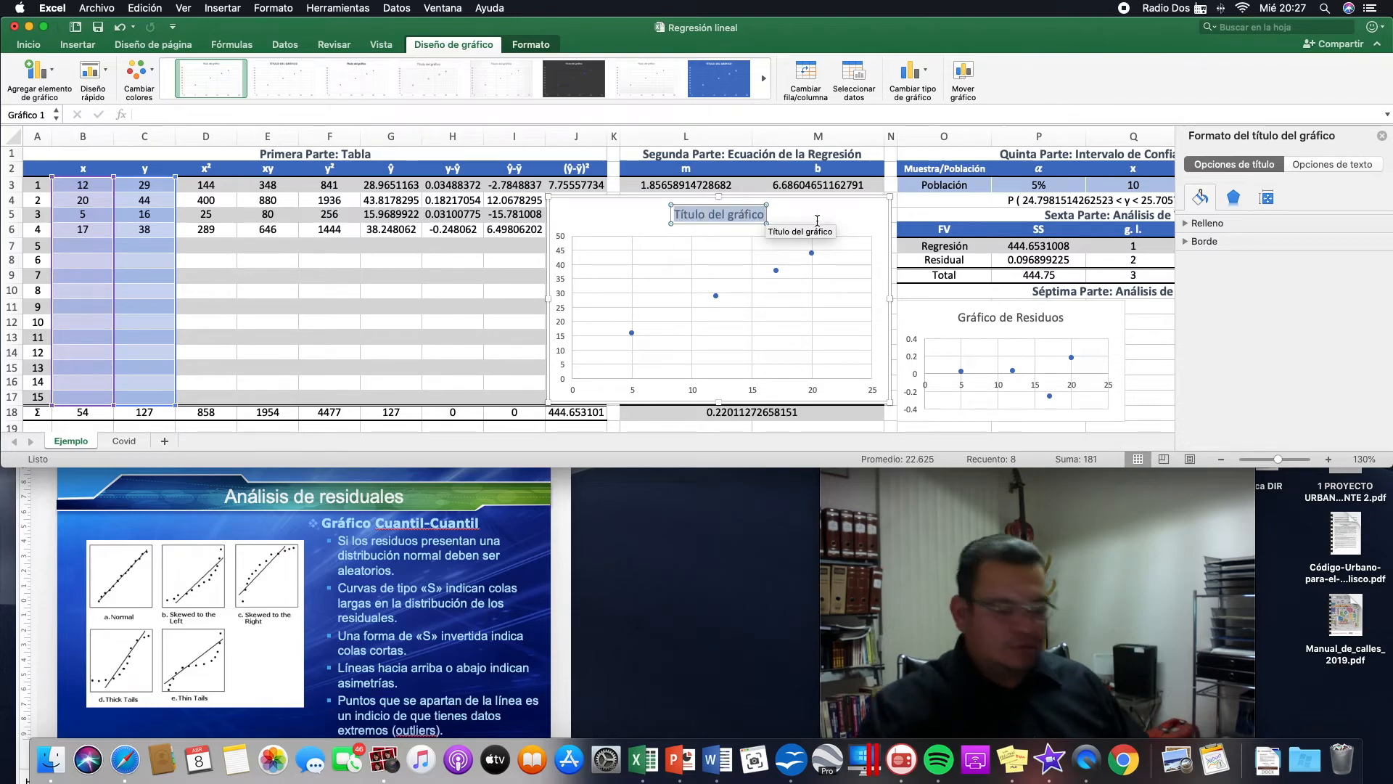
text(Gráfico Cuantil)
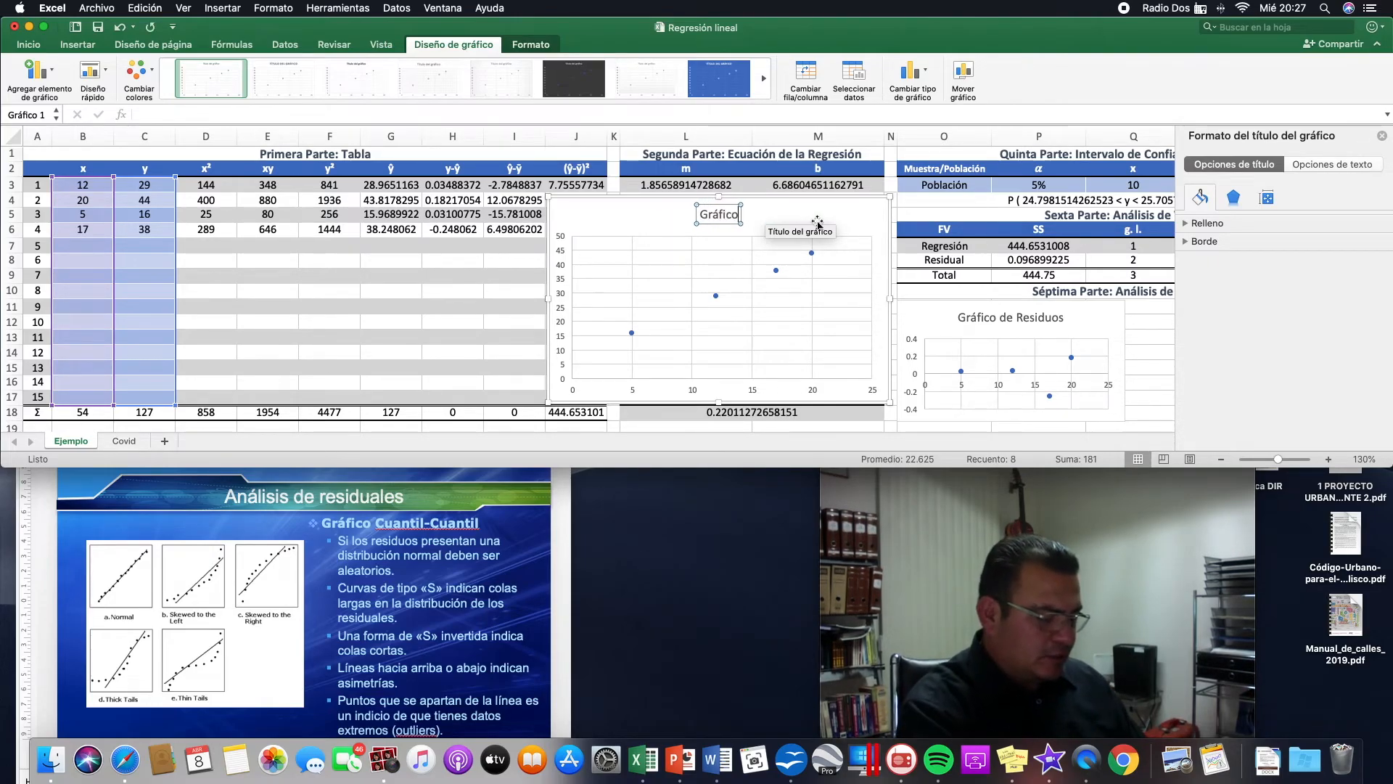
text( - Cu)
text(l)
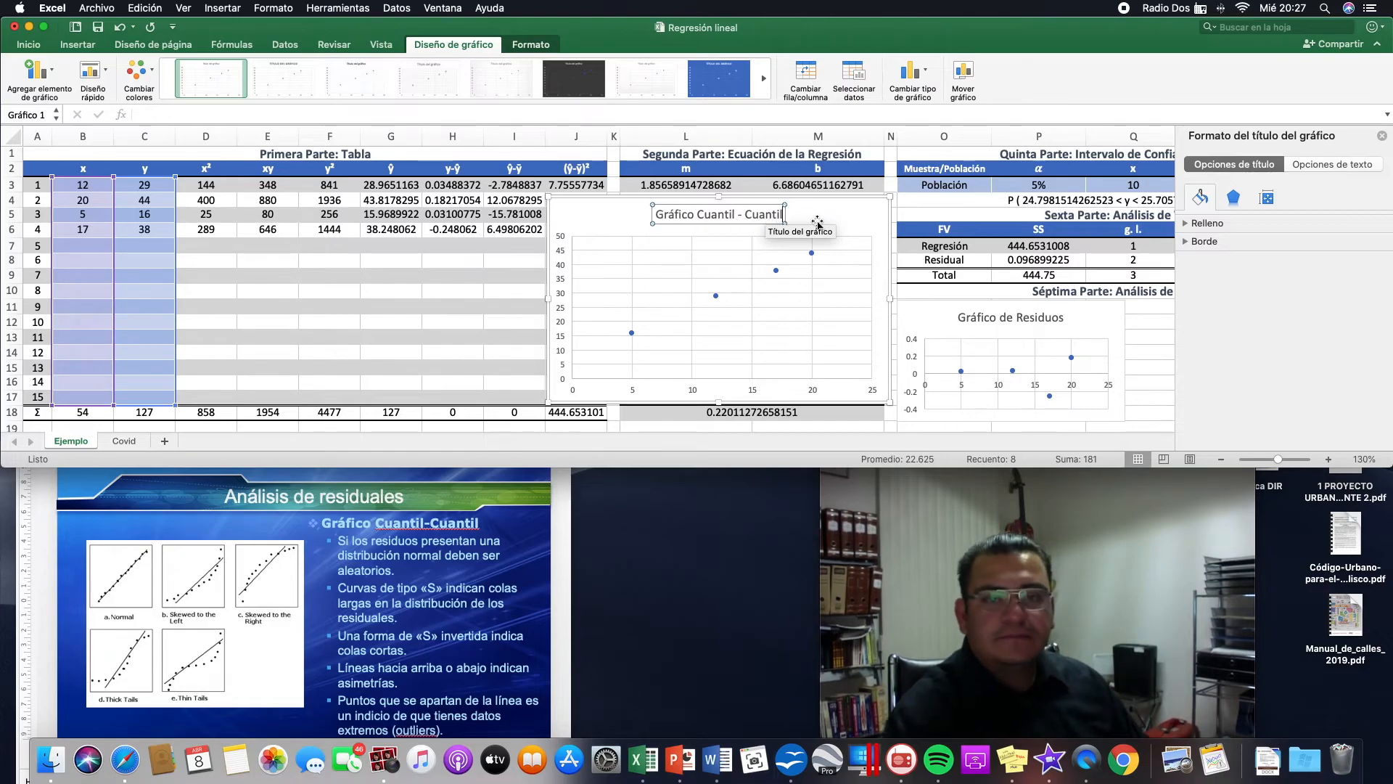
click(834, 216)
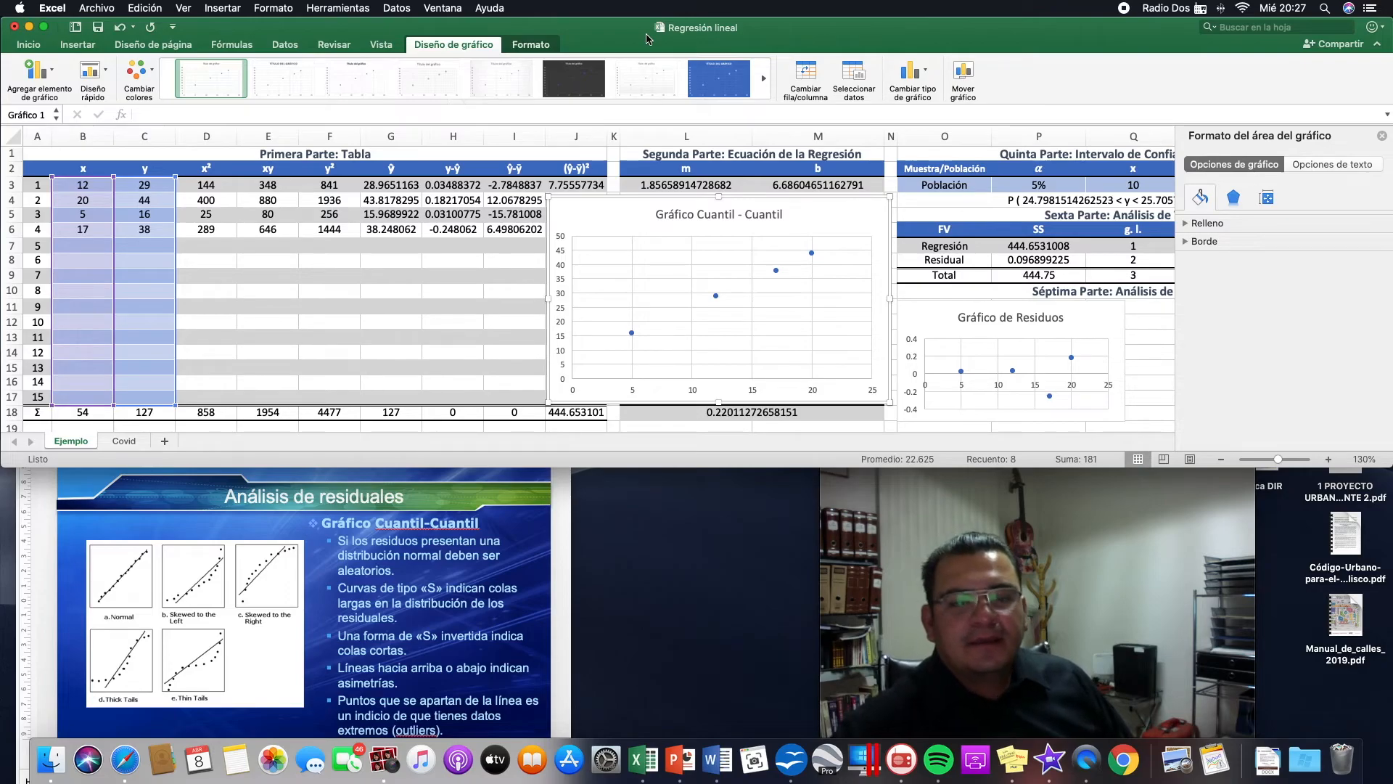
Add a linear trendline to the Gráfico Cuantil - Cuantil chart.
click(52, 78)
mouse_move(141, 254)
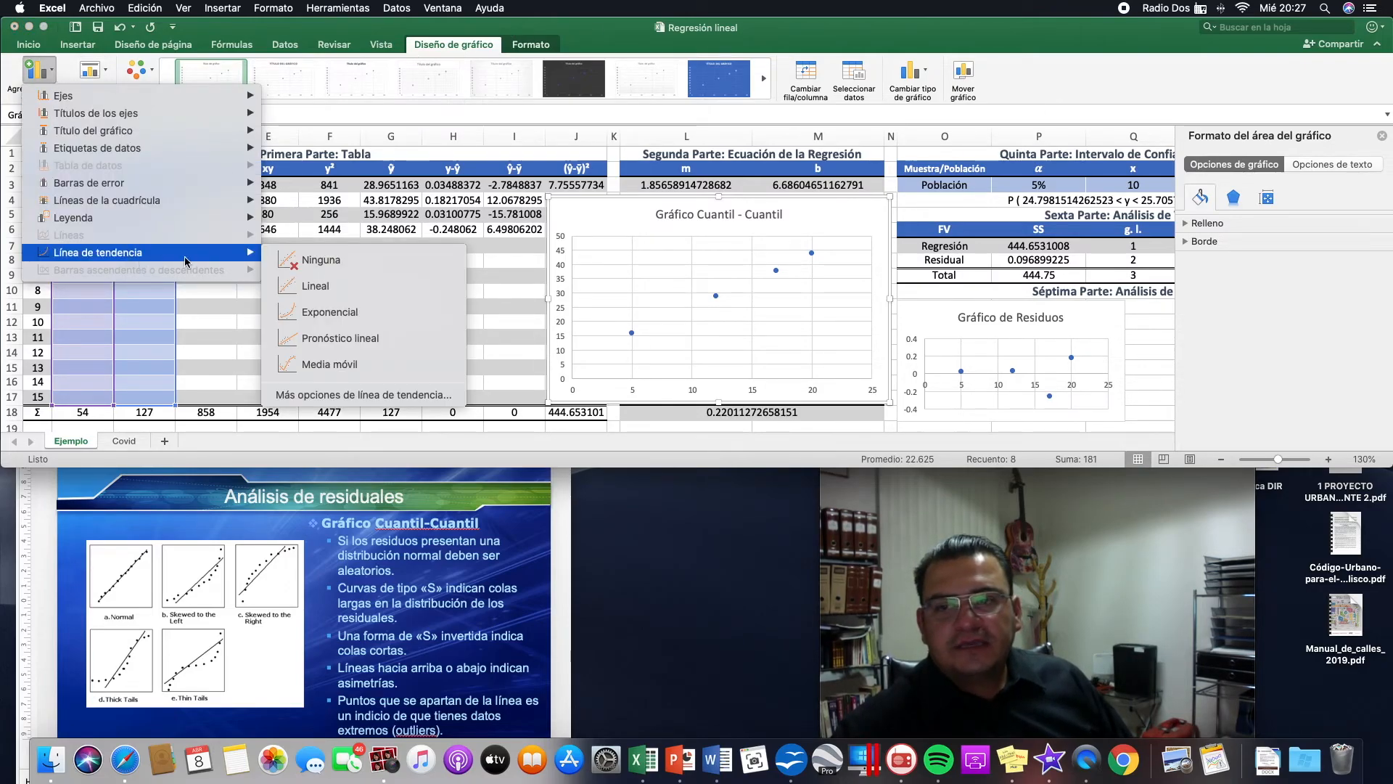
click(365, 288)
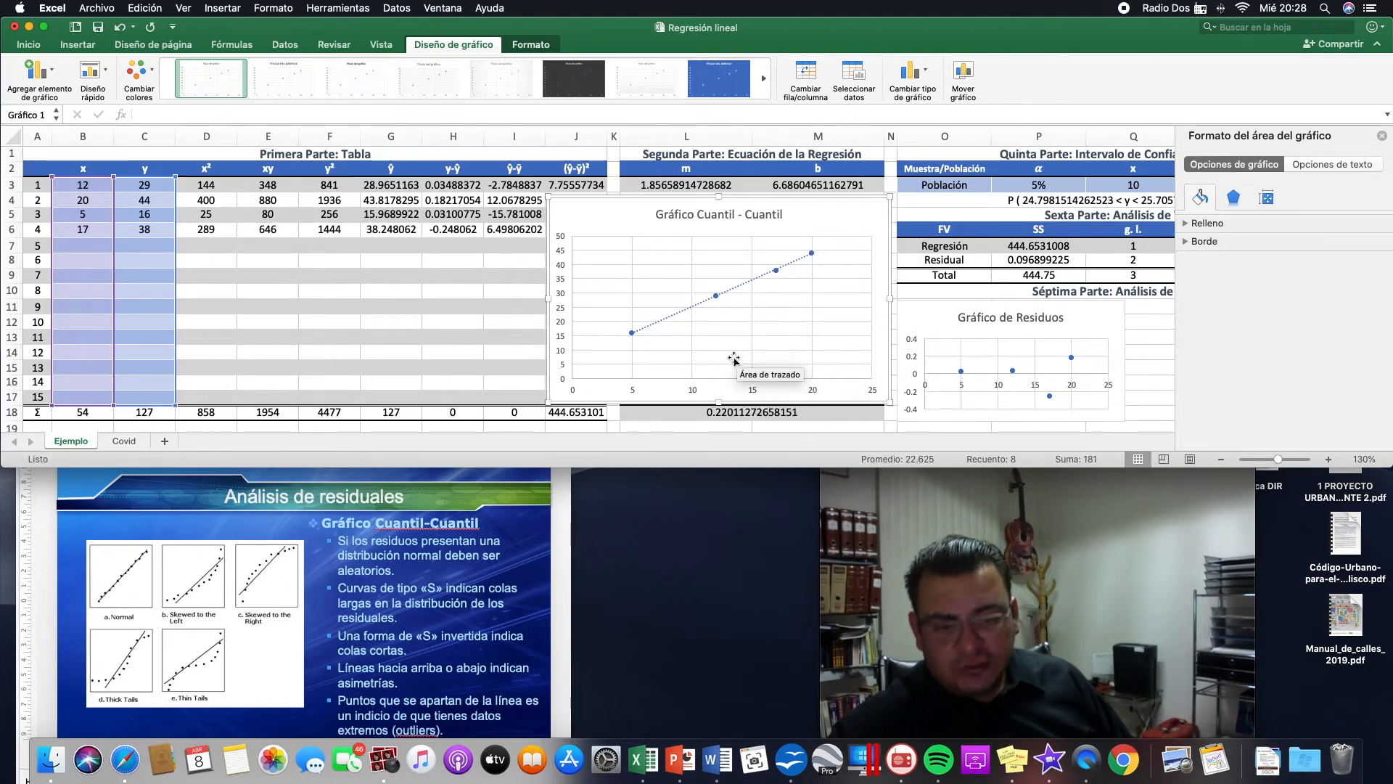
mouse_move(814, 254)
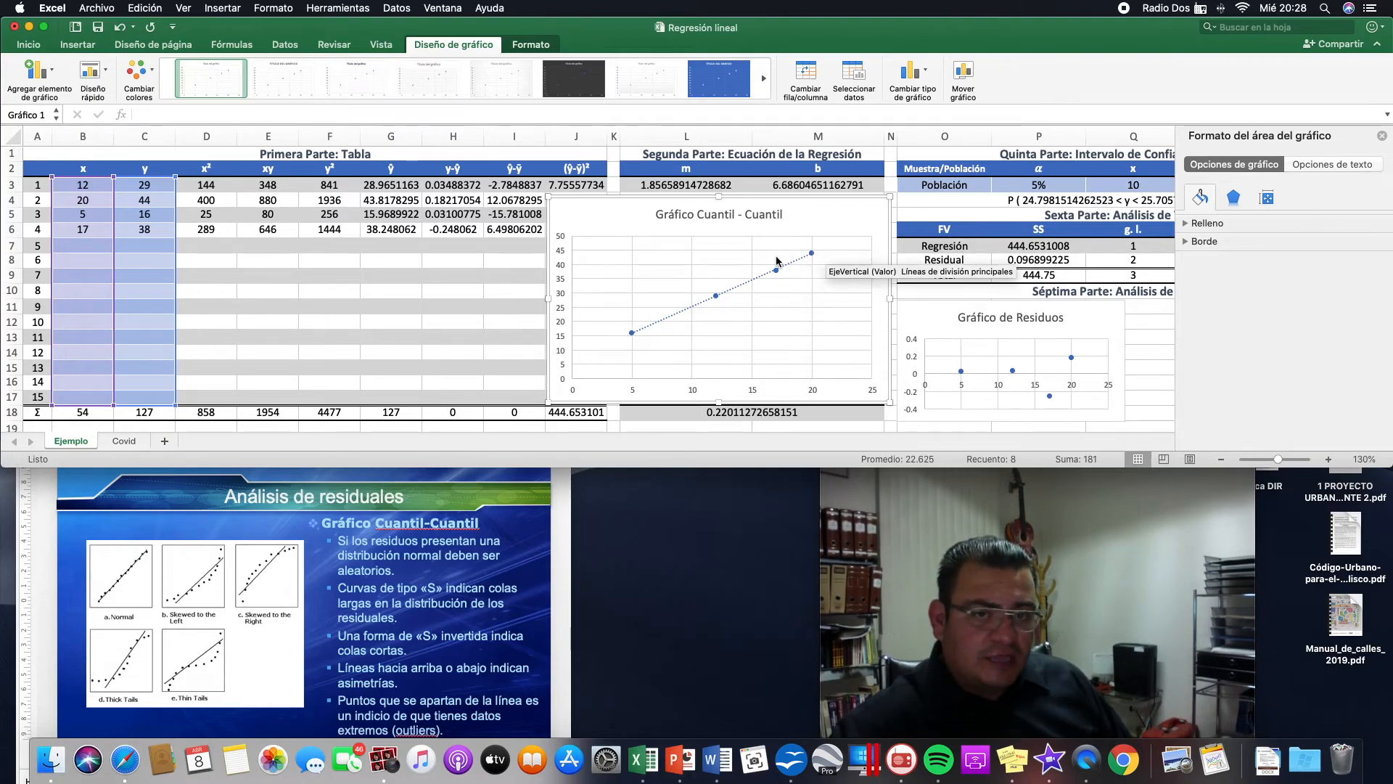
scroll(737, 234, right, 1)
scroll(720, 268, left, 1)
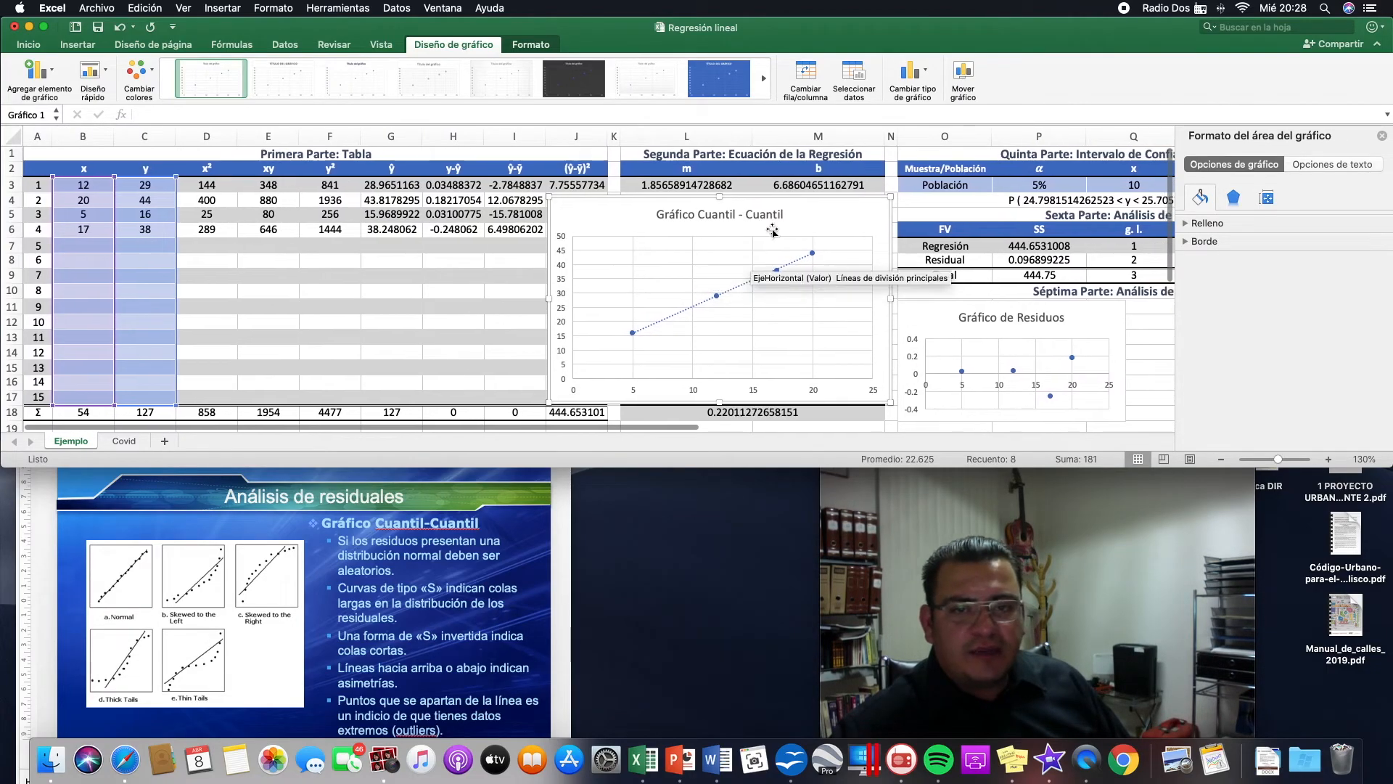
scroll(841, 305, right, 1)
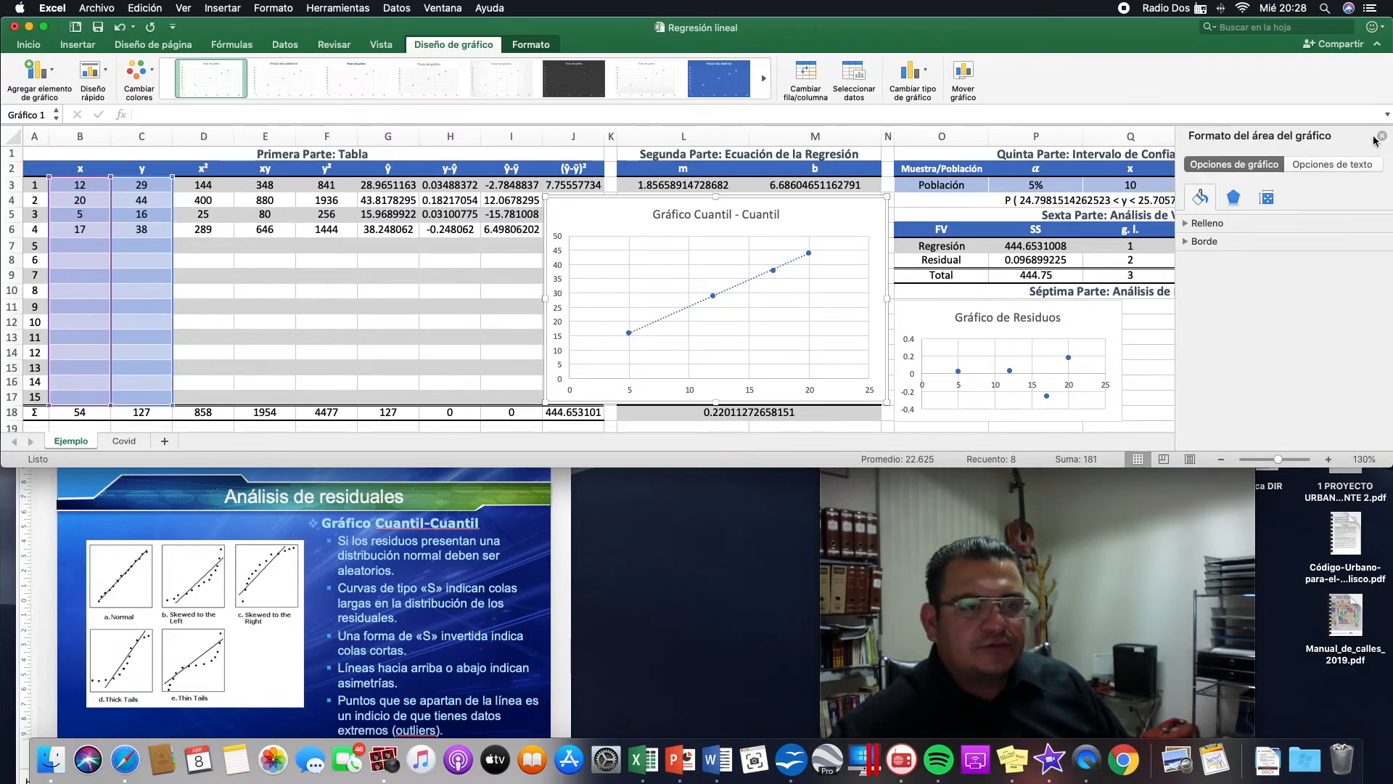
Display the R-squared value for the linear trendline and move the Gráfico Cuantil - Cuantil chart over the Primera Parte table.
click(792, 266)
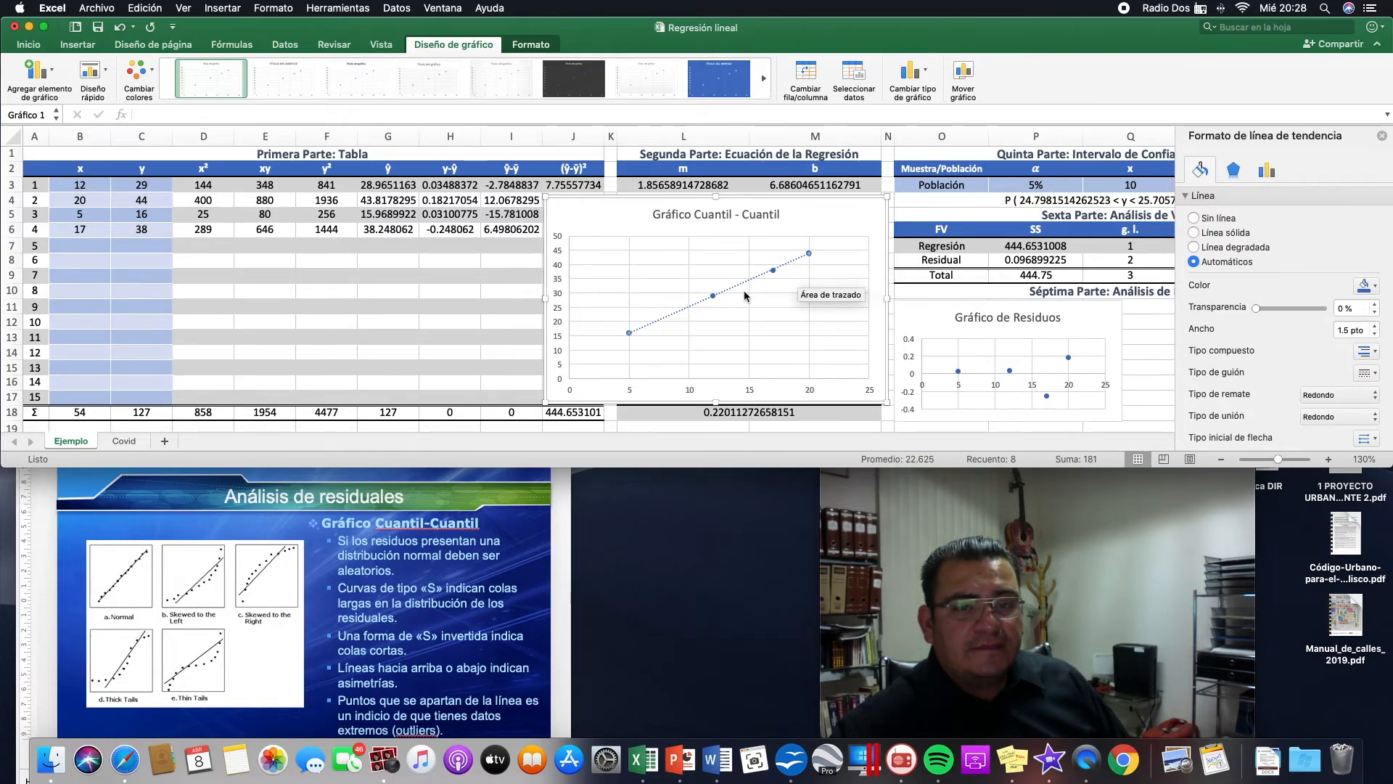
scroll(1303, 306, down, 2)
scroll(1303, 307, up, 2)
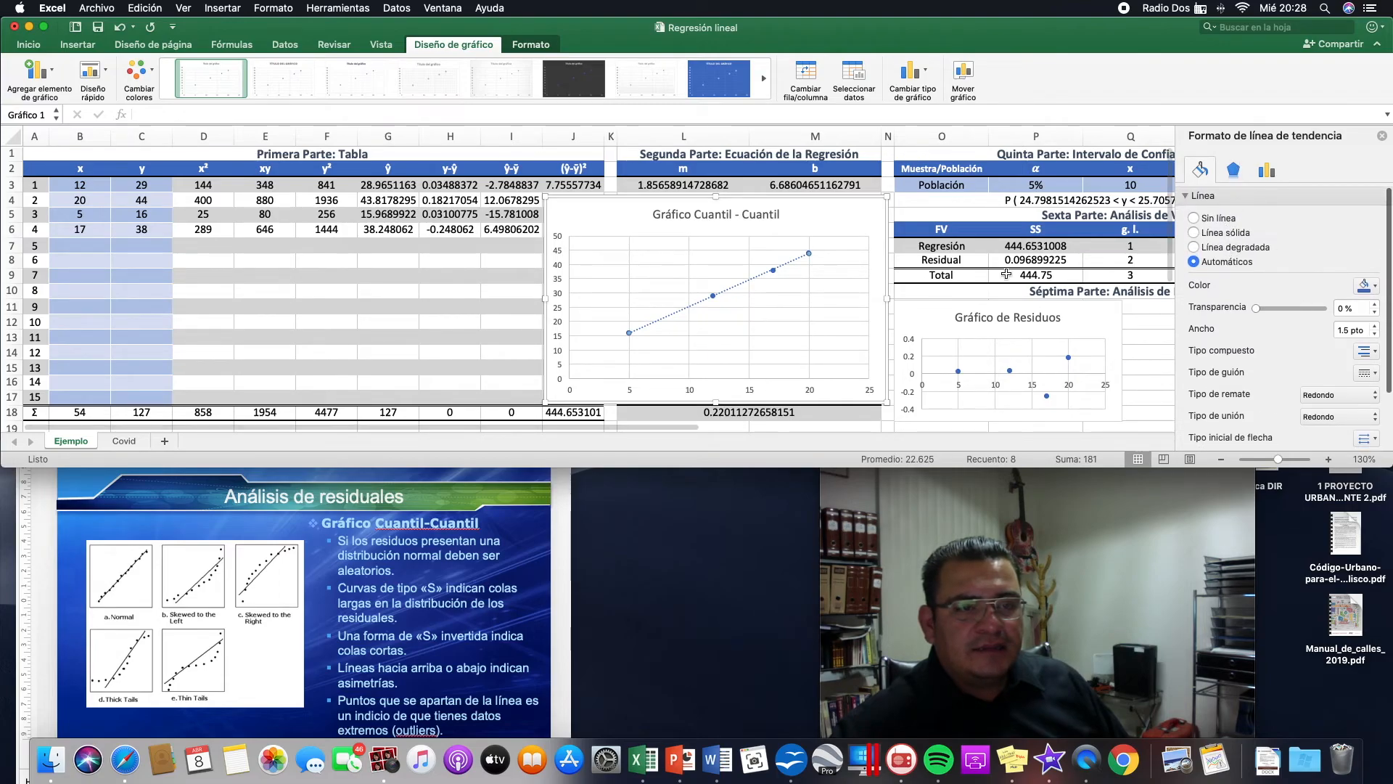
right_click(787, 267)
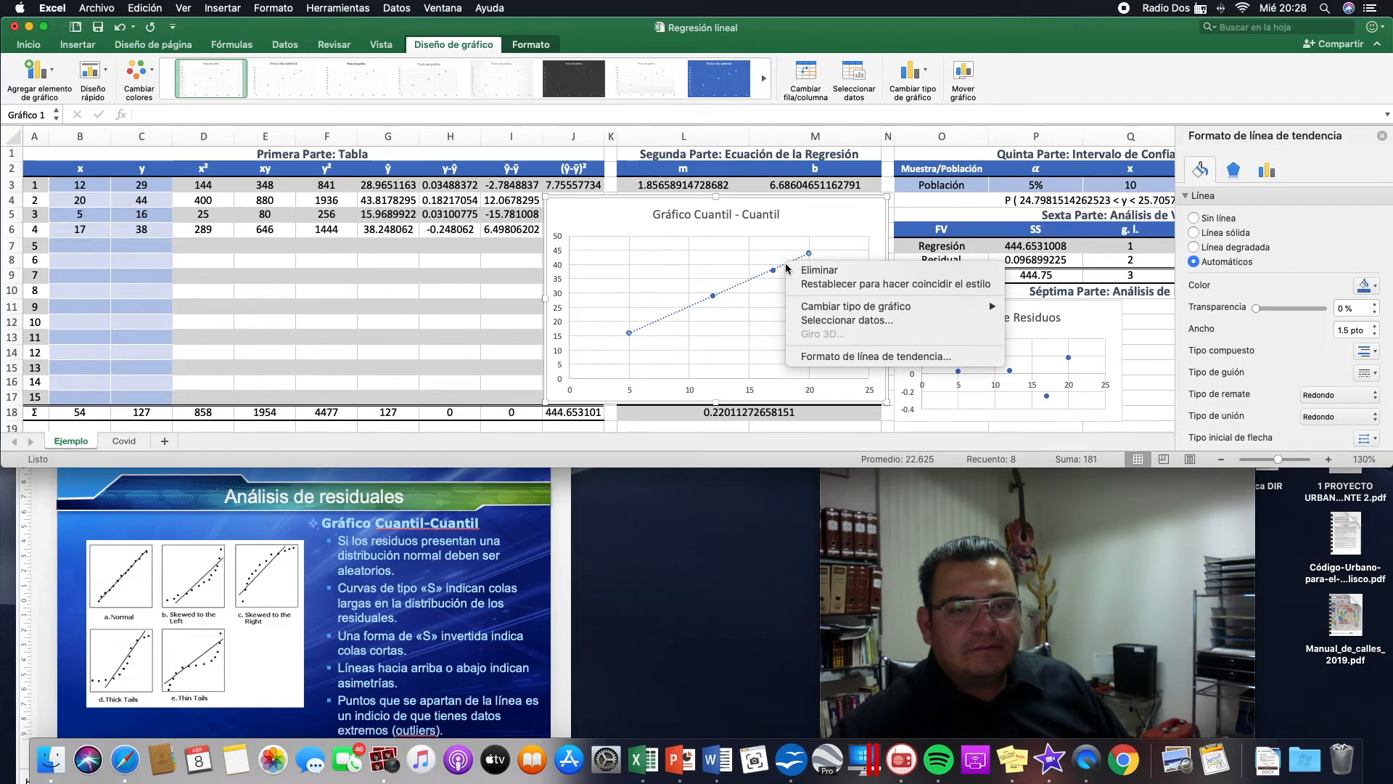
click(782, 267)
scroll(1327, 298, down, 4)
scroll(1326, 298, up, 4)
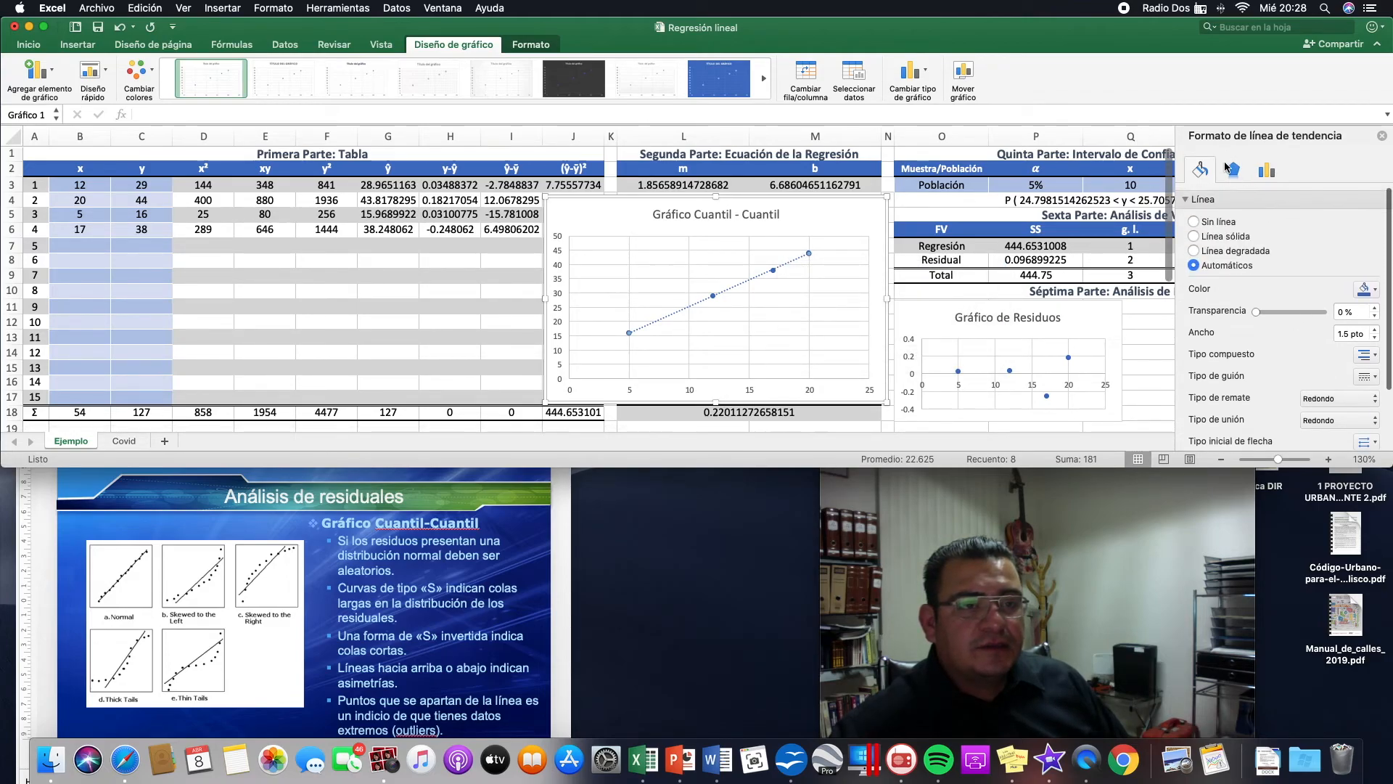
click(1267, 171)
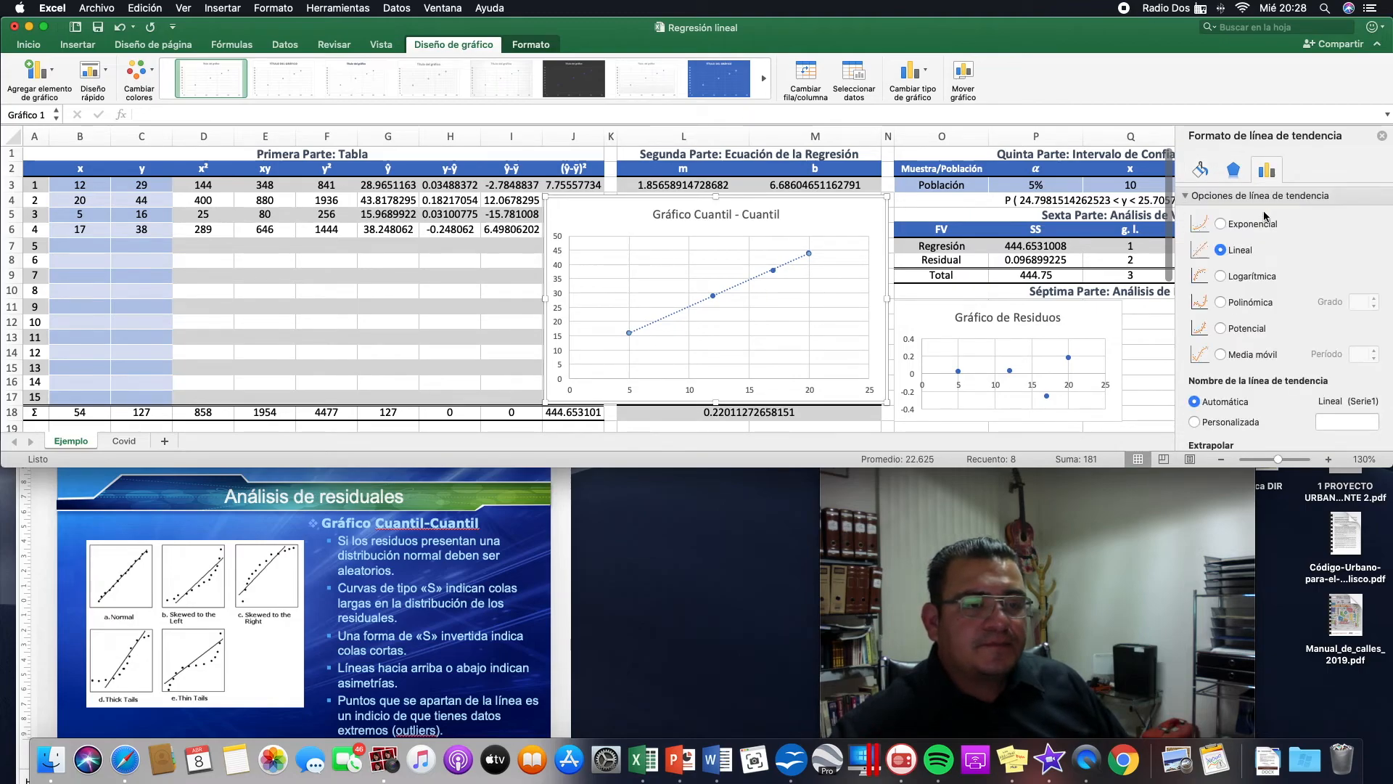
scroll(1263, 305, down, 3)
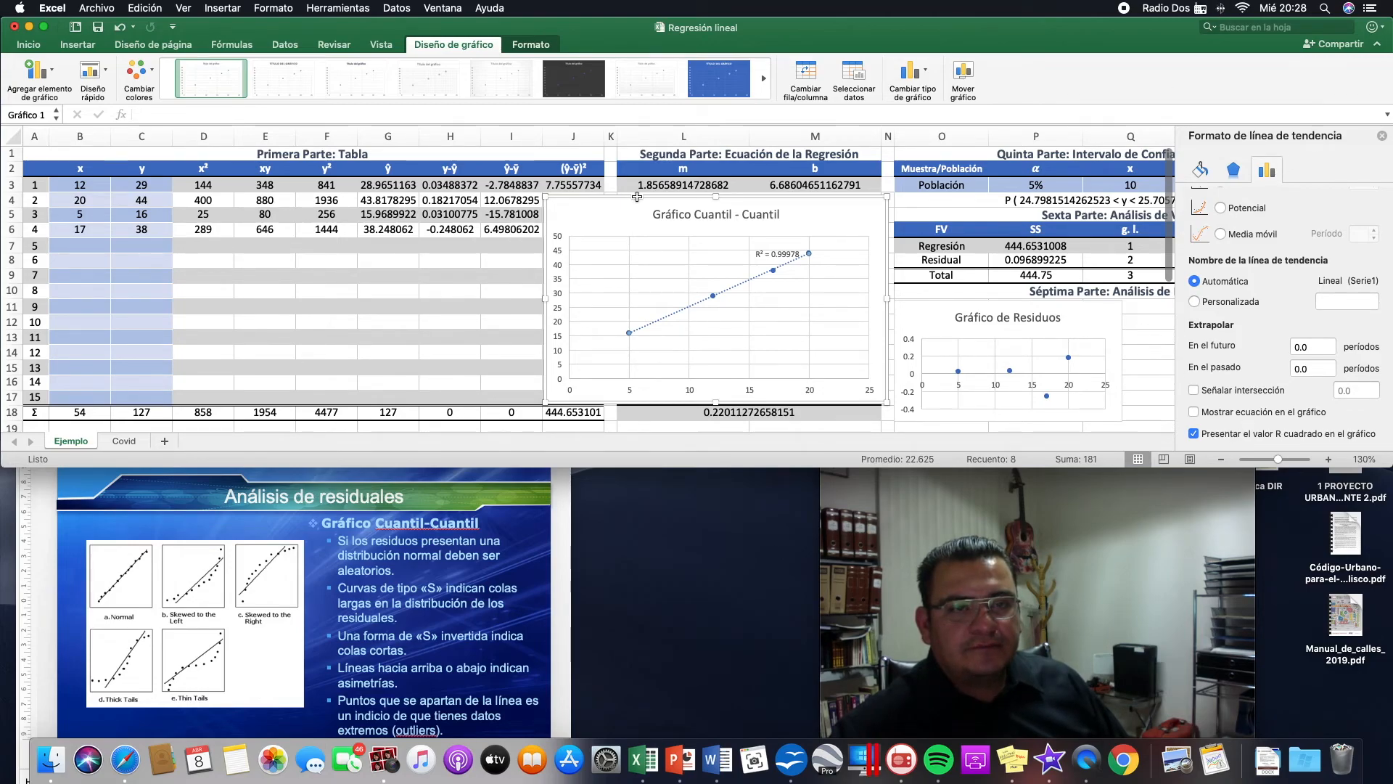
drag(809, 212, 568, 210)
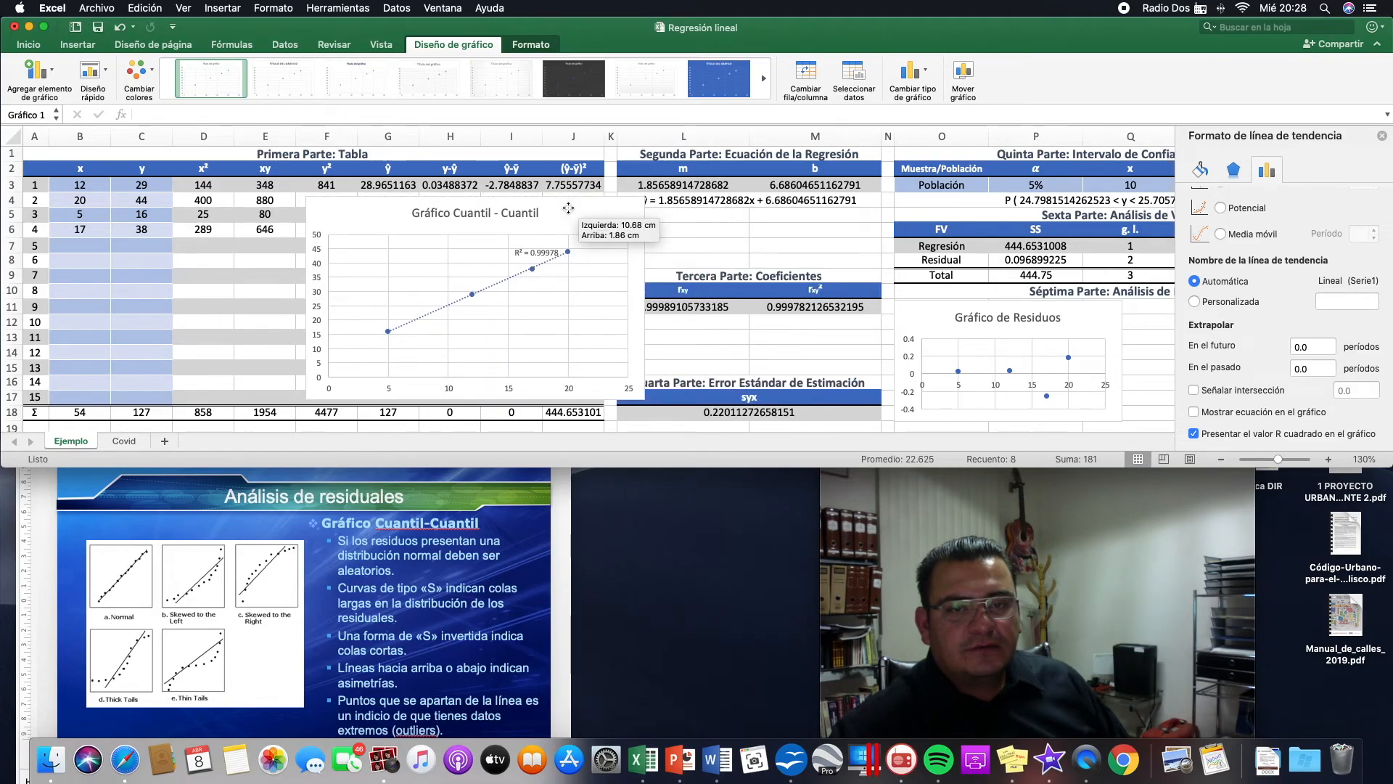
Display the trendline equation on the Gráfico Cuantil - Cuantil chart and hide it again.
click(501, 283)
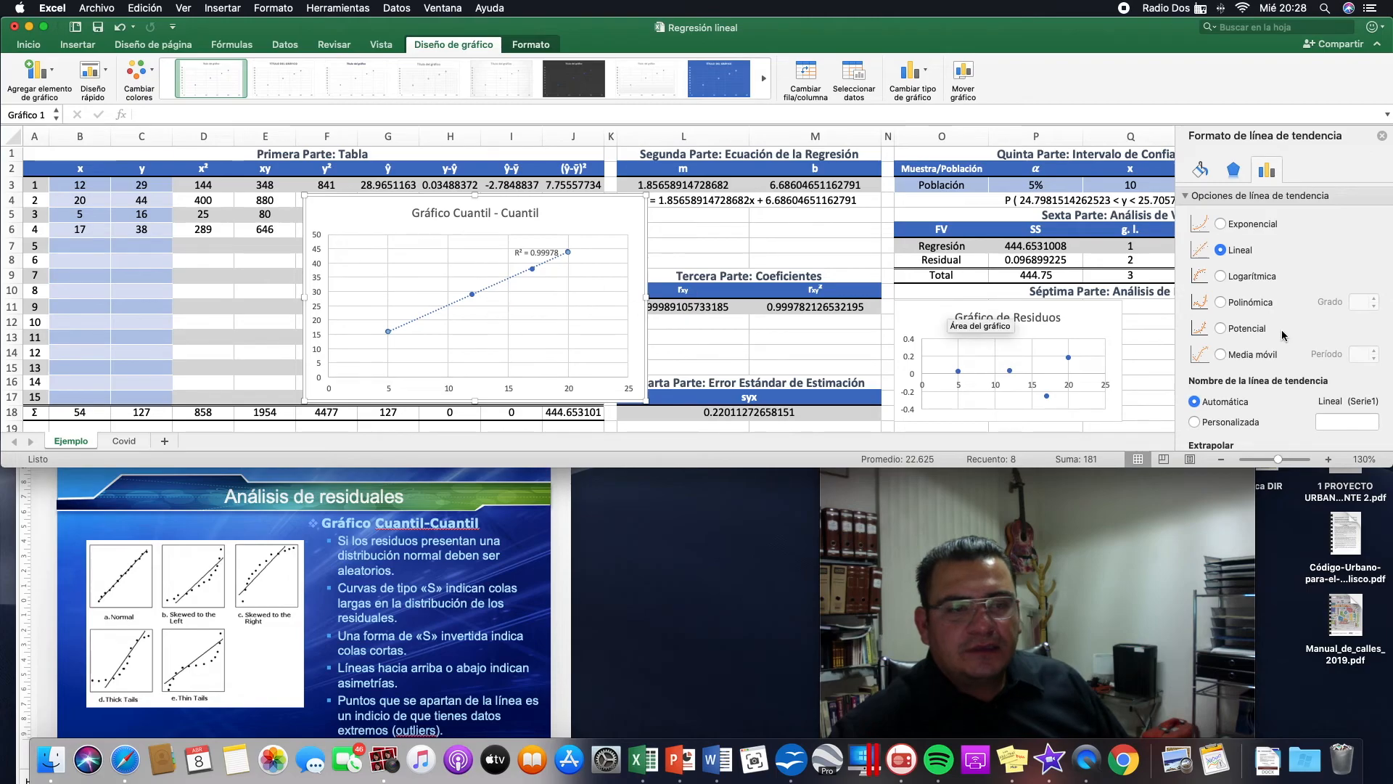
scroll(1281, 406, down, 3)
click(1236, 414)
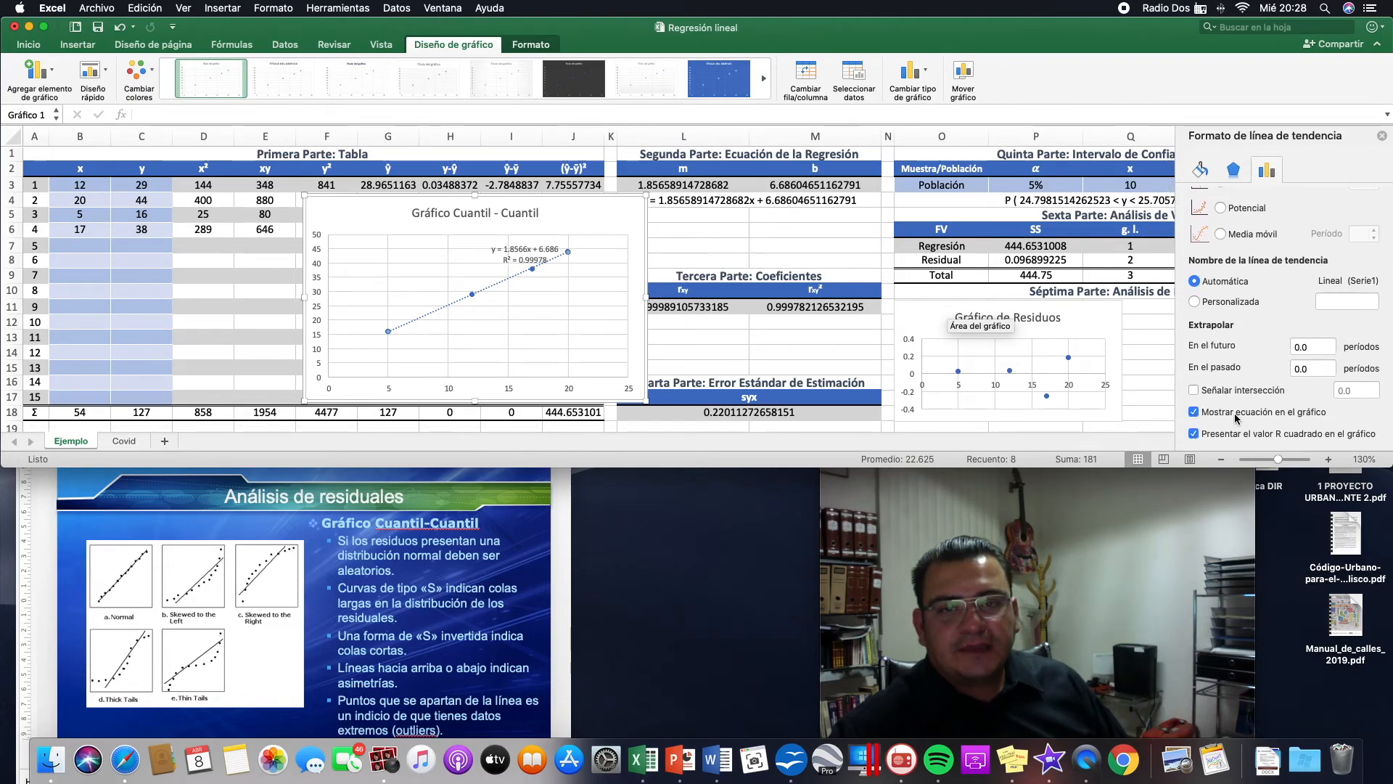
scroll(1236, 417, up, 1)
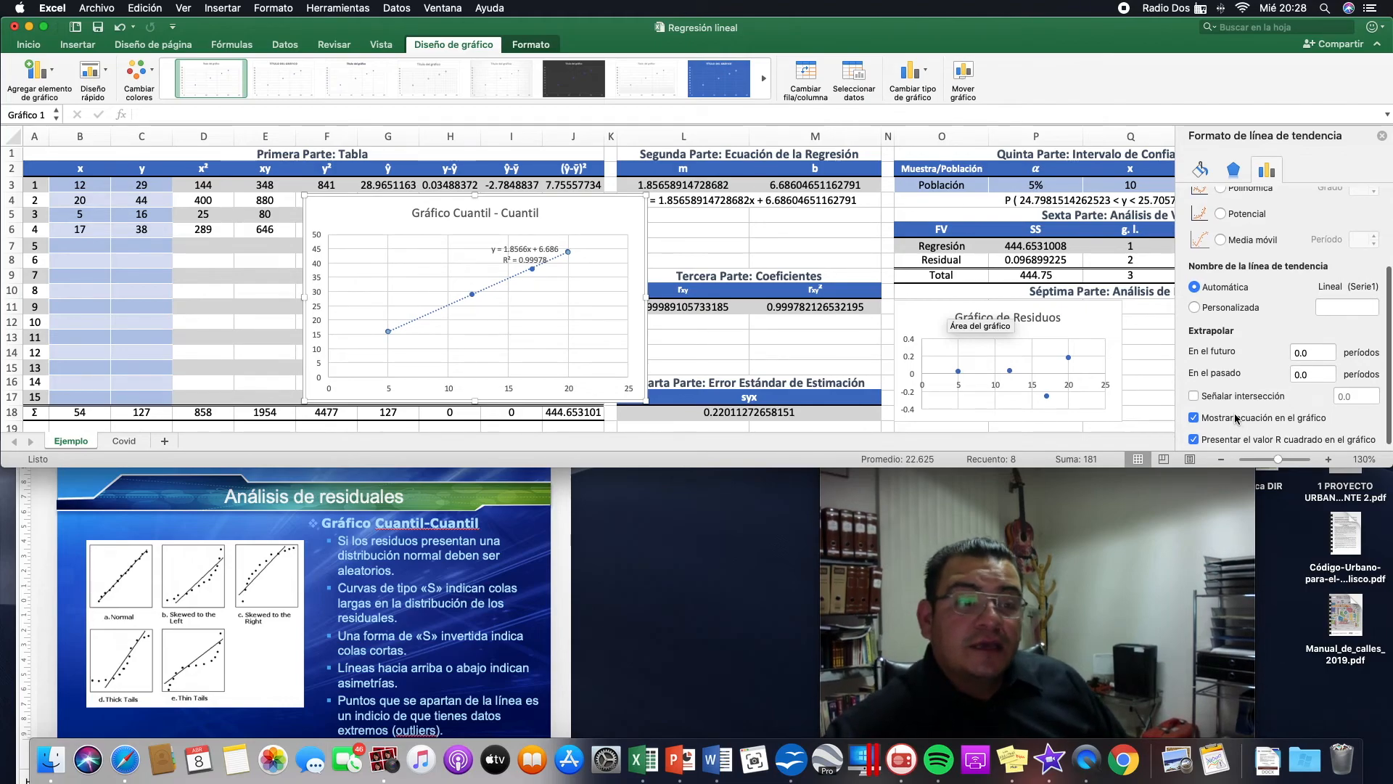
click(1236, 417)
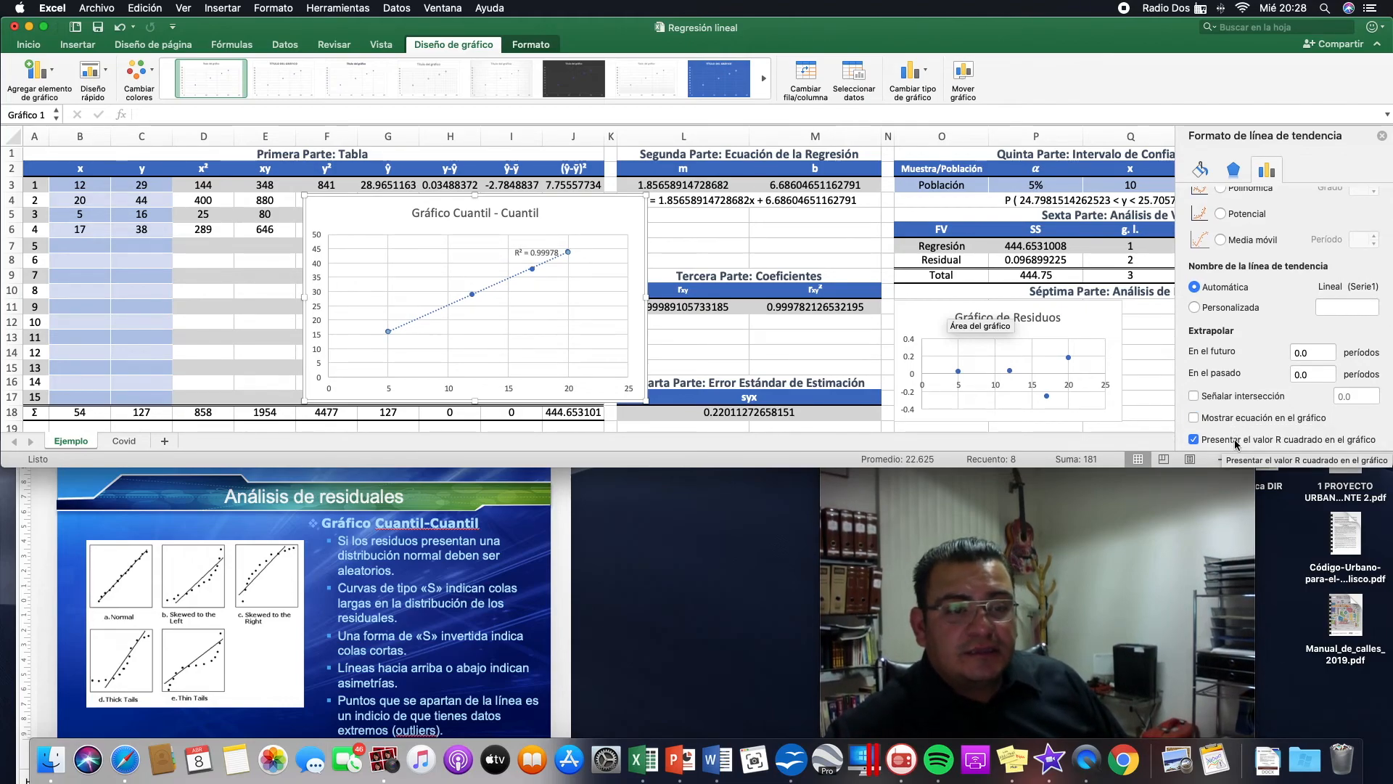
Remove the R-squared value from the Gráfico Cuantil - Cuantil trendline and close the trendline formatting options.
click(1236, 439)
scroll(1219, 339, up, 5)
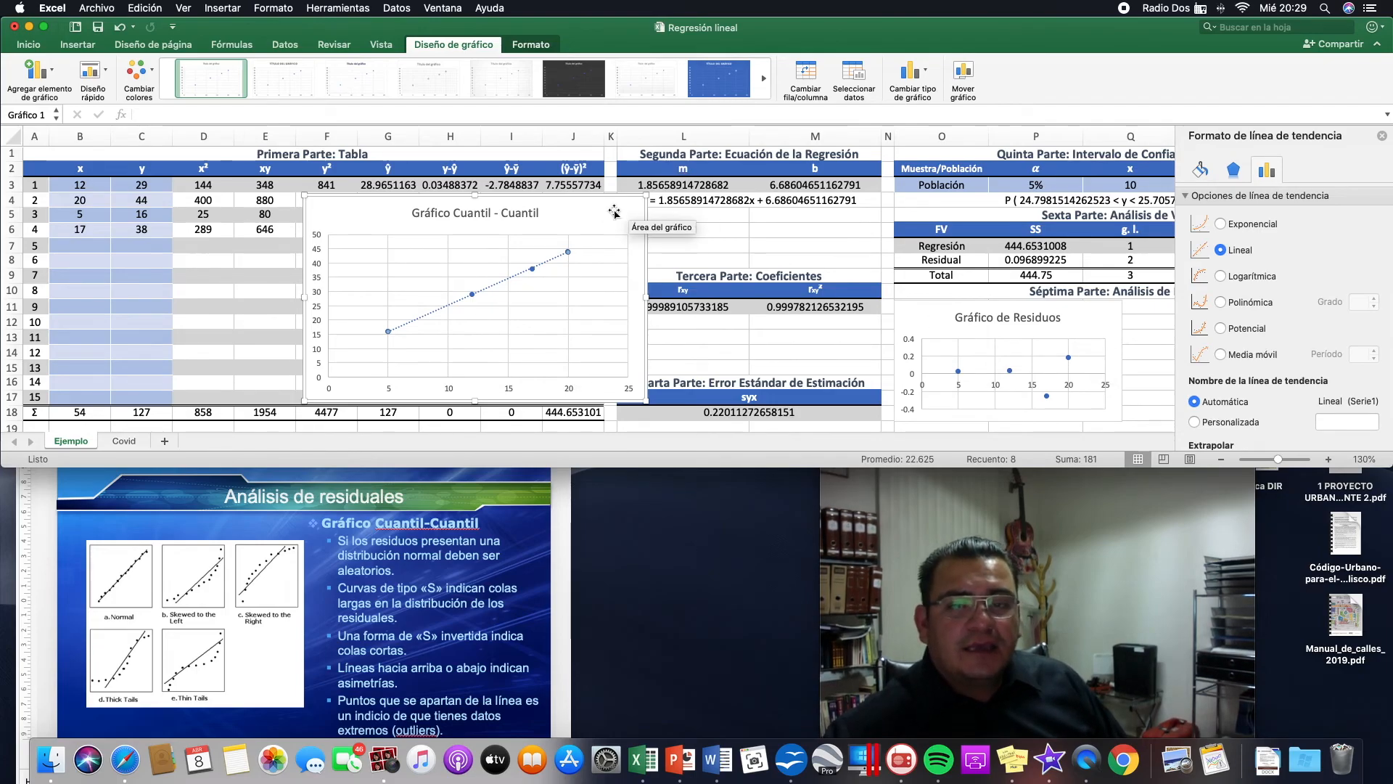
click(1381, 137)
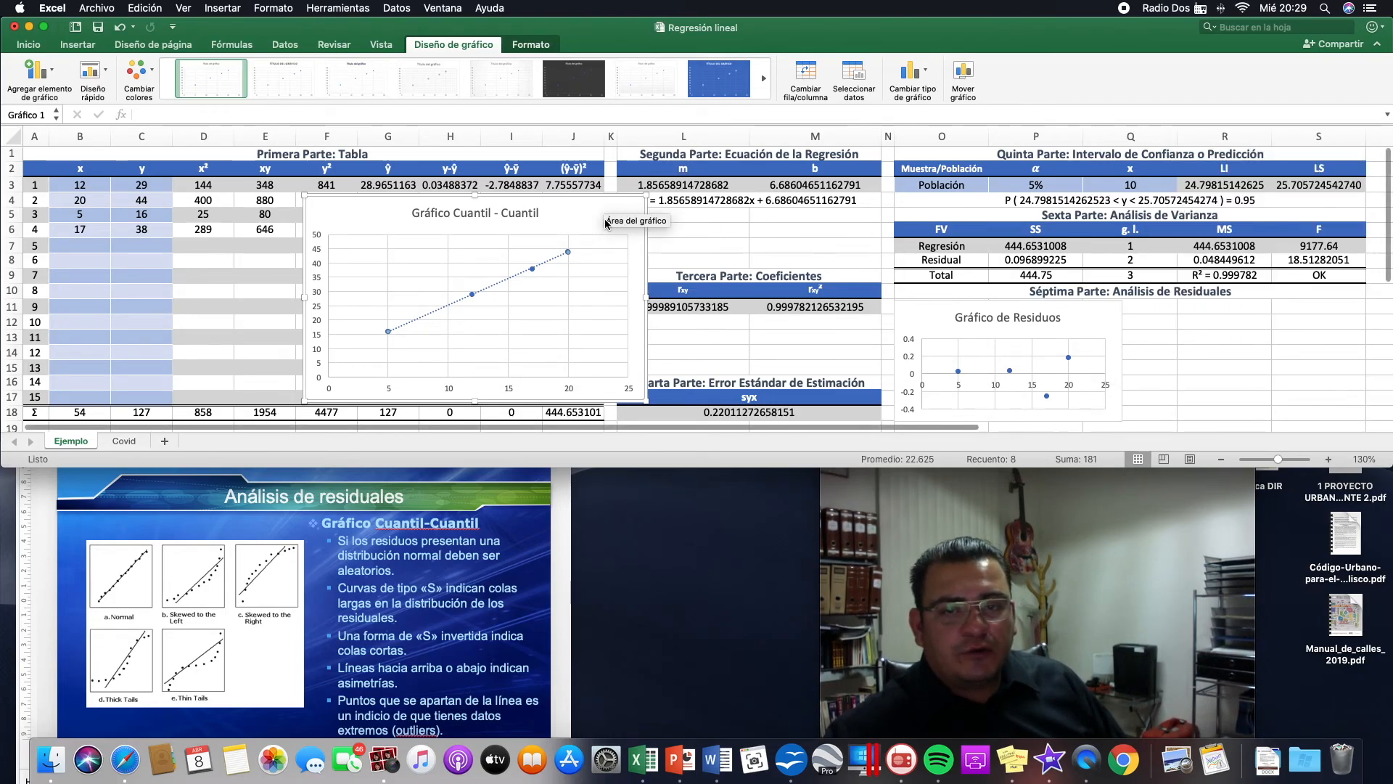
Move the Gráfico Cuantil - Cuantil chart under the Séptima Parte heading and shrink it to fit beside the Gráfico de Residuos.
drag(602, 216, 1311, 237)
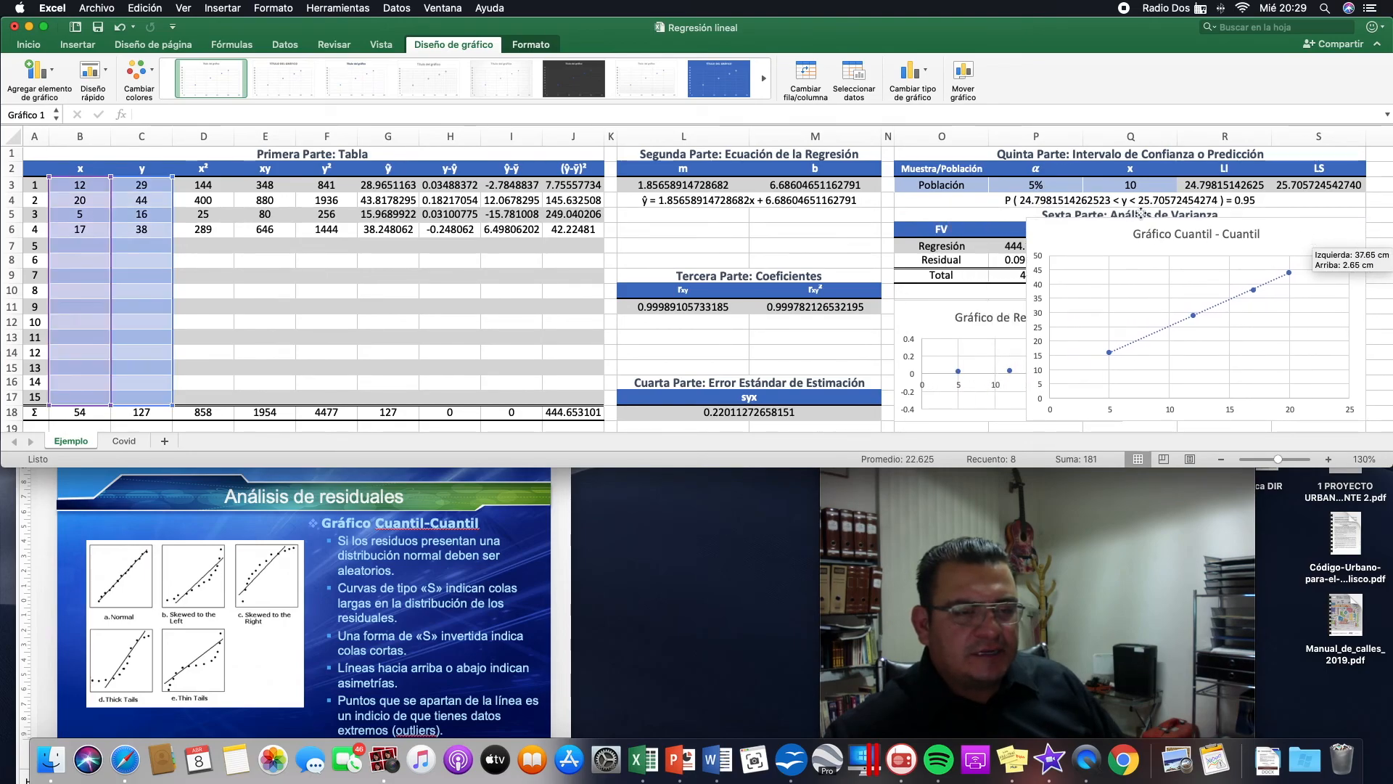
drag(1026, 216, 1145, 300)
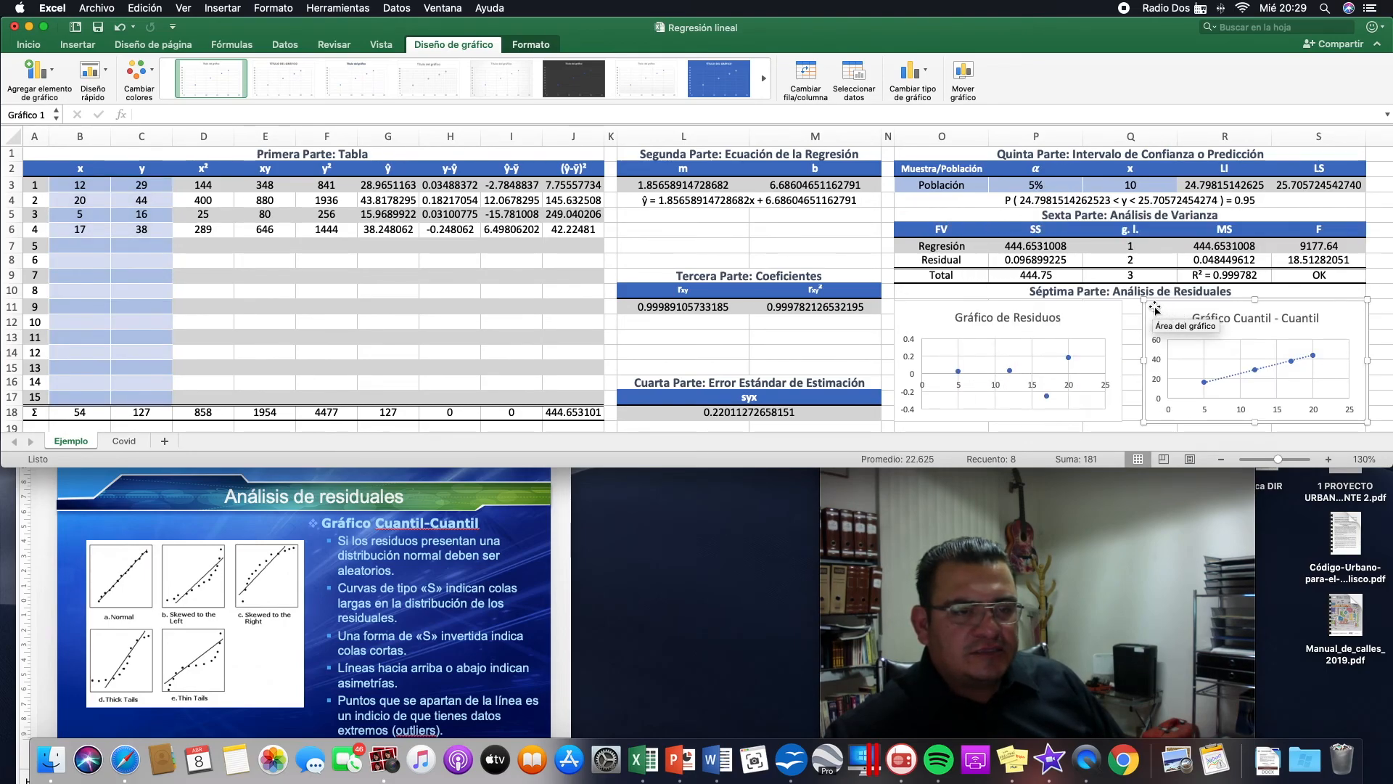
key(Escape)
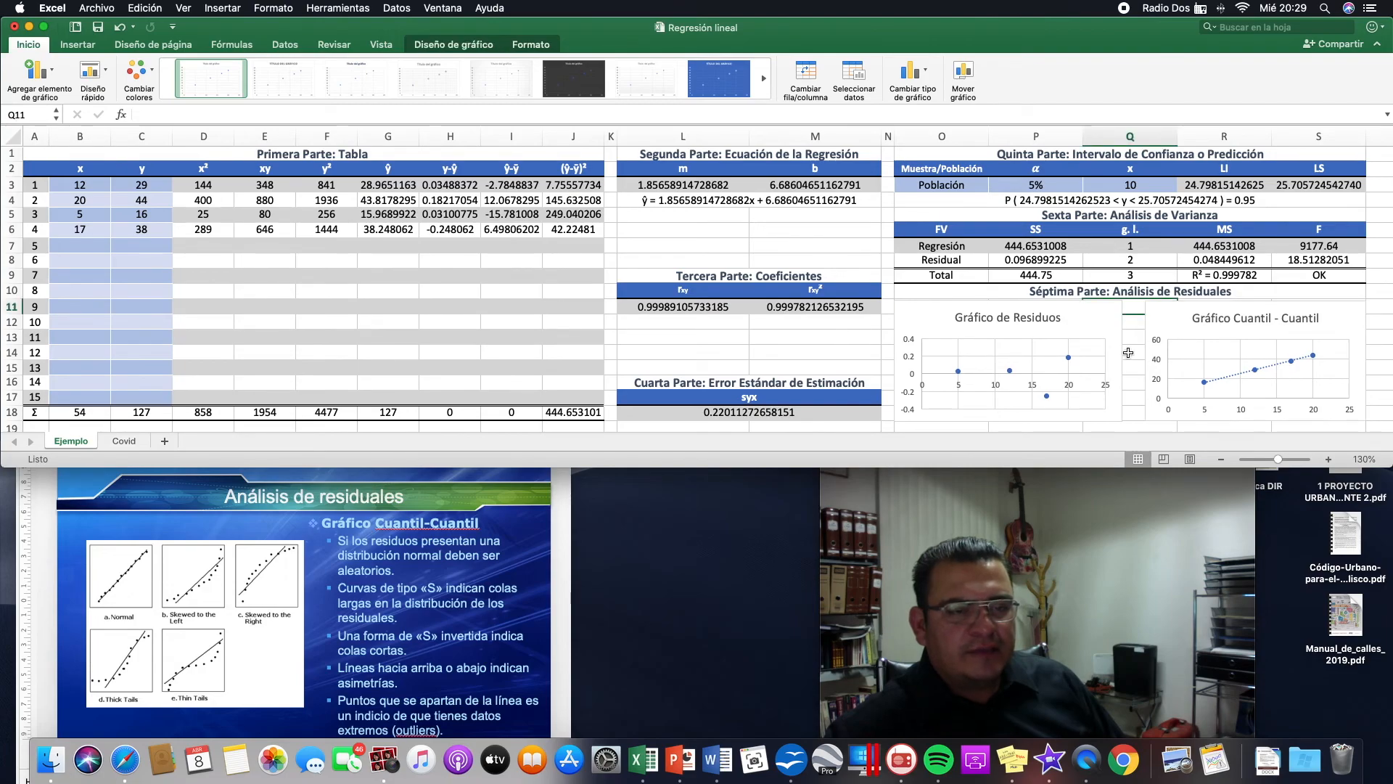
scroll(1131, 350, left, 1)
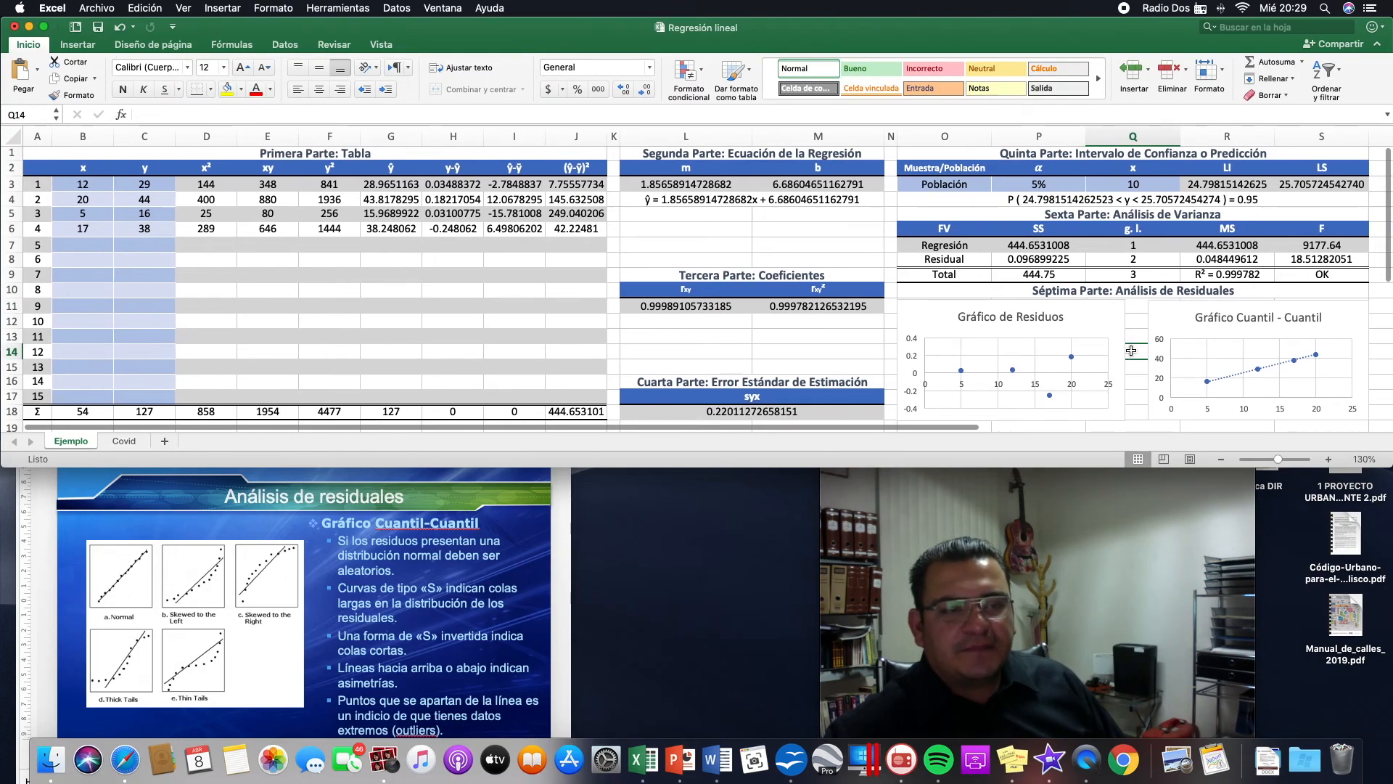